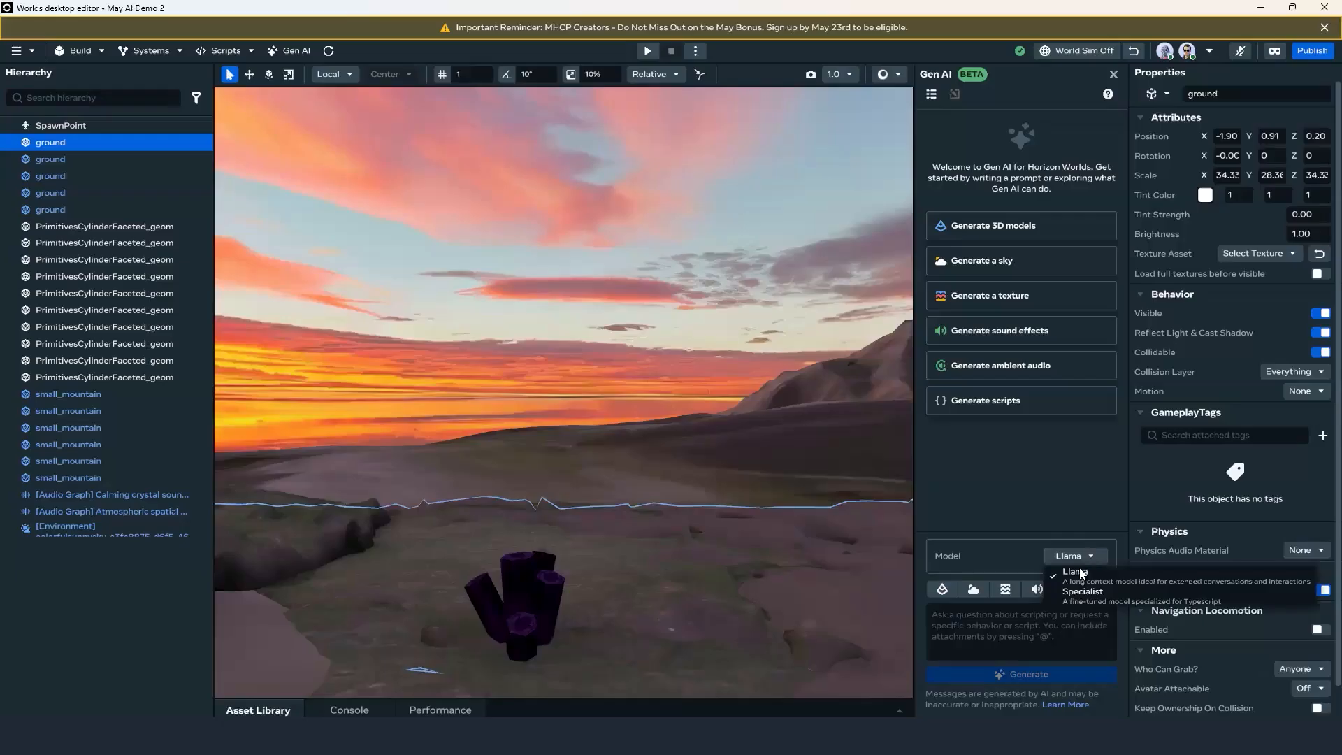
Dismiss the MHCP Creators bonus reminder banner and reopen the Gen AI assistant.
left_click(1013, 559)
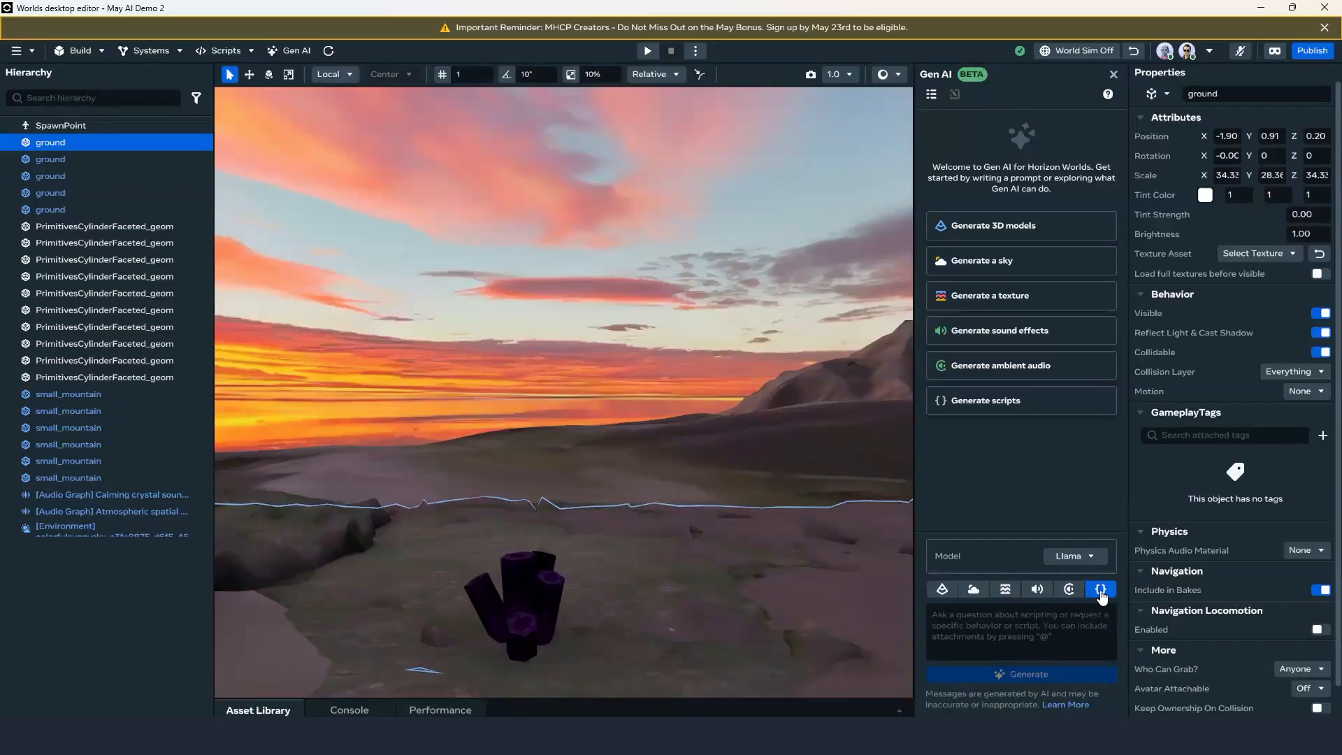
left_click(1114, 74)
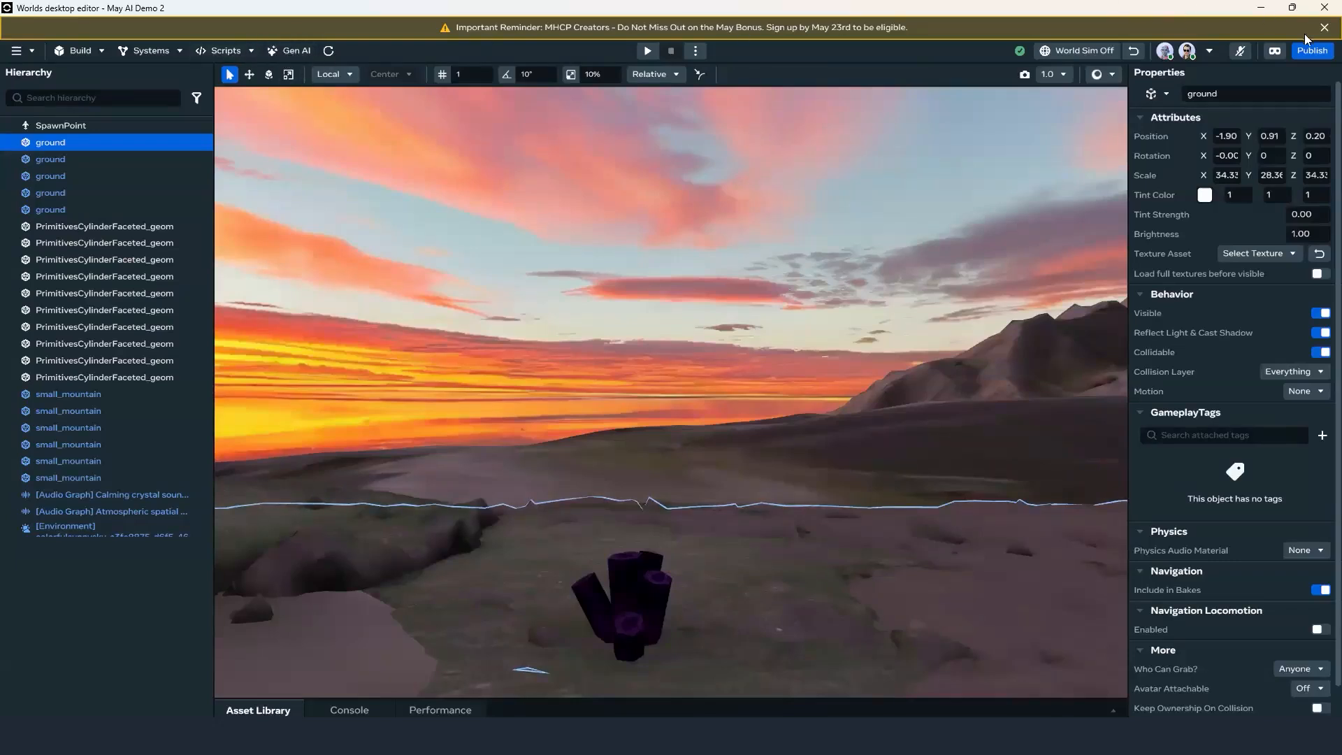
left_click(1325, 28)
left_click(290, 26)
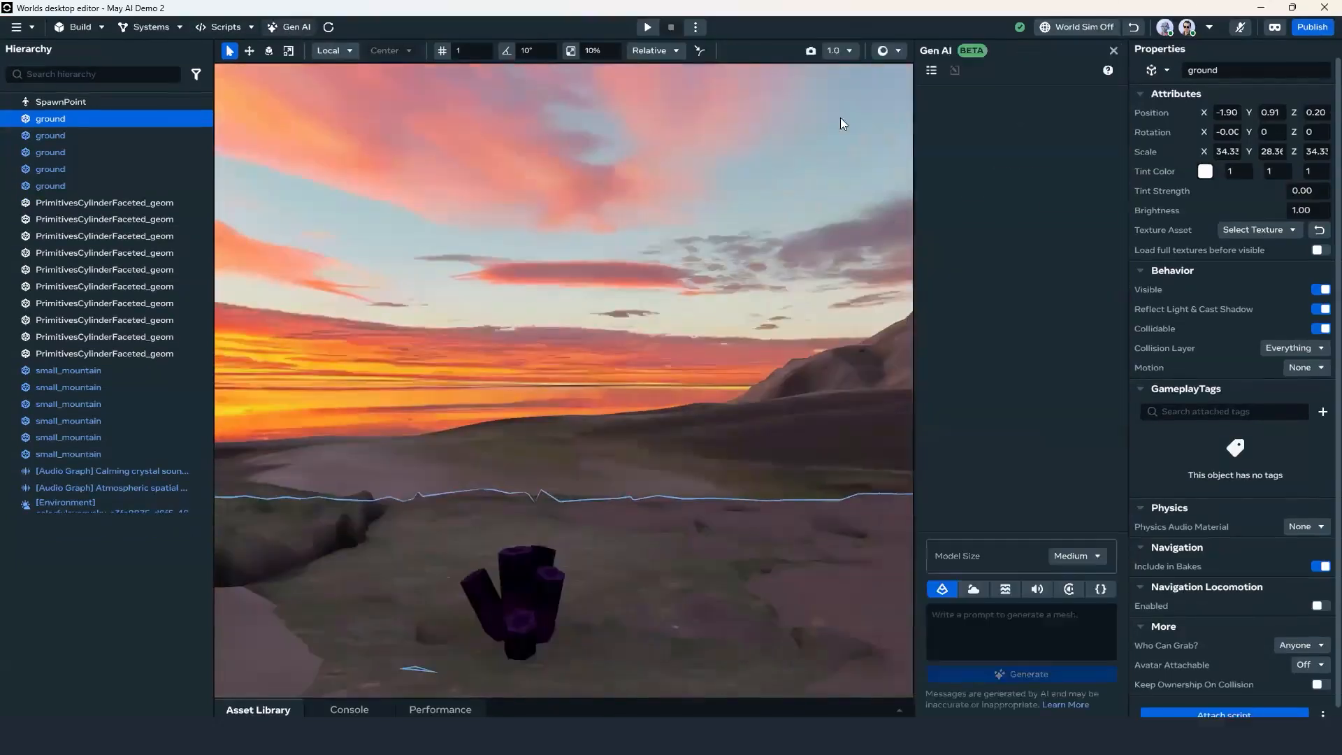
Switch the Gen AI assistant to script generation with Llama as the model.
left_click(1101, 591)
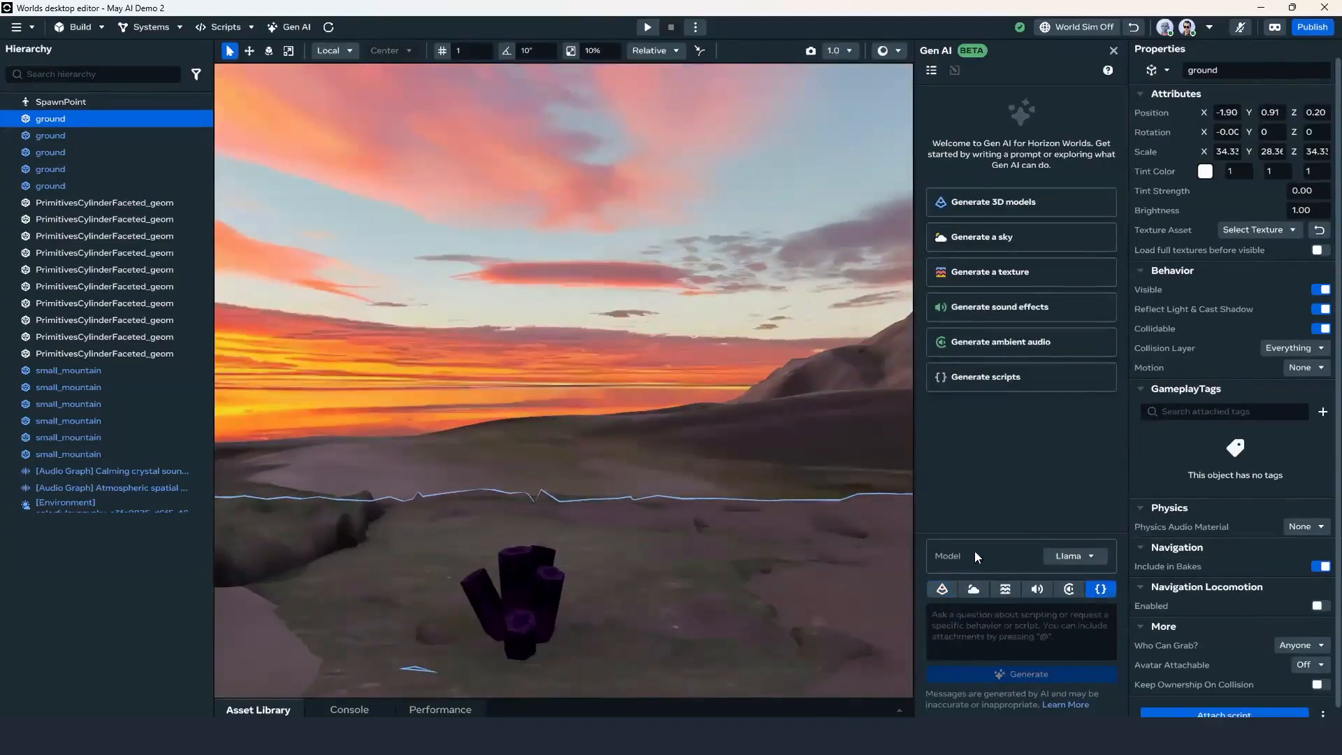
left_click(1096, 557)
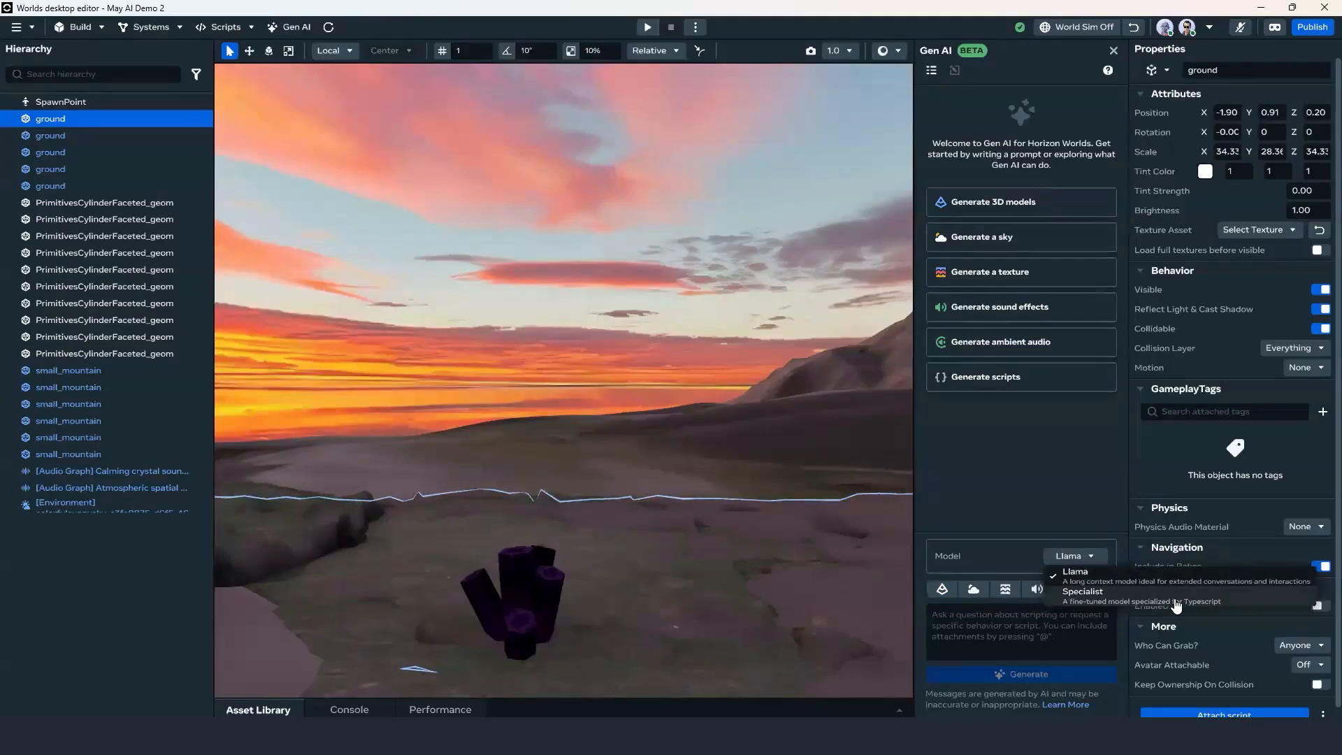
left_click(1075, 576)
Ask the script assistant "How can I respawn a player with a trigger gizmo." and generate the answer.
left_click(1034, 627)
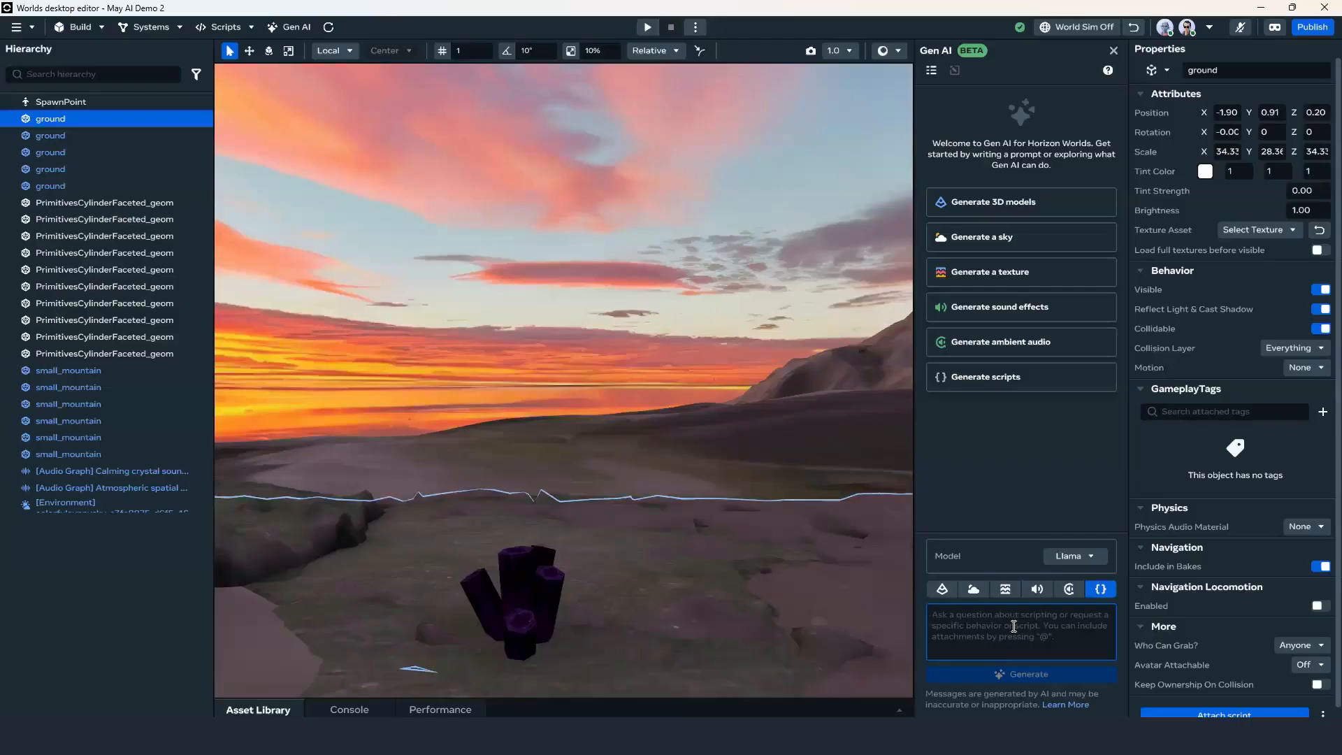
type("How can ")
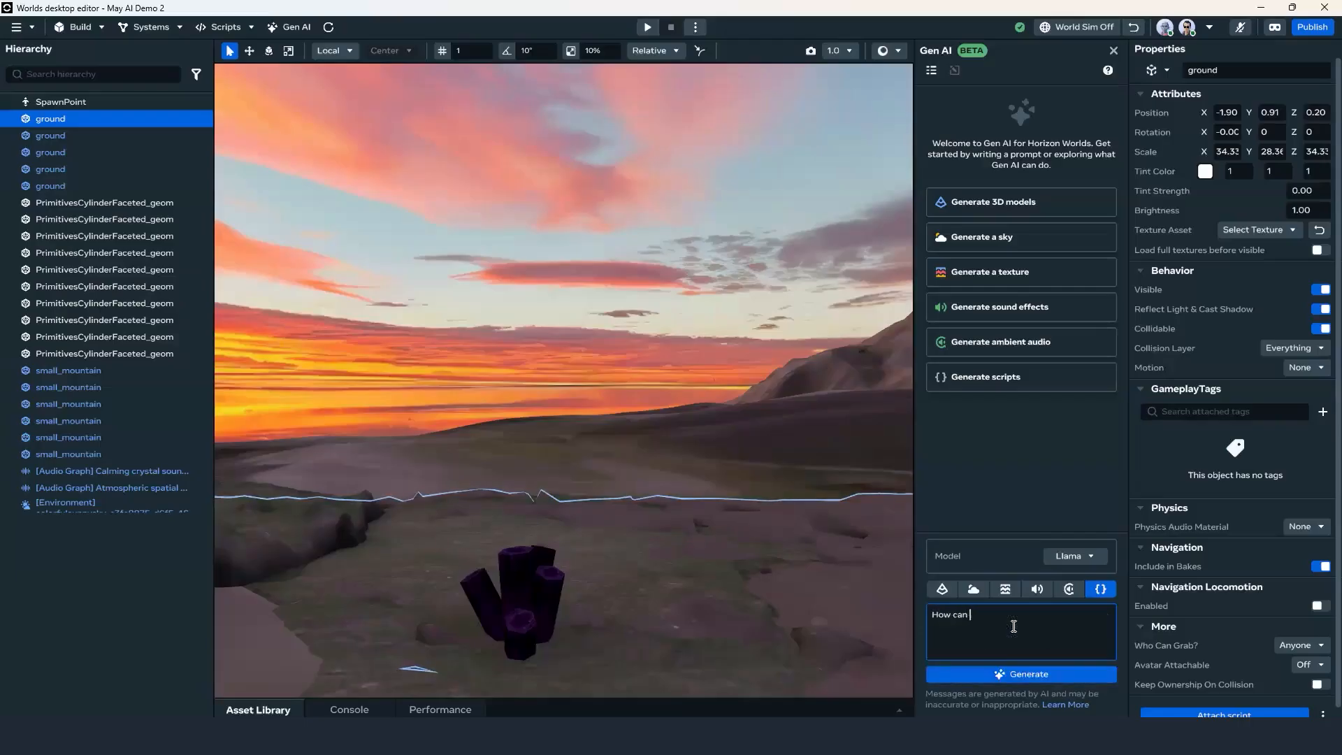
type("I respon")
type("n a player")
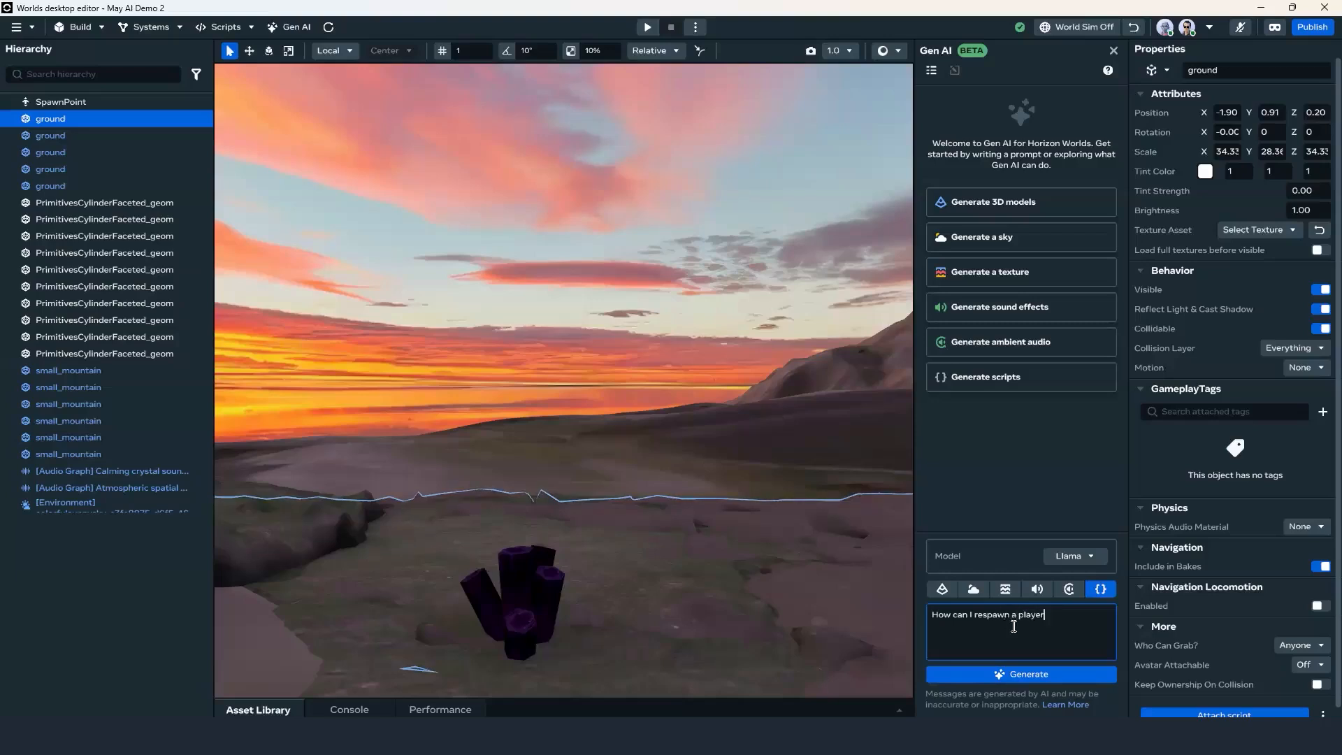
type(" witha trig")
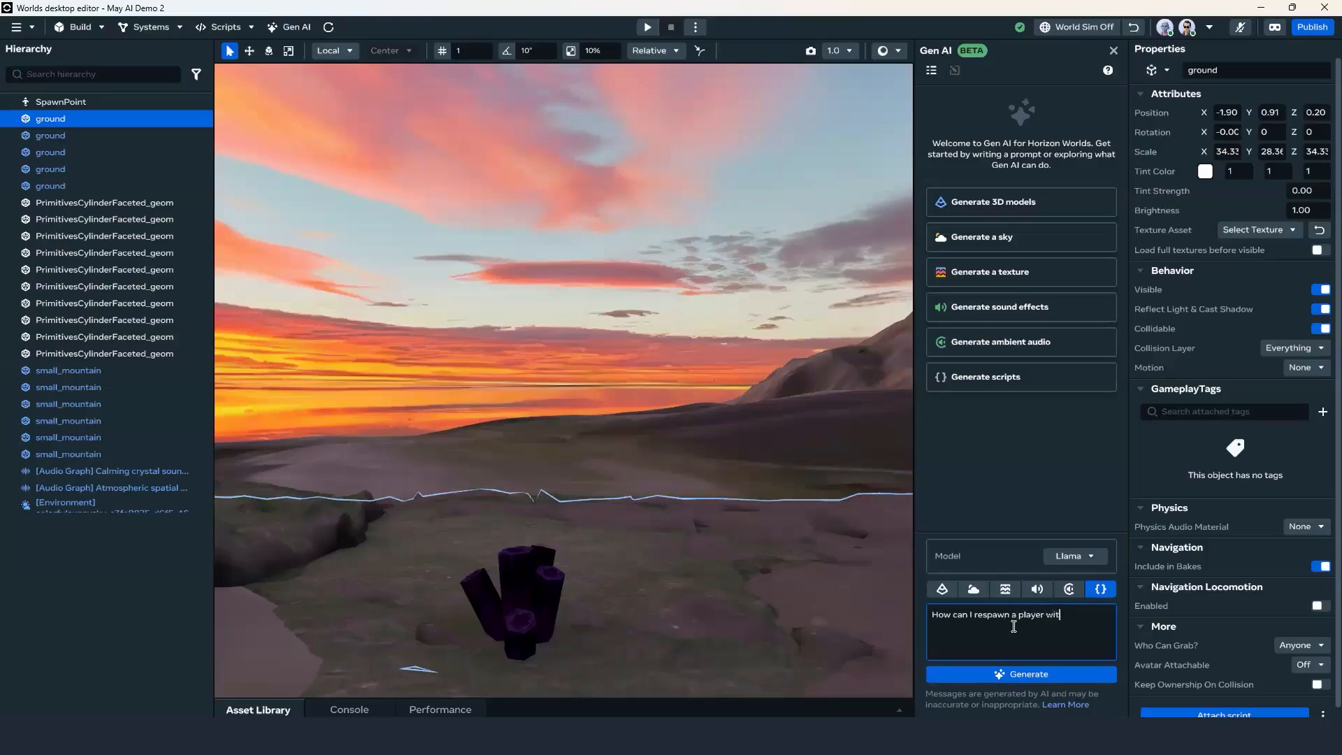
key("BackSpace")
key("BackSpace")
key("BackSpace")
key("BackSpace")
key("BackSpace")
key("BackSpace")
type("a trigger gizmo.")
left_click(1007, 680)
left_click(1008, 676)
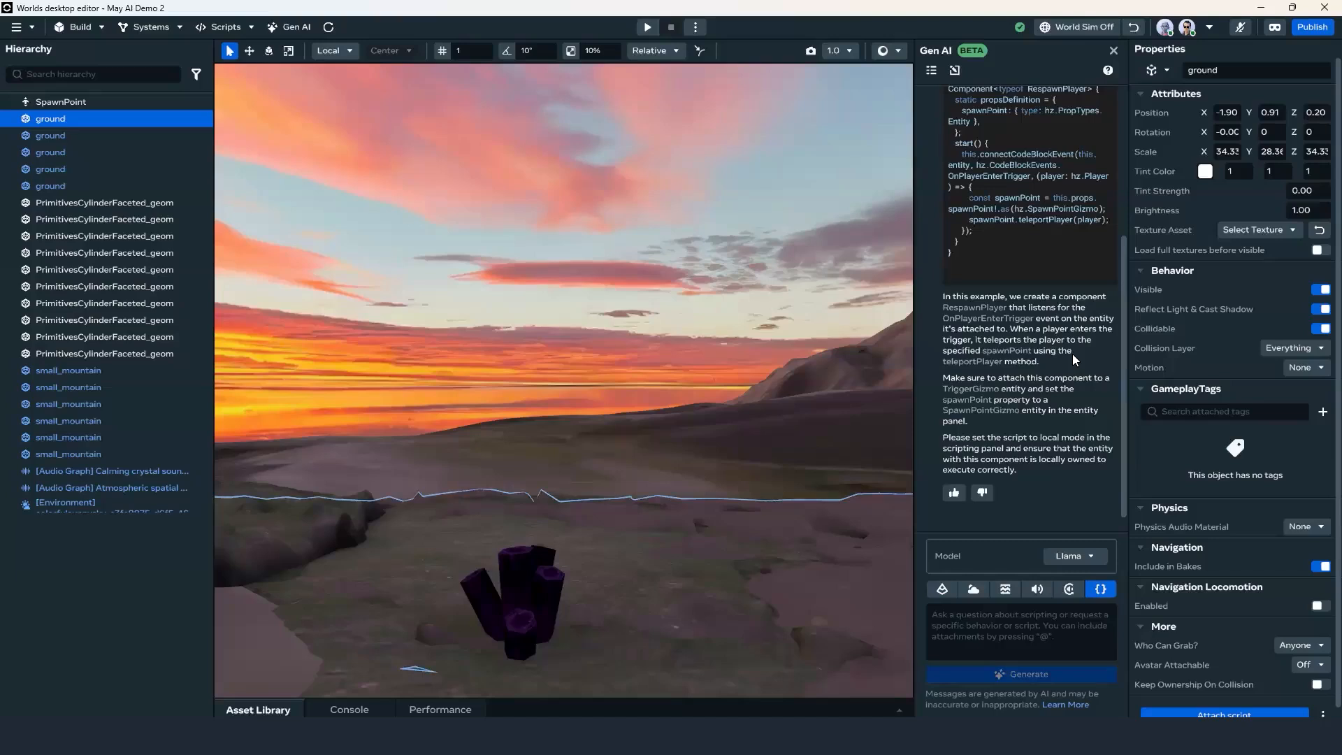
Read through the generated RespawnPlayer.ts code and the setup instructions that accompany it.
scroll(1019, 401, "up", 1)
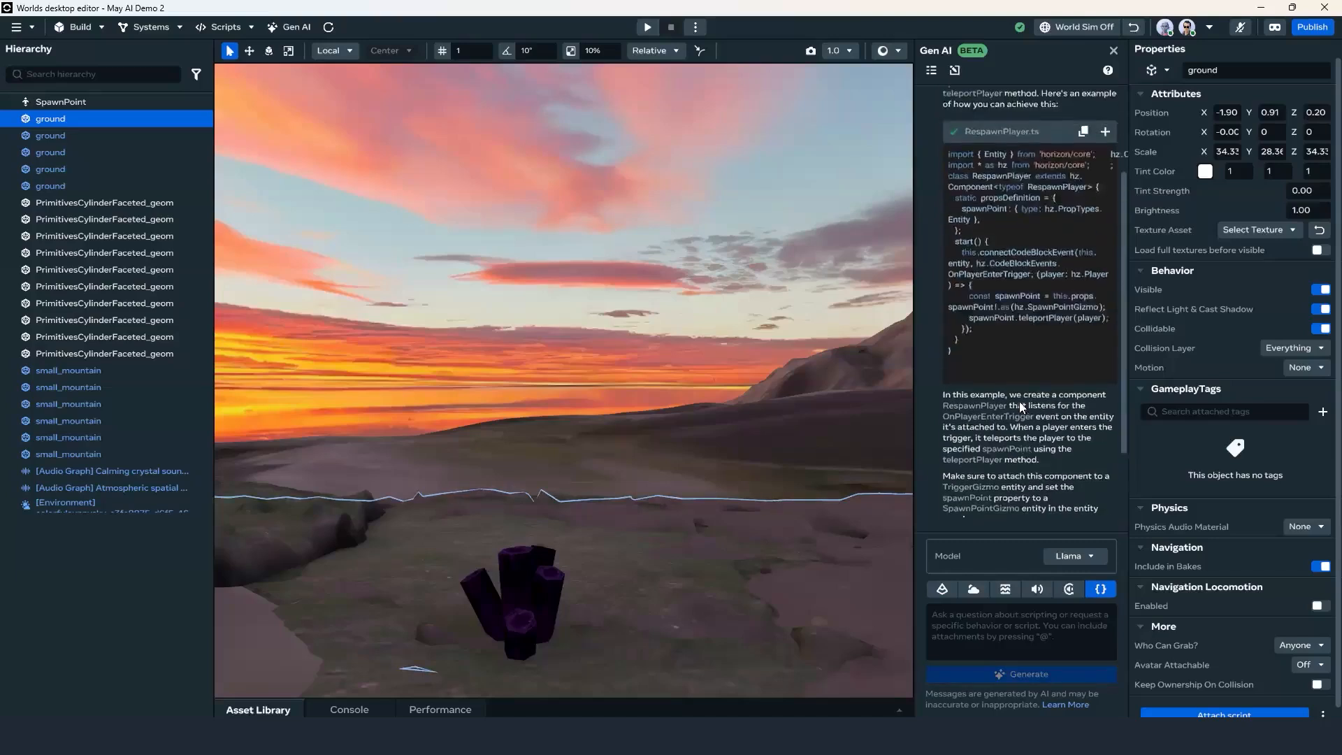
scroll(1014, 403, "up", 2)
scroll(1030, 372, "down", 1)
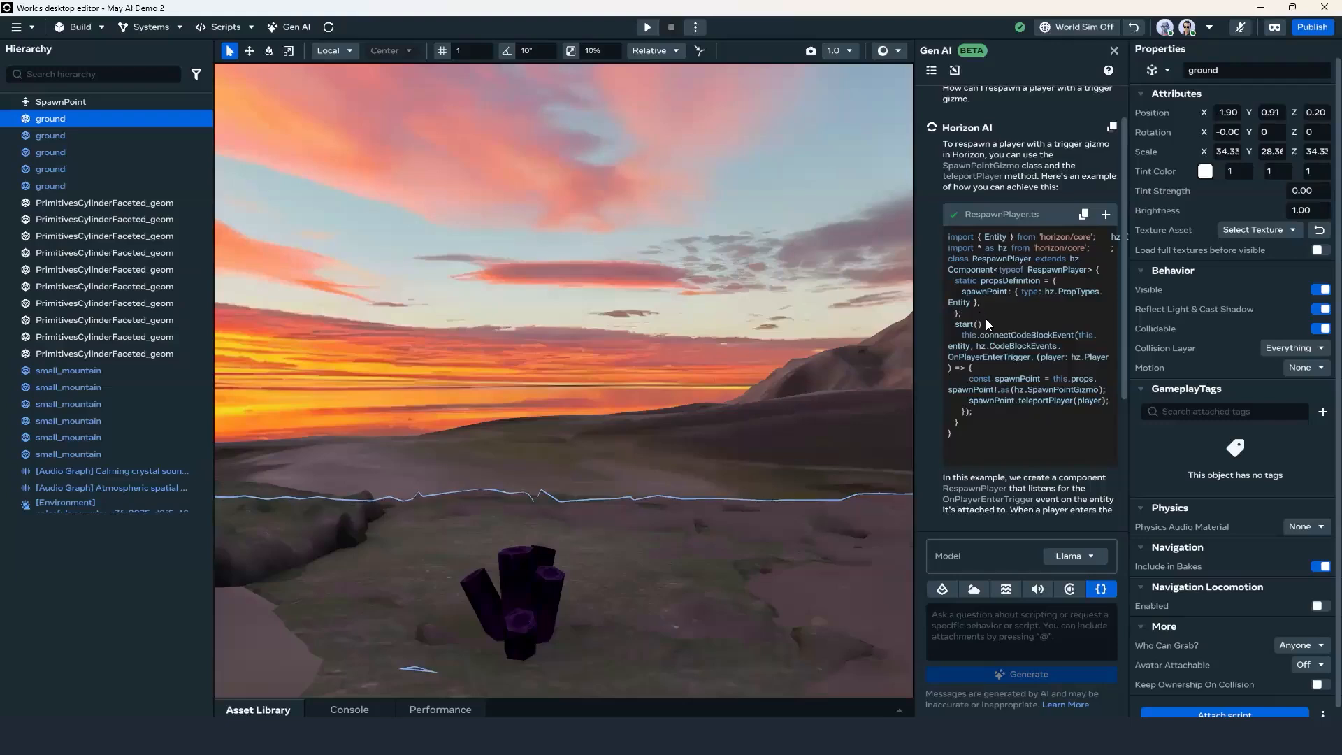
scroll(977, 308, "down", 1)
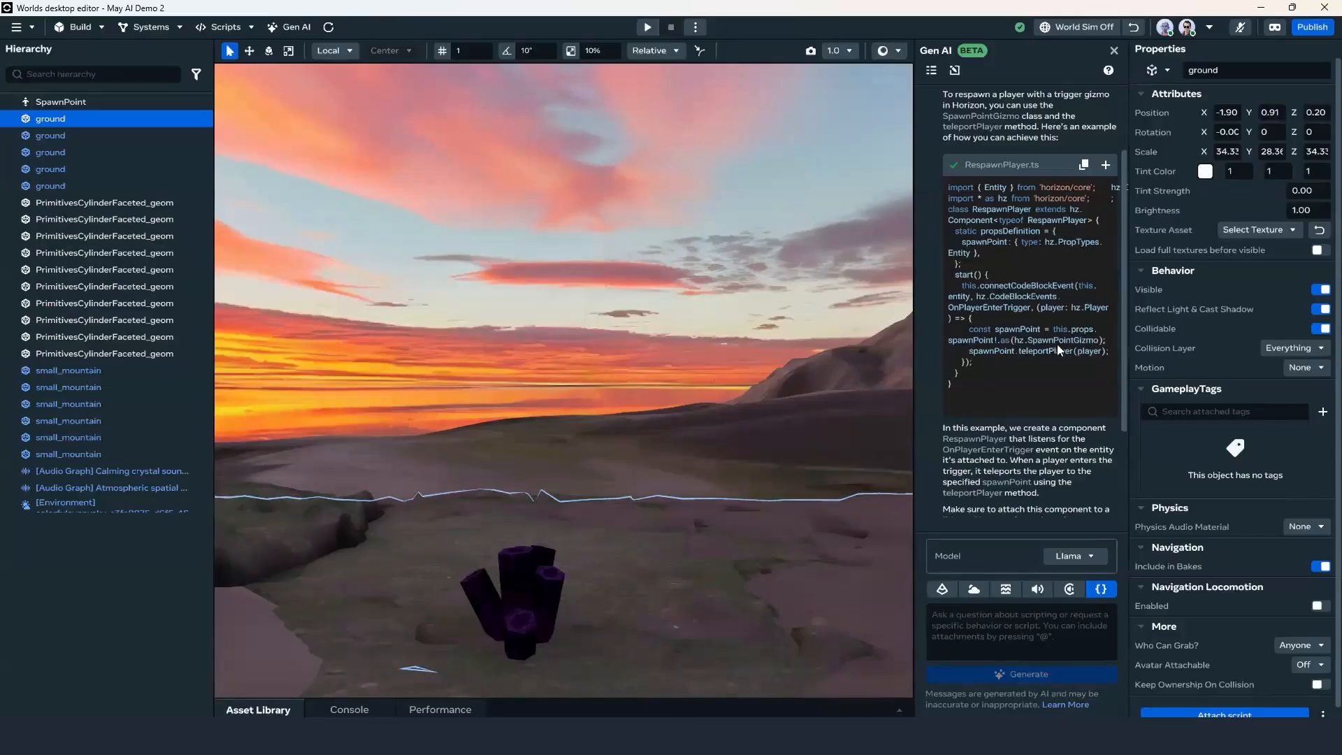
scroll(947, 337, "down", 3)
scroll(946, 337, "up", 3)
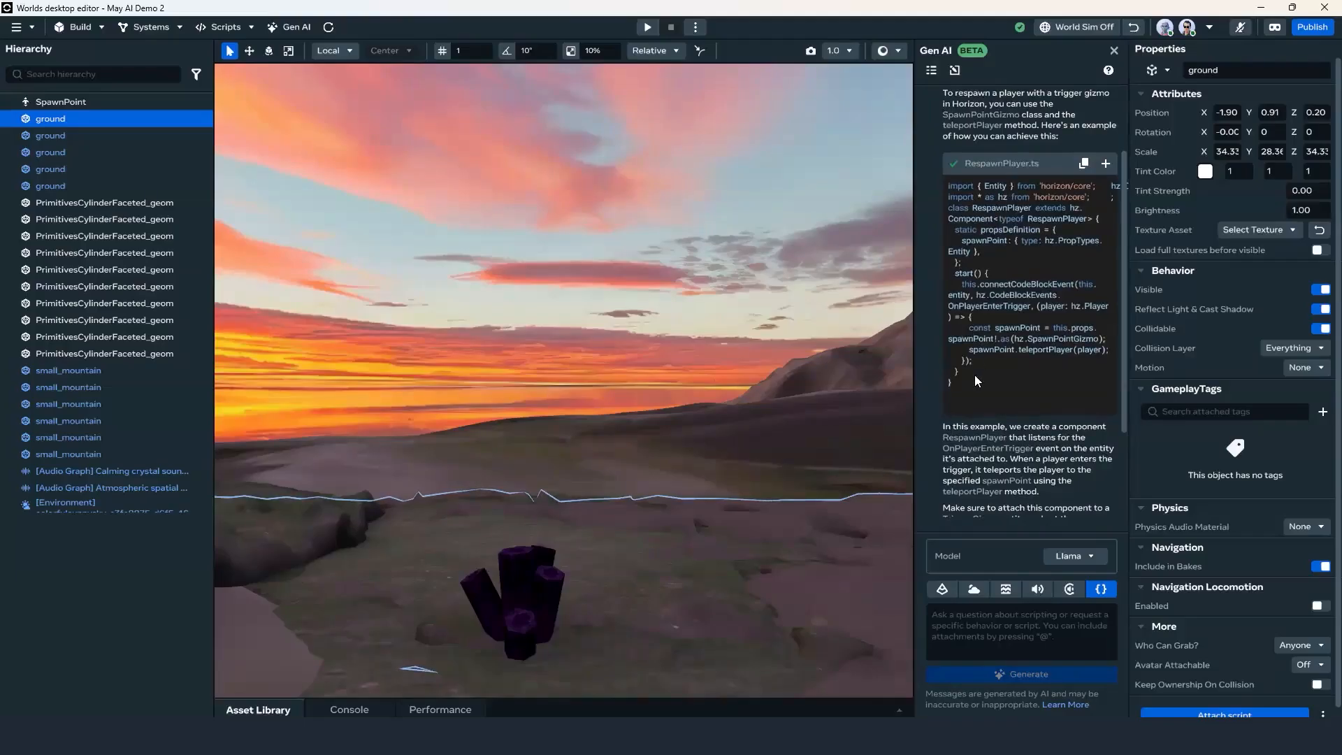
scroll(946, 363, "up", 3)
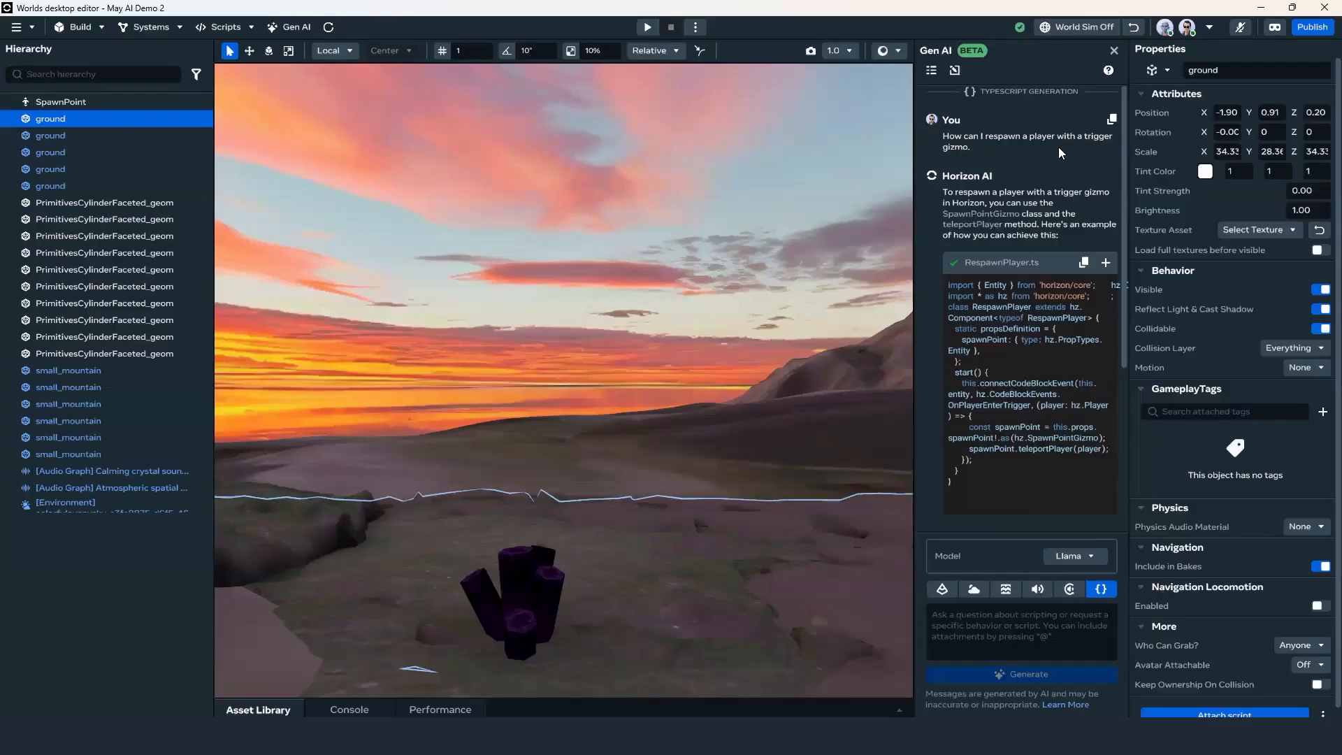
scroll(1016, 253, "down", 5)
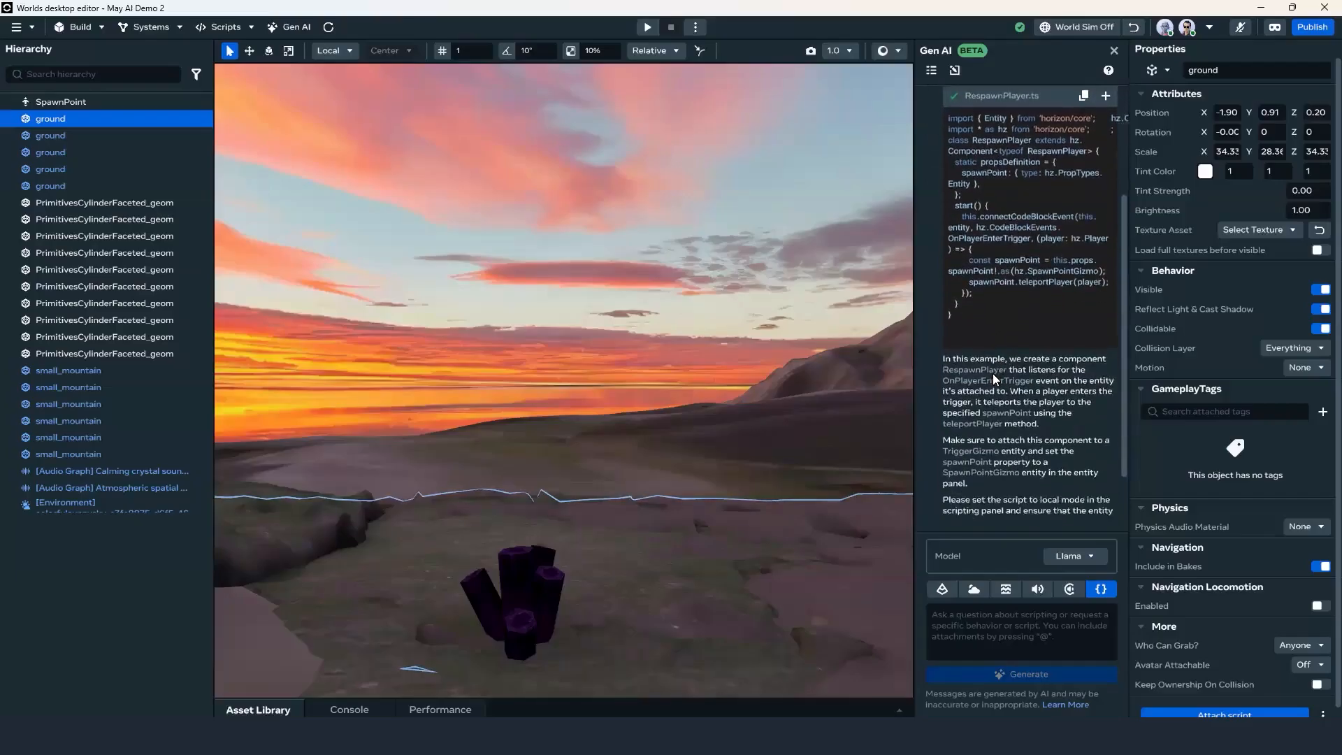
scroll(968, 323, "down", 1)
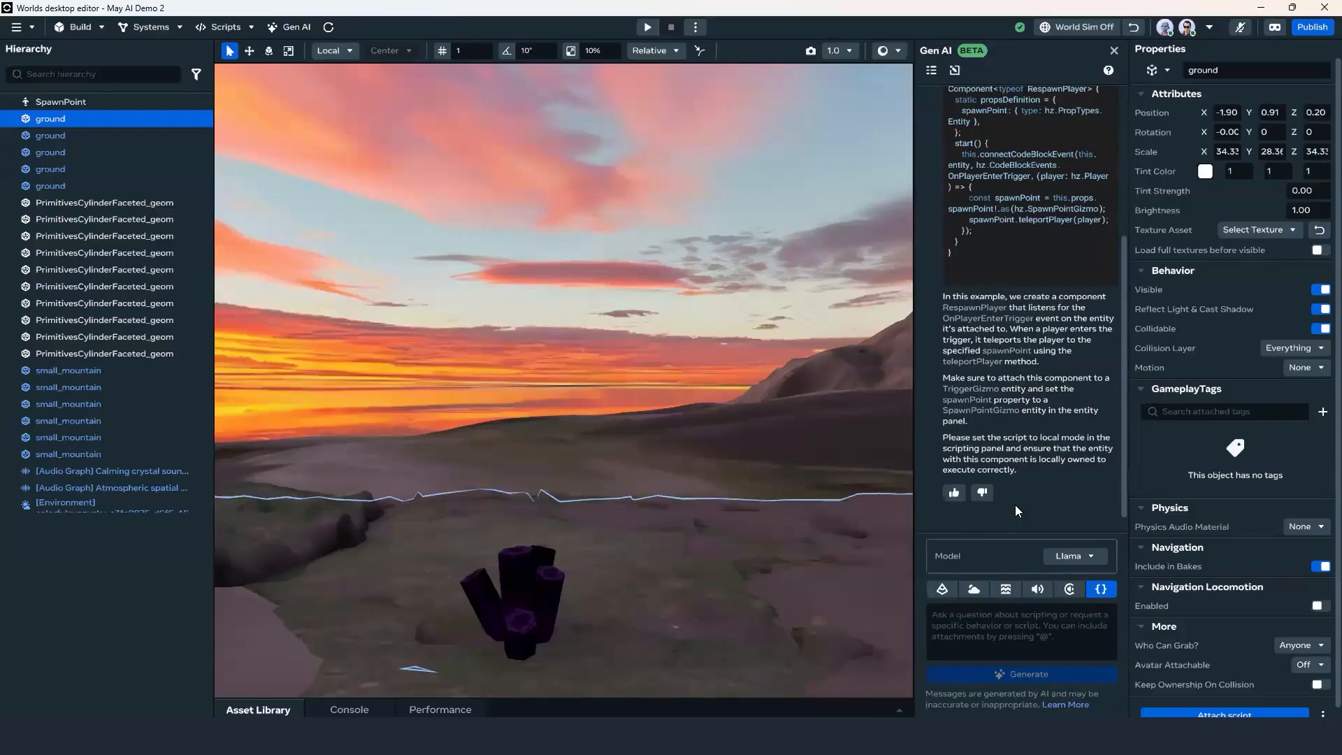
Ask the script assistant the follow-up question "How do I return an object to its original postion?".
left_click(1009, 626)
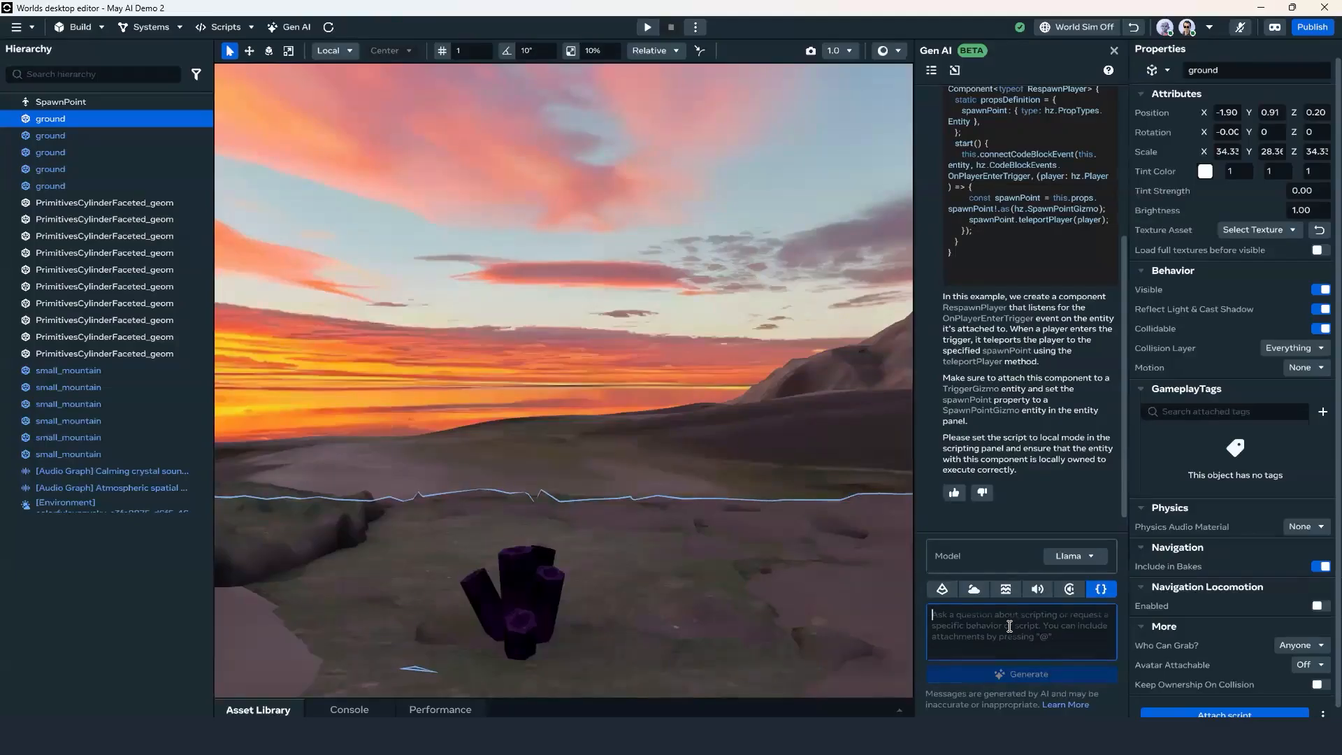
type("How do I return an object to its o")
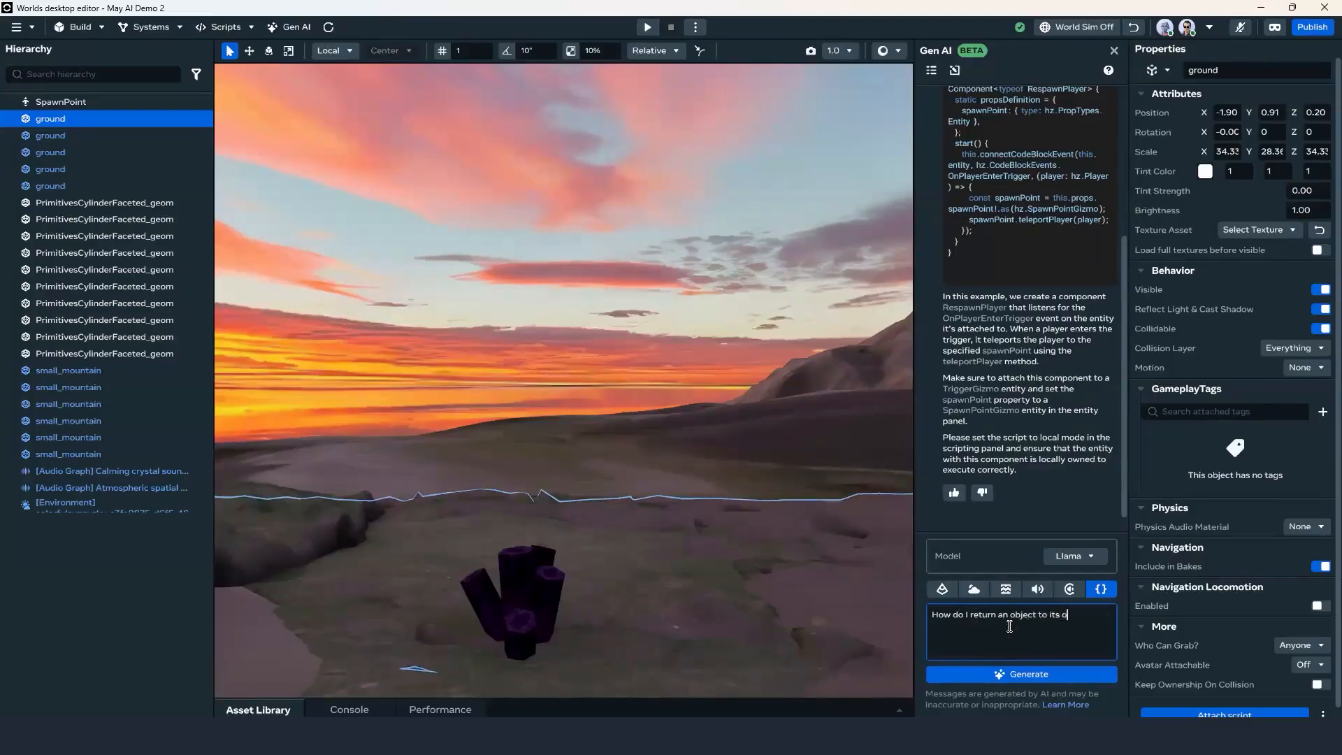
type("riginal postion?")
key("Return")
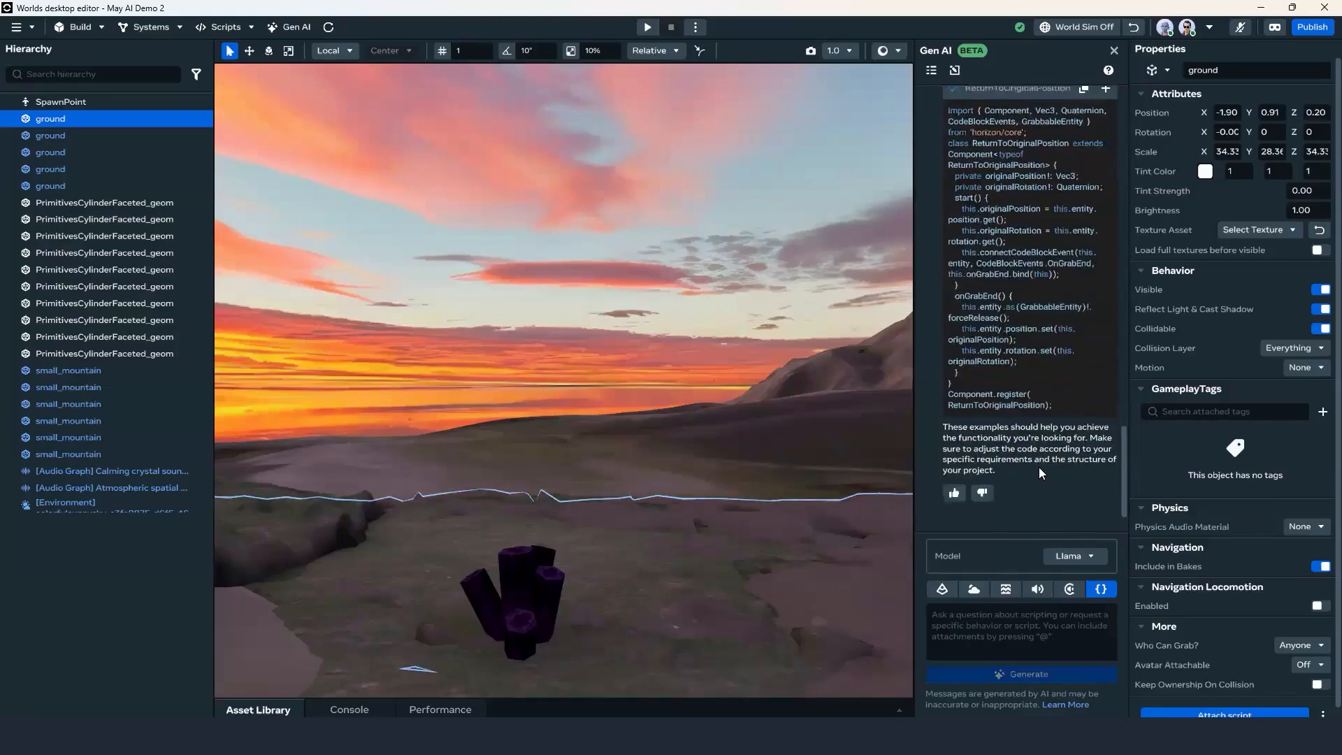
Examine the follow-up answer's RespawnPlayer.ts code and its explanations on respawning a player and returning an object to its original position.
scroll(1036, 461, "up", 10)
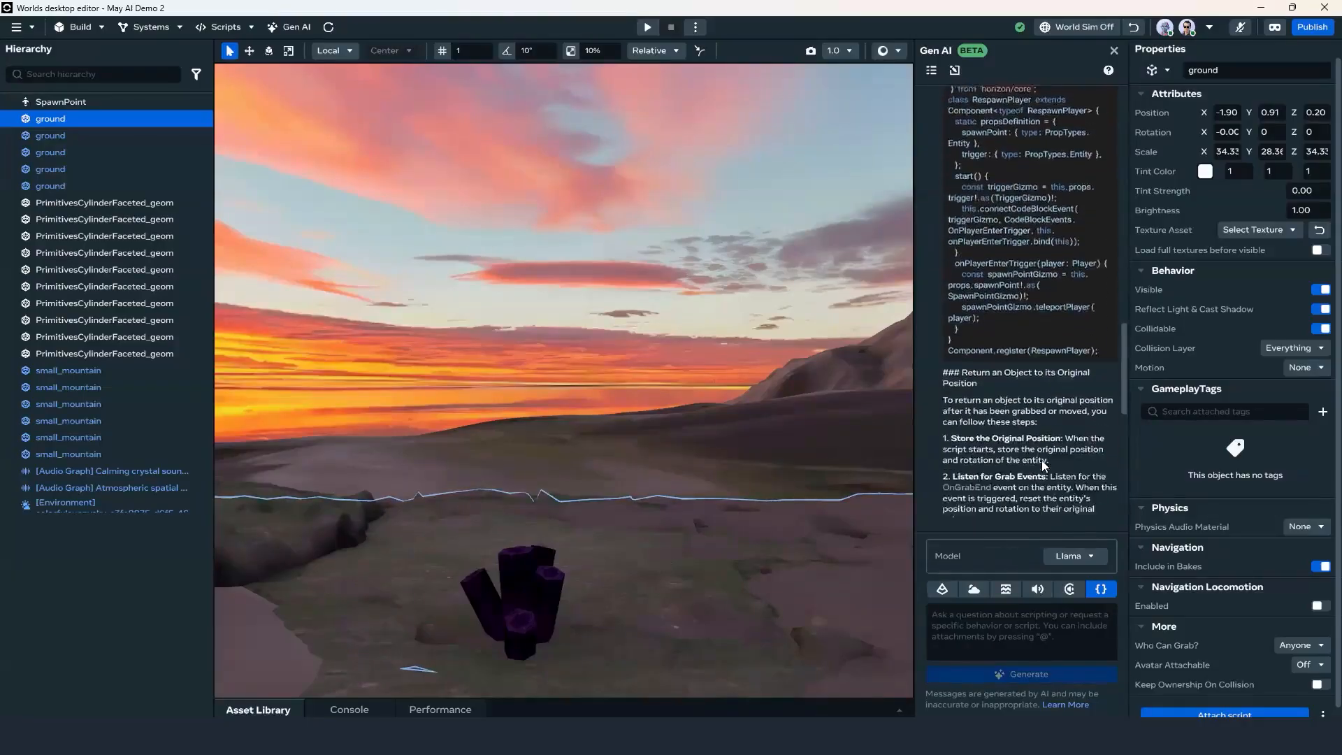
scroll(1030, 469, "down", 1)
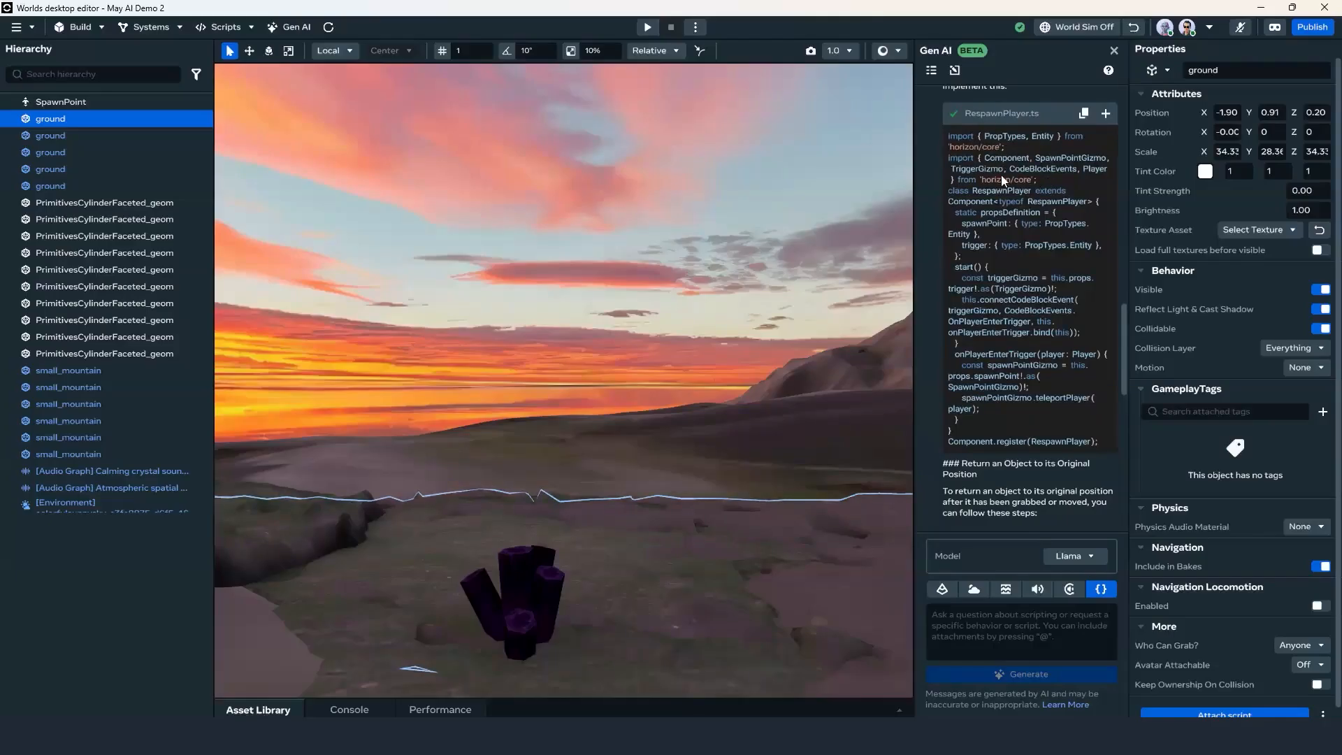
scroll(1006, 173, "down", 1)
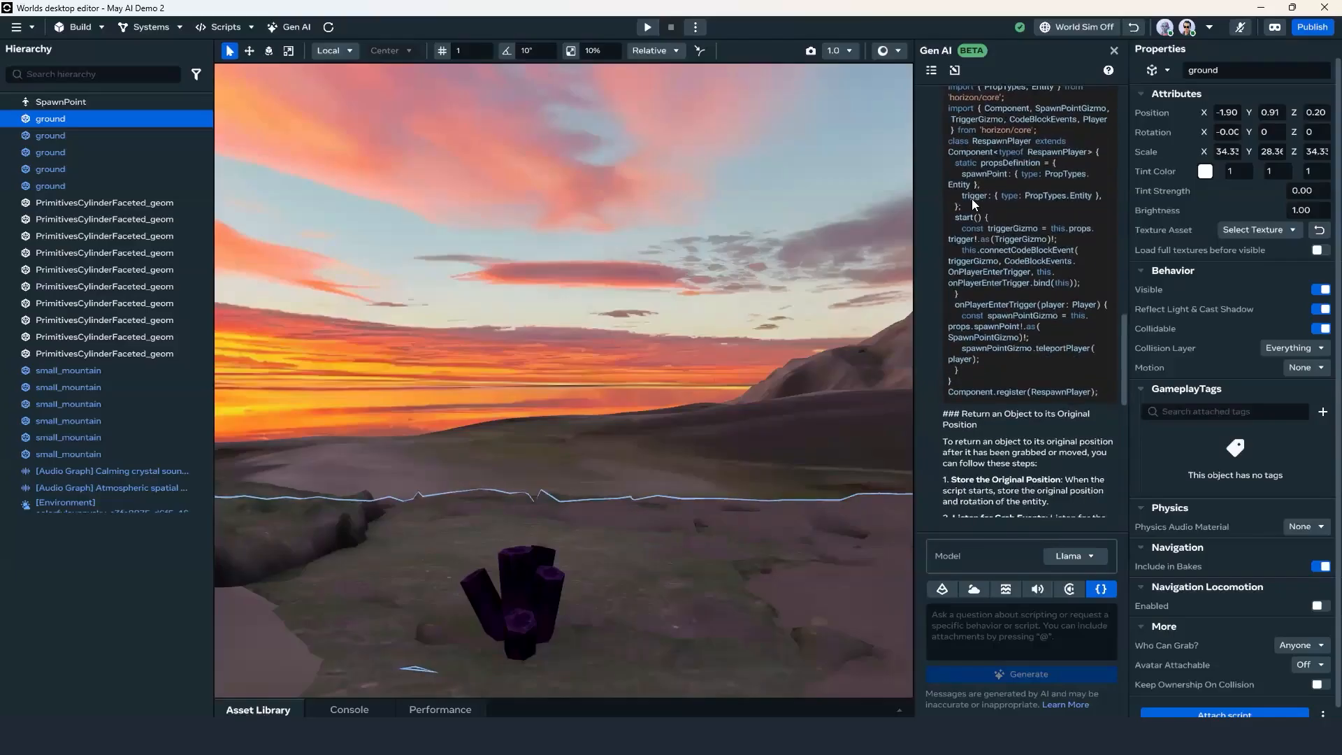
scroll(971, 197, "down", 1)
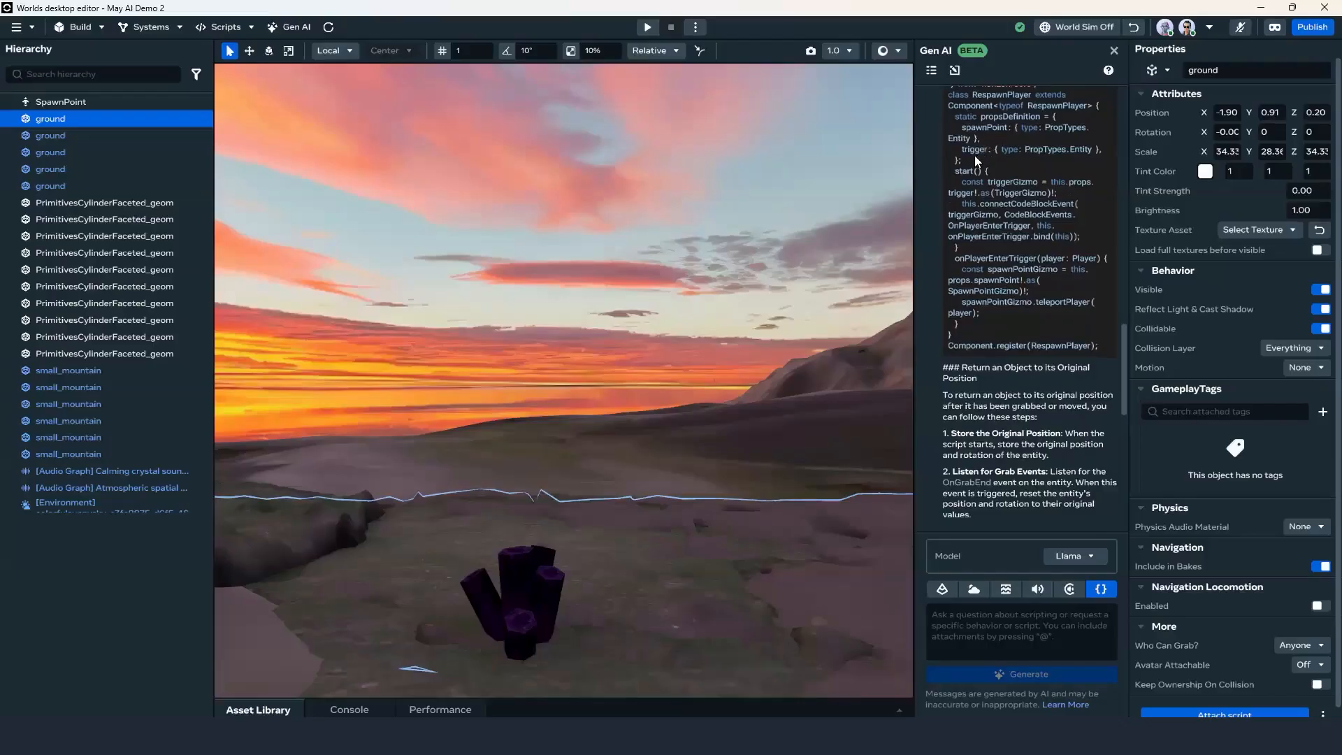
scroll(971, 167, "down", 1)
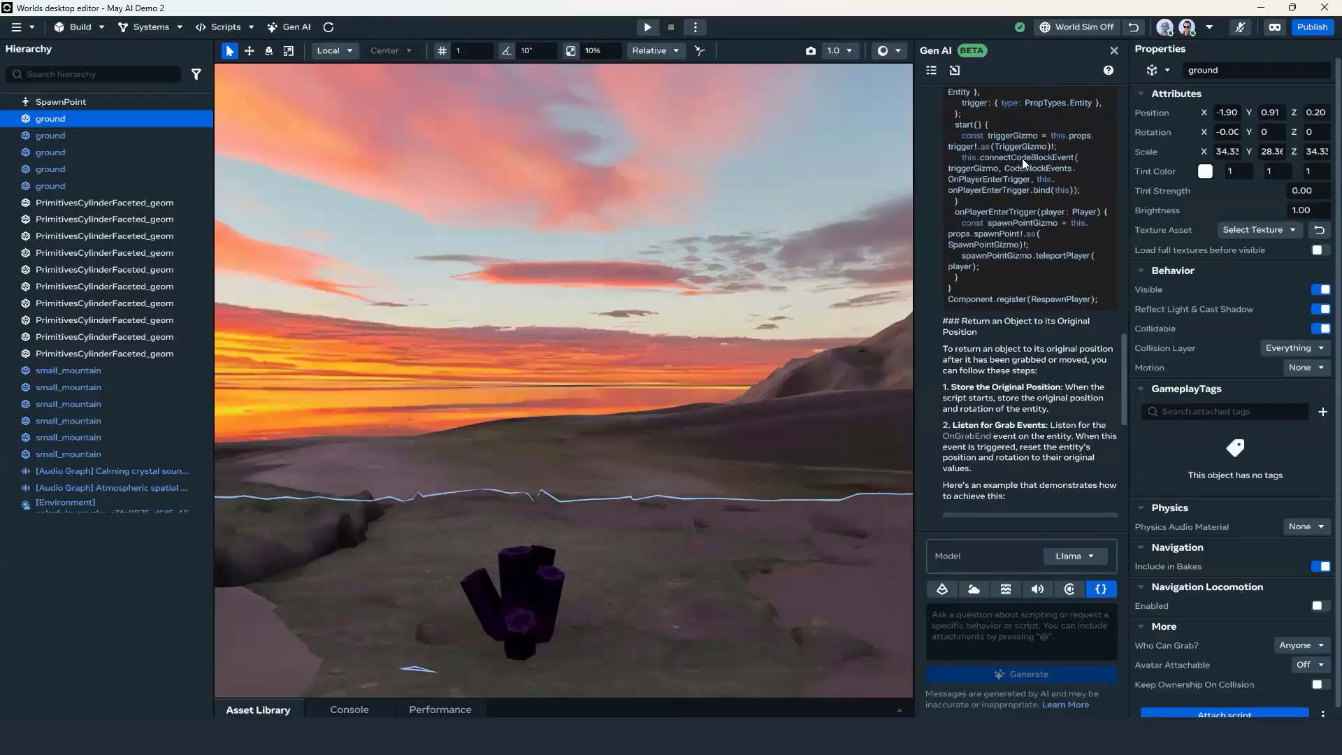
scroll(1010, 217, "up", 3)
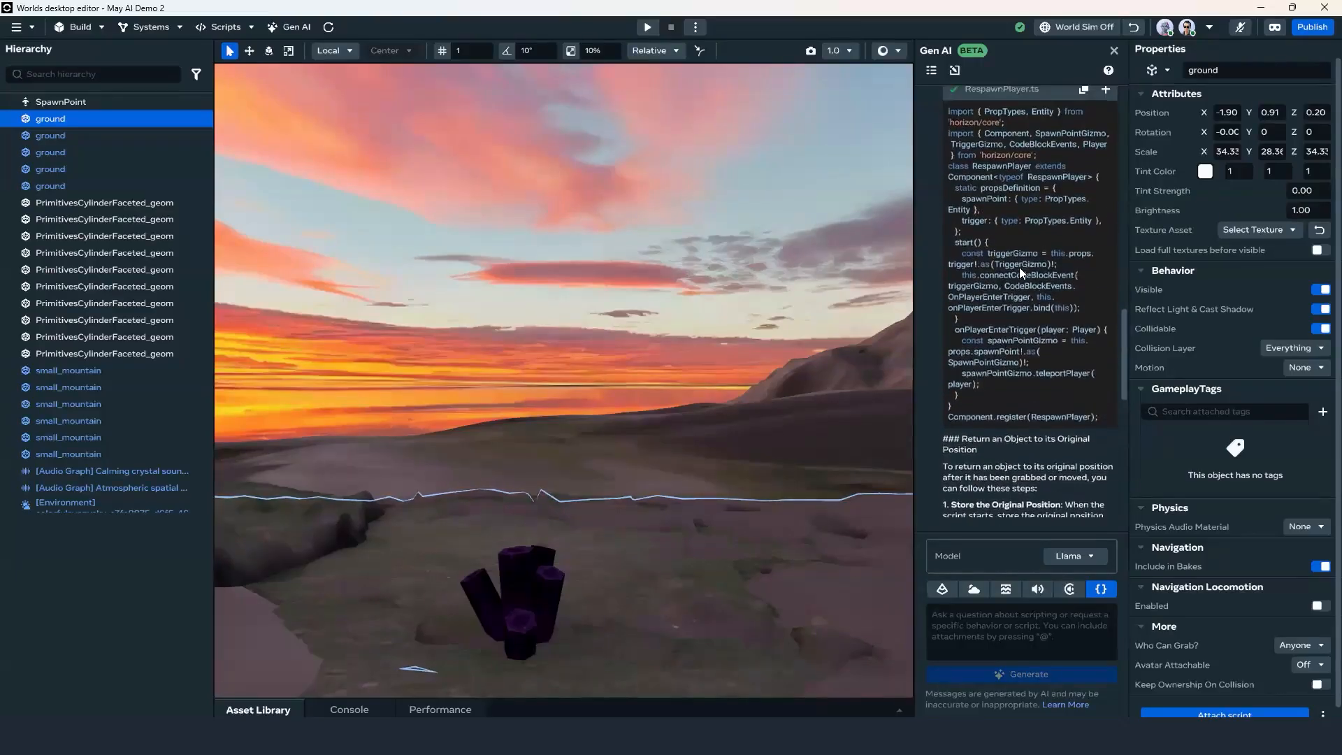
scroll(1019, 267, "up", 1)
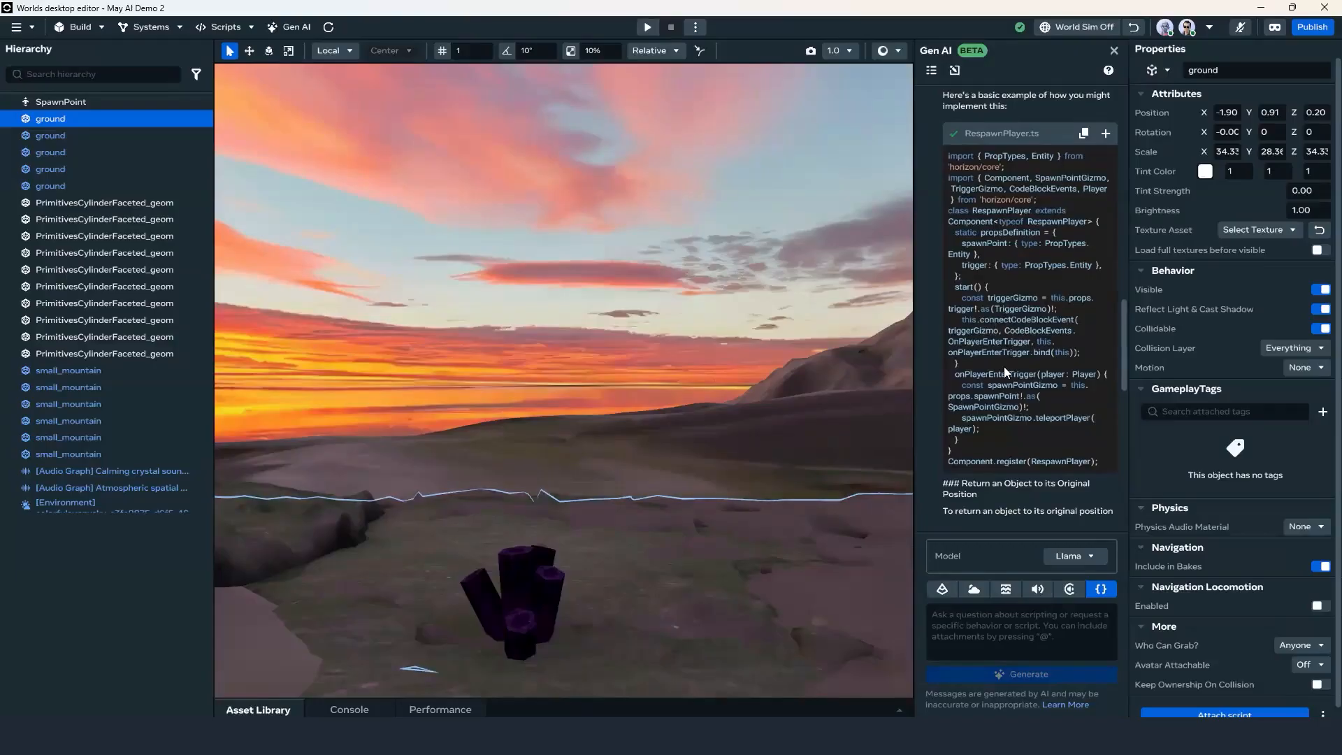
scroll(1002, 364, "up", 2)
scroll(1001, 363, "up", 1)
scroll(992, 342, "up", 8)
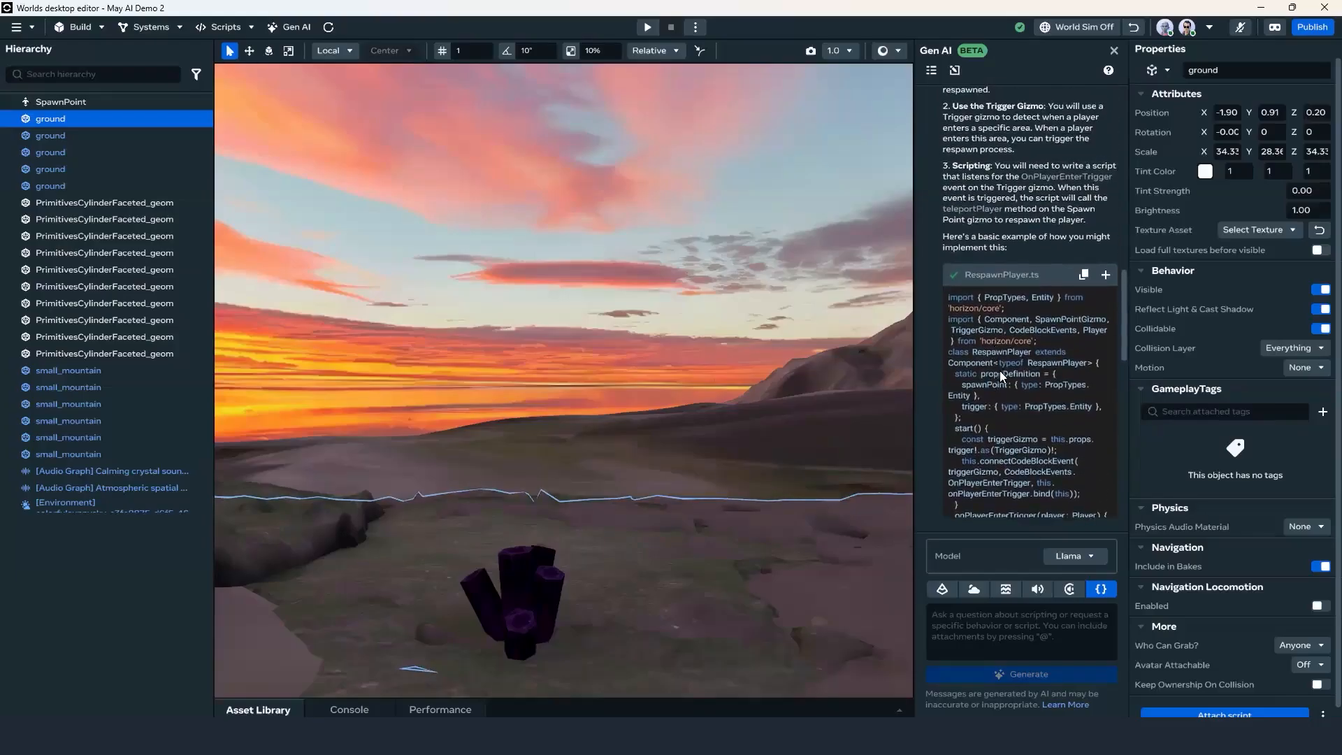
scroll(998, 376, "down", 4)
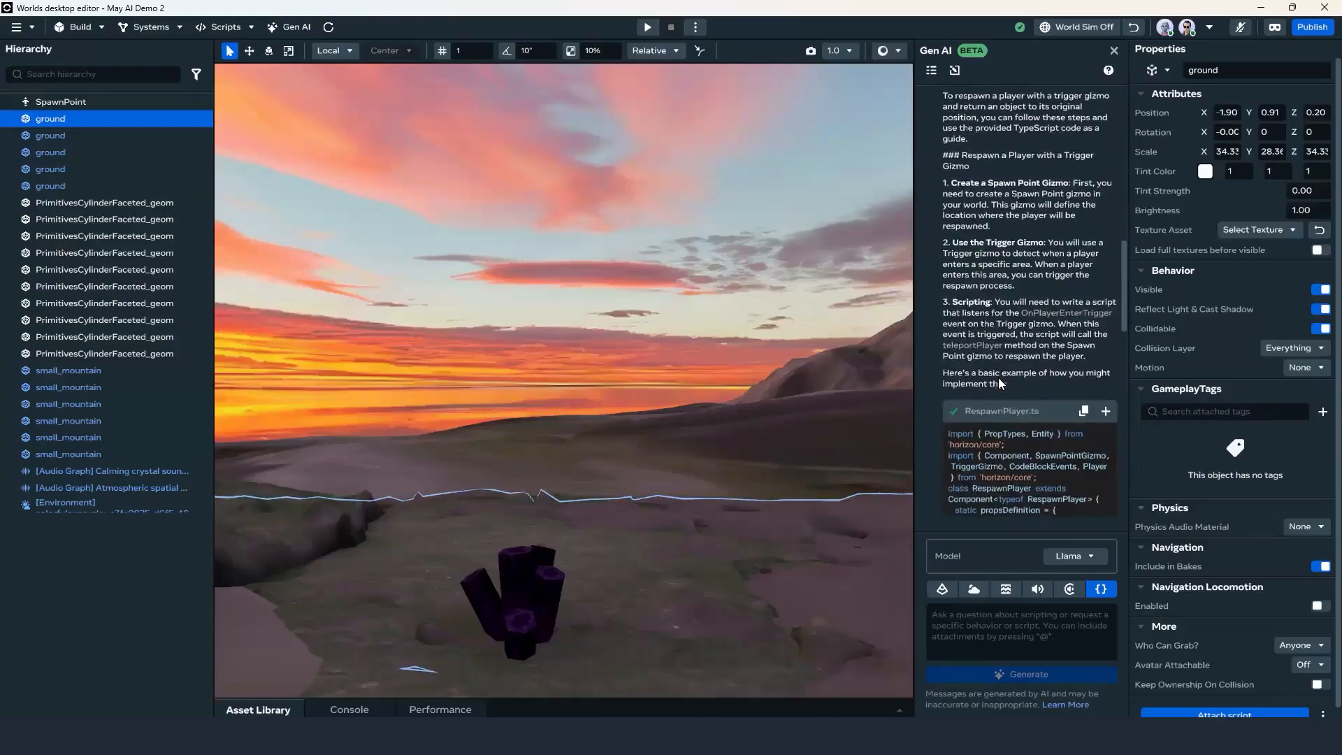
scroll(1028, 259, "up", 5)
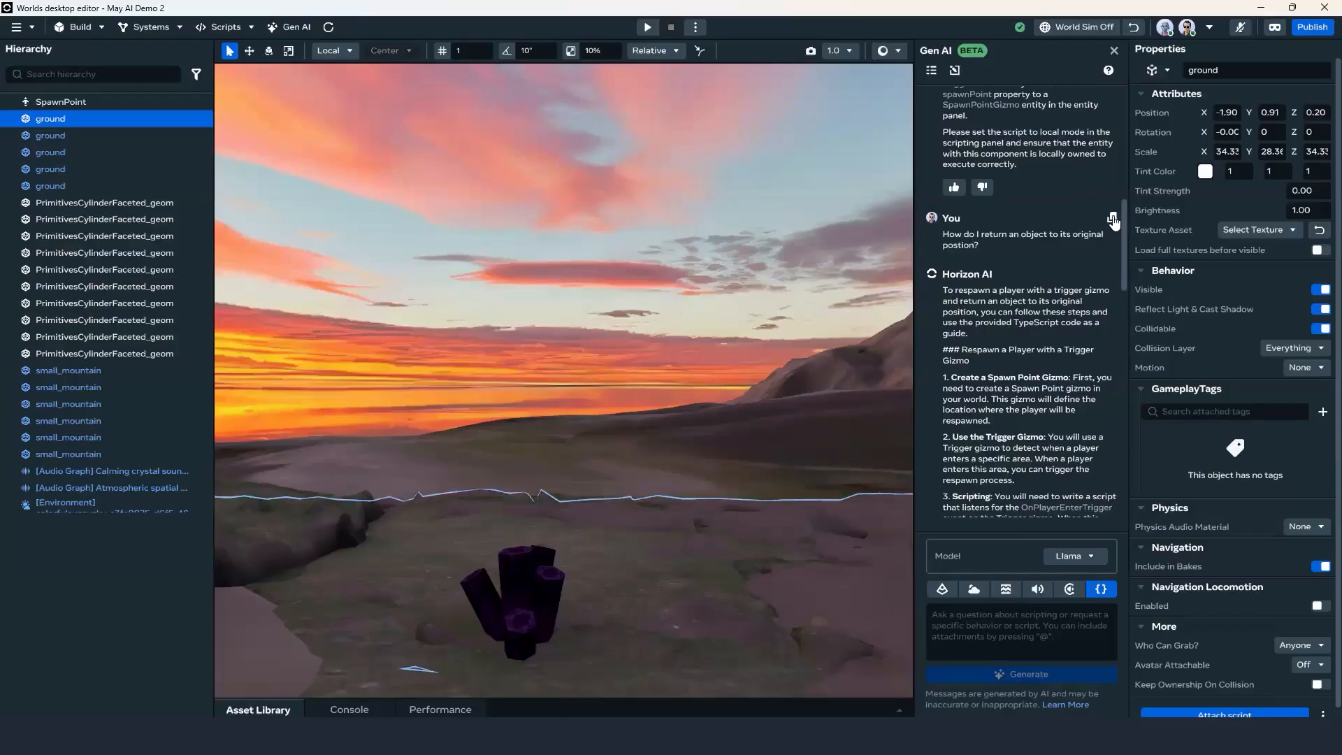
Copy the follow-up question about returning an object to its original position, and start a new, empty script-generation conversation.
left_click(1112, 219)
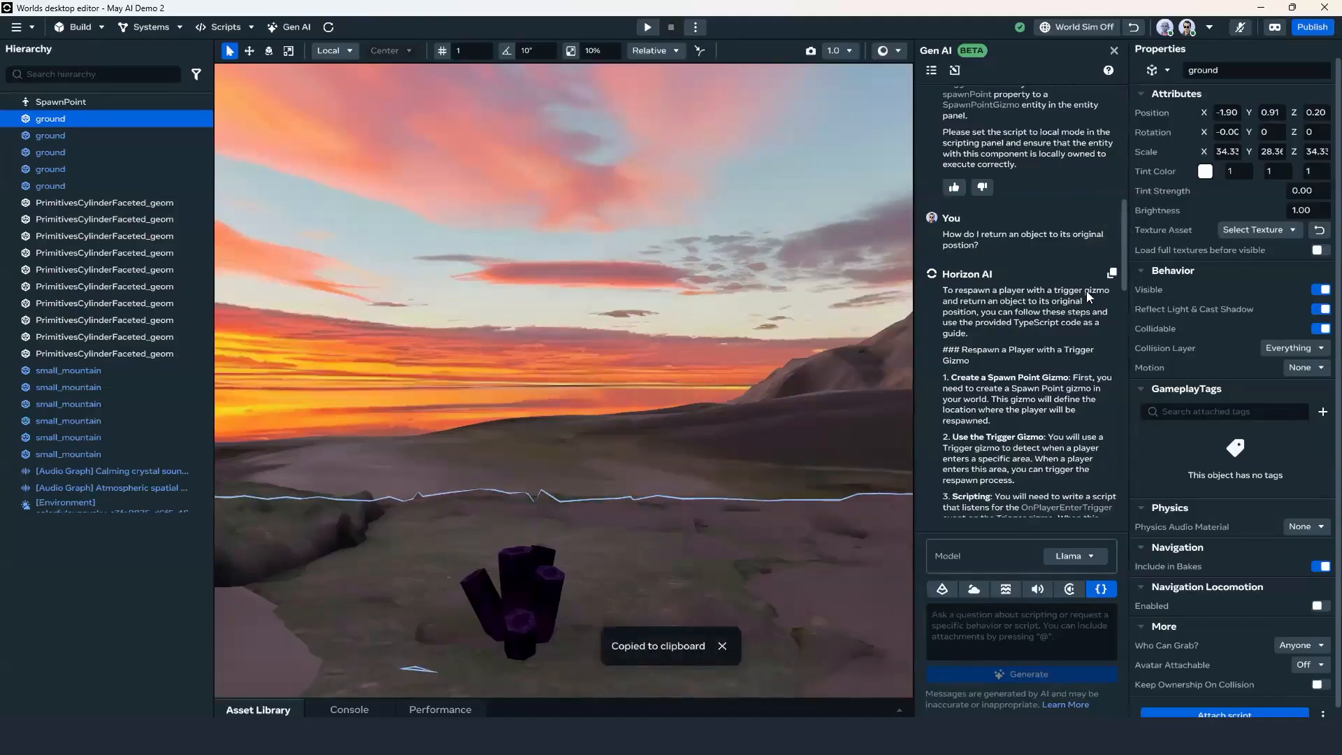
scroll(1022, 334, "down", 15)
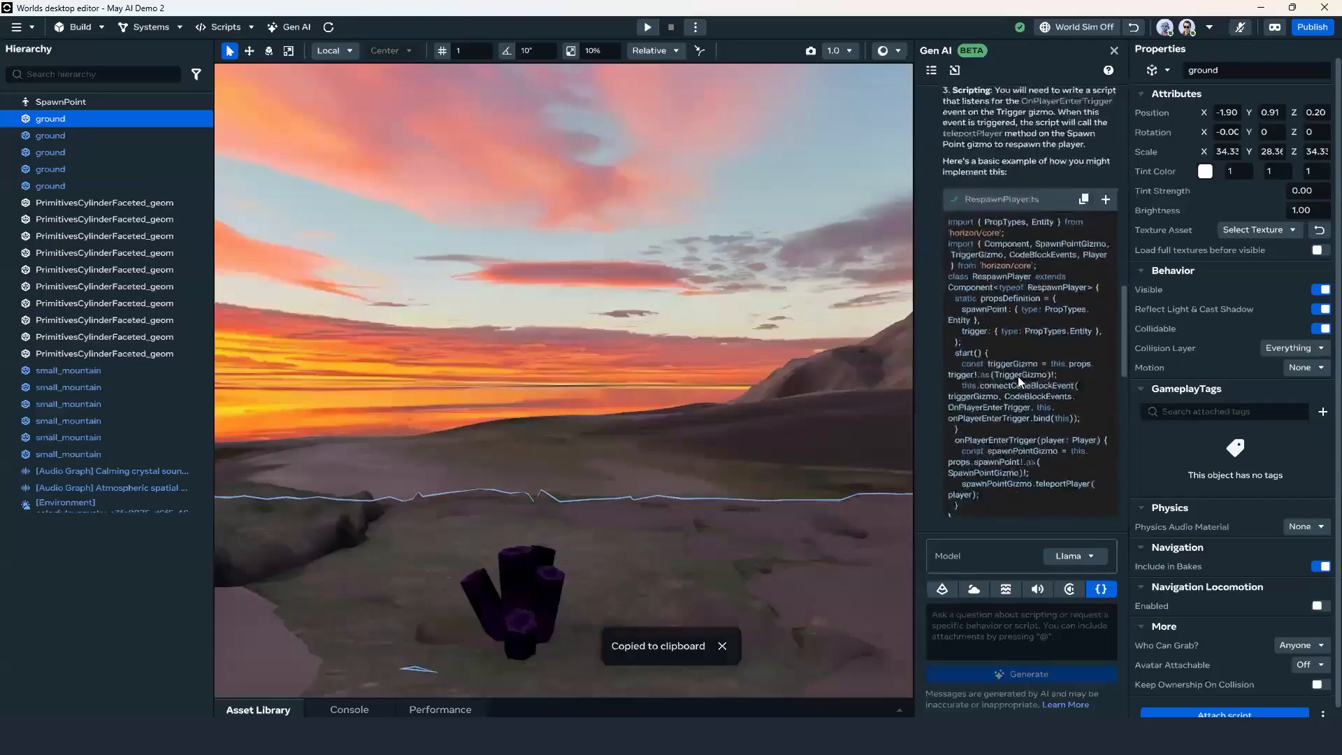
scroll(1025, 404, "up", 15)
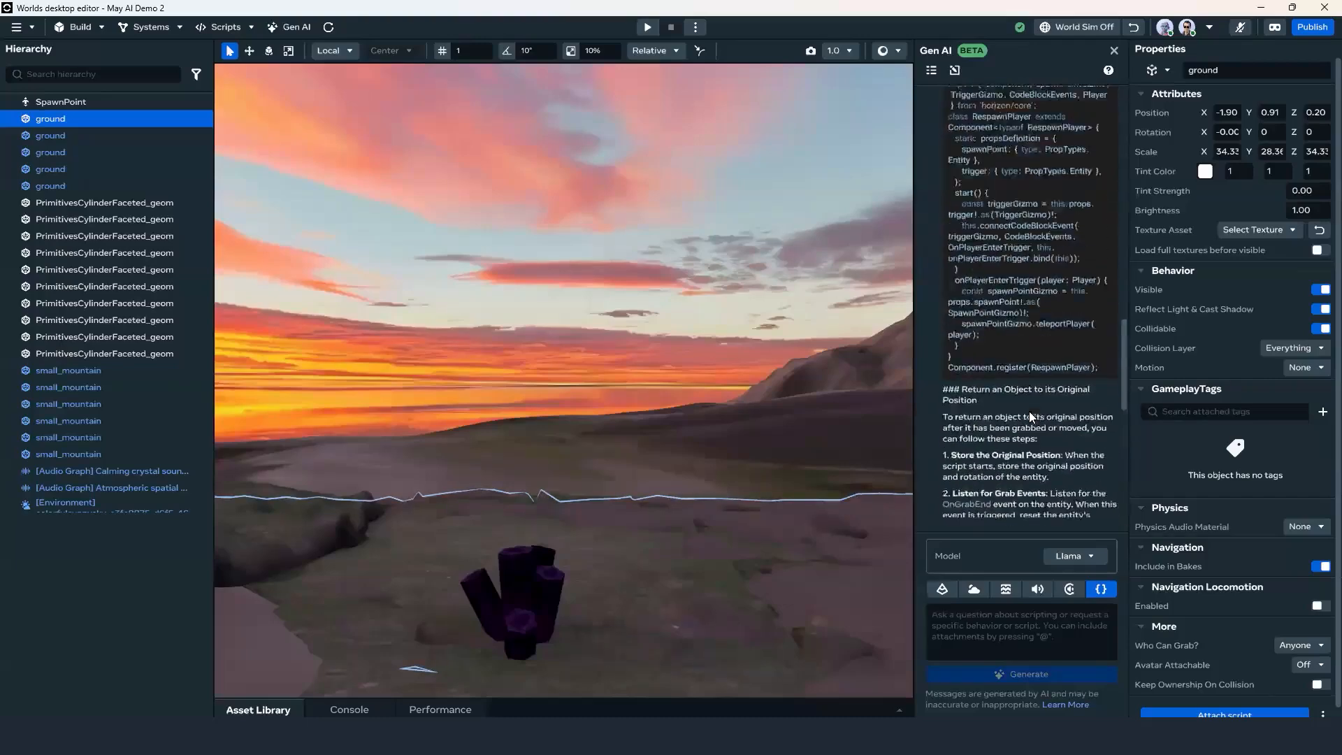
scroll(1026, 423, "up", 10)
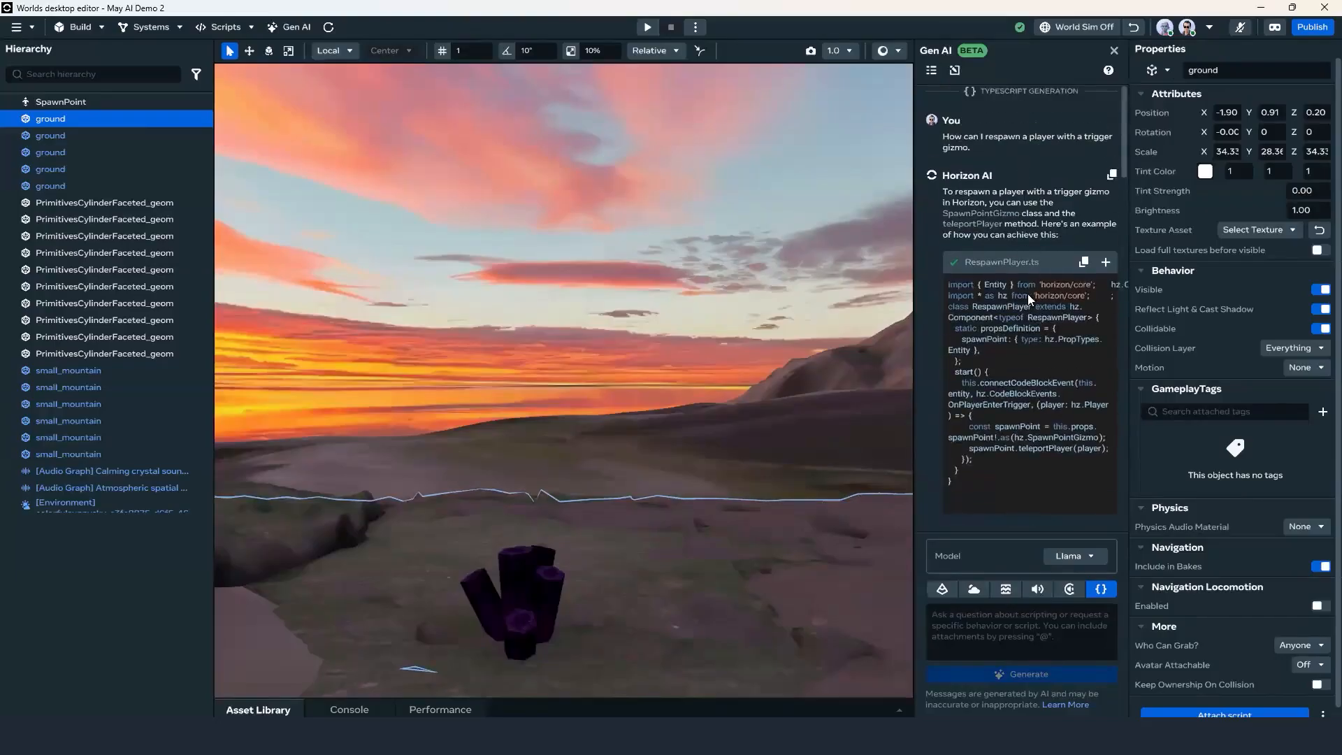
left_click(955, 71)
left_click(1020, 629)
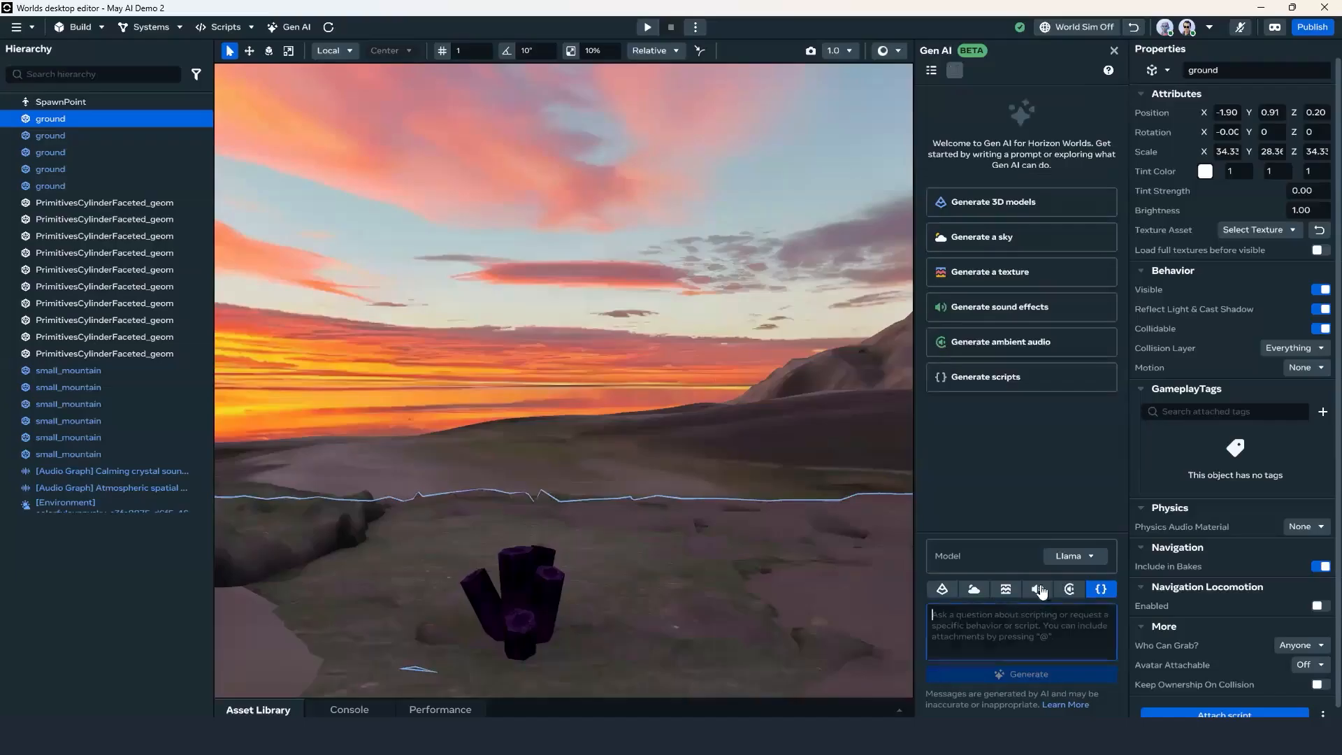
Ask the Llama model "How do I return an object to its original postion?" in the new conversation.
key("ctrl+v")
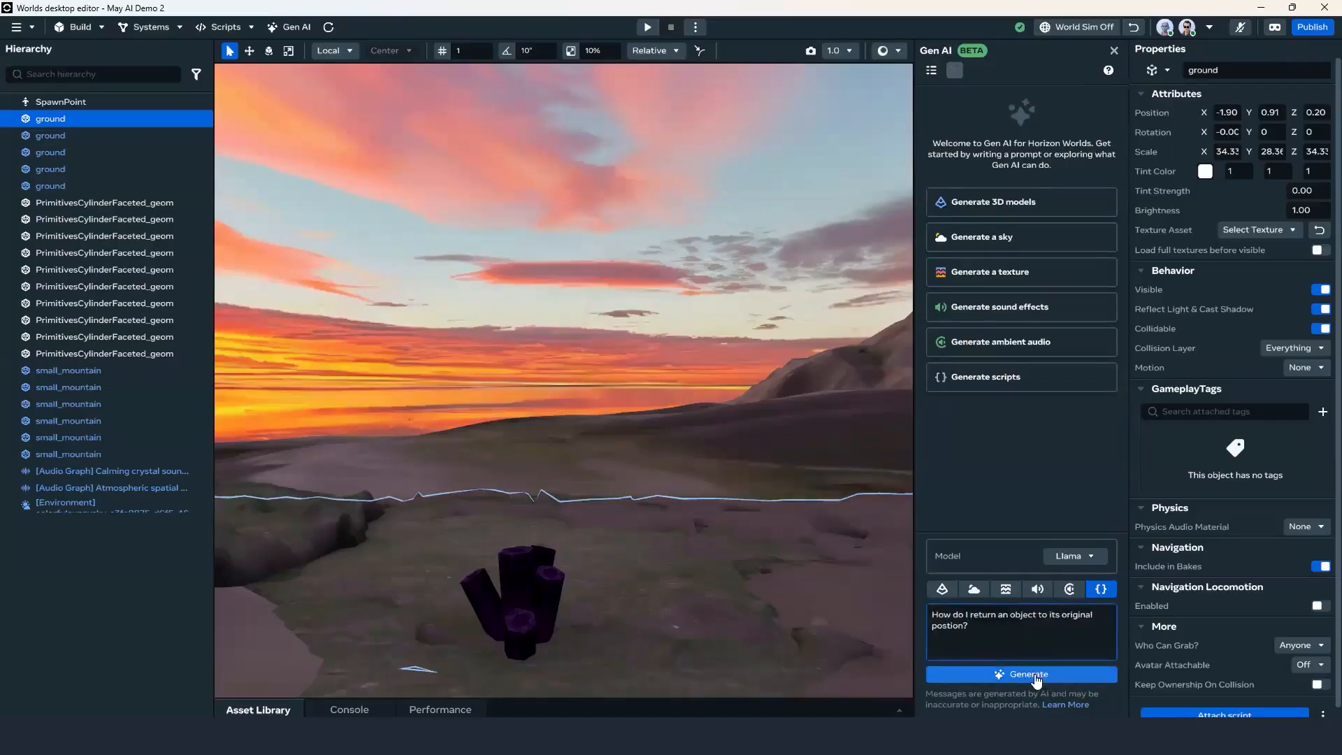
left_click(1060, 680)
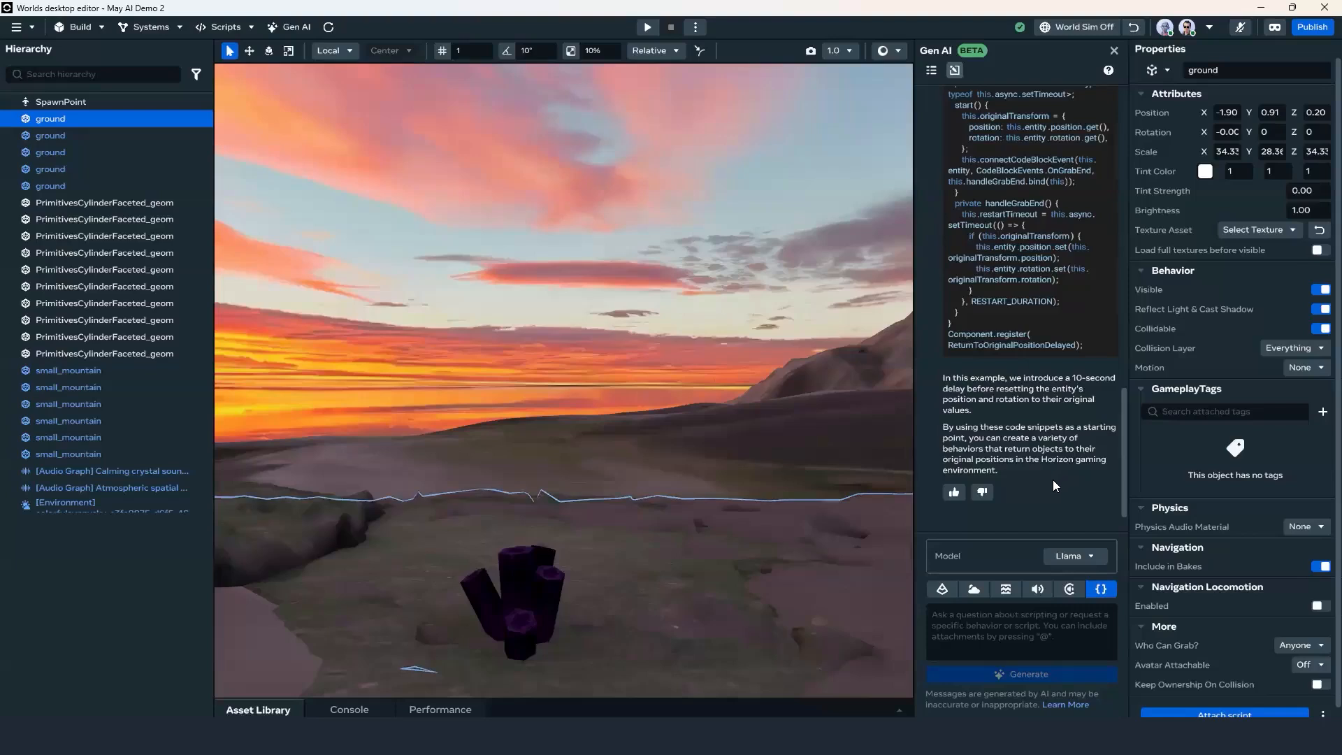
Examine the Llama answer's ReturnToOriginalPosition code and its explanation of storing and resetting the entity's position and rotation.
scroll(1053, 480, "up", 10)
scroll(1048, 476, "up", 10)
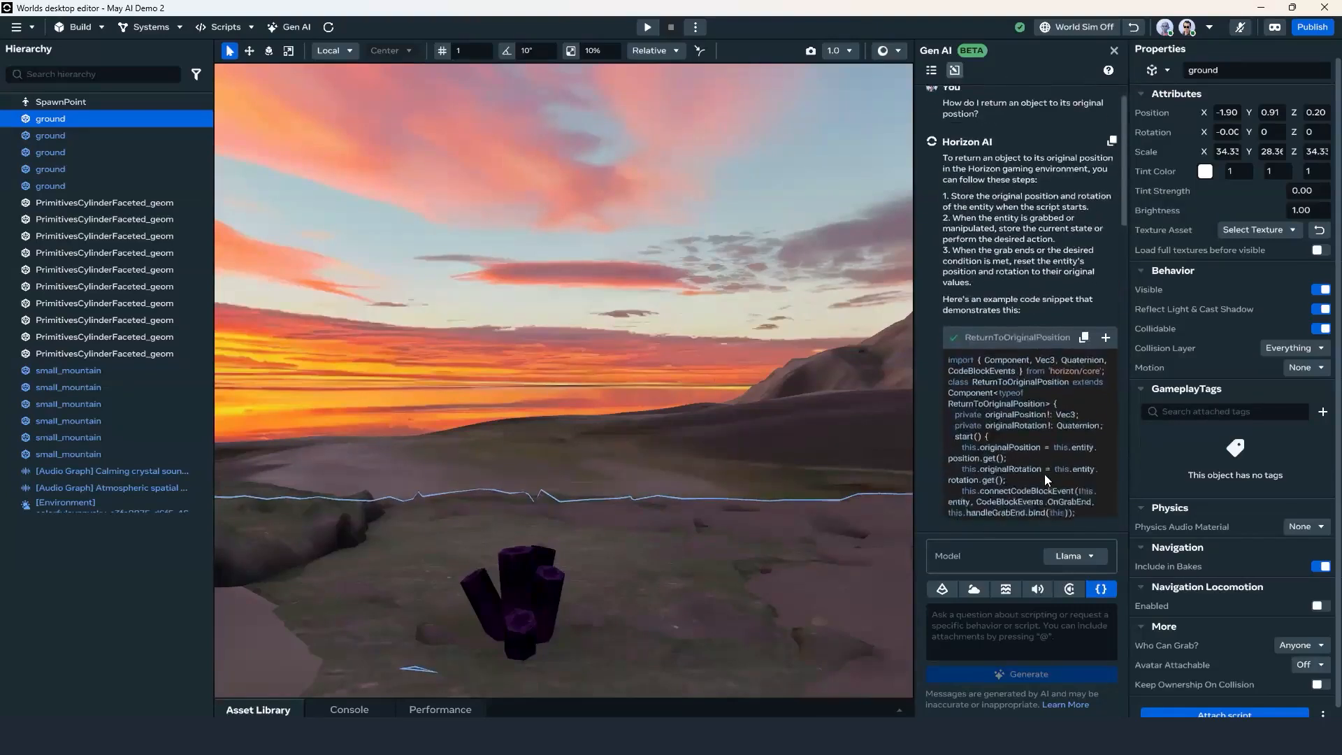
scroll(1044, 474, "up", 1)
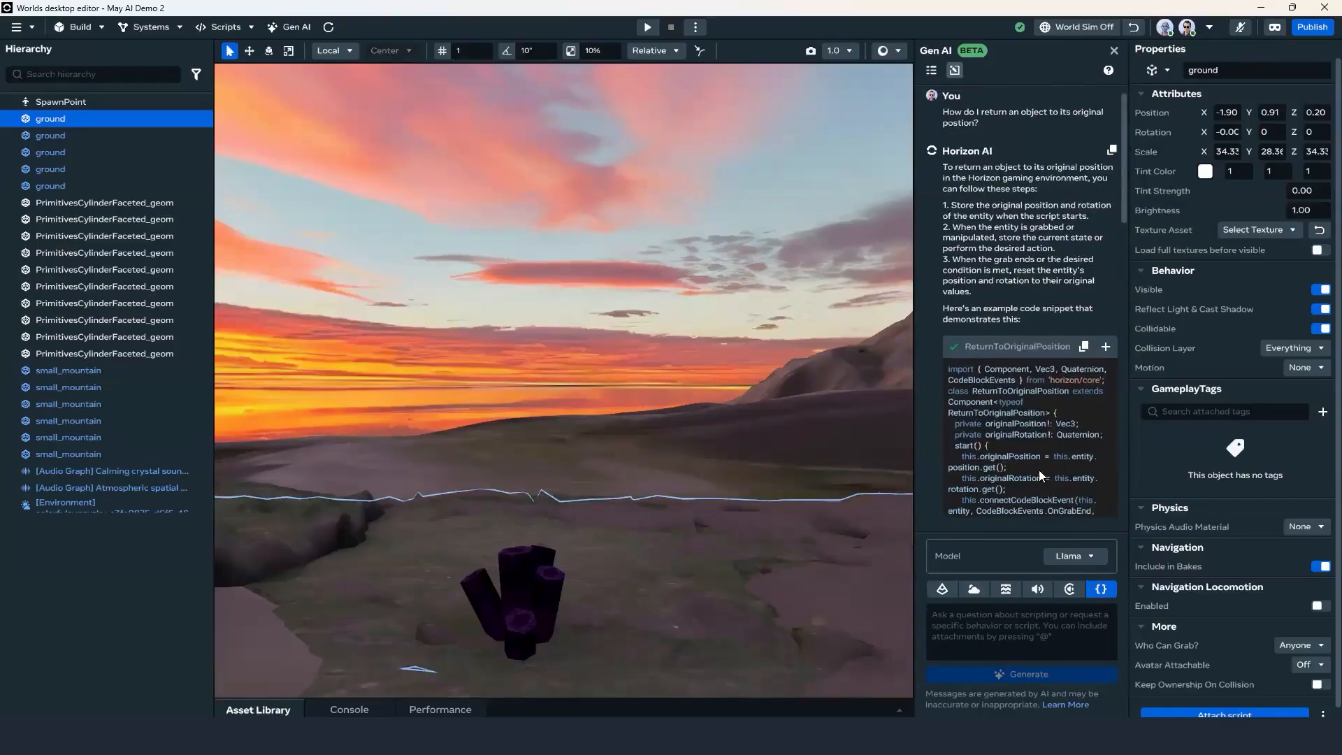
scroll(1029, 468, "down", 3)
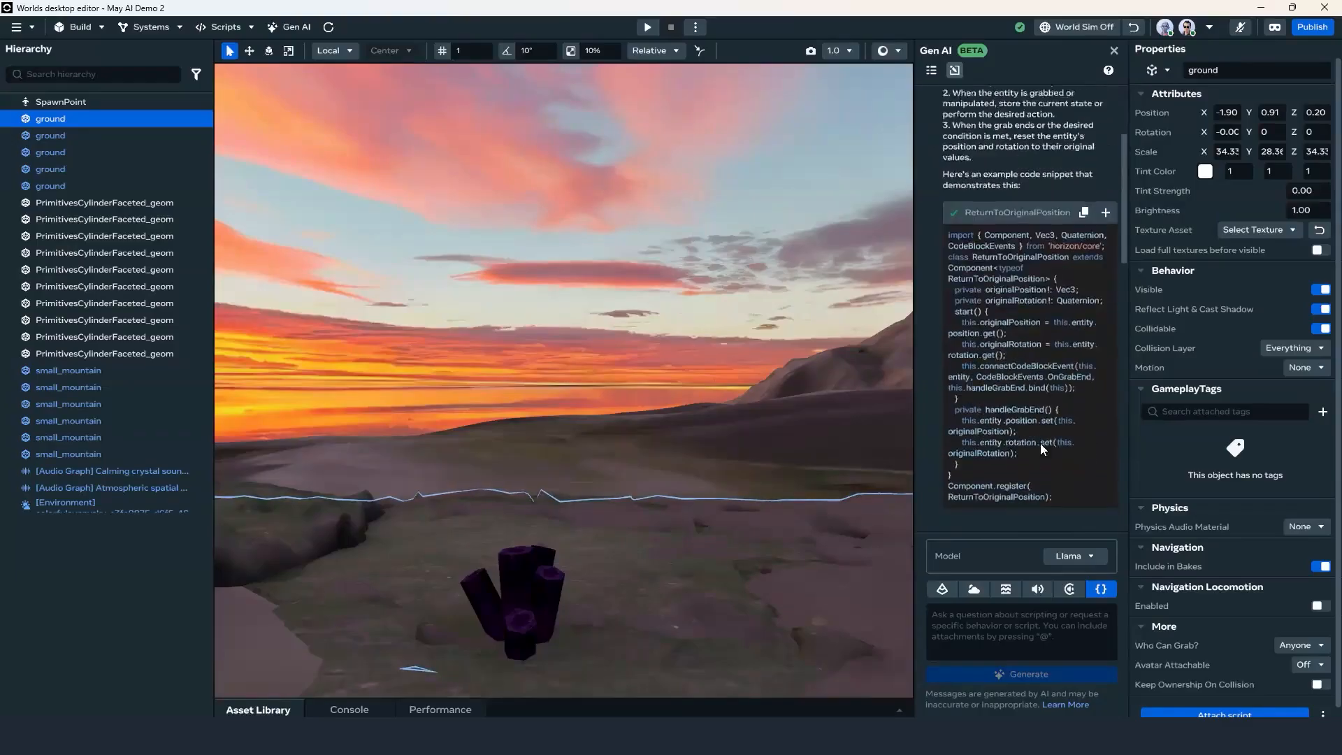
scroll(1040, 442, "down", 1)
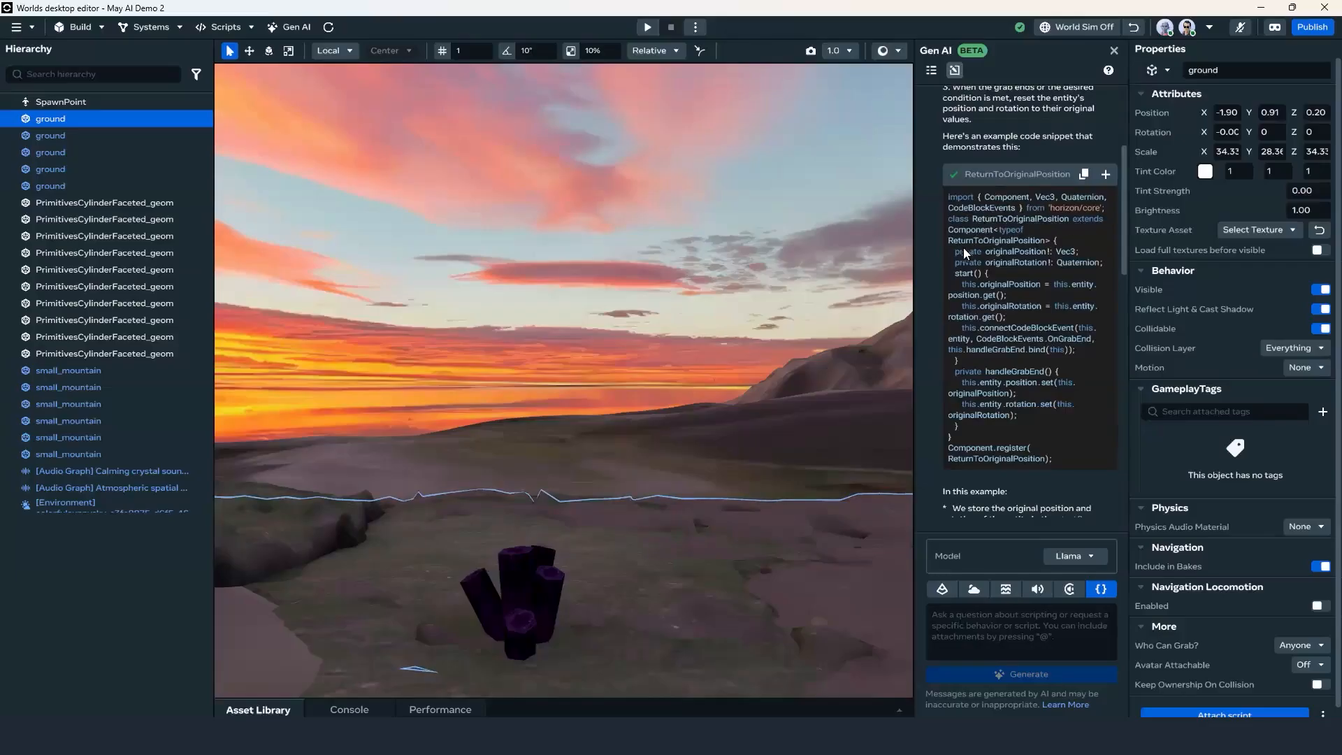
scroll(974, 269, "down", 1)
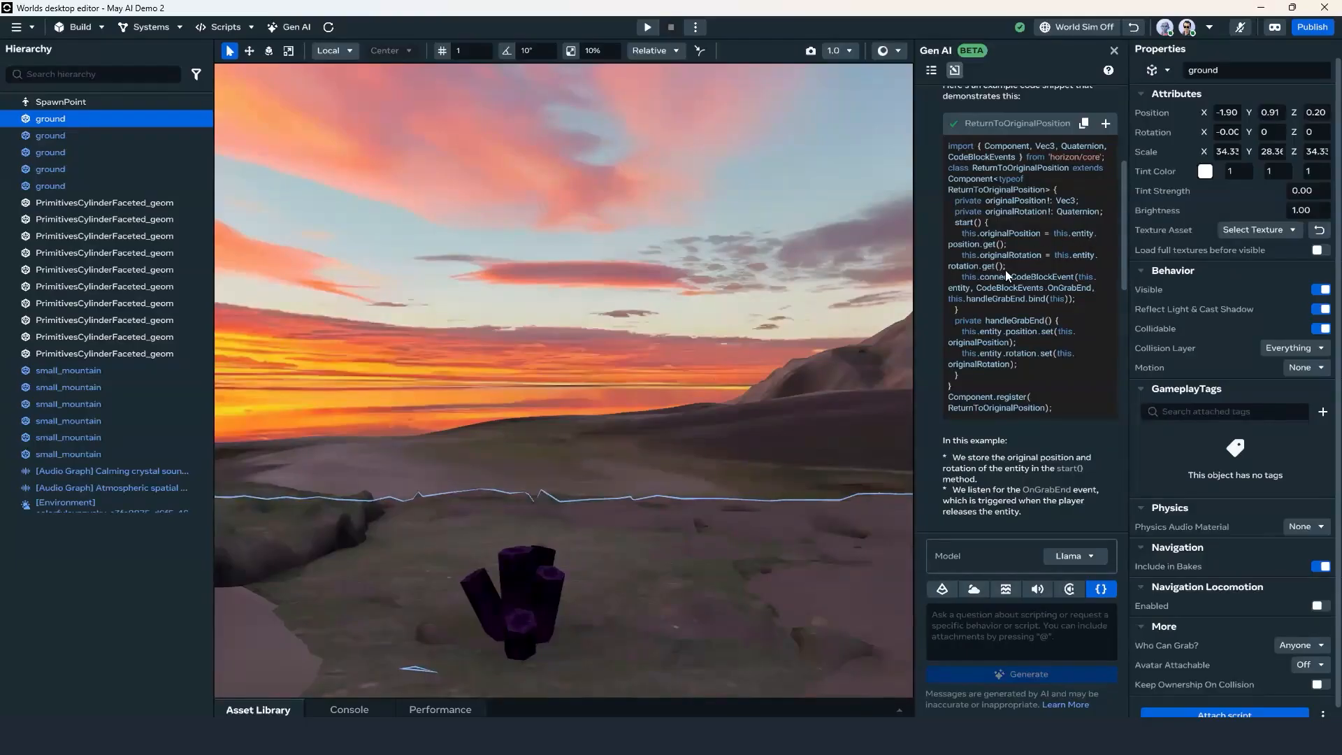
scroll(1020, 281, "down", 1)
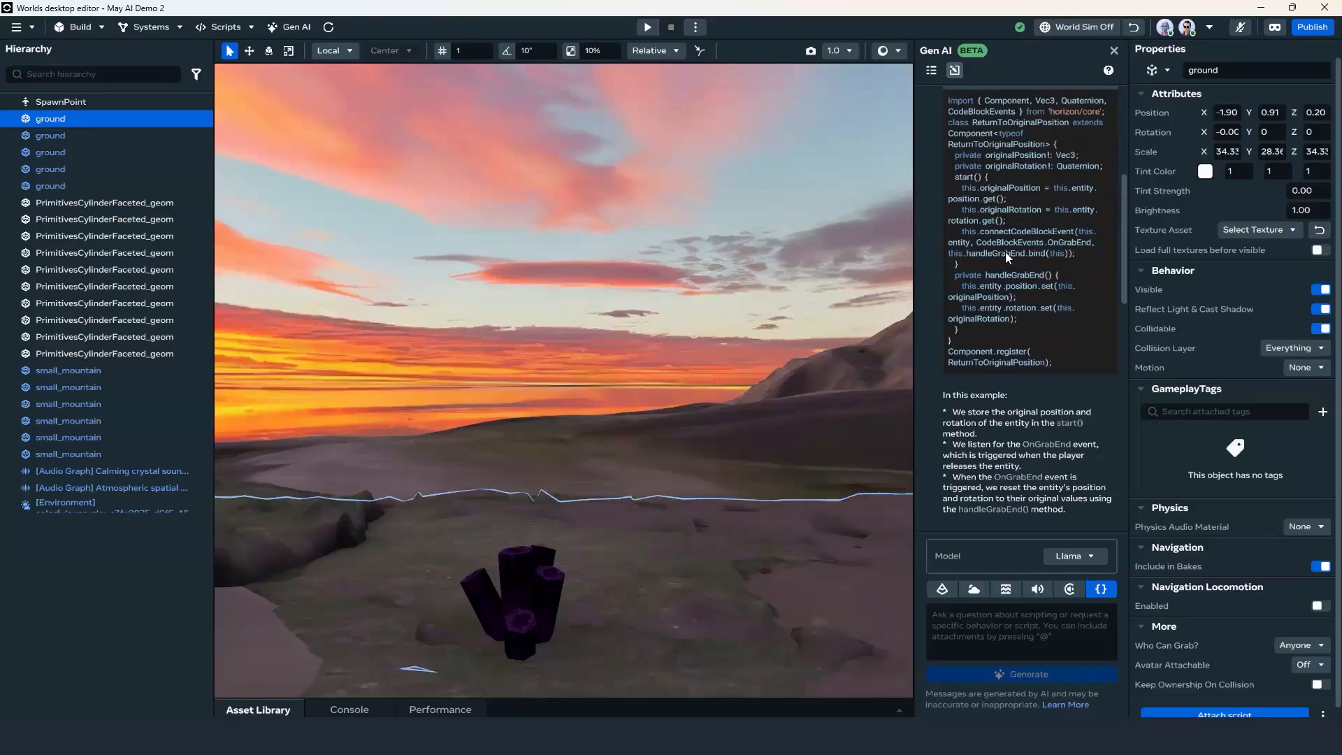
scroll(1005, 252, "down", 1)
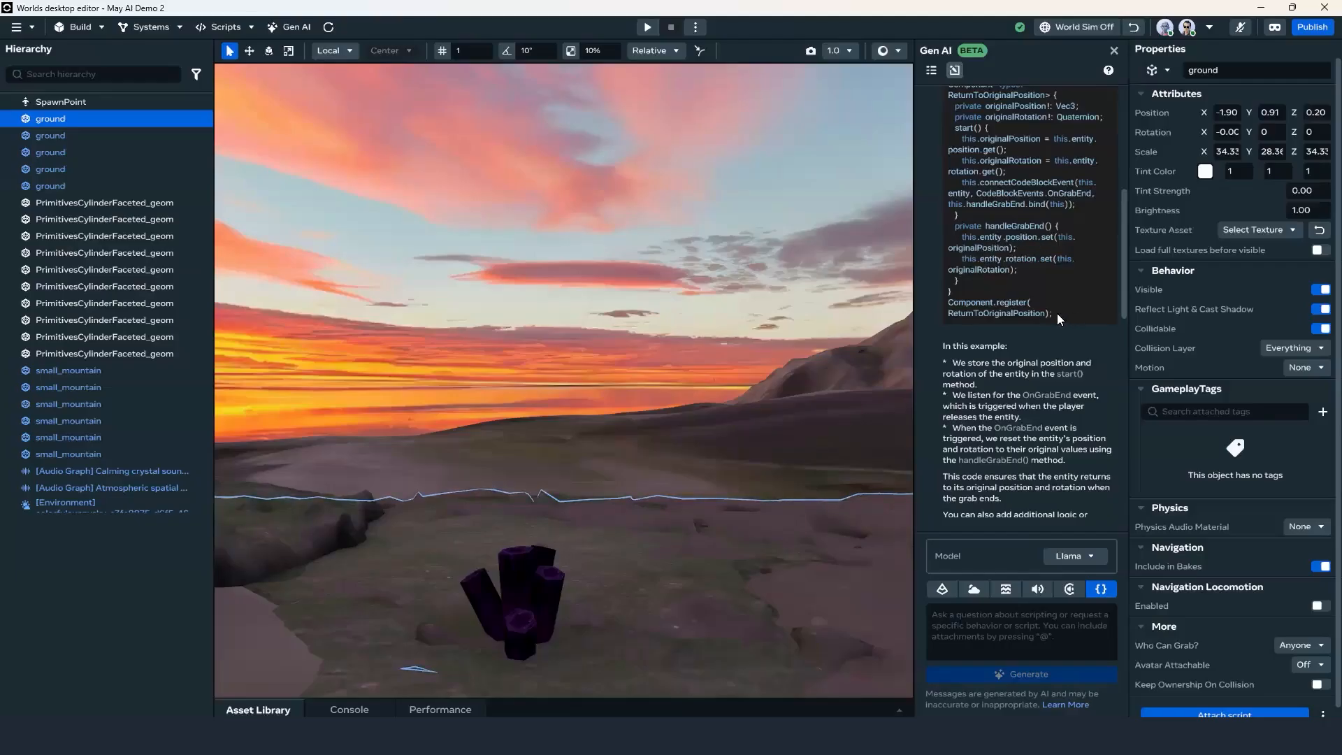
scroll(976, 272, "up", 3)
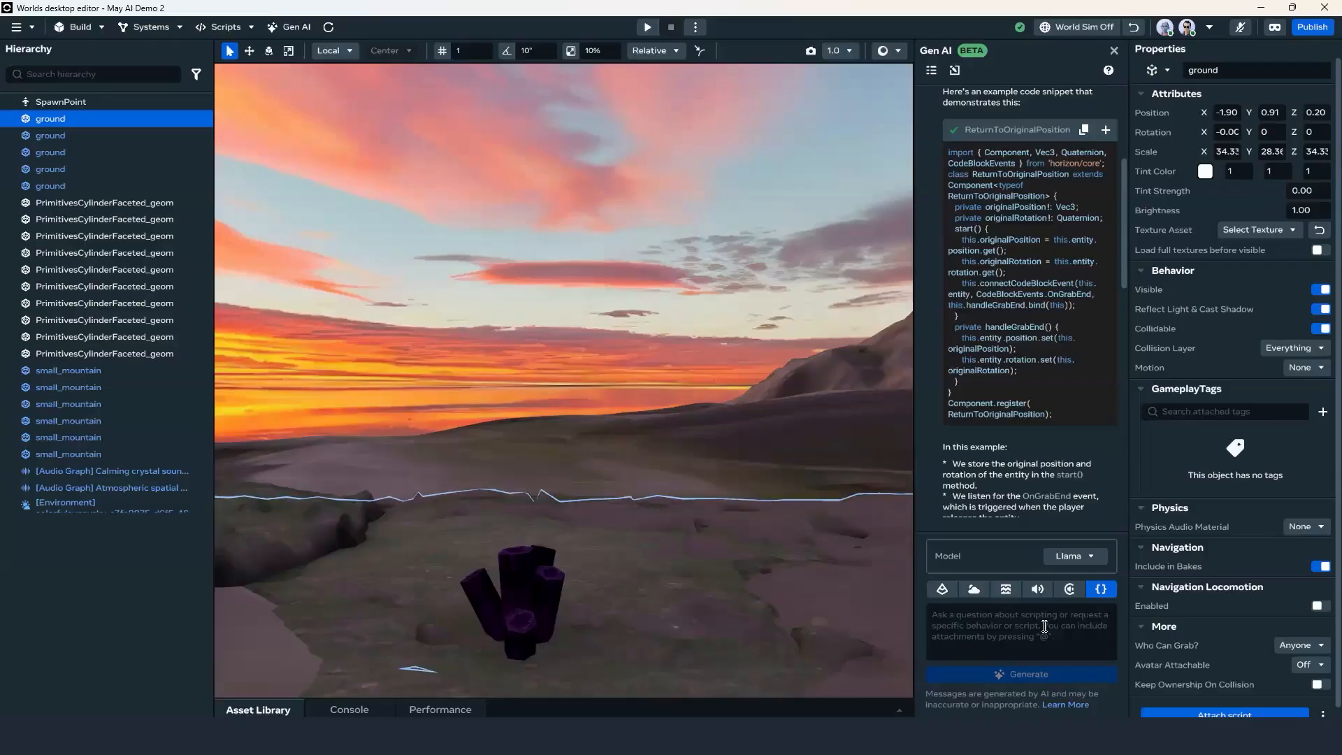
Switch the script model to Specialist and ask "How do I return an object to its original postion?" in a new conversation.
left_click(1060, 558)
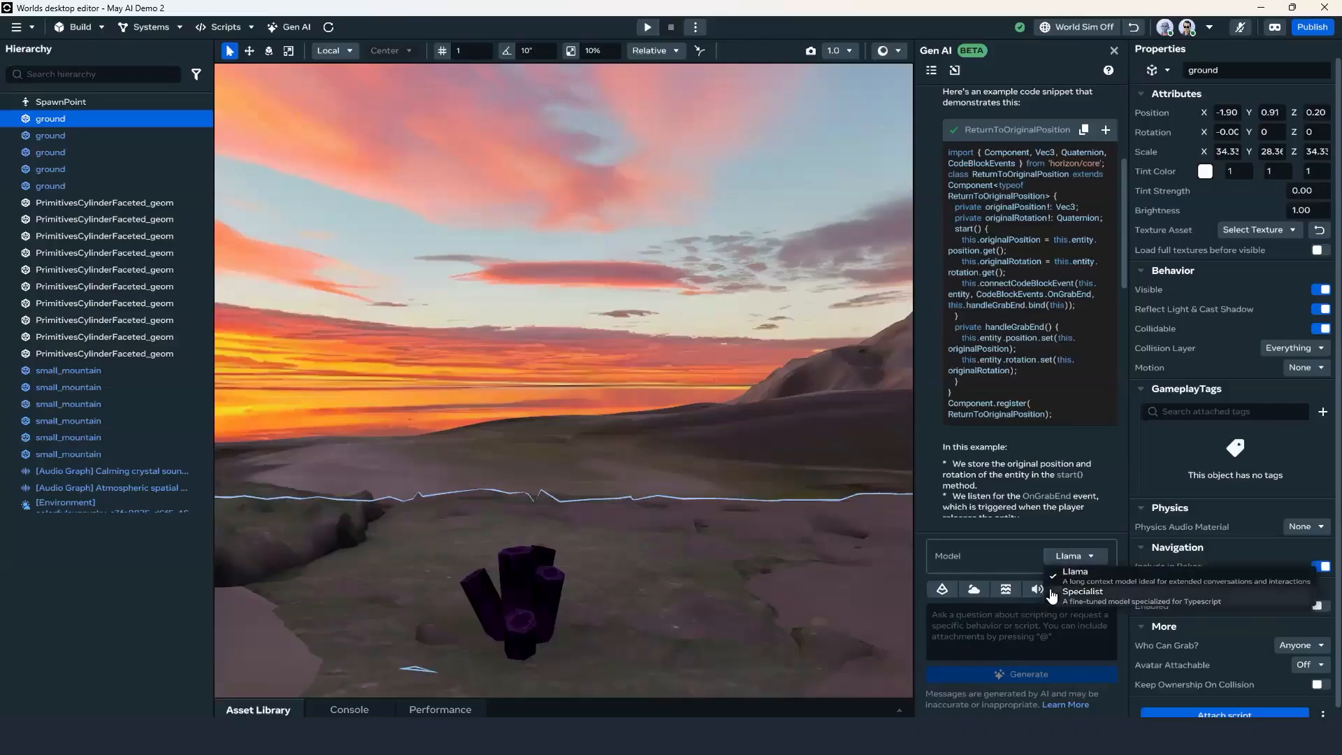
left_click(1109, 601)
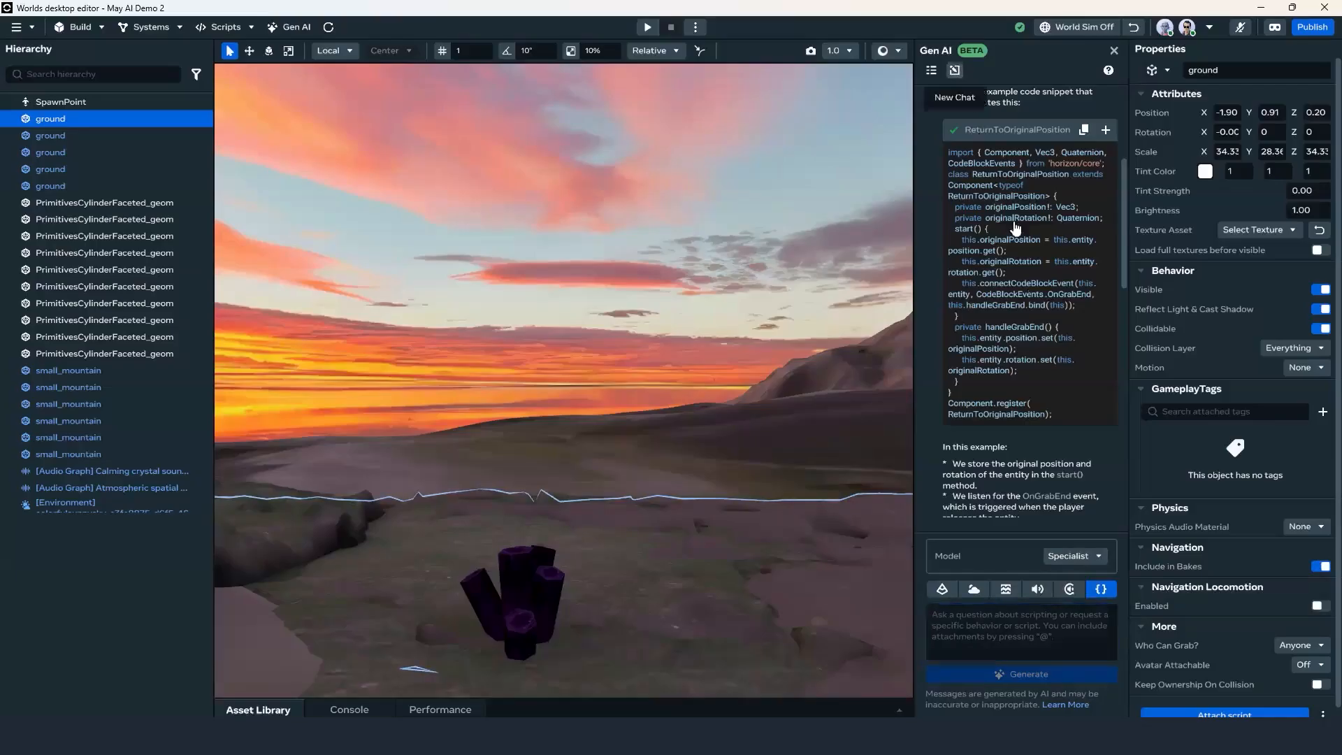
left_click(1019, 630)
key("ctrl+v")
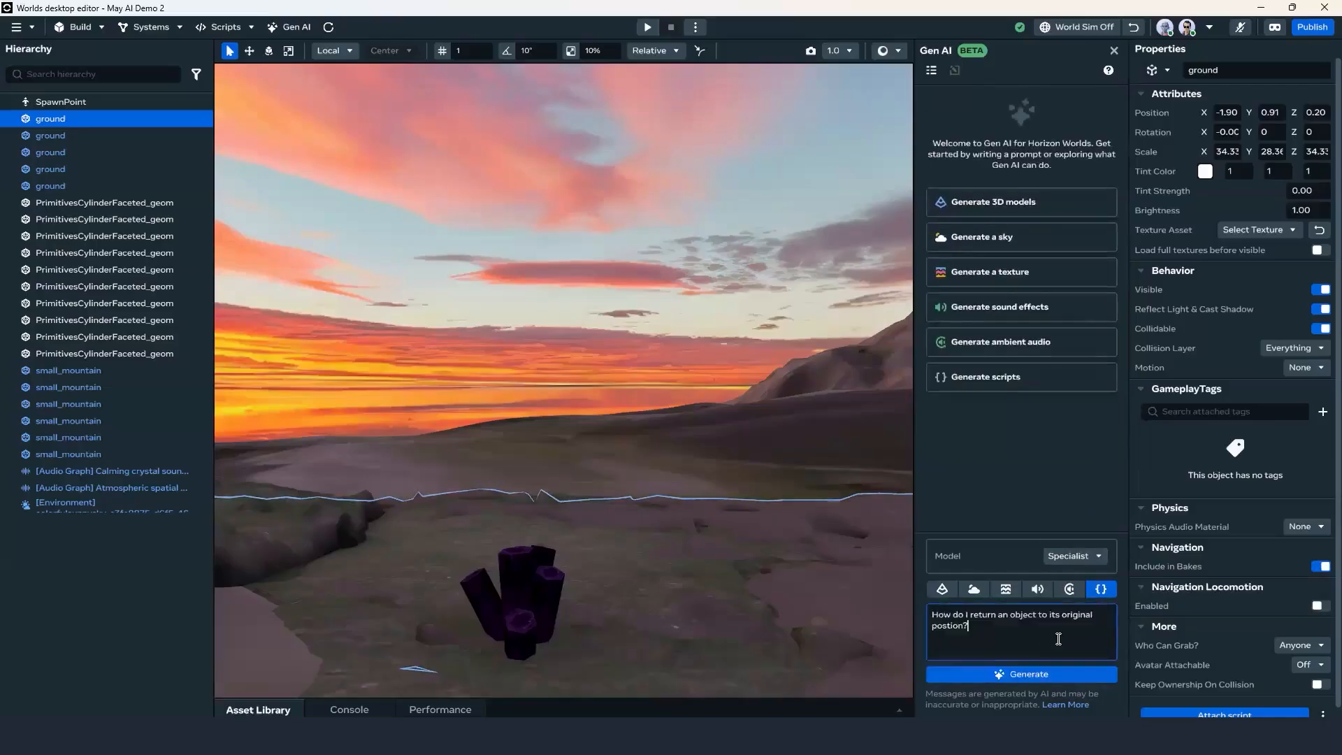
key("Return")
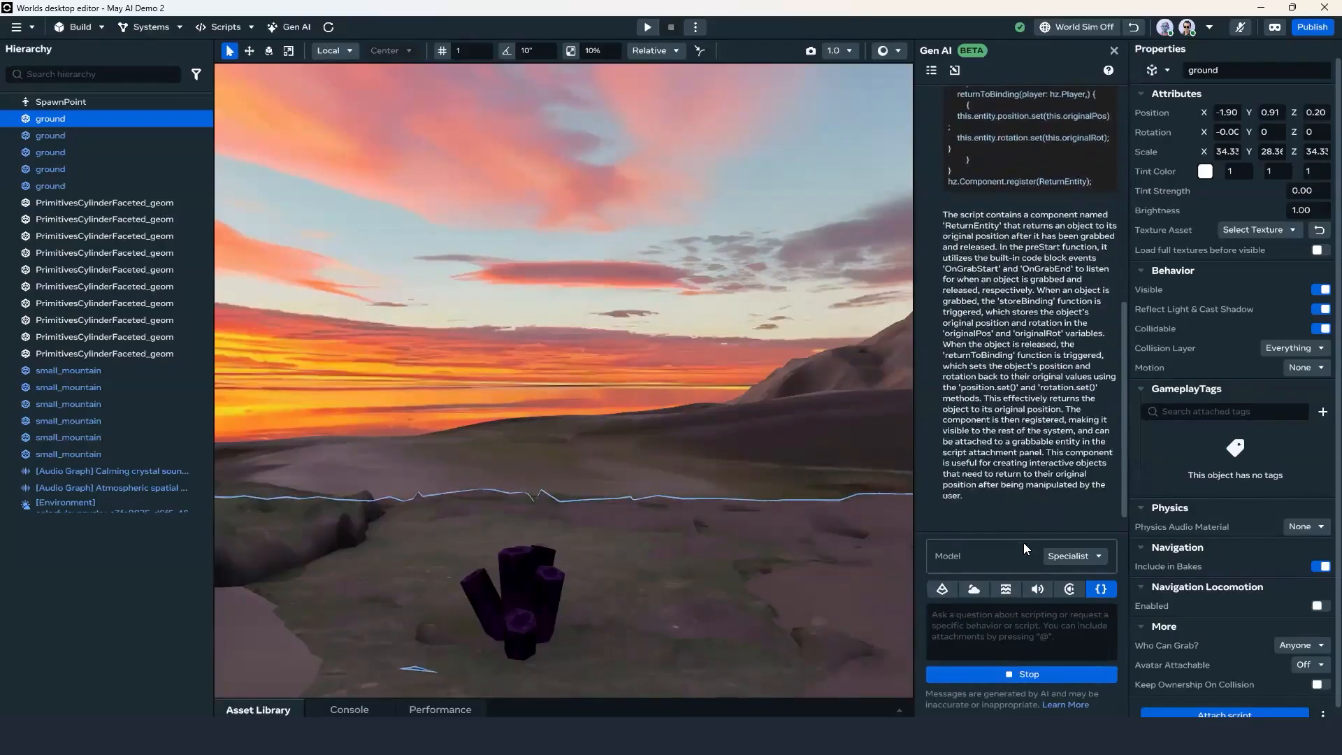
Examine the Specialist answer's ReturnEntity.ts code and the description of its grab-start and grab-end handling.
scroll(1040, 488, "up", 10)
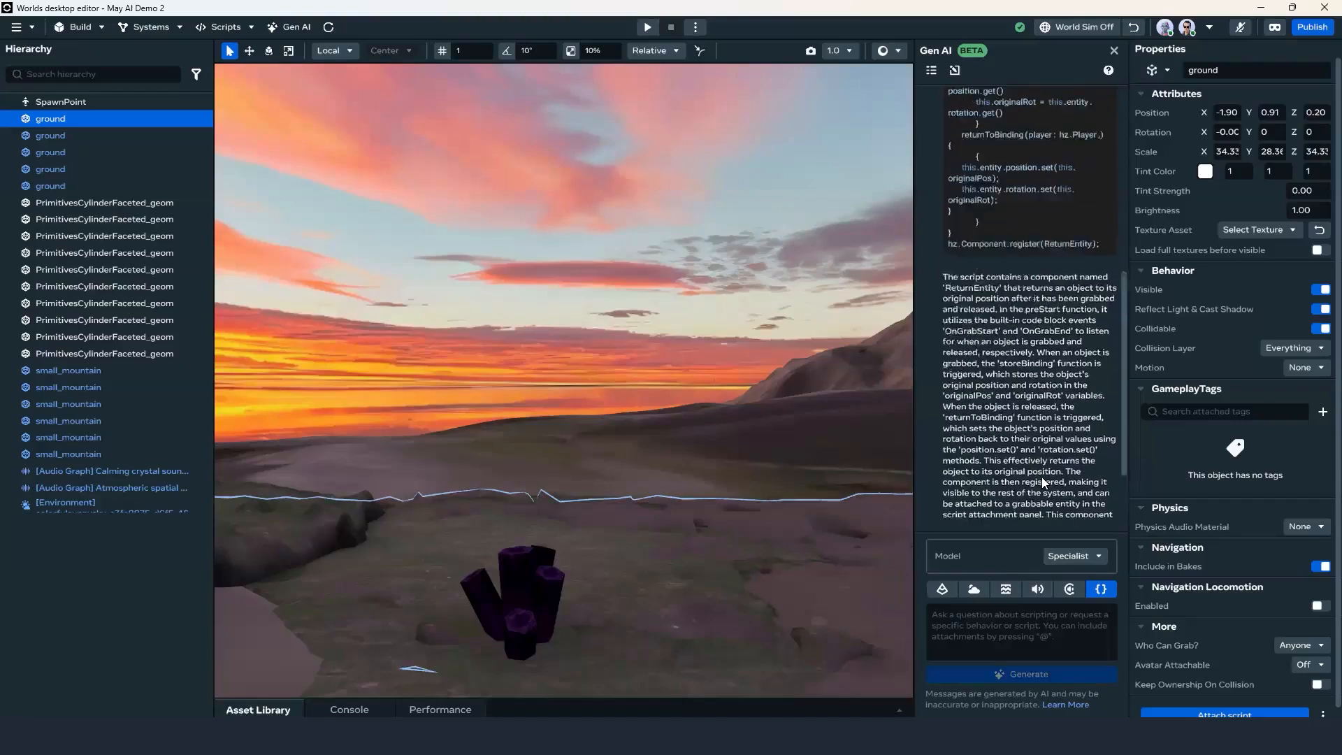
scroll(1020, 482, "down", 4)
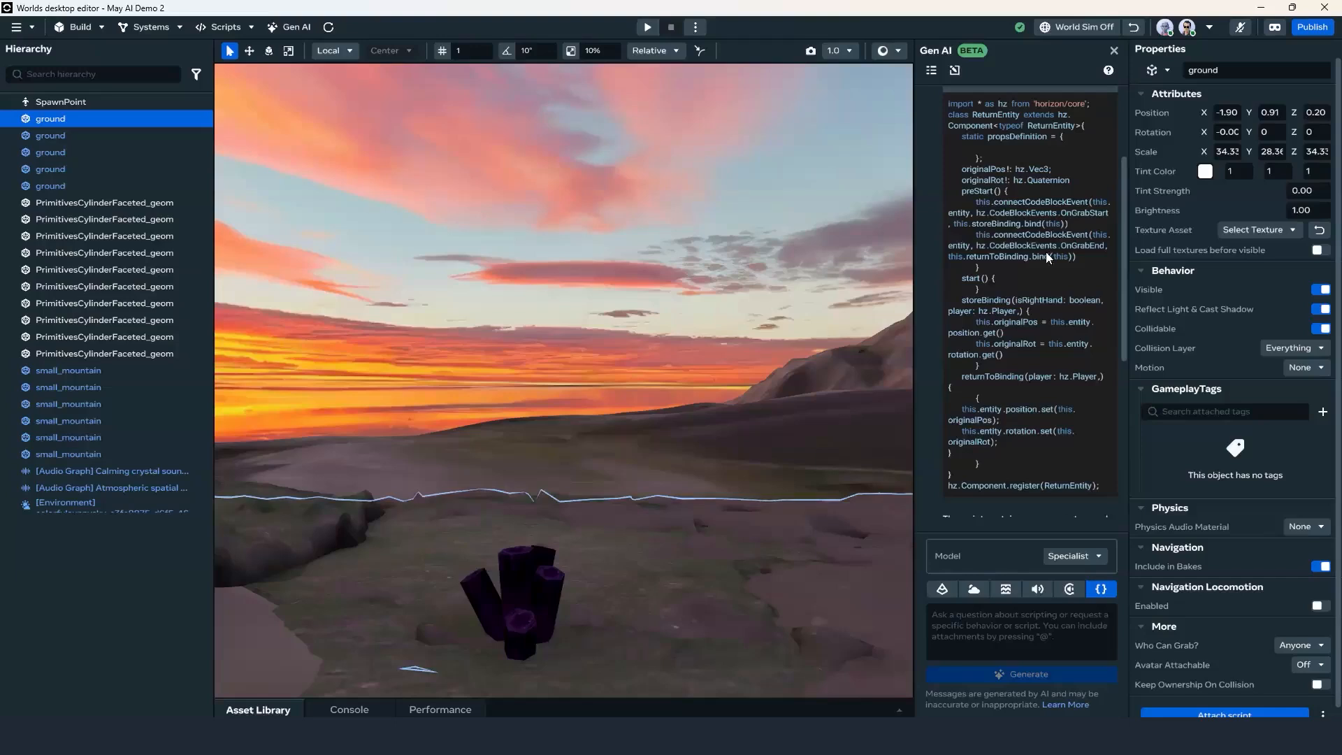
scroll(1023, 347, "up", 1)
scroll(1024, 346, "up", 2)
scroll(1034, 357, "up", 1)
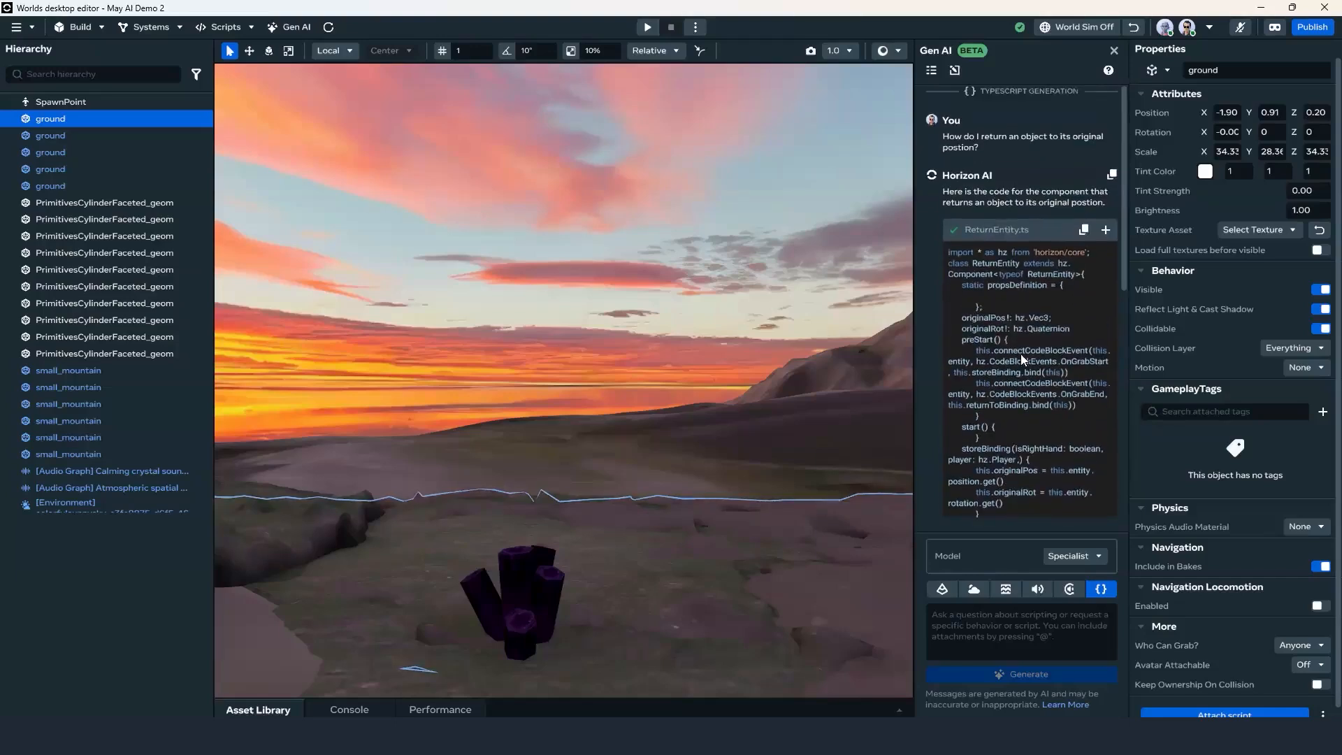
scroll(1003, 439, "down", 2)
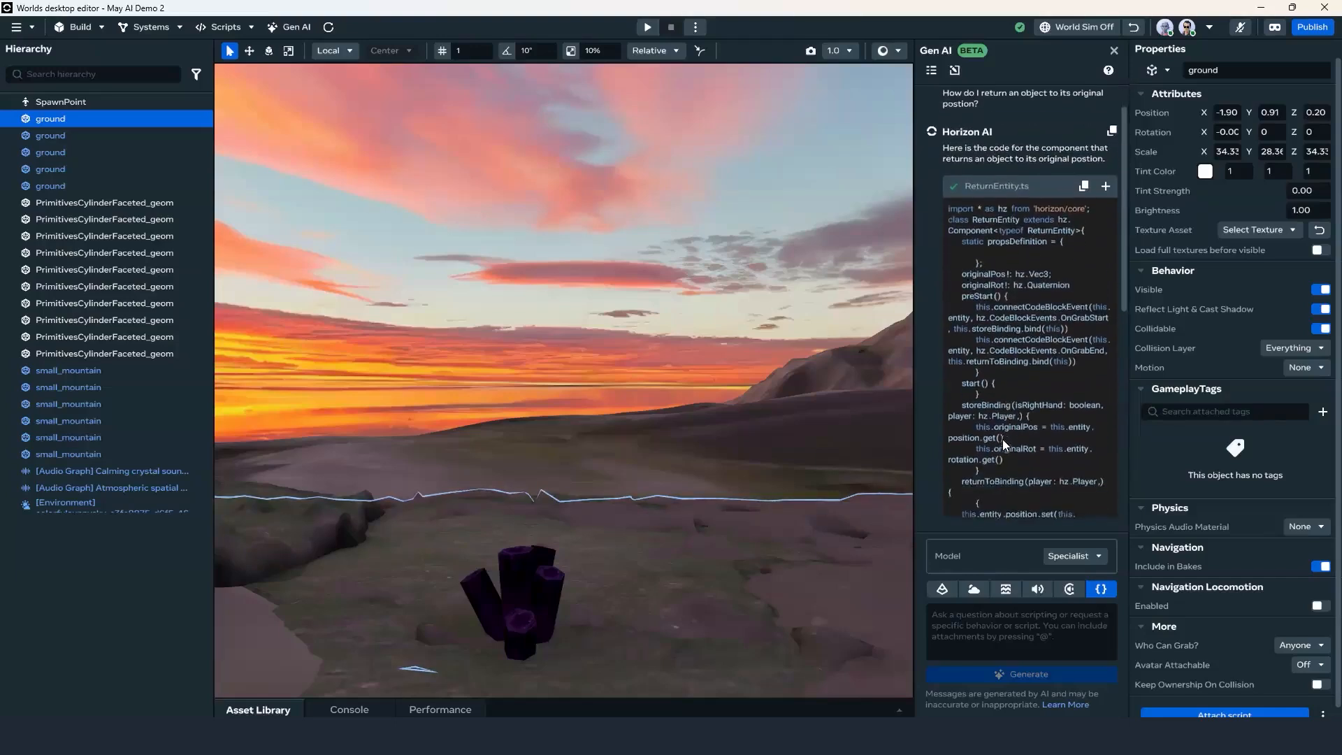
scroll(1003, 439, "down", 1)
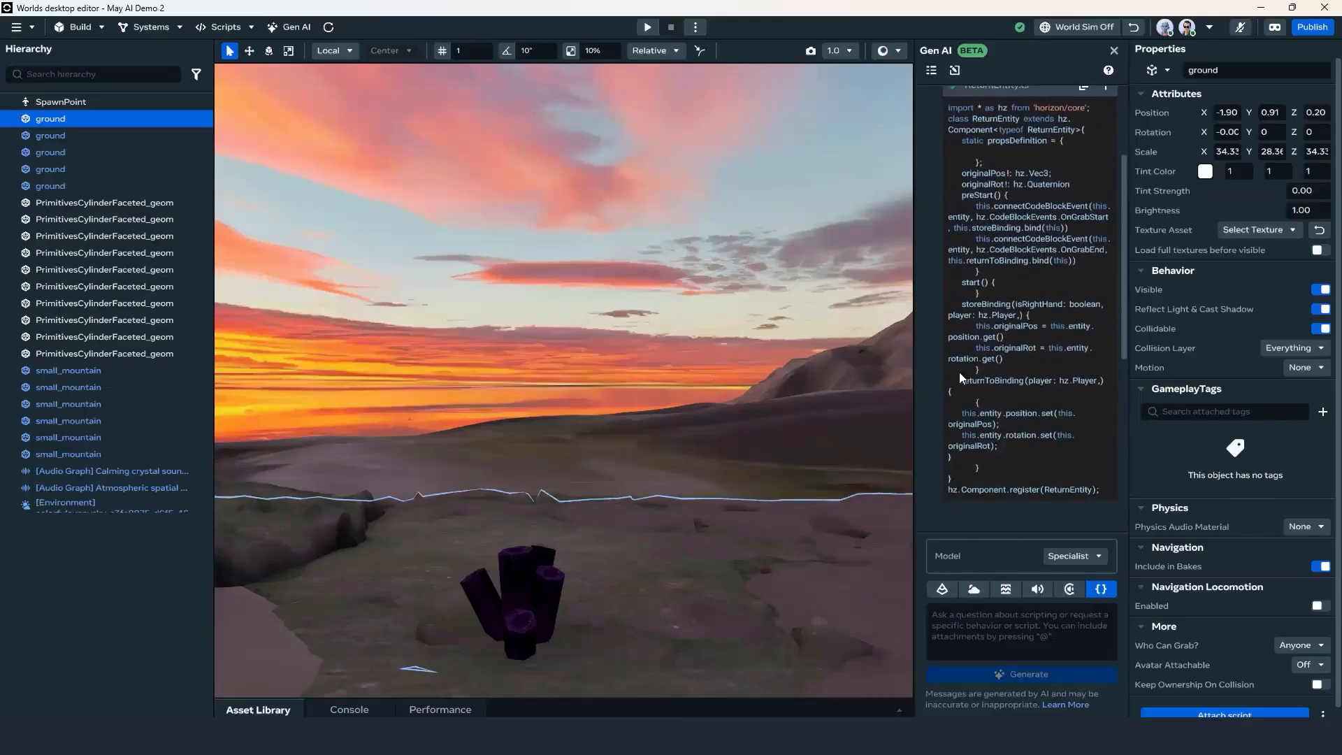
scroll(1030, 431, "down", 1)
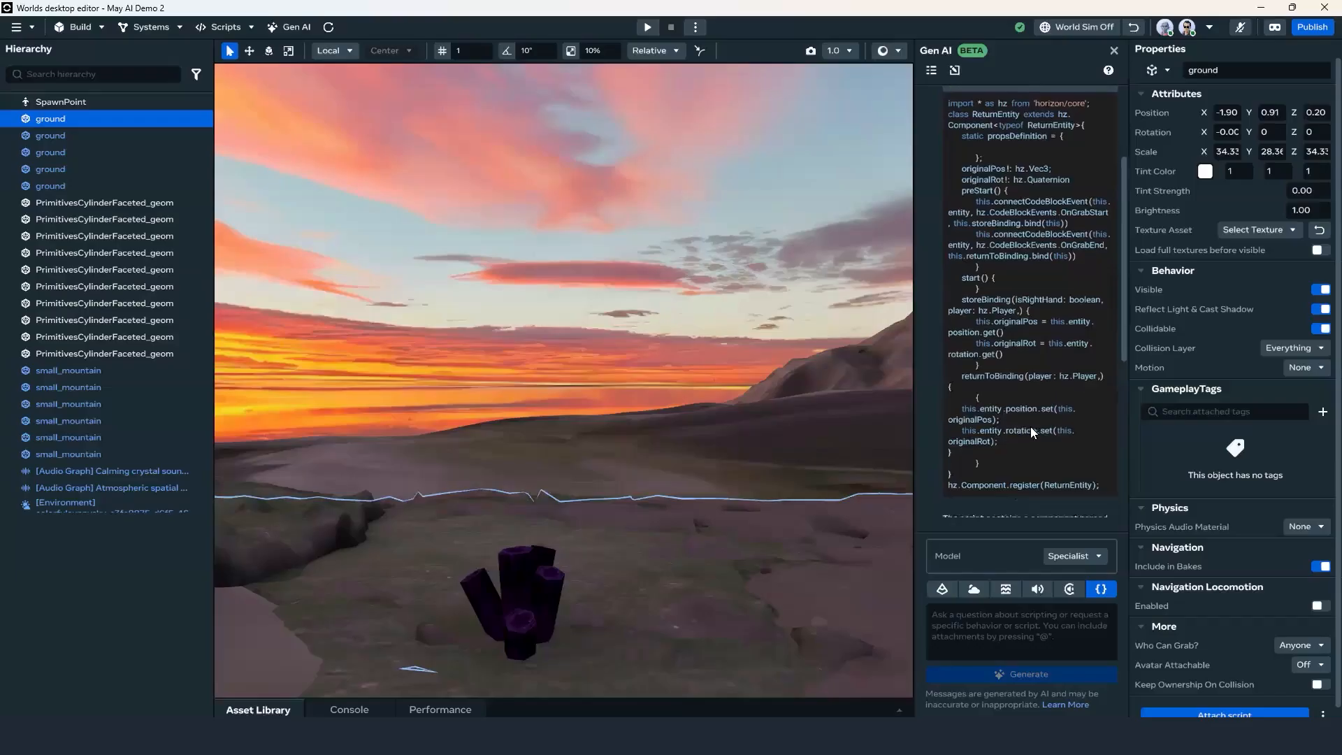
scroll(1029, 421, "down", 1)
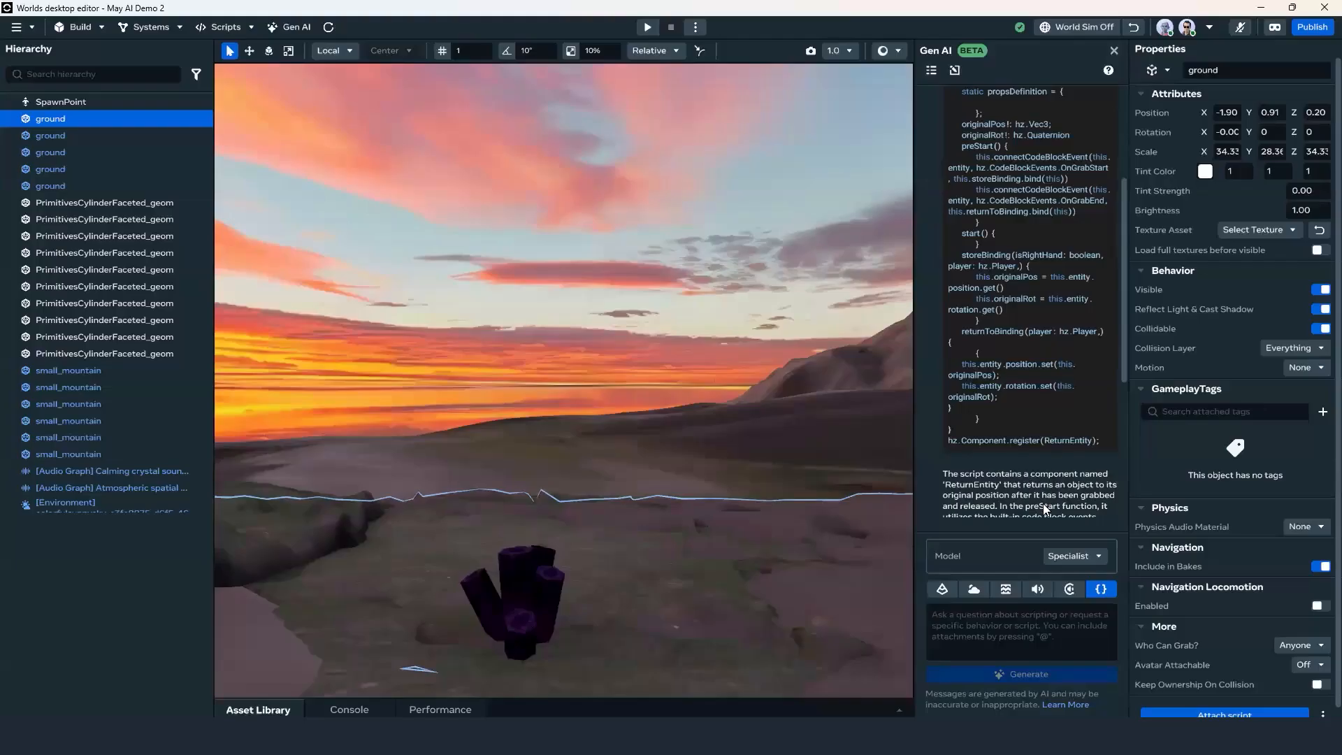
scroll(1040, 499, "down", 1)
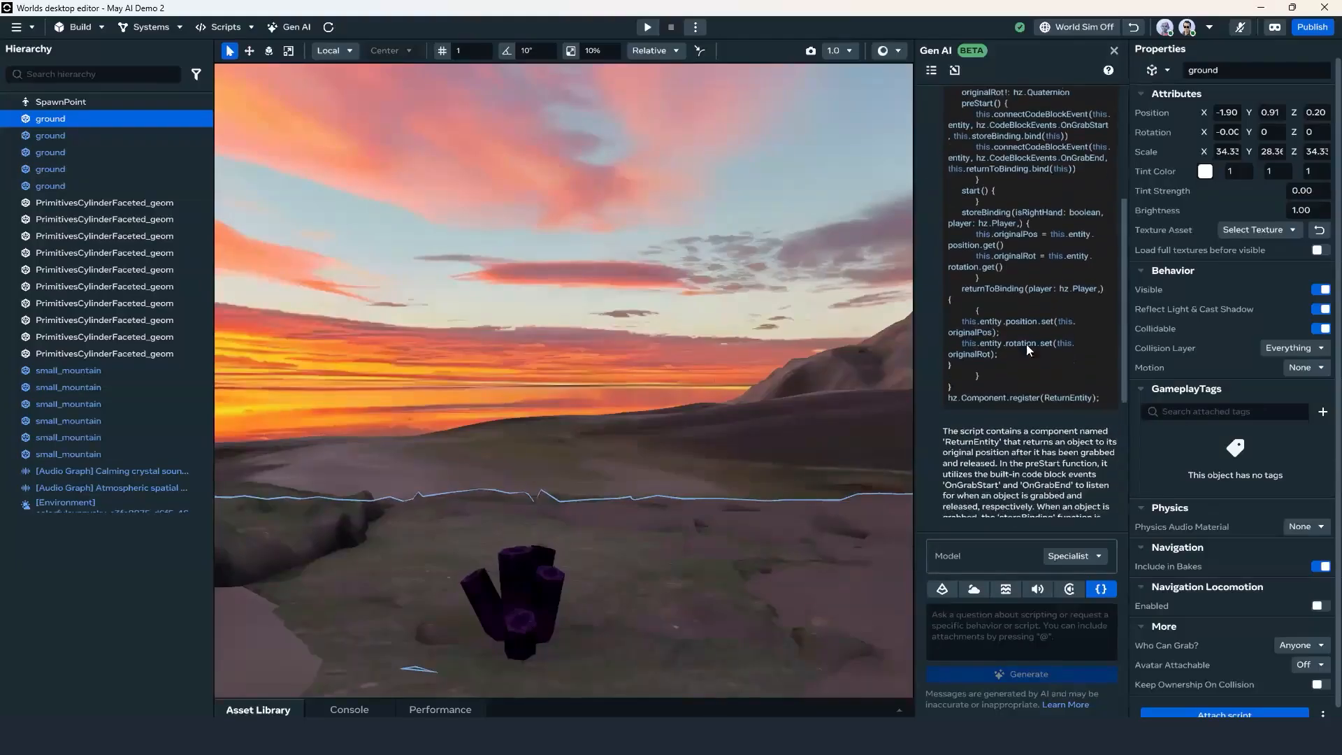
Start a new conversation and generate sound effects from the prompt "seagull" with the duration set to Short (2s).
left_click(955, 71)
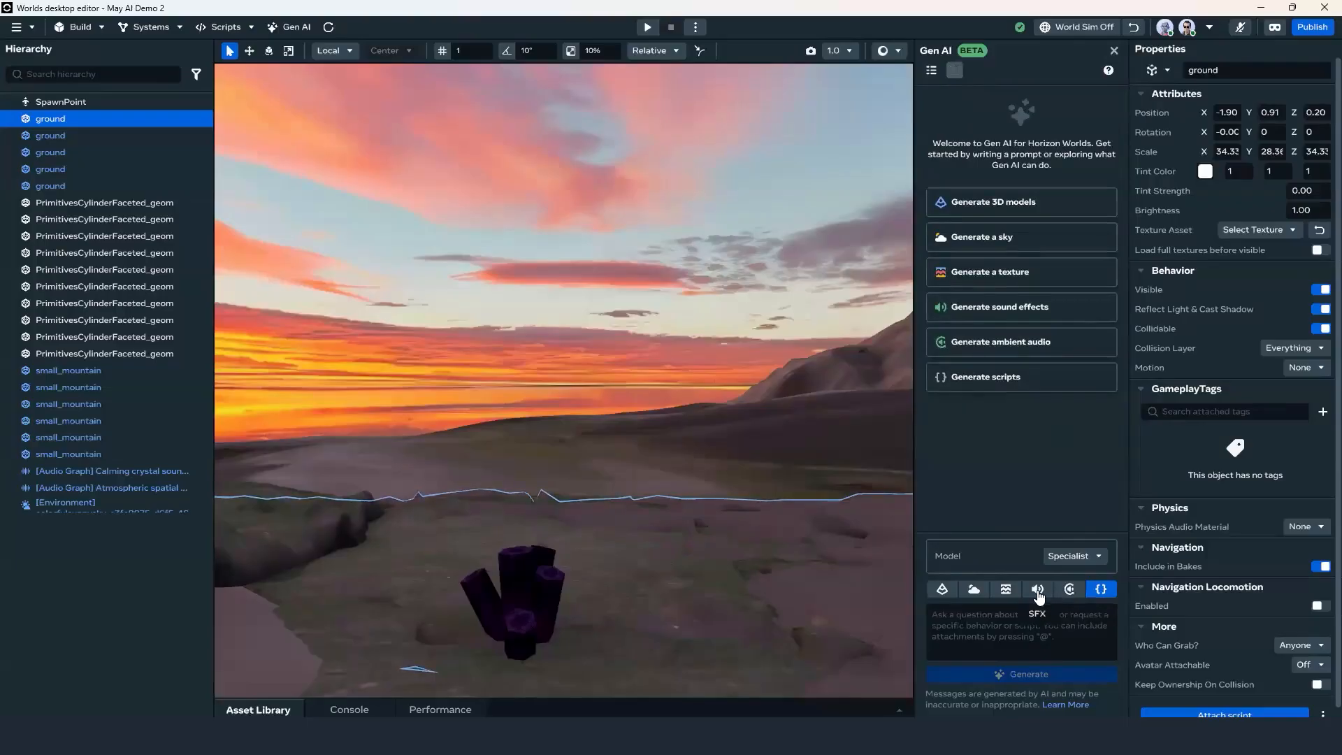
left_click(1038, 590)
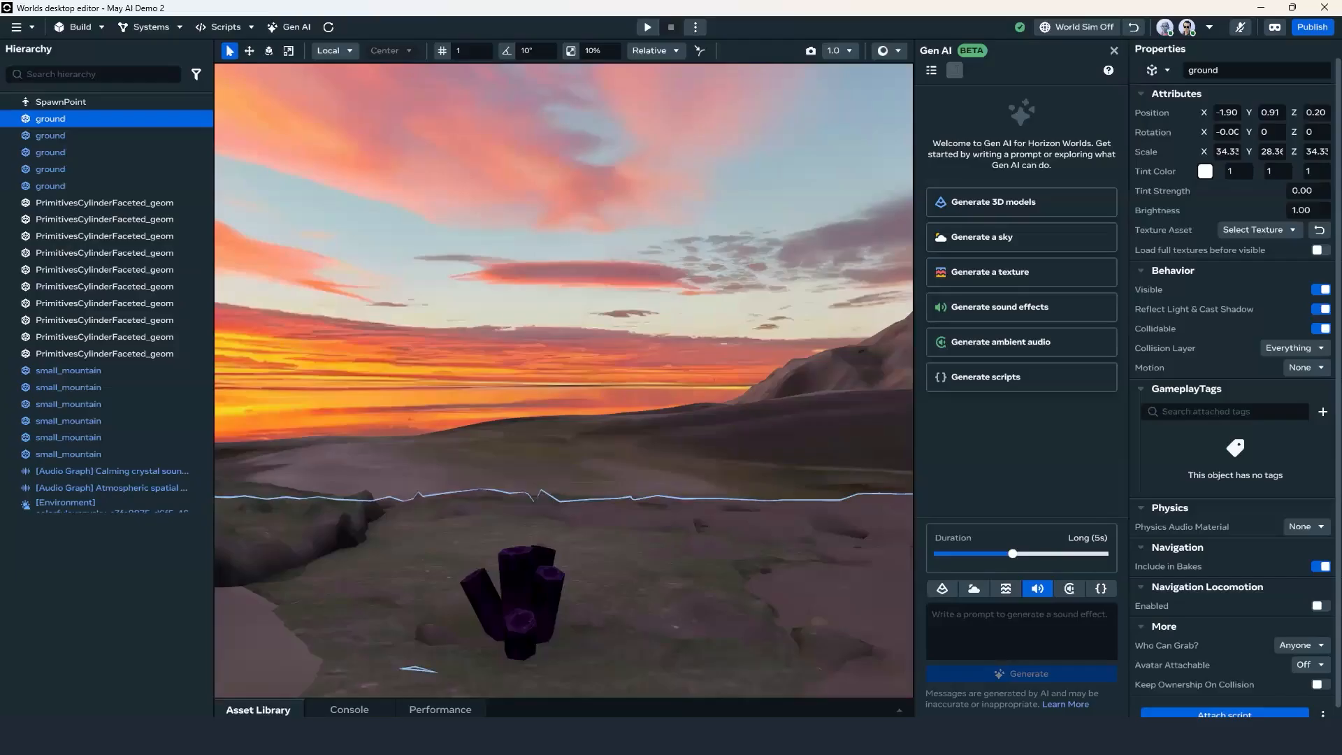
left_click(990, 619)
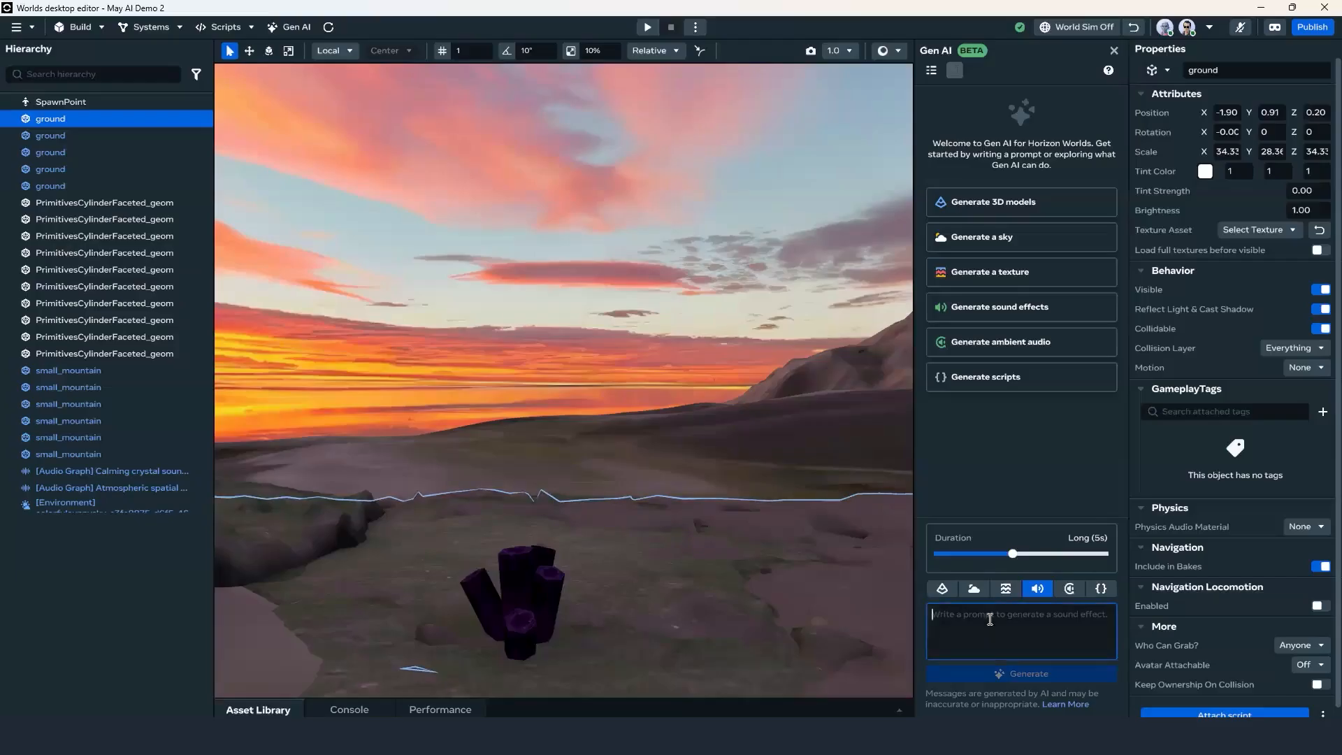
type("sea")
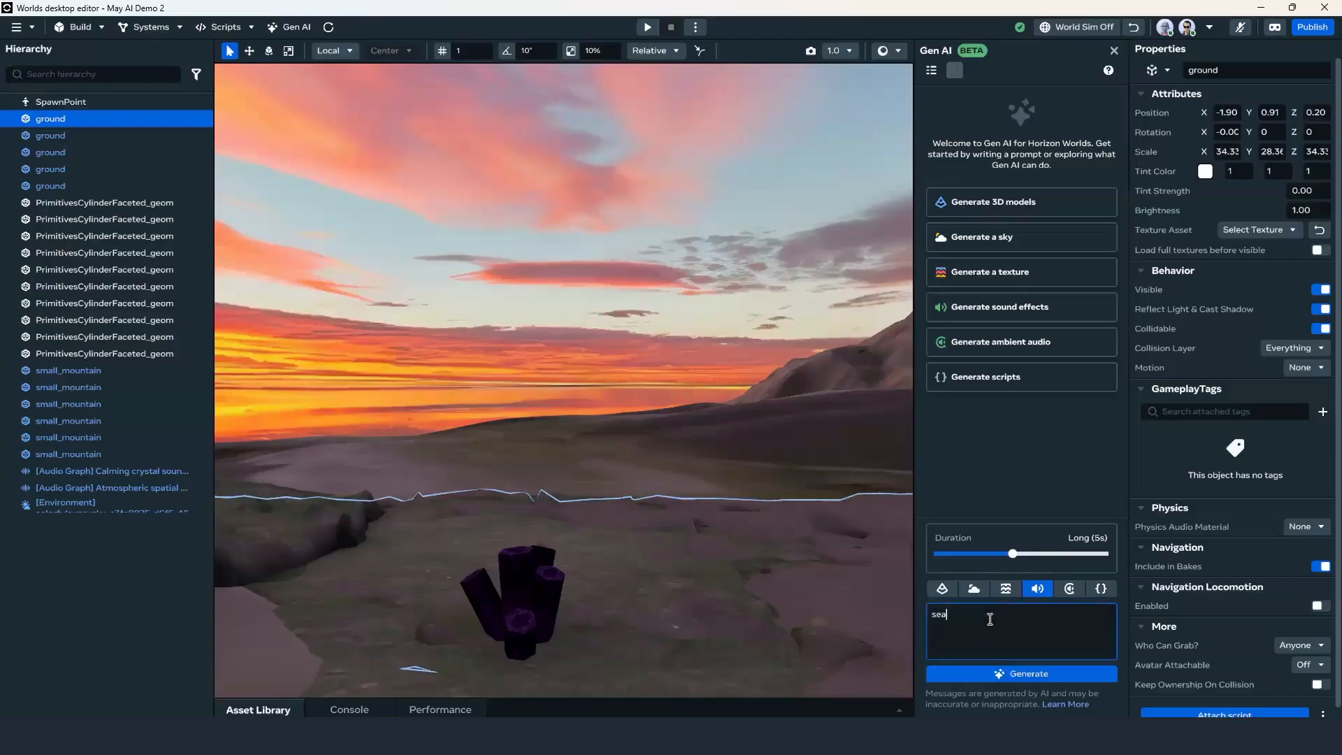
type("gull")
left_click_drag(1012, 554, 958, 556)
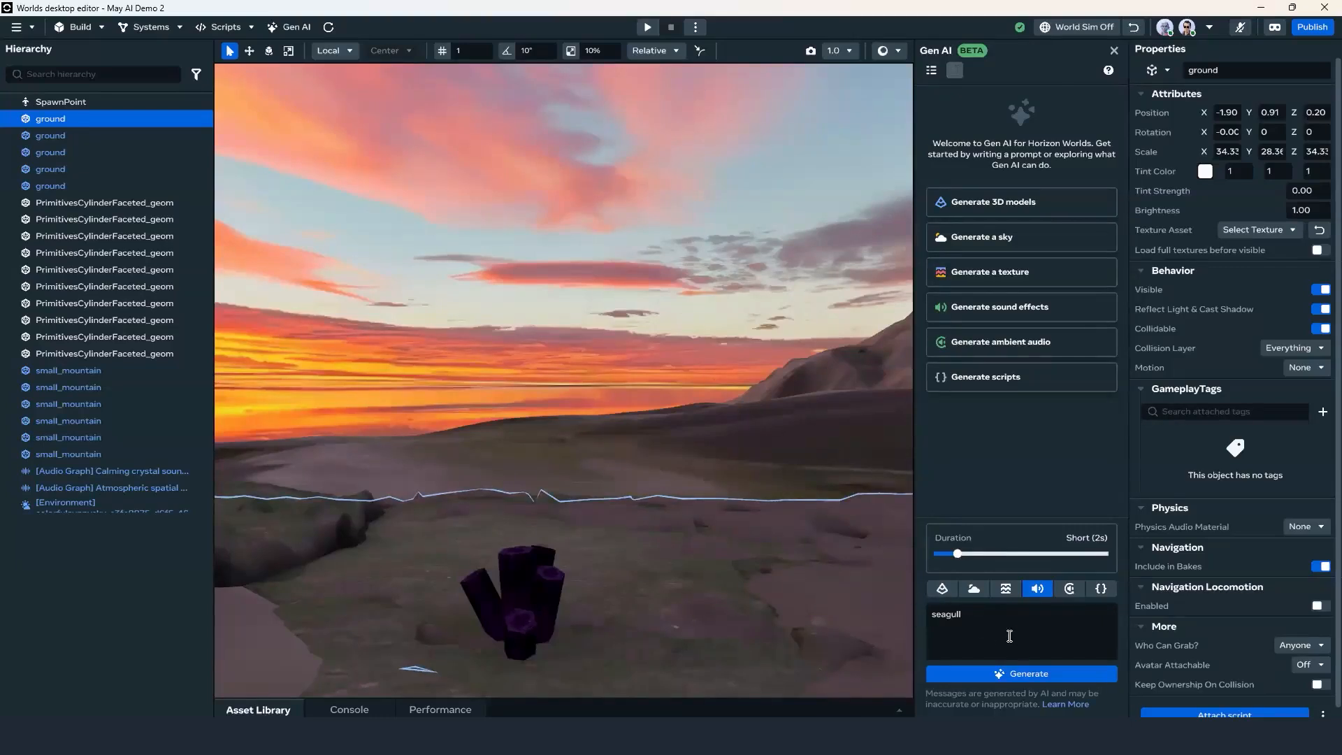
left_click(1004, 675)
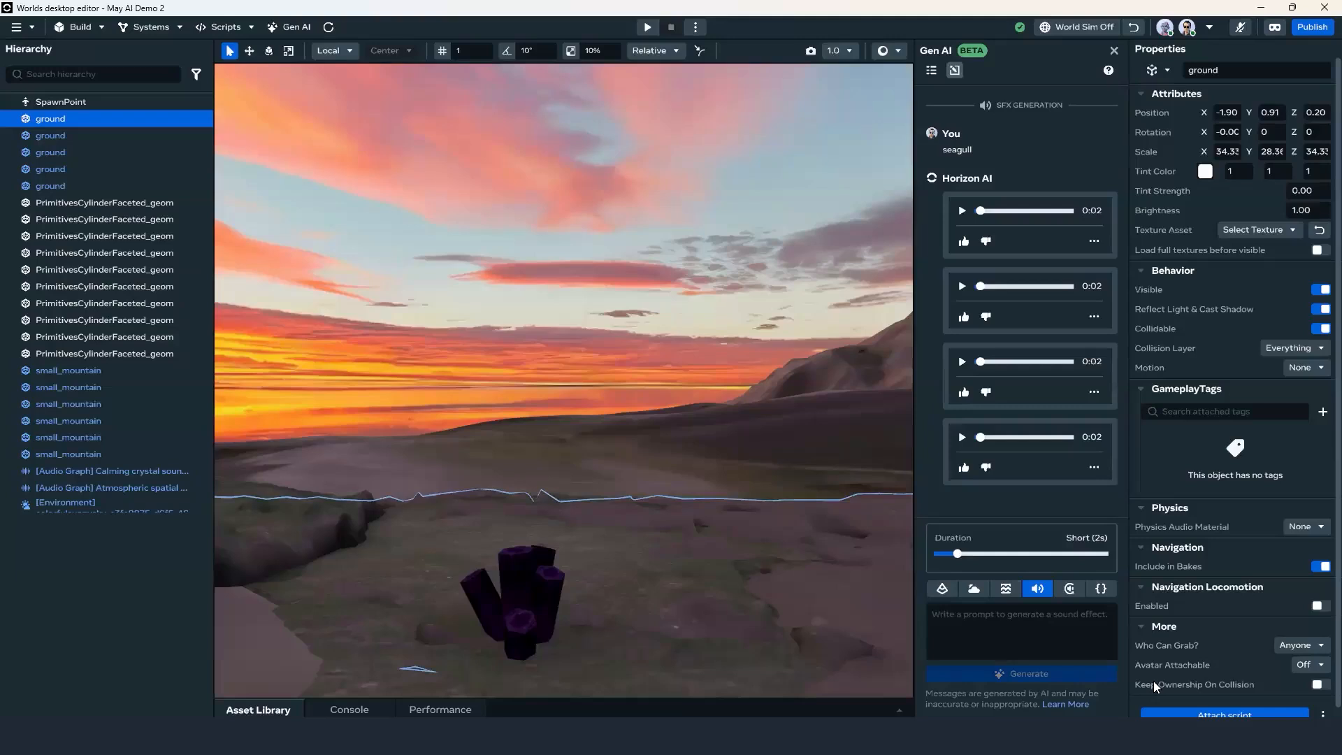
Play the first generated seagull sound and look at the options for saving or downloading it.
left_click(962, 212)
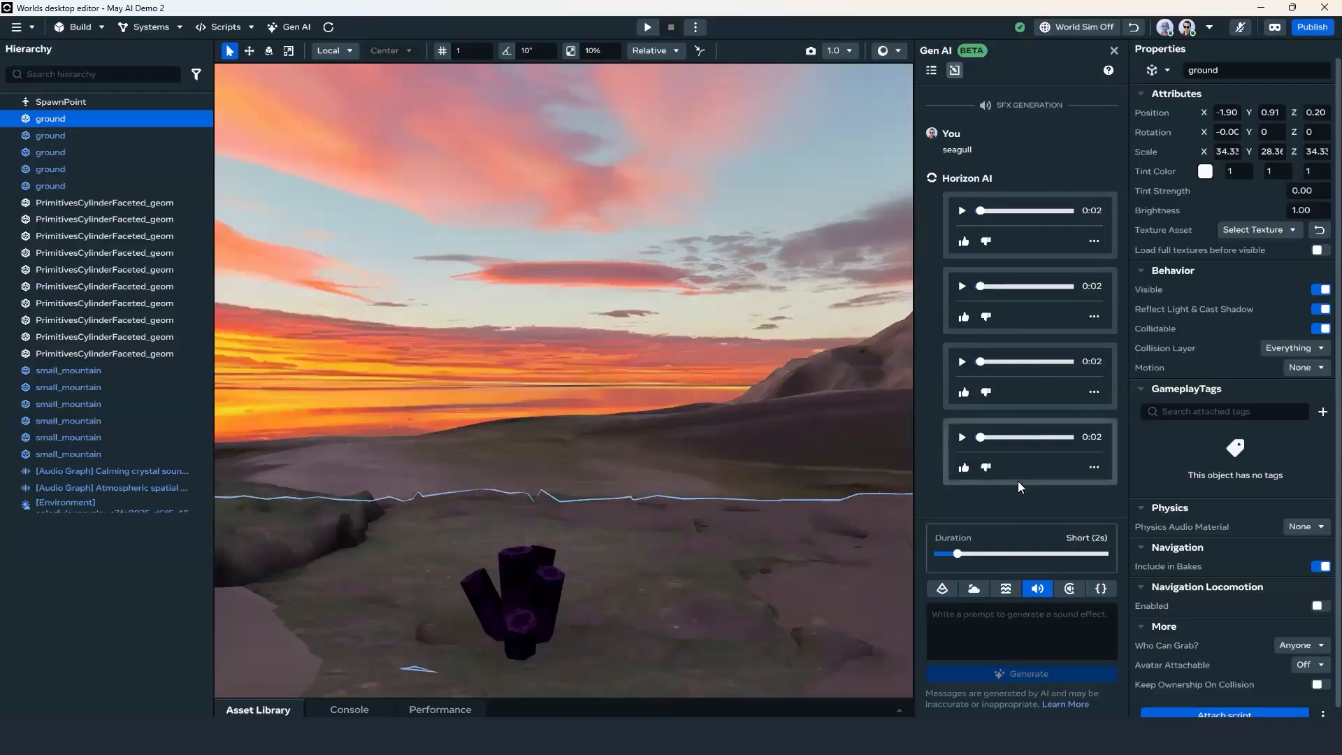
left_click(1094, 241)
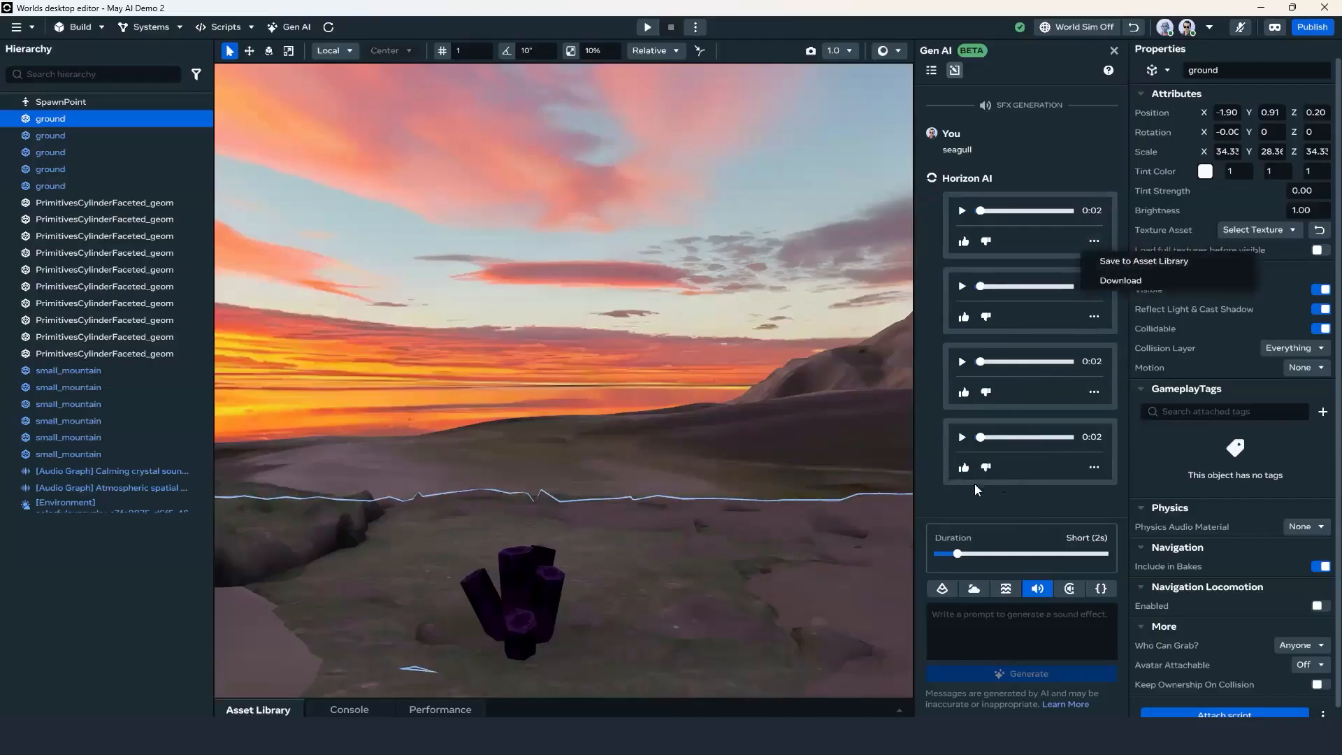
left_click(922, 502)
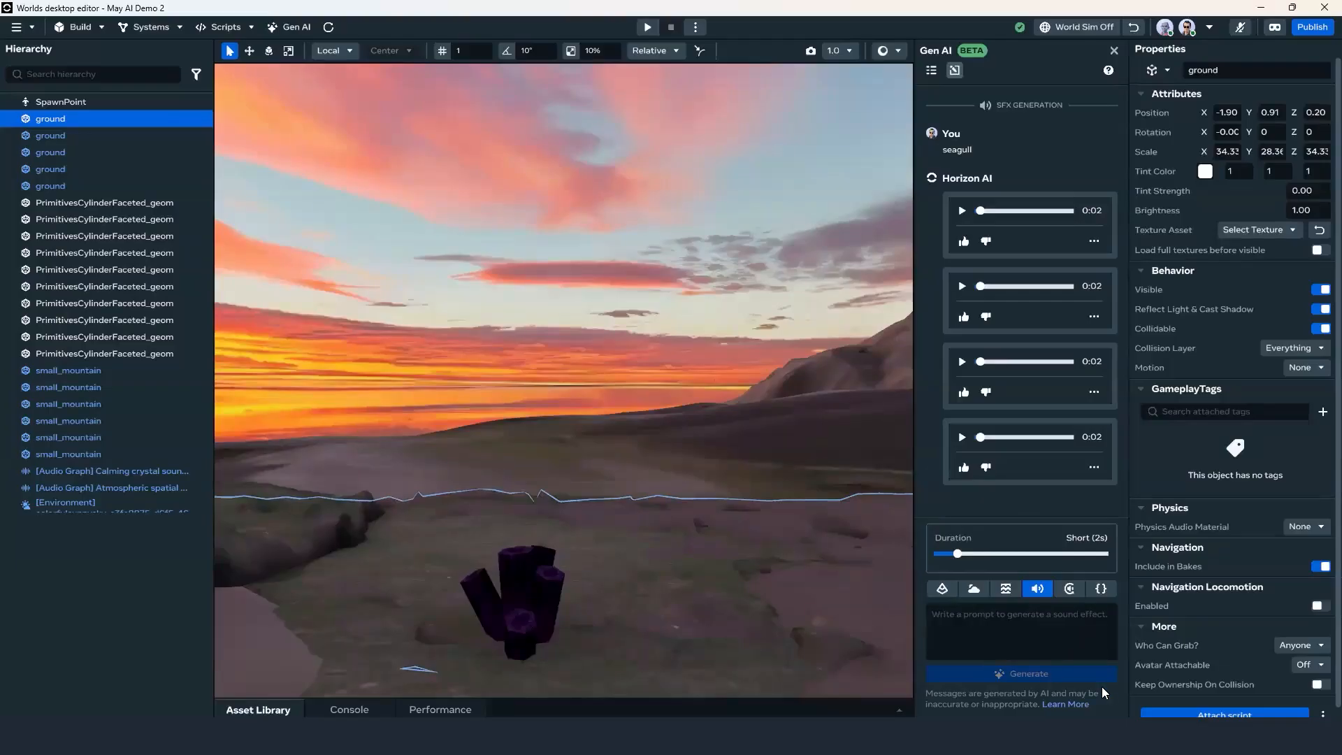
Generate sound effects from the prompt "seagulls on windy beach" and play the first result.
left_click(987, 626)
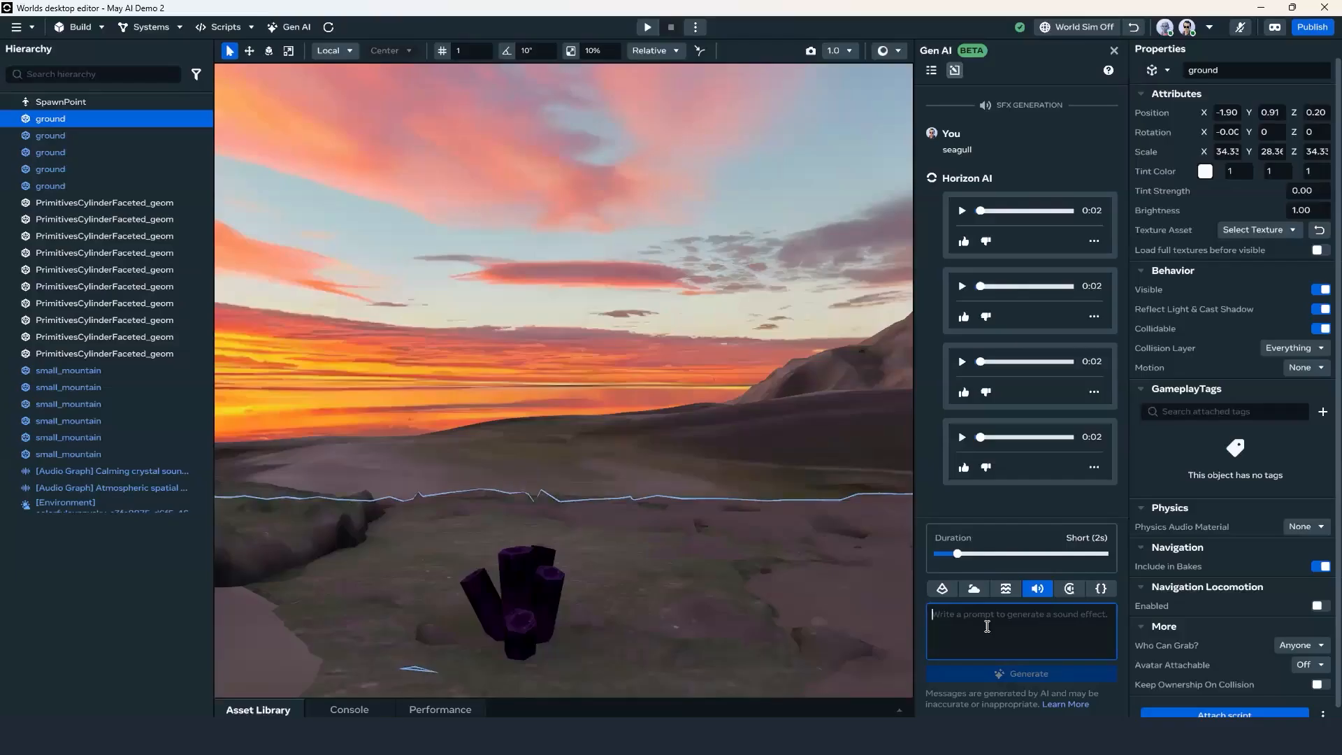
type("sea")
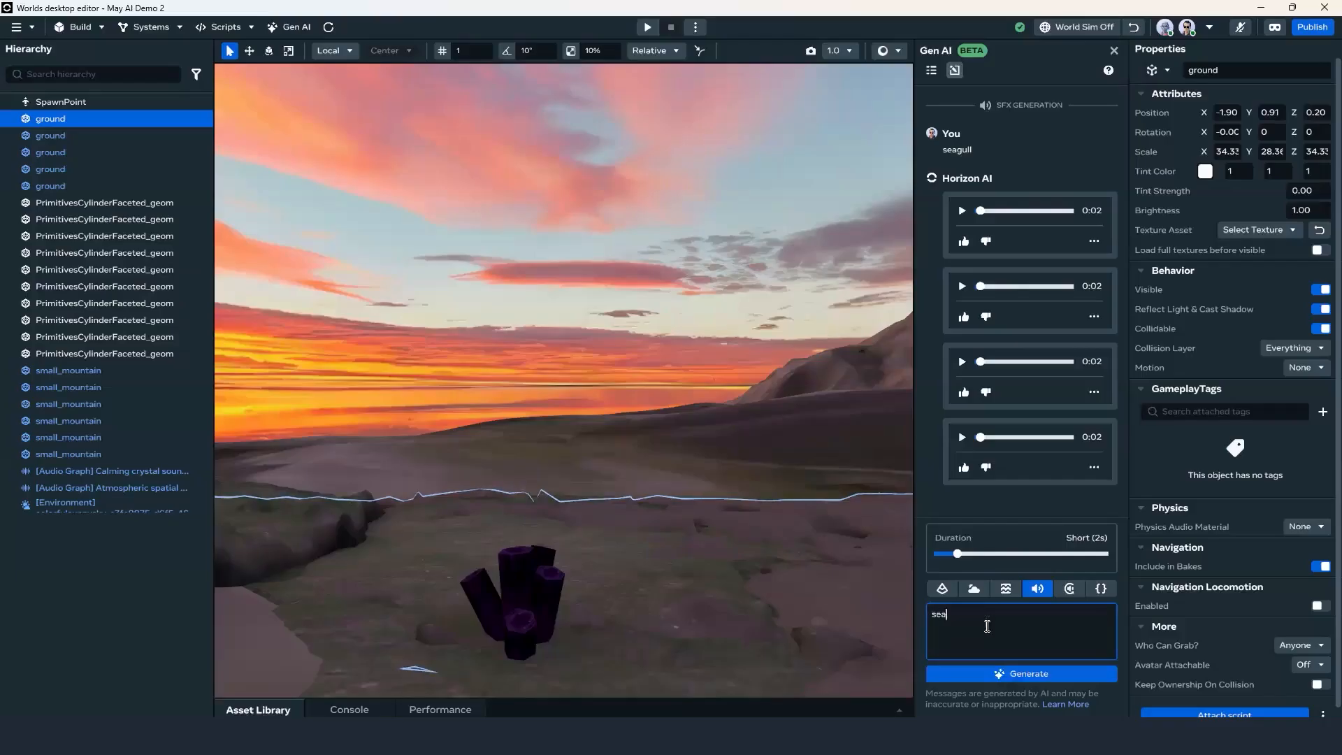
type("gulls on windy beach")
key("Return")
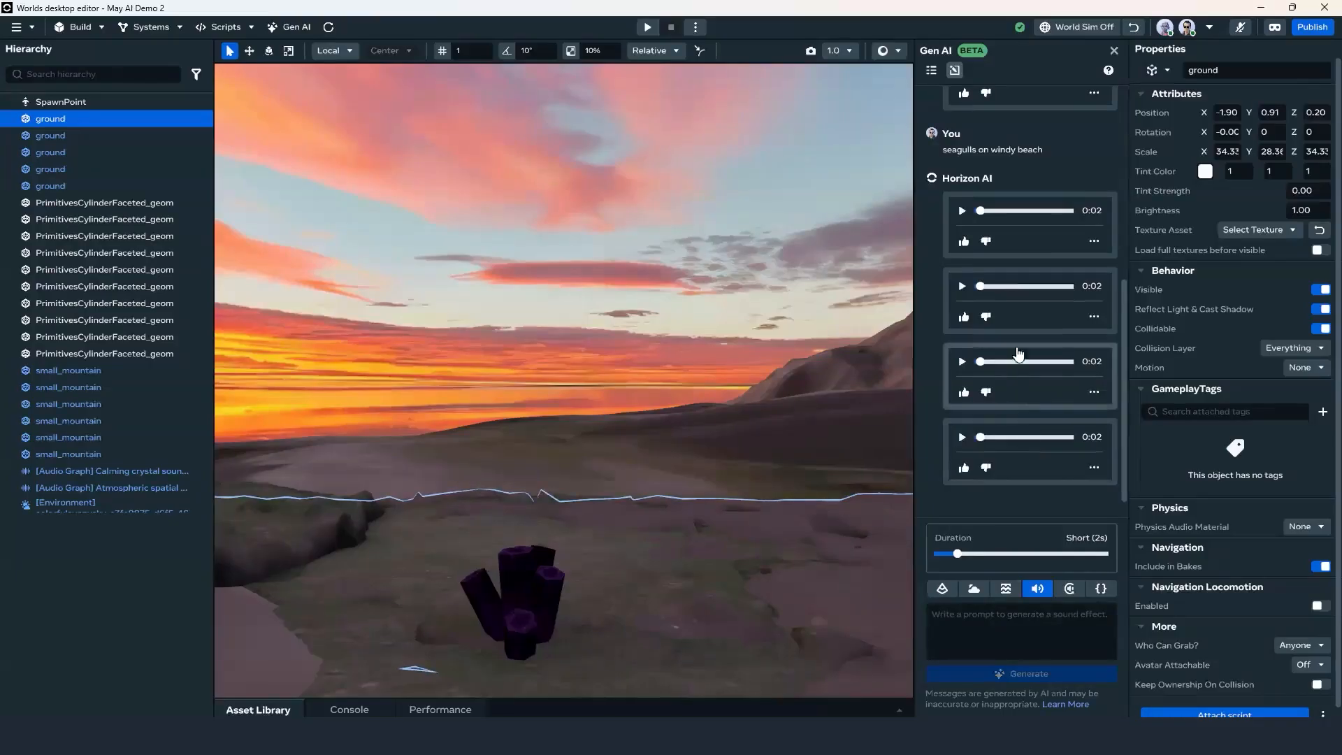
left_click(962, 211)
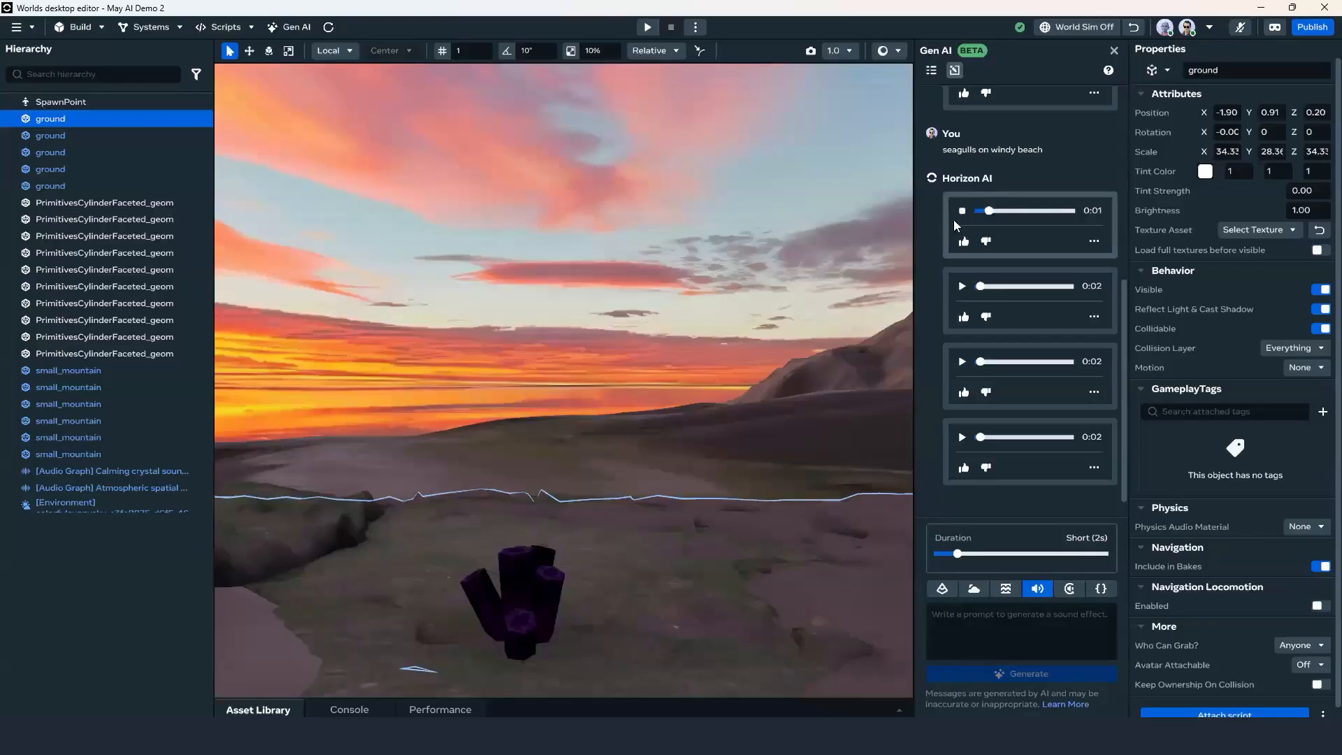
Play the second, third and fourth generated "seagulls on windy beach" sounds.
left_click(961, 287)
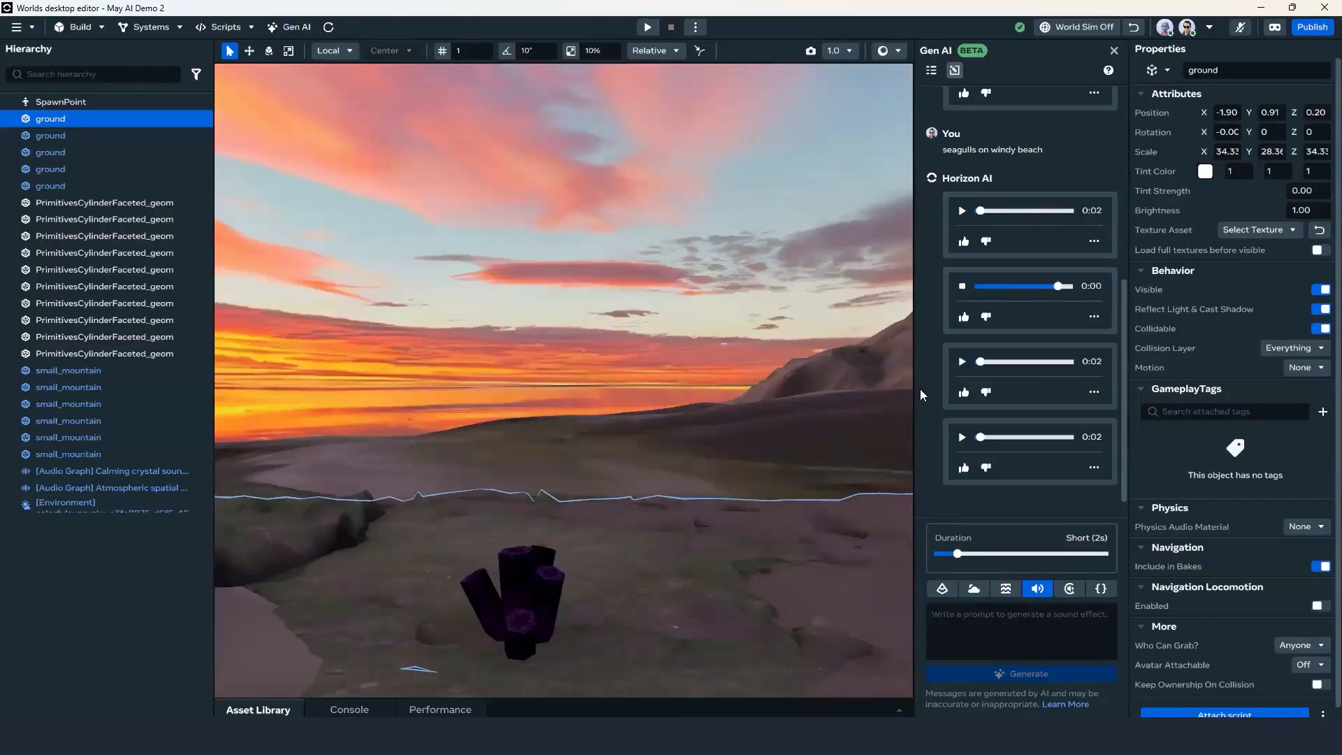
left_click(962, 362)
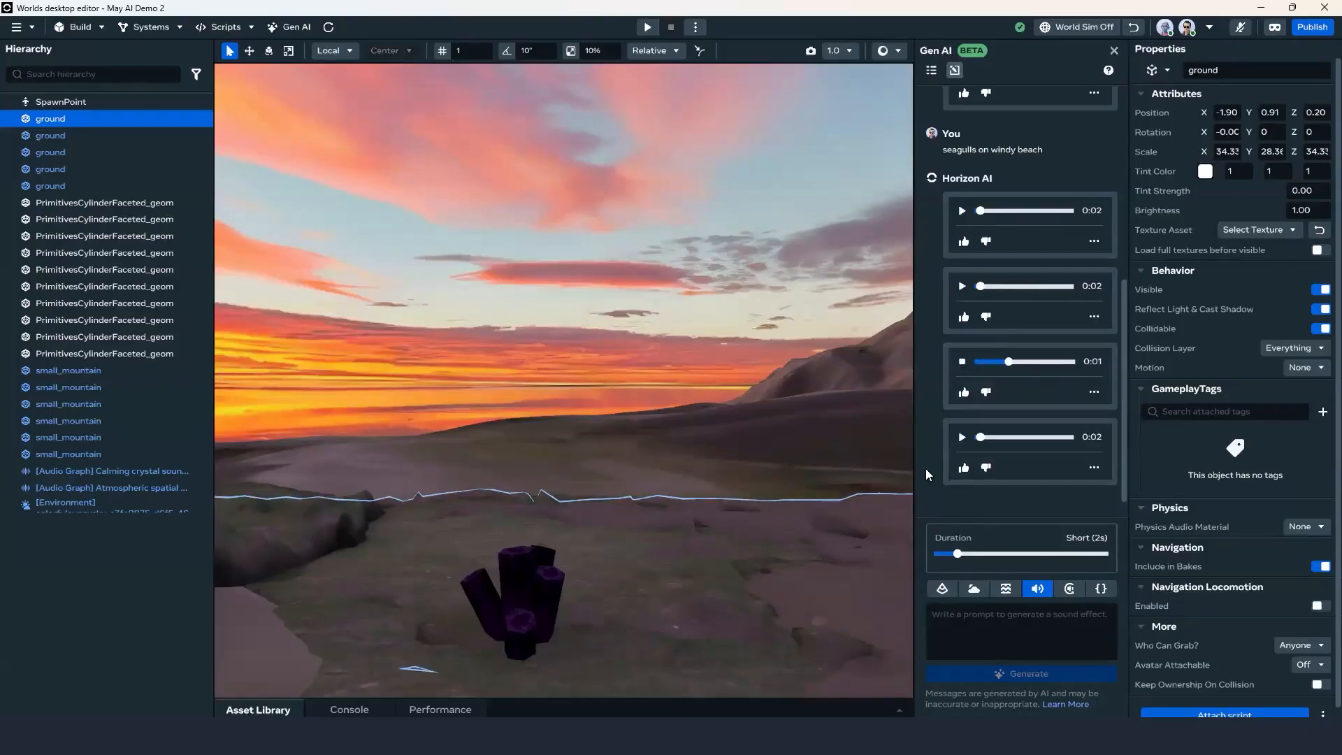
left_click(961, 437)
Copy the "seagulls on windy beach" prompt, start a new conversation and generate Short (2s) sound effects from it.
left_click(1113, 134)
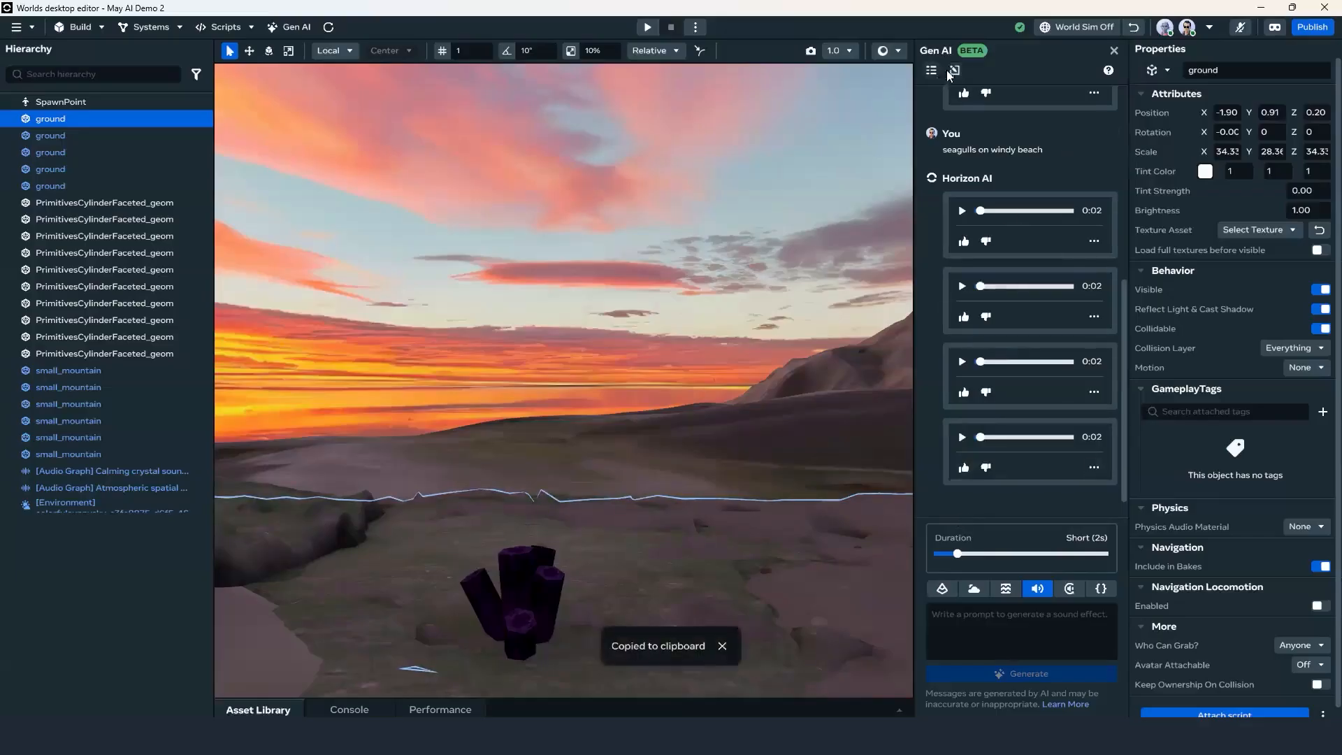
left_click(955, 70)
left_click(994, 634)
key("ctrl+v")
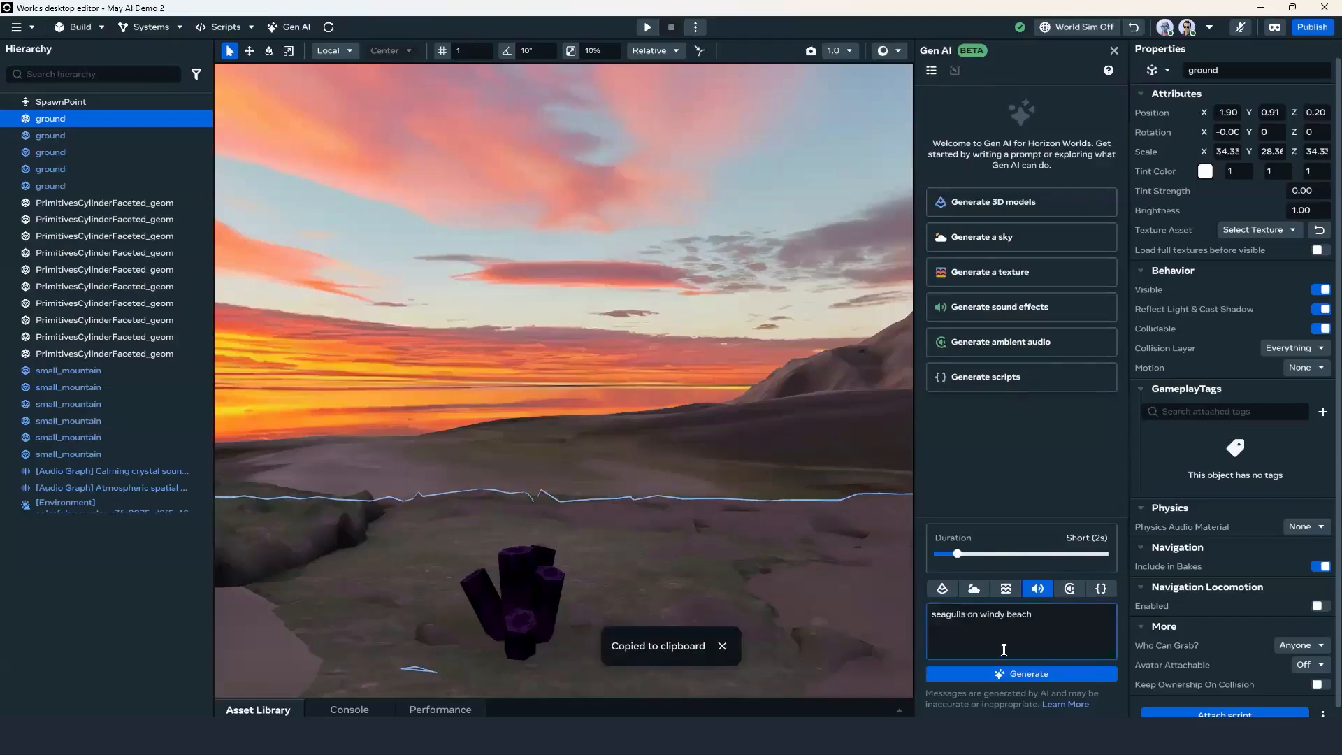
left_click(1021, 675)
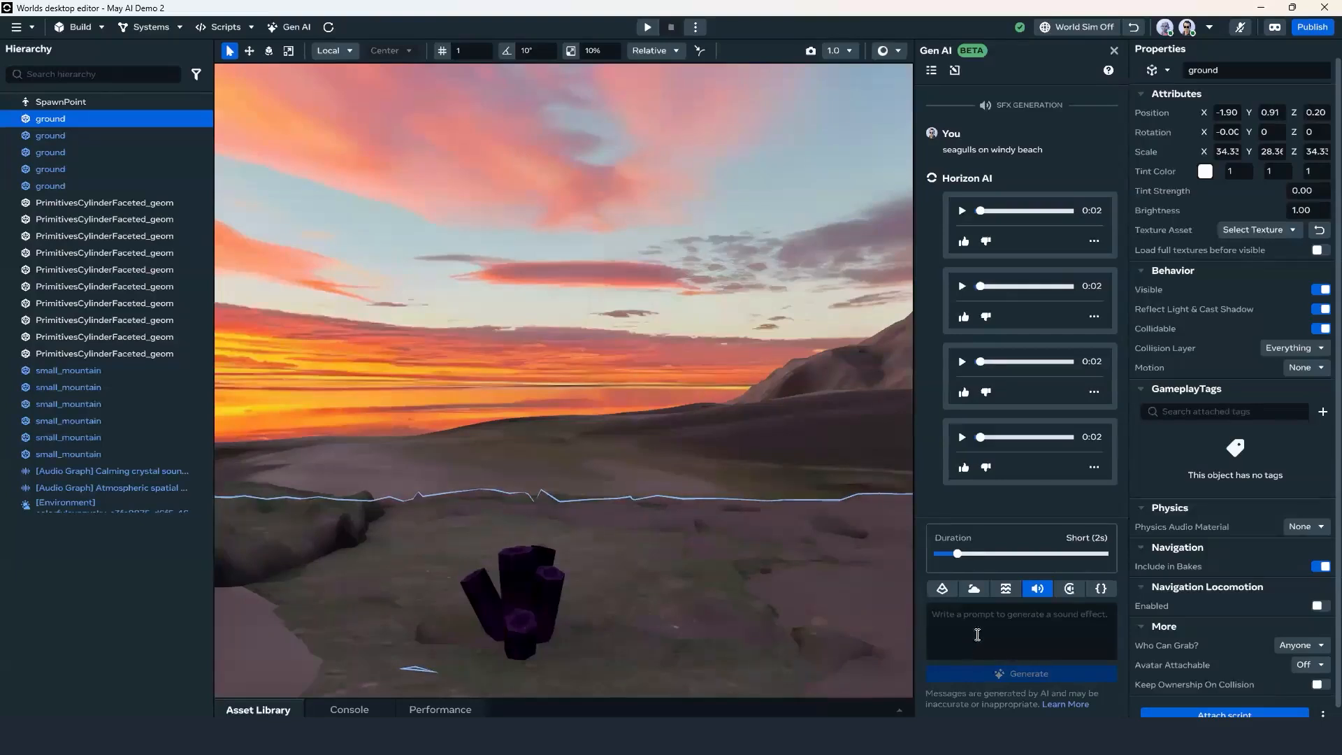
Play all four newly generated seagull sounds in order.
left_click(963, 211)
left_click(962, 286)
left_click(963, 364)
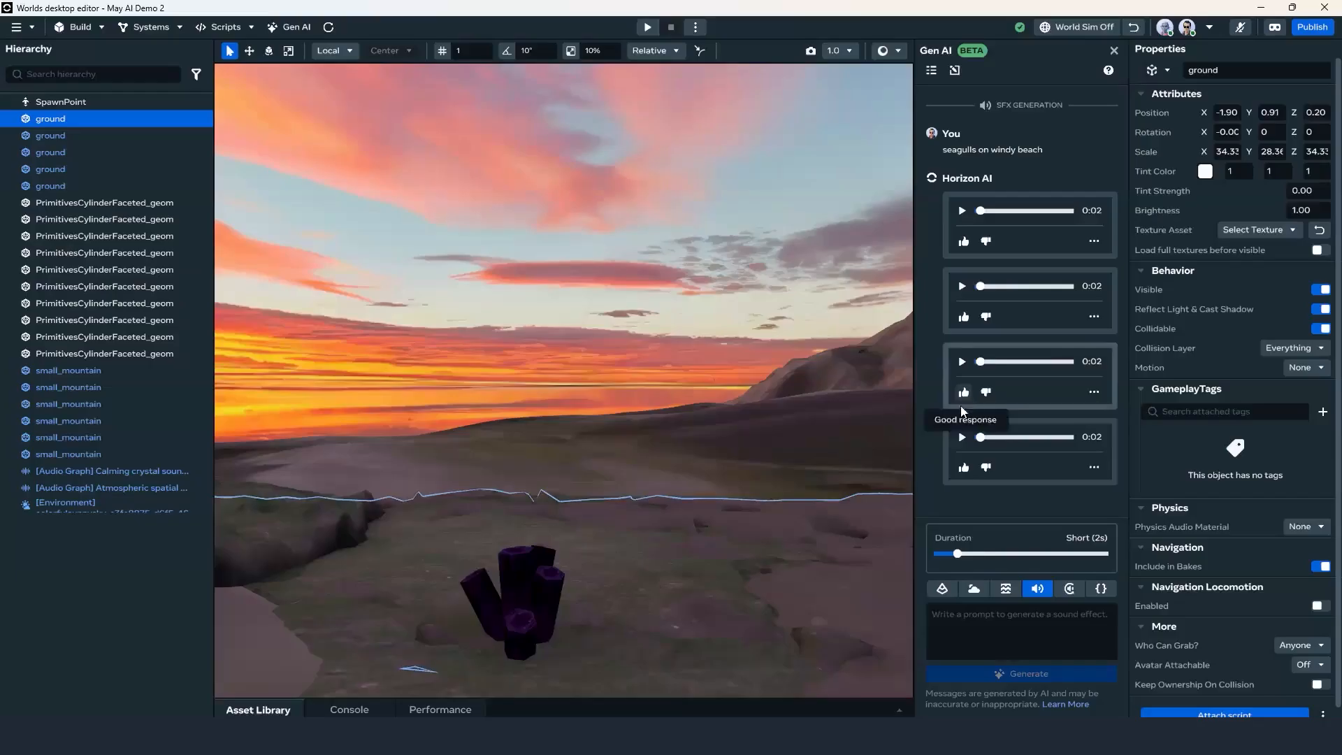
left_click(962, 438)
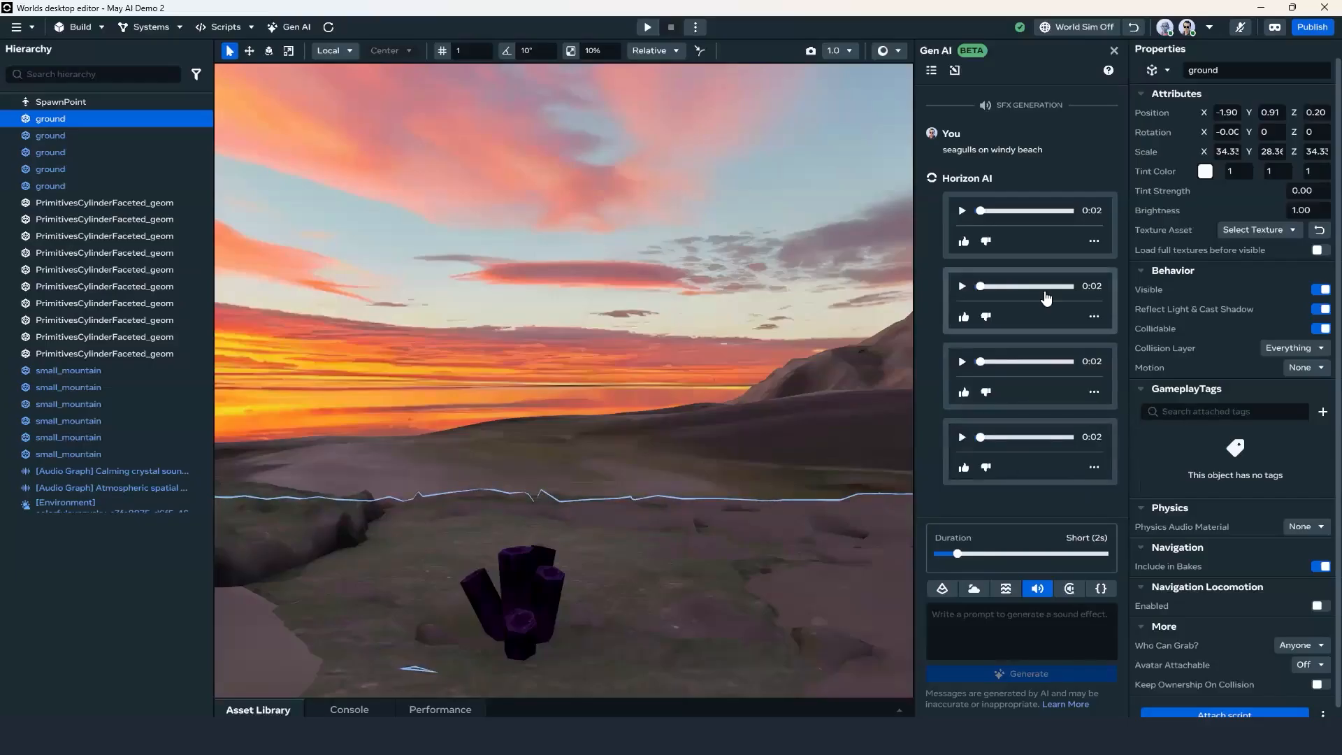
left_click(1110, 139)
left_click(1002, 618)
key("ctrl+v")
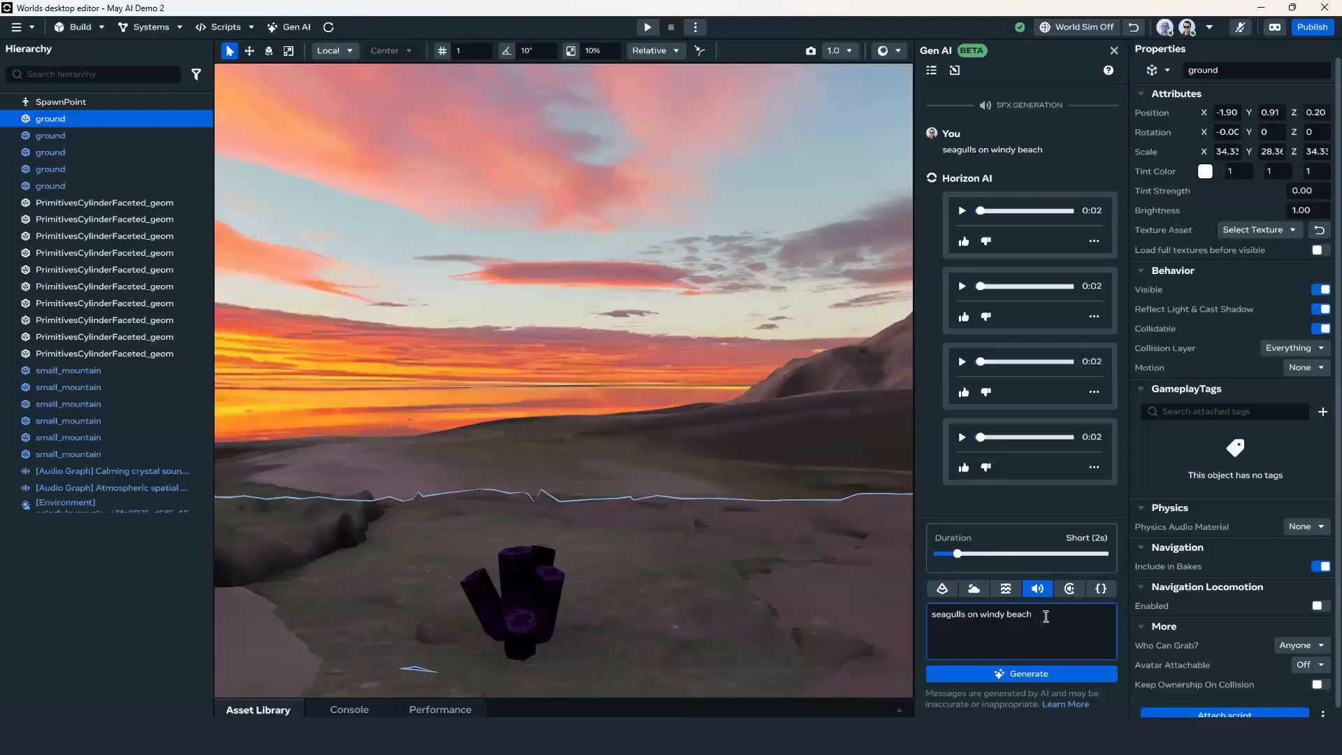
Switch to ambient audio and generate a Short (20s) clip from the prompt "cocktail party background noise".
left_click(1068, 592)
left_click(1046, 632)
key("ctrl+a")
key("BackSpace")
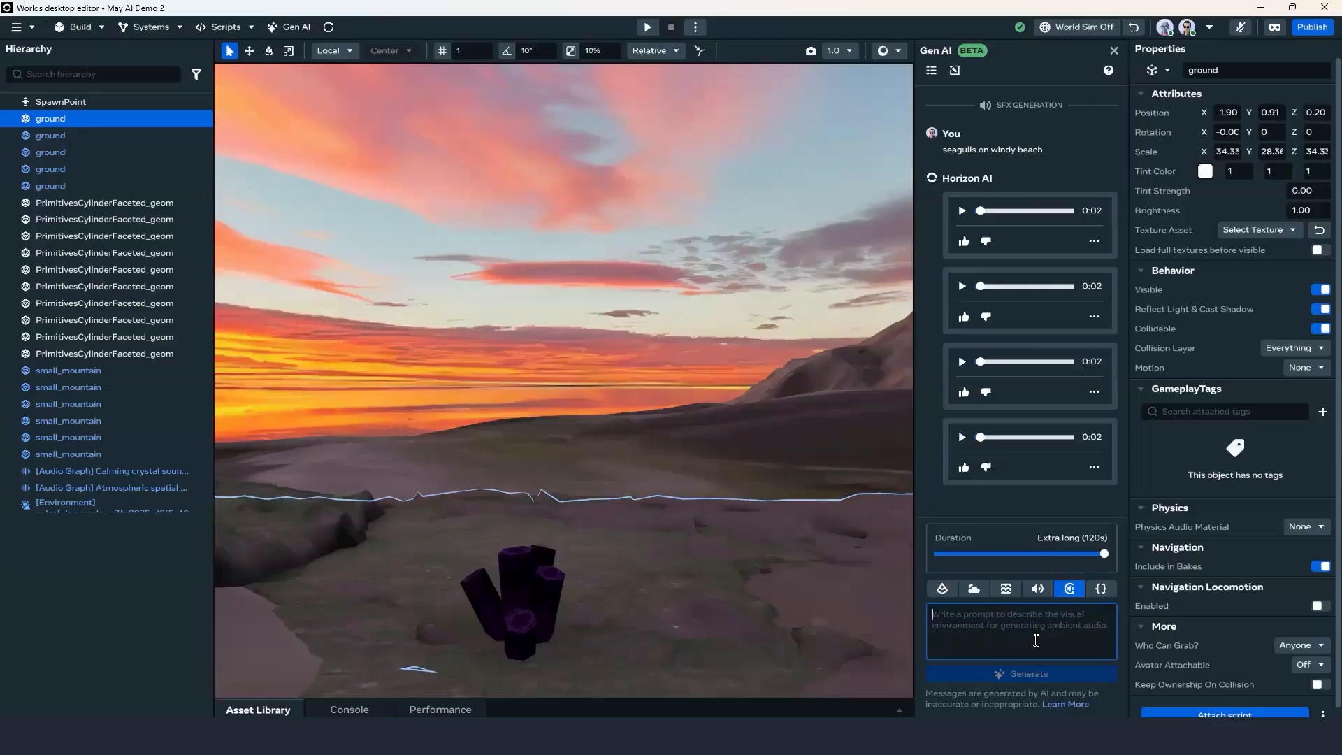
type("co")
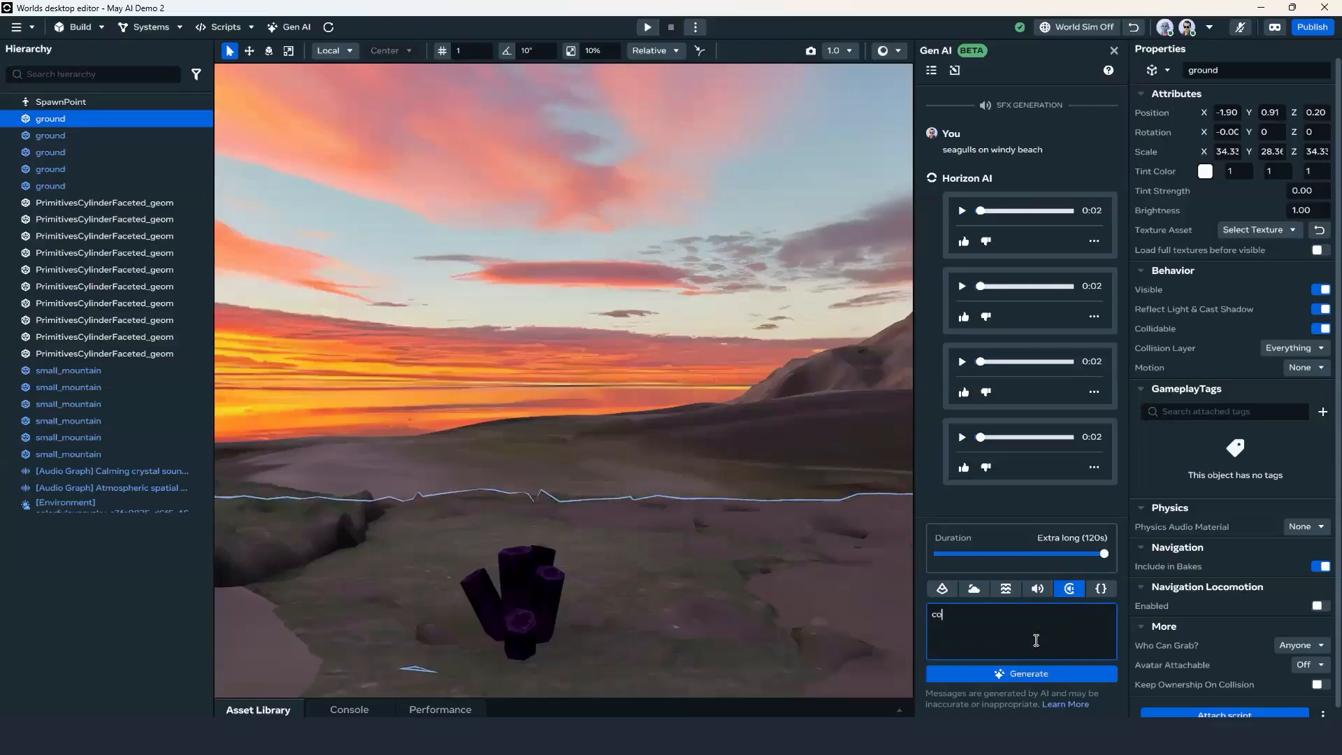
type("cktail party background noise")
left_click_drag(1104, 554, 965, 551)
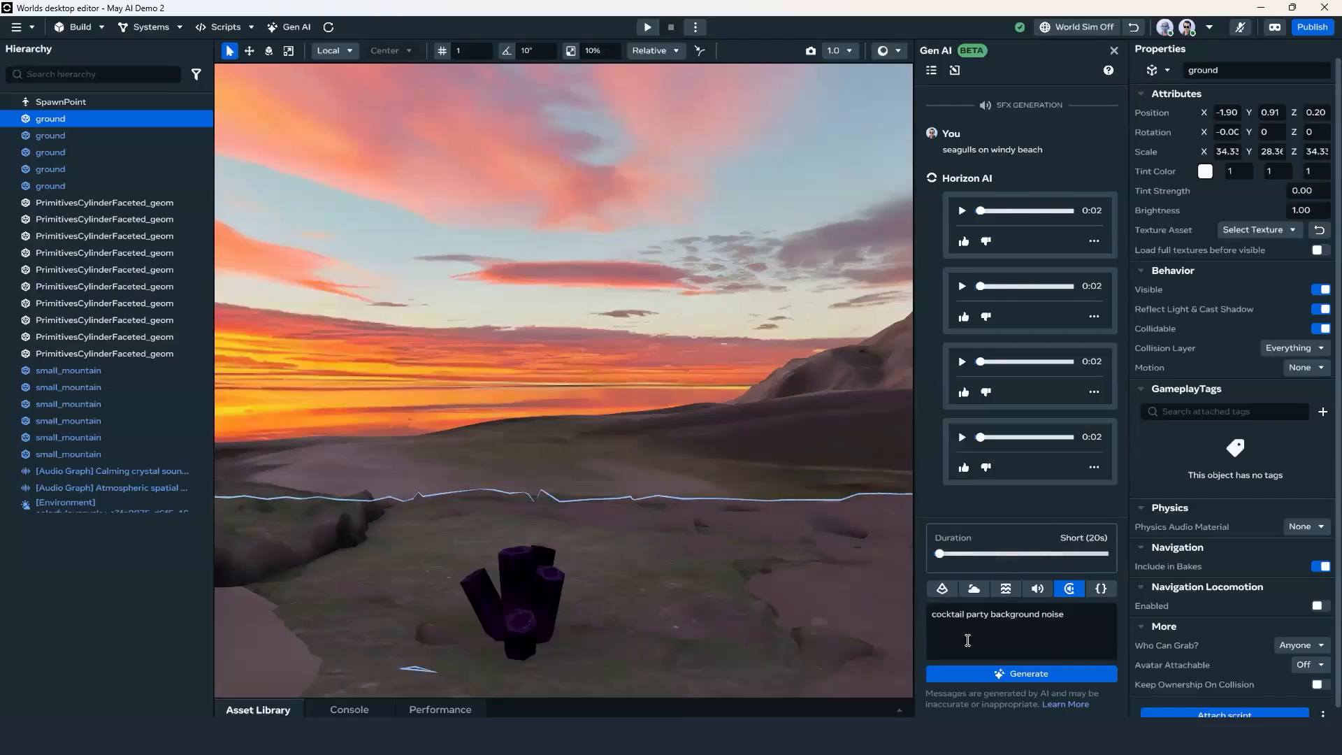
left_click(986, 675)
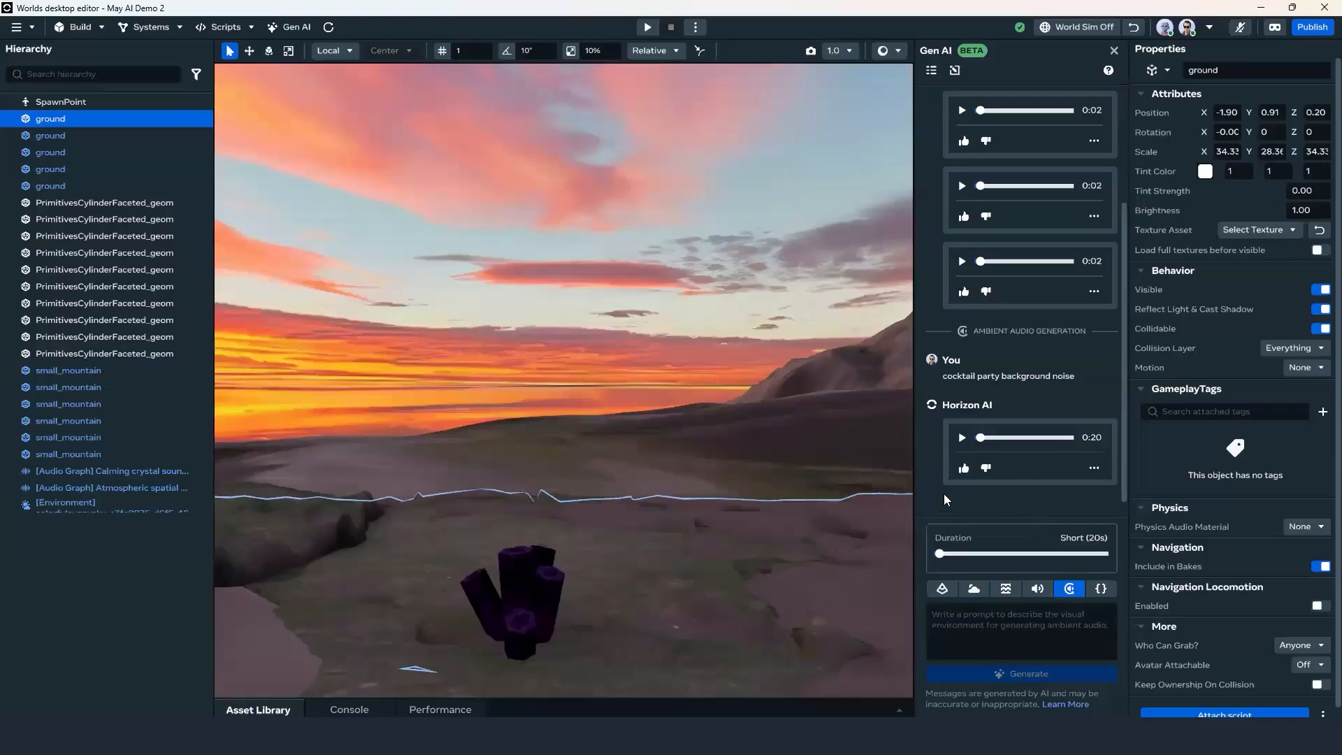
Play the generated cocktail party ambient audio and lower the system volume.
left_click(961, 439)
key("XF86AudioLowerVolume")
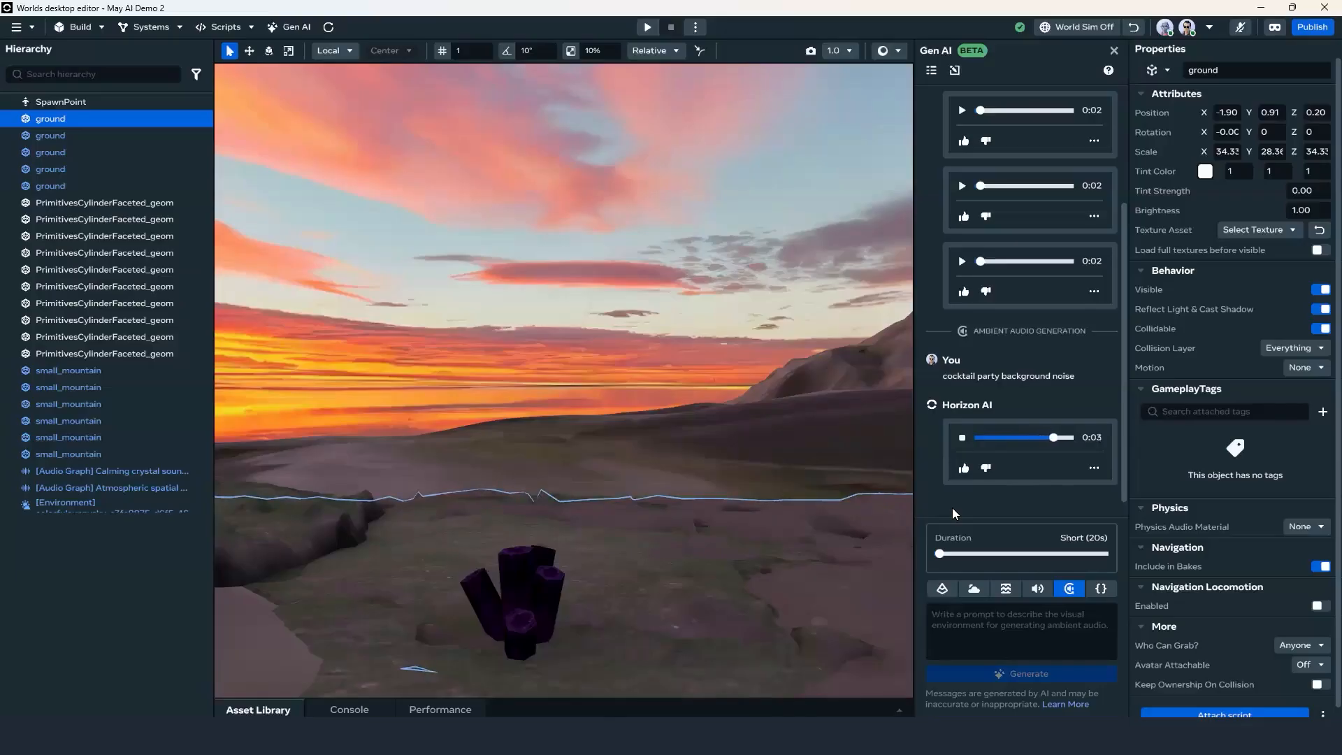
key("XF86AudioLowerVolume")
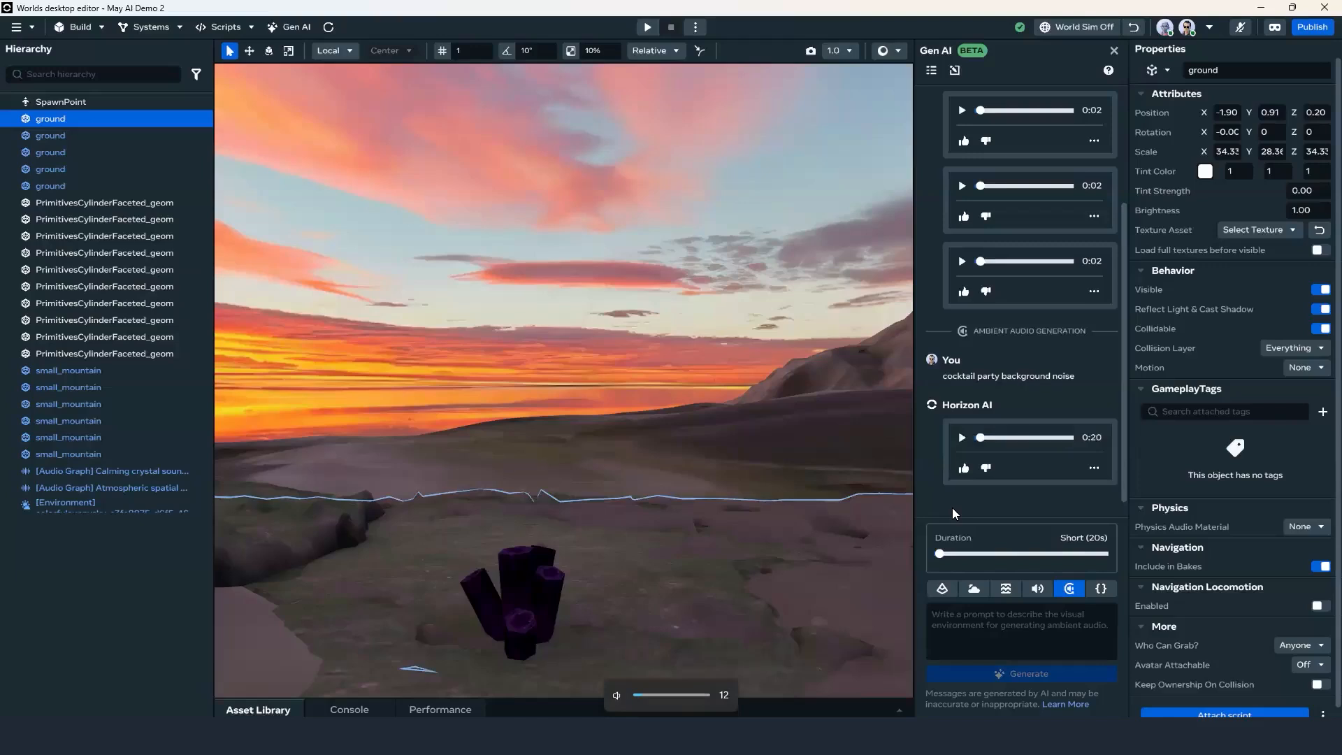
key("XF86AudioLowerVolume")
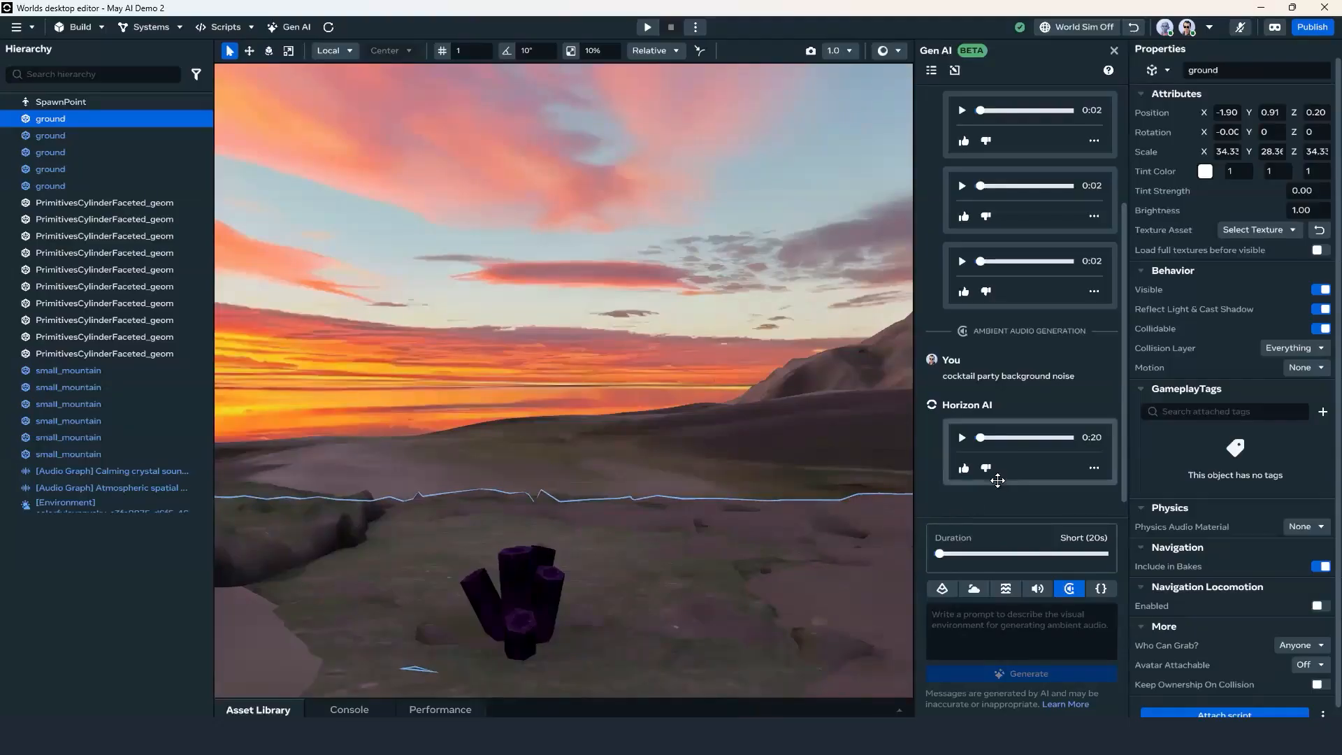
mouse_move(1093, 383)
scroll(1024, 509, "up", 3)
scroll(991, 468, "down", 1)
scroll(943, 458, "up", 2)
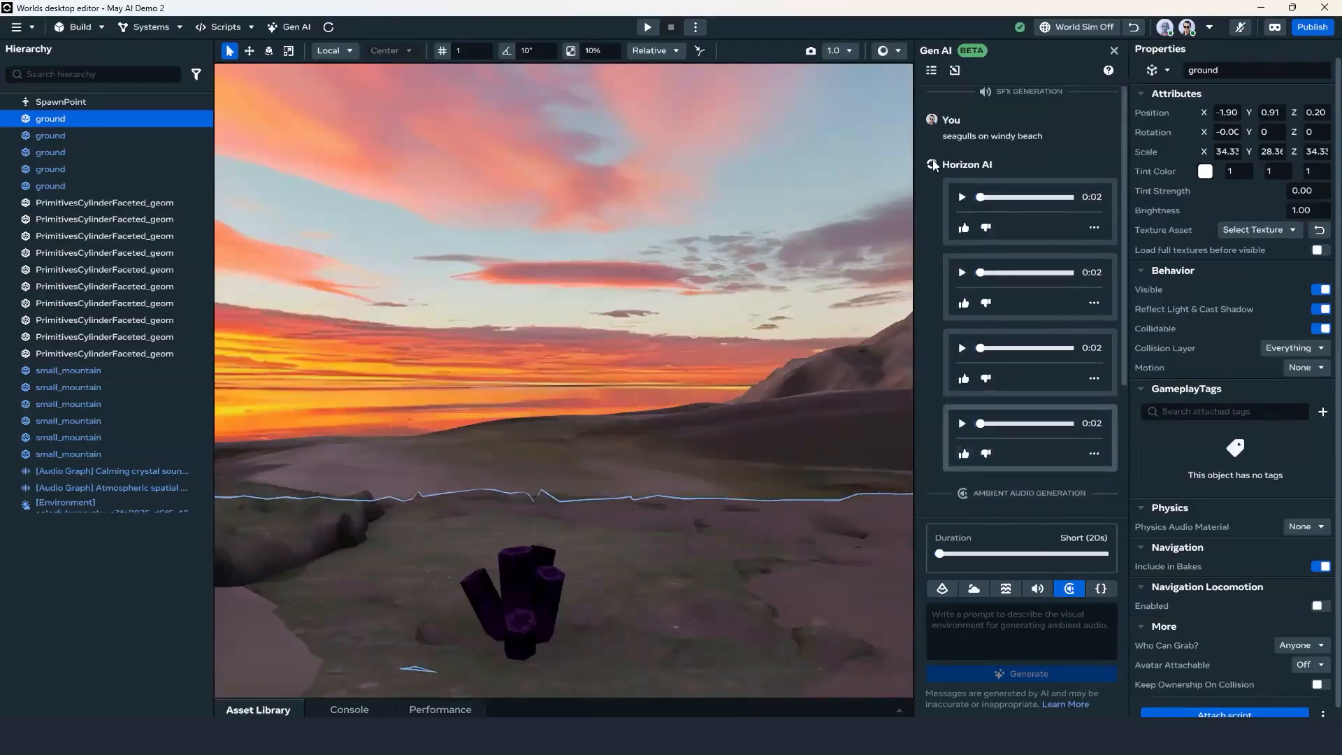
scroll(1031, 321, "down", 4)
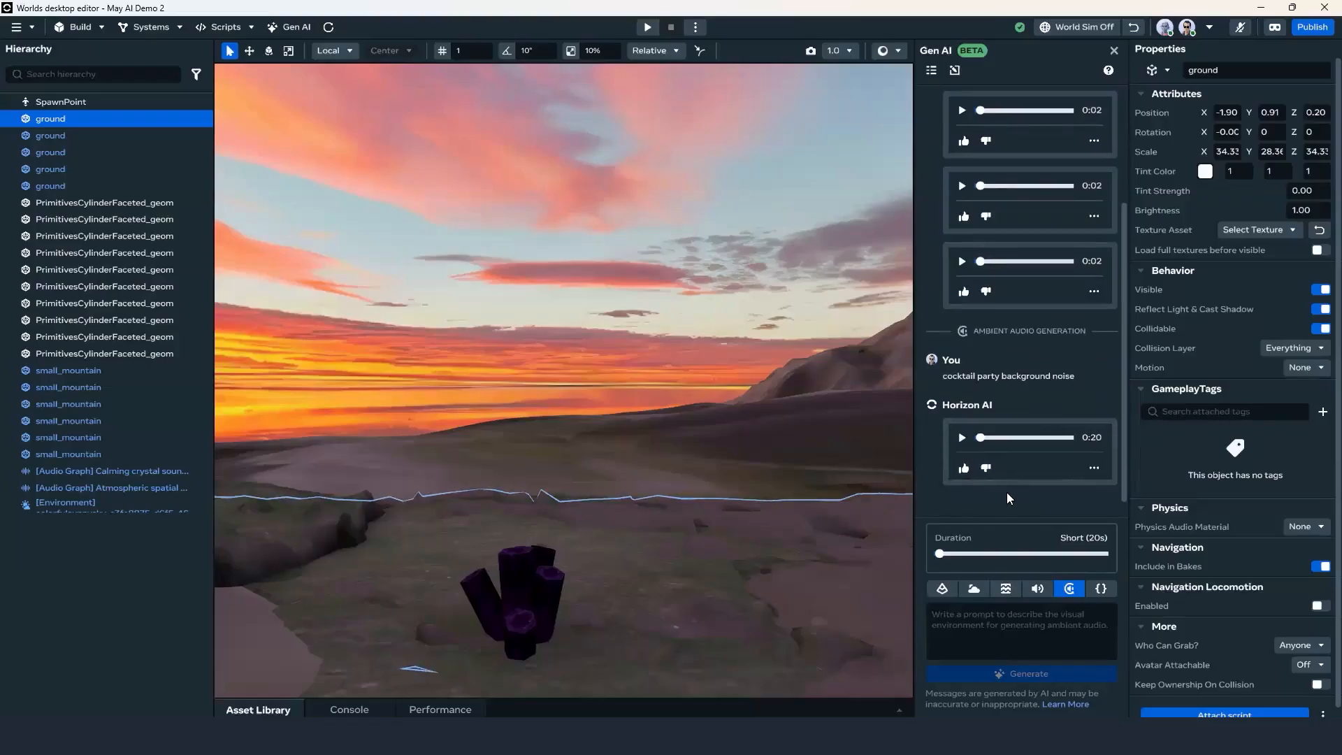
scroll(1006, 484, "up", 6)
scroll(1007, 483, "down", 6)
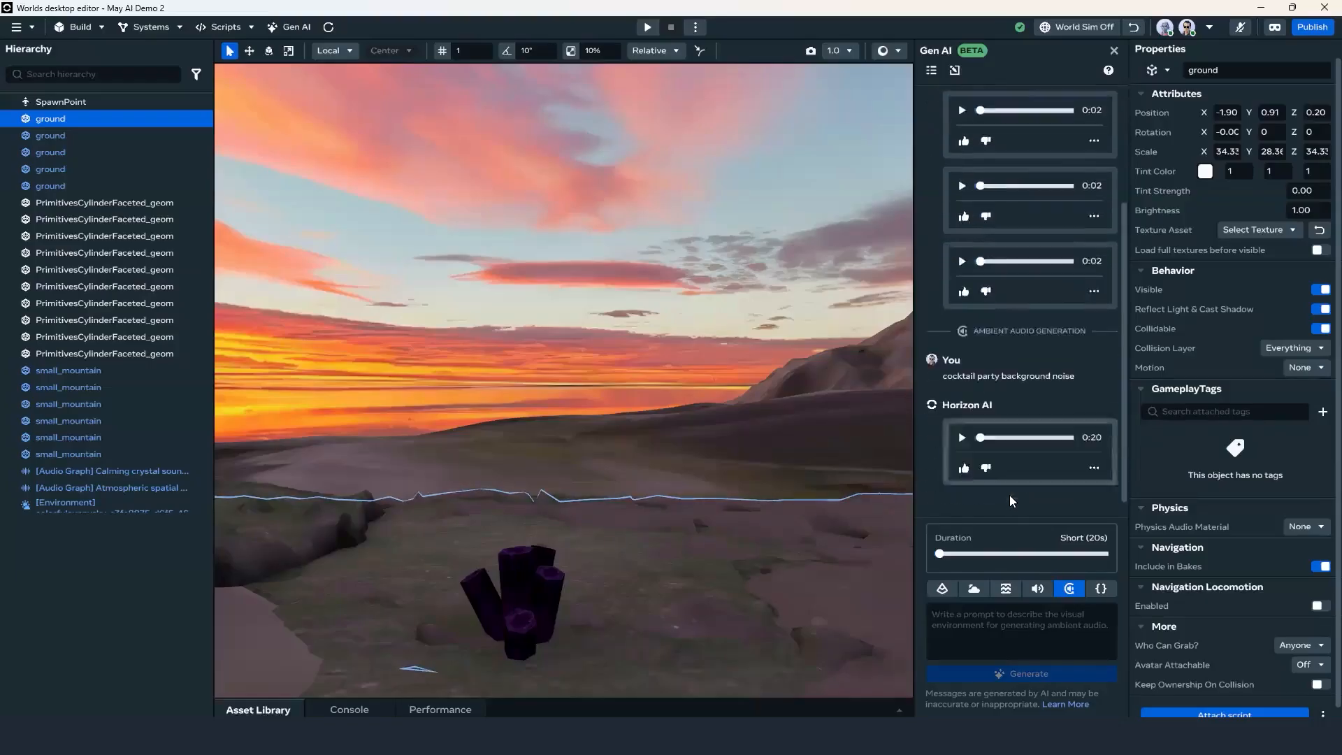
Start a new conversation and generate Short (20s) ambient audio from the prompt "graveyard".
left_click(955, 73)
left_click(1023, 624)
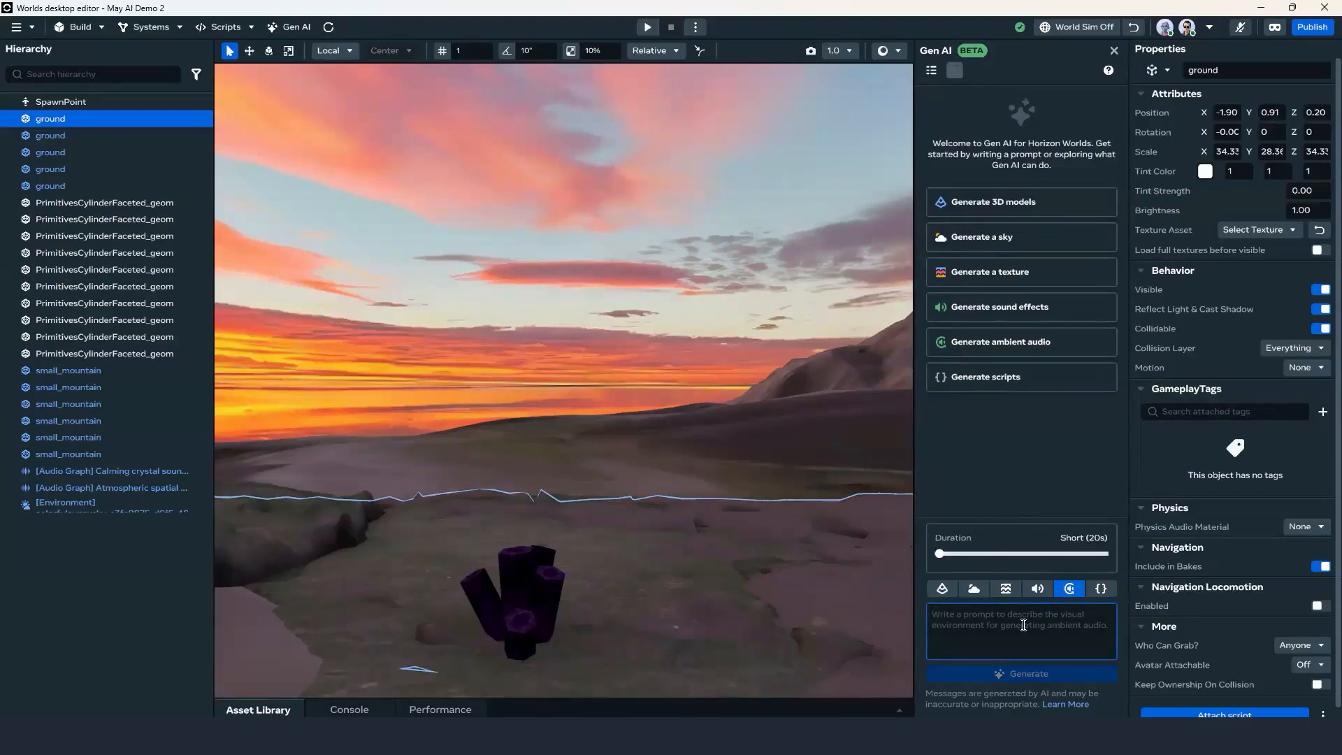
type("grav")
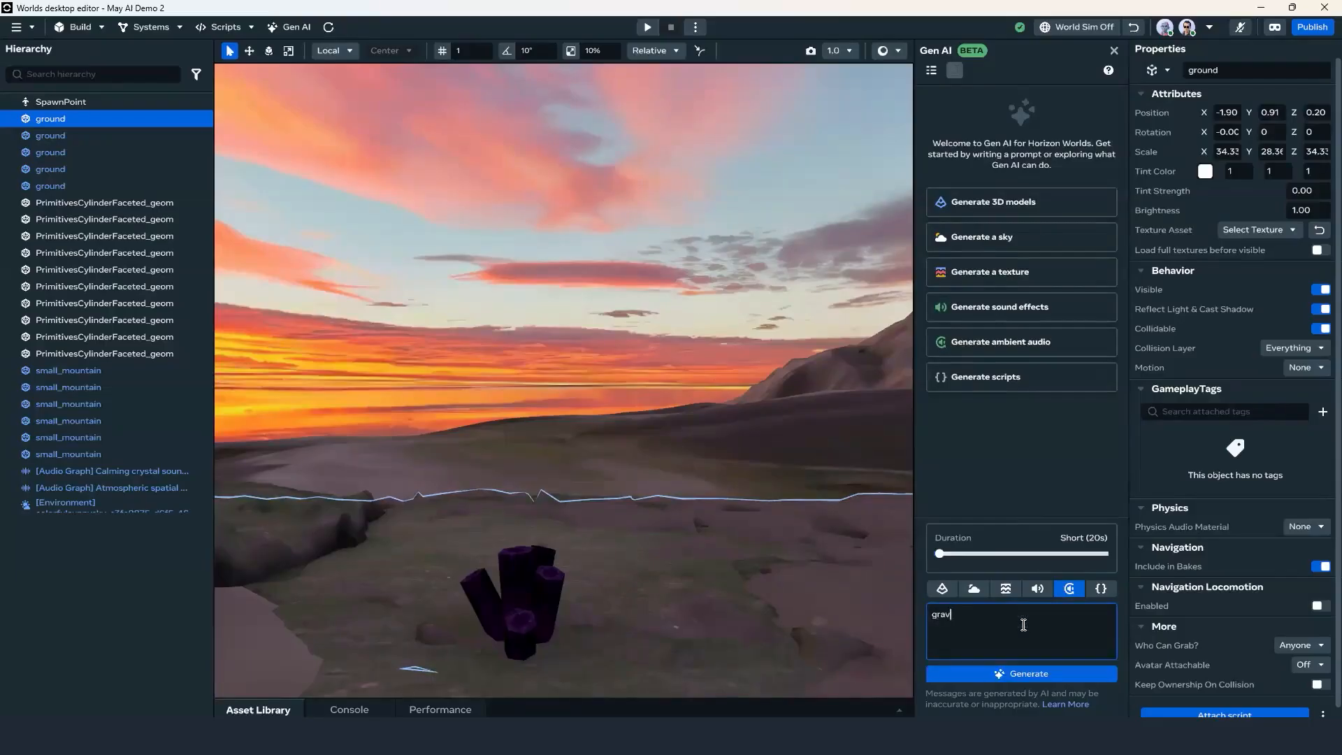
type("eyard")
left_click(1028, 673)
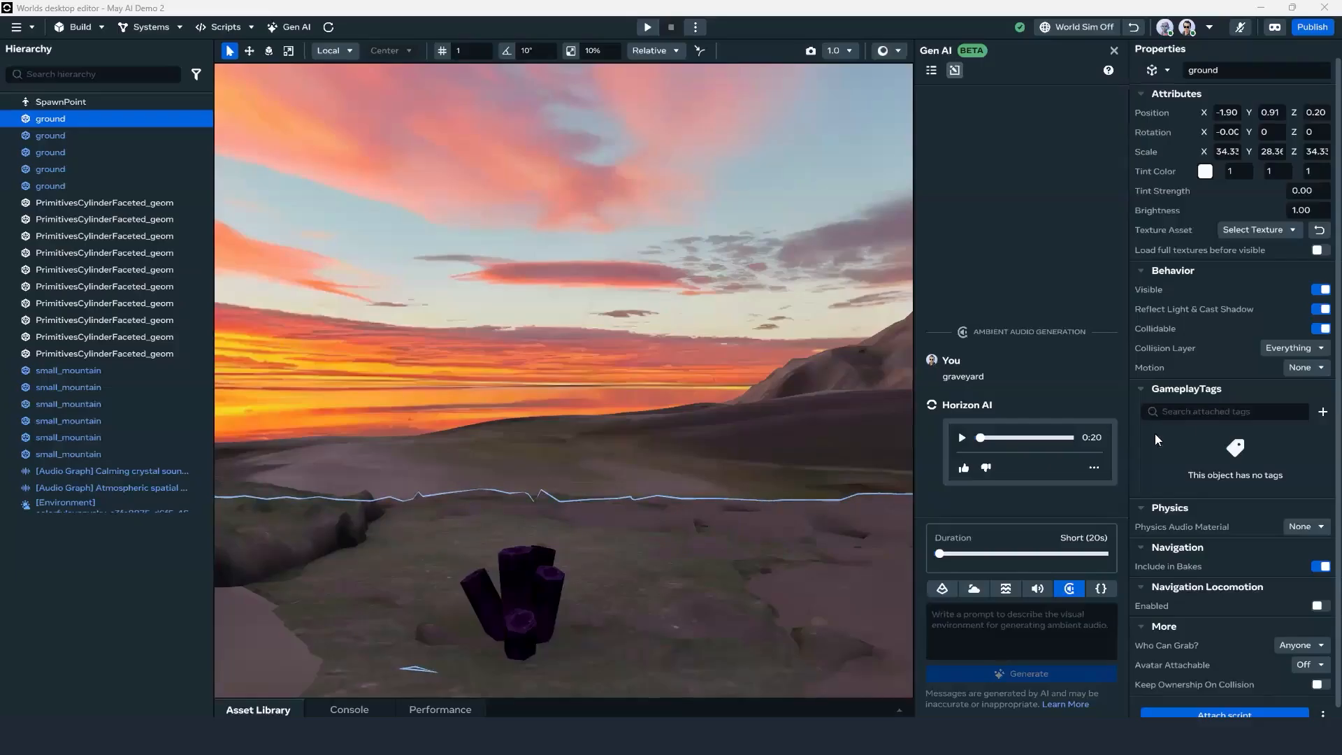
Play the generated graveyard ambient audio and adjust the system volume while listening.
left_click(961, 440)
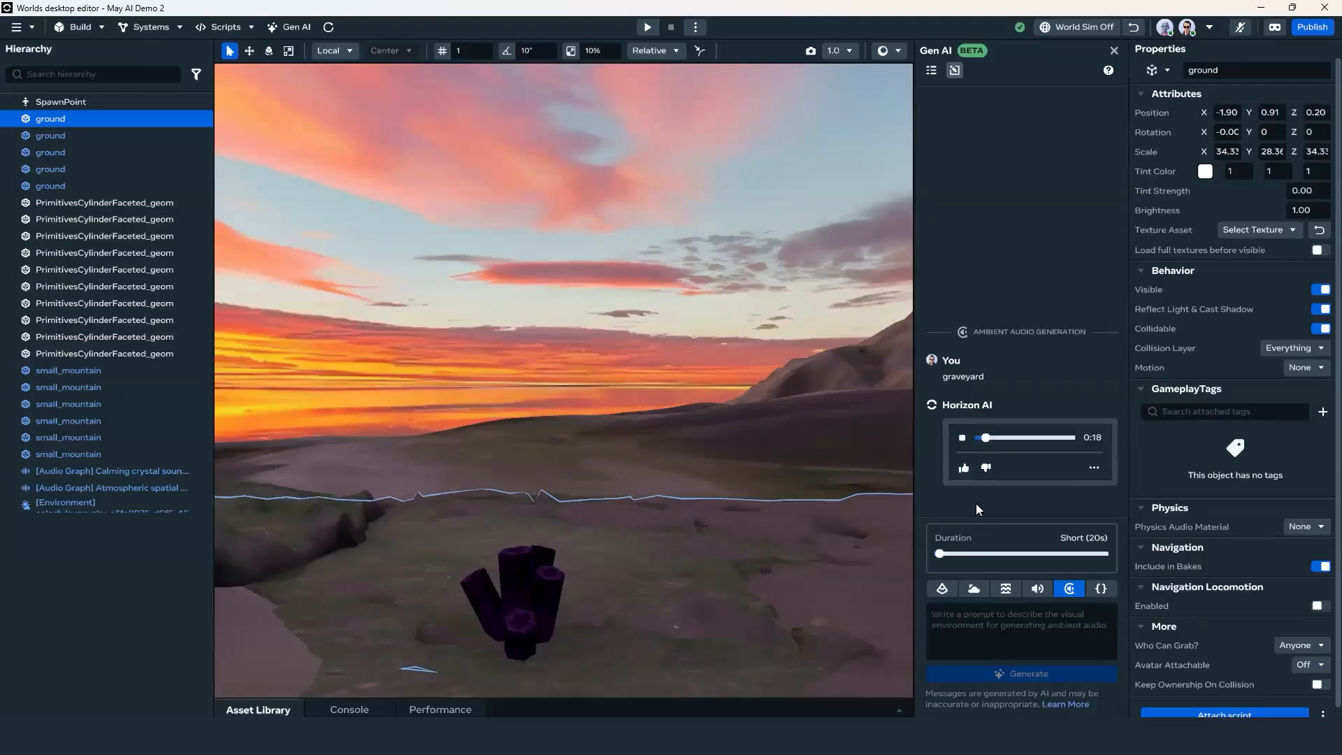
key("XF86AudioLowerVolume")
key("XF86AudioRaiseVolume")
key("XF86AudioRaiseVolume")
key("XF86AudioRaiseVolume")
key("XF86AudioRaiseVolume")
key("XF86AudioRaiseVolume")
key("XF86AudioLowerVolume")
key("XF86AudioLowerVolume")
key("XF86AudioLowerVolume")
key("XF86AudioLowerVolume")
key("XF86AudioLowerVolume")
key("XF86AudioLowerVolume")
Download the generated graveyard ambient audio clip.
left_click(1007, 621)
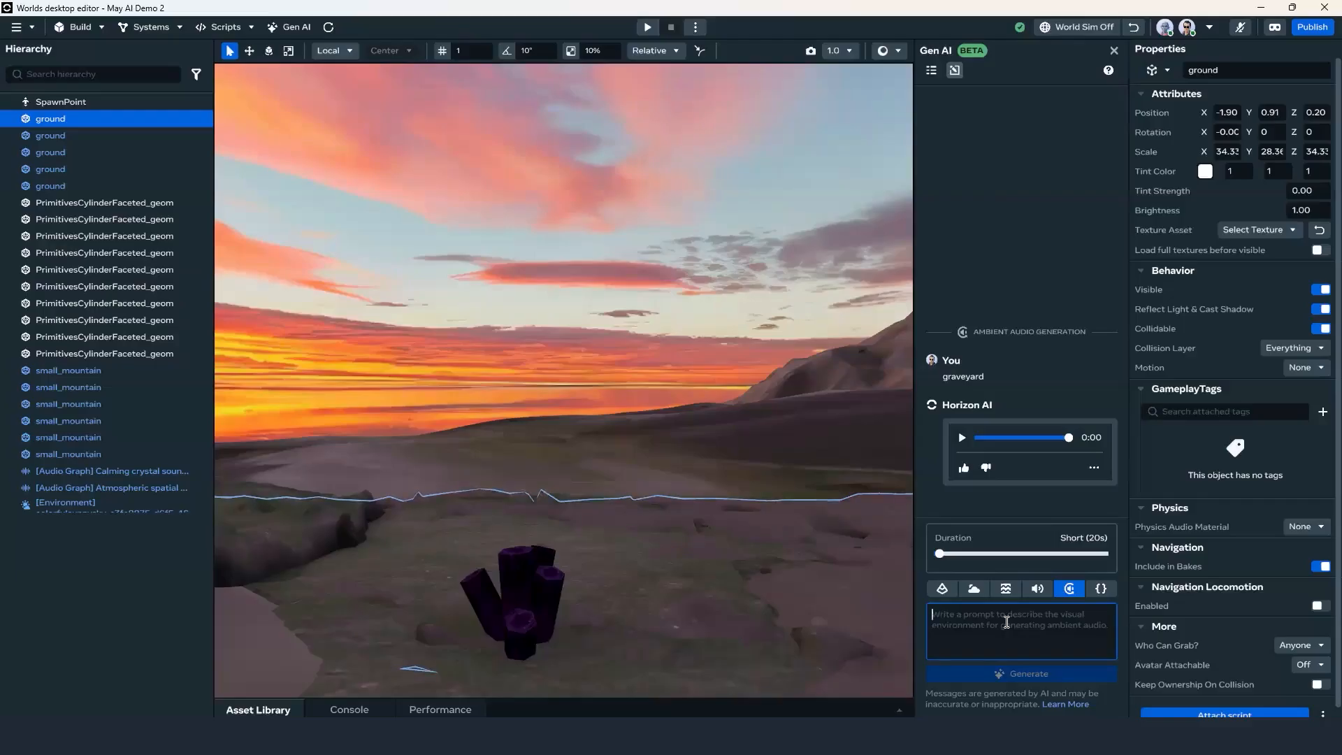
left_click(1093, 468)
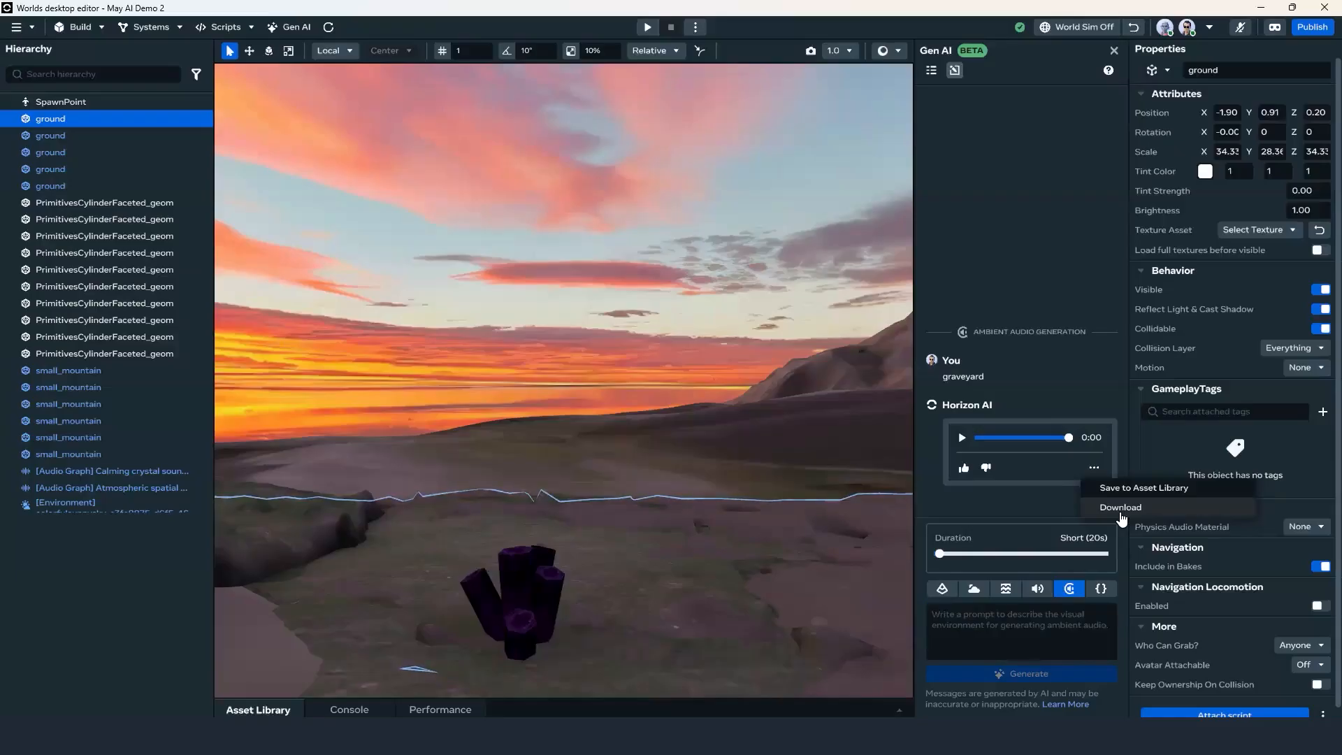
left_click(1121, 508)
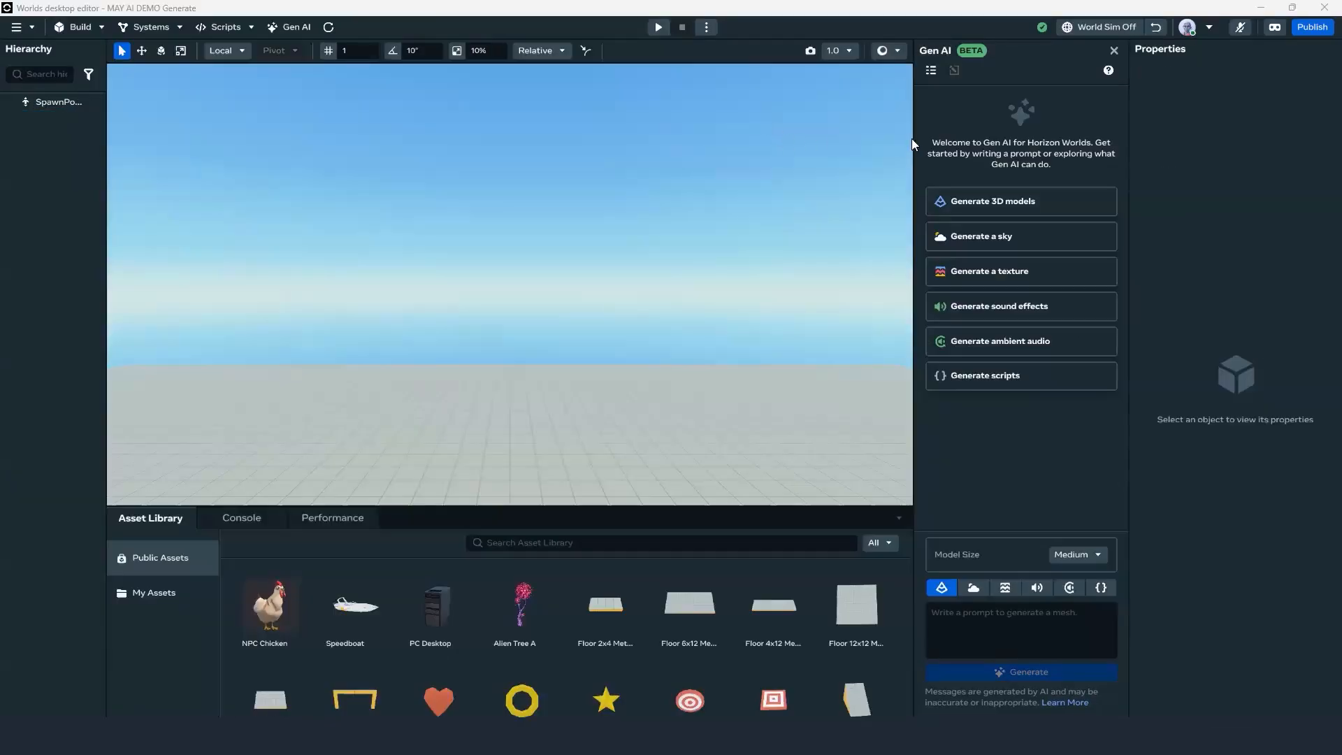
In the MAY AI DEMO Generate world, generate a Sky Dome from the prompt "futuristic city skyline from the movie the 5th element".
mouse_move(629, 347)
right_mouse_down()
mouse_move(616, 363)
mouse_move(717, 295)
mouse_move(580, 339)
mouse_move(539, 285)
mouse_move(510, 294)
mouse_move(584, 281)
mouse_move(667, 148)
mouse_move(660, 271)
mouse_move(580, 274)
right_mouse_up()
left_click_drag(1129, 278, 1207, 274)
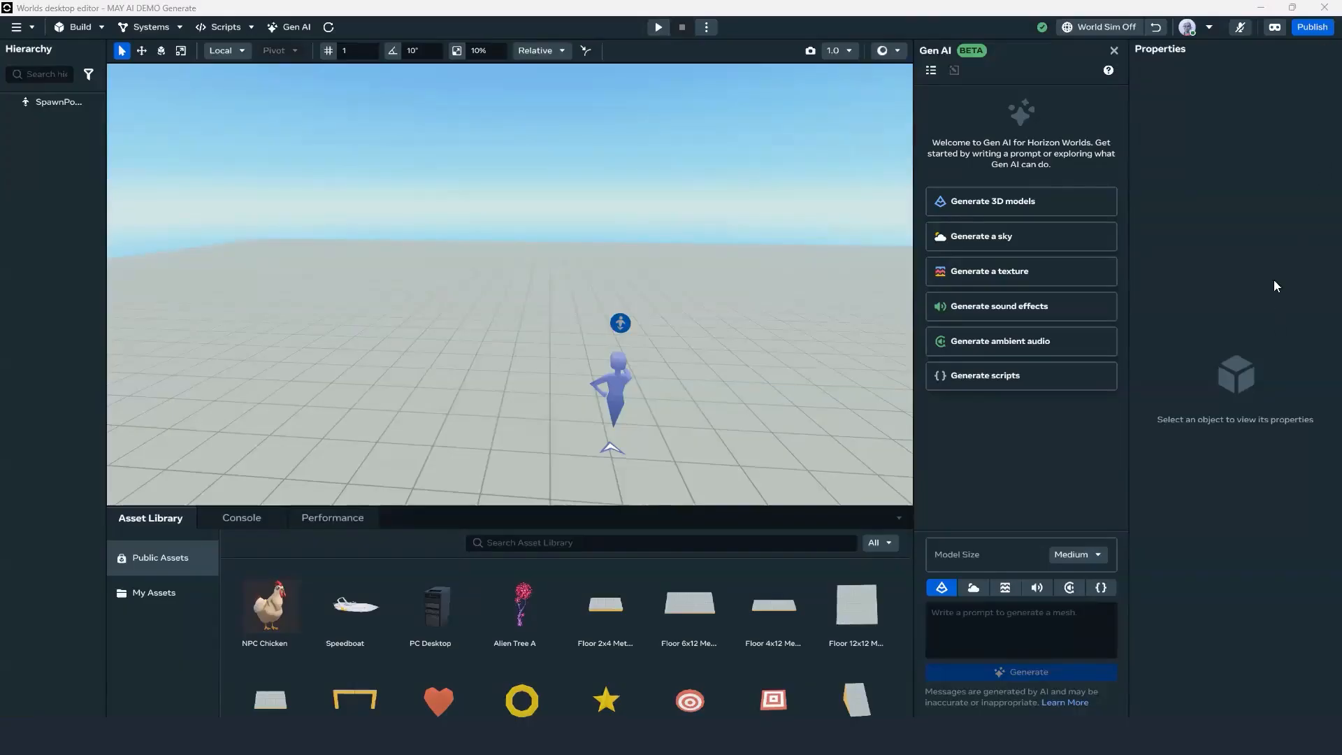
left_click(1025, 244)
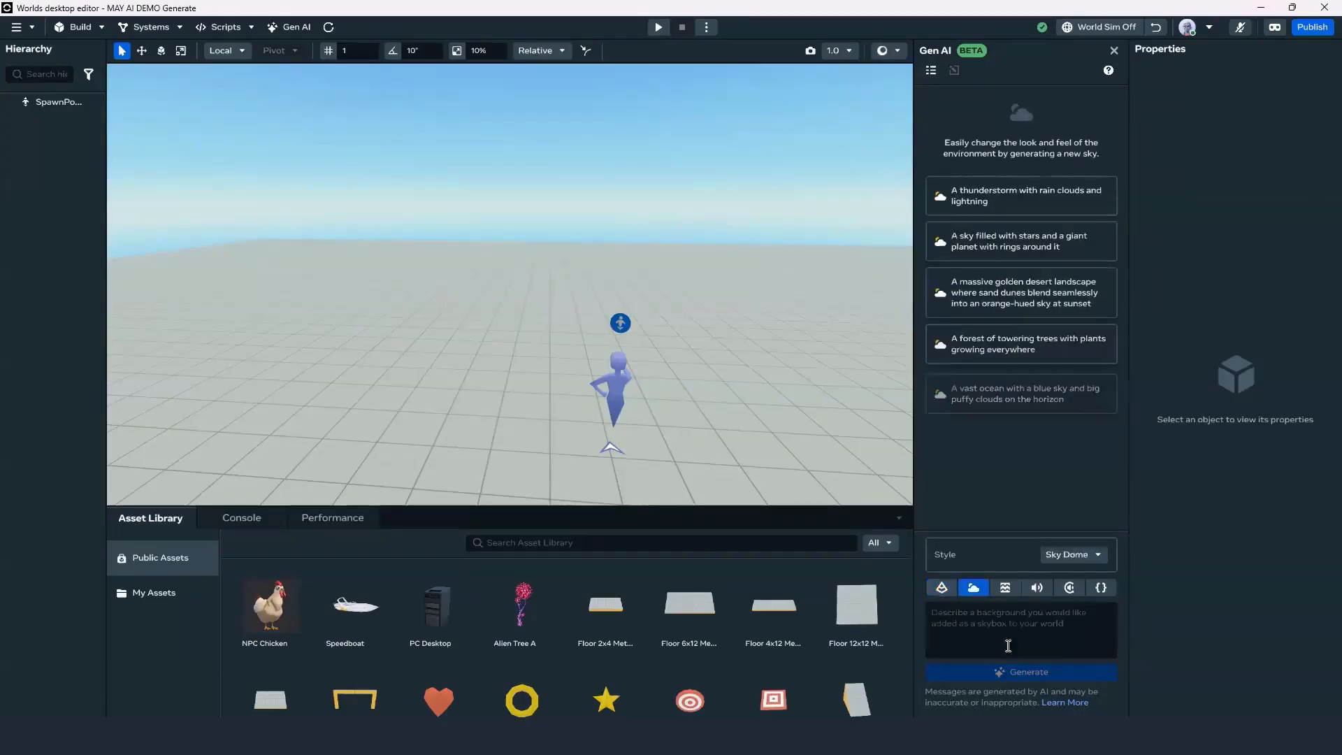
left_click(1085, 618)
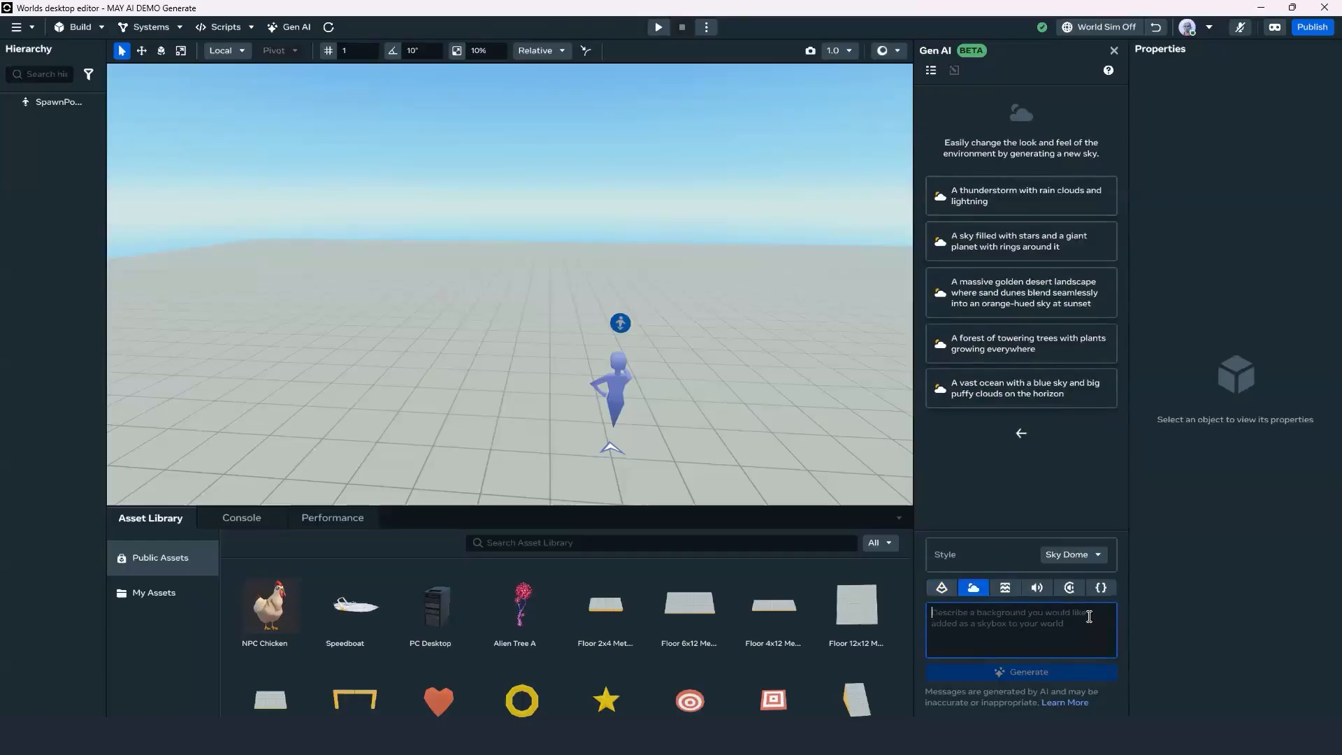
type("futuriz")
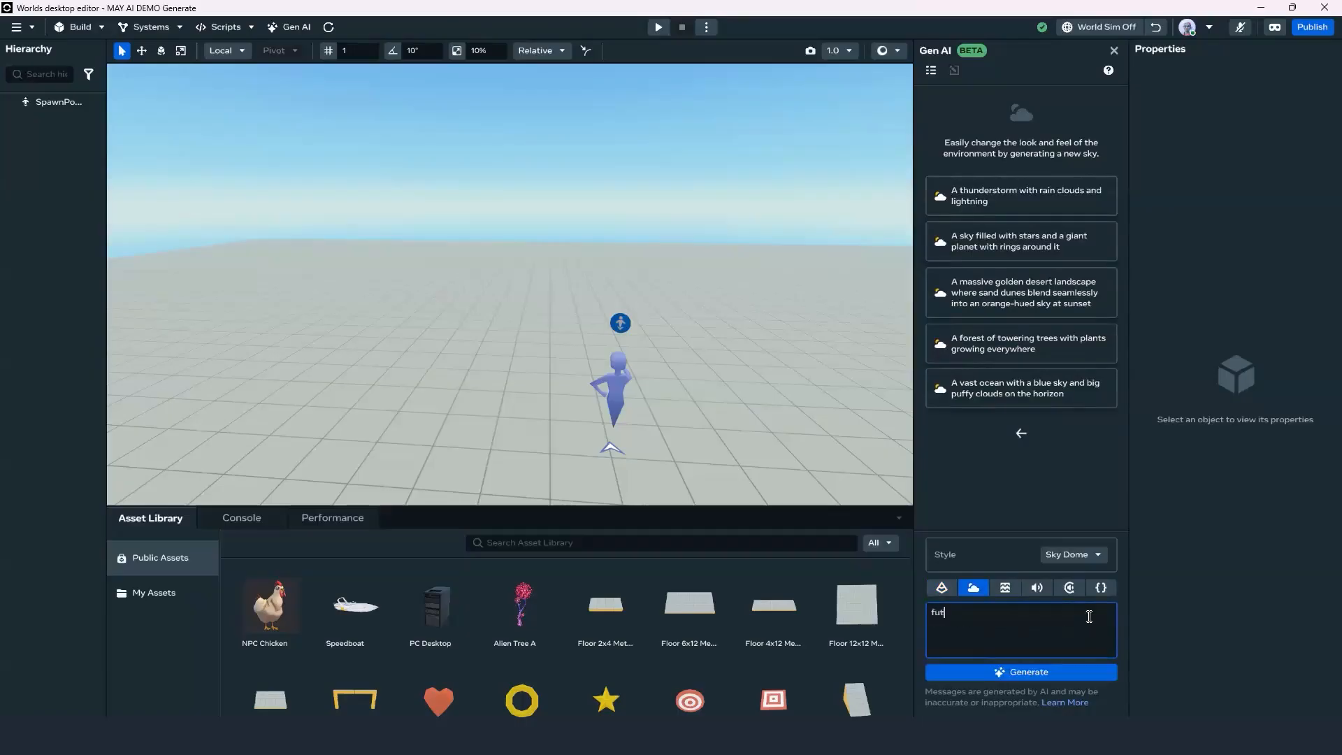
key("BackSpace")
type("stic city skyline")
type("in the")
key("BackSpace")
key("BackSpace")
key("BackSpace")
key("BackSpace")
key("BackSpace")
type("n the")
key("BackSpace")
key("BackSpace")
key("BackSpace")
key("BackSpace")
key("BackSpace")
key("BackSpace")
type("from the movie the 5th element")
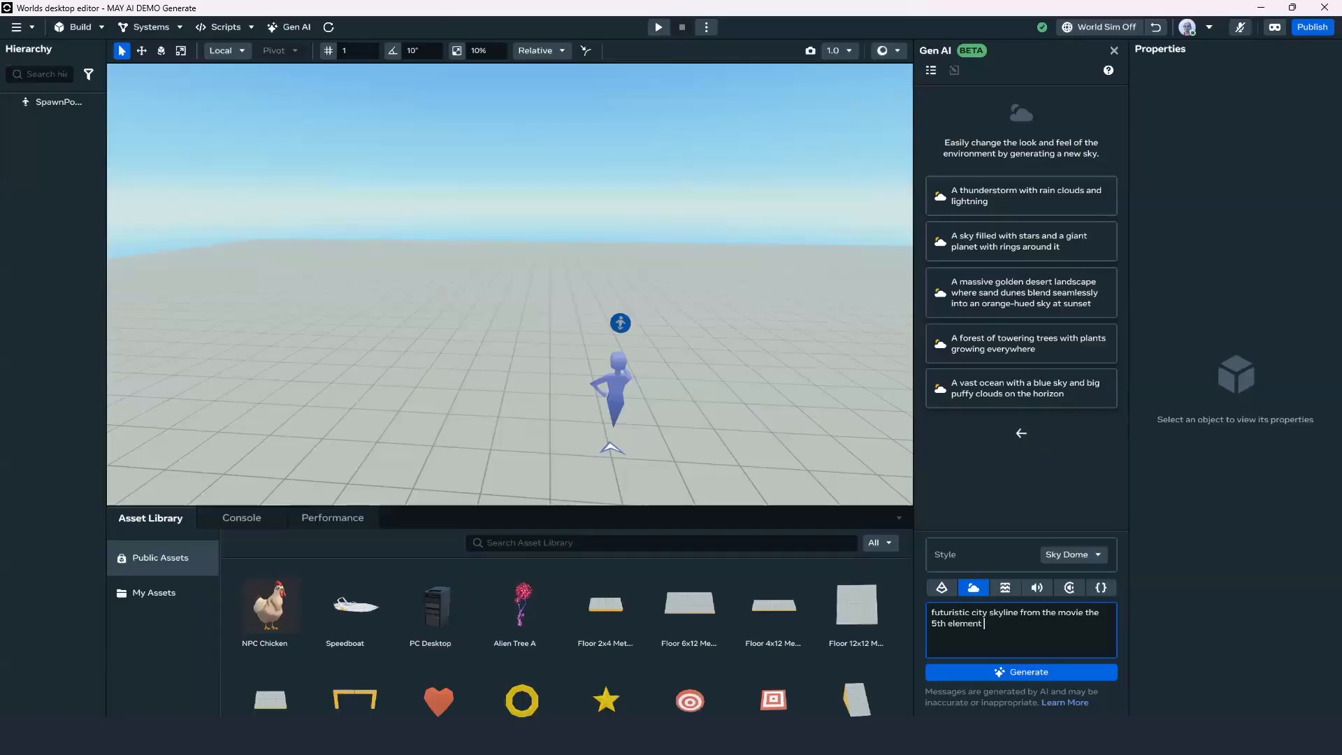
left_click(1036, 675)
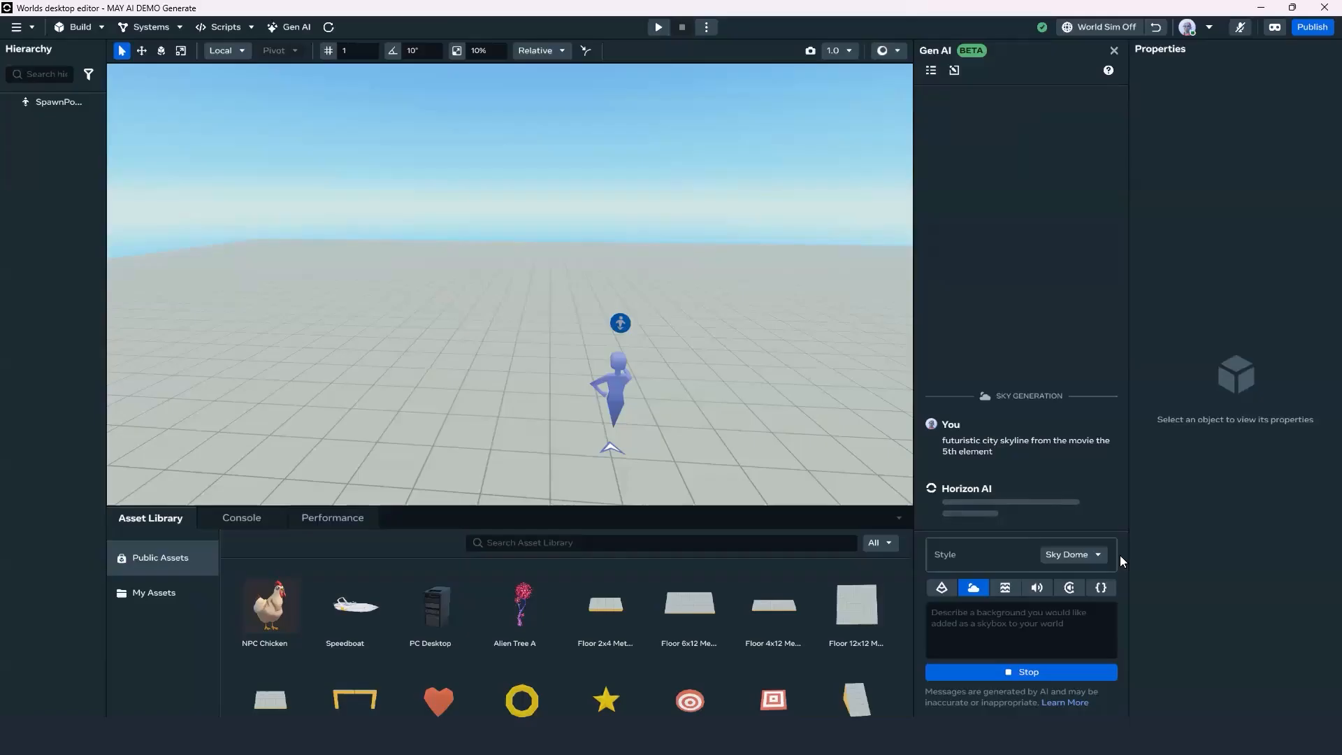
Try to generate an Anime-style sky from the prompt "city skyline in the setting of Akira with bold red colors".
left_click(994, 620)
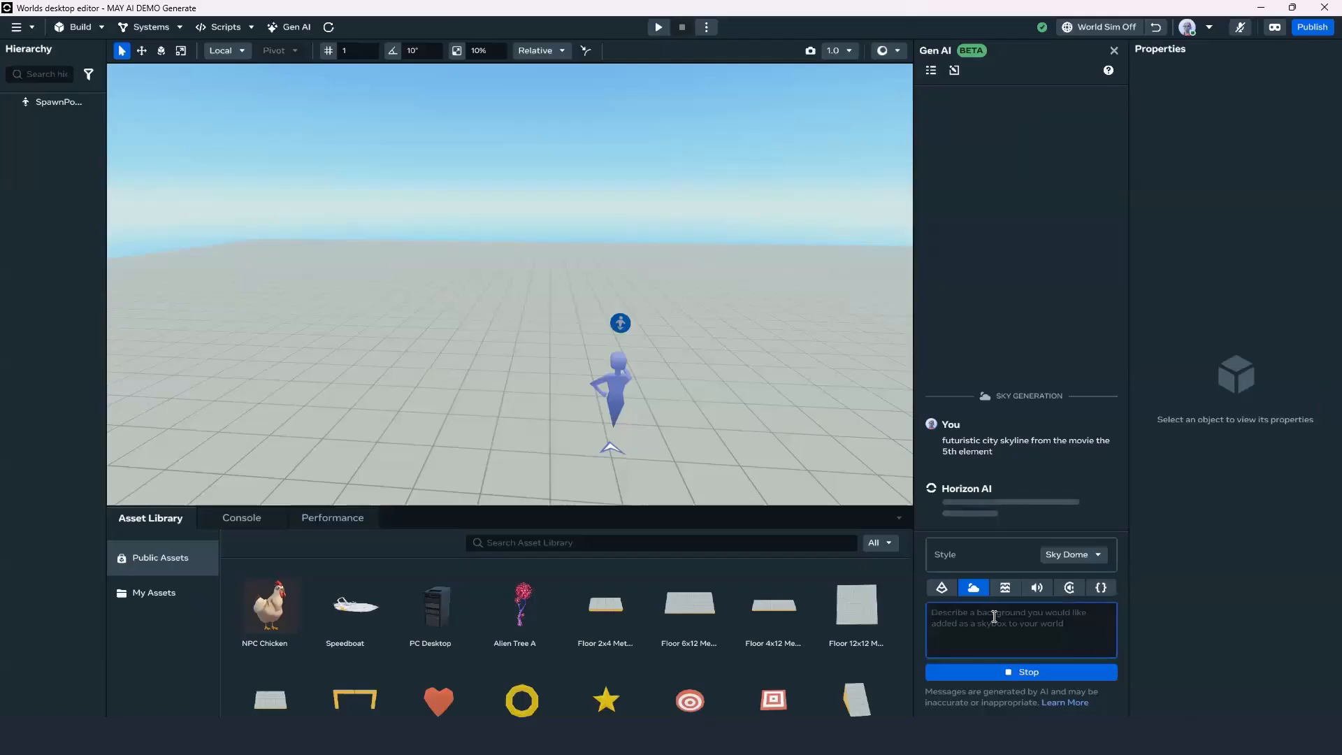
type("city s")
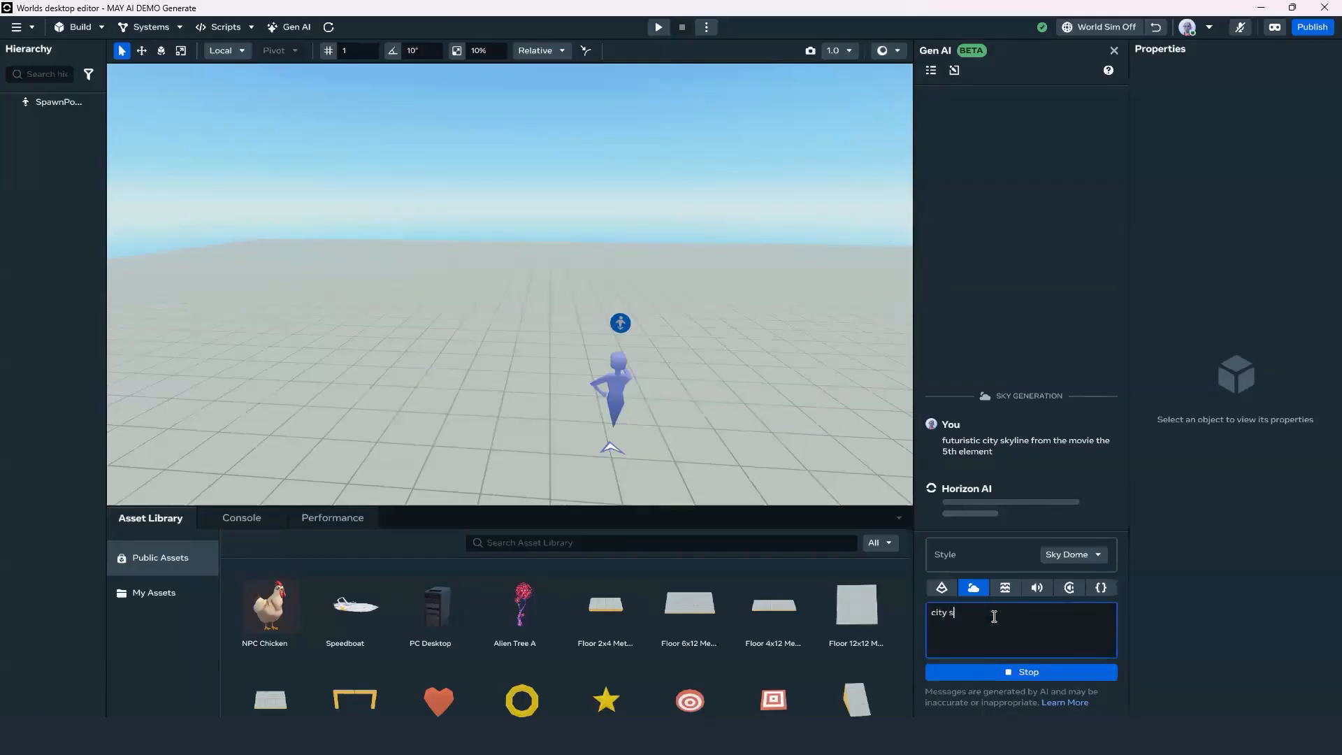
type("kyline in the setting of Akira")
type("with bold")
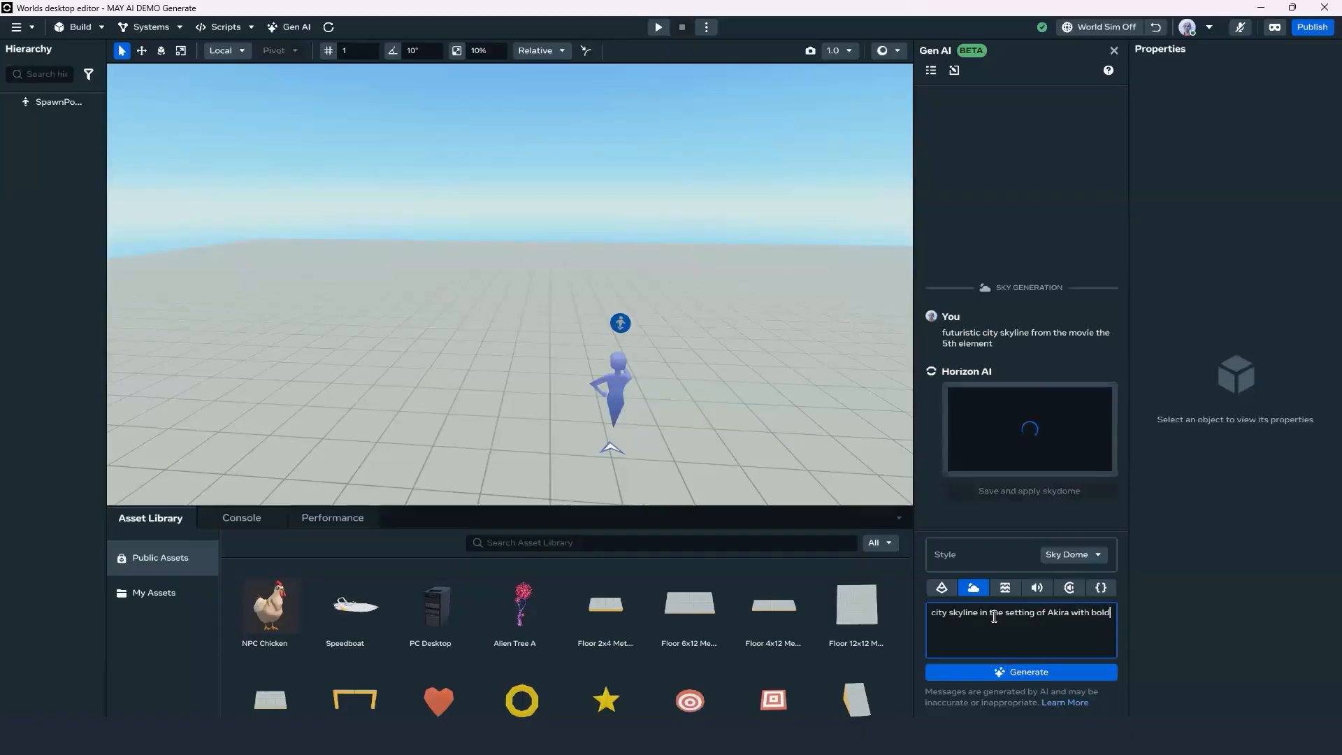
type(" red colors")
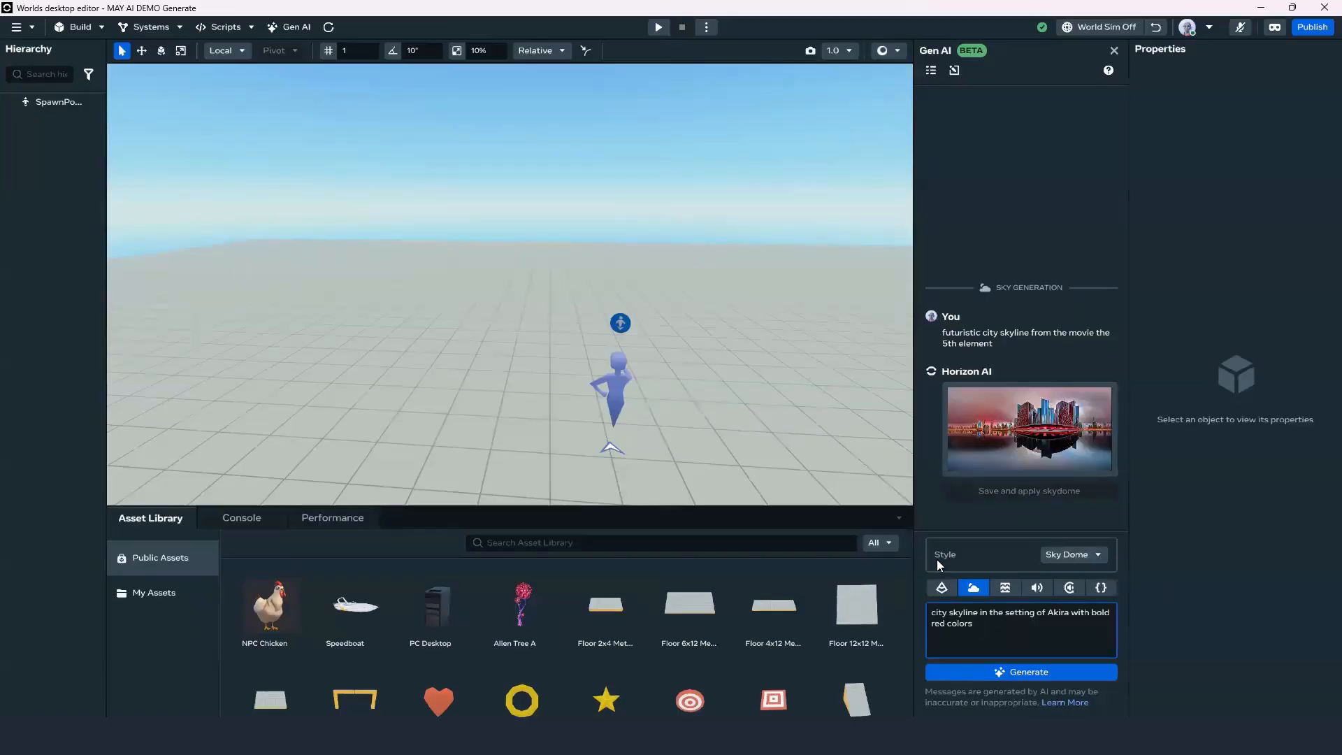
left_click(1081, 555)
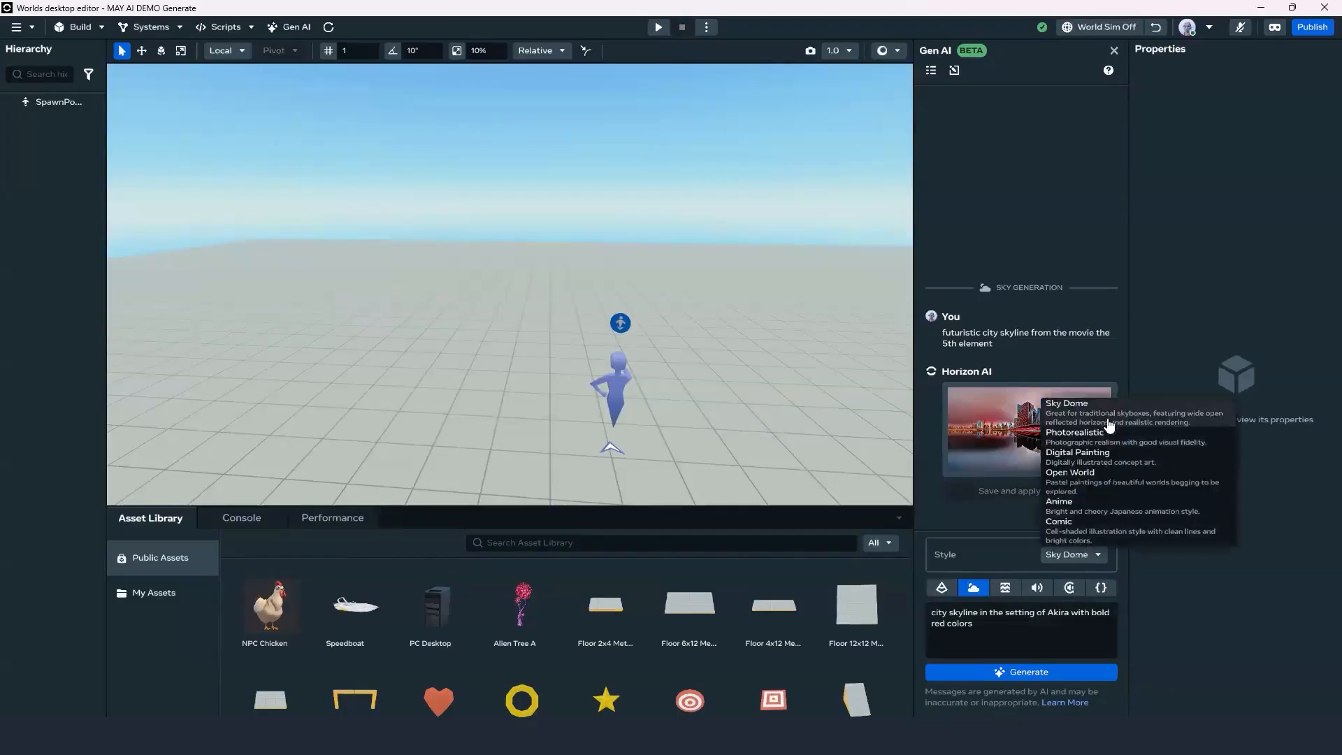
left_click(1092, 505)
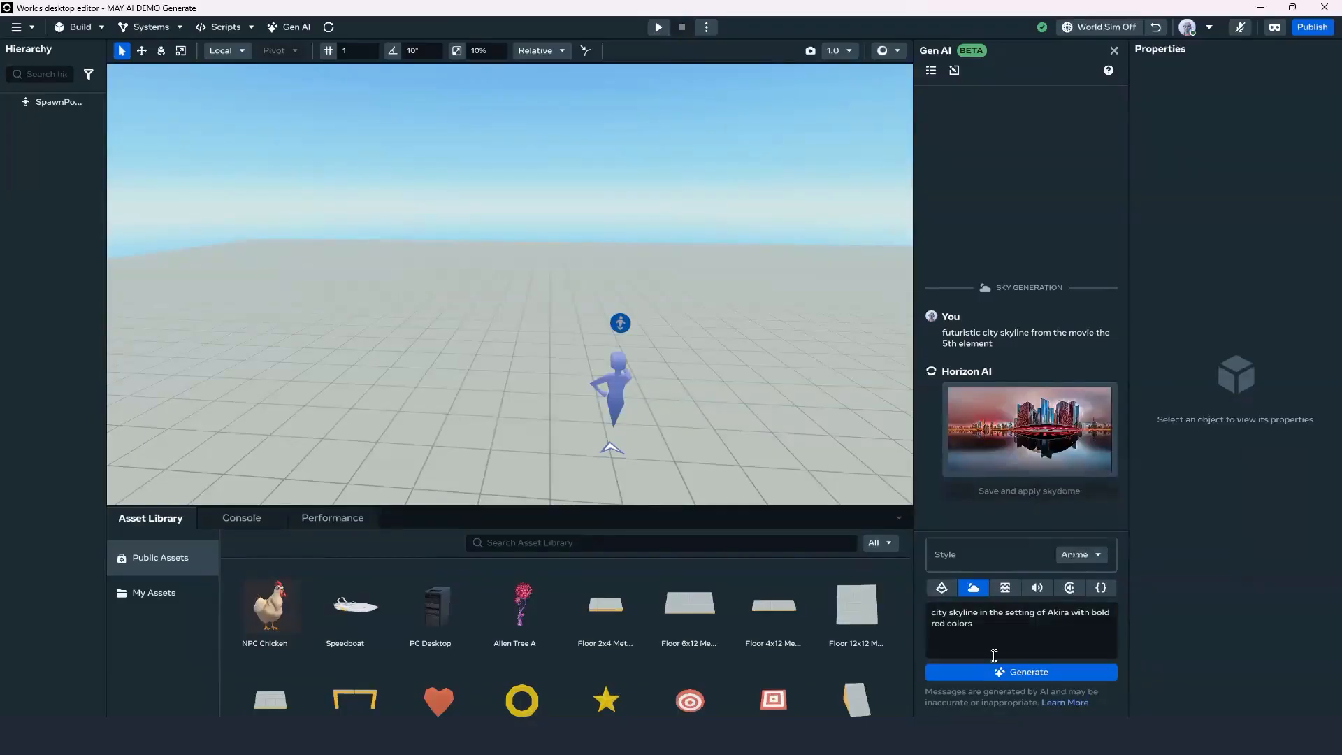
left_click(1036, 672)
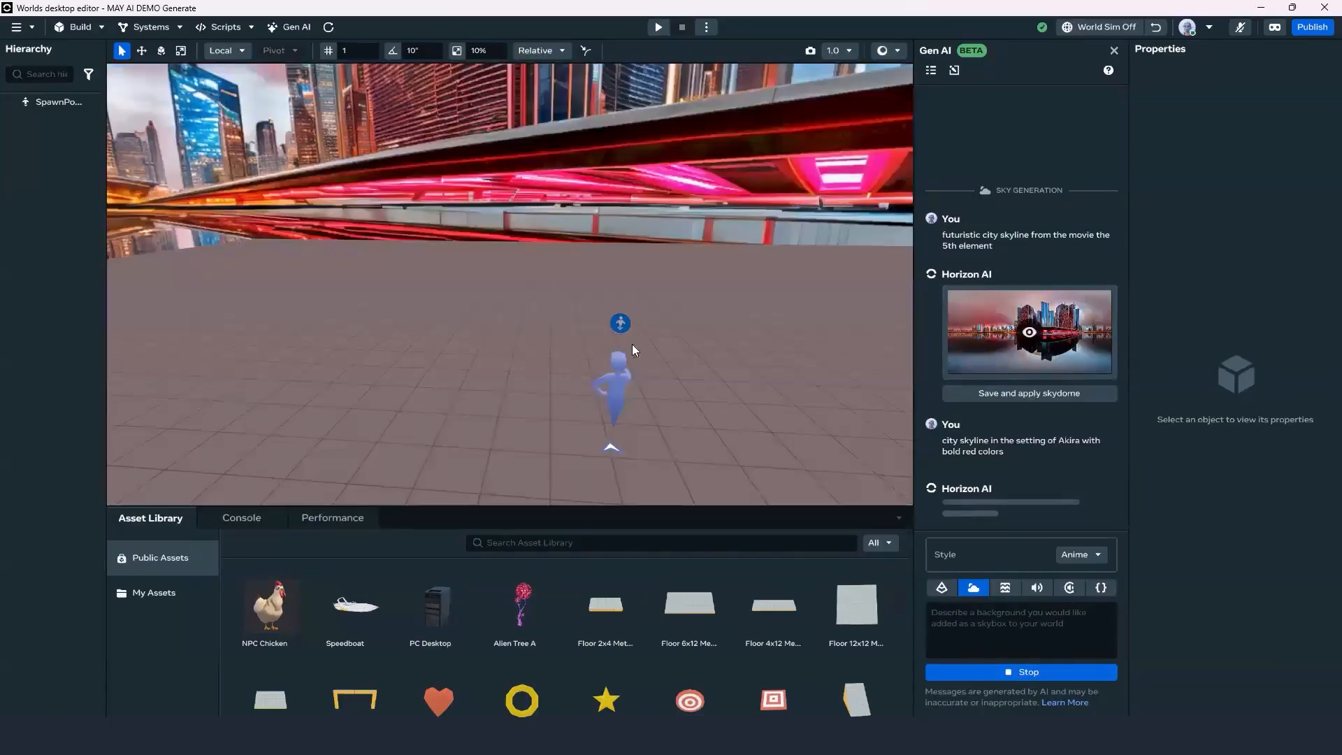
Examine the previewed 5th element city sky dome from different angles around the spawn point.
right_click_drag(627, 225, 419, 168)
right_click_drag(633, 236, 699, 105)
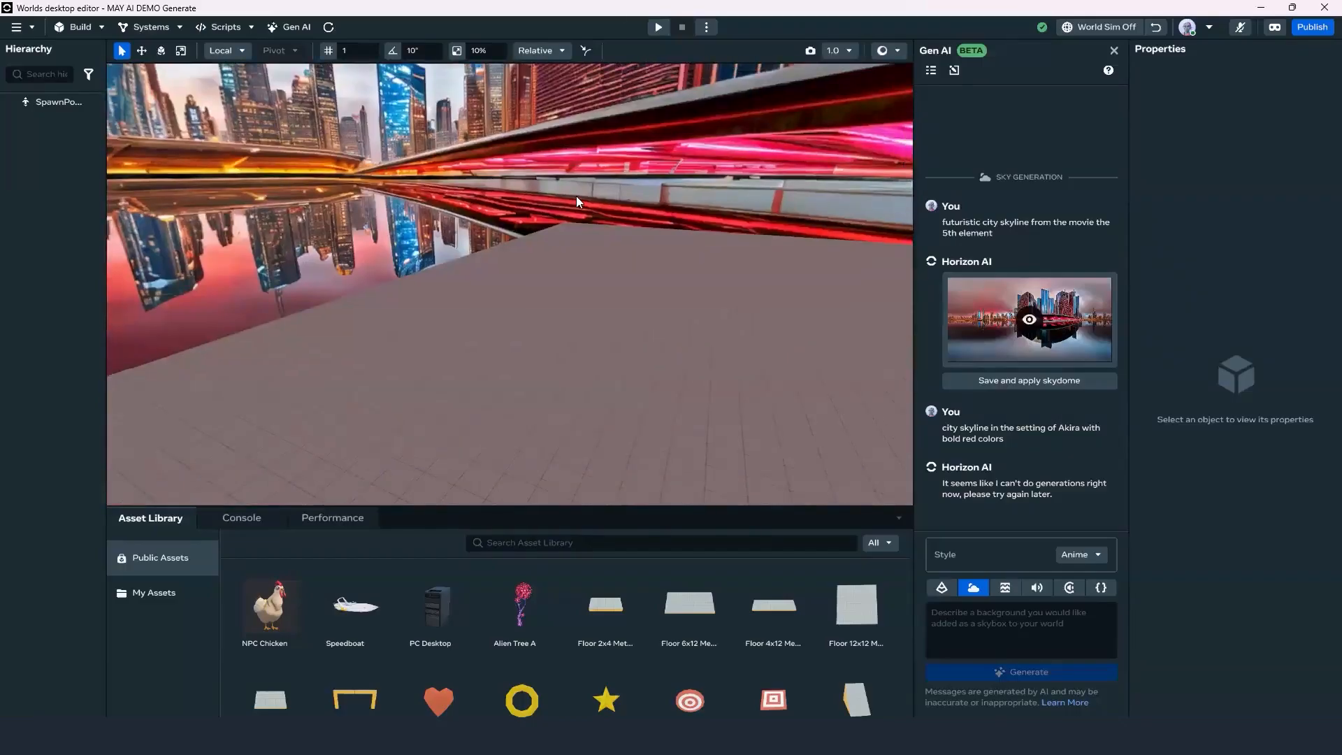
scroll(729, 243, "up", 2)
scroll(473, 331, "down", 5)
right_click_drag(499, 337, 512, 322)
middle_click_drag(659, 261, 495, 207)
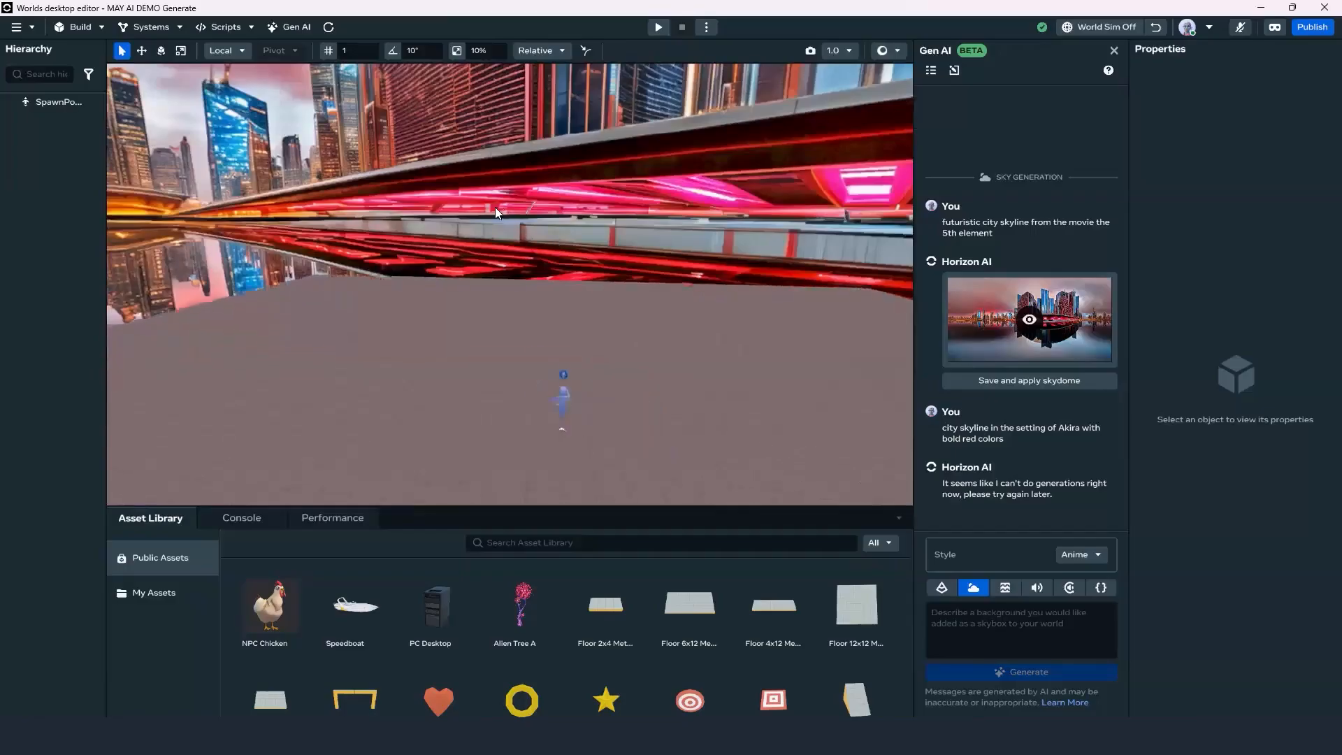
right_click_drag(597, 301, 597, 320)
middle_click_drag(597, 320, 629, 262)
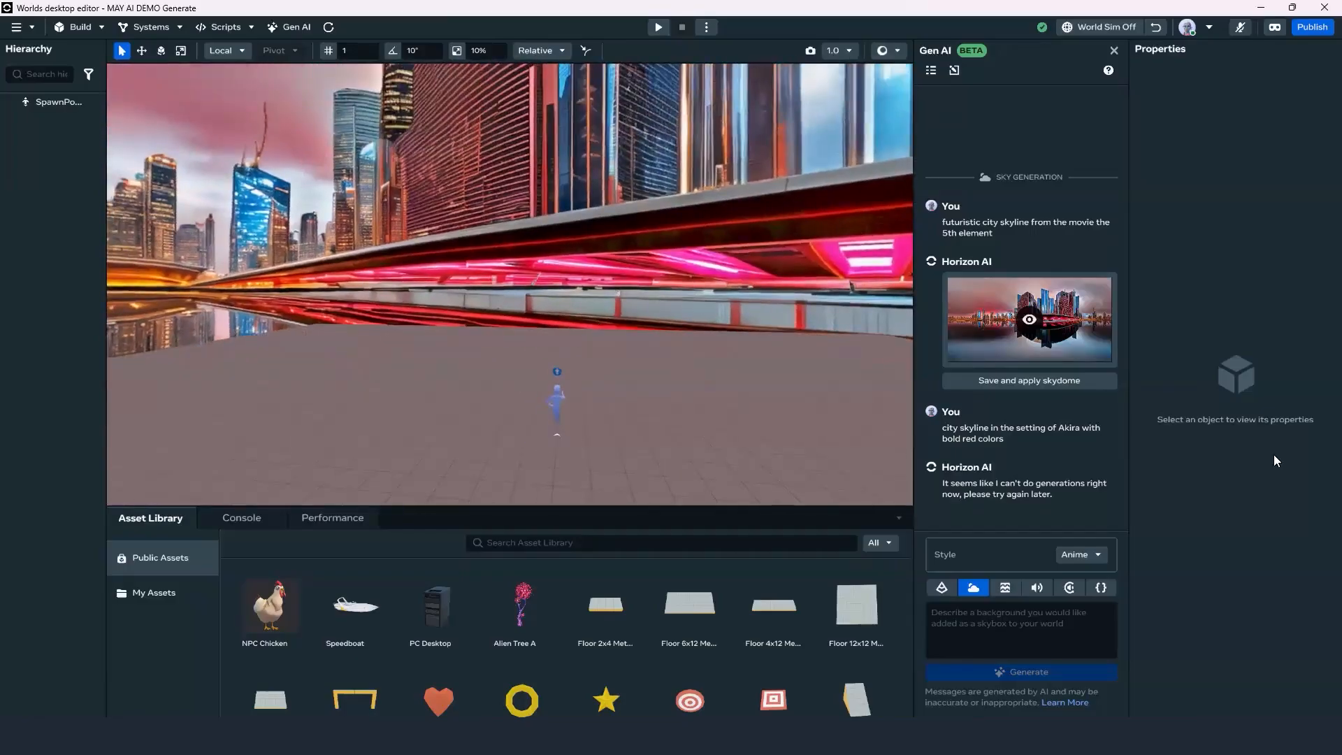
Generate a Photorealistic sky from the prompt "New york city rooftop at sunset with god rays".
left_click(977, 620)
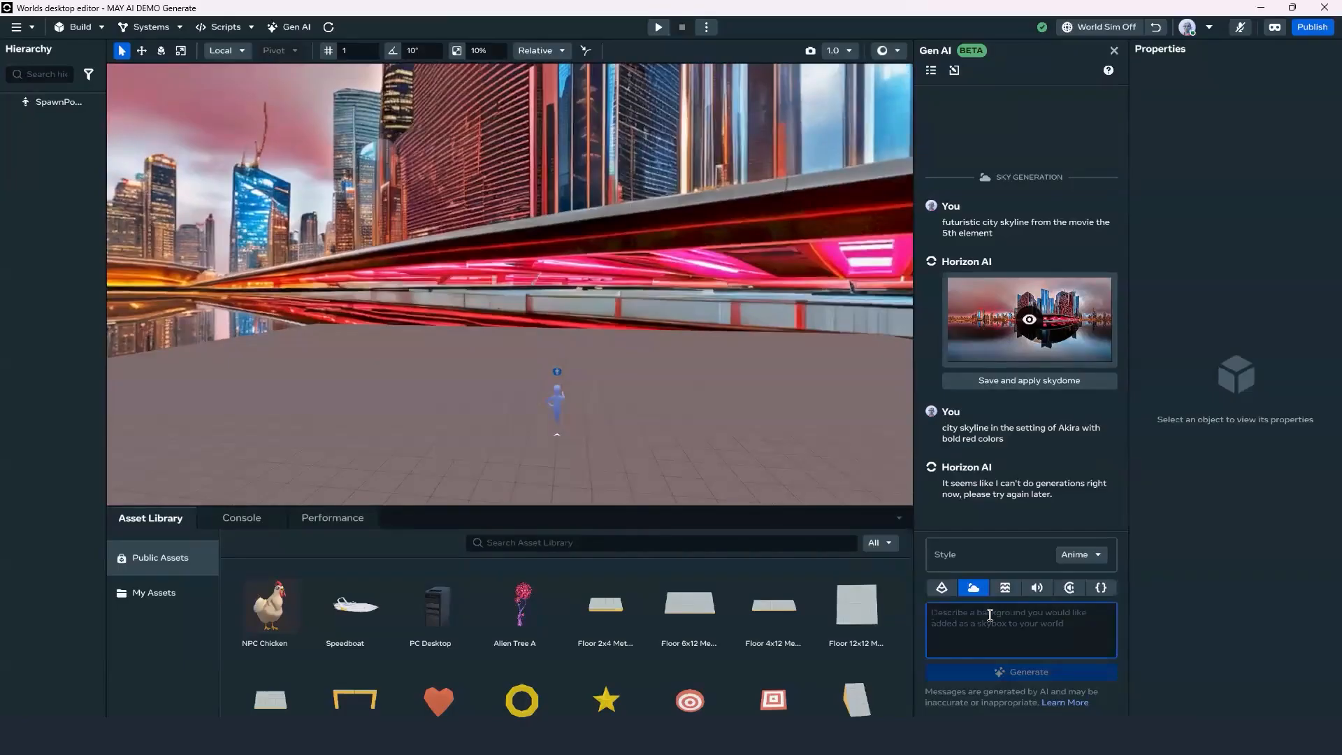
type("New york ")
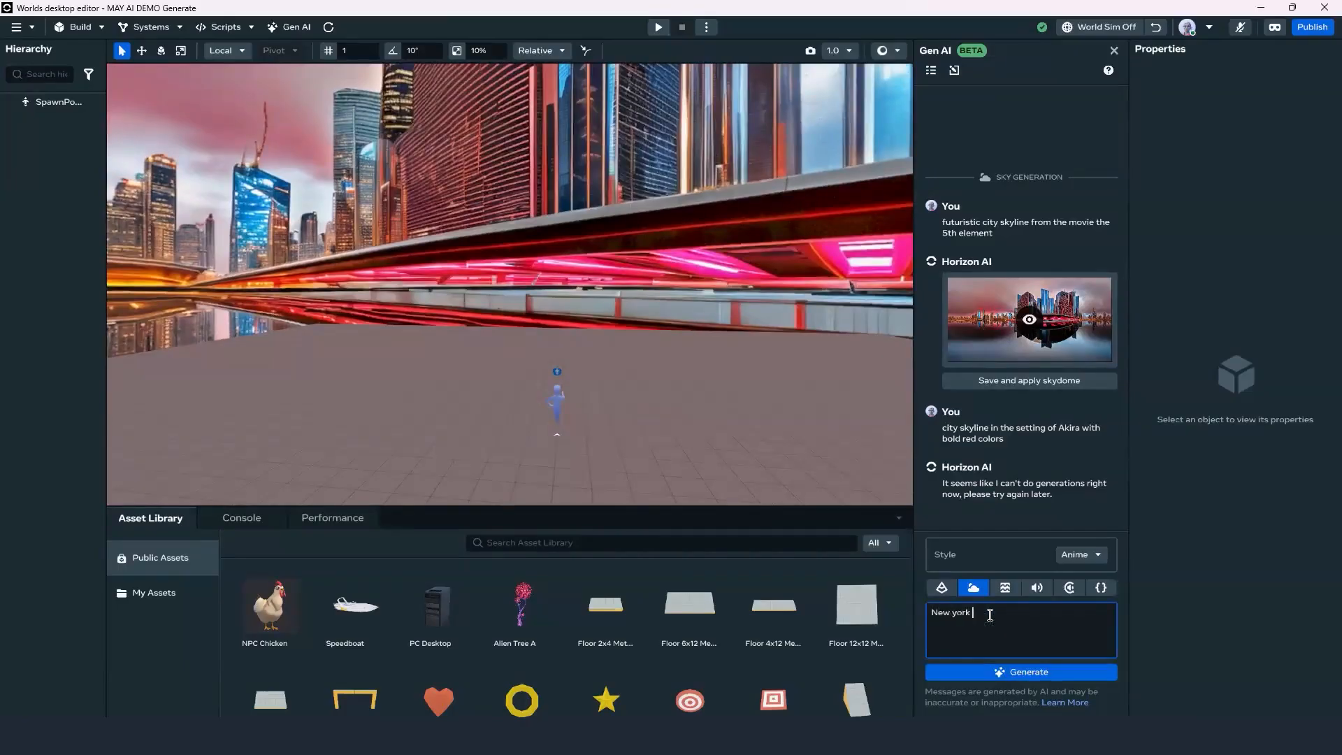
type("city rooftop")
type("at sunset with god rays")
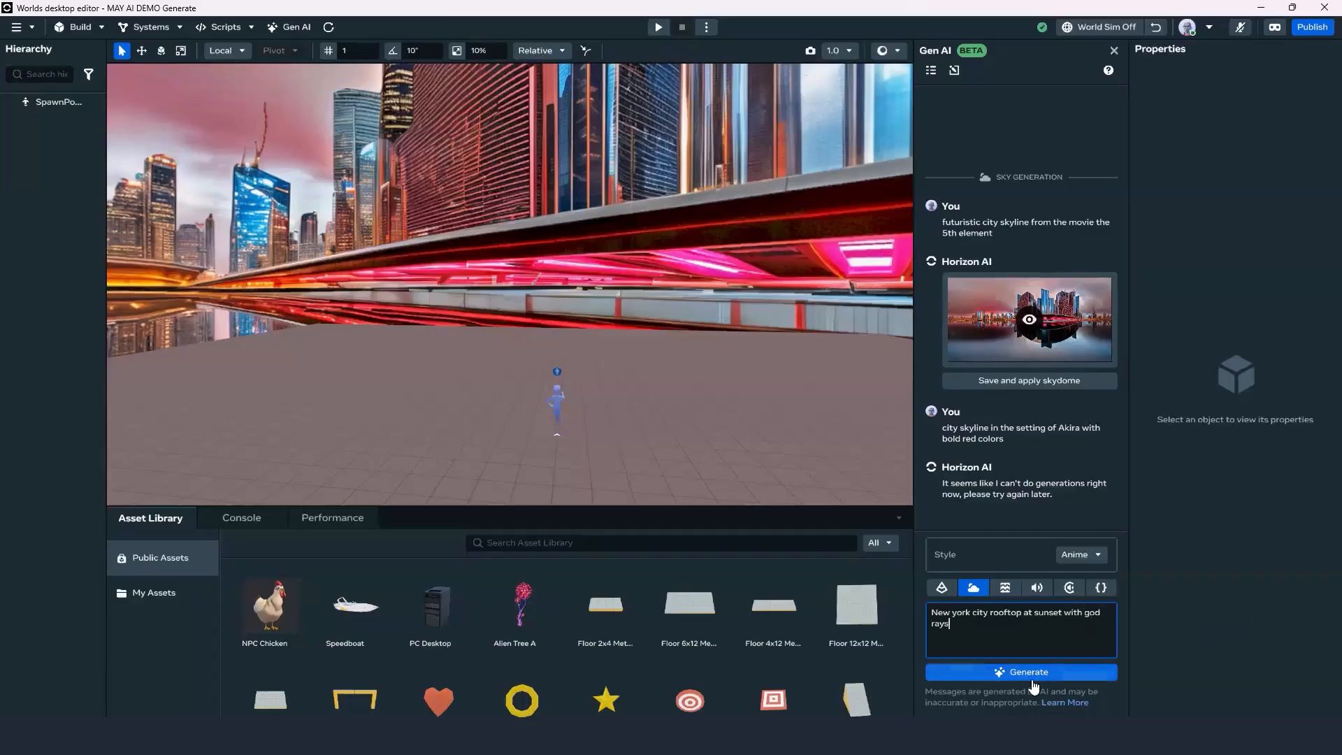
left_click(1081, 555)
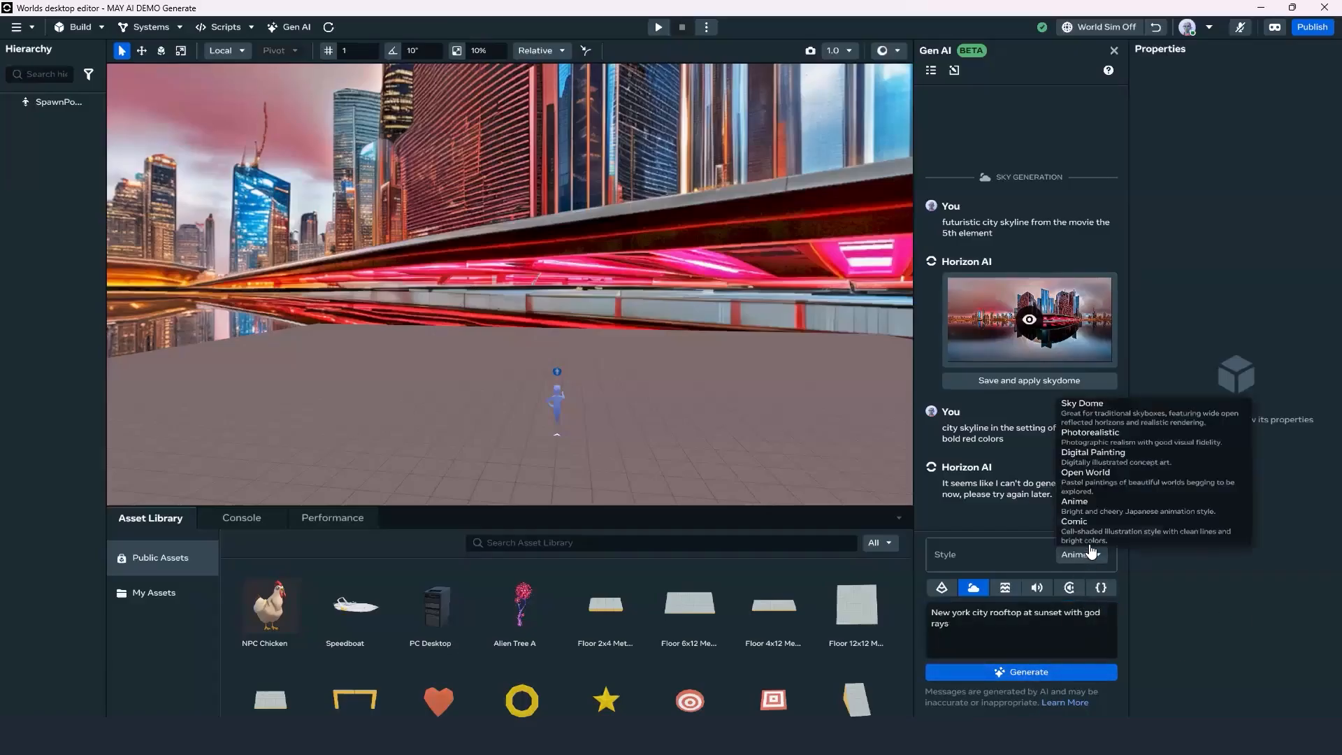
left_click(1110, 435)
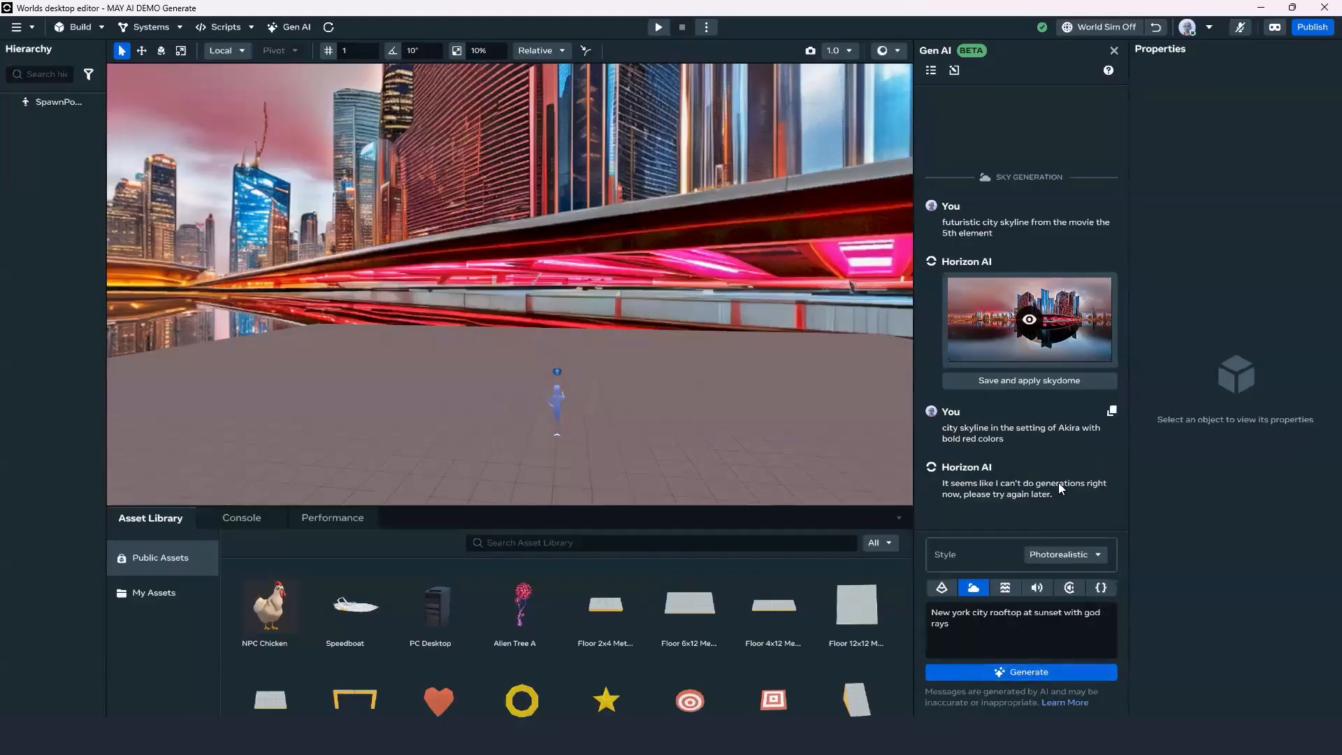
left_click(1112, 413)
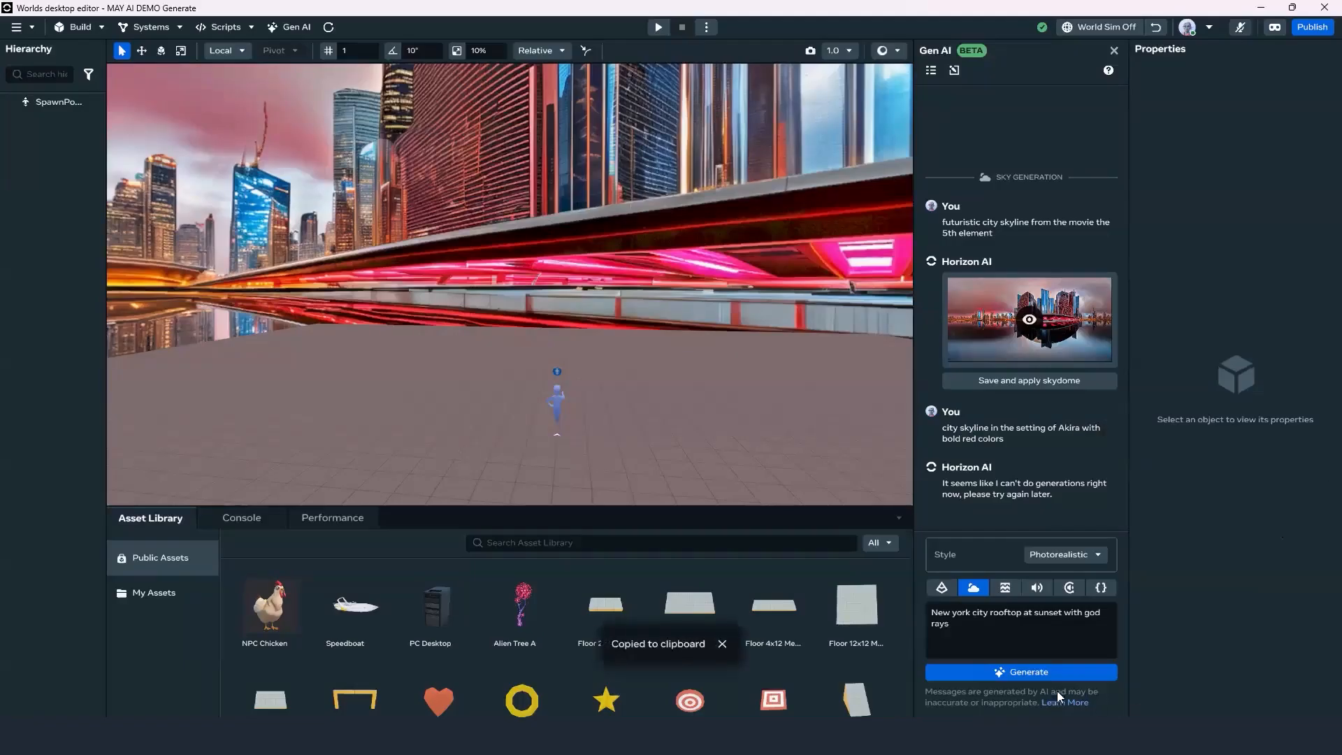
left_click(1044, 674)
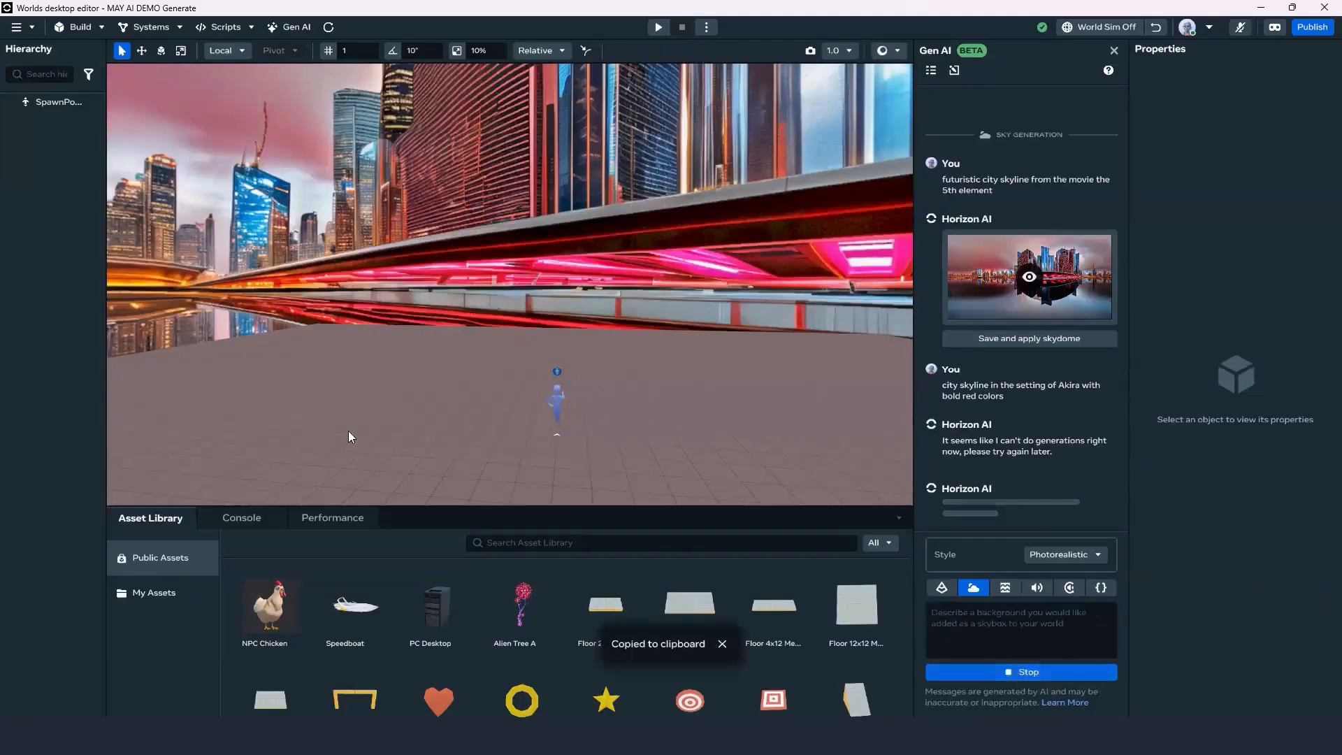
Inspect the red futuristic skyline, its reflections and the horizon more closely while the New York sky generates.
right_click_drag(662, 396, 601, 388)
scroll(755, 319, "down", 3)
right_click_drag(754, 319, 653, 336)
middle_click_drag(653, 336, 594, 372)
right_click_drag(594, 371, 673, 355)
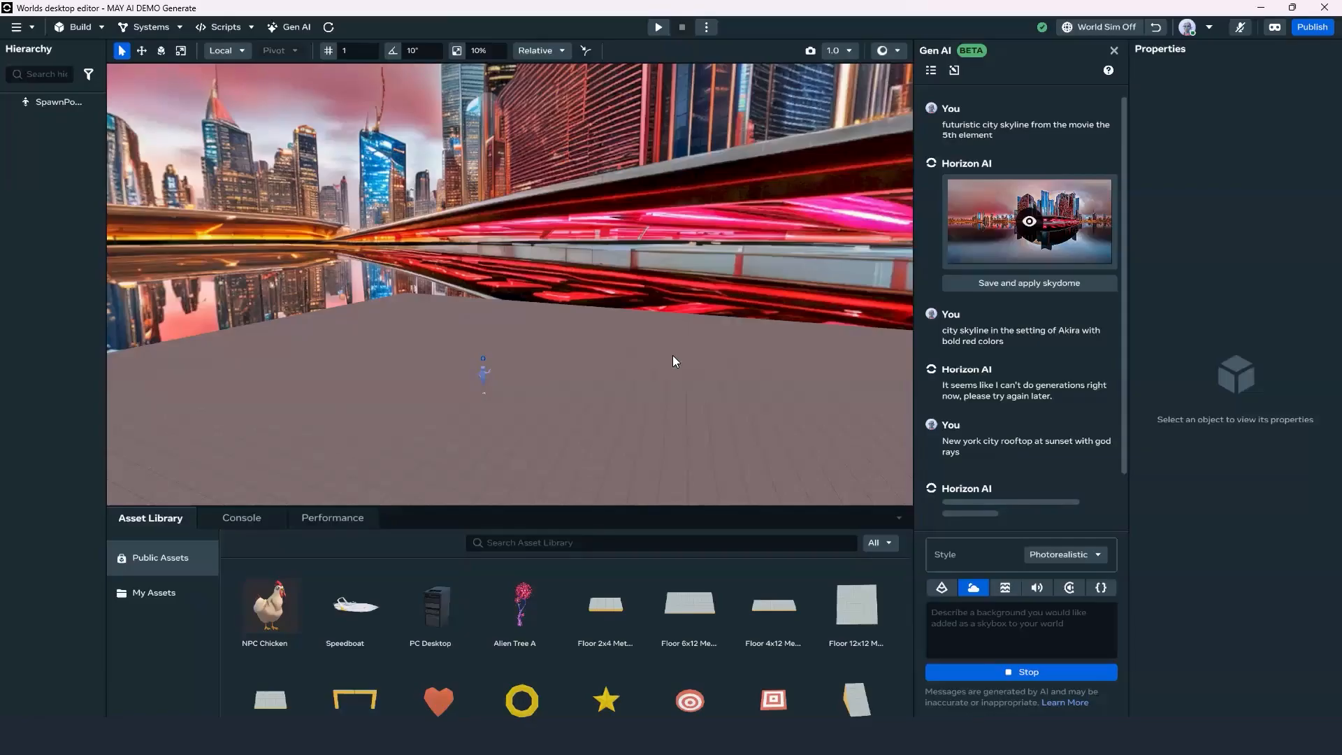
right_click_drag(535, 331, 518, 287)
right_click_drag(548, 361, 594, 352)
right_click_drag(502, 340, 1017, 439)
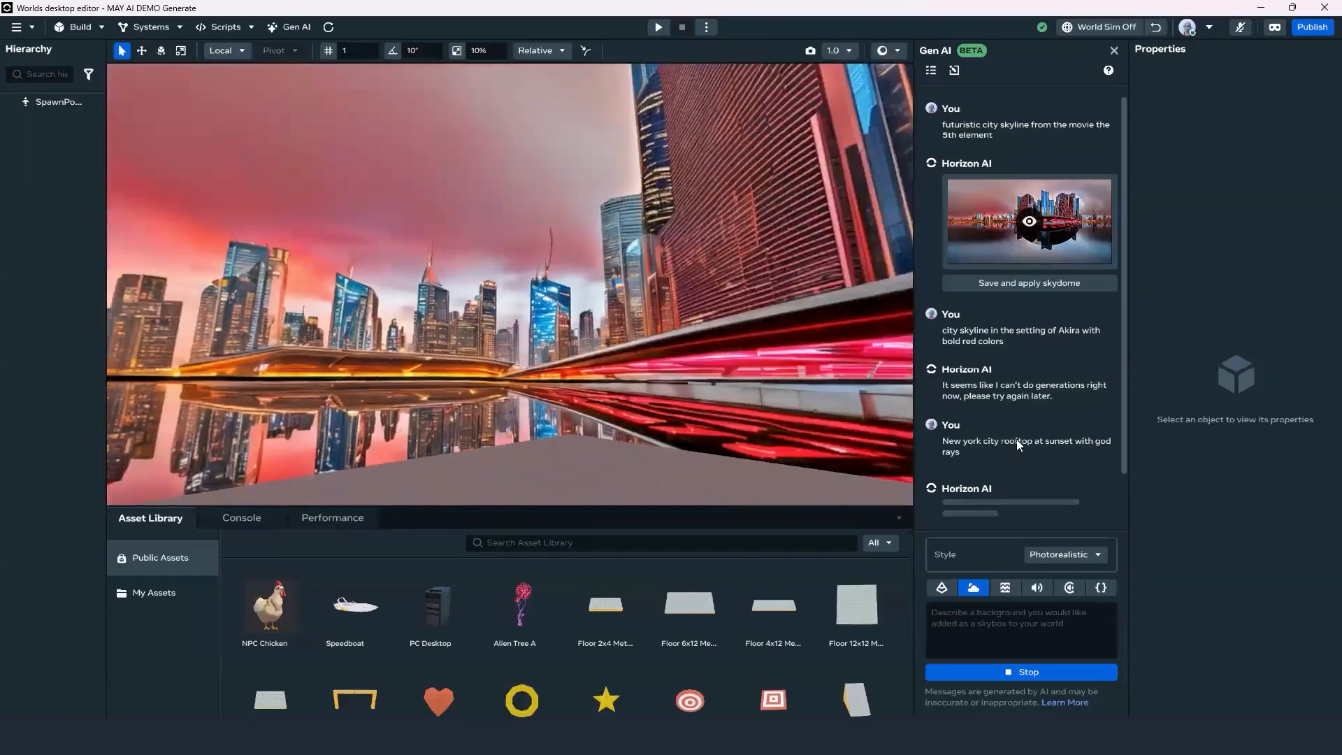
scroll(1020, 265, "up", 1)
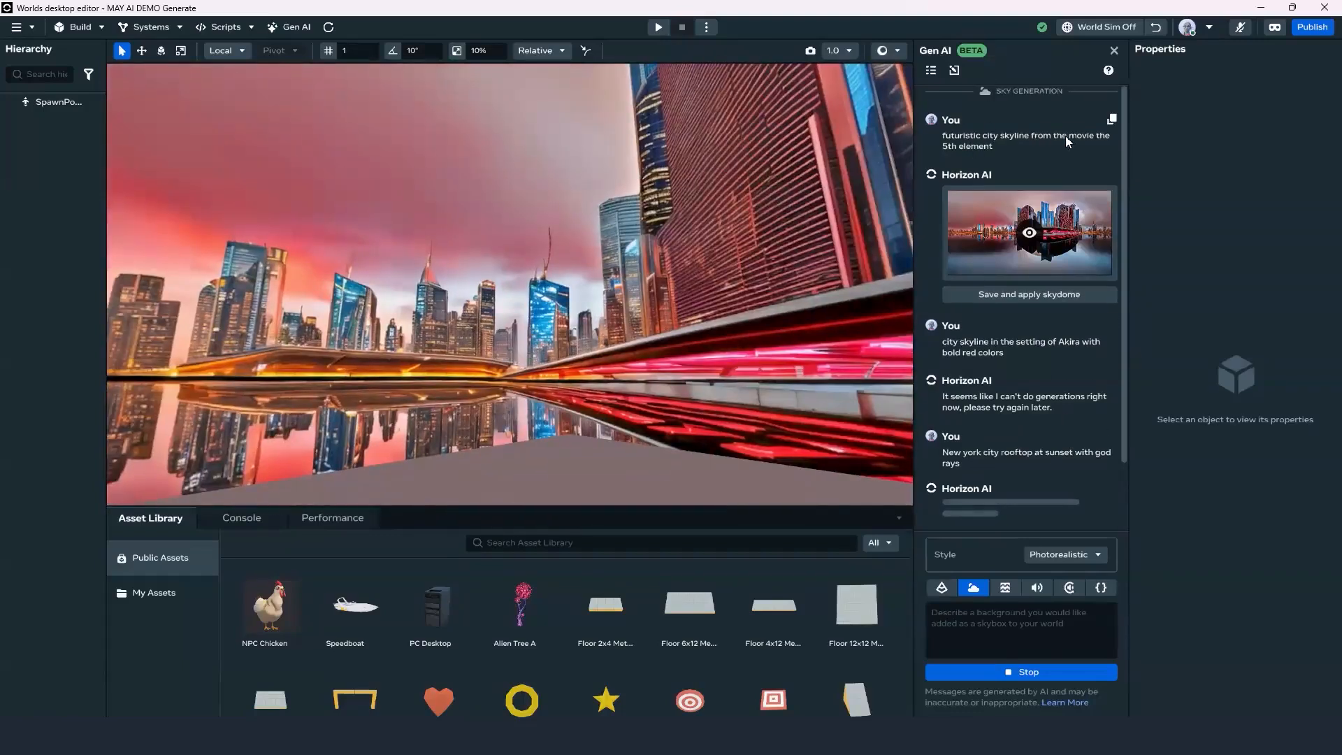
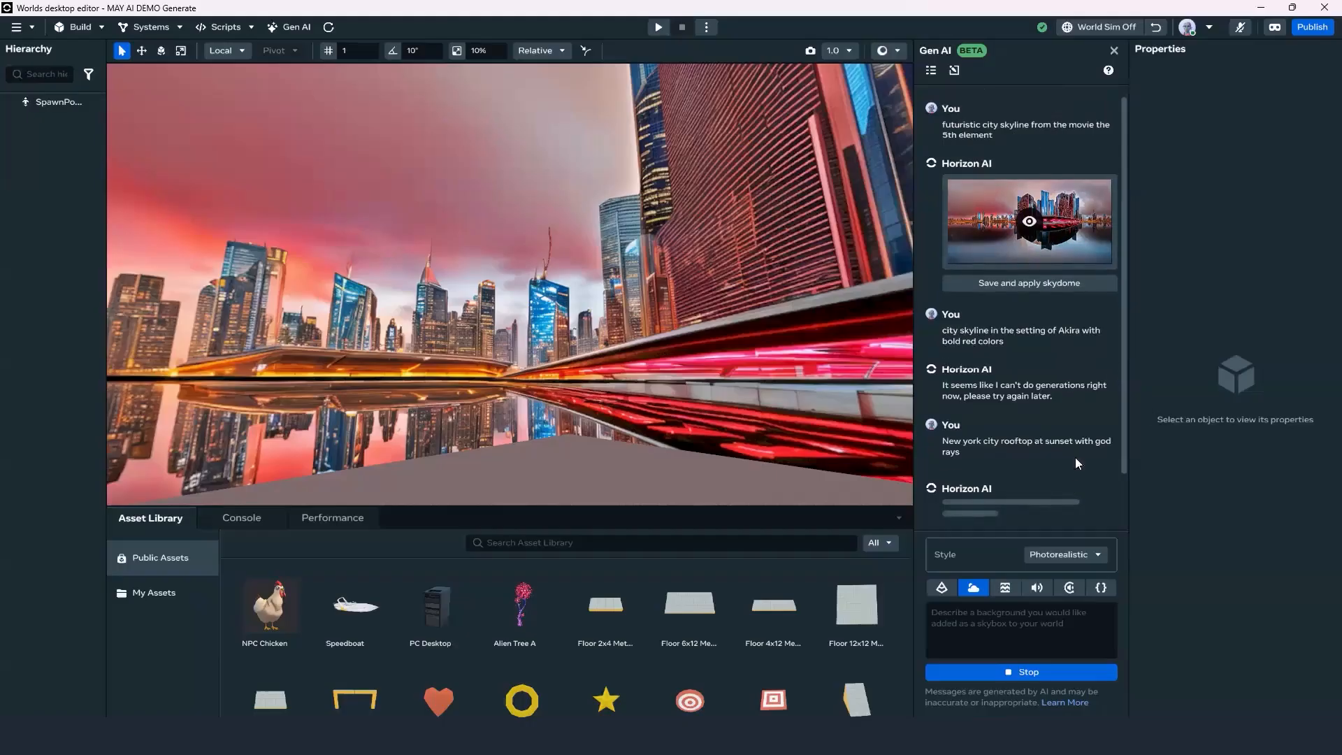
right_click_drag(647, 399, 718, 341)
middle_click_drag(717, 341, 666, 361)
right_click_drag(667, 361, 724, 372)
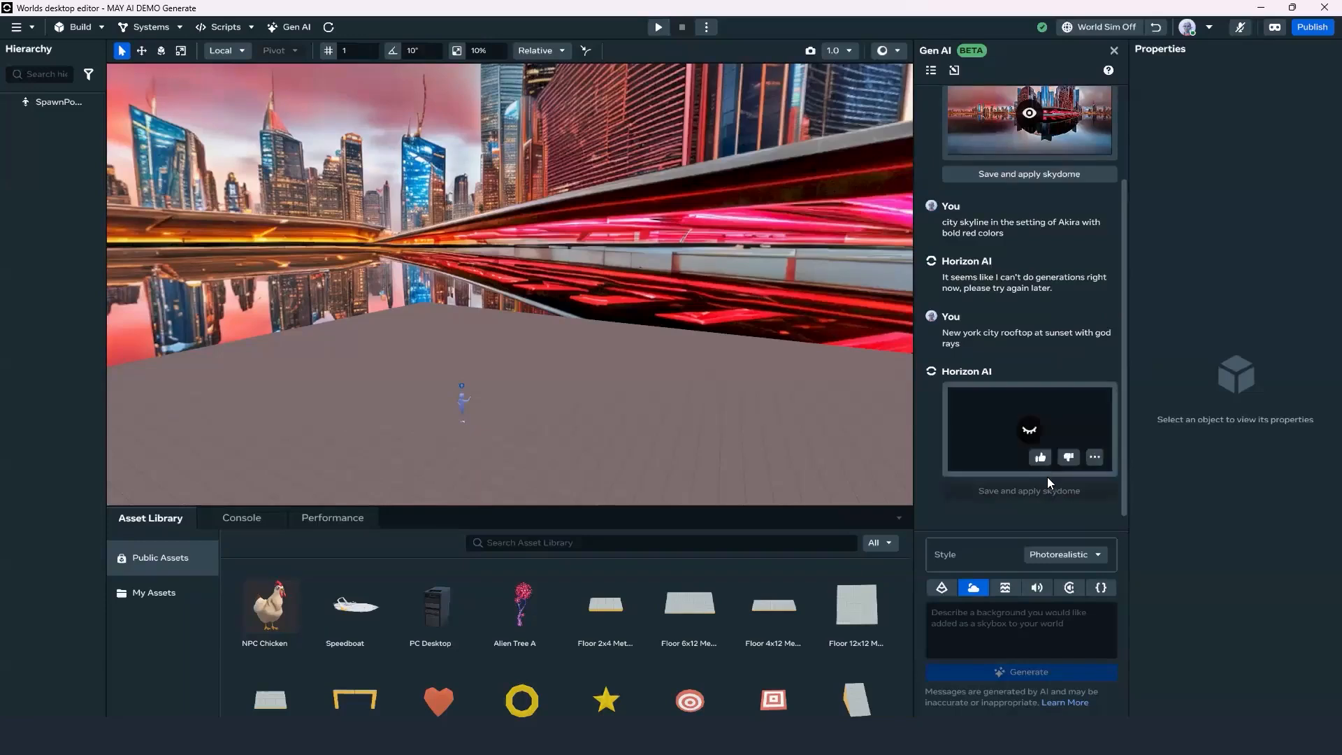
Preview the generated New York rooftop sky, save and apply it as the world's skydome, and look around it.
mouse_move(1032, 433)
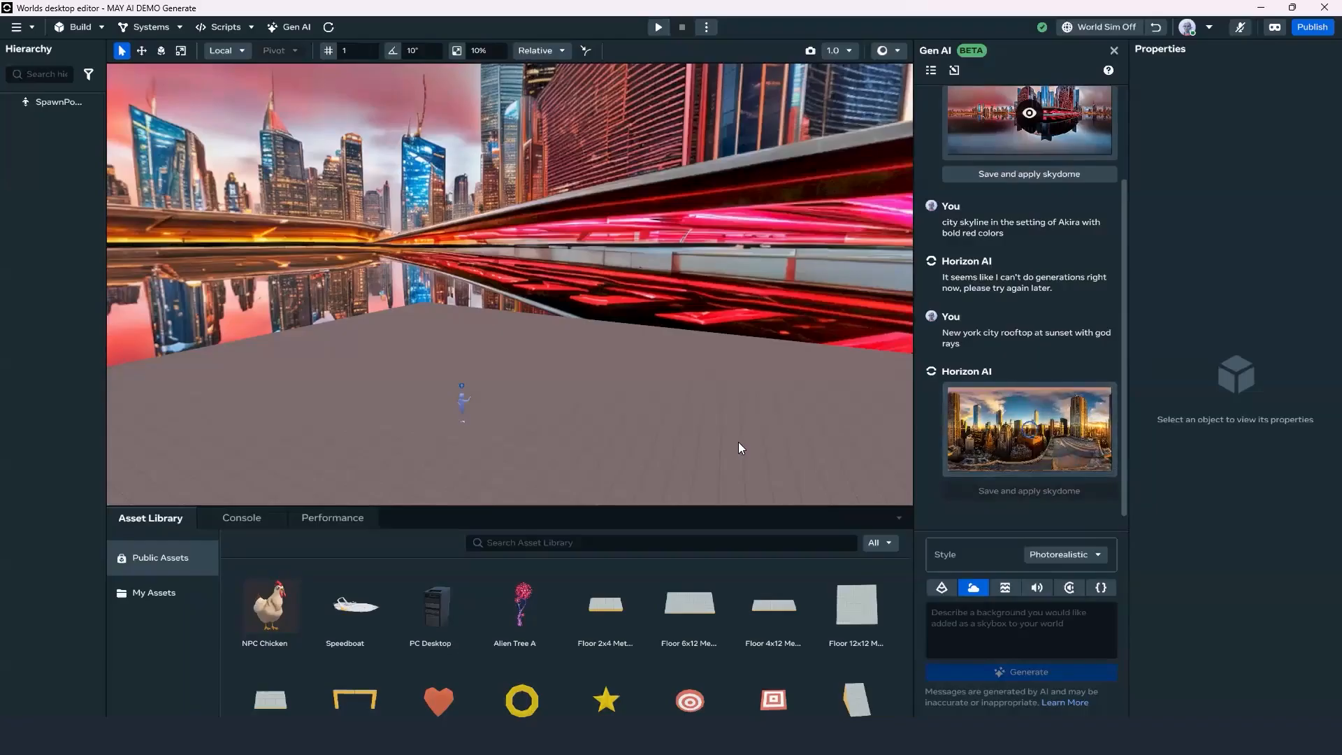
right_click_drag(747, 368, 653, 323)
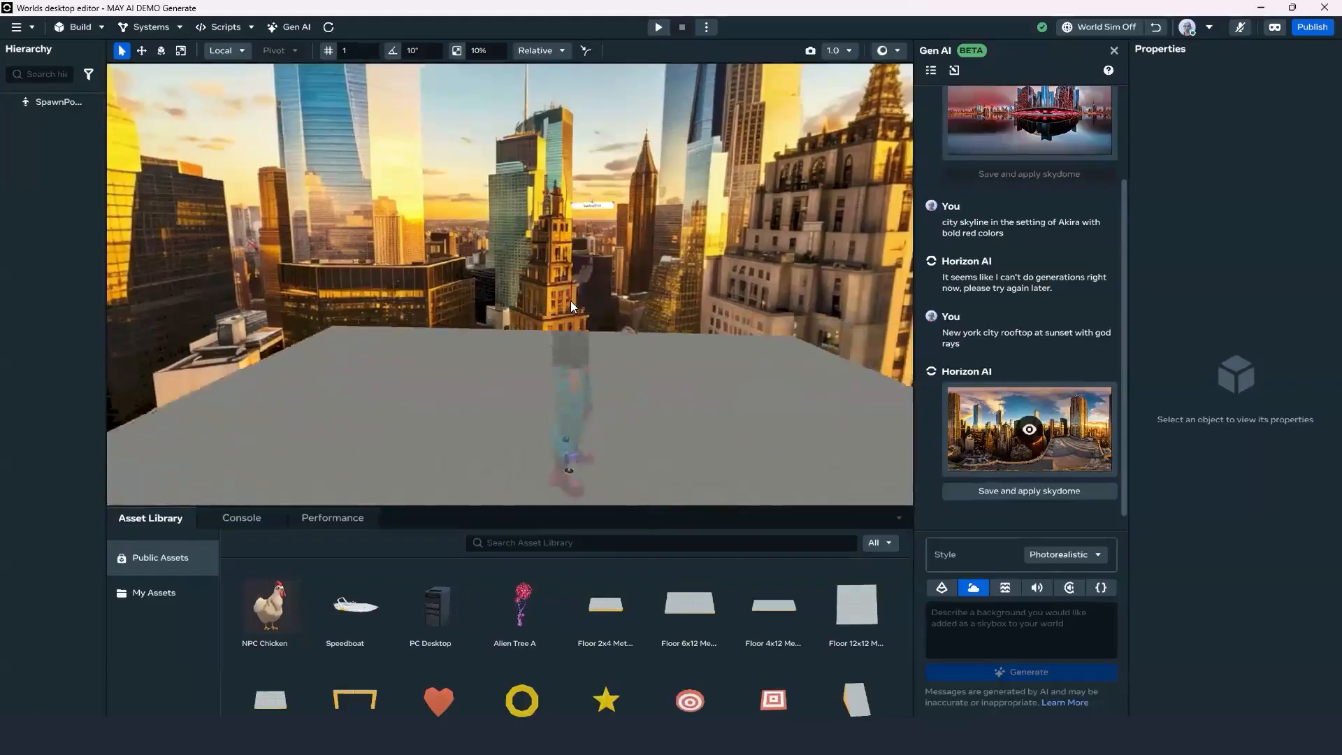
right_click_drag(728, 372, 1166, 483)
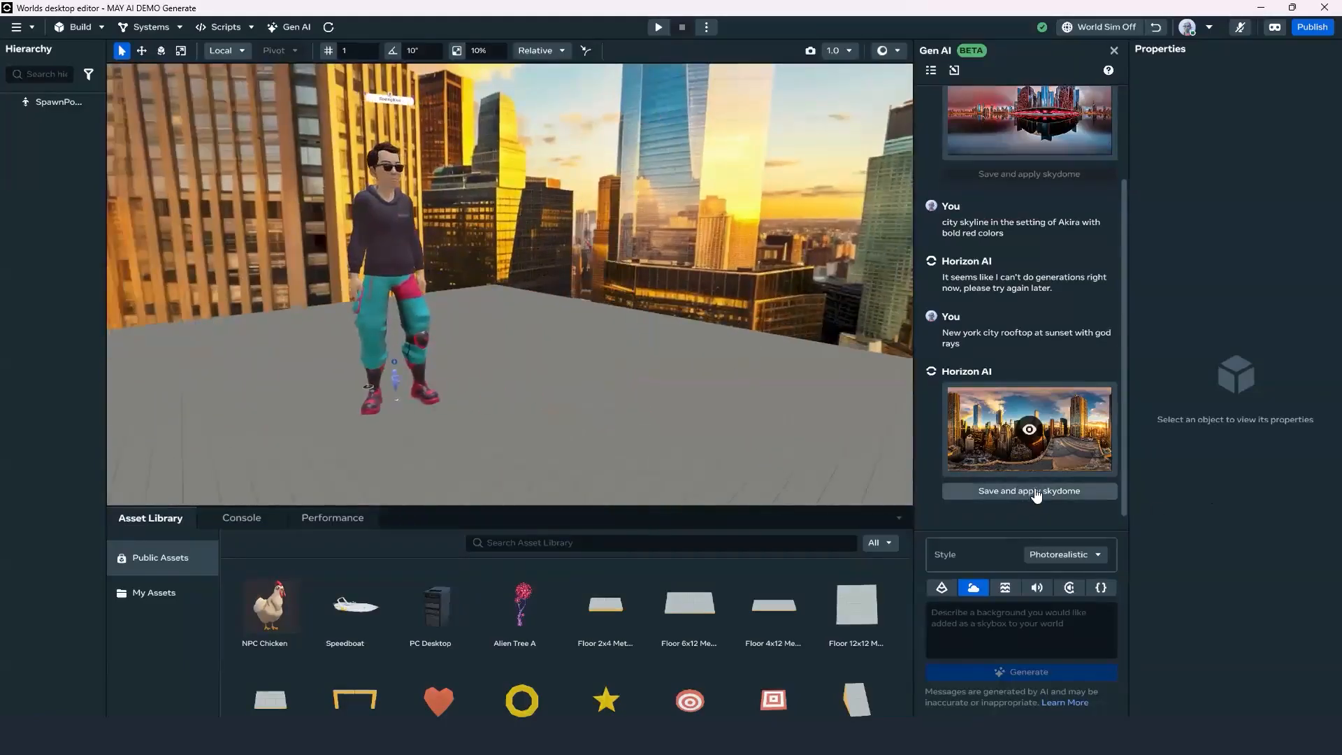
left_click(1004, 489)
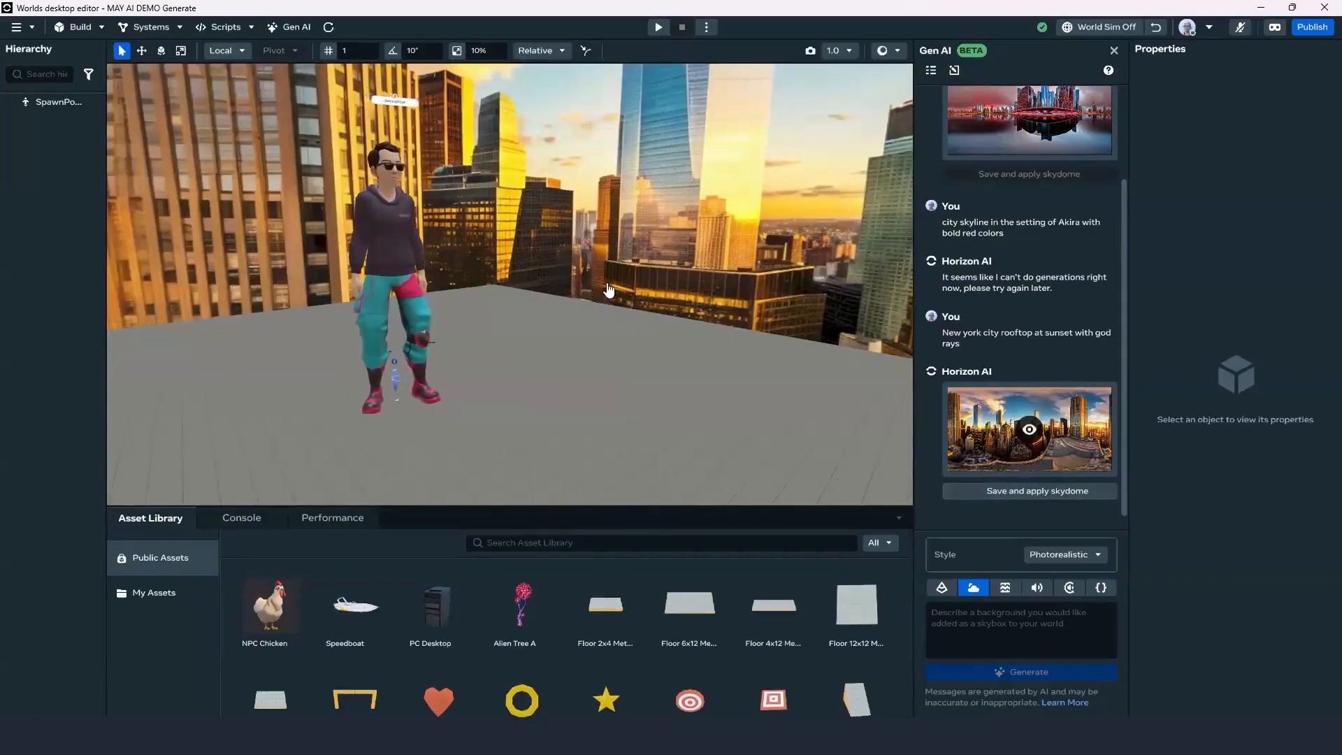
right_click_drag(450, 230, 384, 290)
right_click_drag(540, 345, 592, 346)
scroll(609, 345, "up", 1)
scroll(633, 394, "up", 2)
right_click_drag(439, 386, 329, 290)
right_click_drag(567, 345, 776, 366)
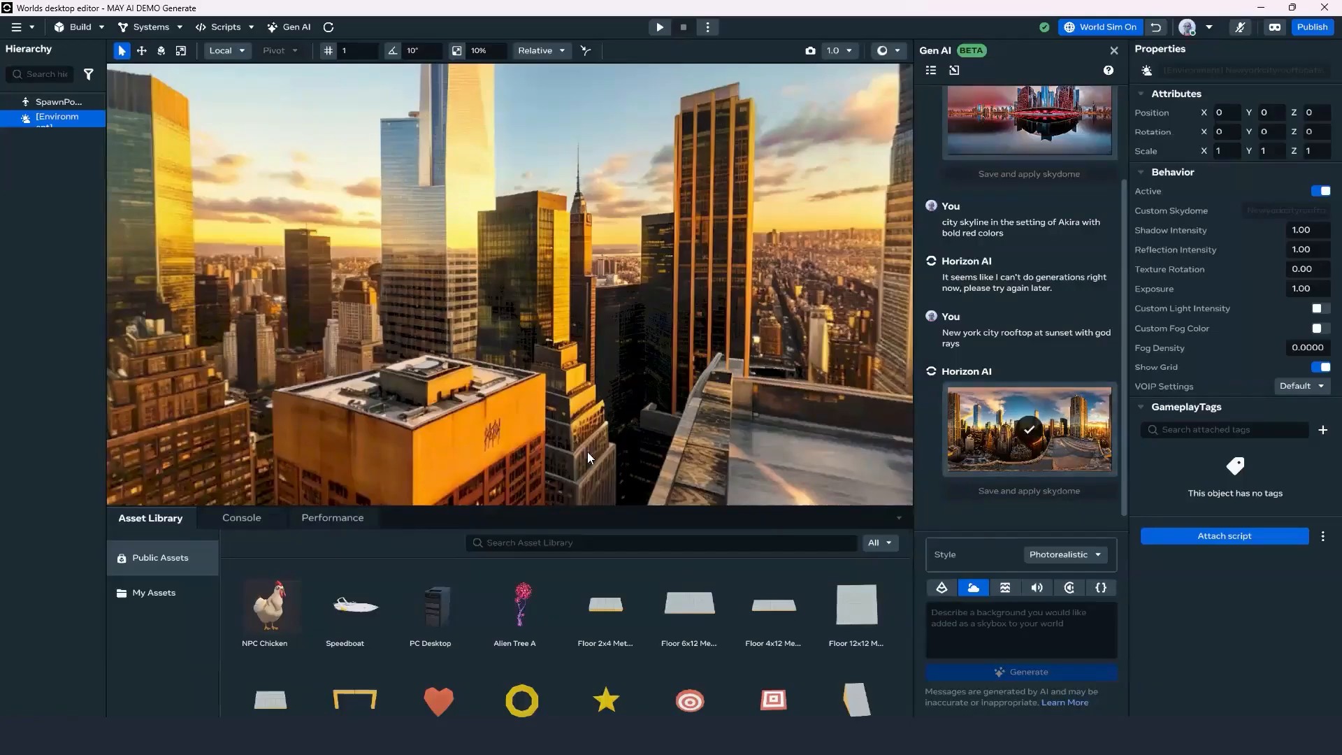
Raise the Environment gizmo above the spawn point to a Y position of 2.50.
right_click_drag(487, 488, 377, 295)
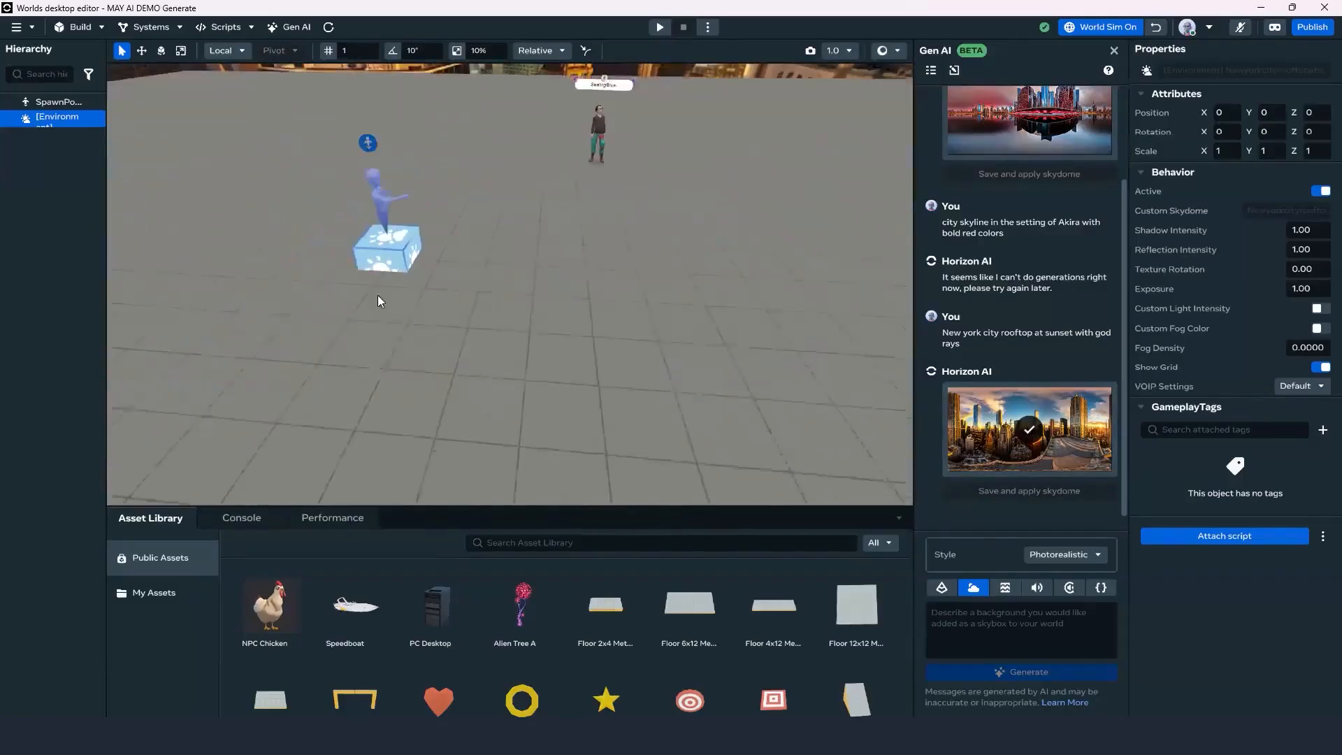
key("w")
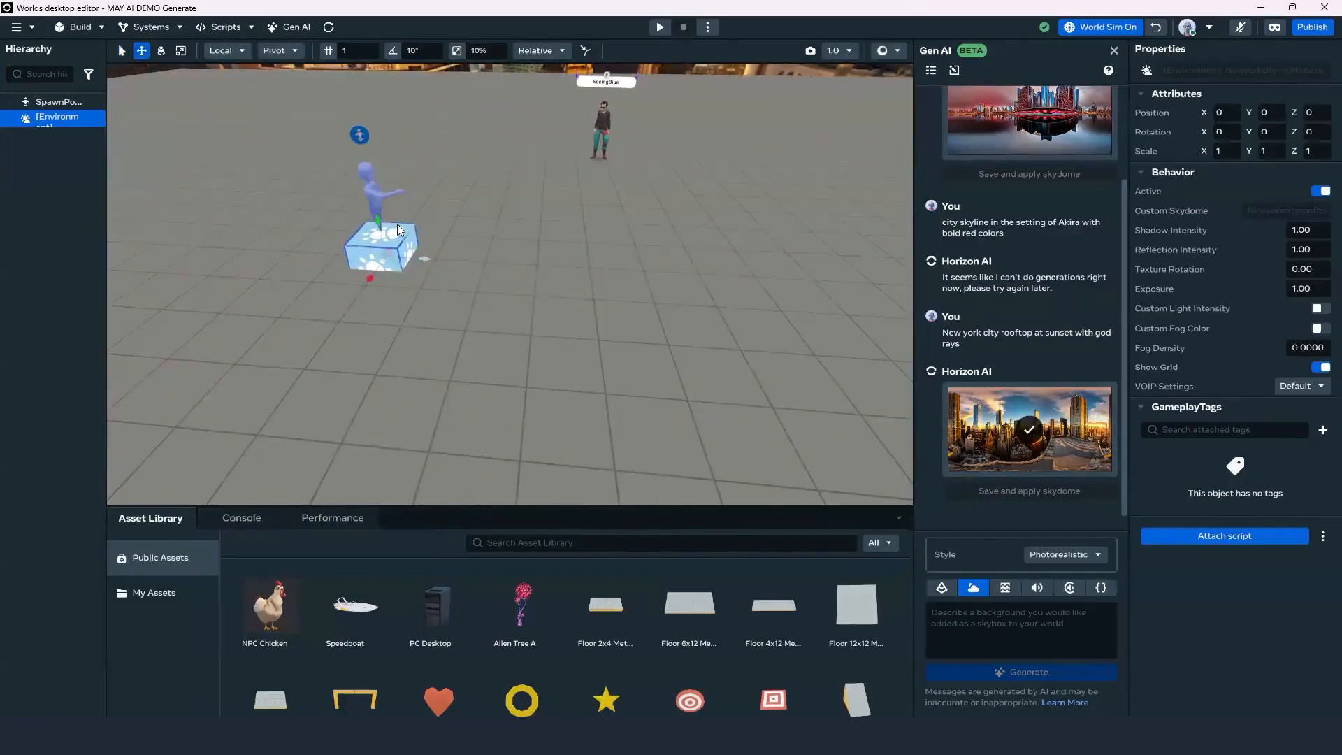
left_click_drag(377, 222, 360, 82)
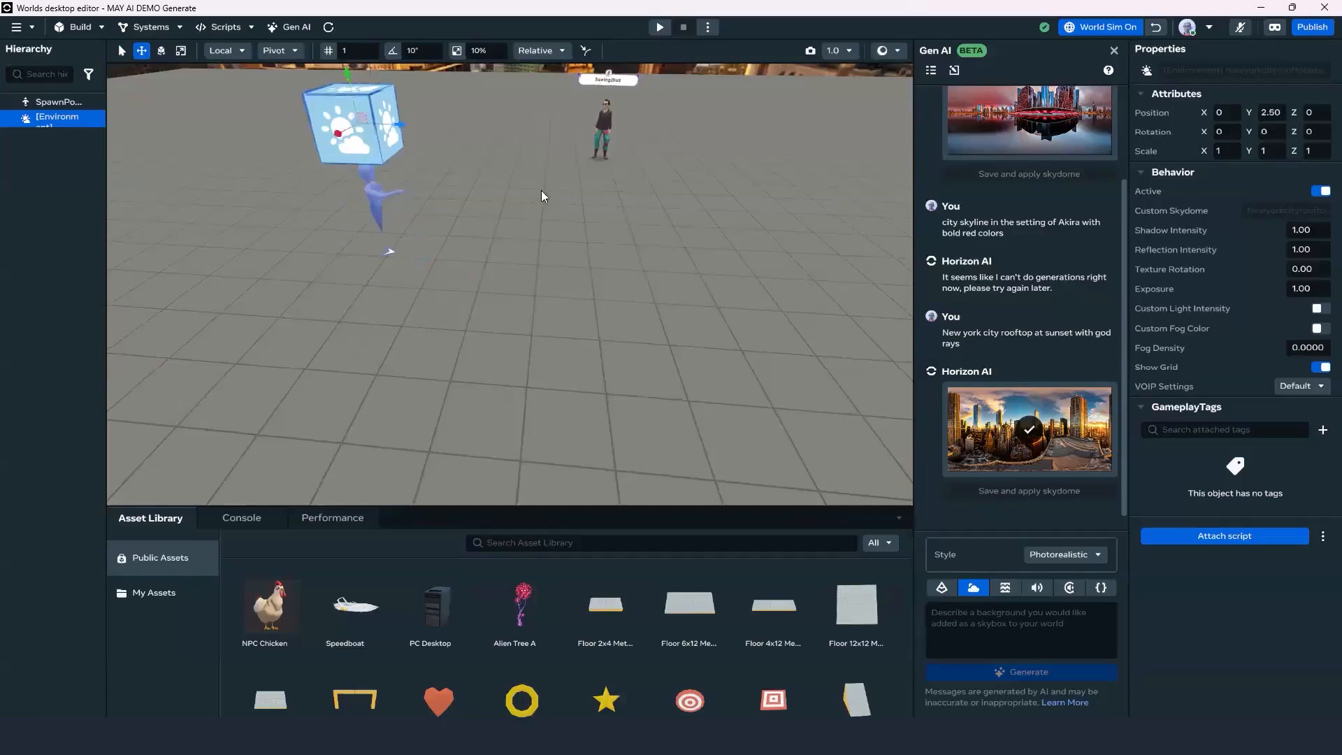
Turn off Show Grid for the Environment gizmo, deselect it and inspect the full New York skydome below the horizon.
right_click_drag(541, 190, 495, 130)
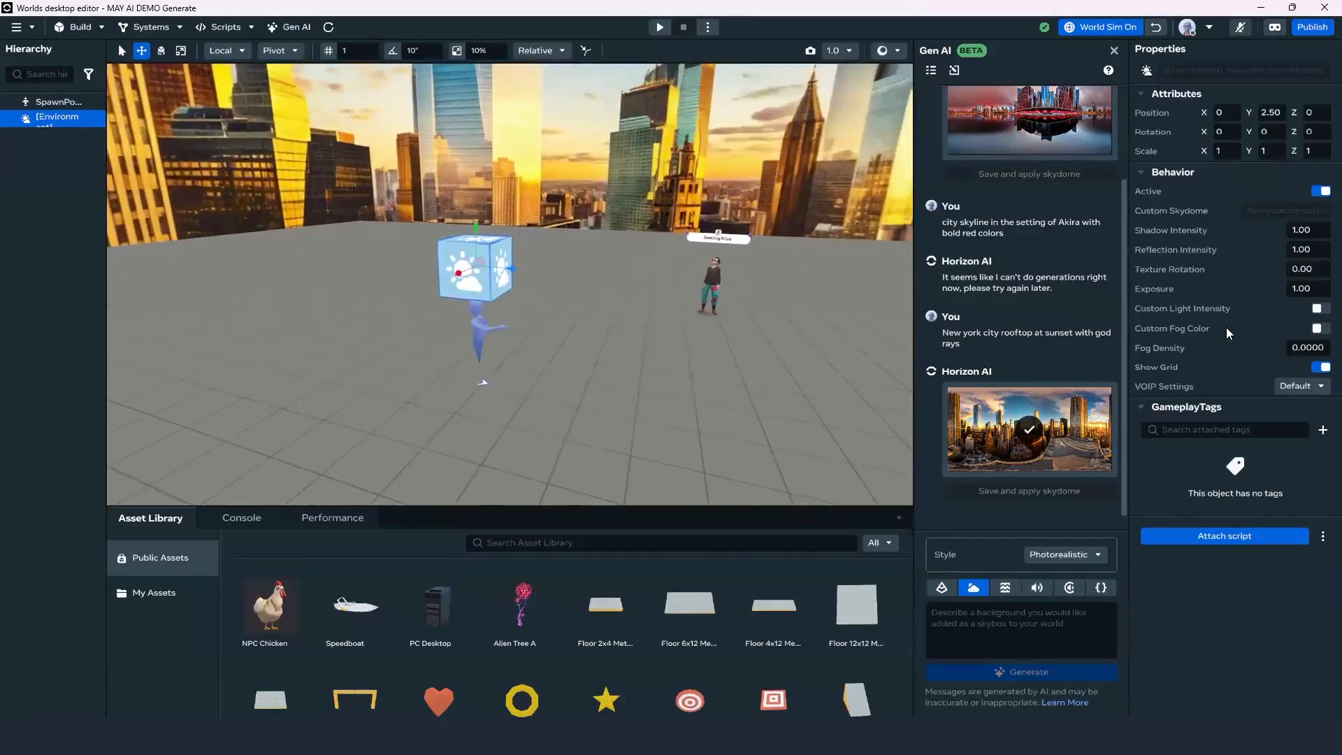
left_click(1320, 367)
scroll(631, 316, "down", 5)
right_click_drag(631, 316, 459, 223)
scroll(490, 232, "down", 3)
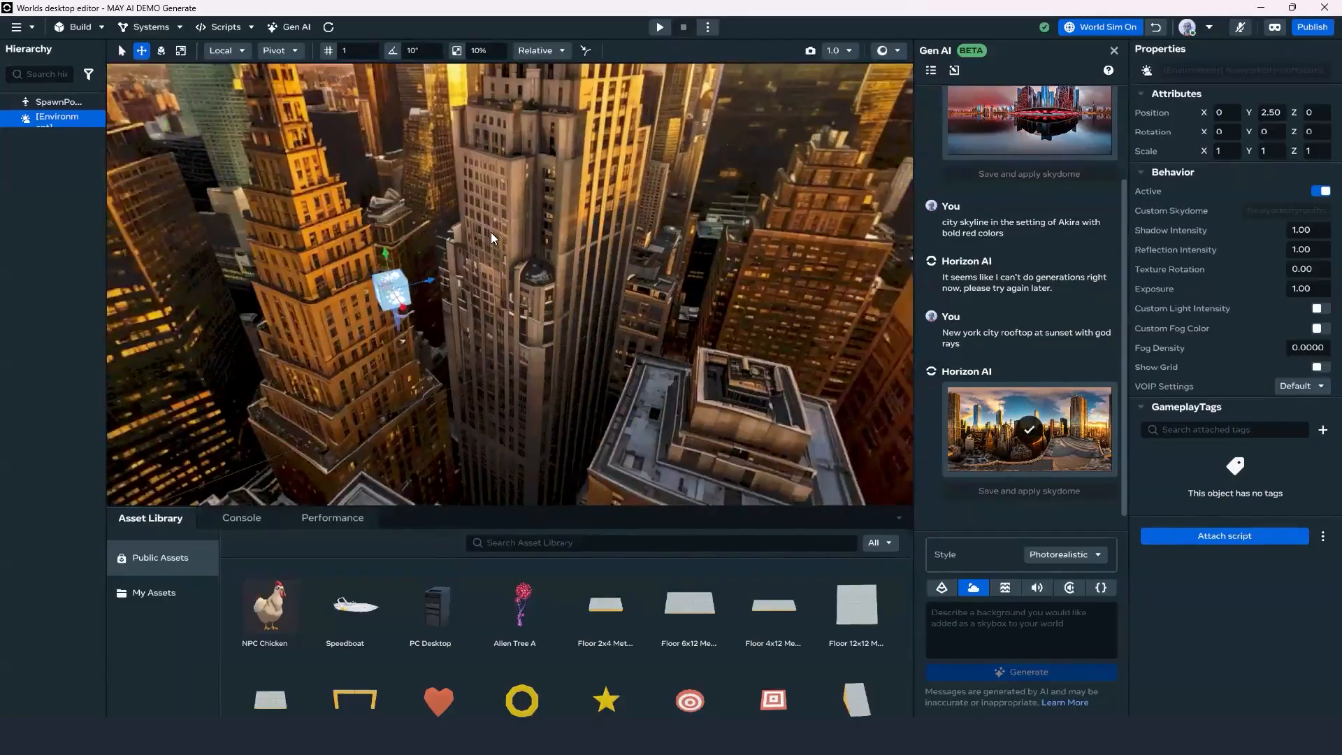
left_click(504, 237)
scroll(505, 235, "down", 3)
right_click_drag(566, 233, 613, 249)
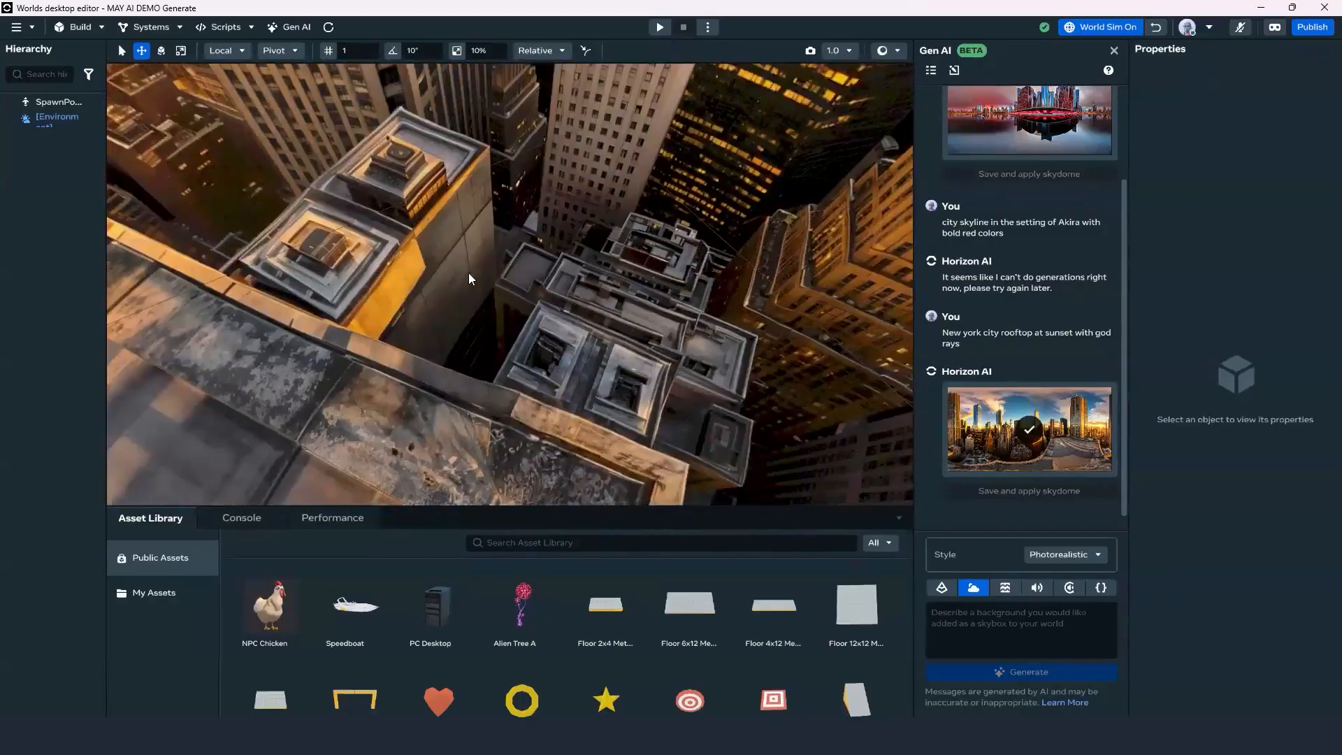
right_click_drag(540, 313, 571, 222)
Copy the earlier prompt "futuristic city skyline from the movie the 5th element" and paste it as the new sky description.
scroll(1024, 311, "up", 2)
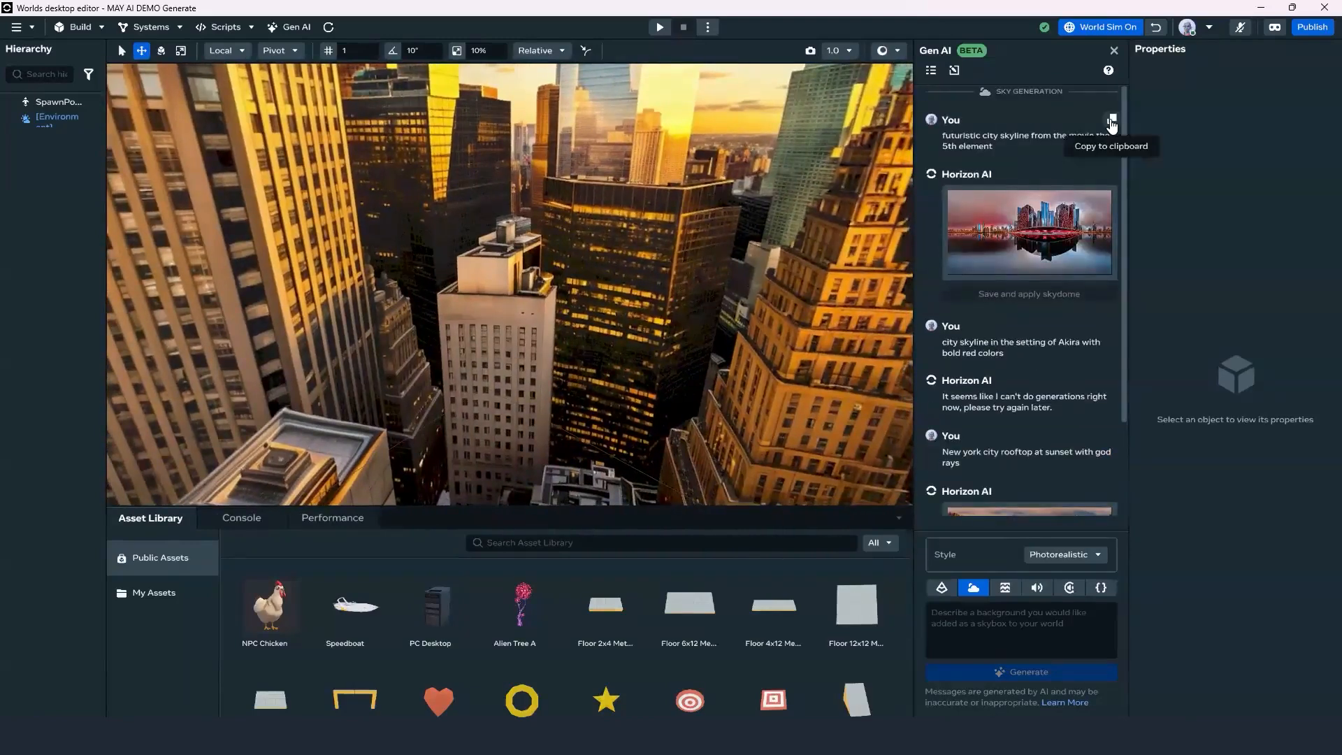
left_click(1112, 122)
scroll(1045, 341, "down", 2)
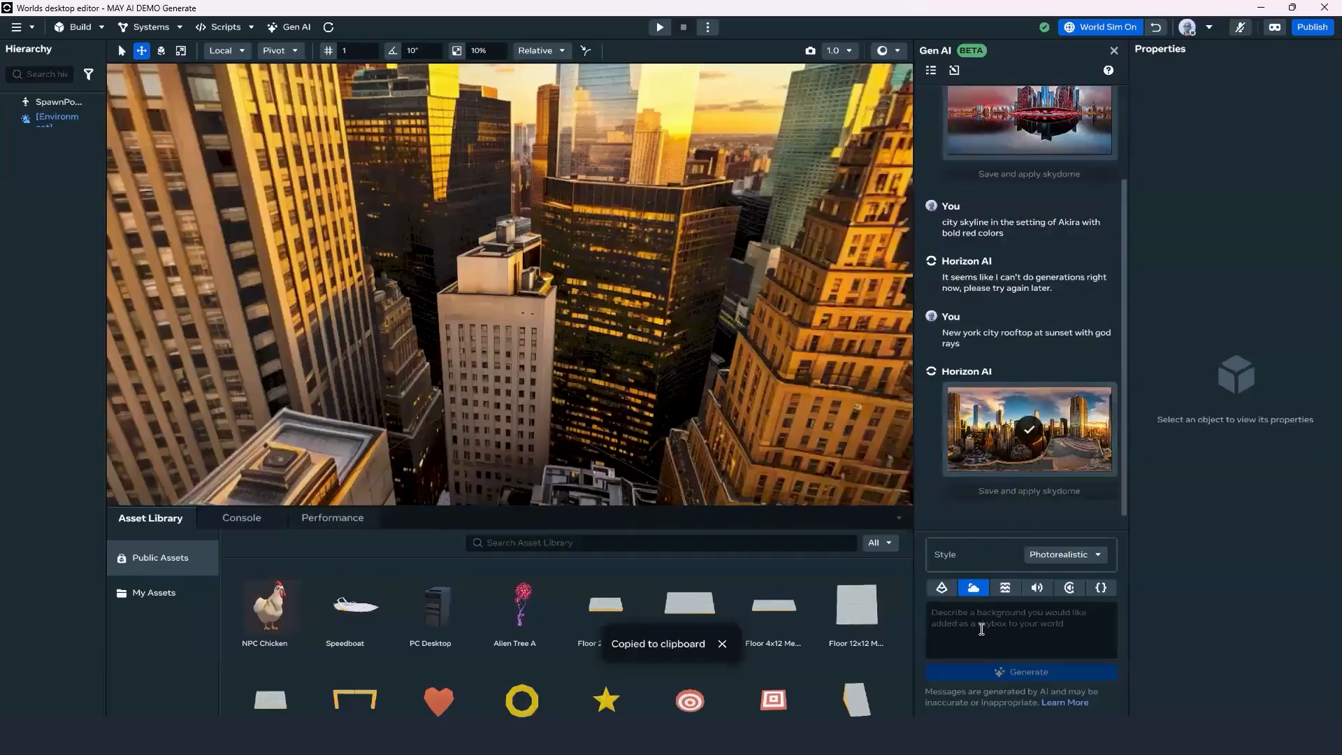
left_click(982, 627)
key("ctrl+v")
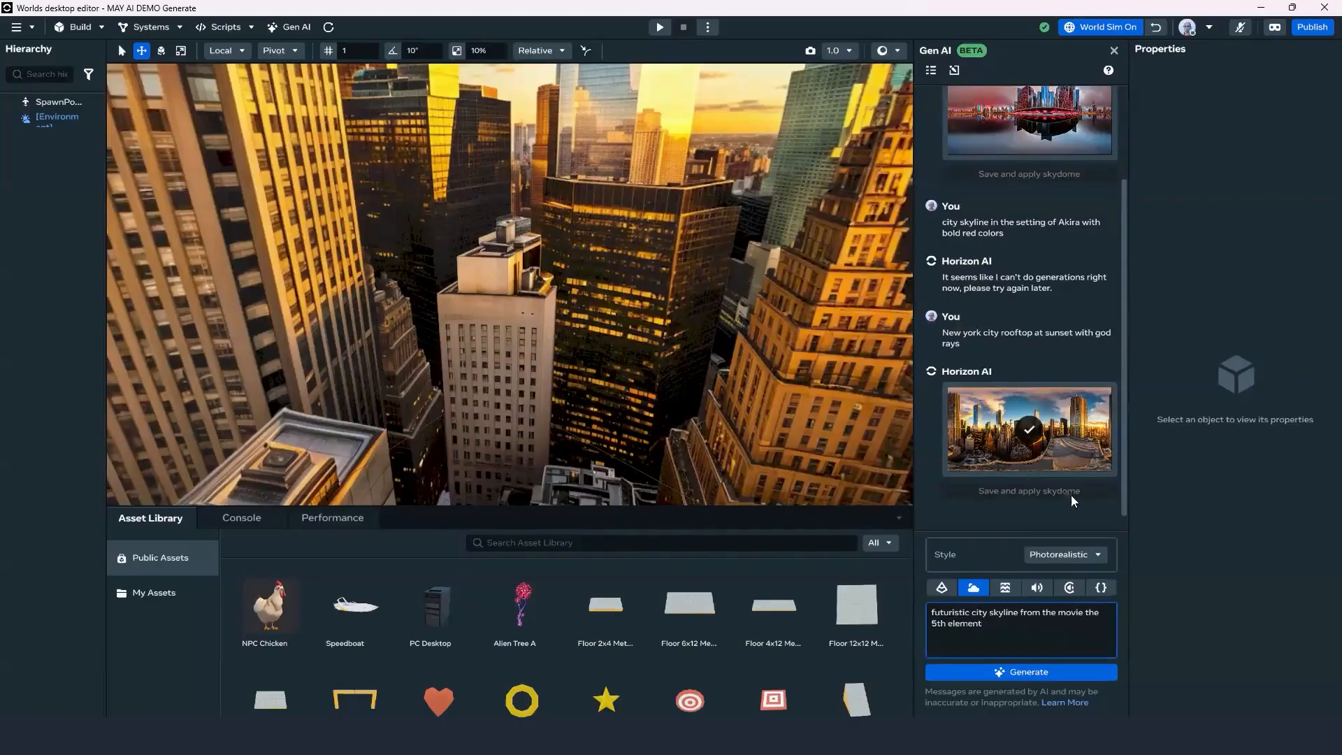
scroll(1040, 422, "up", 2)
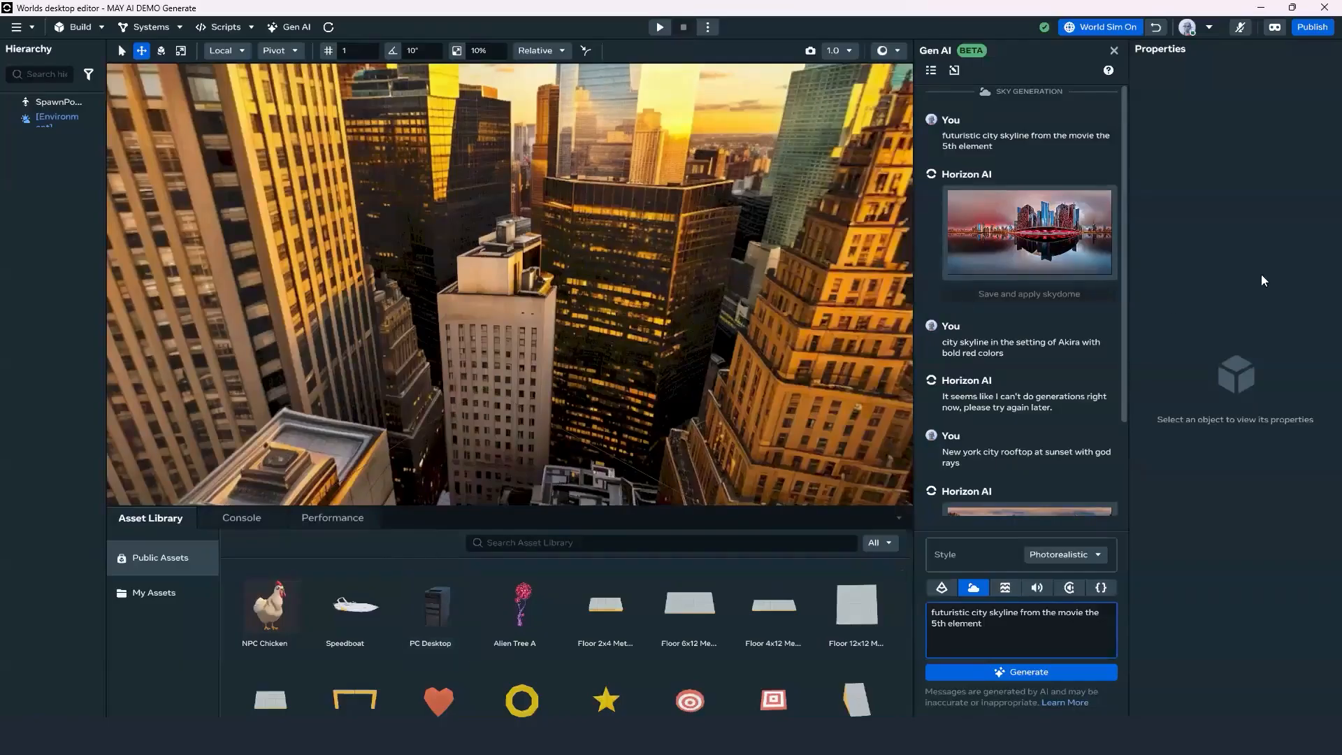
scroll(1056, 395, "down", 2)
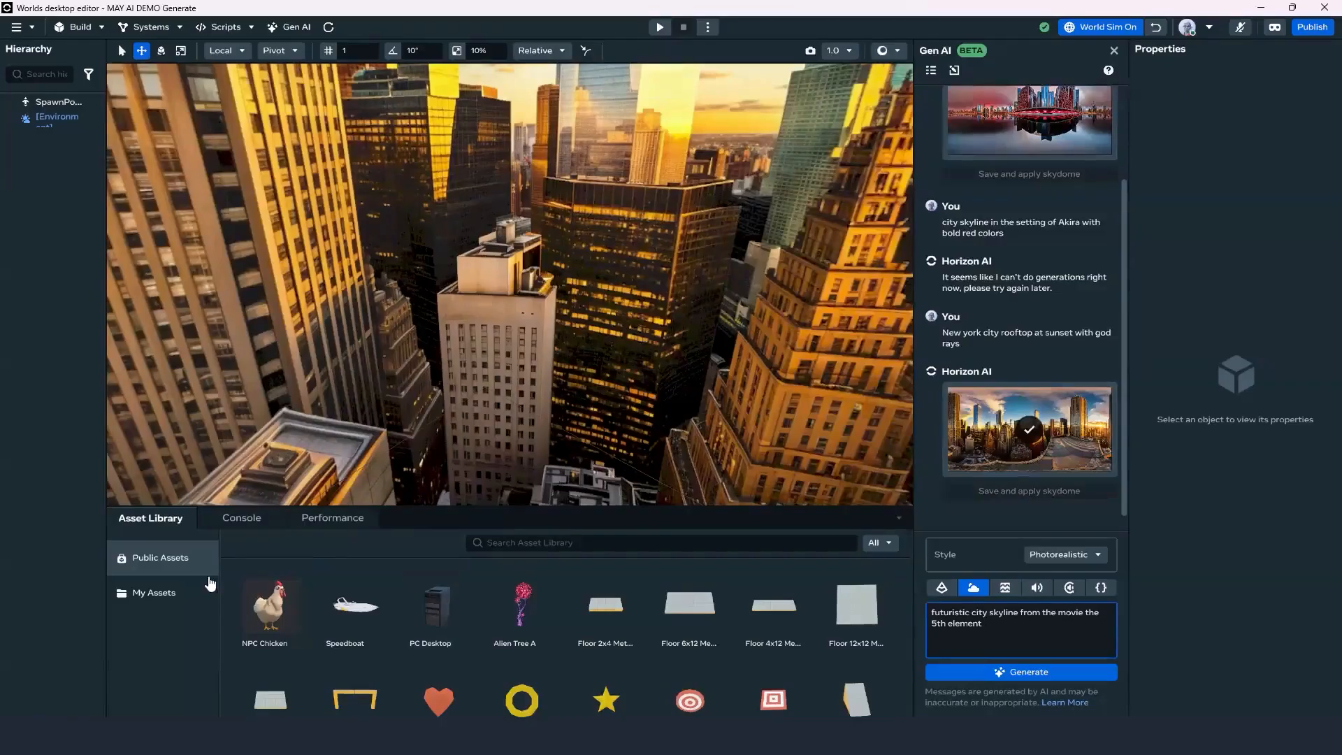
Look through the Gen AI Assets folder, view the details of the saved New York skydome, and return to the My Assets folder.
left_click(151, 595)
left_click(314, 610)
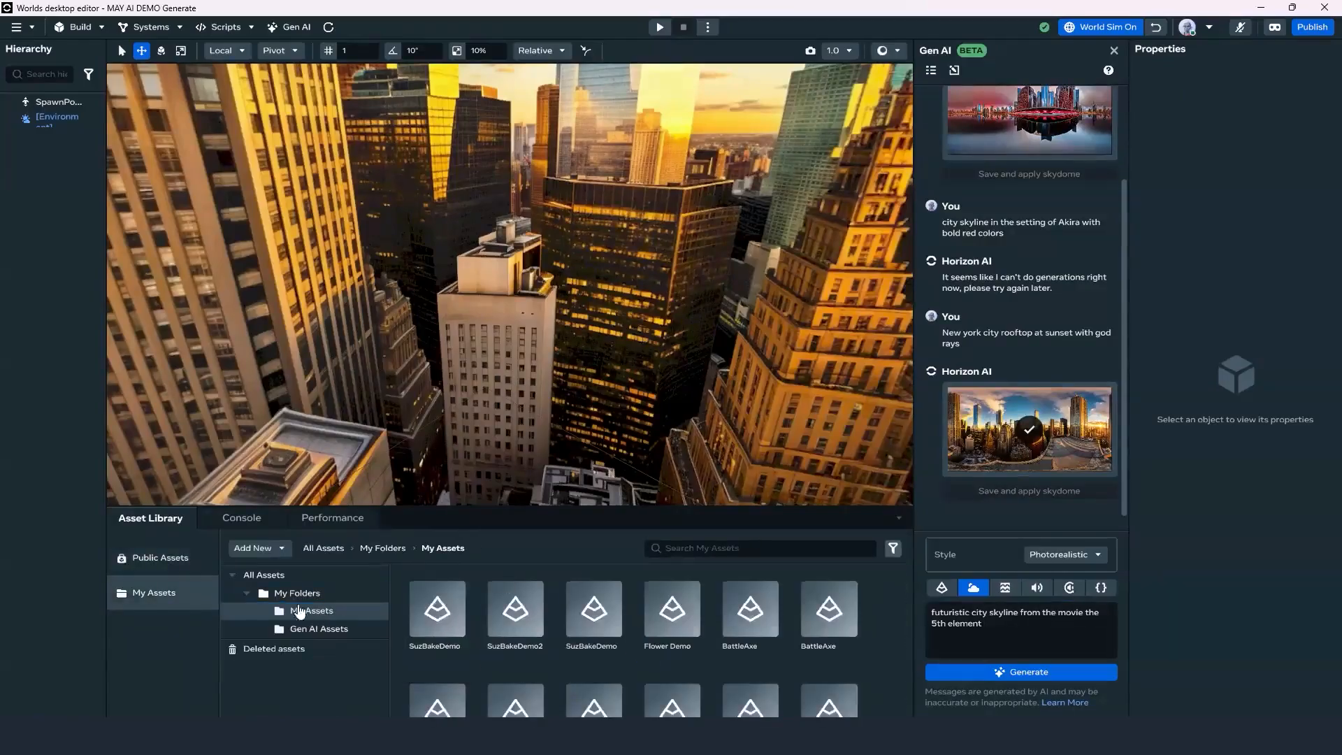
left_click(318, 628)
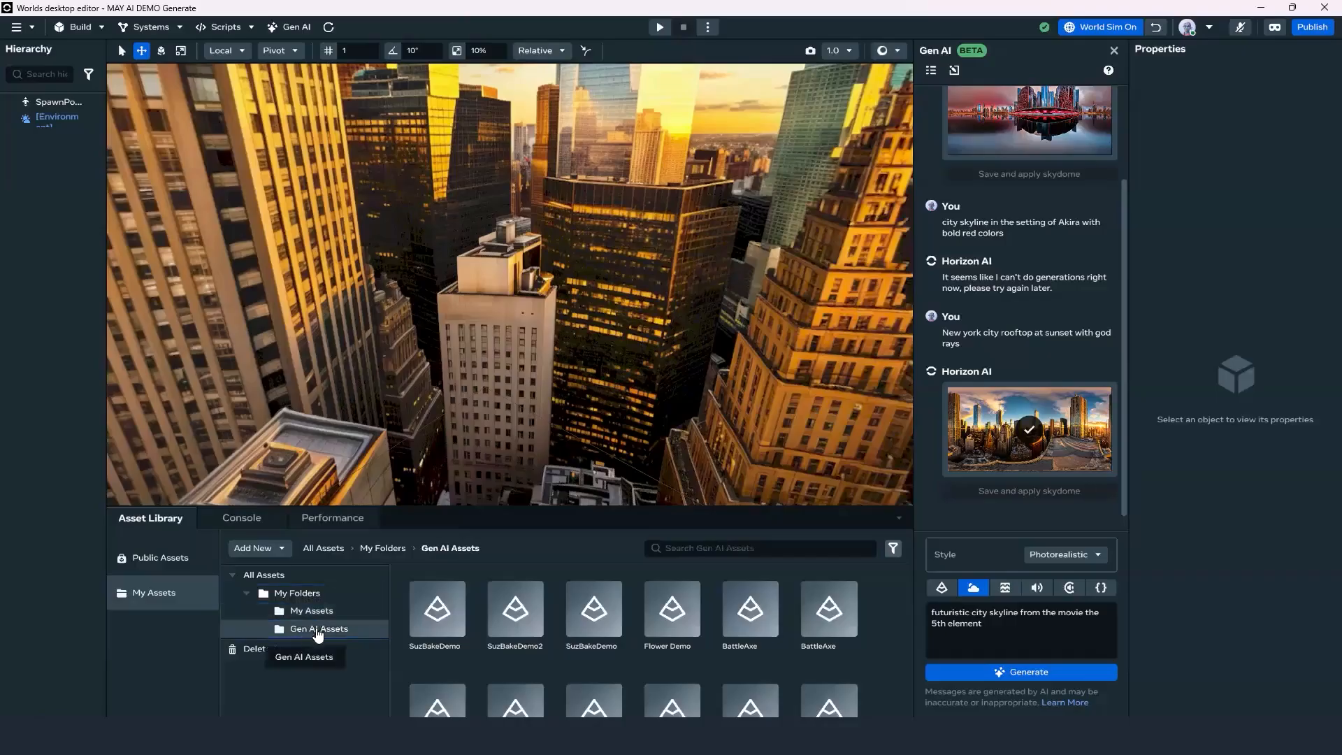
left_click(435, 621)
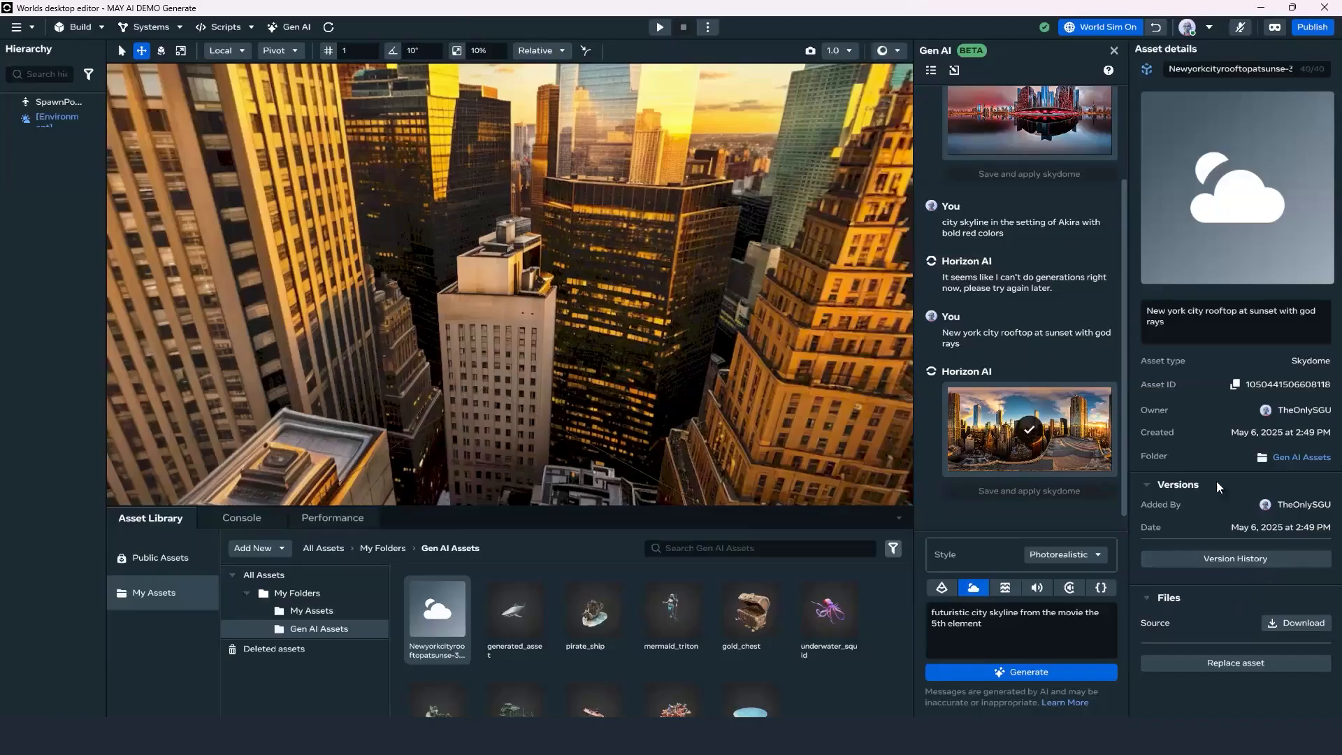
left_click(310, 613)
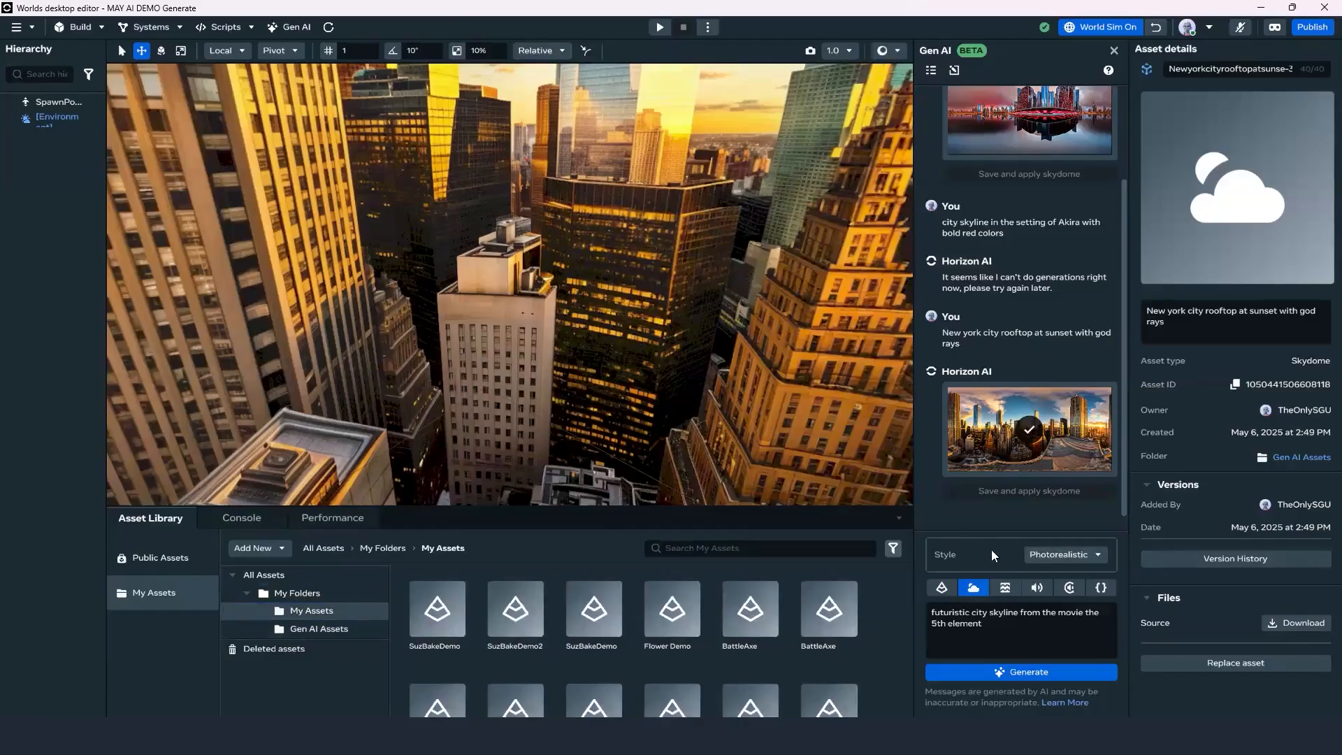
Add "rooftop pov" to the end of the futuristic skyline prompt and generate the sky in the Photorealistic style.
left_click(1010, 626)
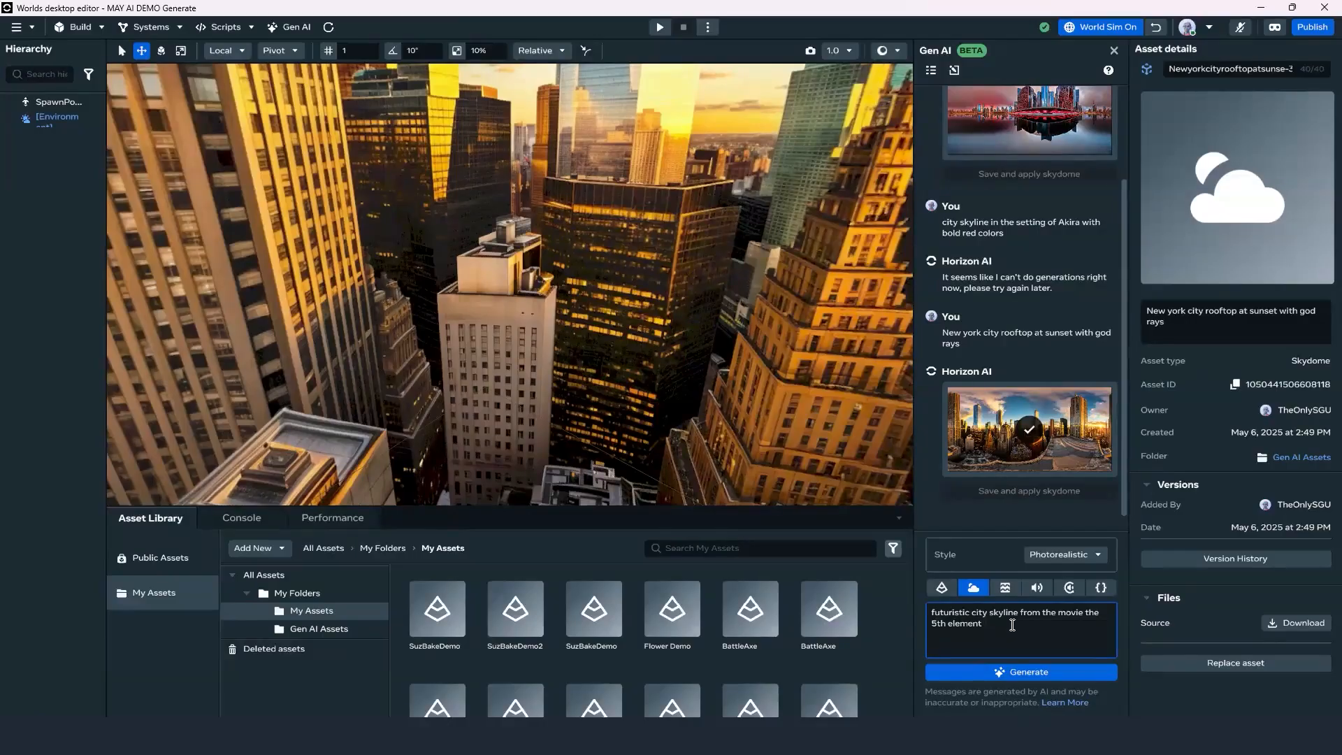
type("rooftop elevation")
double_click(1019, 623)
type("pov")
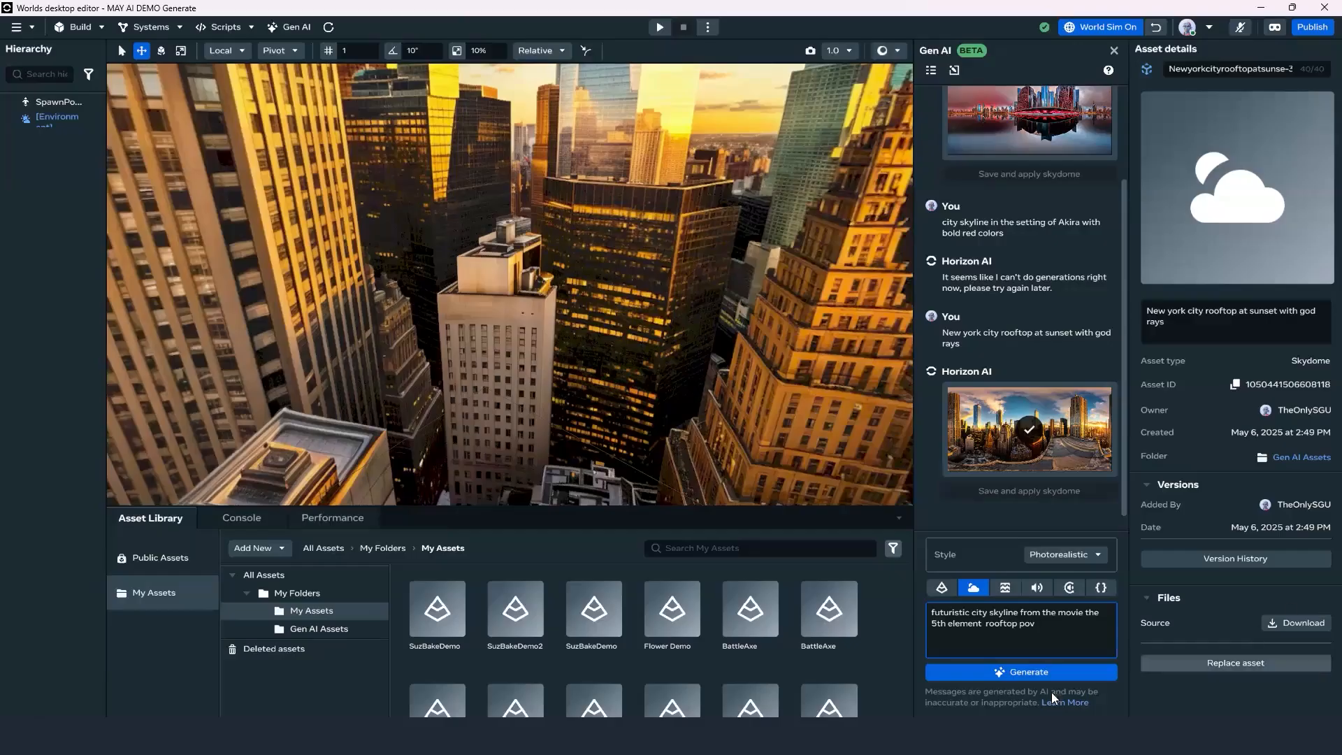
left_click(1039, 675)
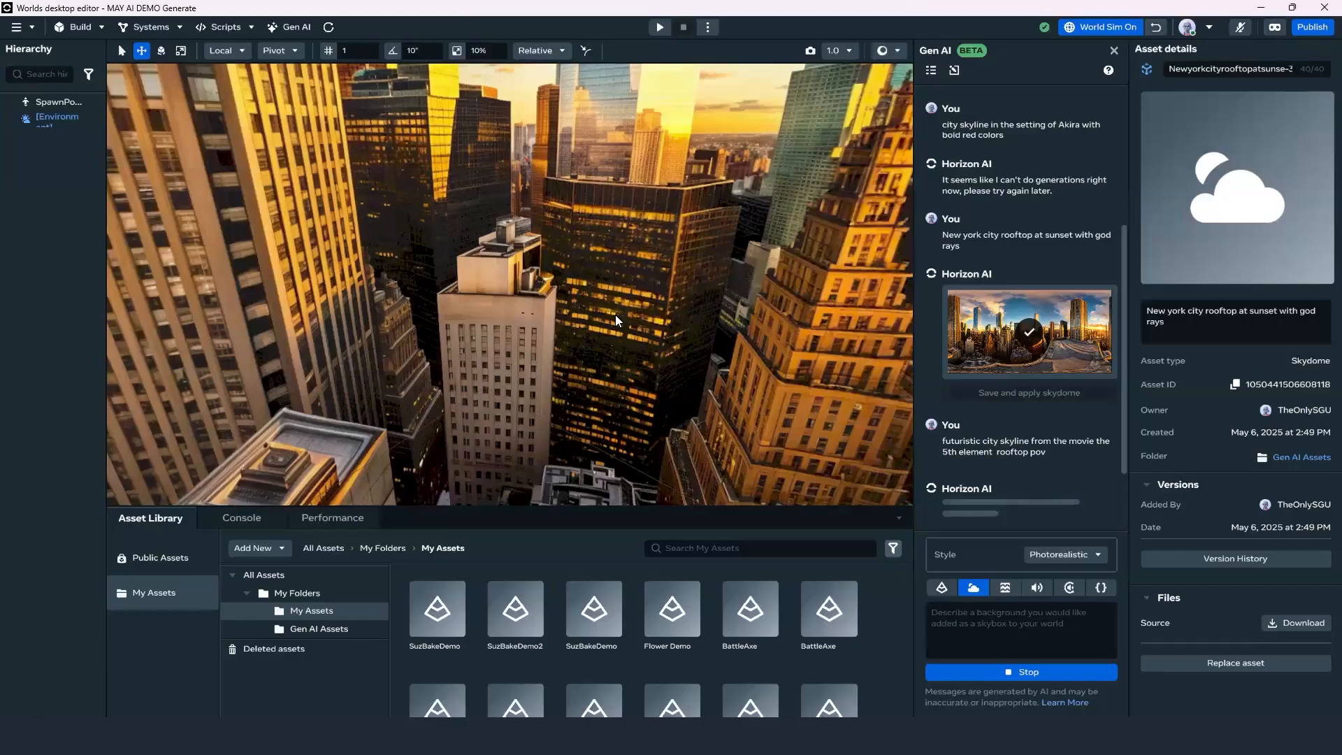
Look around the New York sunset skydome and review the earlier sky prompts while the futuristic sky generates.
right_click_drag(707, 392, 1268, 330)
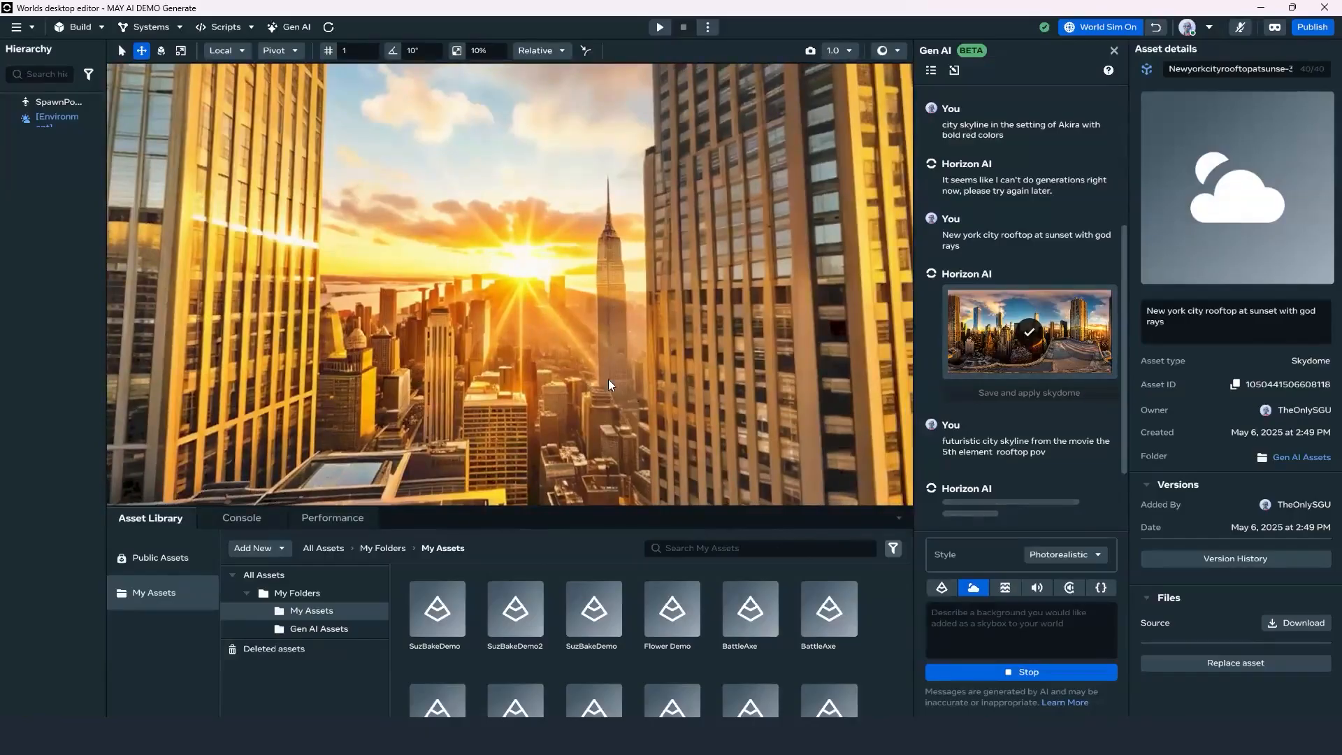
right_click_drag(618, 383, 1070, 445)
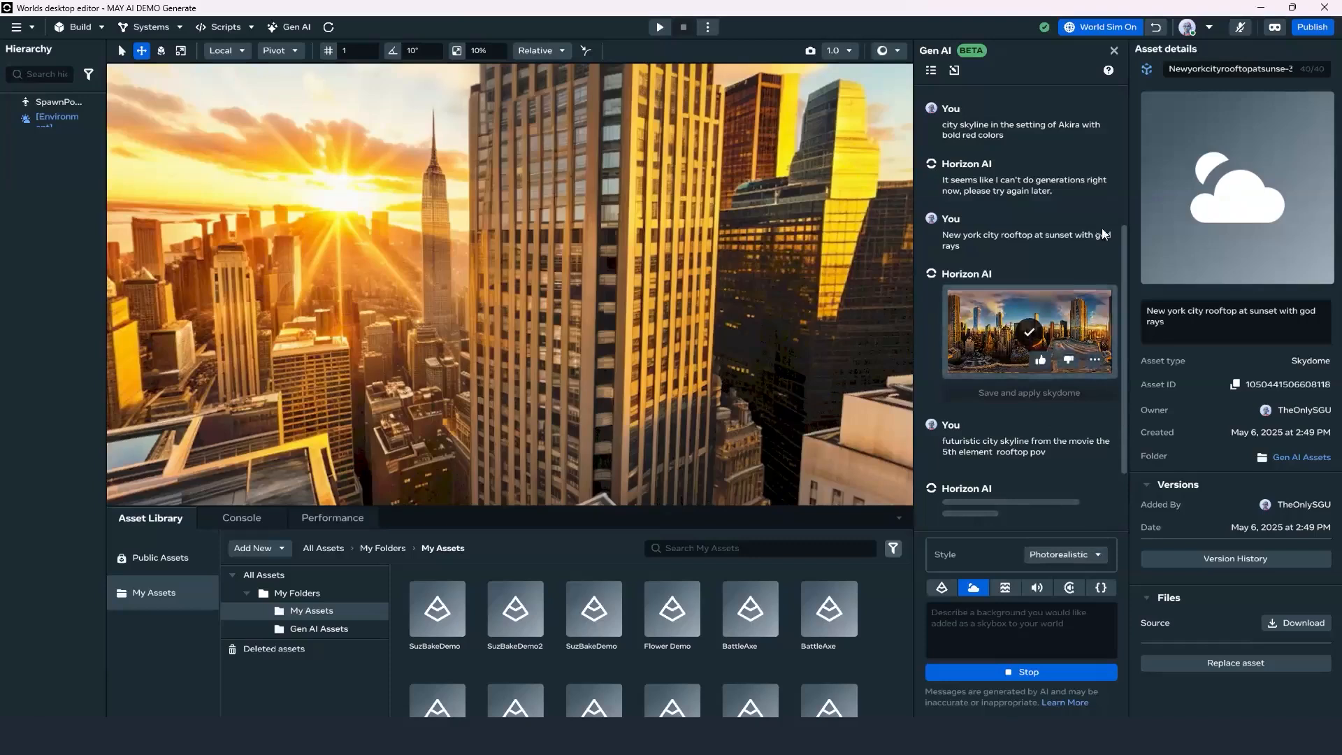
scroll(1031, 418, "up", 3)
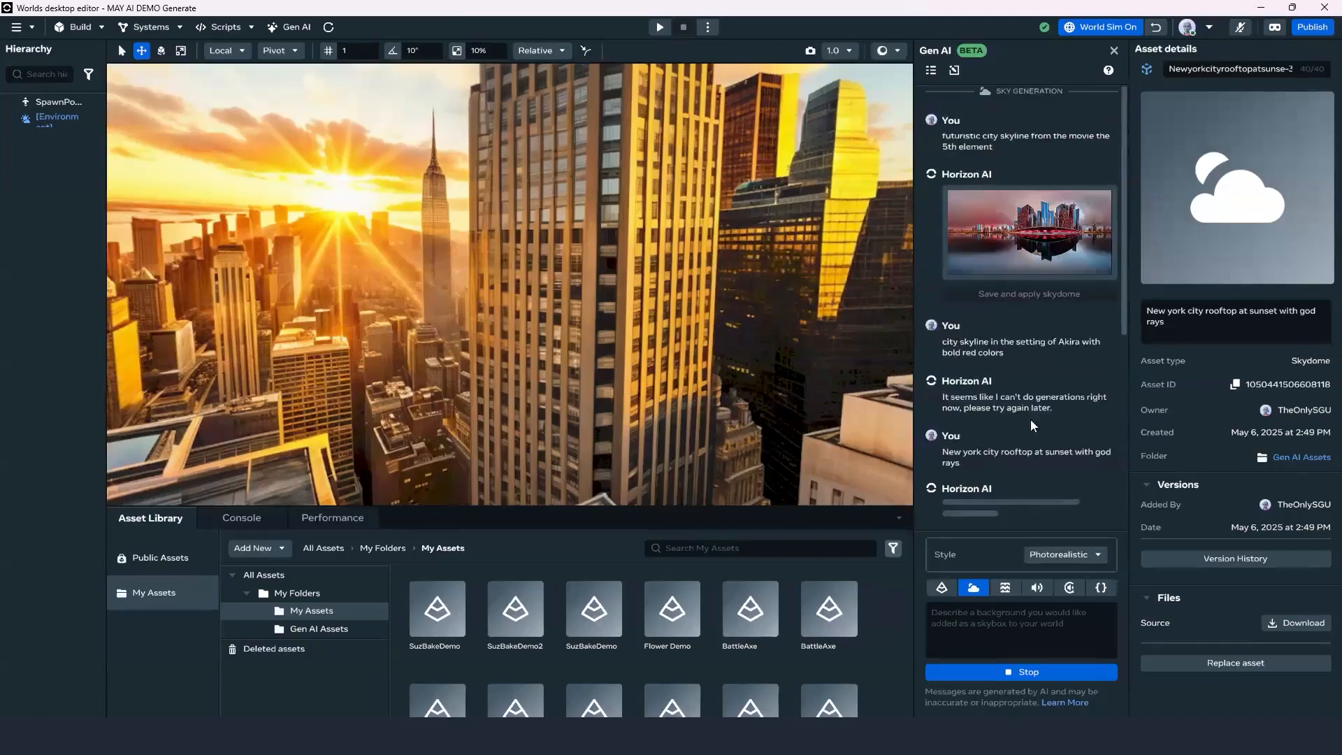
scroll(1026, 269, "down", 4)
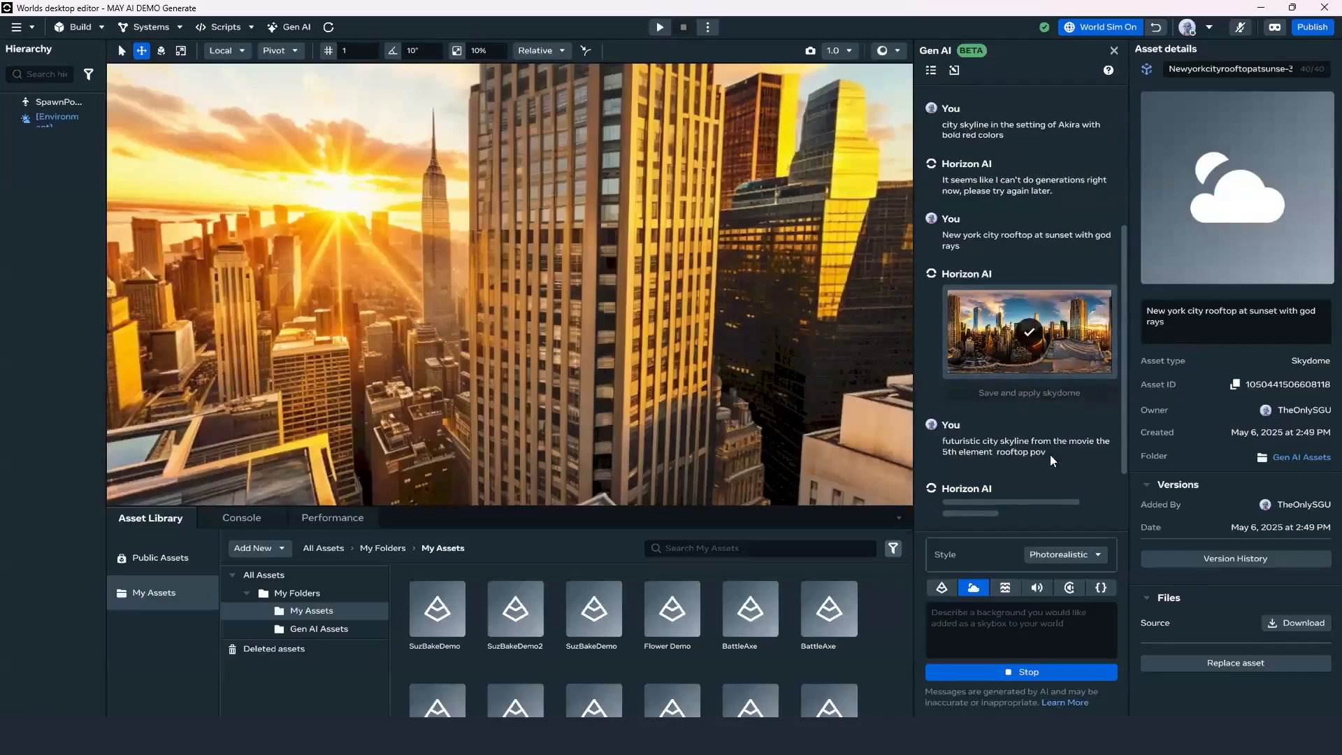
scroll(1086, 327, "up", 5)
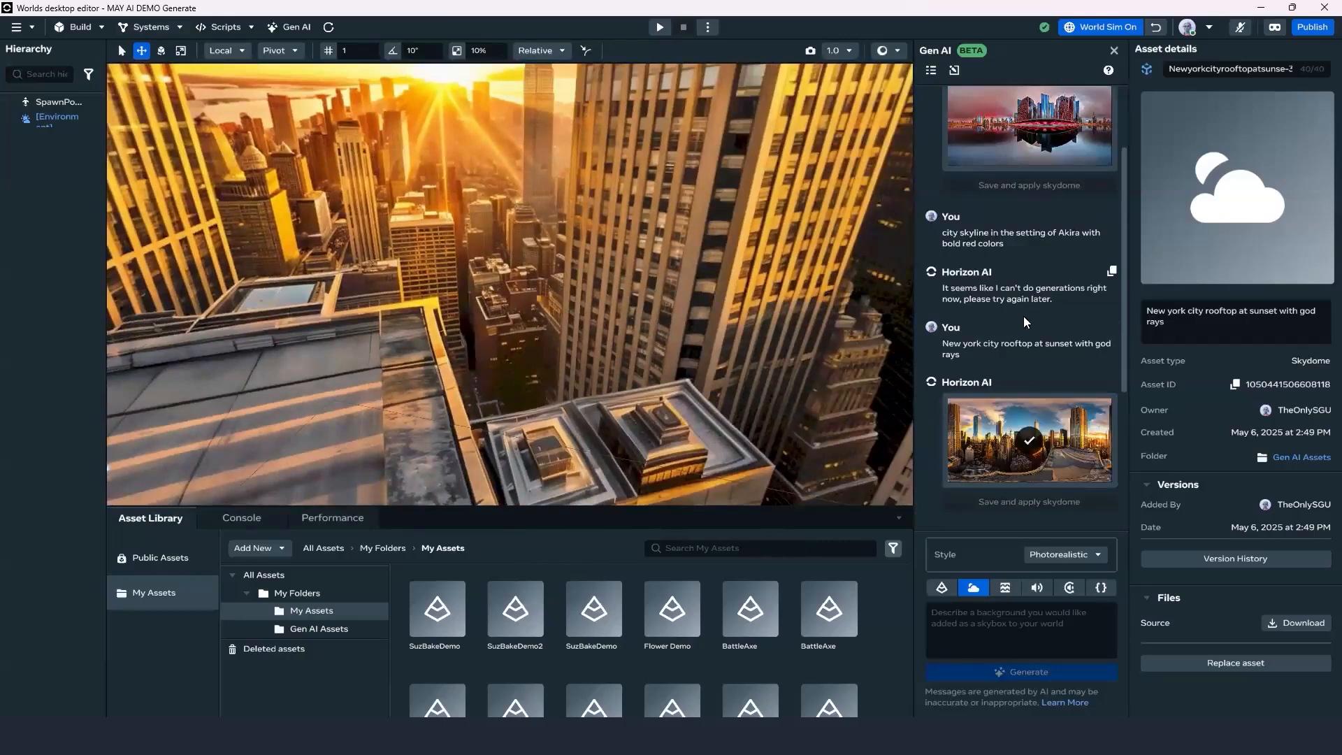
Preview the generated futuristic rooftop sky in the world, look around it, and save and apply it as the skydome.
mouse_move(1051, 457)
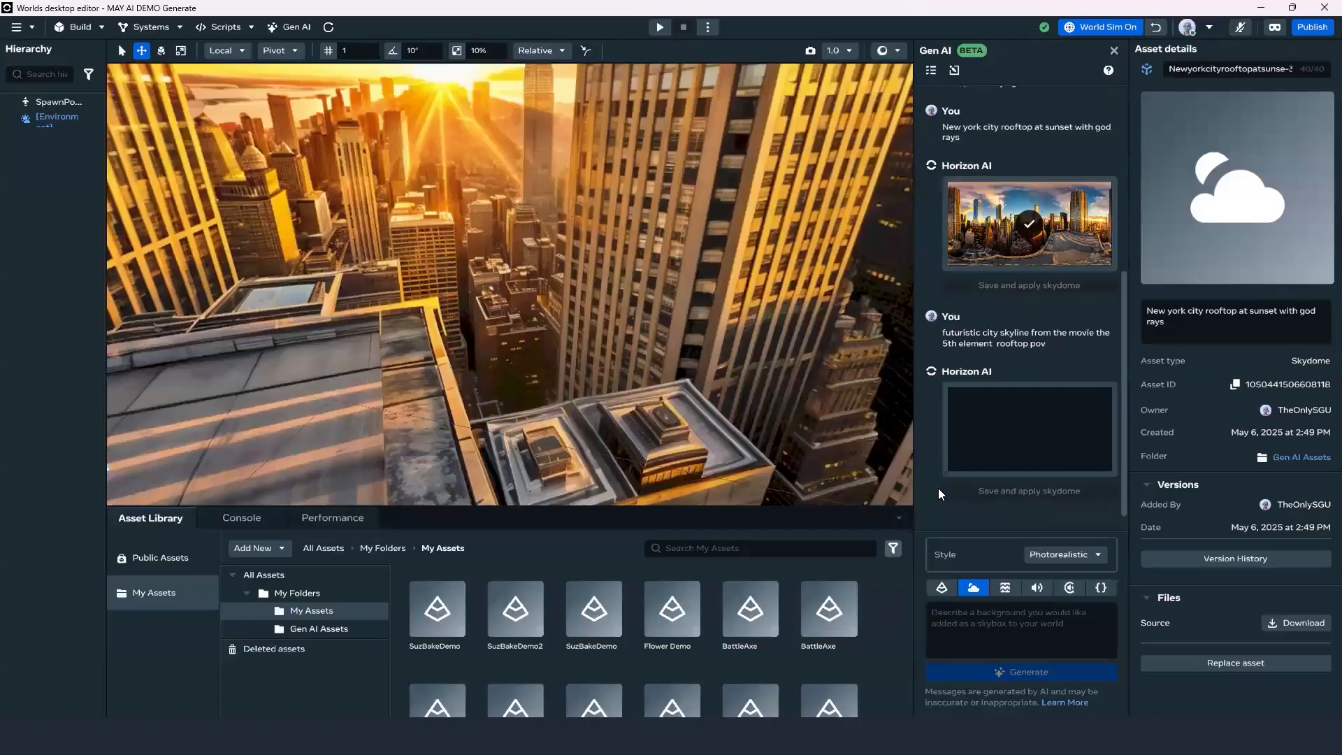
mouse_move(1031, 428)
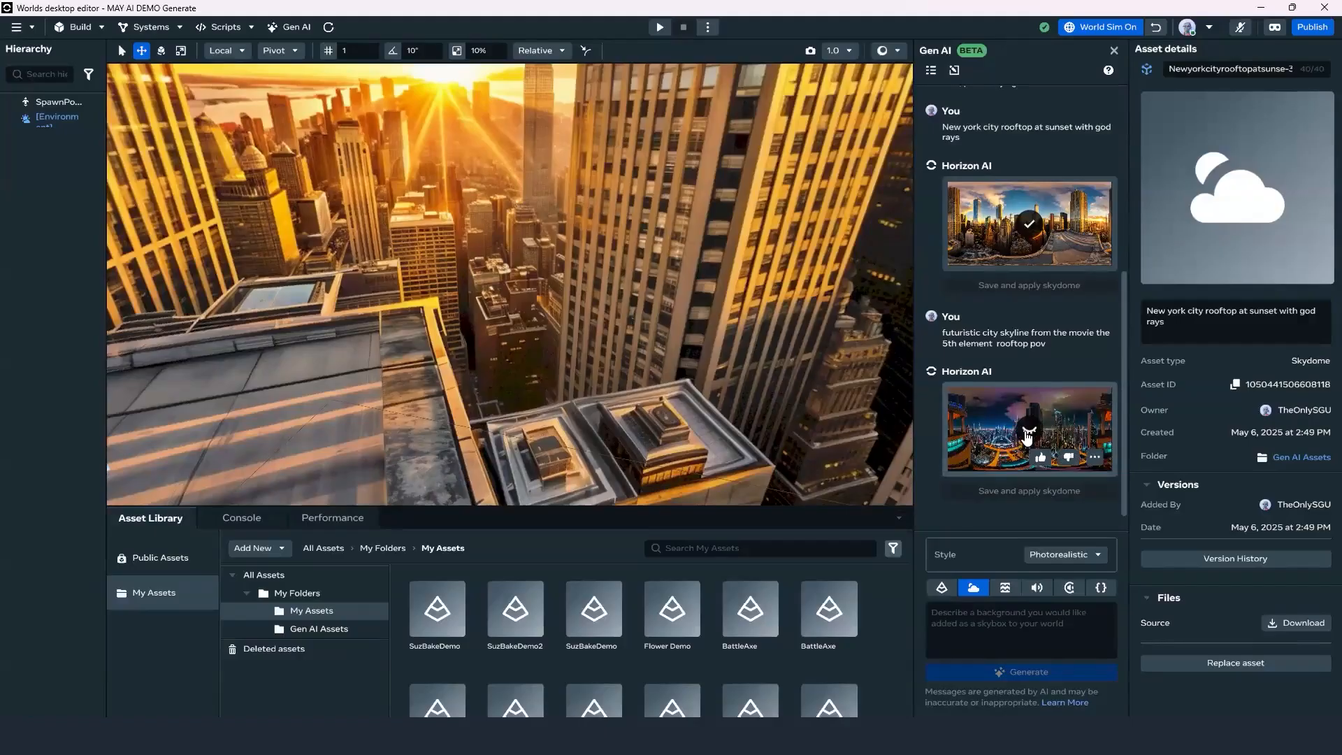
left_click(1030, 435)
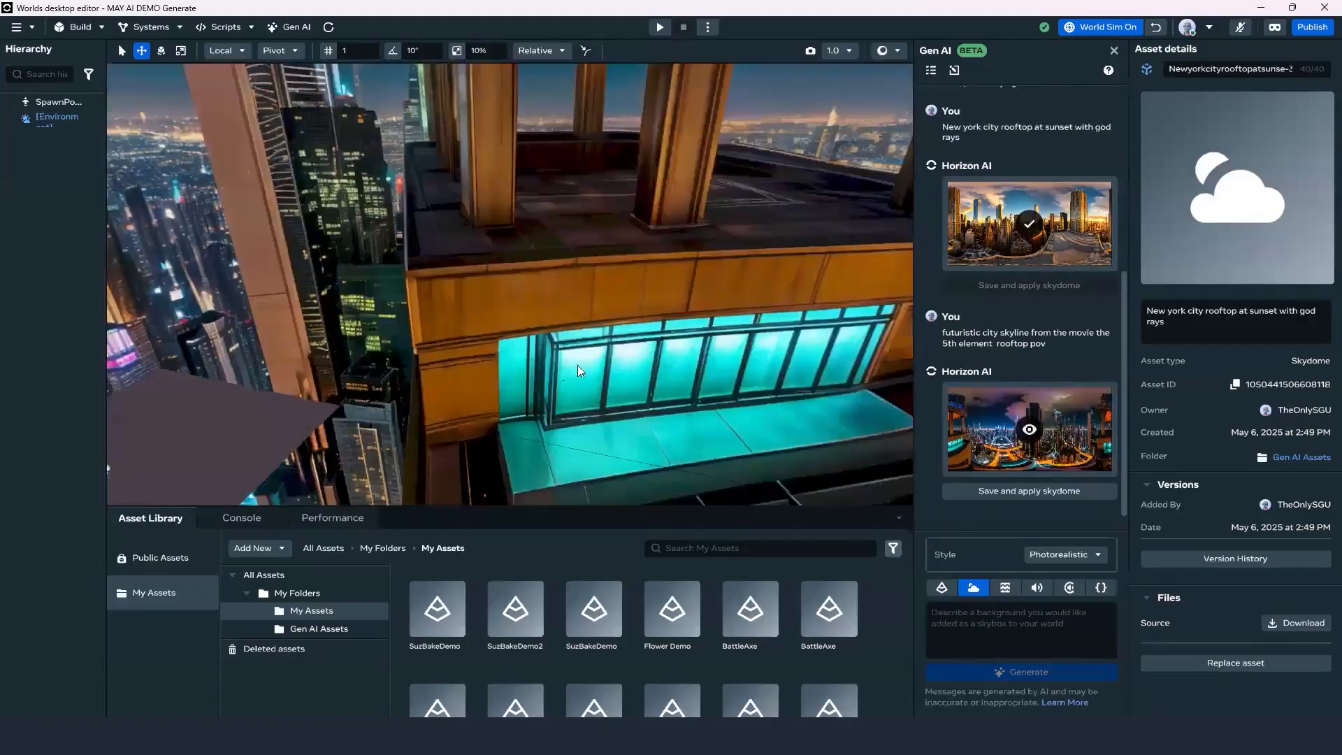
right_click_drag(577, 366, 1259, 483)
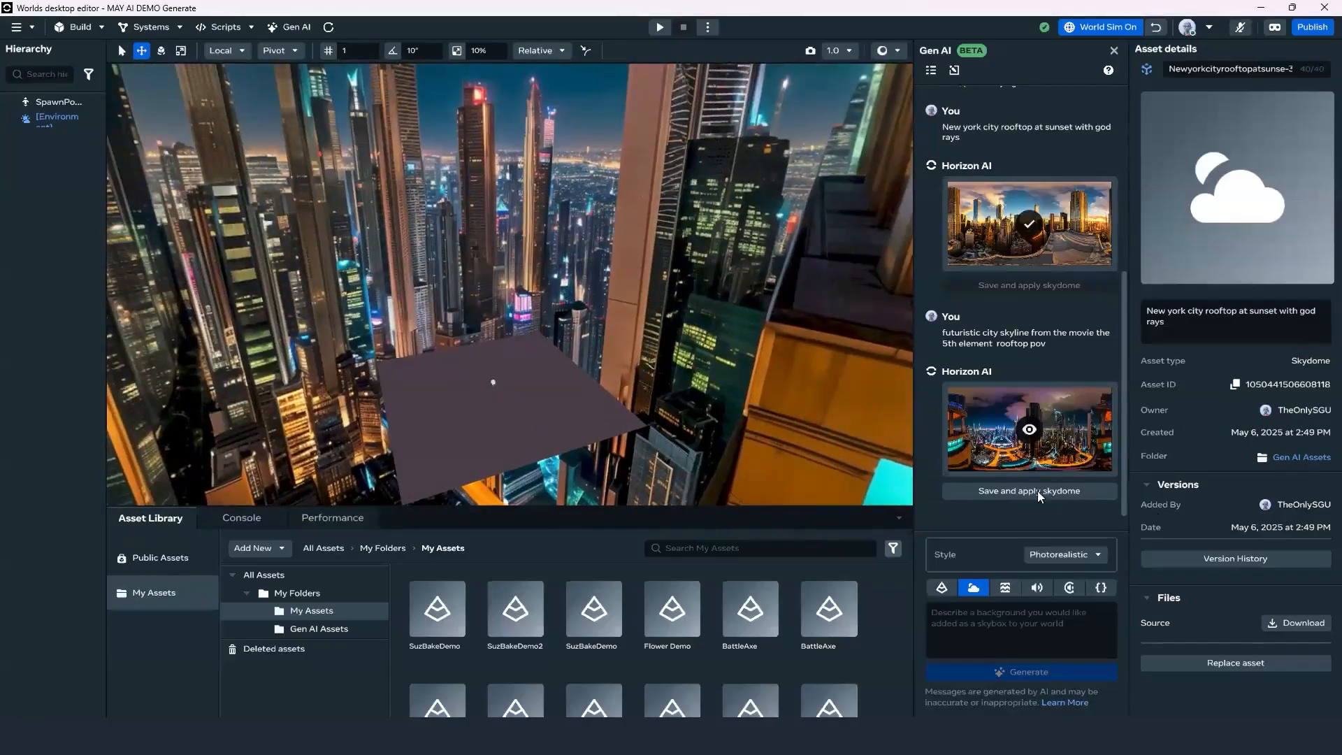
left_click(1012, 492)
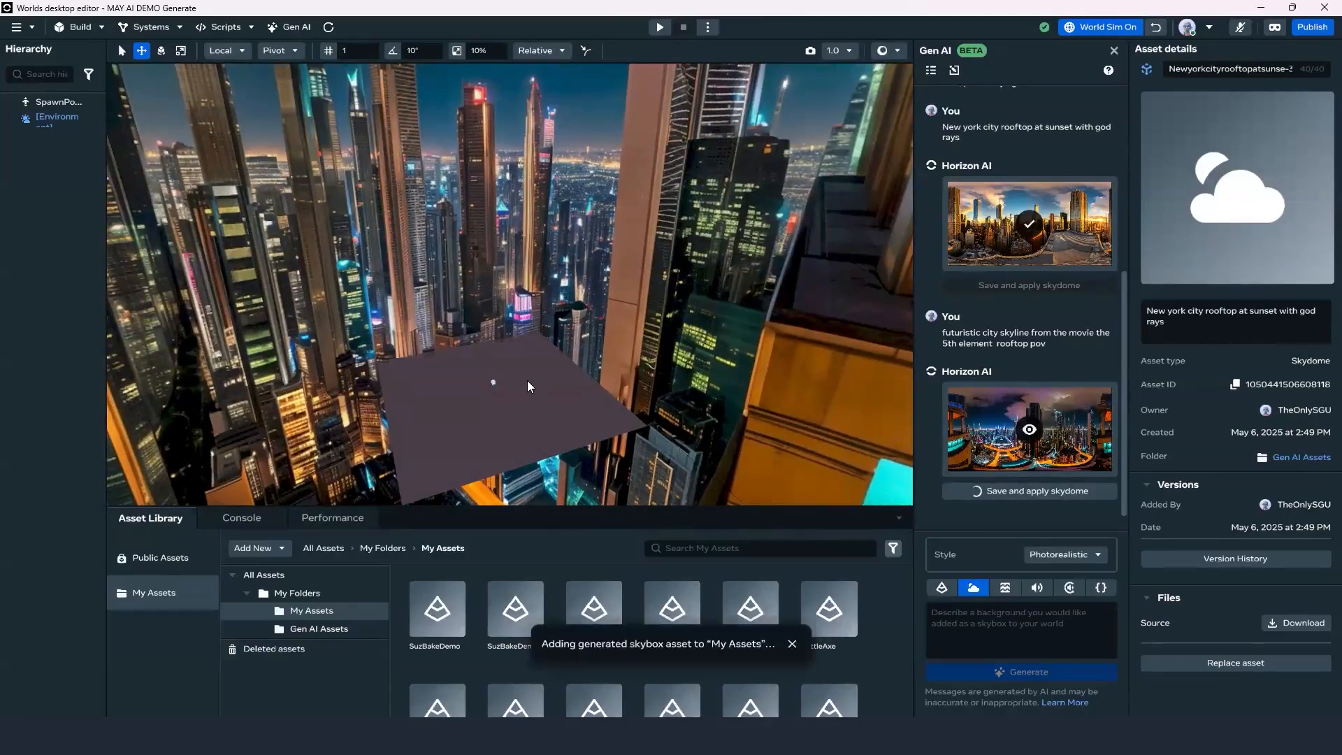
Inspect the neon skyscrapers and horizon from ground level near the spawn point while the skydome is being saved.
scroll(531, 377, "up", 5)
right_click_drag(599, 389, 555, 190)
middle_click_drag(555, 189, 634, 265)
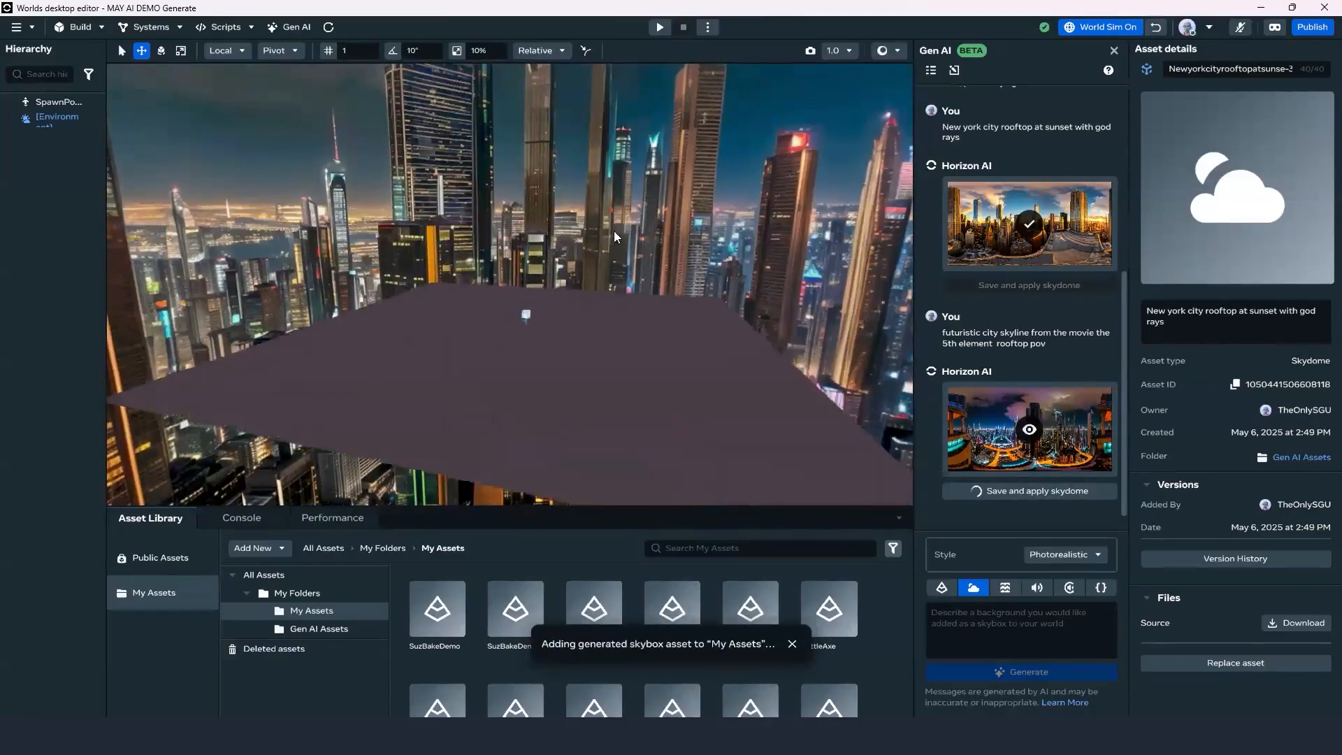
right_click_drag(717, 267, 588, 278)
middle_click_drag(589, 277, 601, 320)
right_click_drag(601, 320, 711, 237)
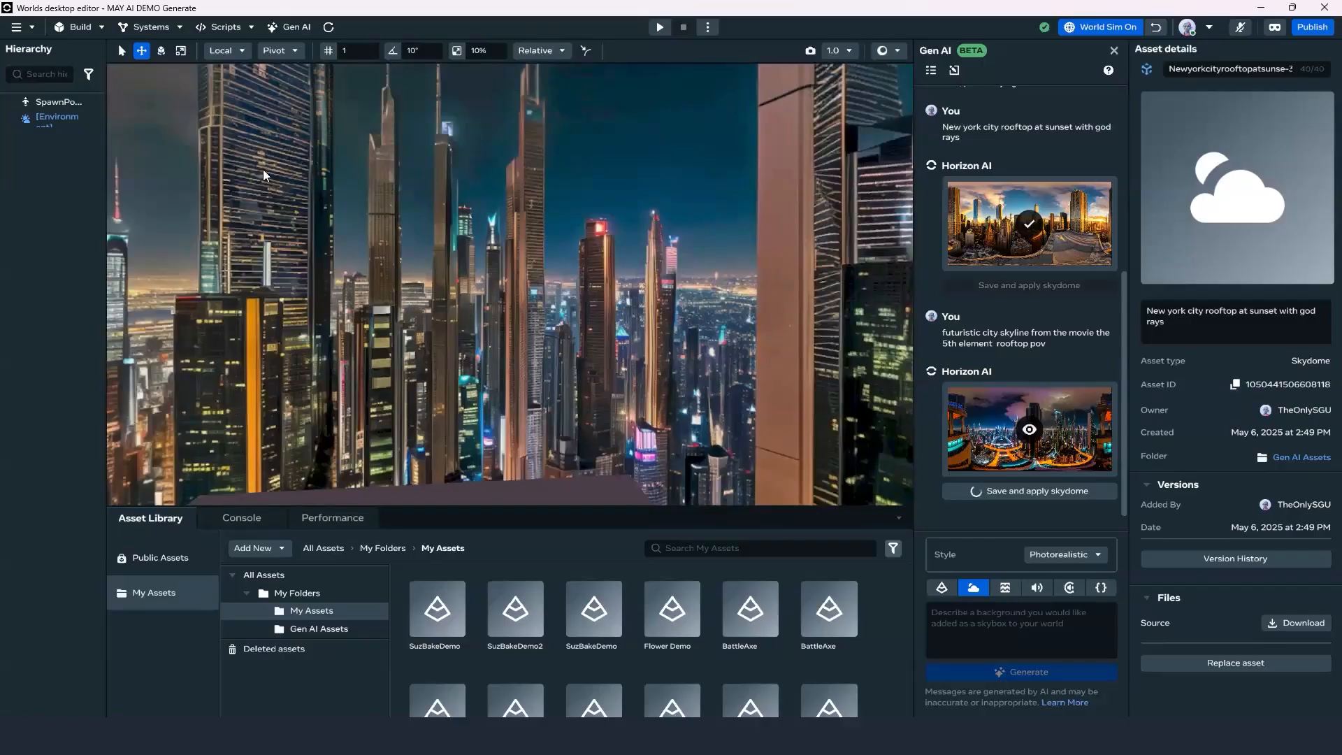
right_click_drag(252, 243, 553, 294)
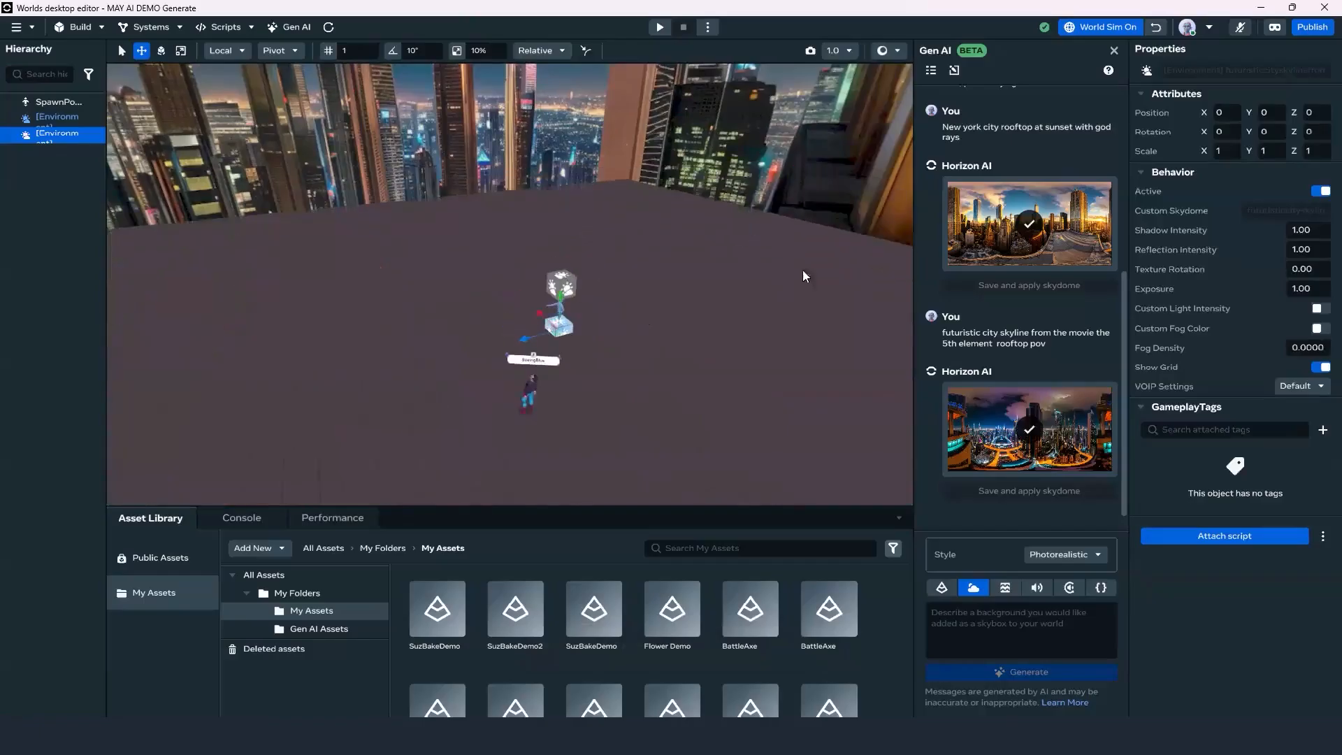
Turn off Show Grid for the newly added Environment gizmo and deselect it.
left_click(1320, 369)
right_click_drag(676, 364, 606, 324)
left_click(618, 295)
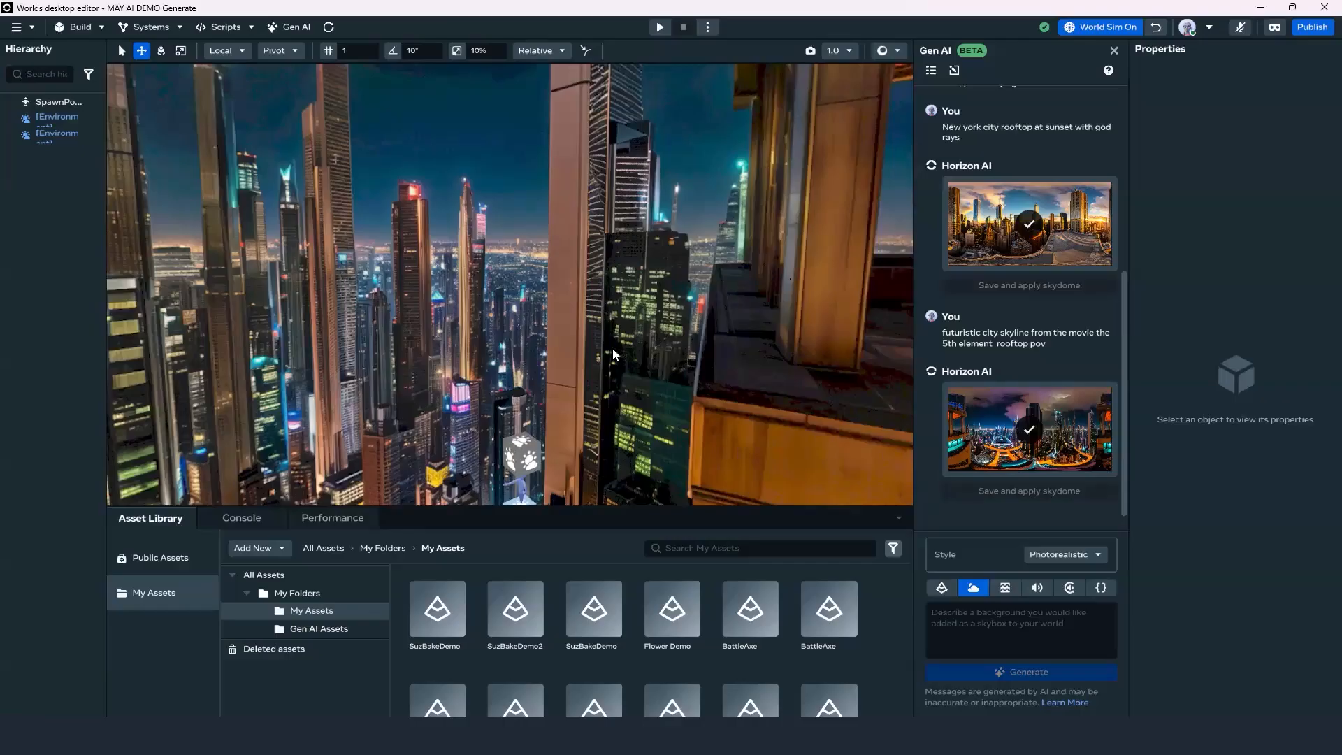
Examine the full futuristic city skydome from several angles, including the nearby rooftops, the streets below and the area around the gizmos.
scroll(639, 323, "down", 3)
right_click_drag(651, 380, 298, 293)
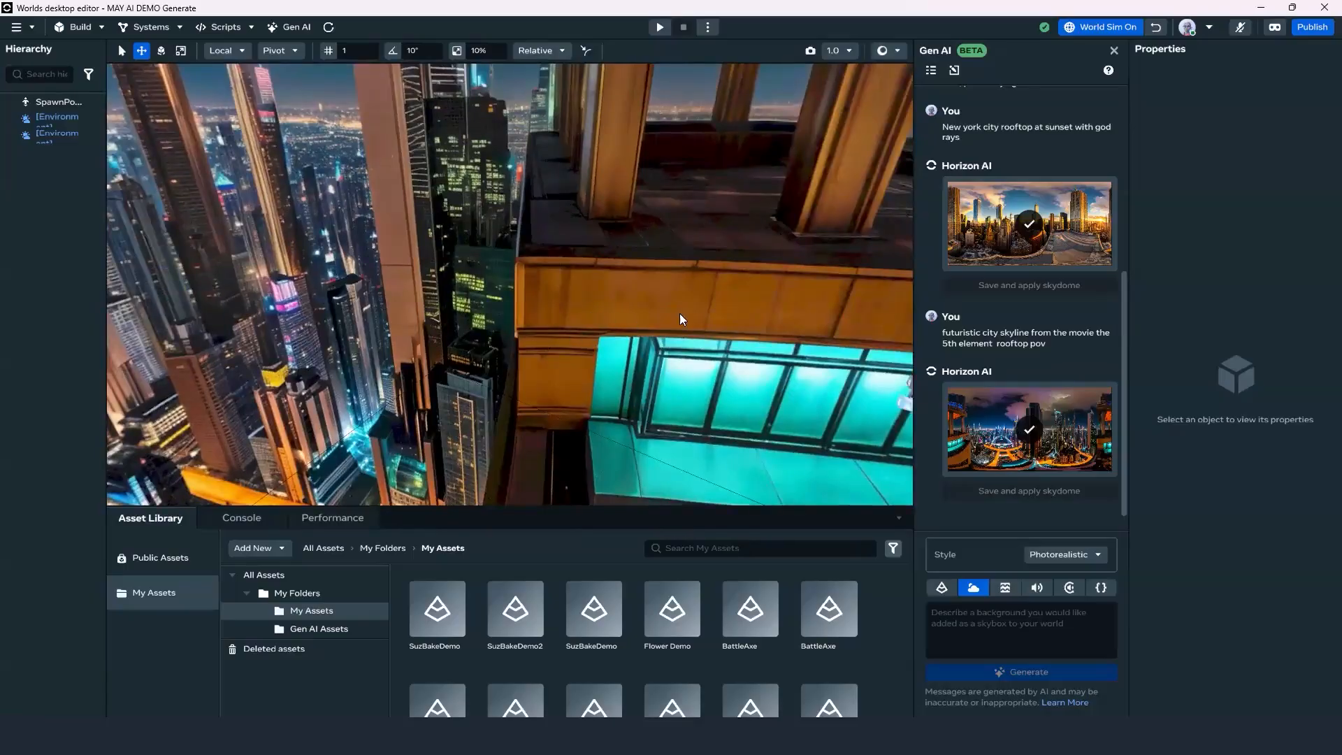
right_click_drag(689, 324, 407, 230)
right_click_drag(520, 297, 583, 316)
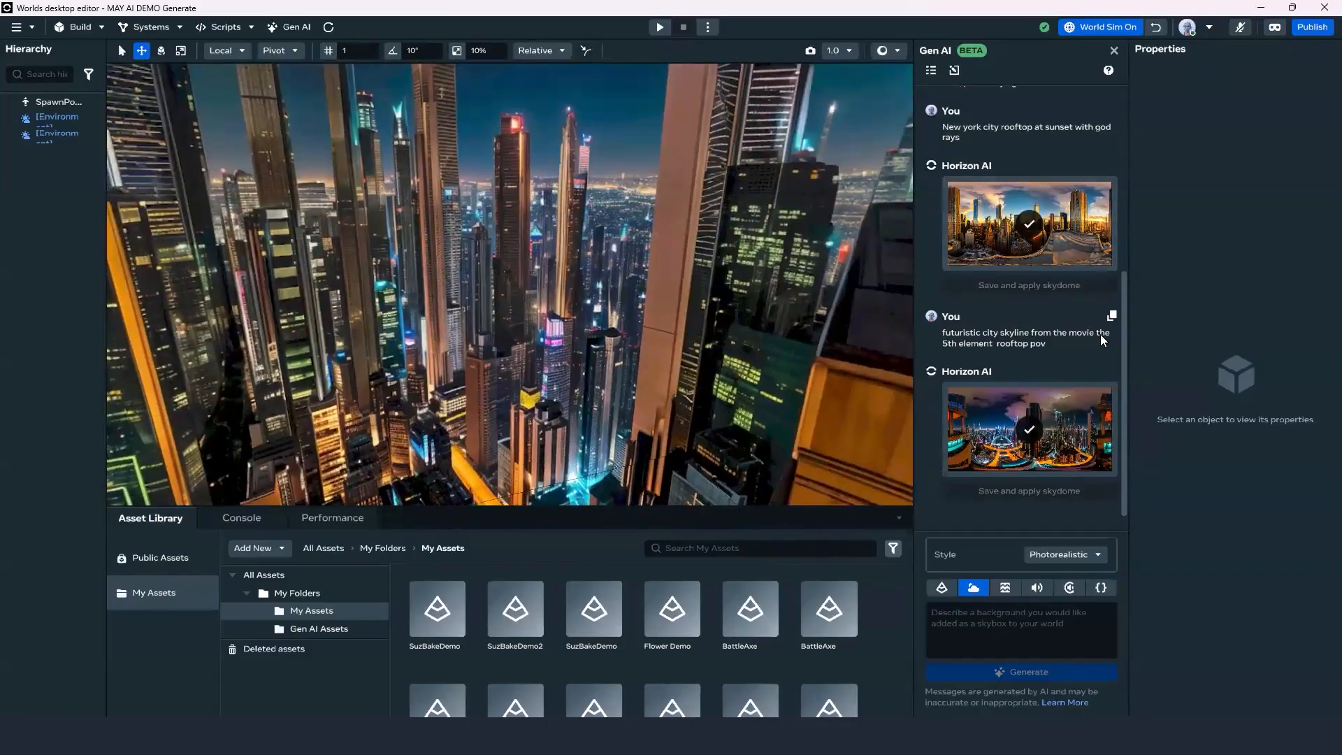
right_click_drag(573, 380, 743, 395)
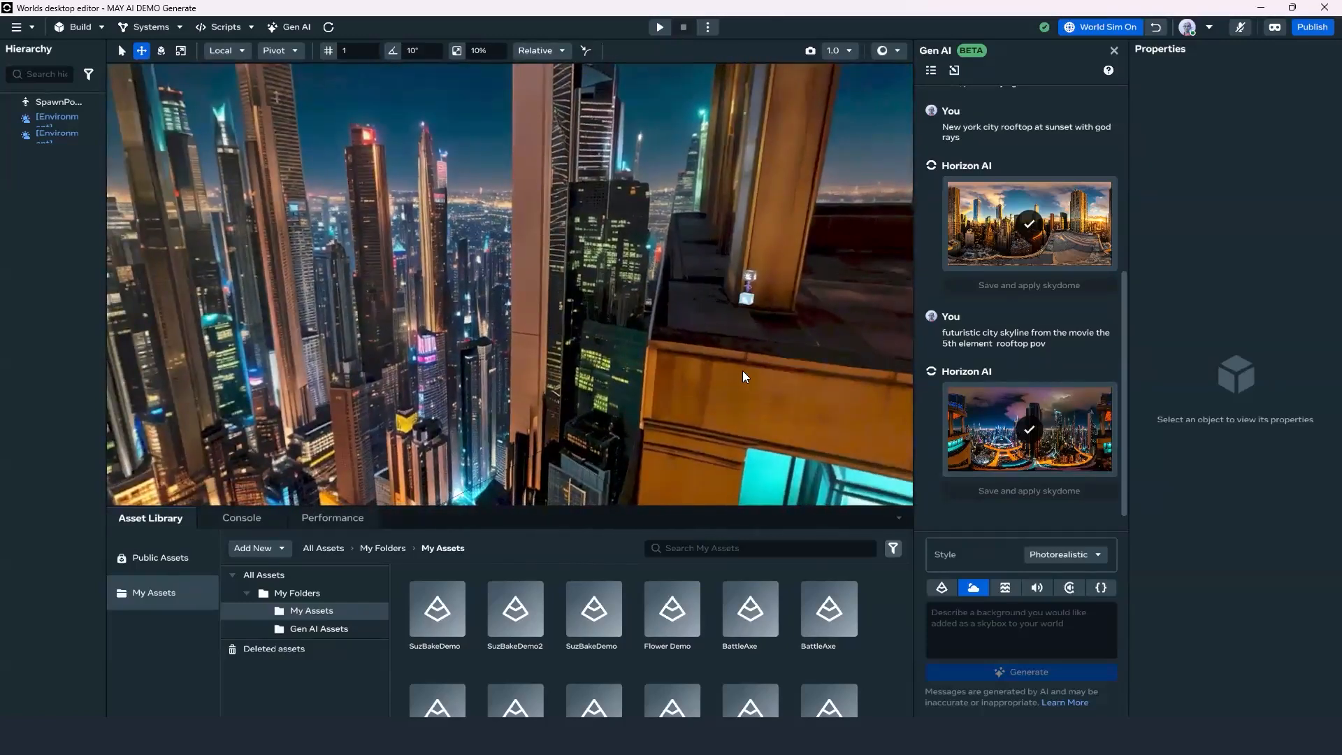
right_click_drag(702, 404, 750, 380)
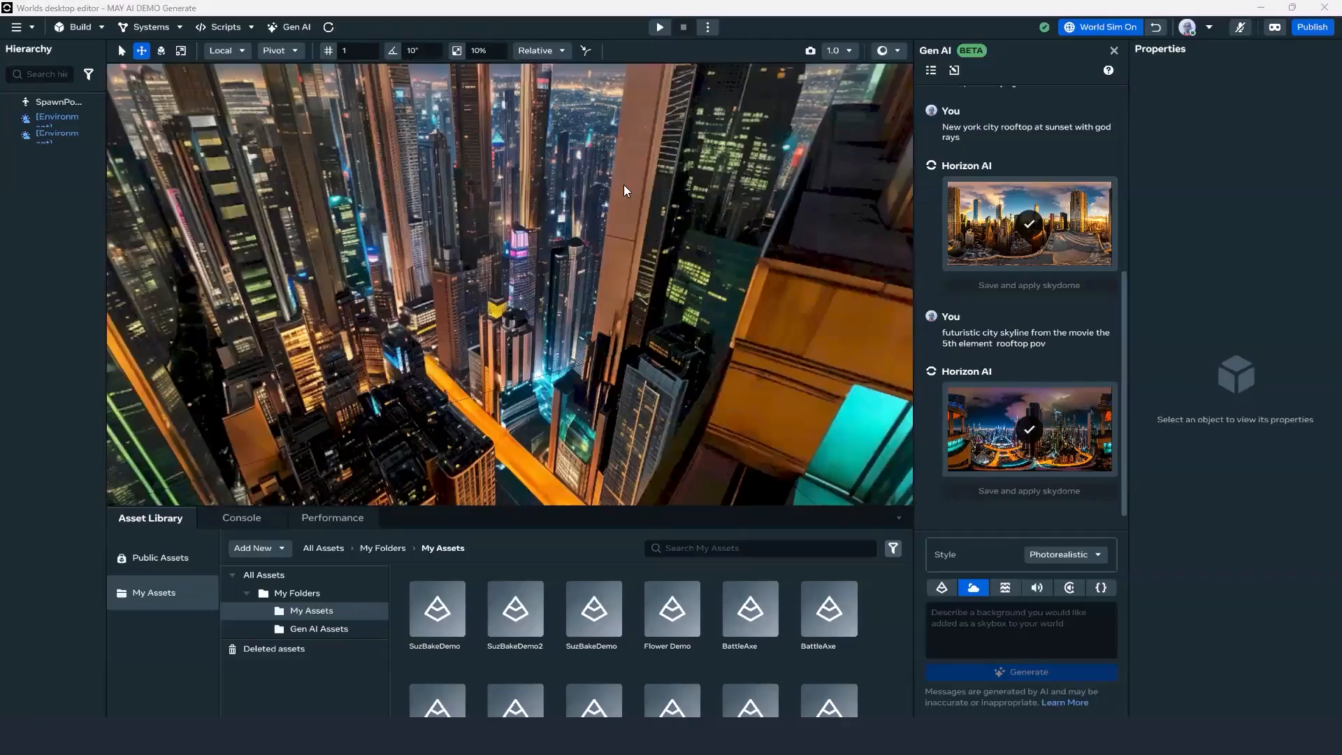
mouse_move(615, 278)
right_mouse_down()
mouse_move(714, 307)
mouse_move(552, 236)
mouse_move(715, 255)
mouse_move(607, 259)
right_mouse_up()
right_click_drag(557, 321, 682, 228)
middle_click_drag(683, 229, 606, 247)
scroll(622, 252, "up", 5)
right_click_drag(638, 259, 584, 251)
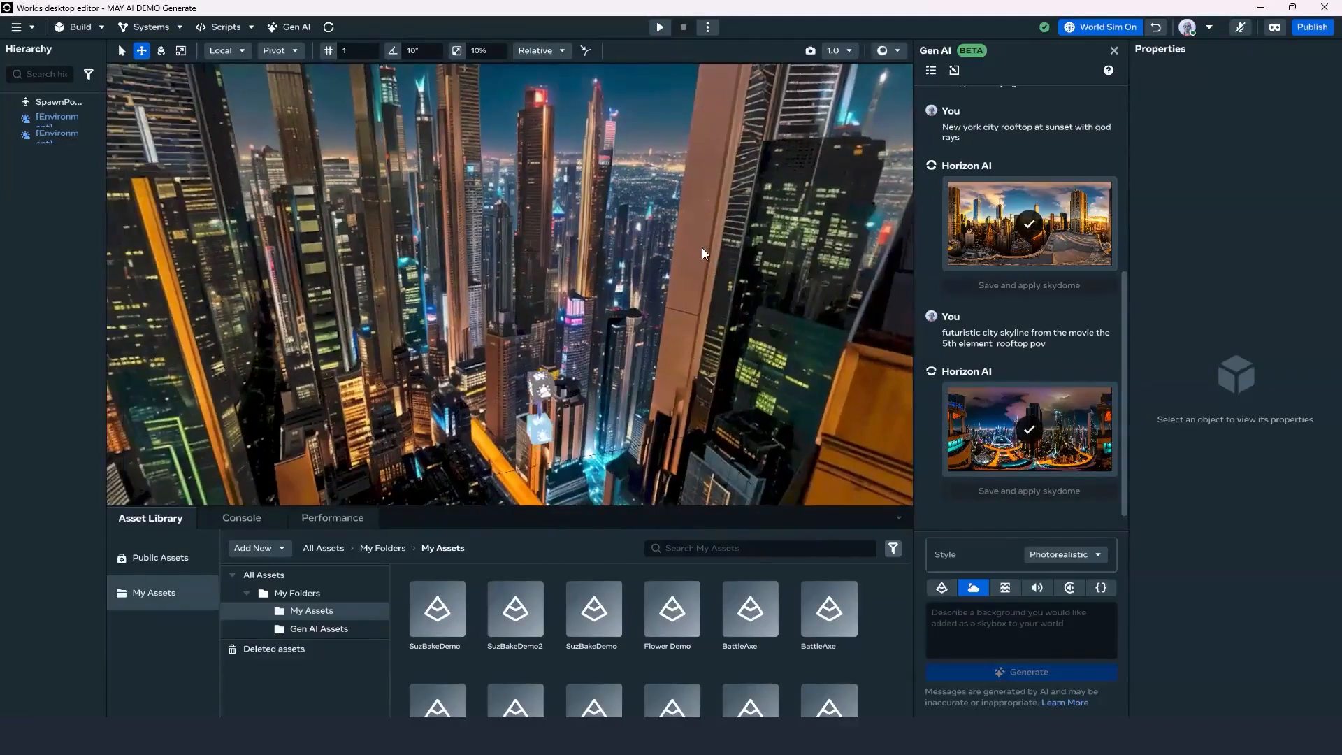
scroll(613, 265, "up", 4)
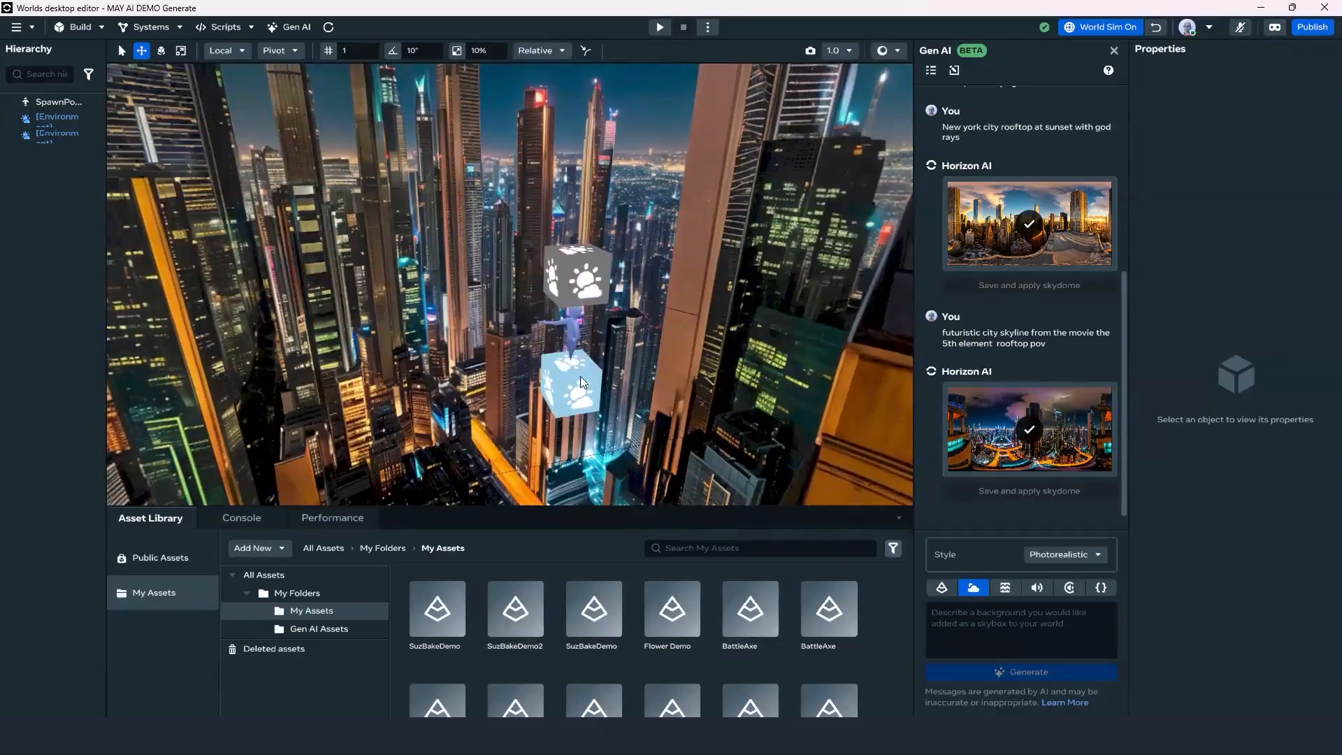
Select the lower Environment gizmo, turn Show Grid back on, and view the ground plane from above.
left_click(600, 383)
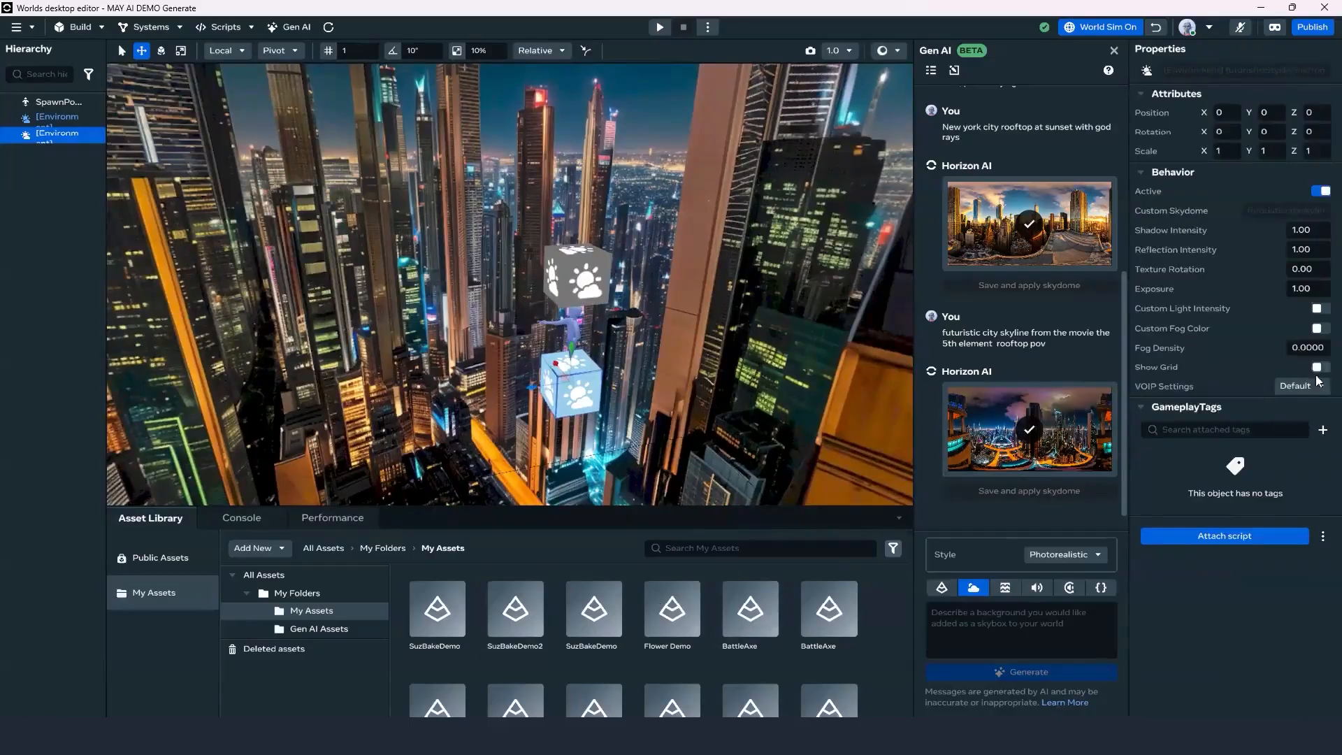
scroll(677, 309, "down", 5)
right_click_drag(617, 294, 492, 267)
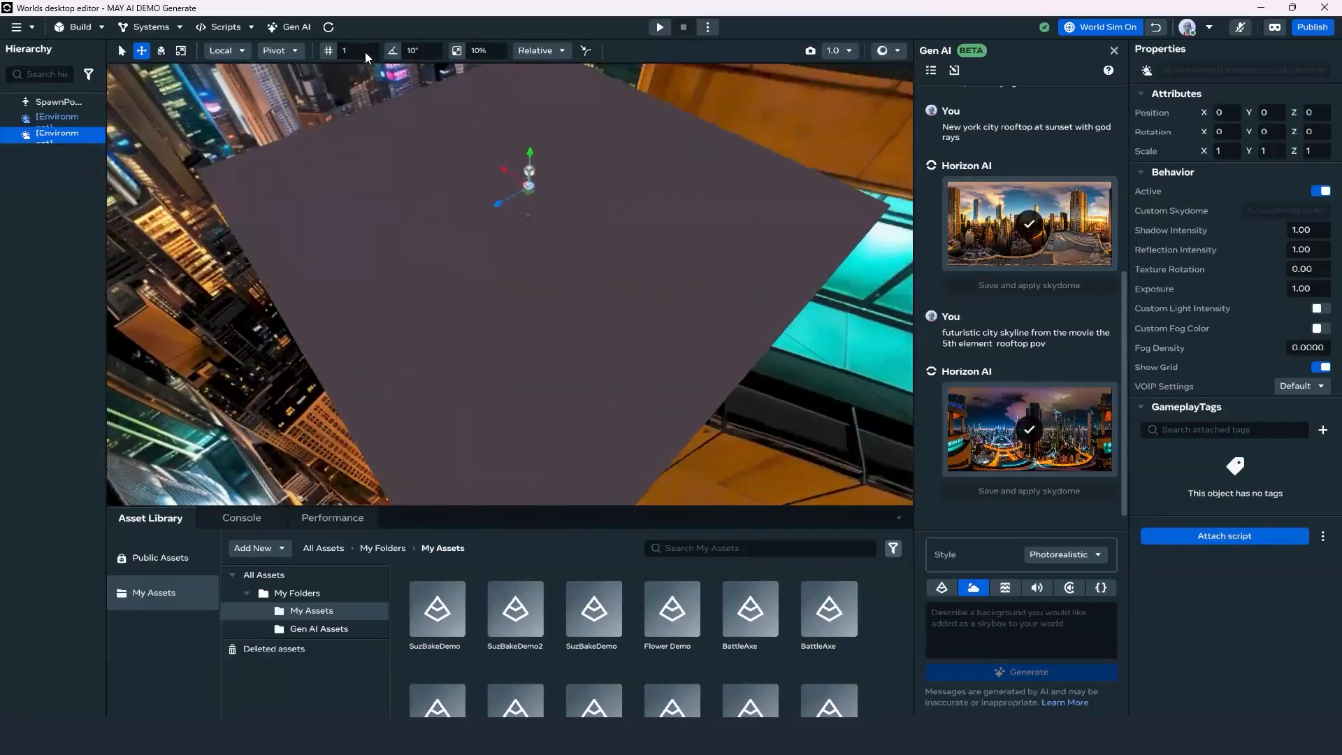
Place a 10 x 10 Plane shape on the ground at about X -2.63, Y 7.36, Z 14.16.
left_click(89, 29)
left_click(86, 50)
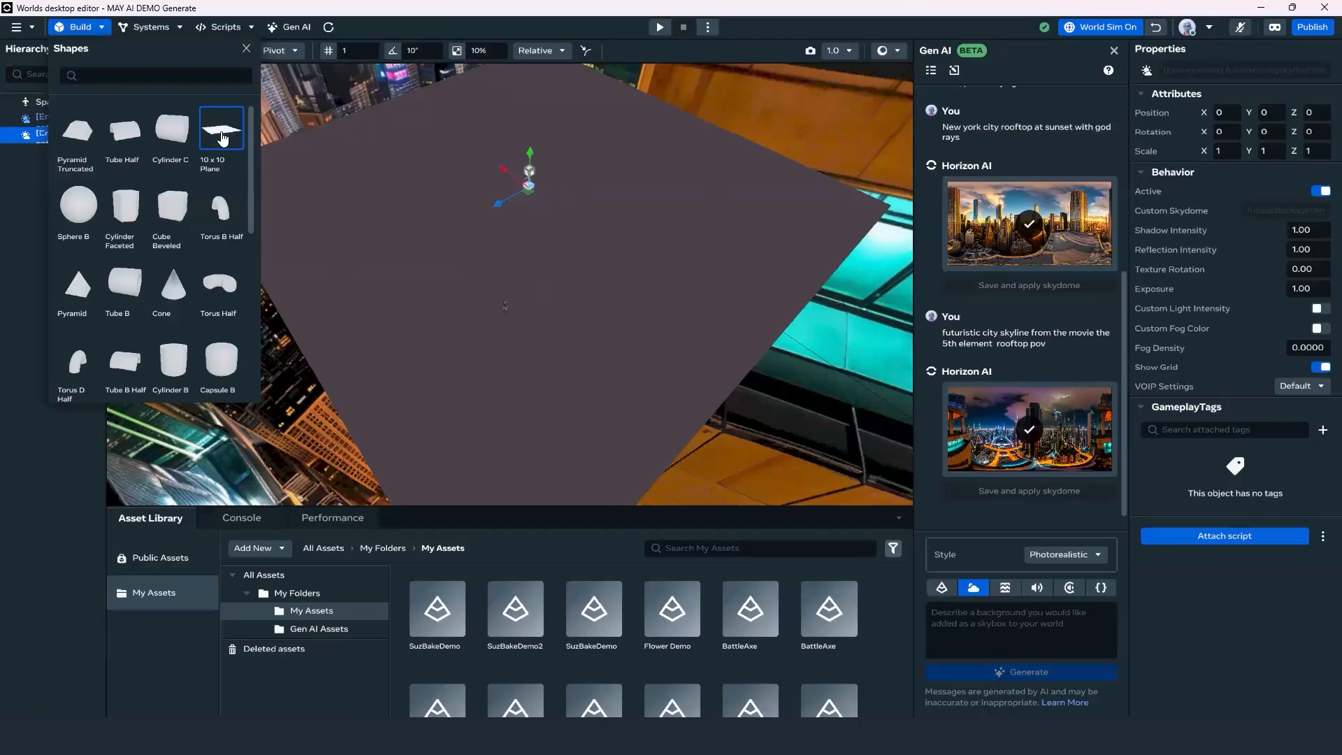
left_click_drag(223, 139, 593, 258)
scroll(593, 257, "up", 3)
left_click_drag(221, 130, 575, 180)
scroll(607, 223, "down", 5)
right_click_drag(564, 222, 537, 260)
left_click_drag(644, 253, 492, 227)
scroll(594, 236, "up", 4)
right_click_drag(608, 235, 509, 304)
scroll(609, 235, "down", 4)
right_click_drag(535, 283, 600, 265)
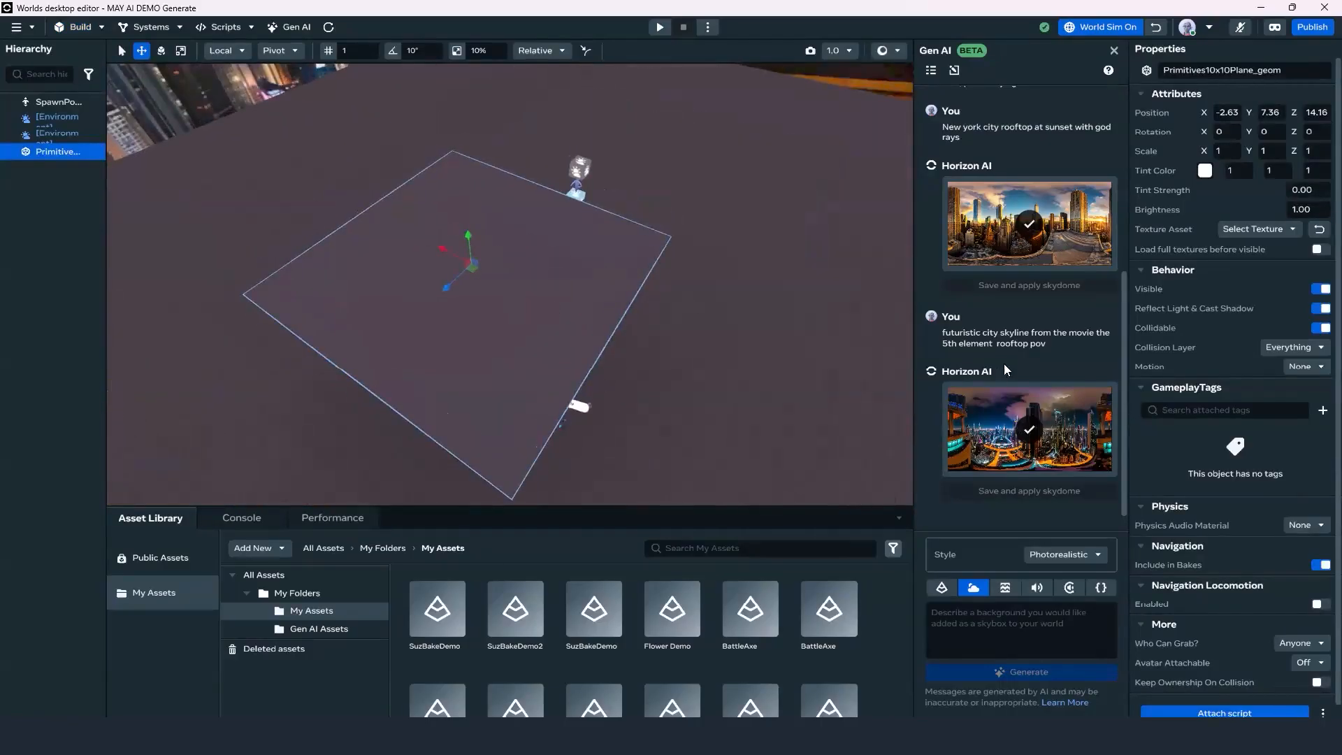
right_click_drag(491, 393, 675, 422)
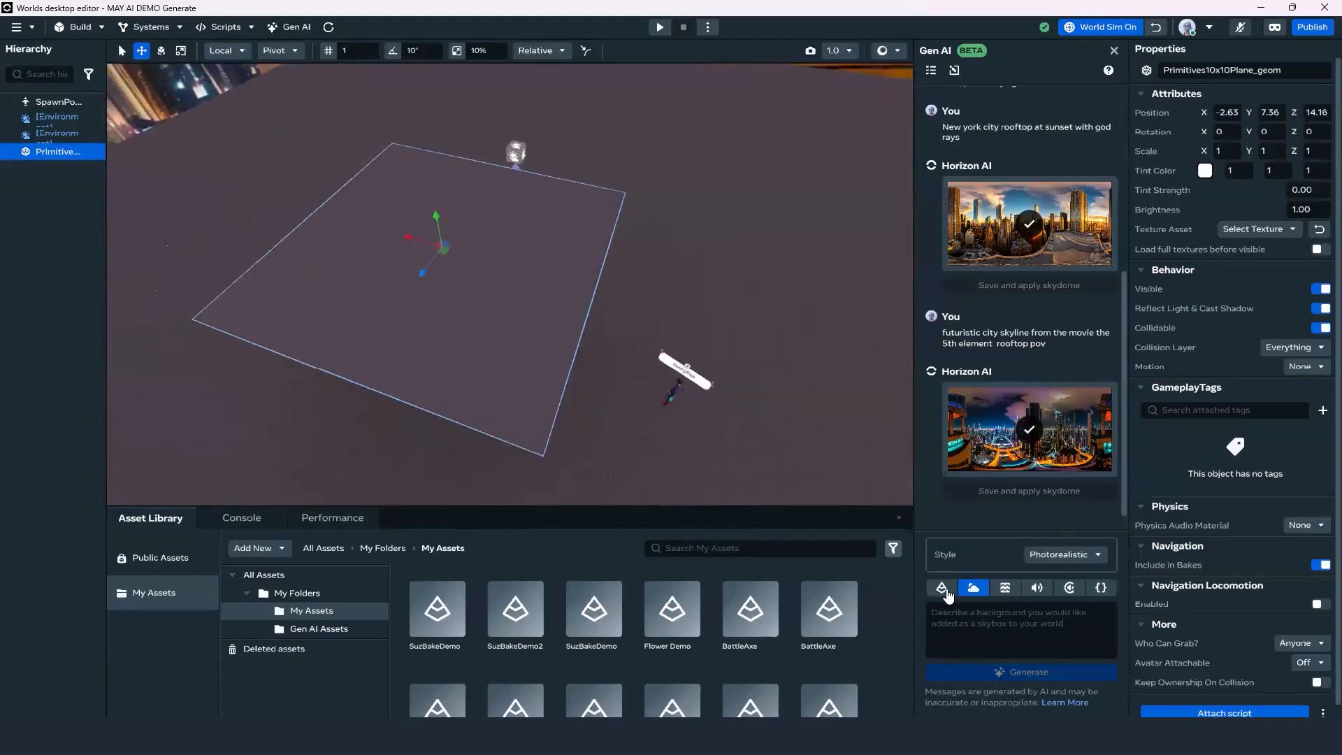
Generate an AI texture for the plane from the prompt "Cement floor rooftop with some trash".
left_click(1007, 590)
right_click_drag(710, 382, 613, 387)
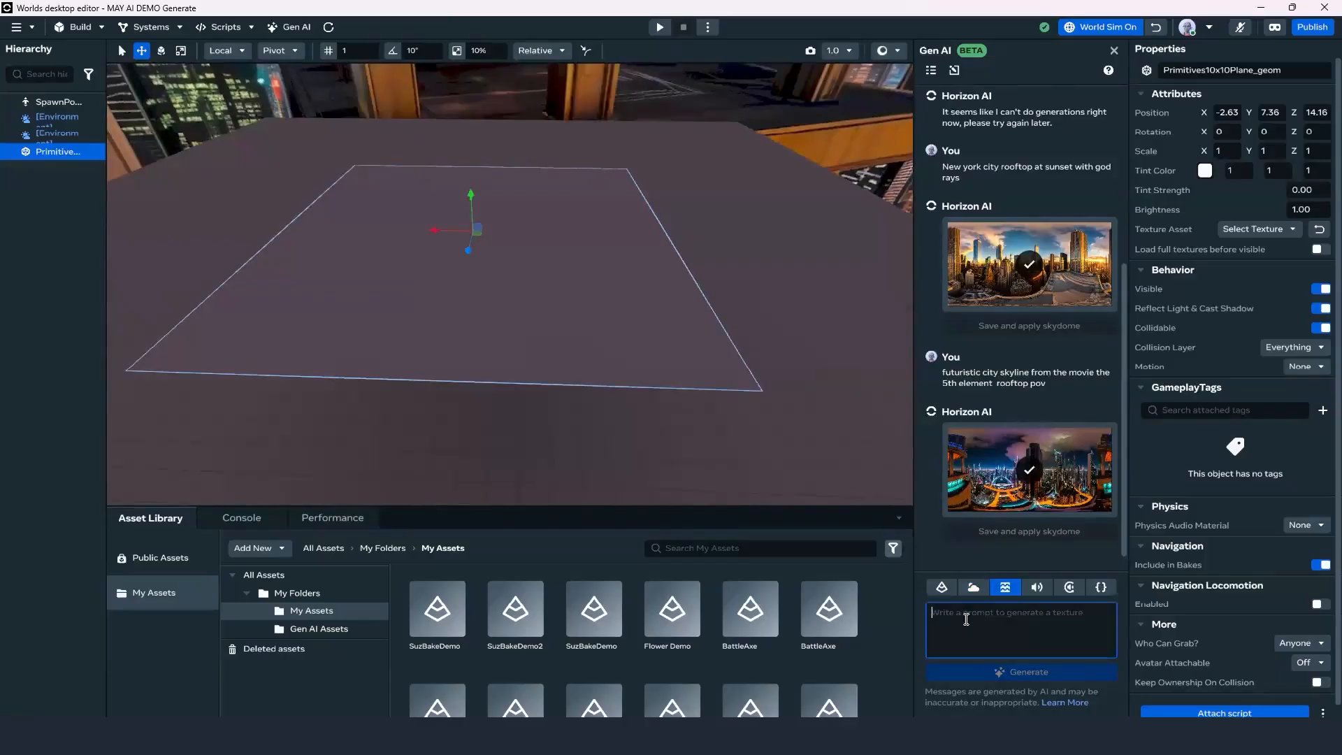
type("Cm")
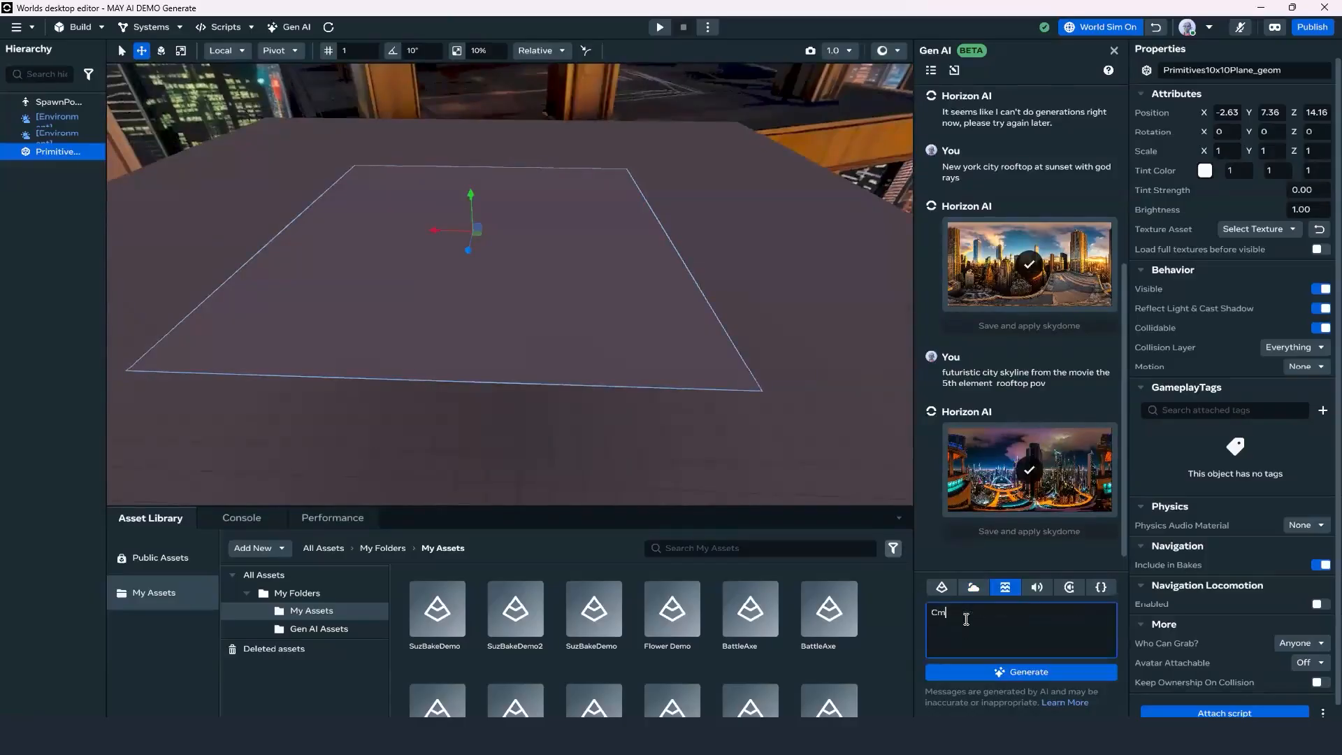
type("ent Floor")
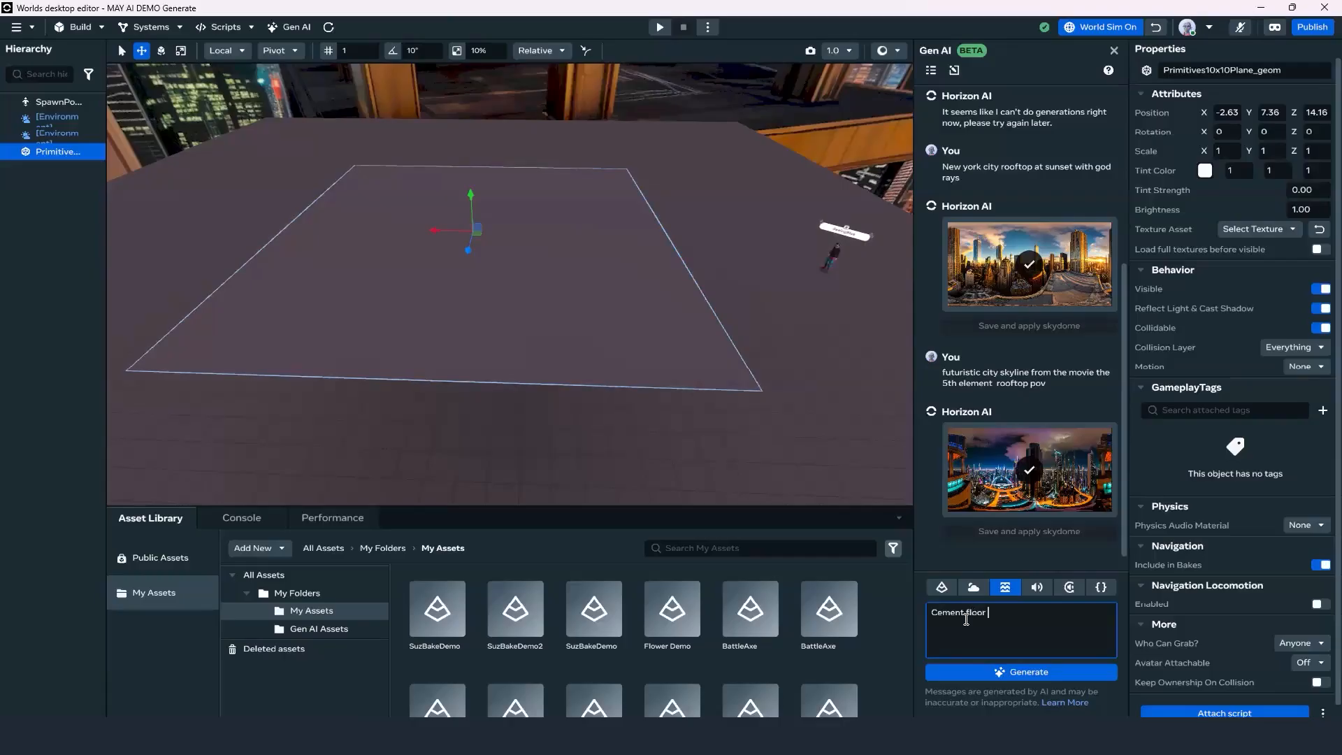
type("rooftop with some trash")
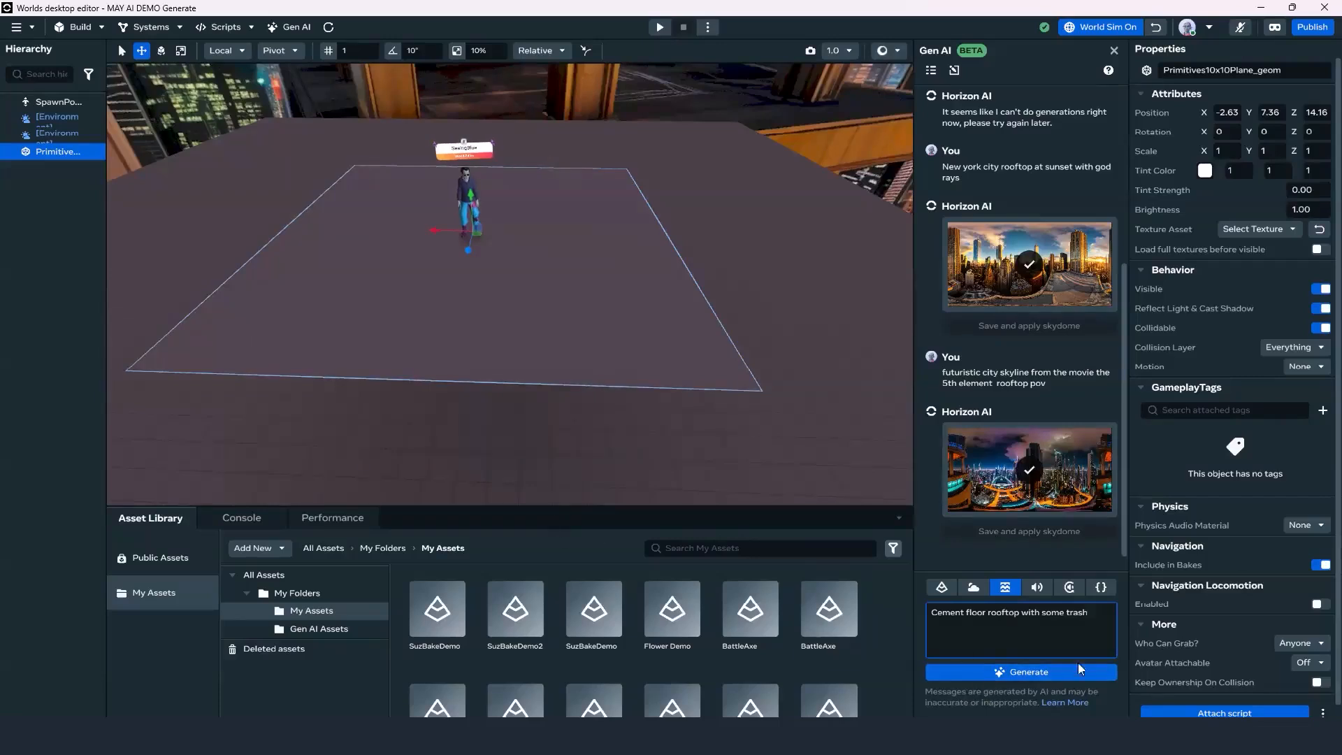
left_click(1019, 674)
Scale the selected plane up uniformly to about 2.61 on all axes.
right_click_drag(533, 410, 566, 252)
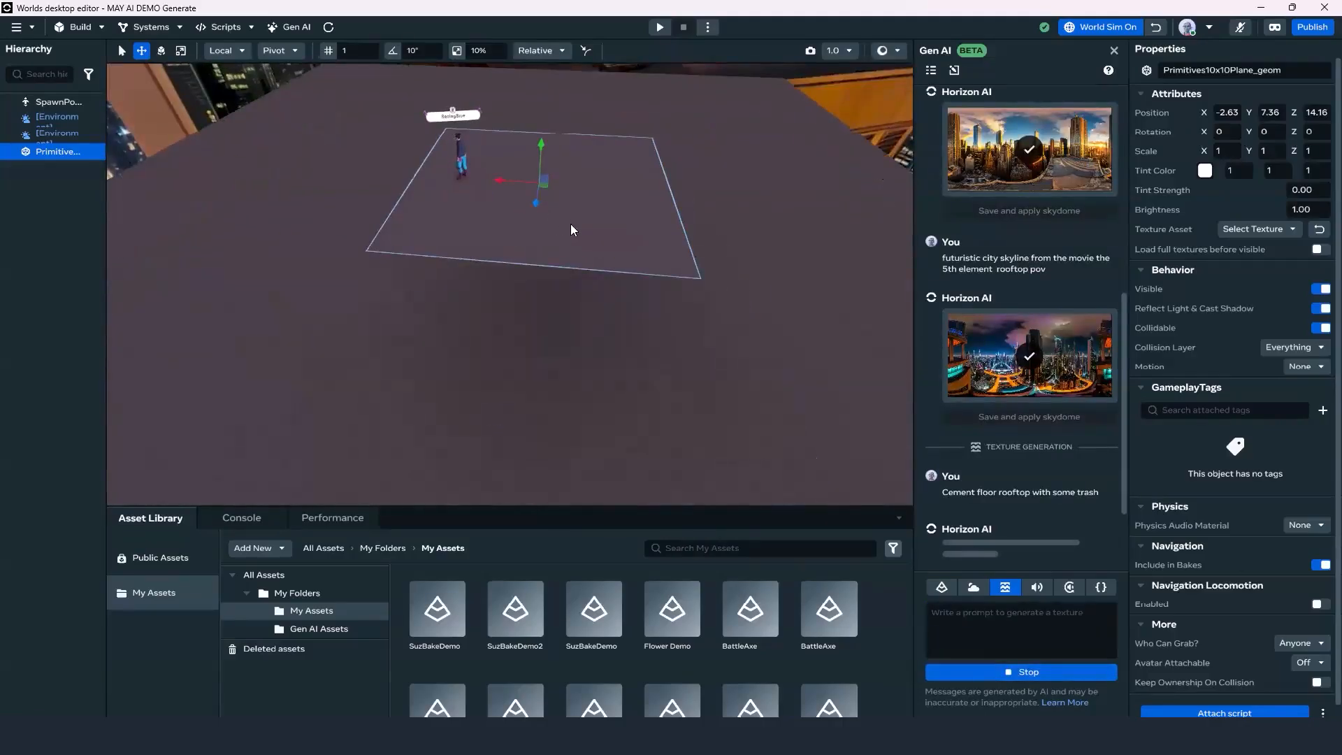
key("r")
left_click_drag(541, 185, 647, 243)
right_click_drag(647, 242, 523, 307)
scroll(614, 312, "up", 4)
key("f")
scroll(621, 308, "down", 3)
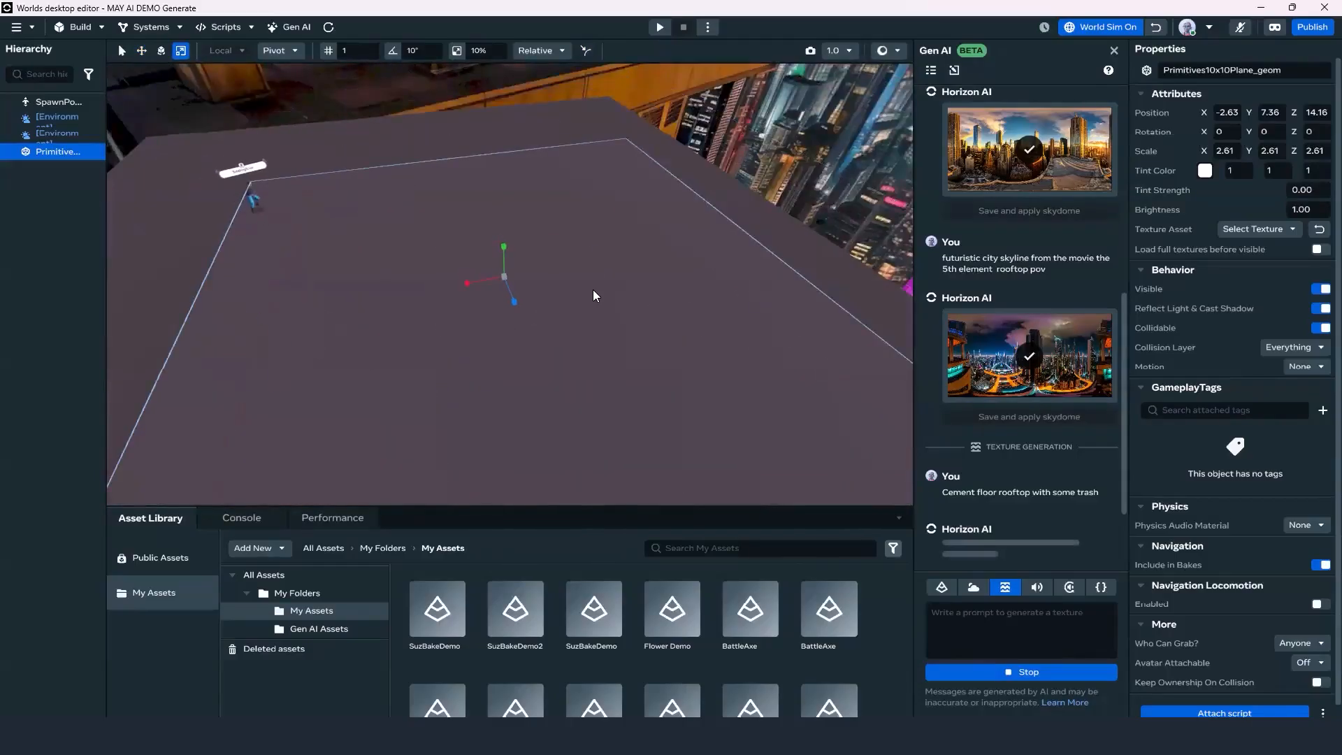
Examine the enlarged plane and its edges from several angles while the texture is being generated.
scroll(592, 290, "down", 1)
right_click_drag(595, 289, 555, 302)
key("a")
scroll(537, 299, "down", 3)
scroll(534, 301, "up", 3)
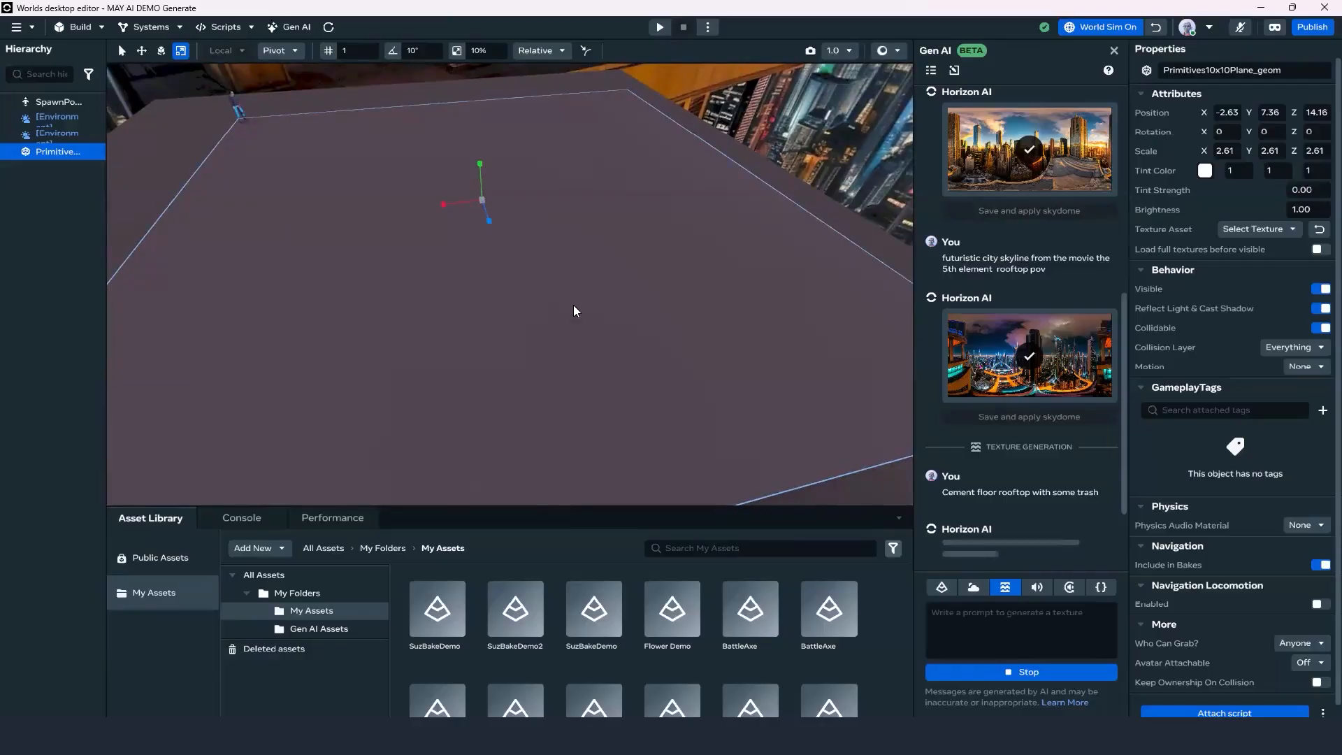
right_click_drag(587, 288, 611, 286)
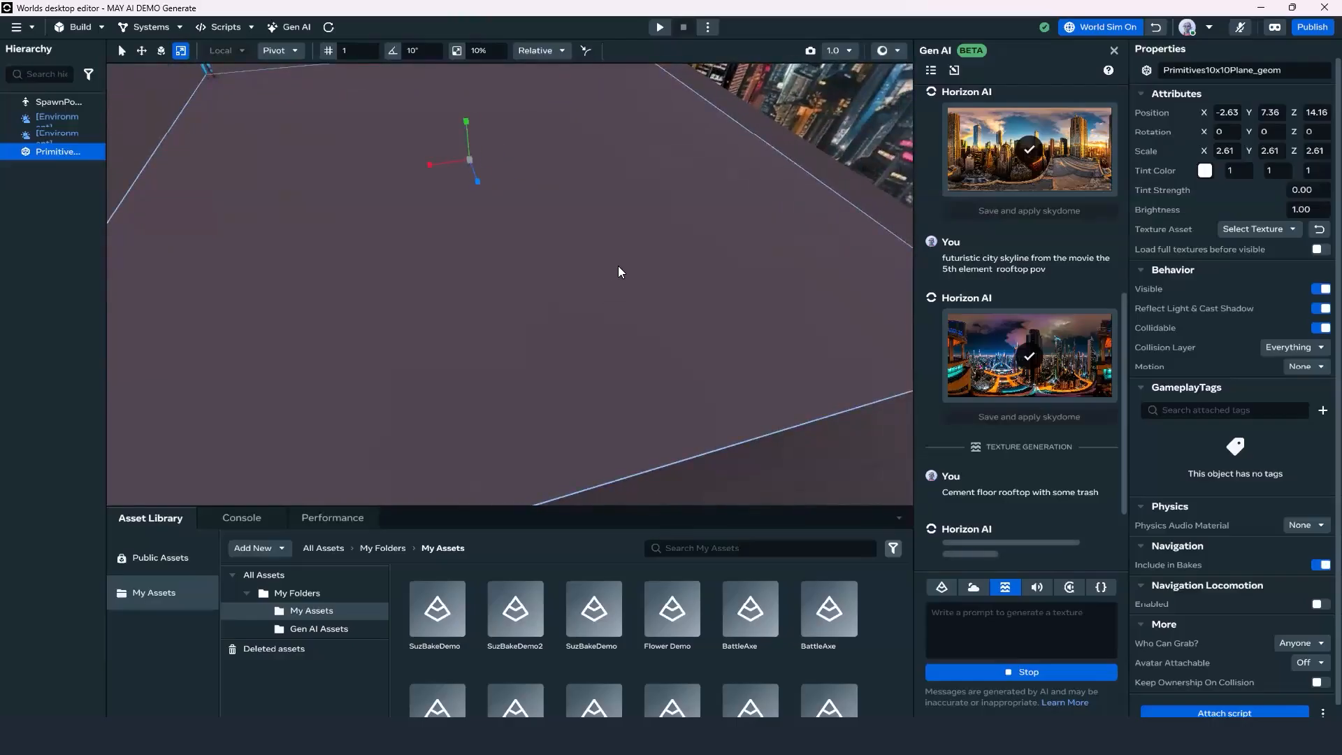
right_click_drag(646, 274, 512, 313)
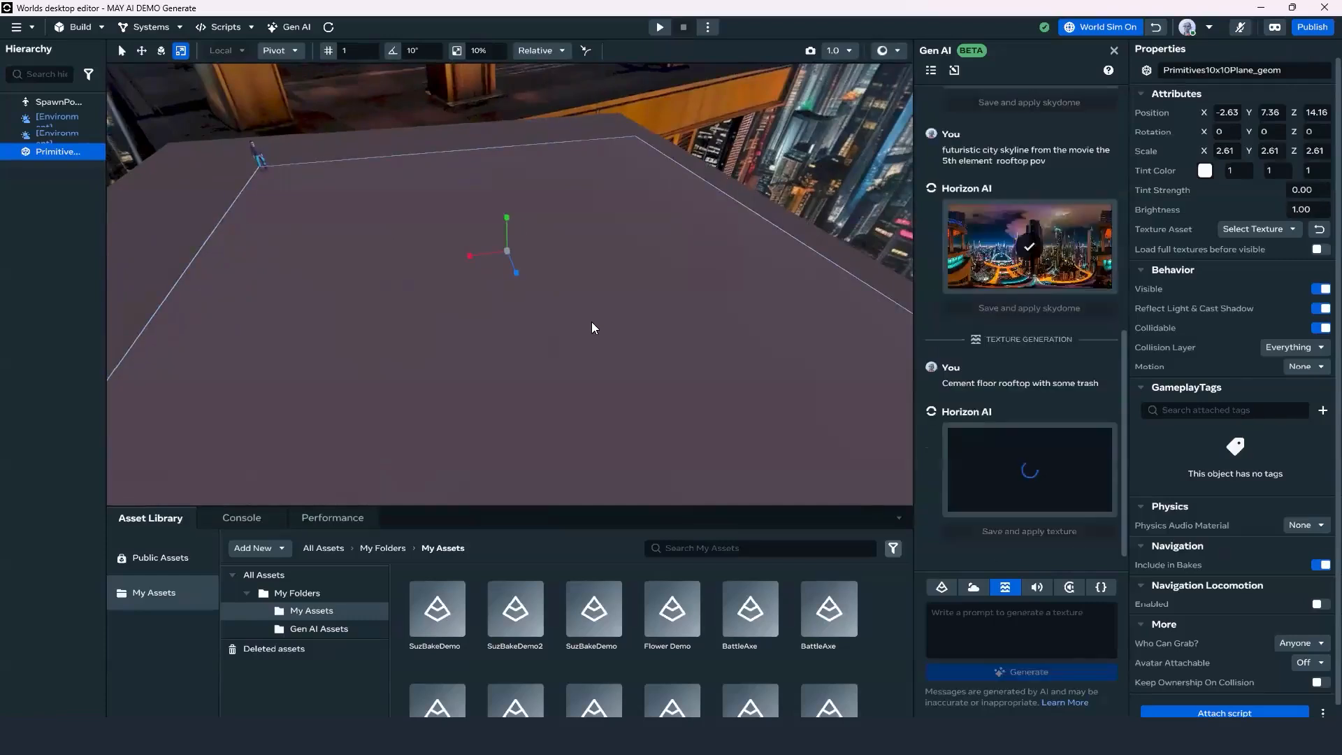
mouse_move(562, 308)
right_mouse_down()
mouse_move(582, 304)
mouse_move(570, 347)
mouse_move(501, 332)
mouse_move(538, 353)
mouse_move(503, 398)
mouse_move(630, 339)
mouse_move(553, 298)
right_mouse_up()
Preview the world from a spot on the textured plane, run the avatar around the floor to inspect the cement texture, and exit the preview.
right_click(554, 299)
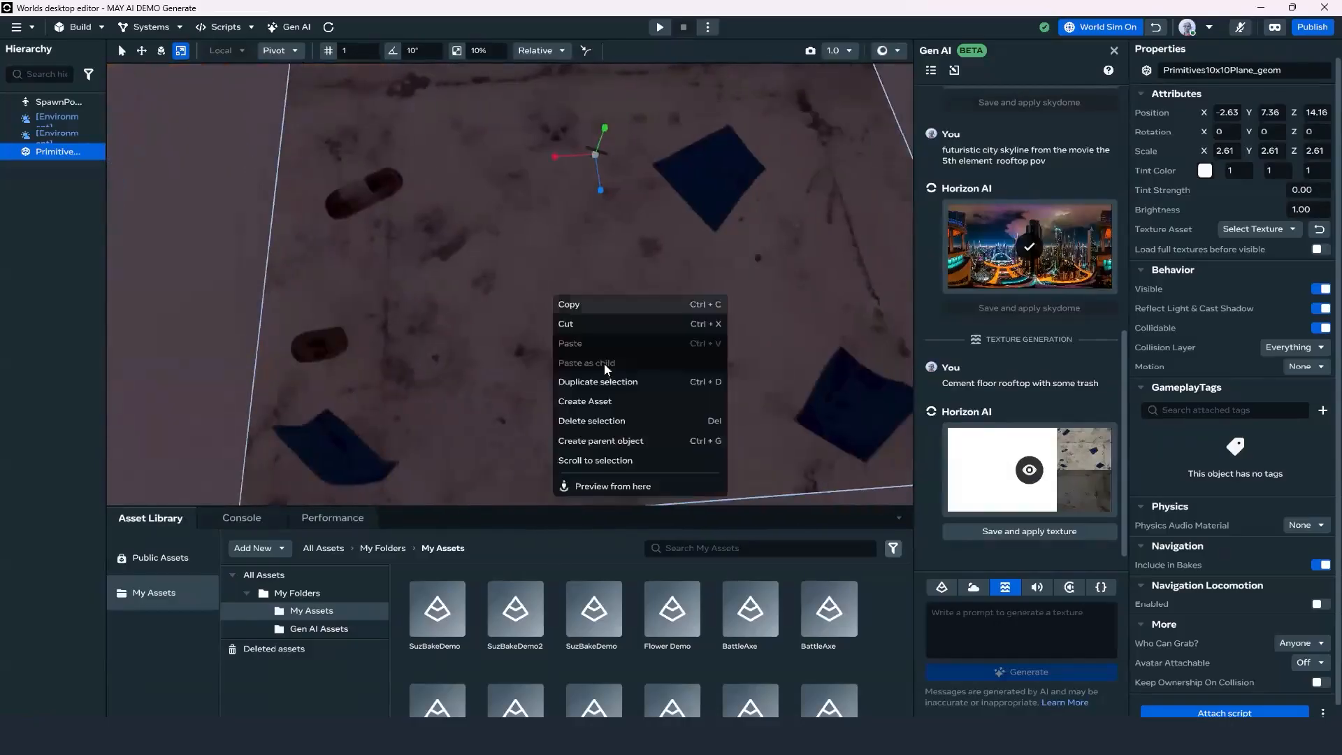
left_click(600, 487)
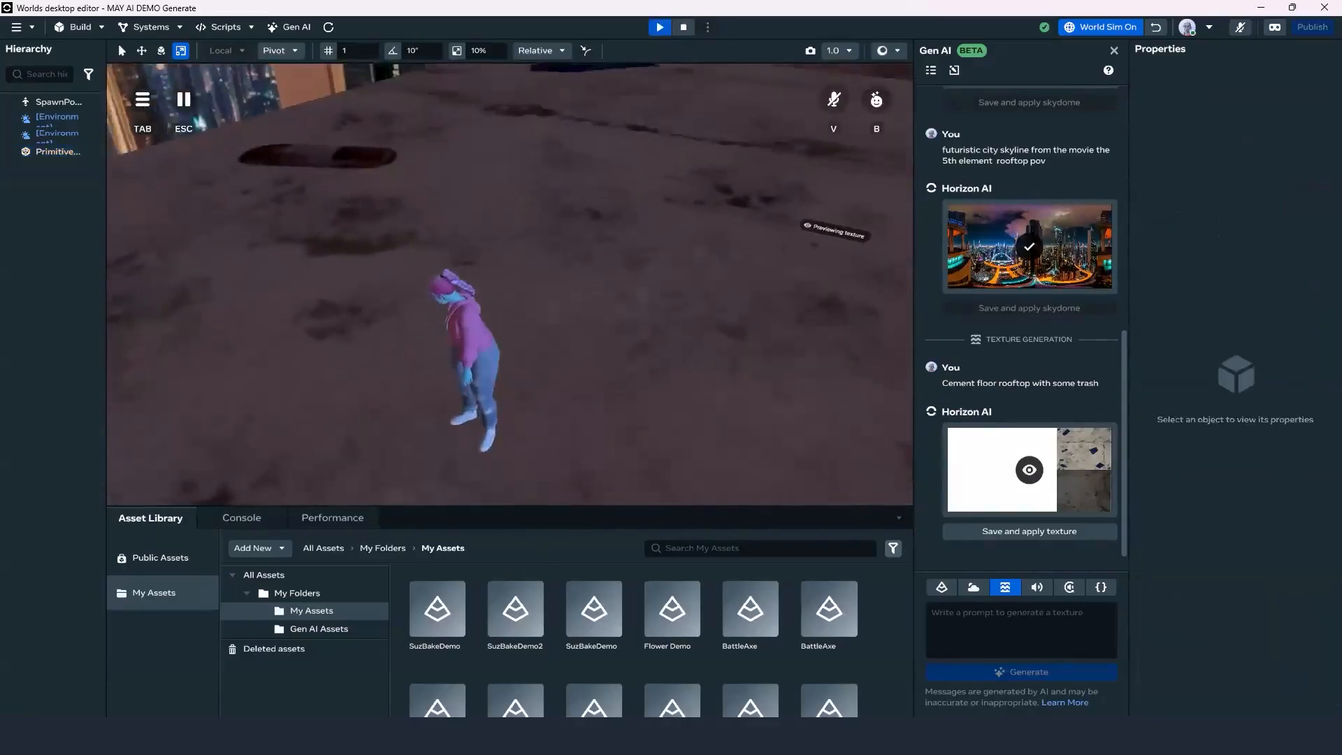
key("w")
key("w")
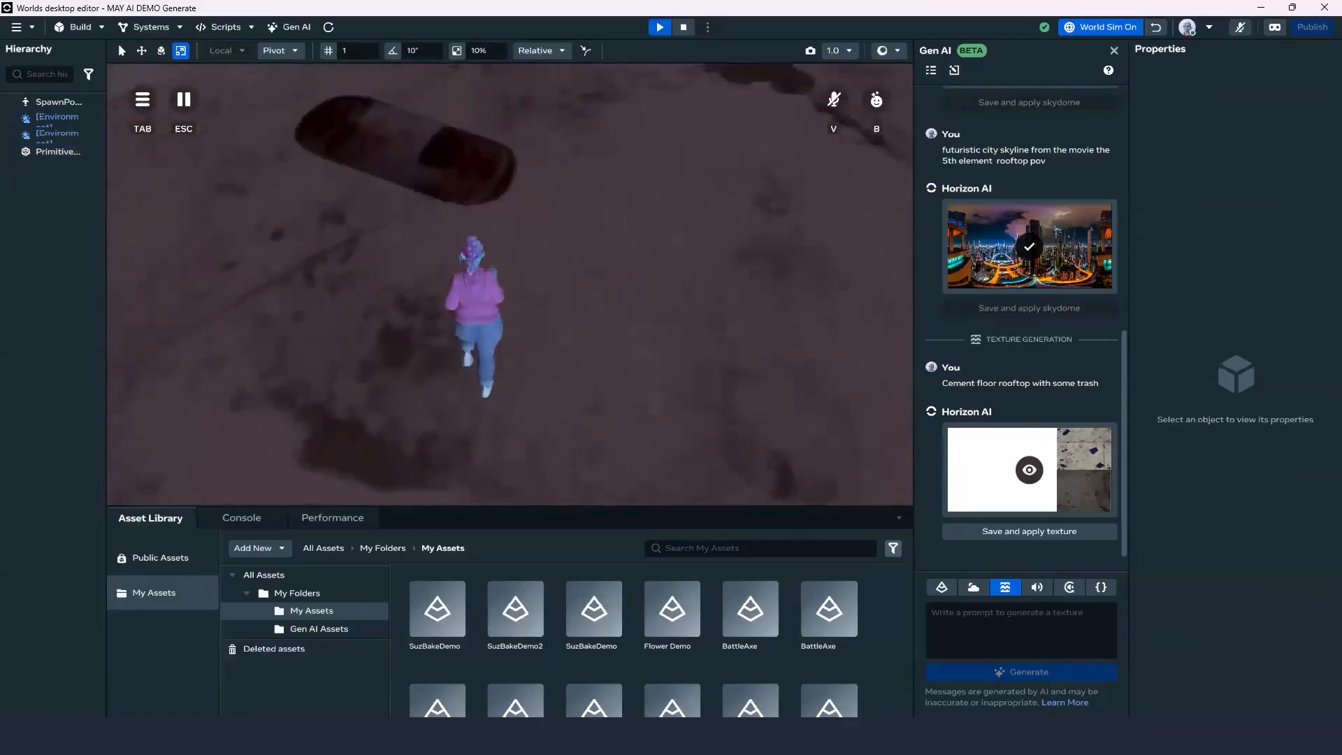
key("space")
key("w")
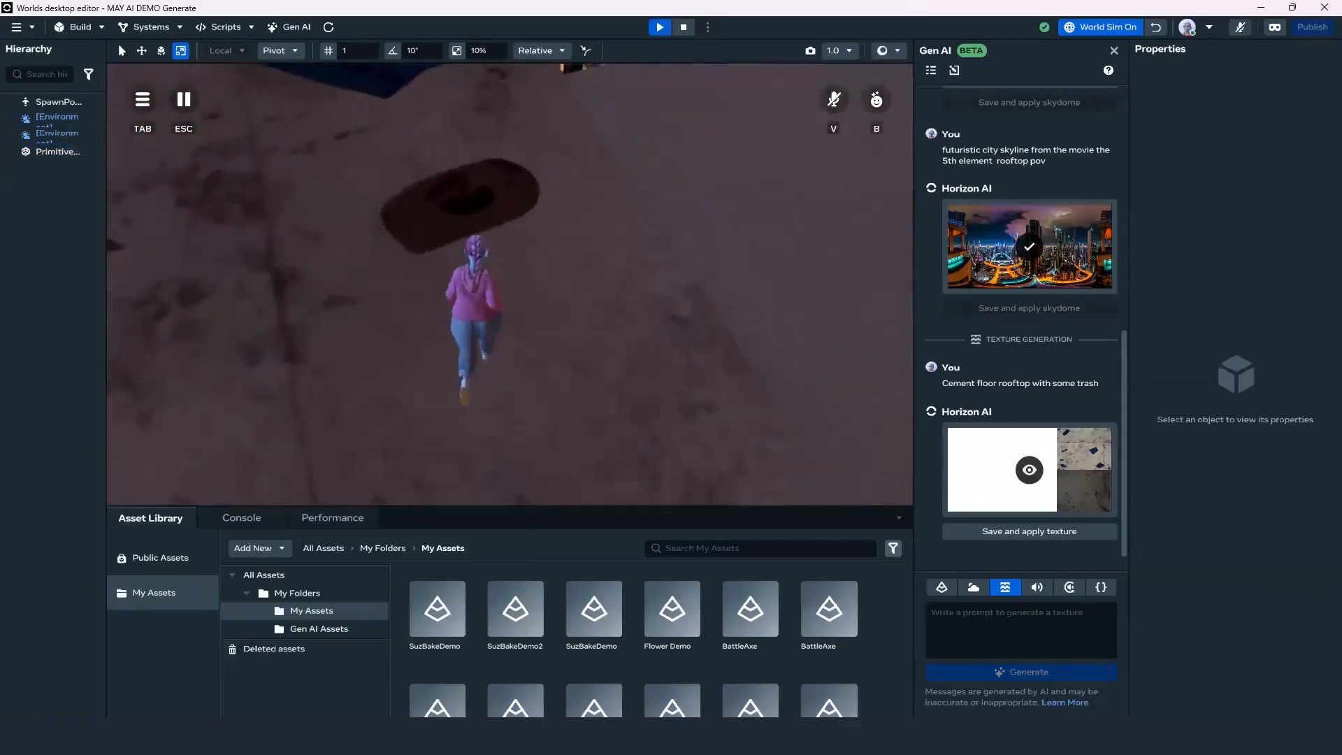
key("w")
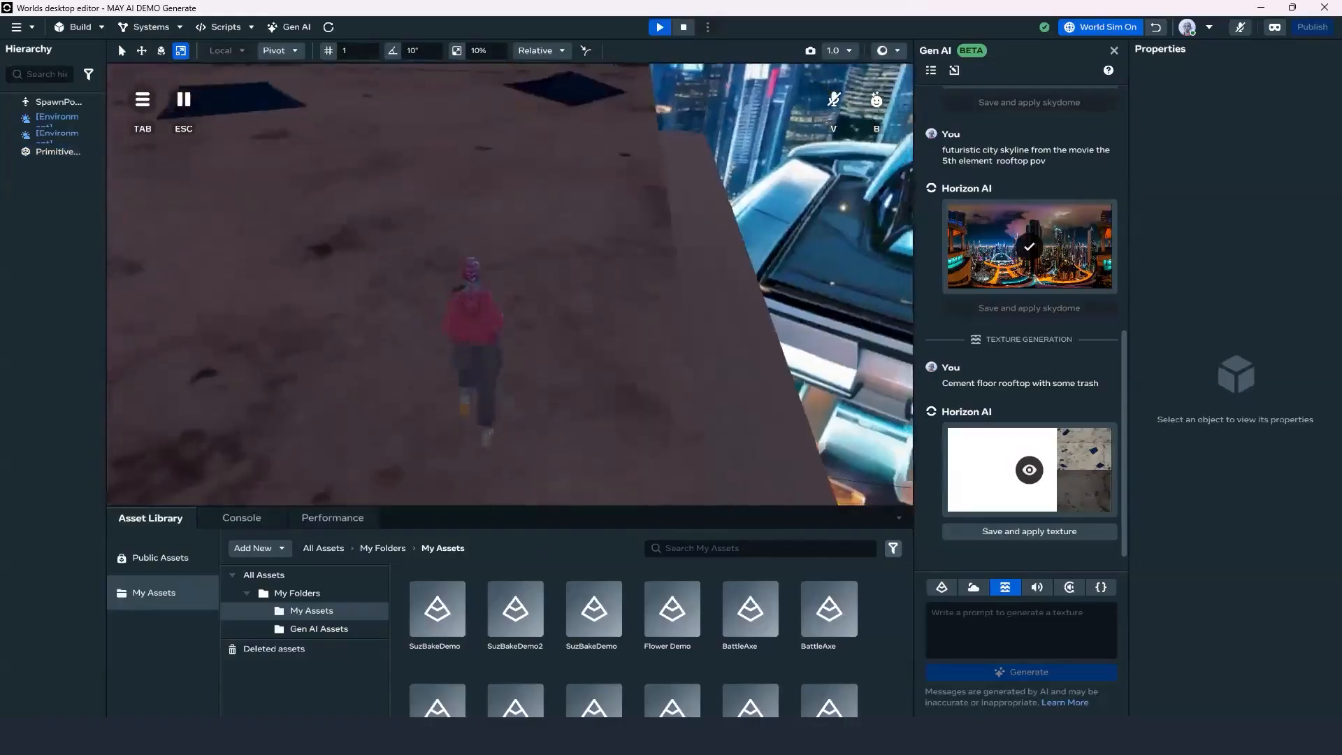
key("w")
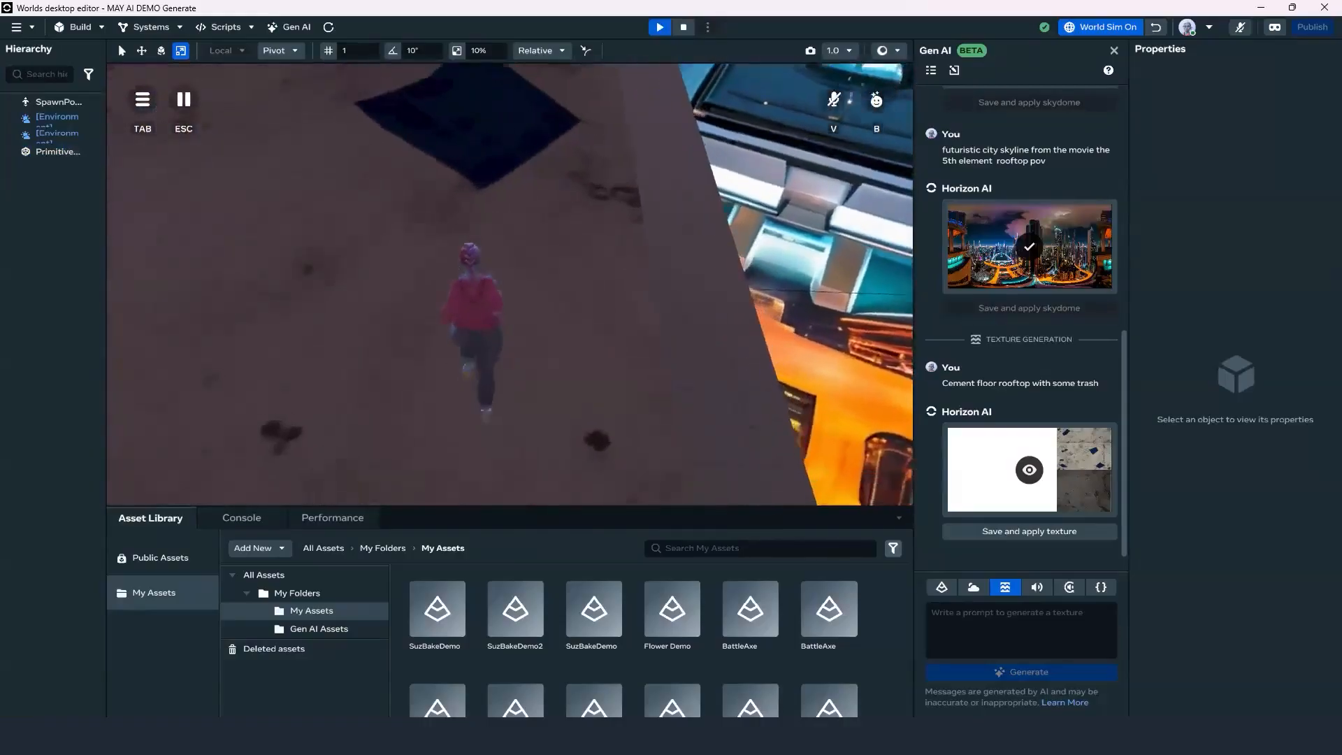
key("w")
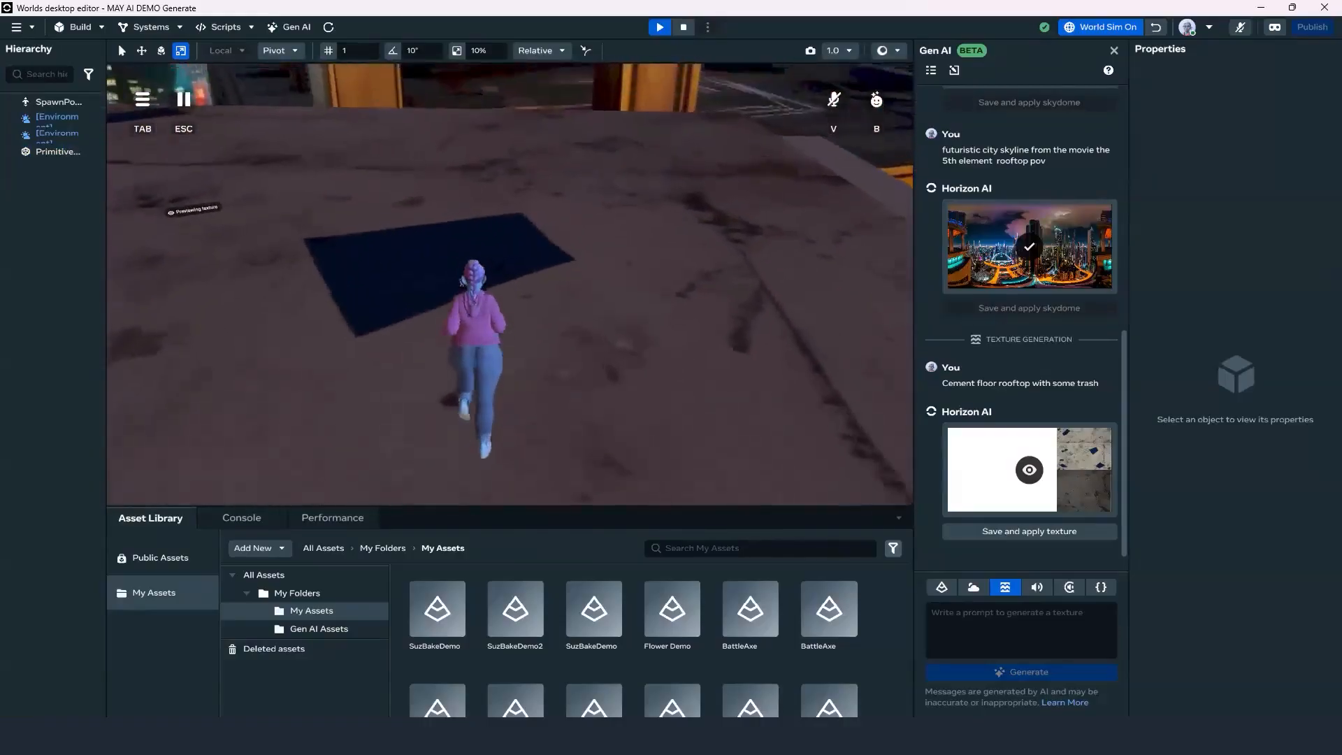
key("w")
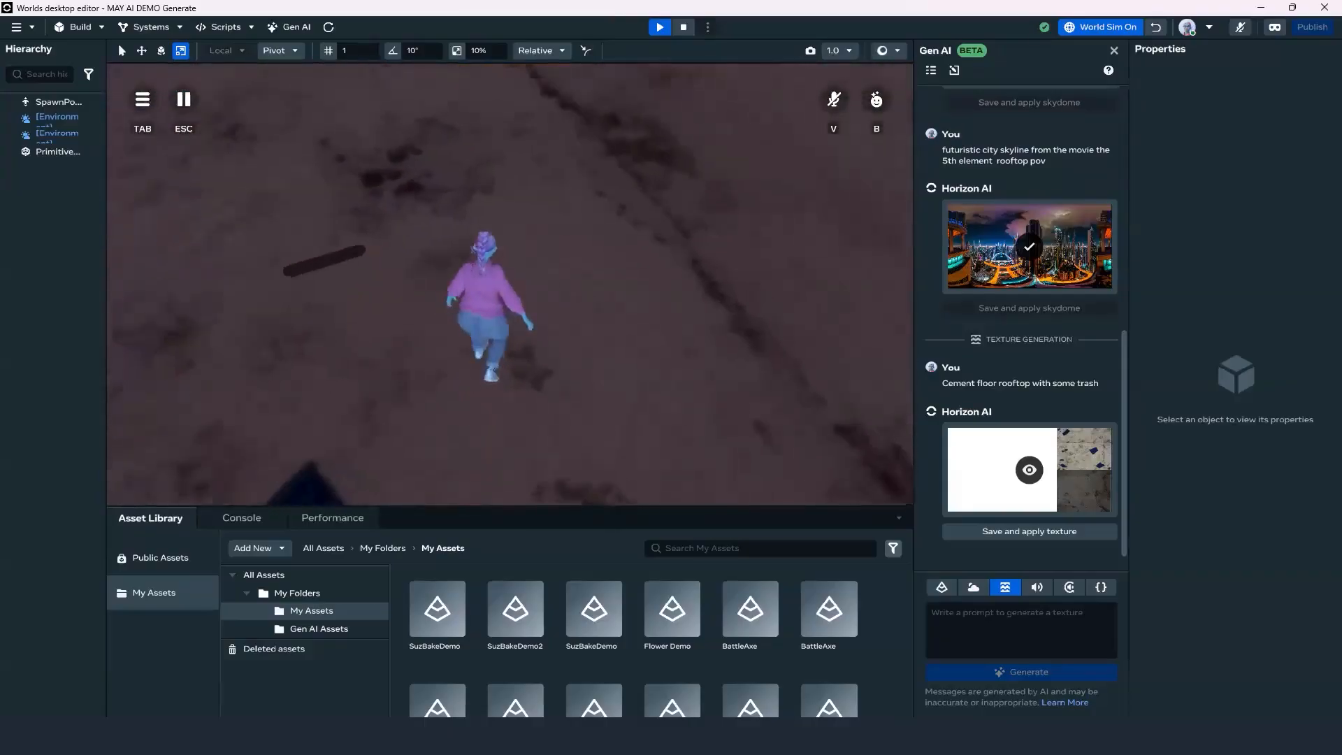
key("w")
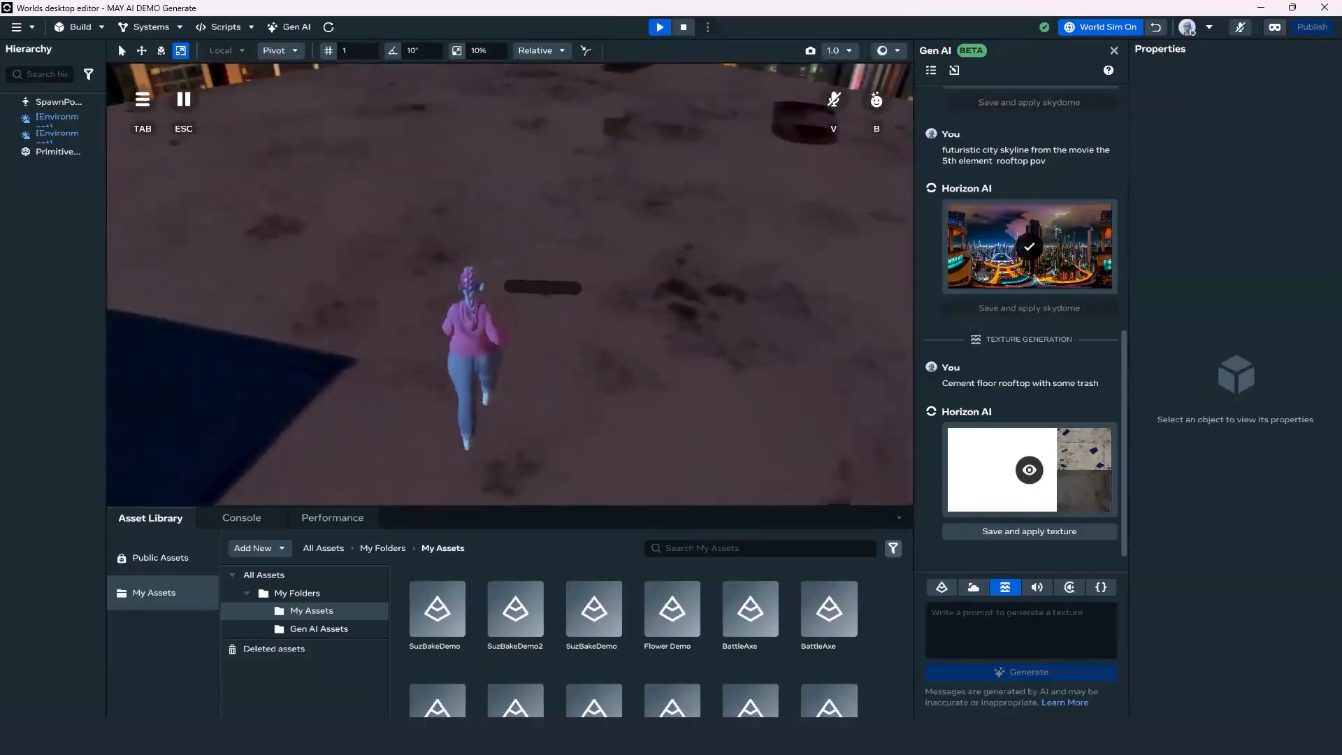
key("w")
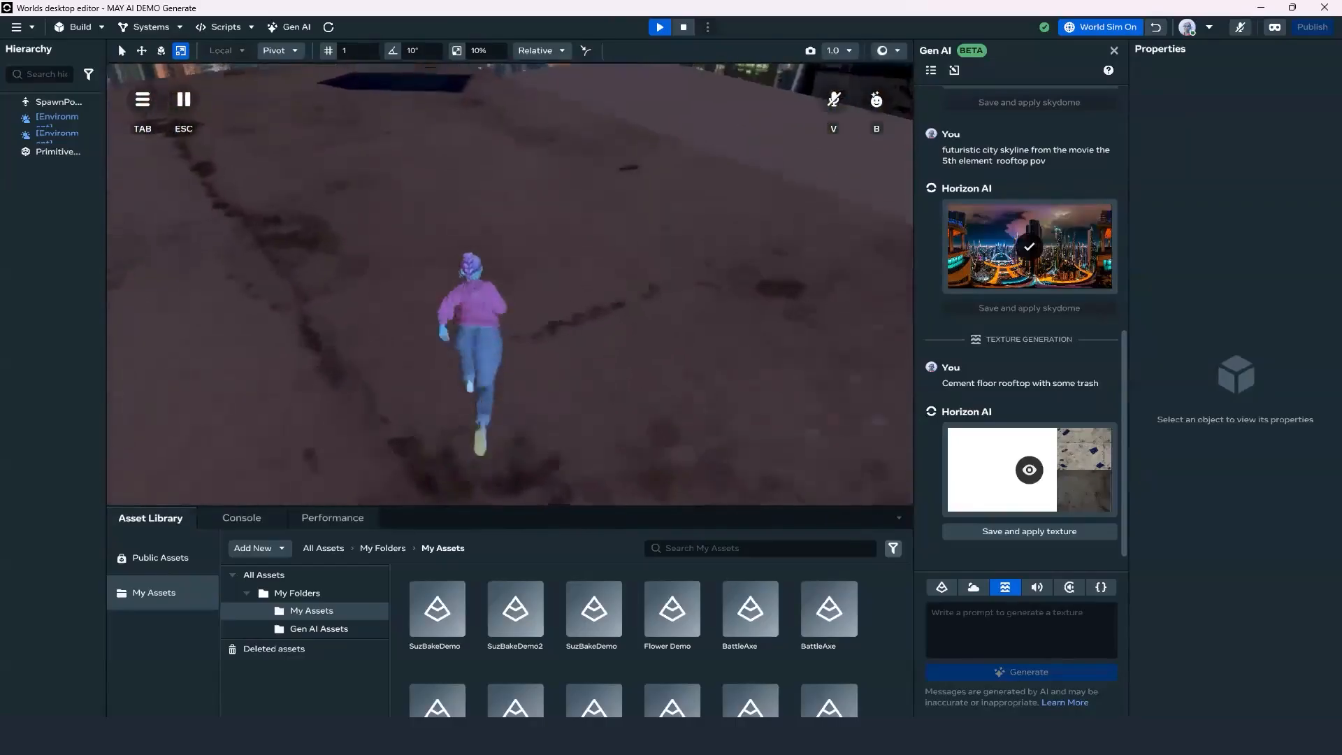
key("w")
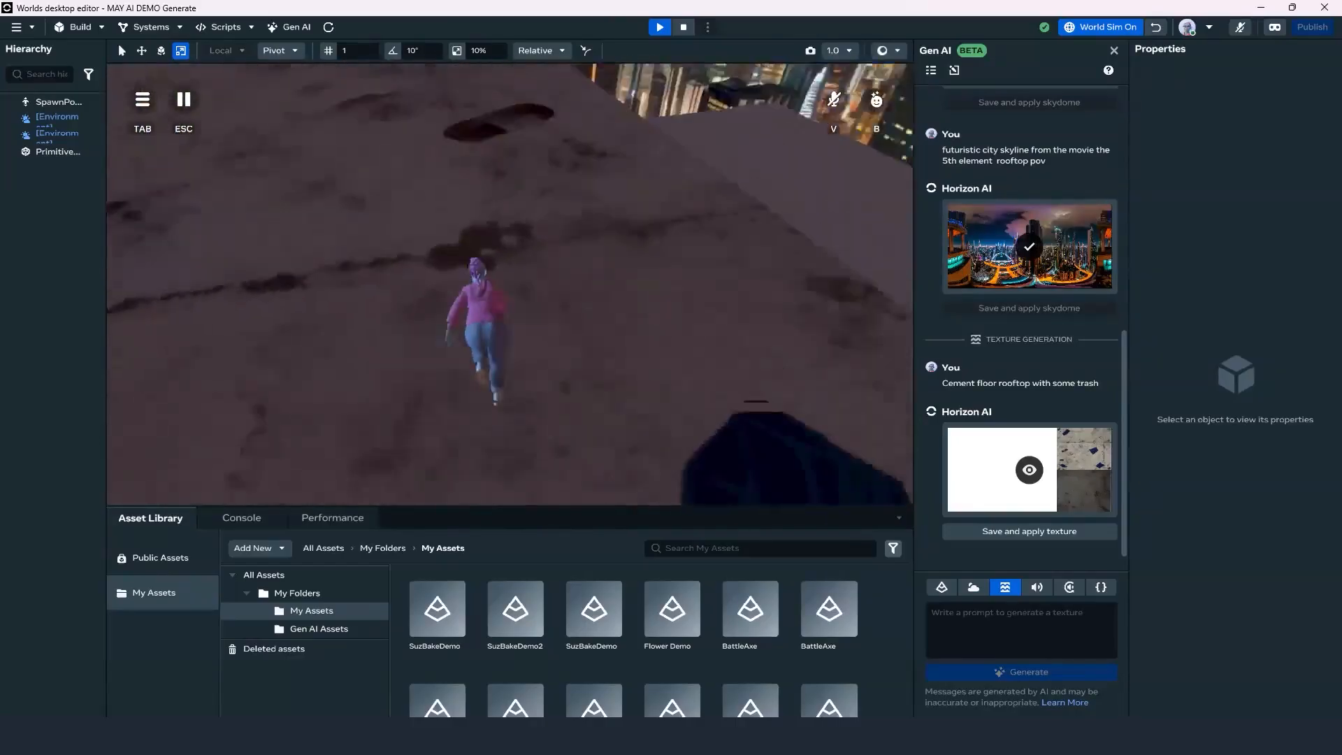
key("w")
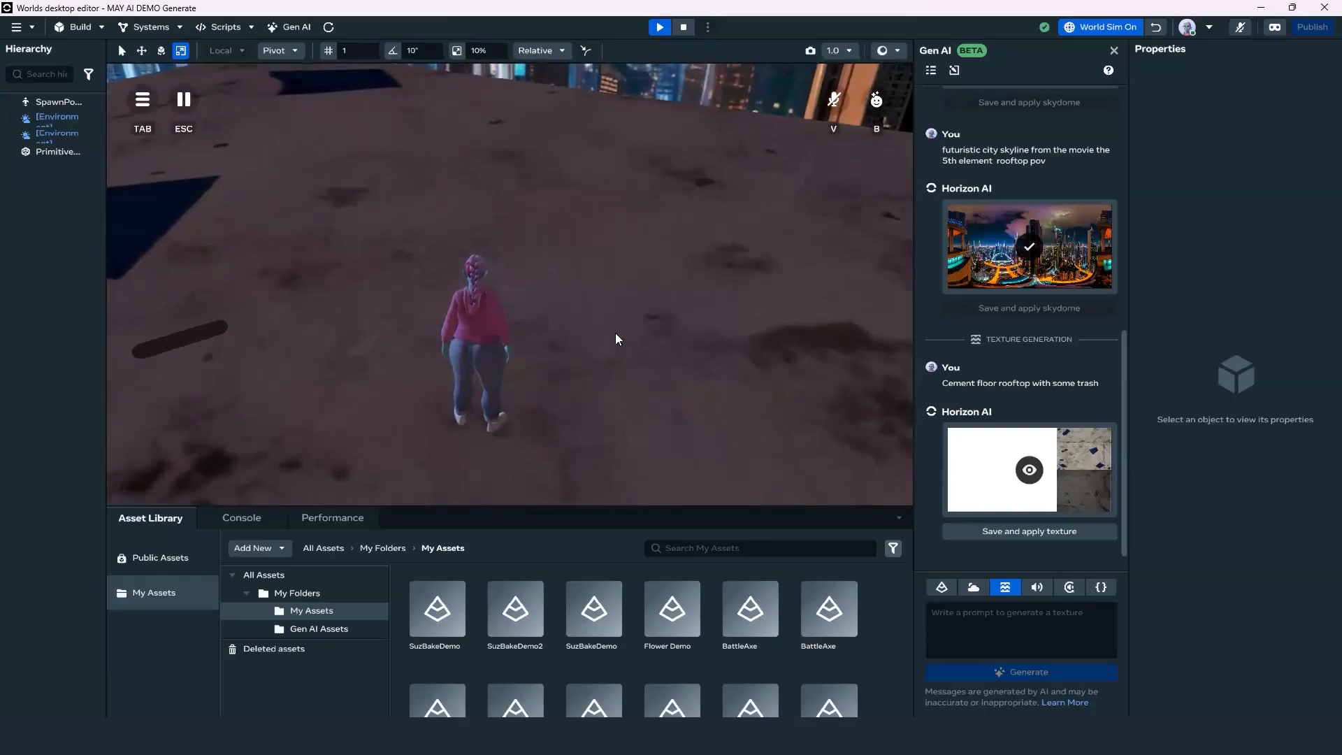
key("Escape")
Place a Cube shape on the textured rooftop floor at about X 2.86, Y 7.36, Z 18.05.
scroll(659, 374, "down", 10)
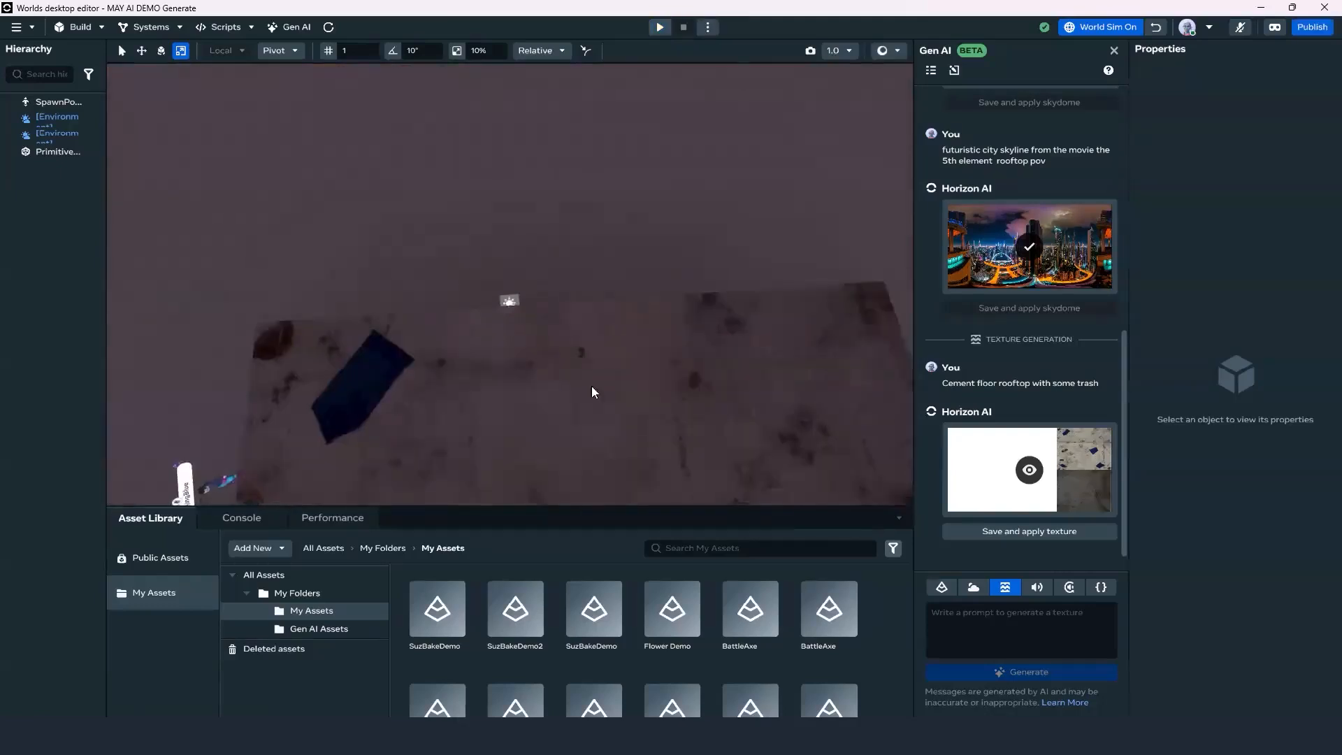
right_click_drag(593, 387, 581, 252)
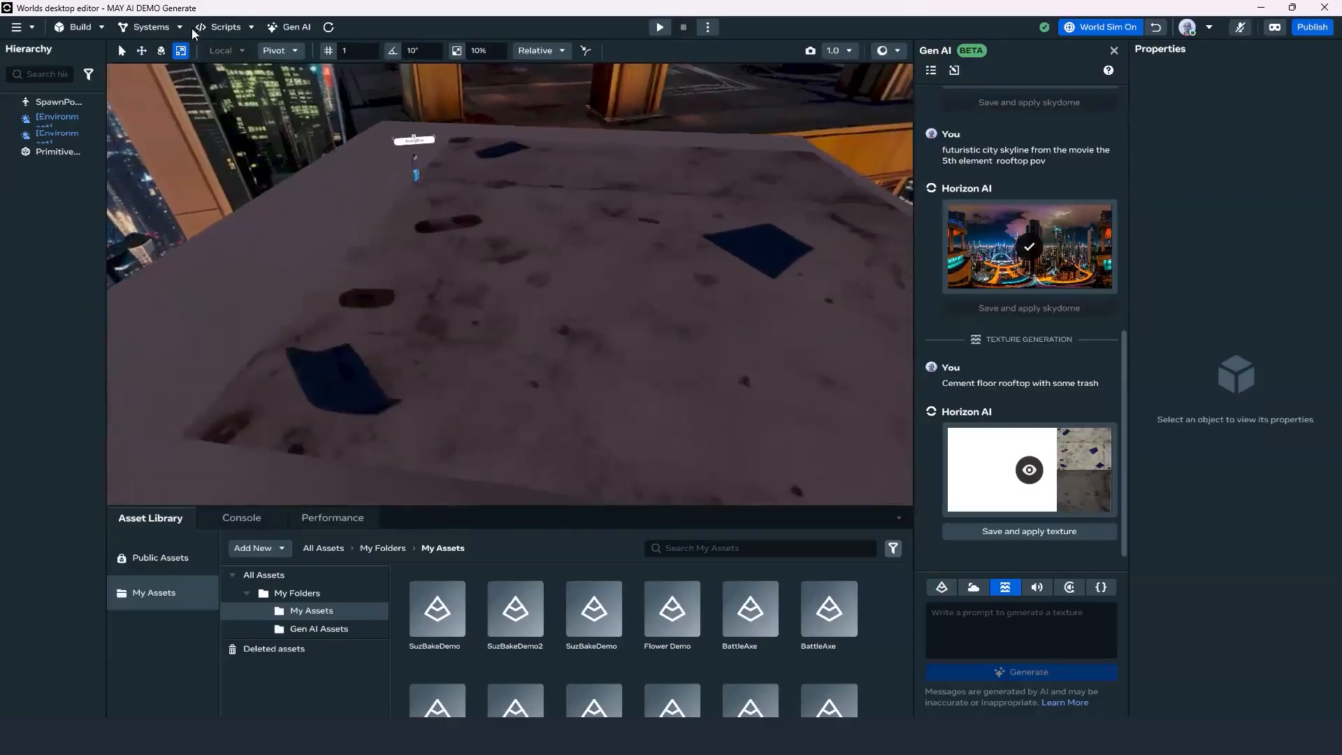
left_click(68, 30)
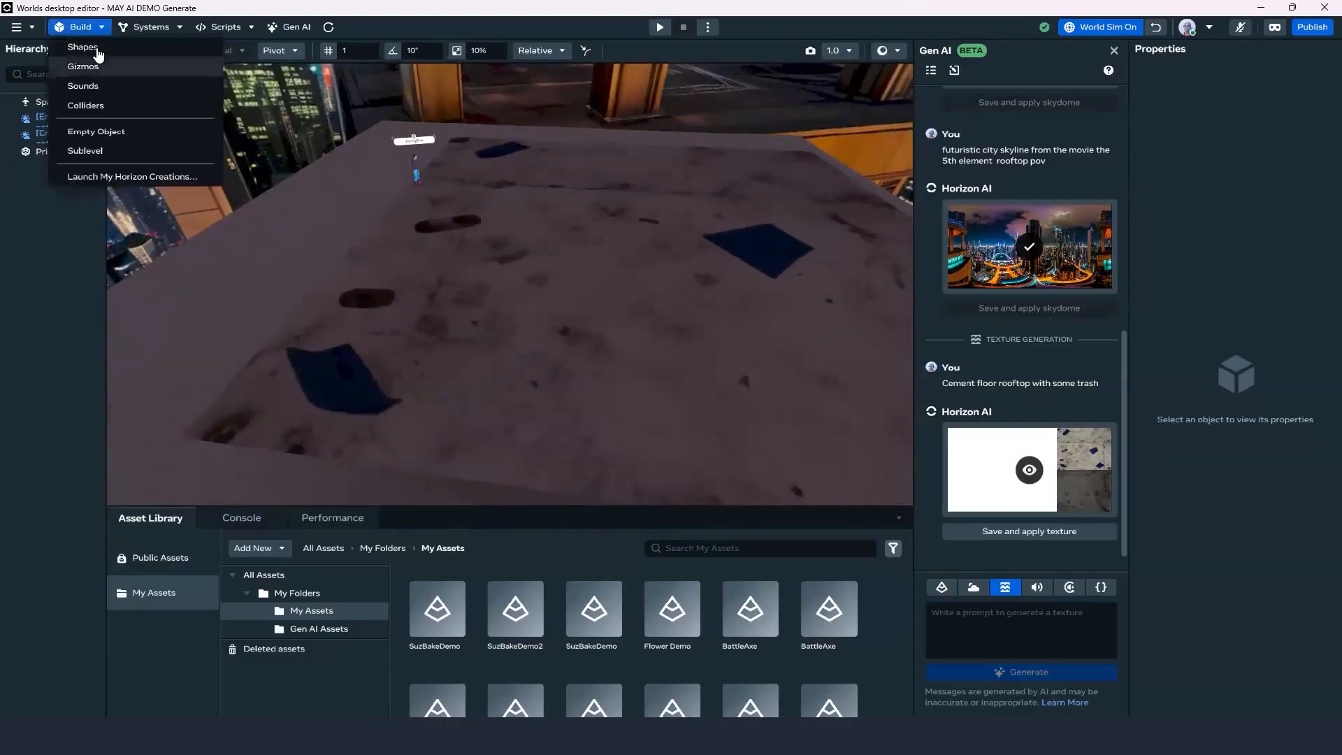
left_click(99, 56)
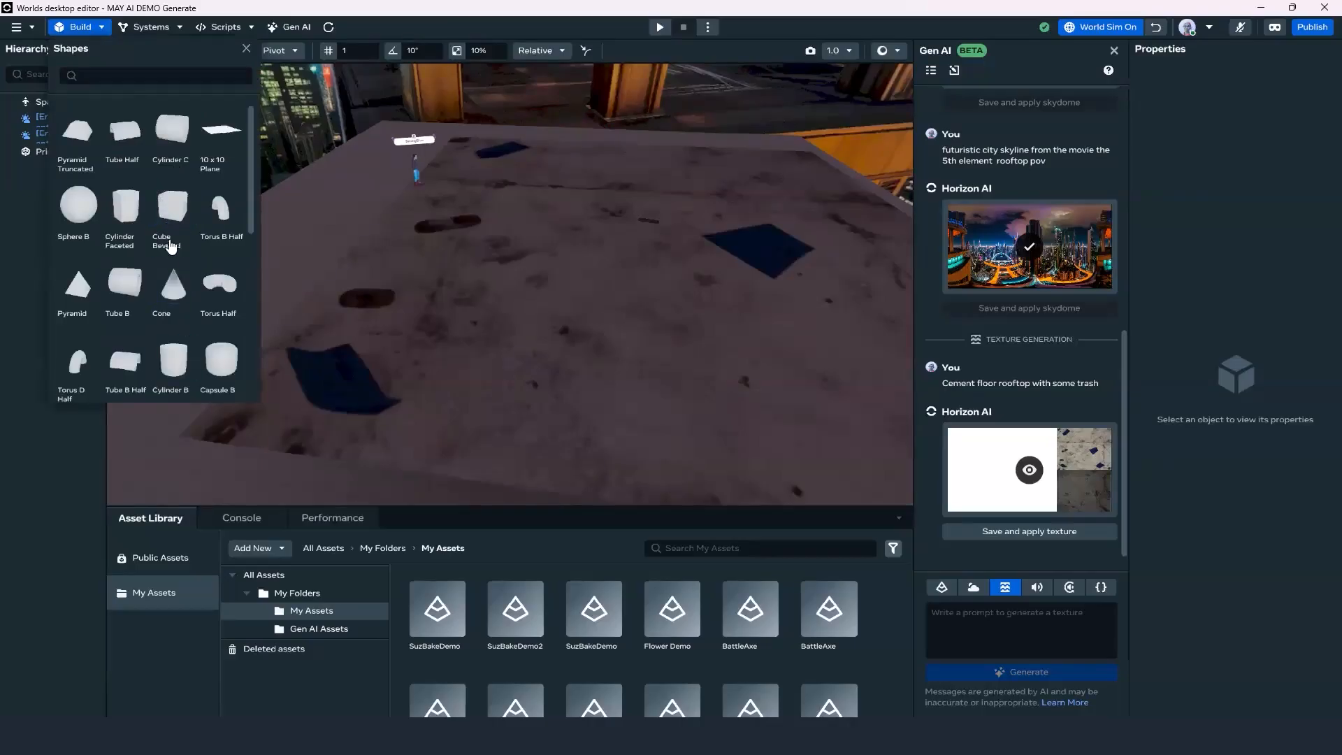
scroll(189, 273, "down", 3)
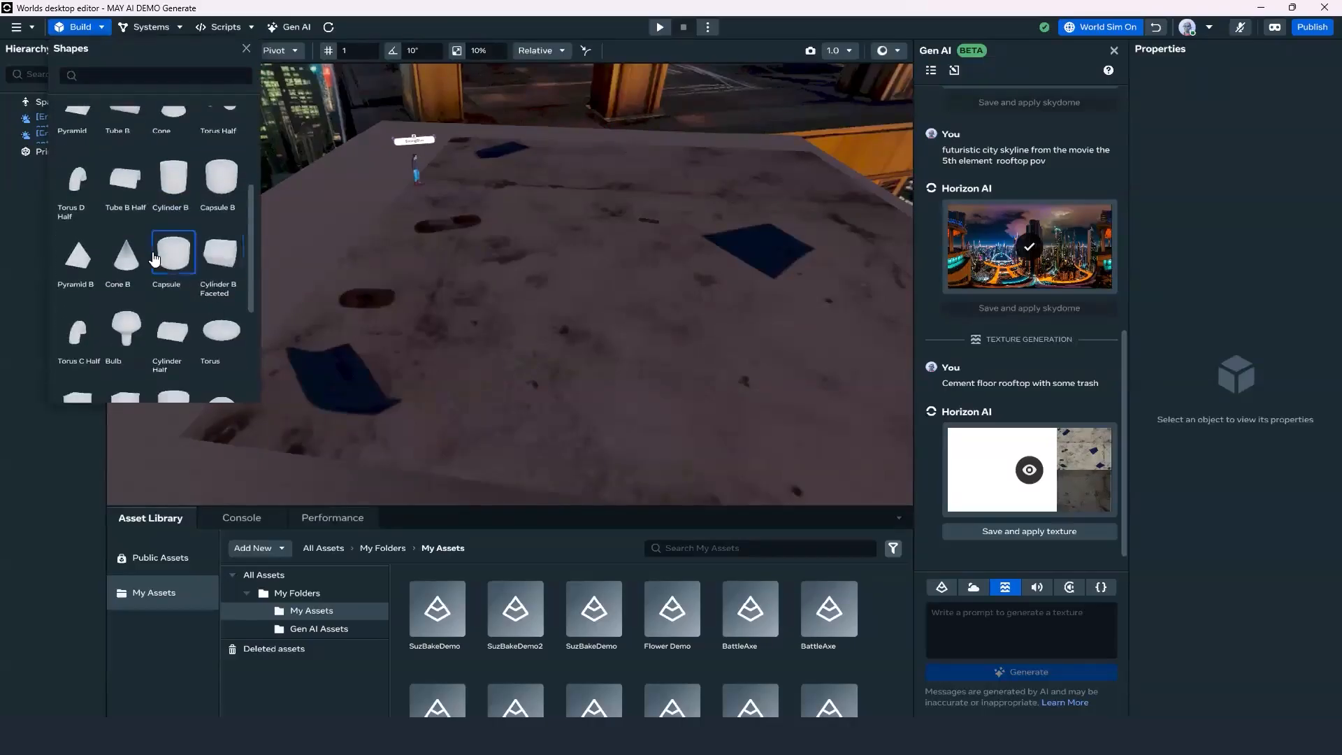
scroll(155, 260, "up", 3)
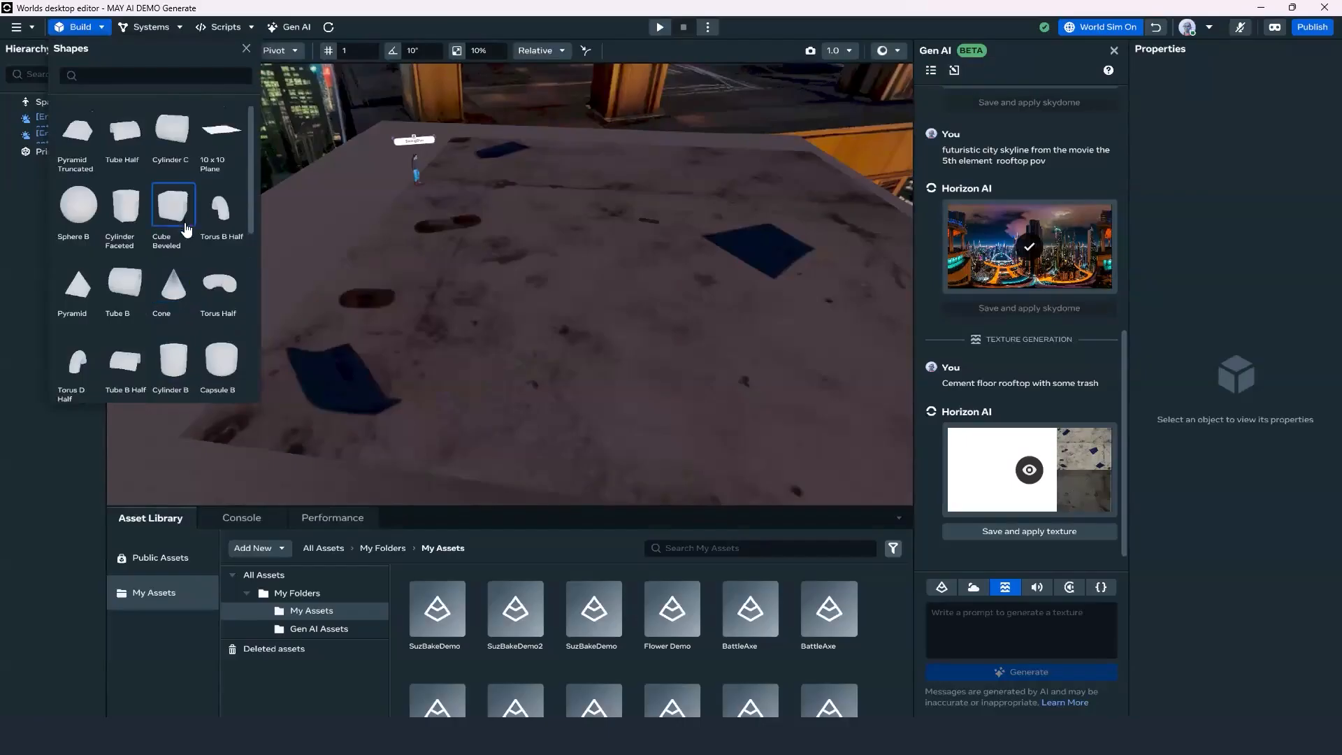
scroll(187, 234, "down", 5)
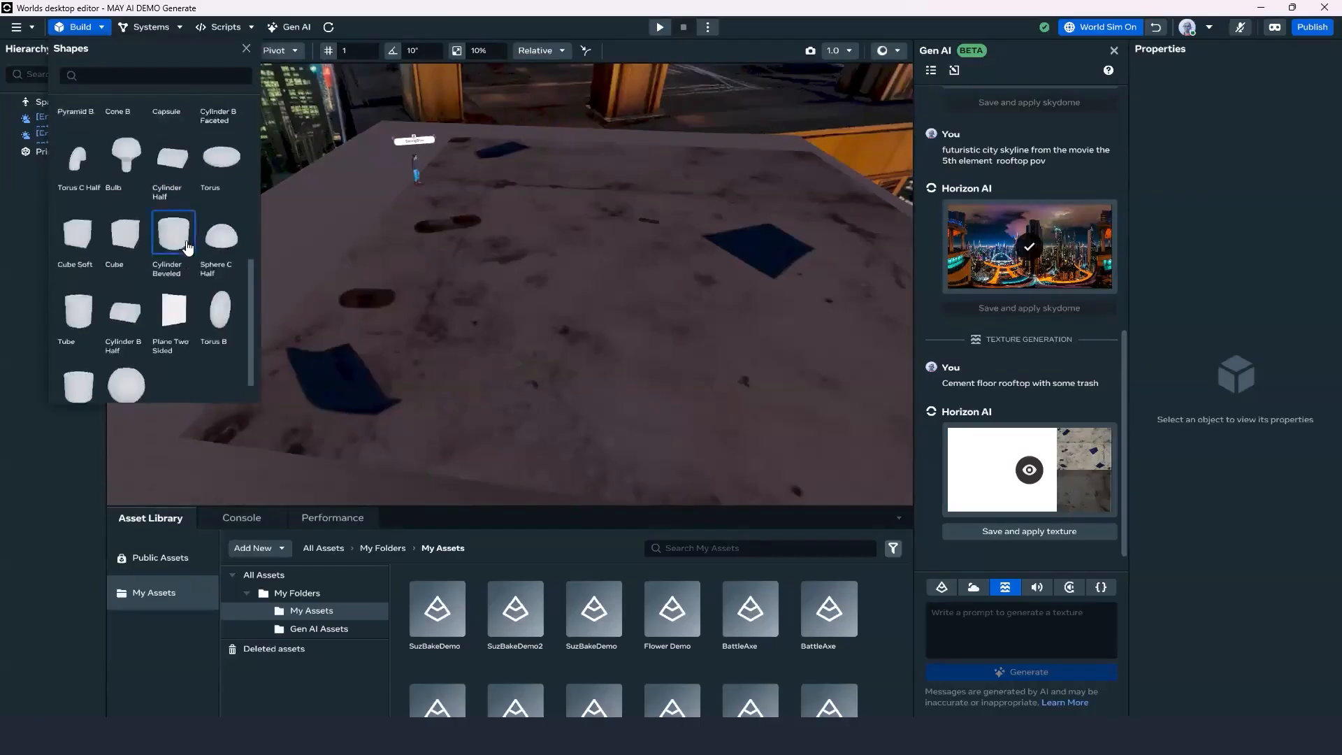
right_click_drag(551, 285, 819, 335)
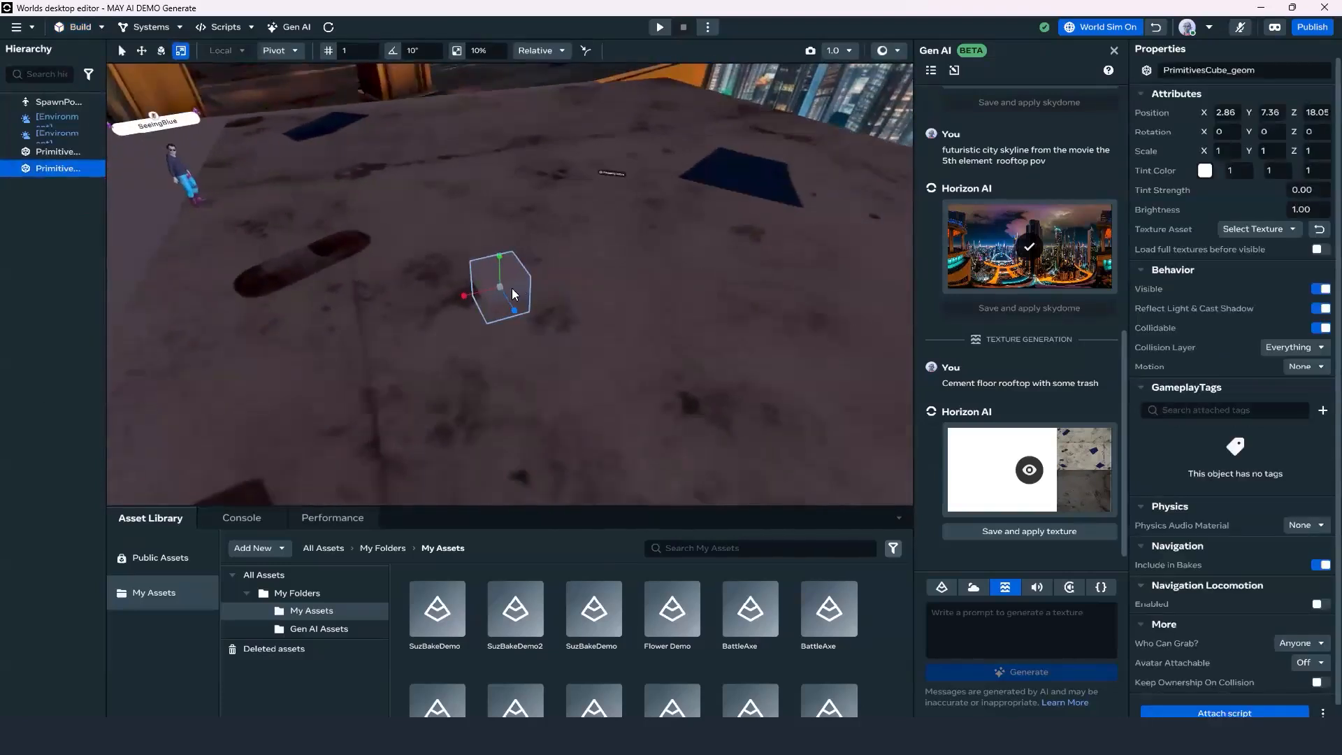
right_click_drag(611, 315, 395, 297)
Save and apply the generated cement floor rooftop texture, viewing the new cube up close meanwhile.
left_click(1007, 613)
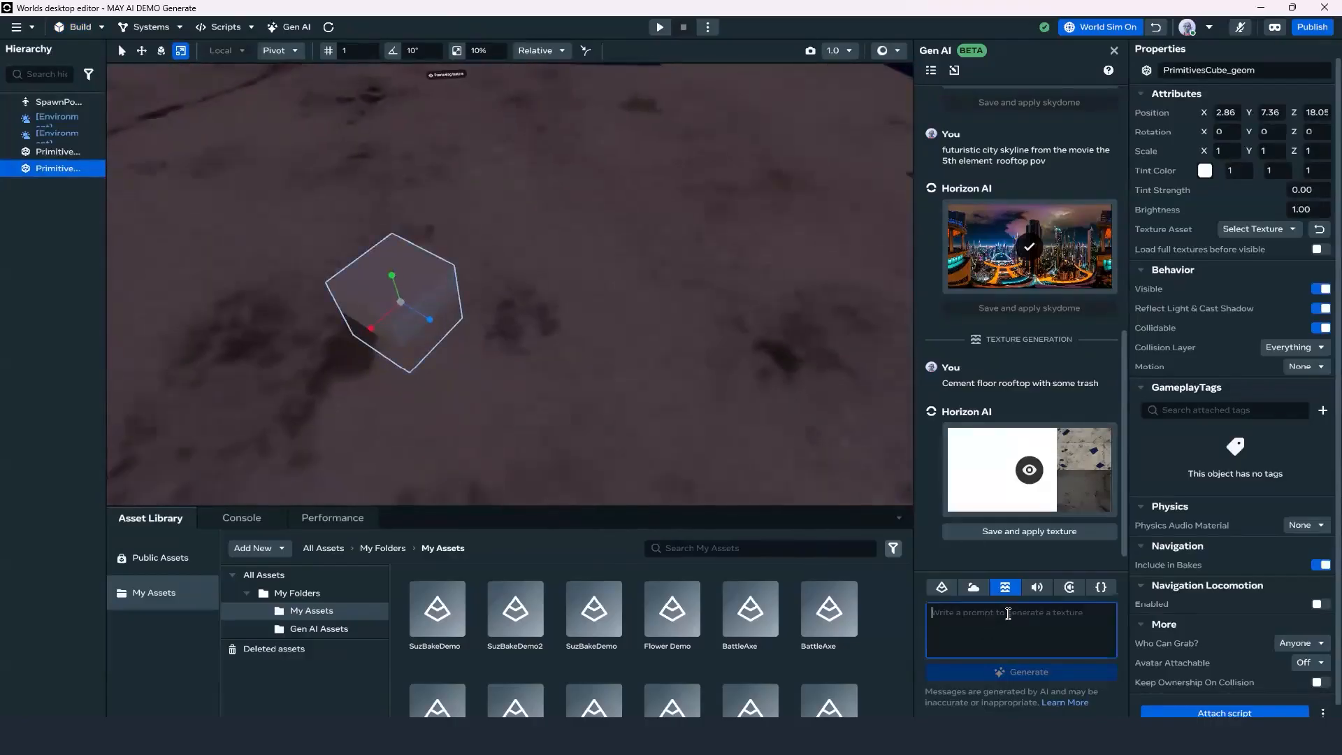
left_click(1014, 532)
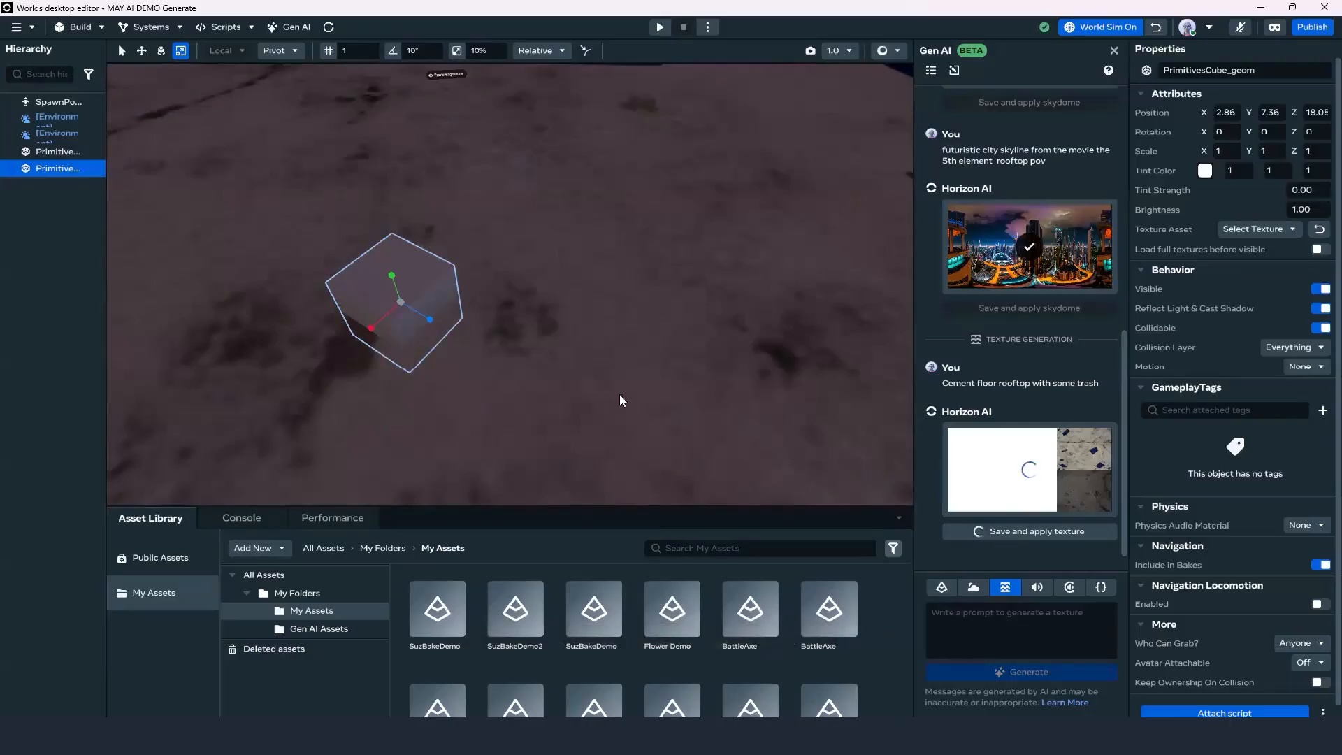
right_click_drag(599, 381, 570, 362)
scroll(550, 353, "up", 2)
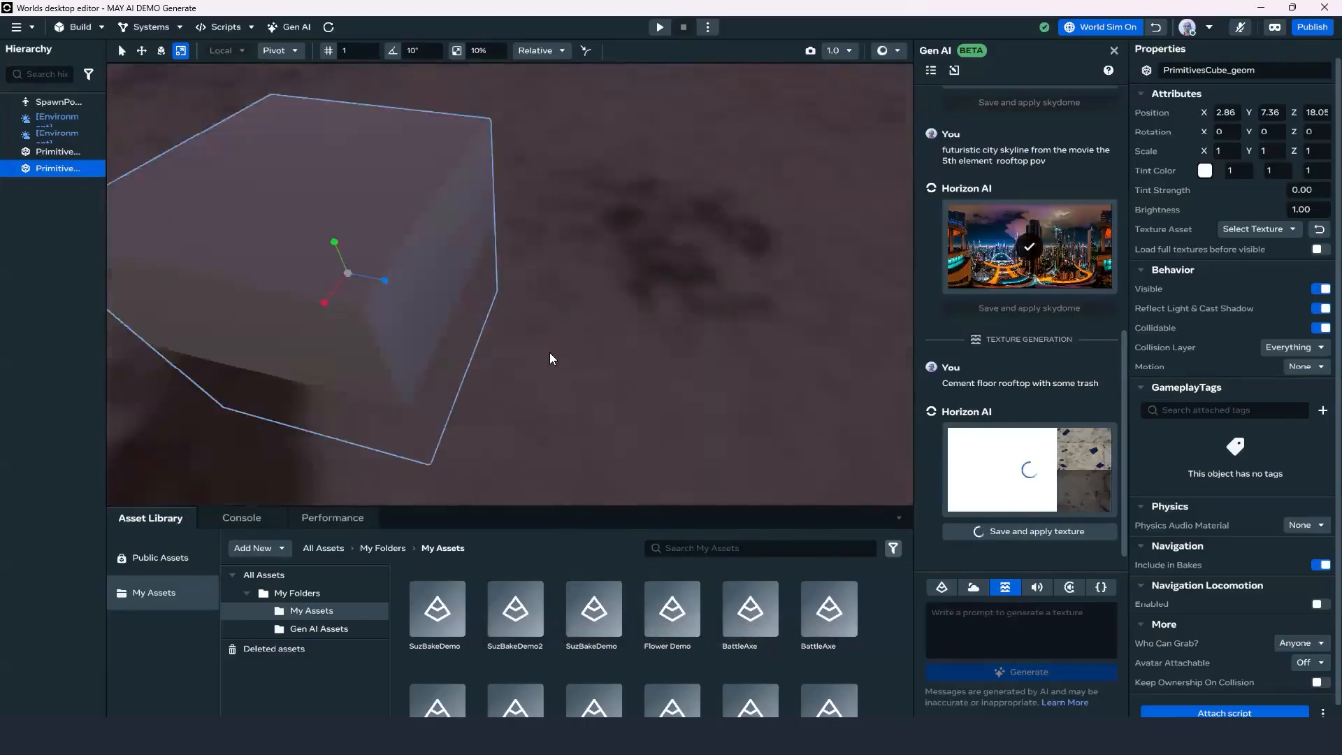
scroll(506, 333, "down", 2)
right_click_drag(506, 333, 621, 285)
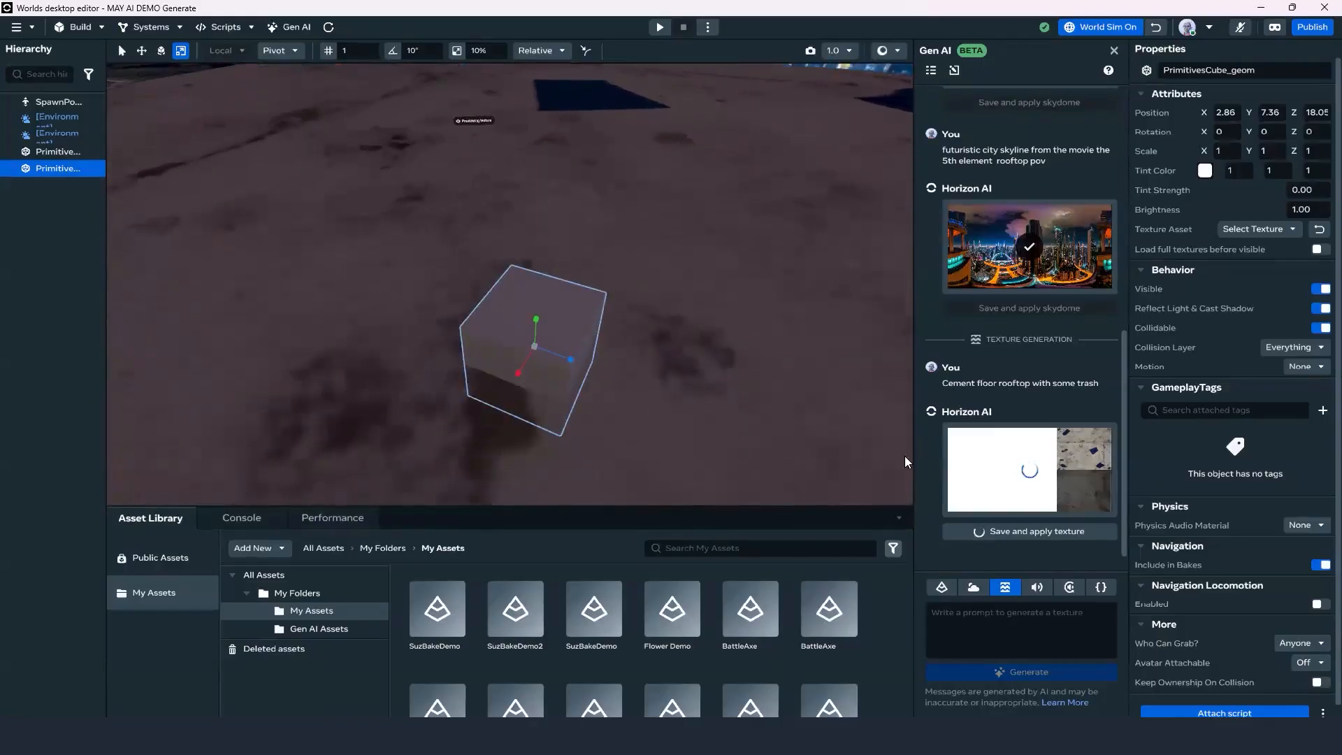
Generate a new AI texture from the prompt "dirty cement".
left_click(990, 621)
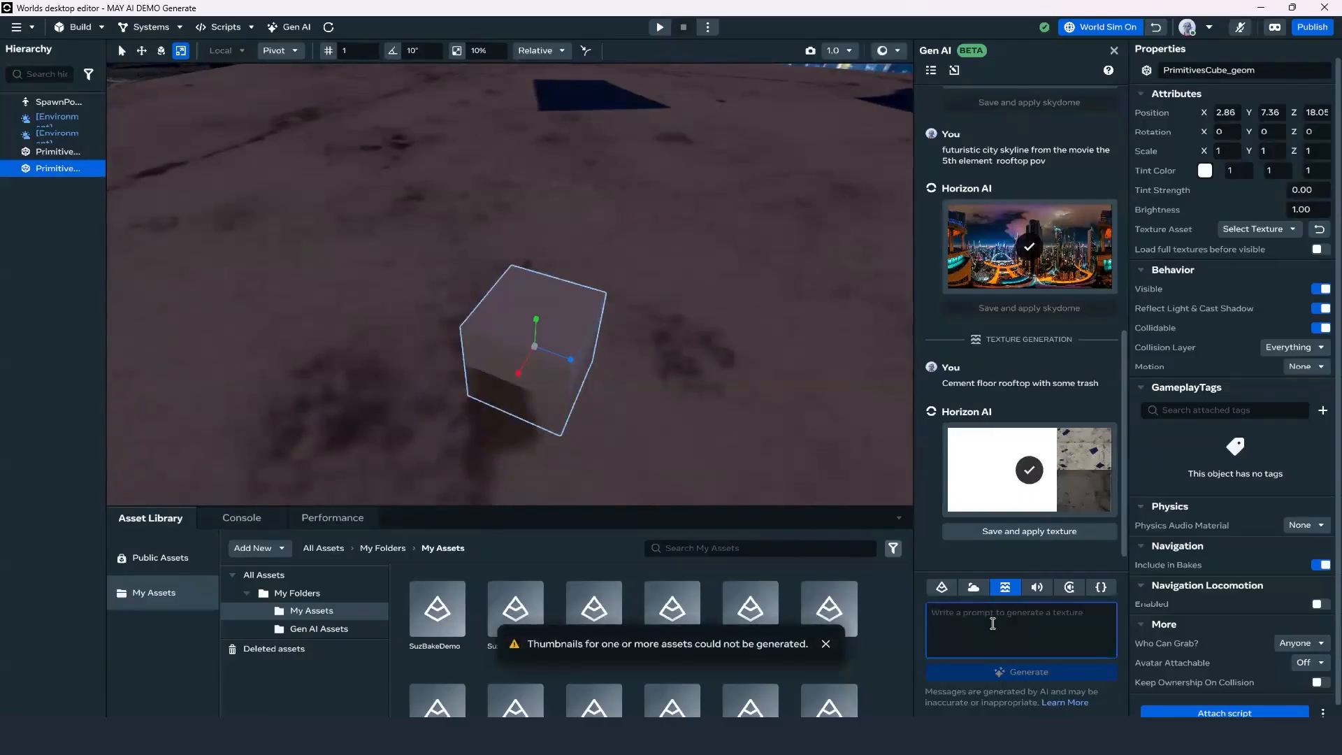
type("c")
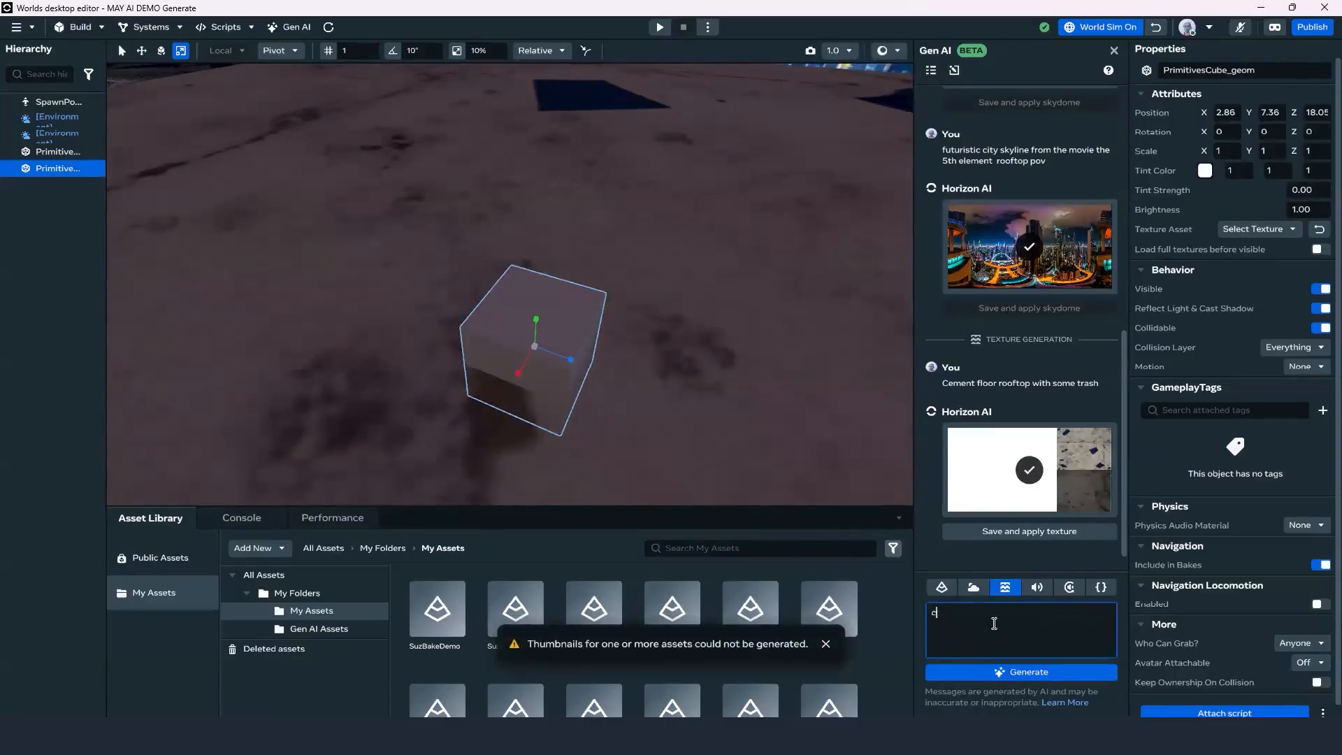
key("BackSpace")
type("dirty cement")
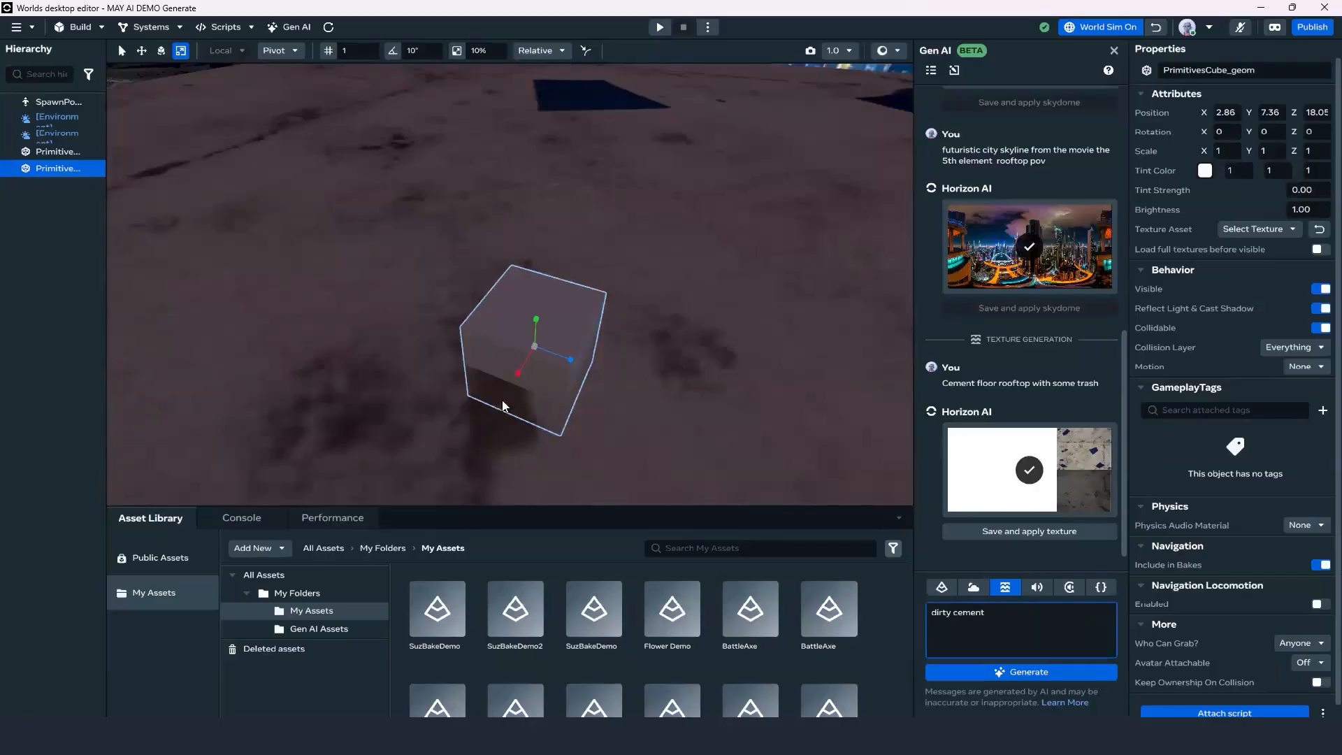
scroll(636, 335, "down", 8)
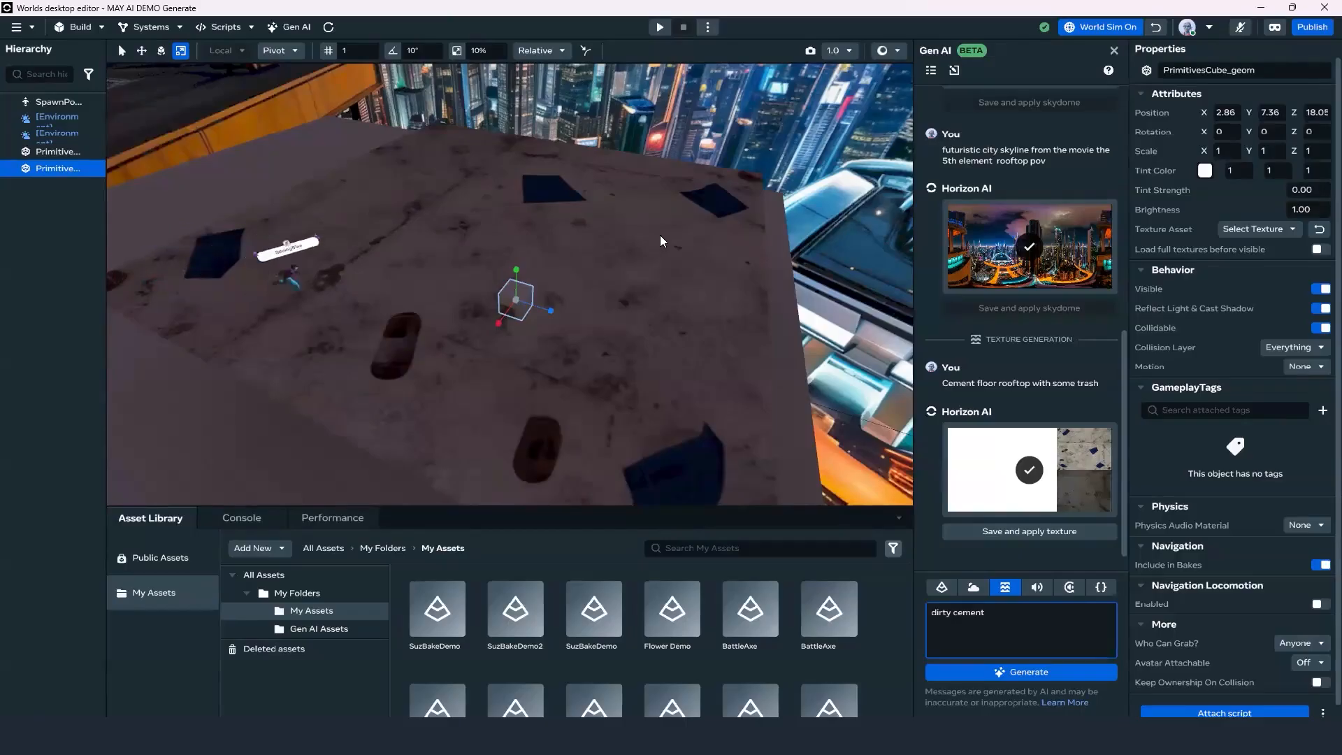
right_click_drag(660, 264, 576, 277)
left_click(1028, 673)
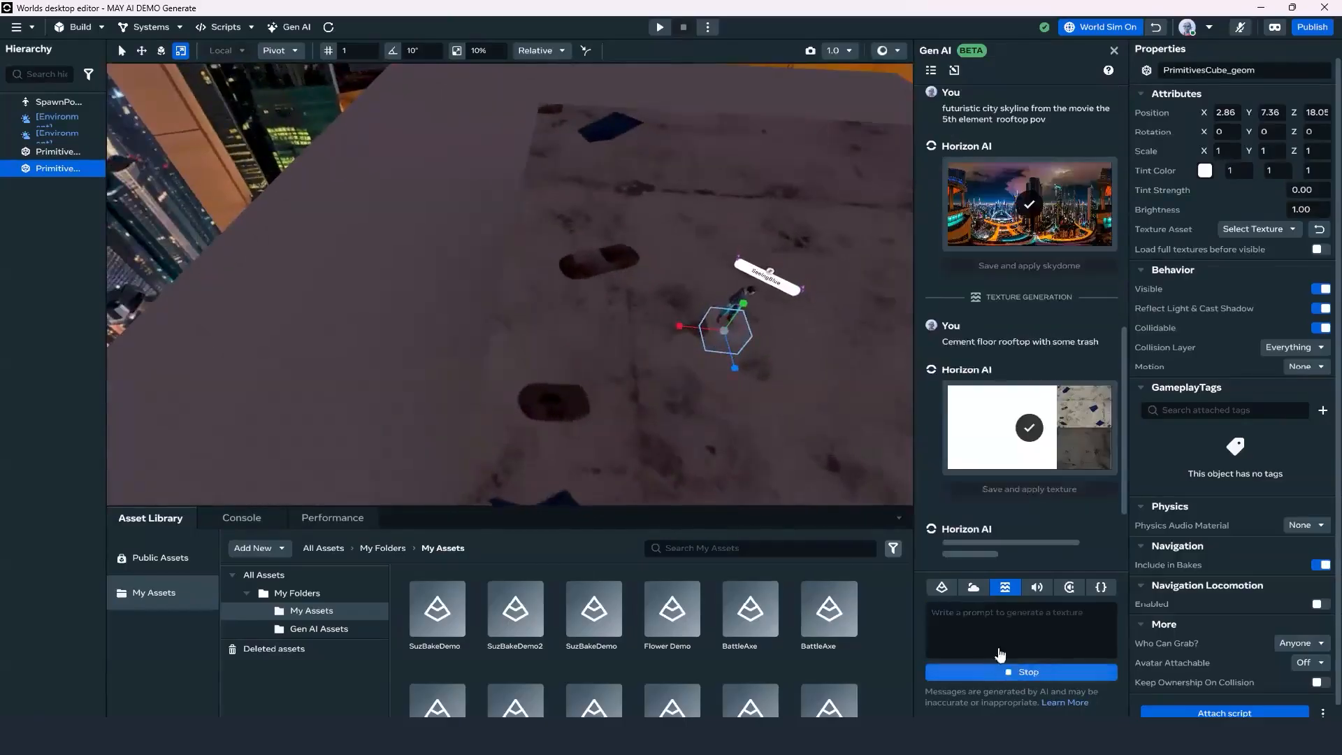
Move the cube to the edge of the rooftop floor, at about X 10.43 and Y 7.79.
right_click_drag(767, 429, 748, 378)
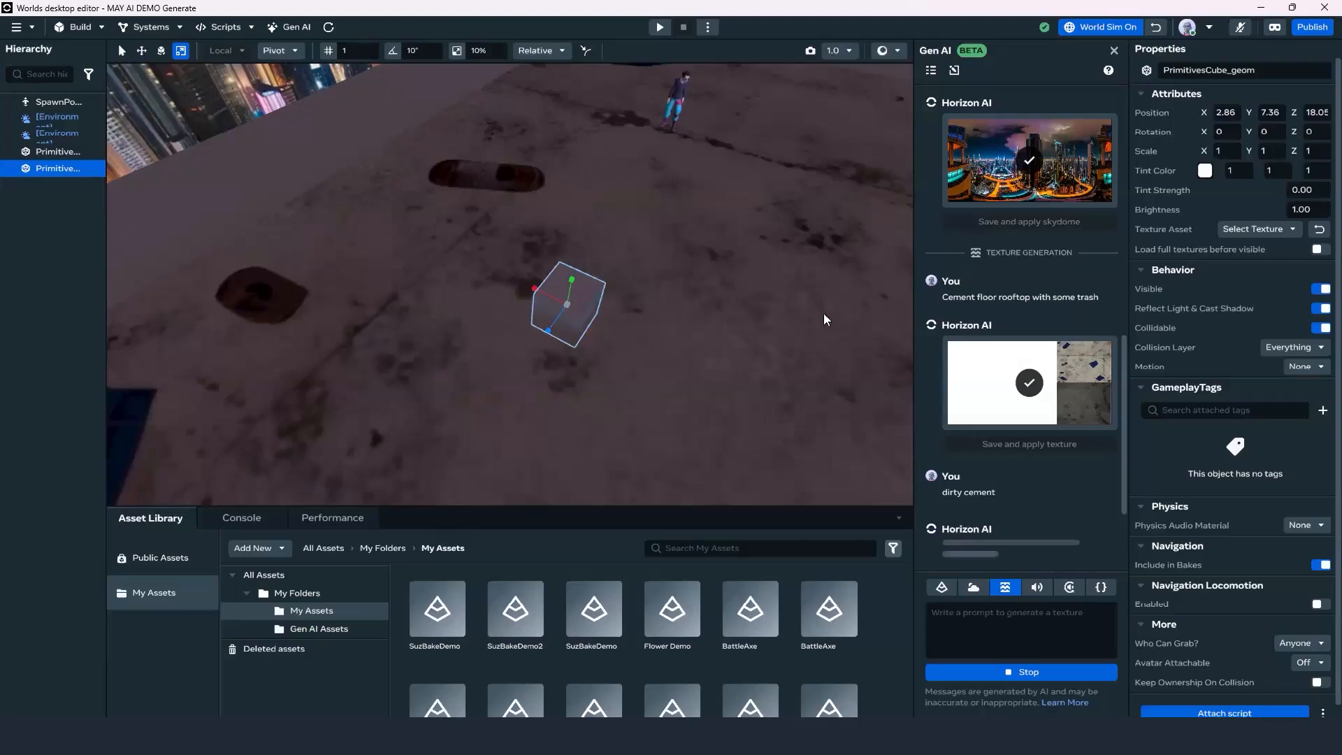
right_click_drag(678, 313, 604, 298)
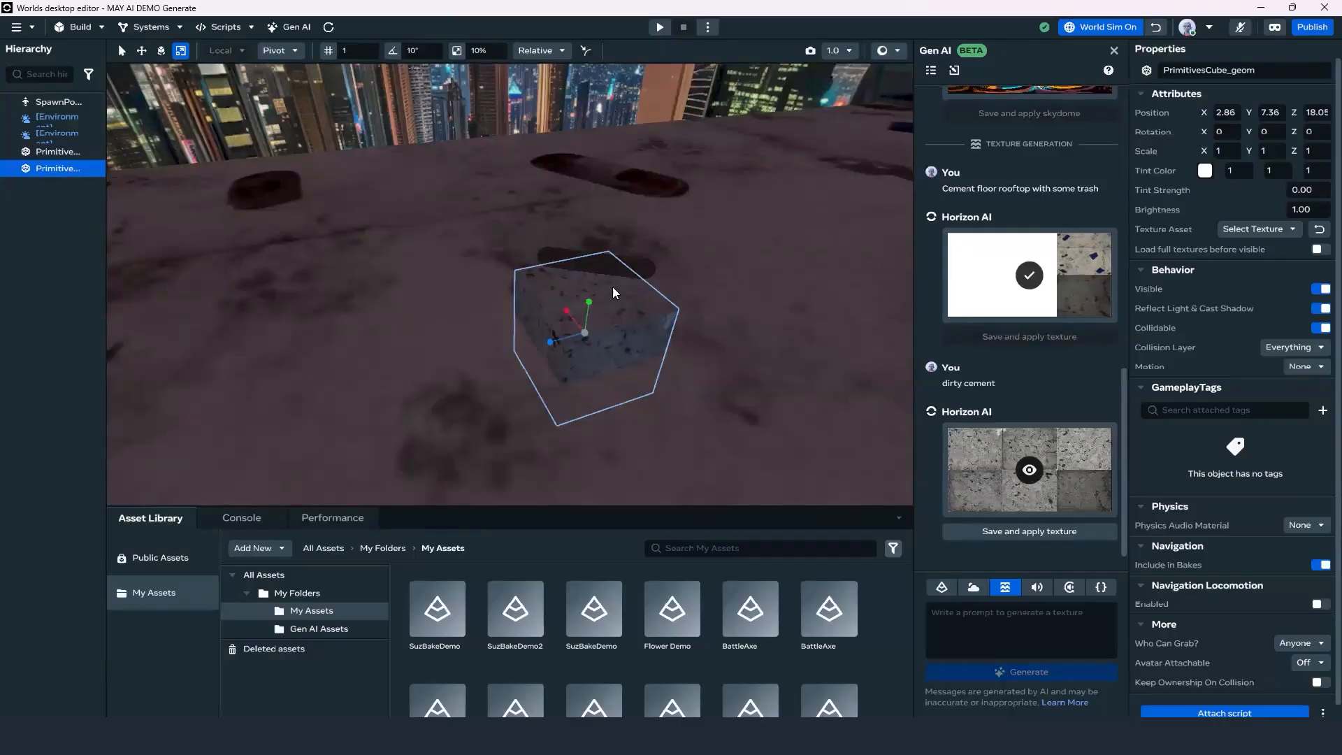
scroll(618, 353, "down", 5)
right_click_drag(617, 353, 622, 298)
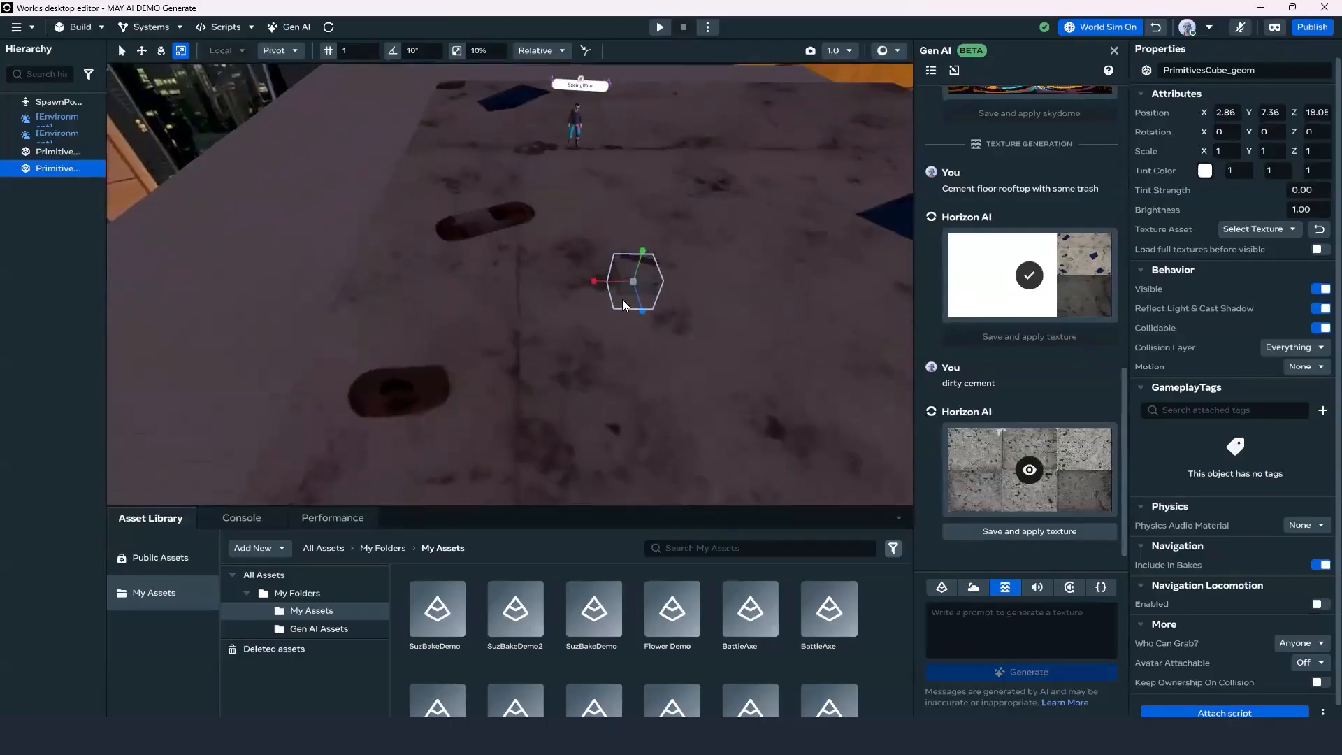
key("w")
left_click_drag(597, 282, 301, 249)
scroll(419, 299, "up", 5)
right_click_drag(419, 298, 508, 344)
left_click_drag(508, 340, 504, 315)
right_click_drag(529, 347, 620, 339)
Scale the cube uniformly to about 0.56 and lower it to about Y 7.56 so it rests on the floor edge.
key("r")
left_click_drag(586, 284, 648, 303)
right_click_drag(646, 306, 484, 282)
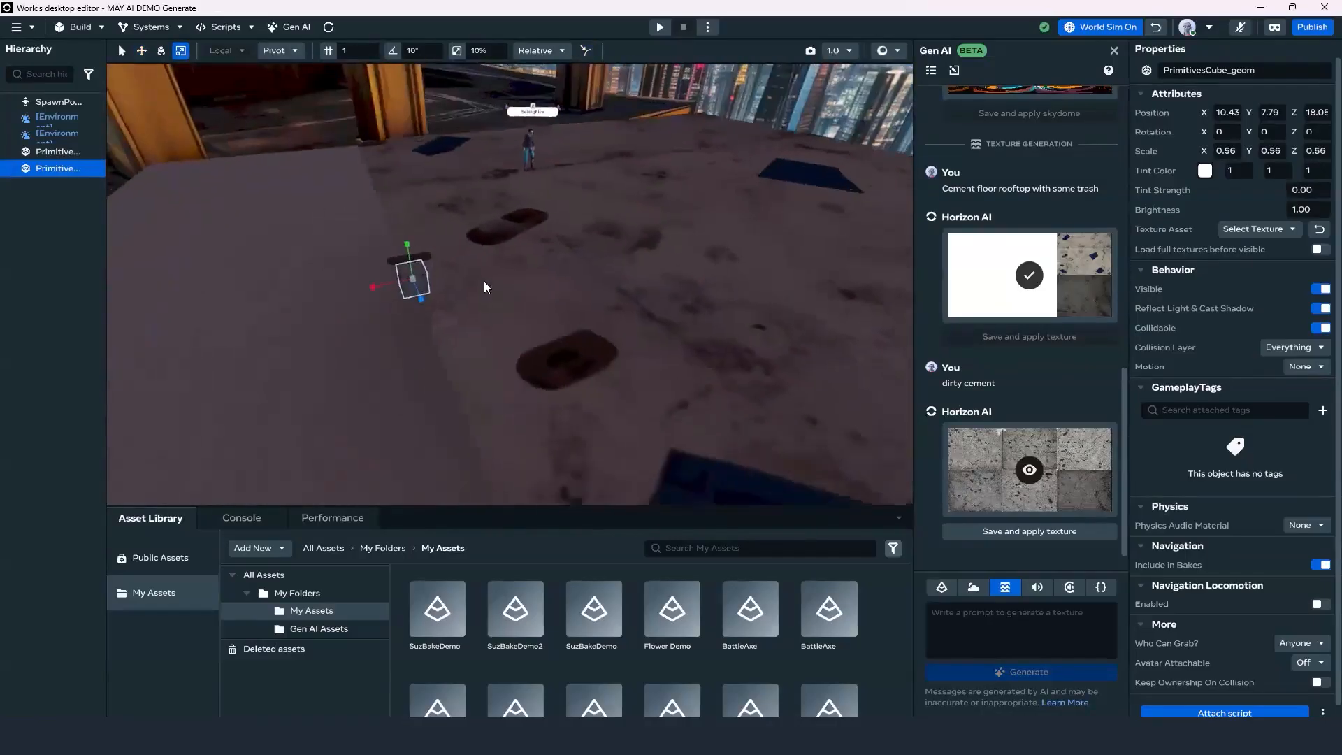
scroll(479, 283, "up", 4)
key("w")
mouse_move(248, 222)
left_mouse_down()
mouse_move(265, 255)
mouse_move(261, 242)
left_mouse_up()
Stretch the cube along Z into a long ledge with a Z scale of about 17.52.
right_click_drag(273, 244, 476, 311)
scroll(462, 277, "down", 5)
key("r")
left_click_drag(672, 424, 742, 424)
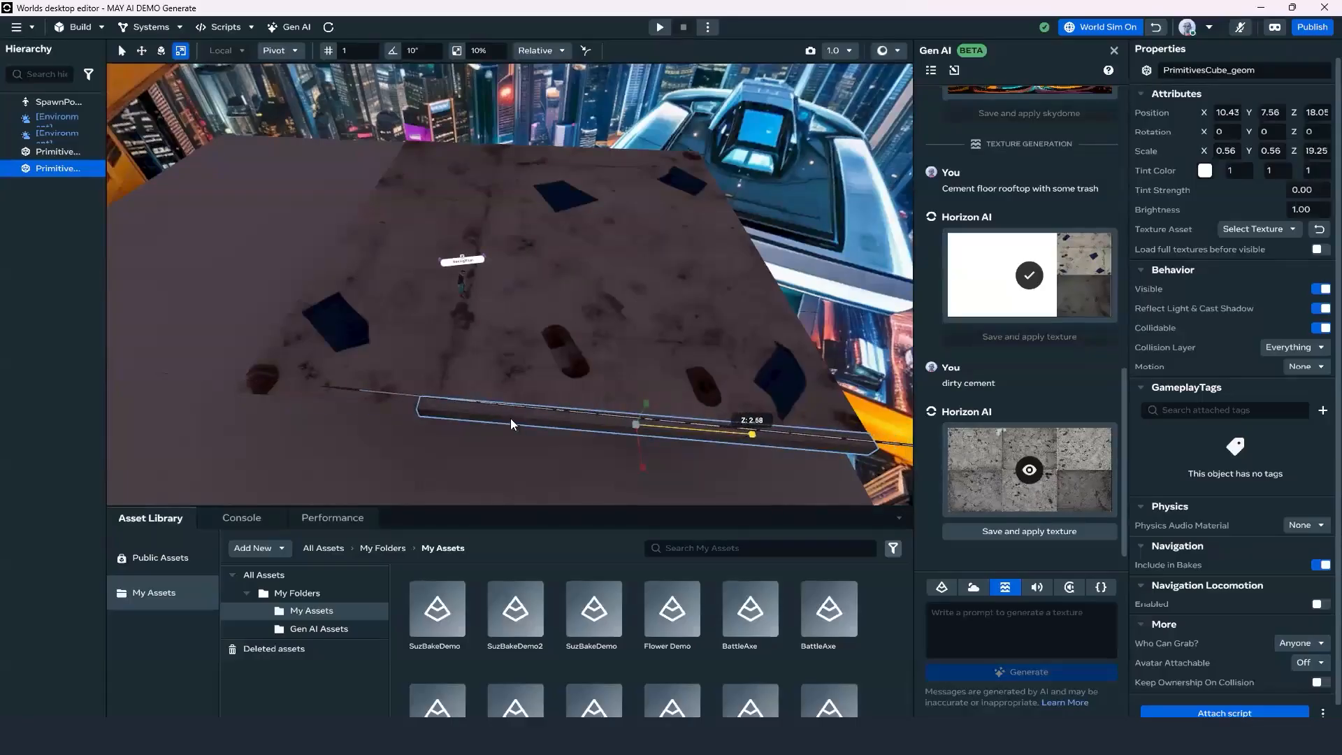
right_click_drag(493, 443, 511, 425)
middle_click_drag(510, 425, 638, 369)
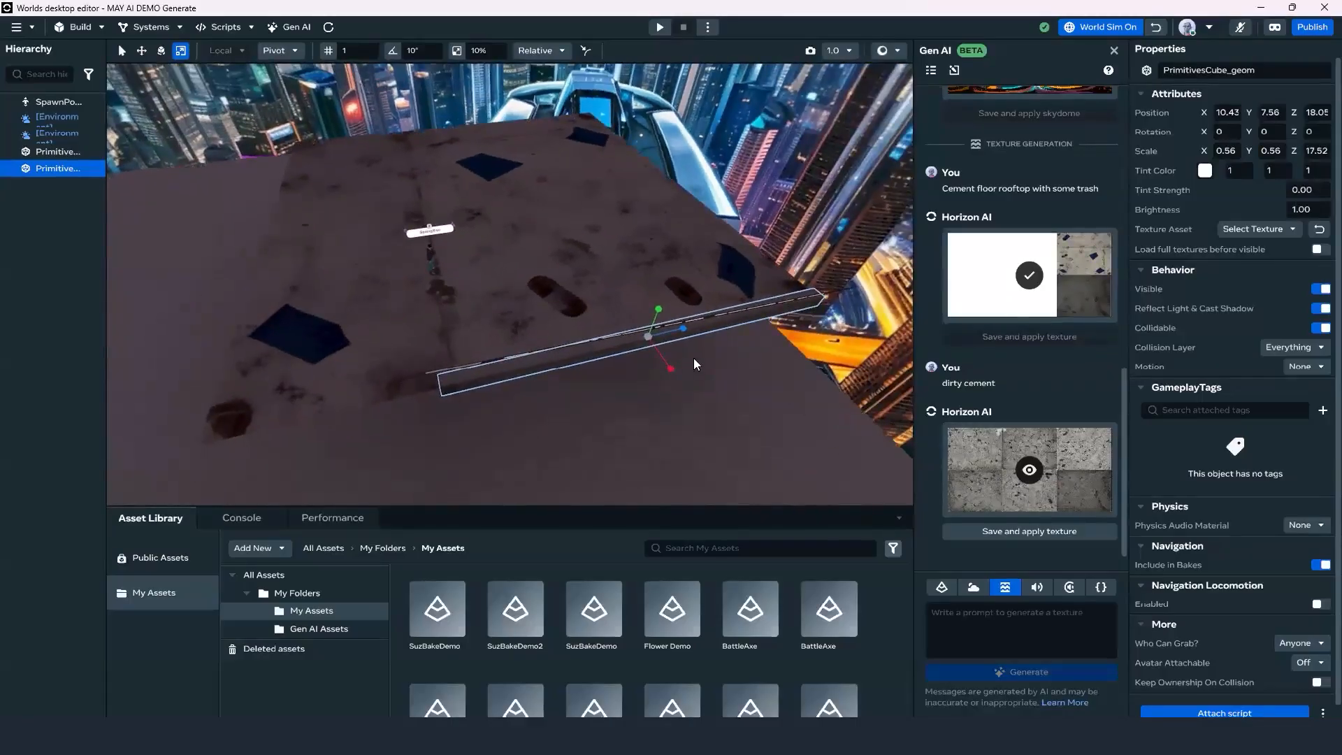
Fit the ledge to the full rooftop edge, positioned at about Z 14.11 with a Z scale of about 26.07.
key("w")
left_click_drag(617, 335, 658, 269)
key("r")
key("w")
key("r")
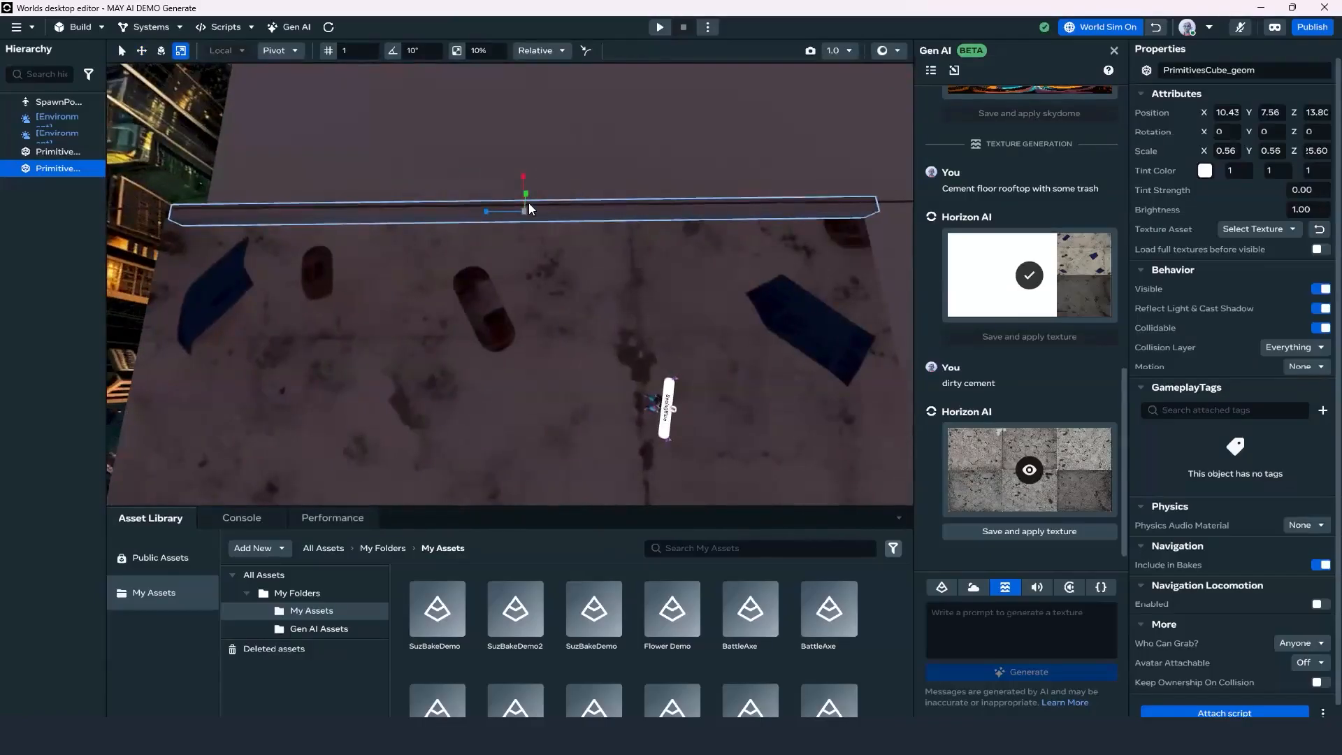
key("w")
left_click_drag(487, 211, 532, 231)
key("r")
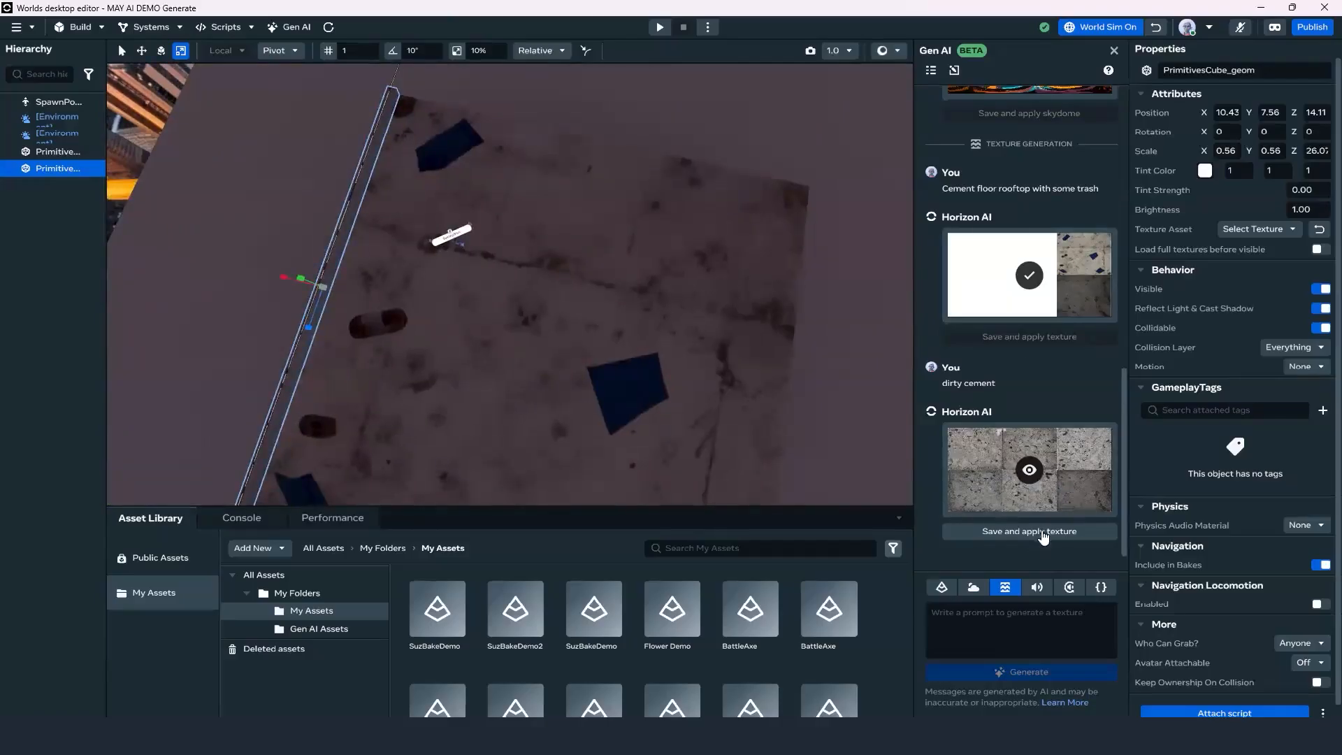
Save and apply the dirty cement texture to the ledge, and duplicate the ledge onto the opposite edge at about X -15.2.
left_click(1043, 534)
left_click_drag(427, 401, 504, 243, "alt")
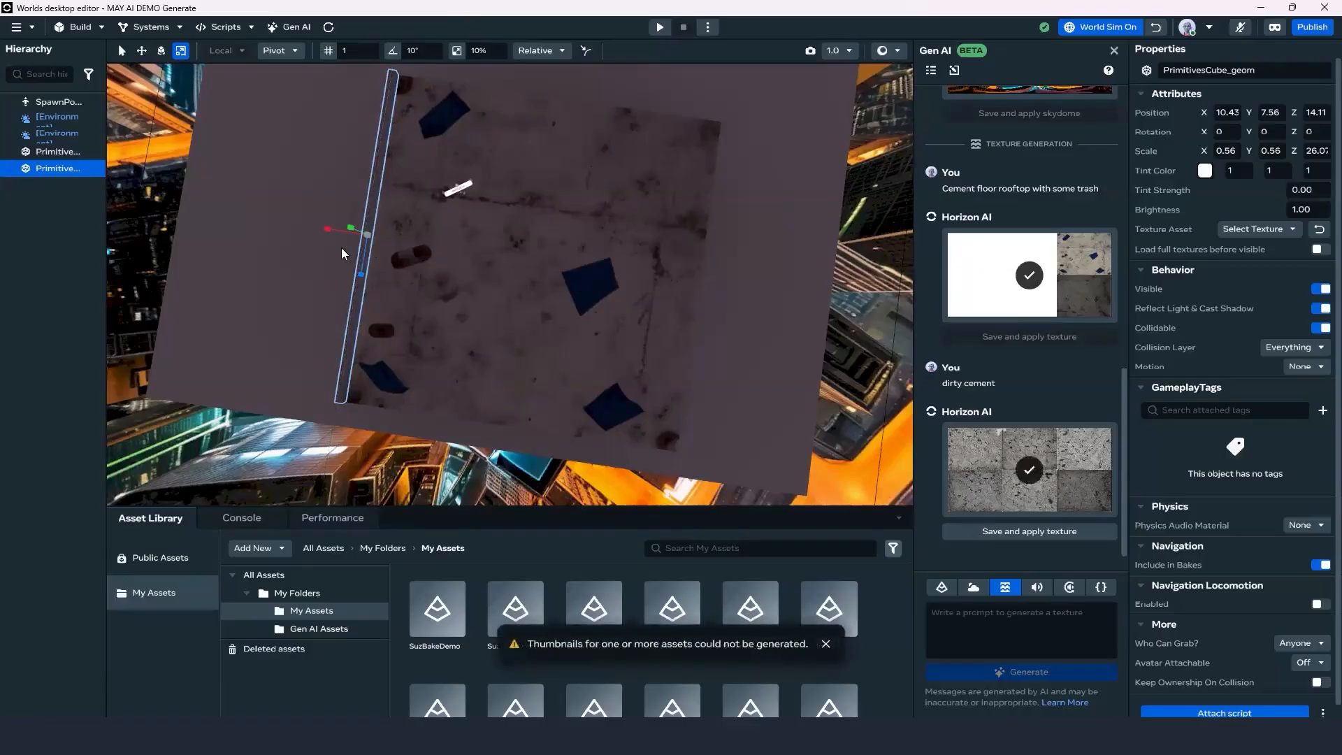
key("w")
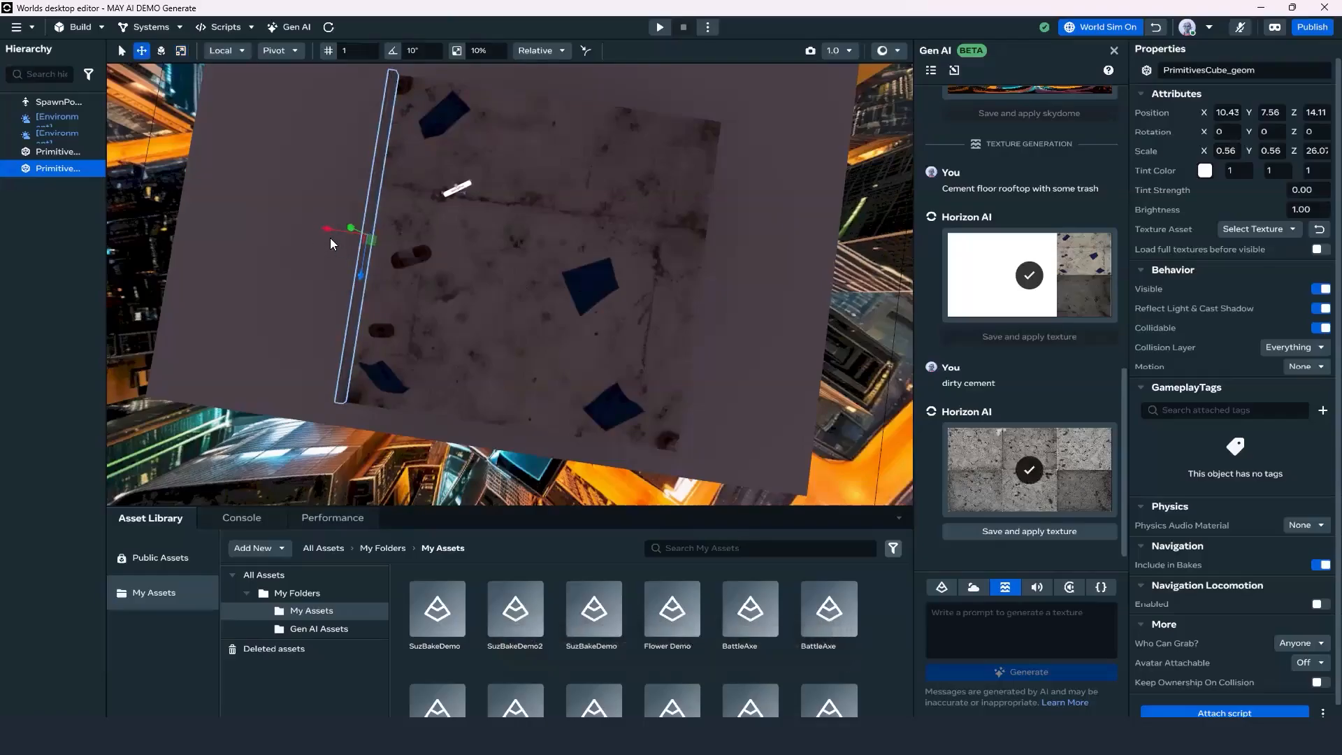
key("ctrl+d")
left_click_drag(328, 230, 651, 295)
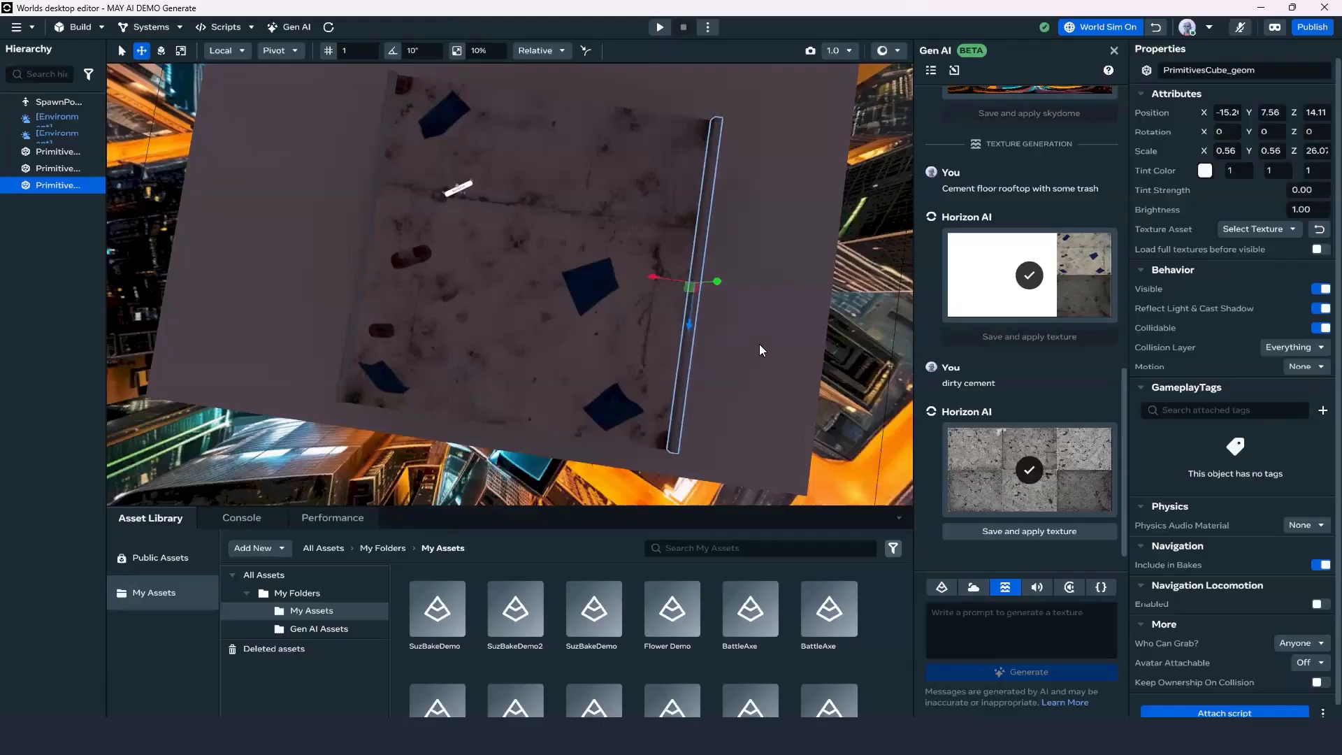
Place copies of the ledge, rotated to about 270° around Y, along the two remaining edges, the last at about X -2.59, Z 26.83.
key("ctrl+d")
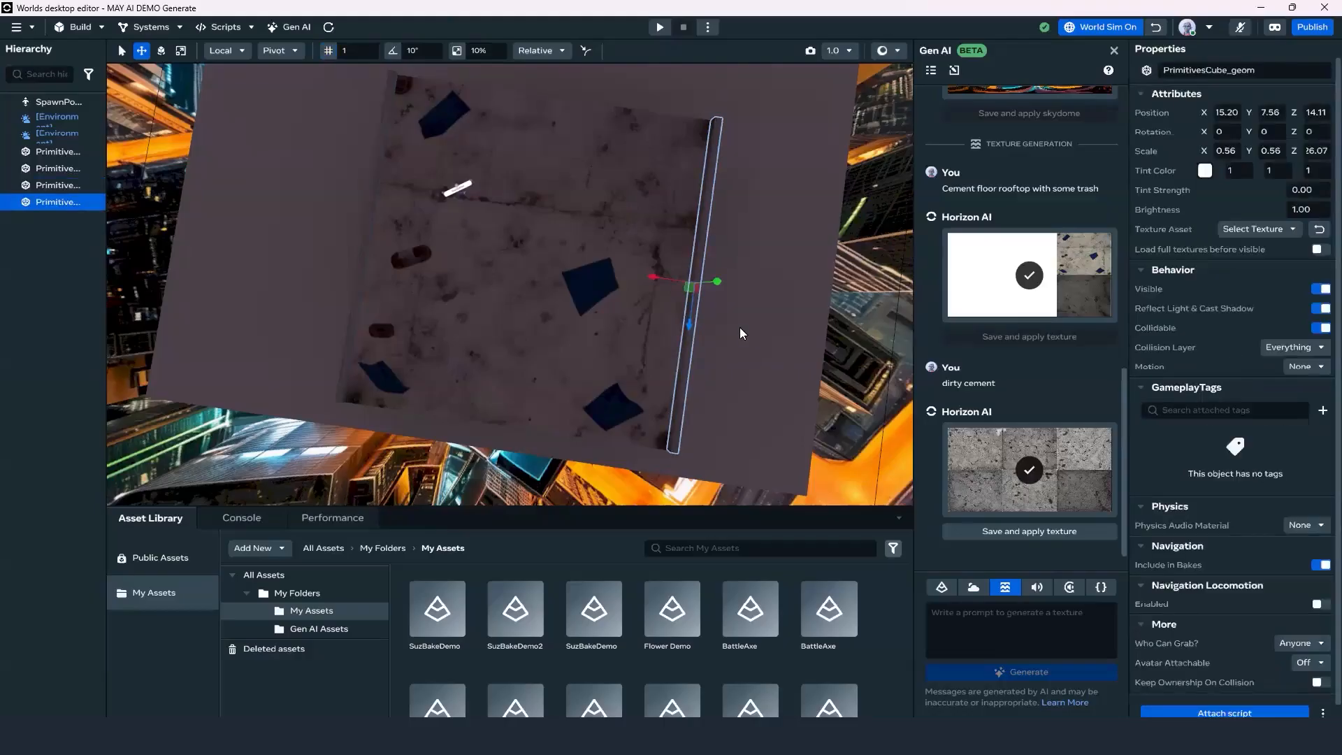
key("e")
left_click_drag(673, 327, 769, 344)
key("w")
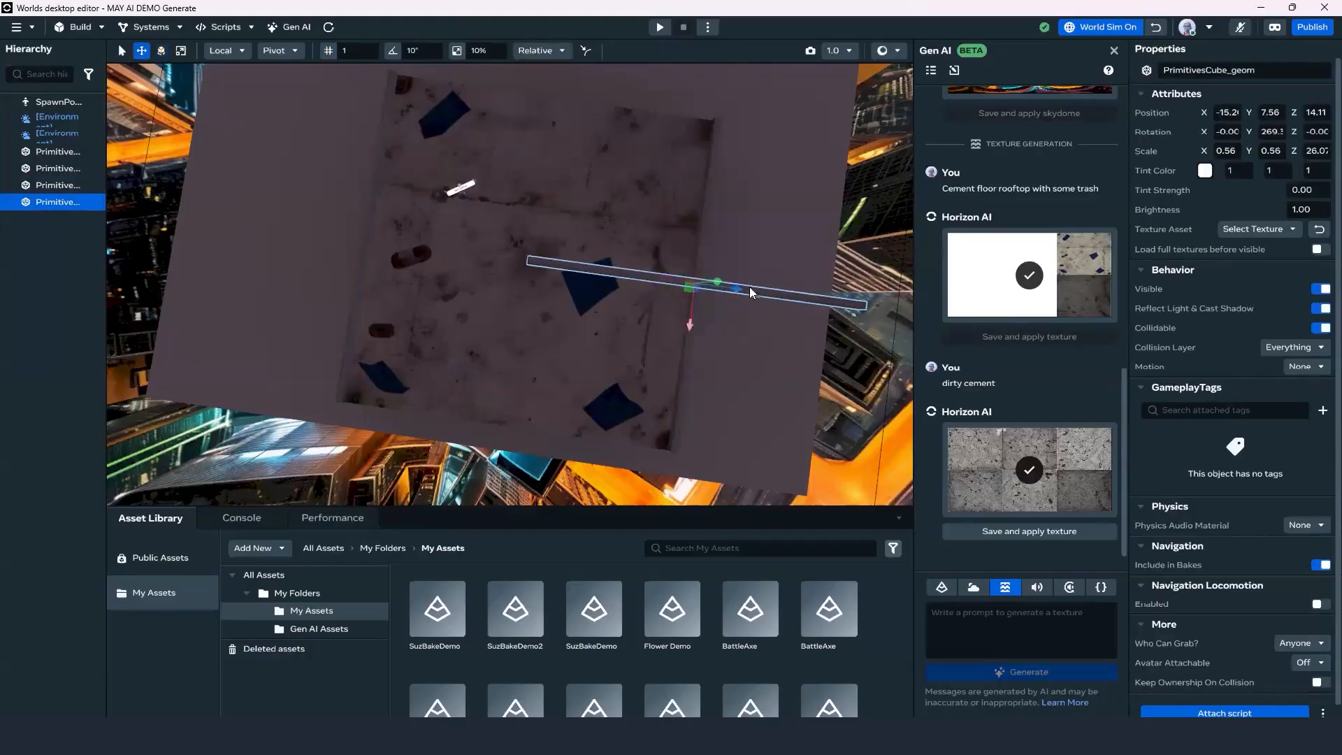
left_click_drag(618, 276, 492, 462)
Preview the world from the rooftop and walk the avatar around to check the ledges on all sides.
right_click(608, 280)
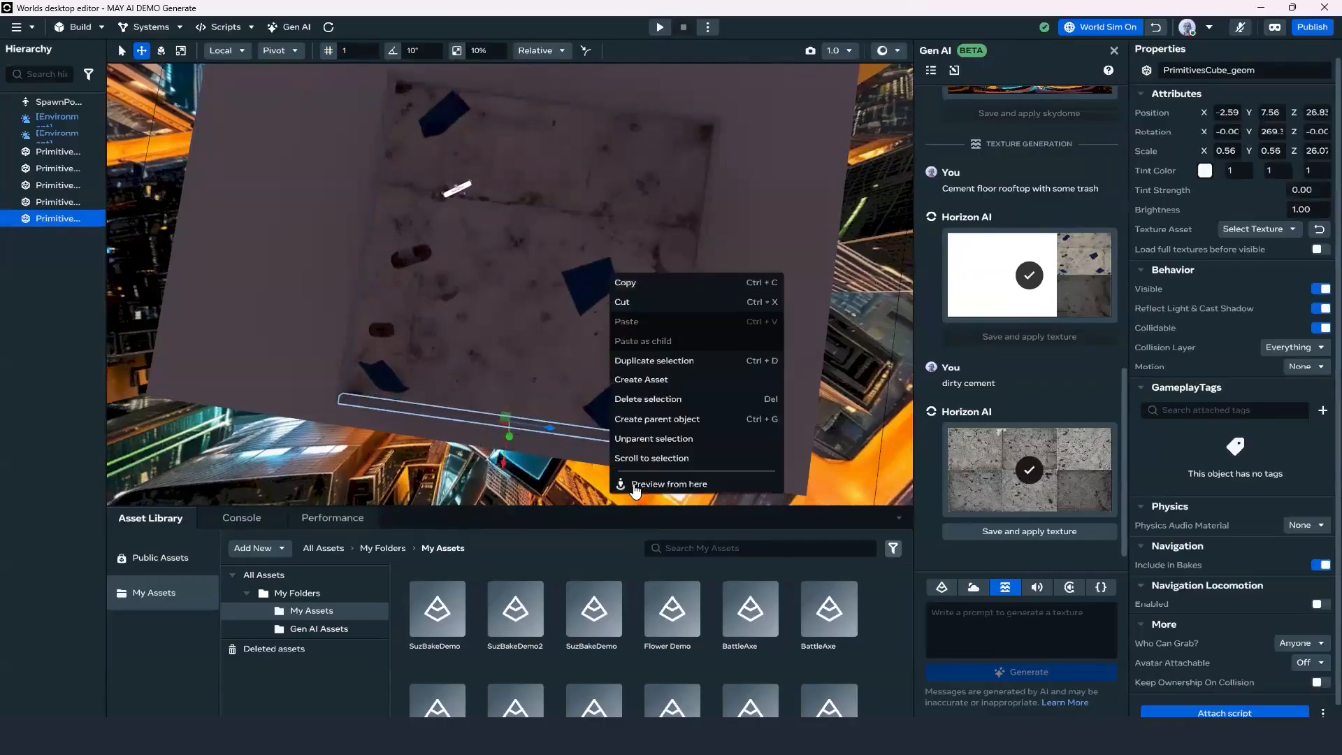
left_click(636, 490)
key("w")
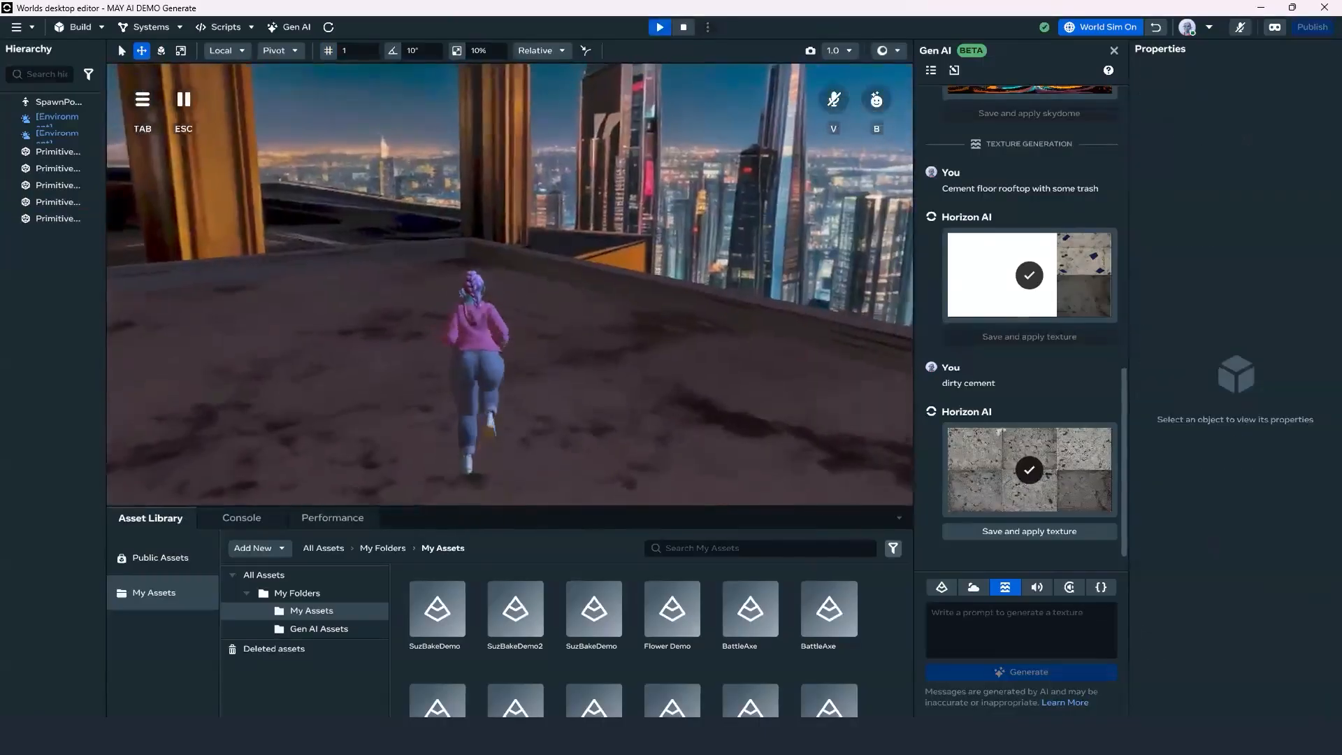
key("w")
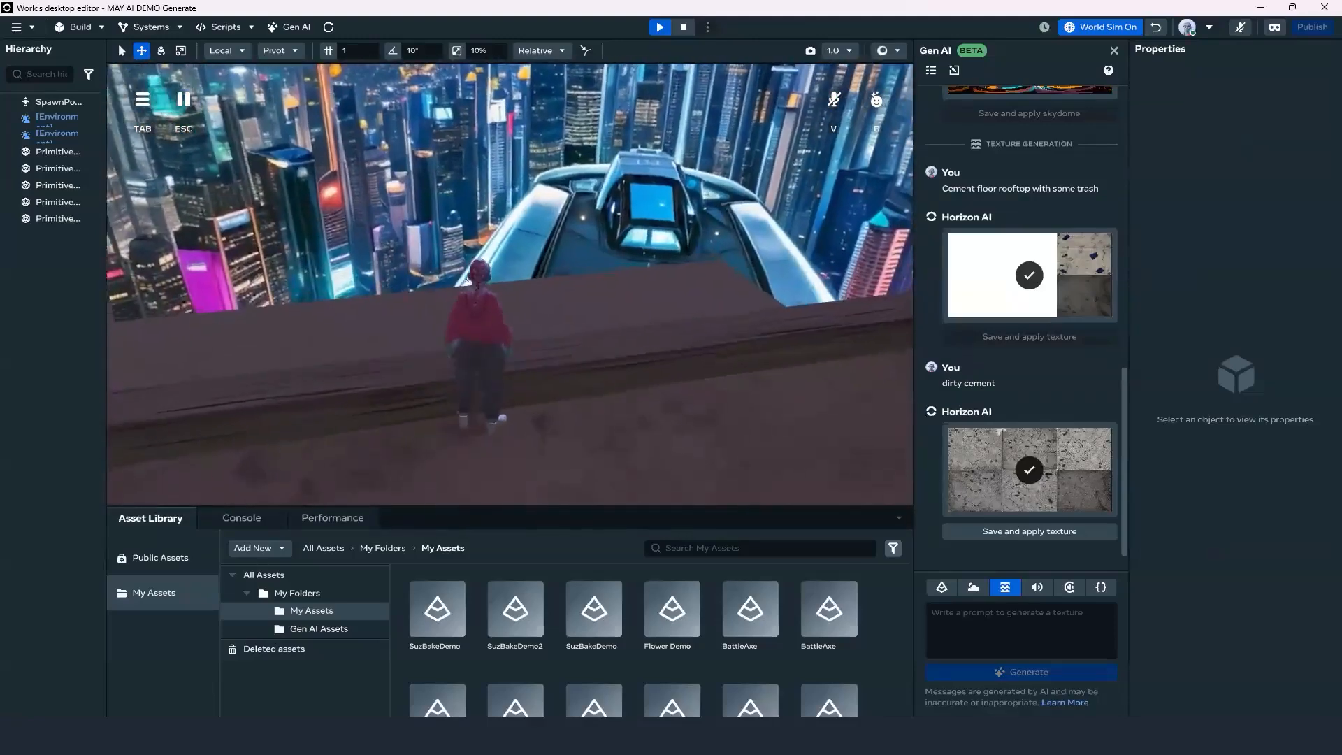
key("w")
key("w")
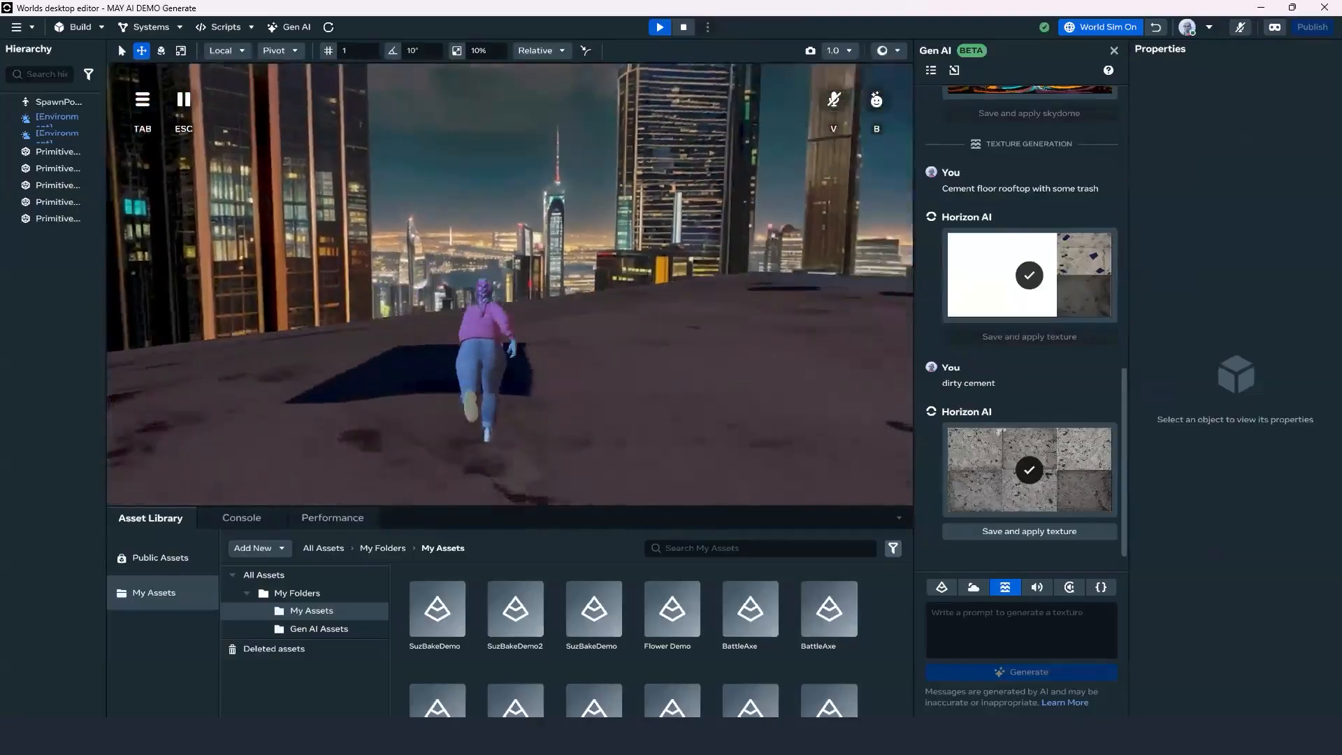
key("w")
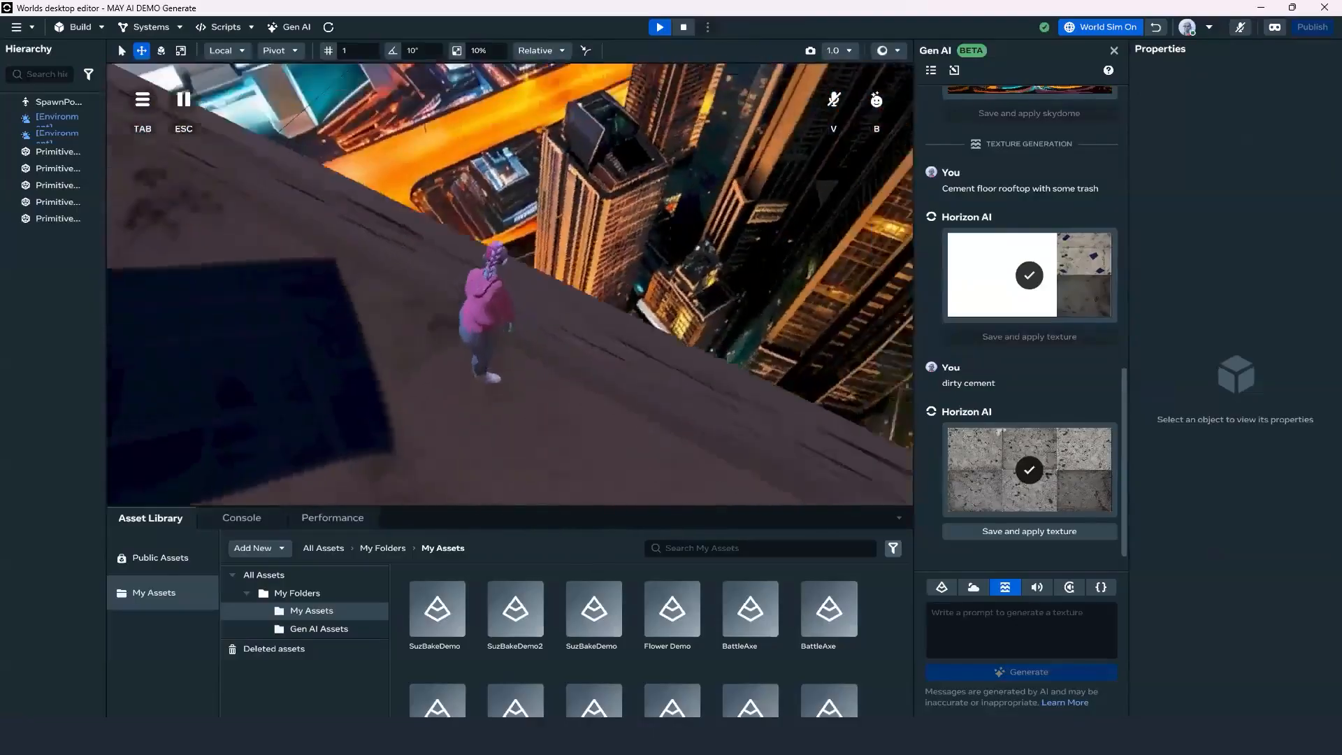
key("w")
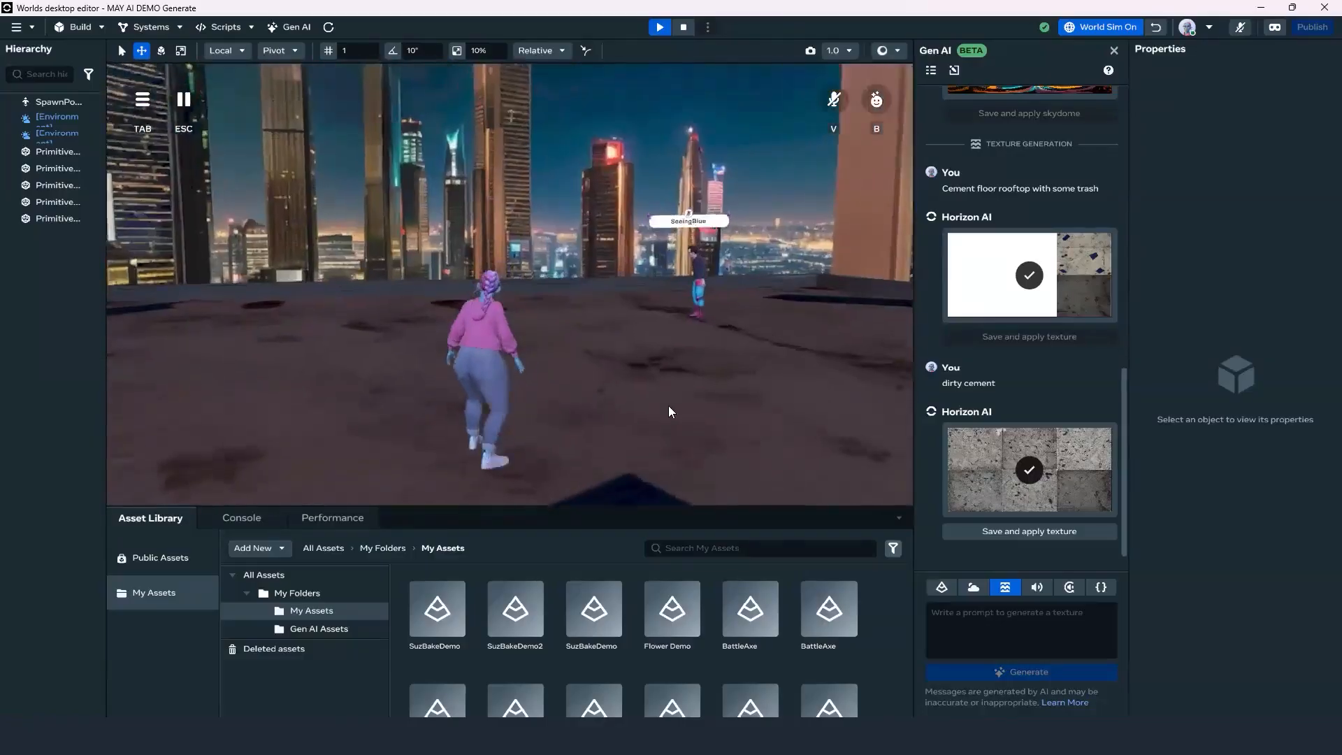
key("Escape")
Turn off Show Grid on the active environment object below the rooftop.
scroll(634, 340, "down", 3)
left_click_drag(631, 345, 268, 269, "alt")
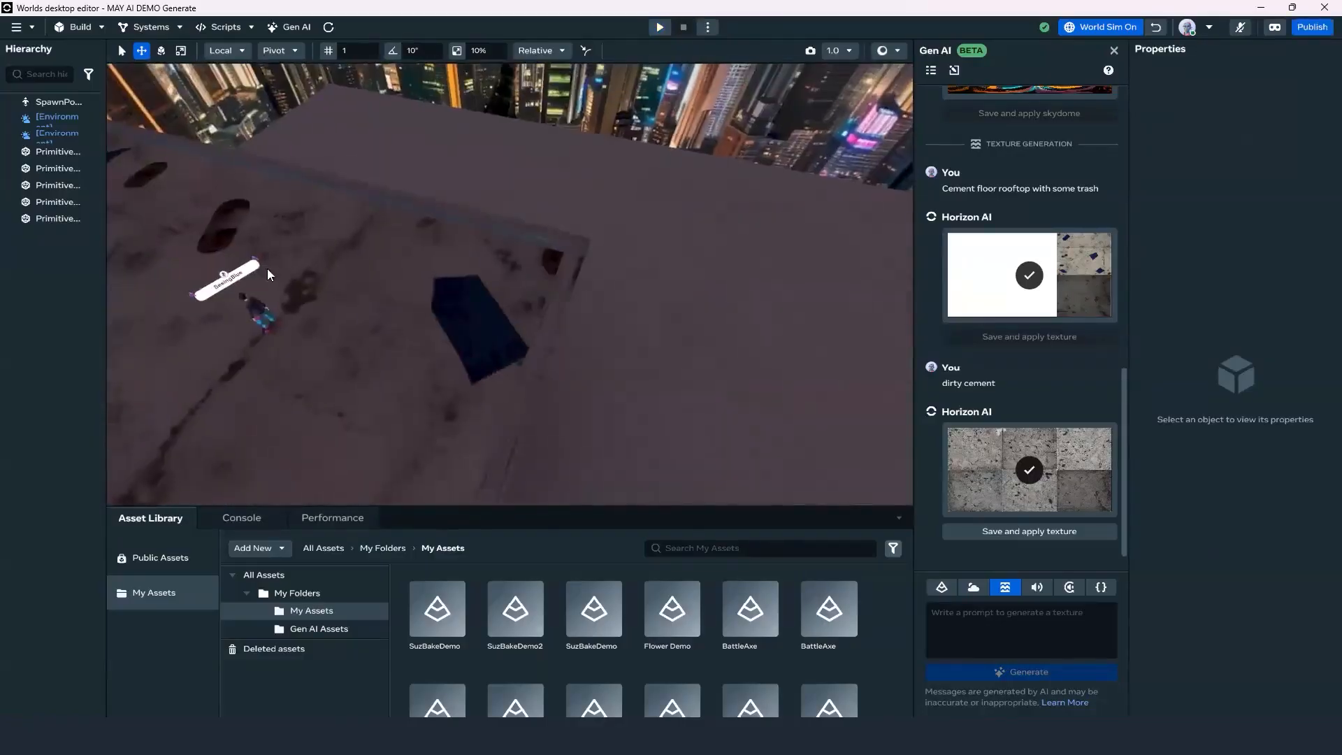
middle_click_drag(267, 269, 830, 68)
scroll(662, 156, "down", 3)
left_click_drag(662, 157, 643, 397, "alt")
right_click_drag(642, 397, 634, 374)
middle_click_drag(633, 374, 614, 134)
left_click(660, 365)
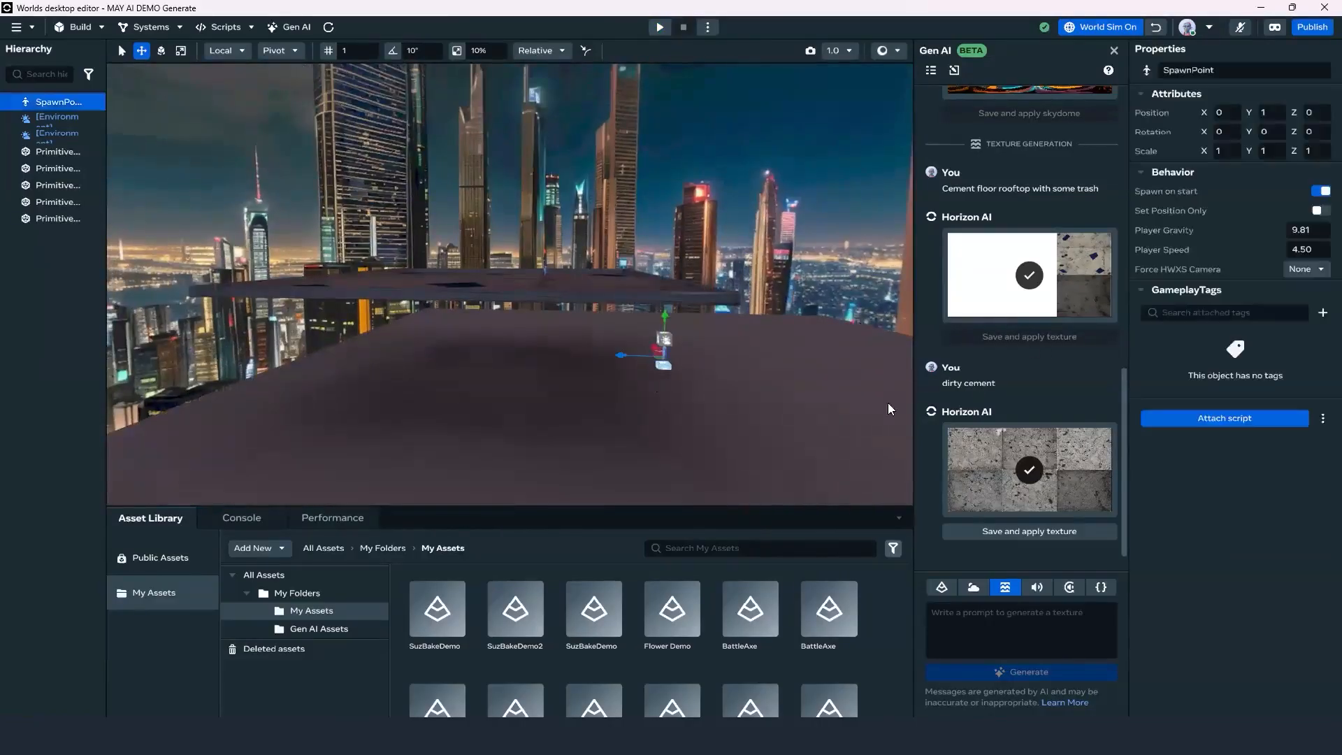
left_click(667, 369)
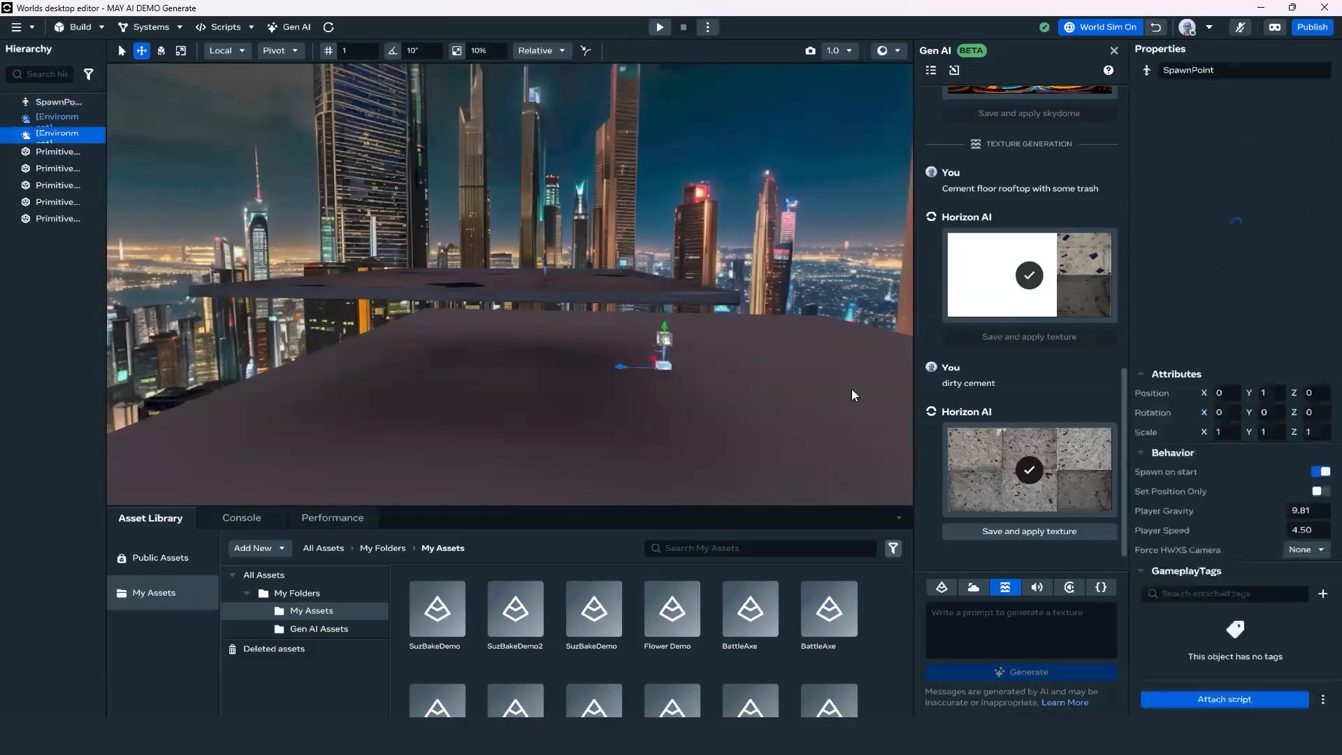
left_click(1316, 370)
Preview the world from the rooftop again and walk along the edges to inspect the skyline without the grid plane.
right_click_drag(378, 210, 406, 252)
middle_click_drag(406, 251, 453, 302)
right_click(452, 302)
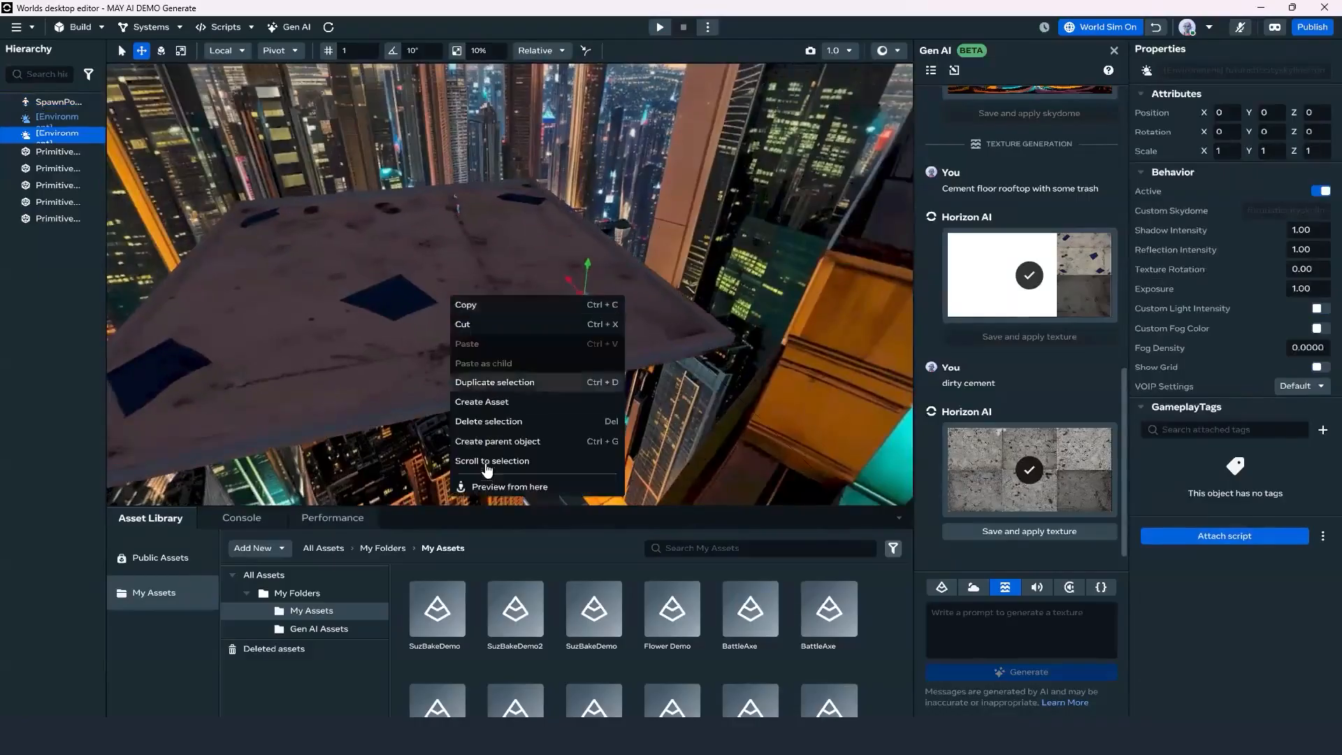
left_click(537, 486)
key("w")
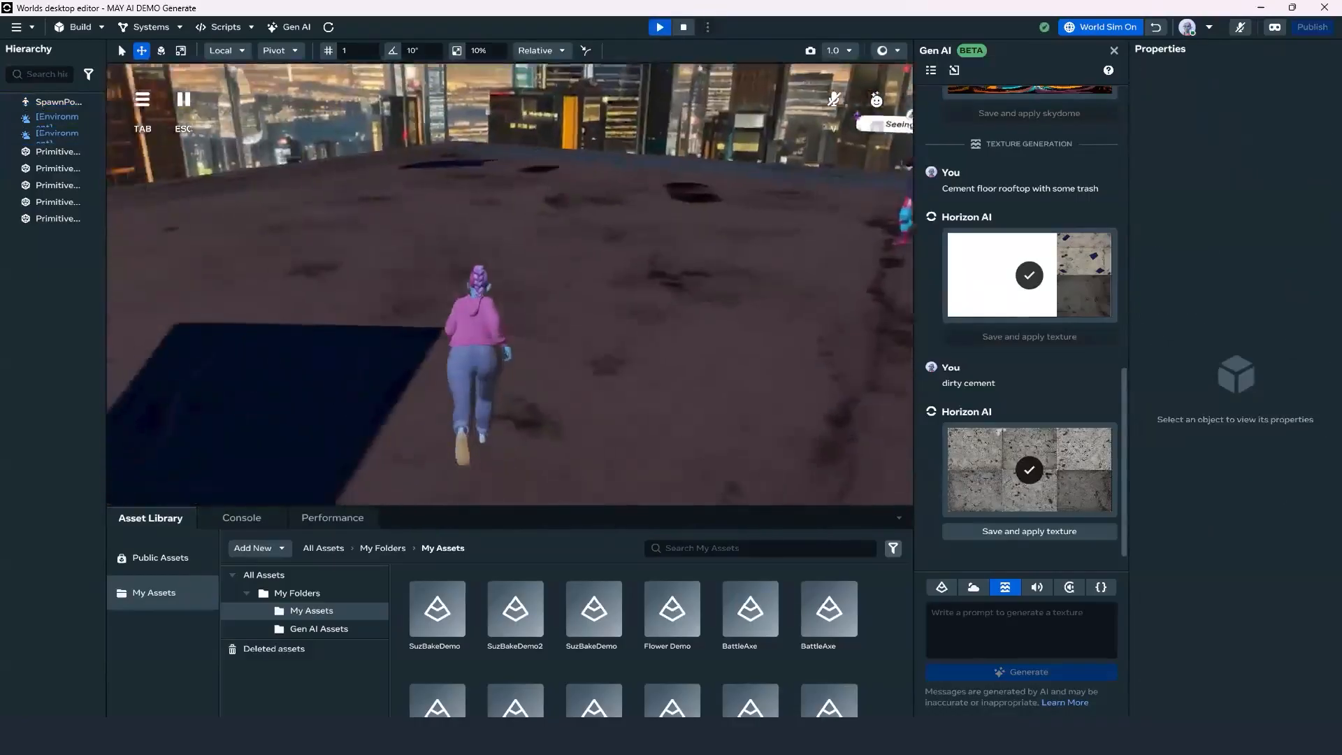
key("w")
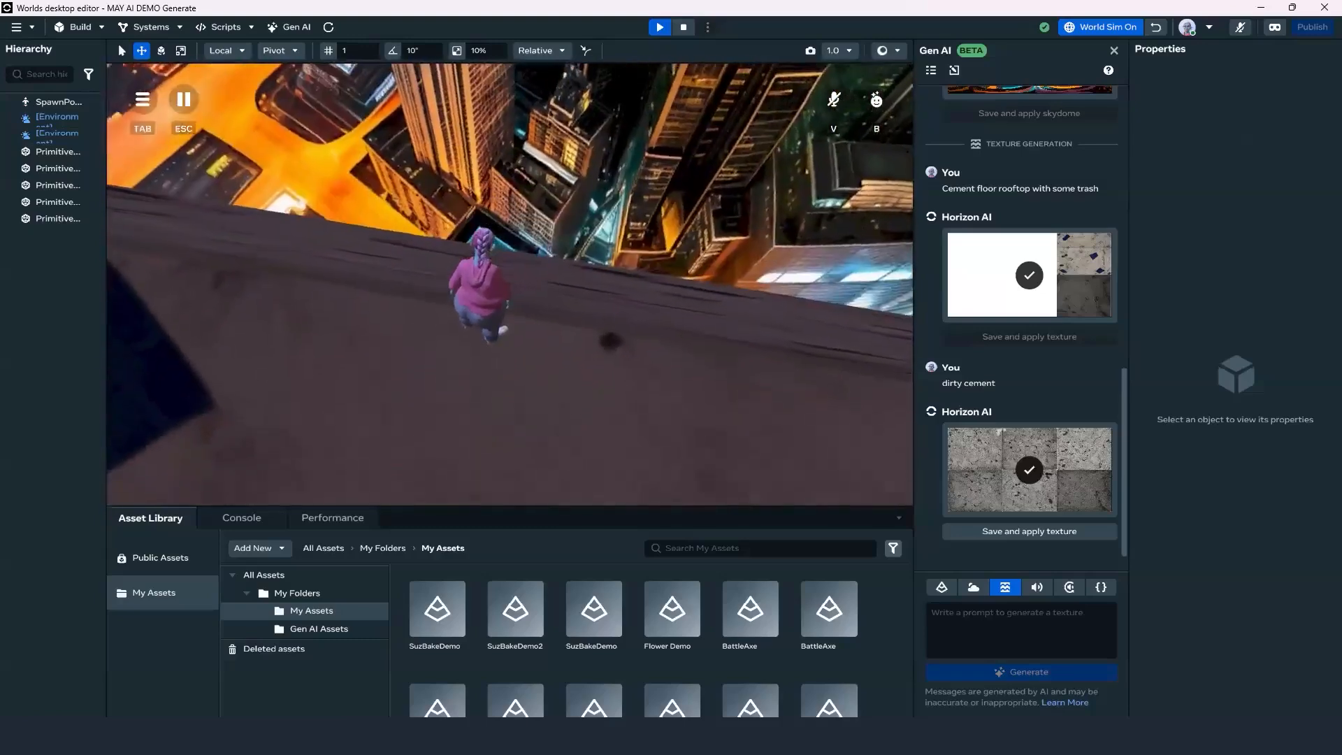
key("w")
key("w")
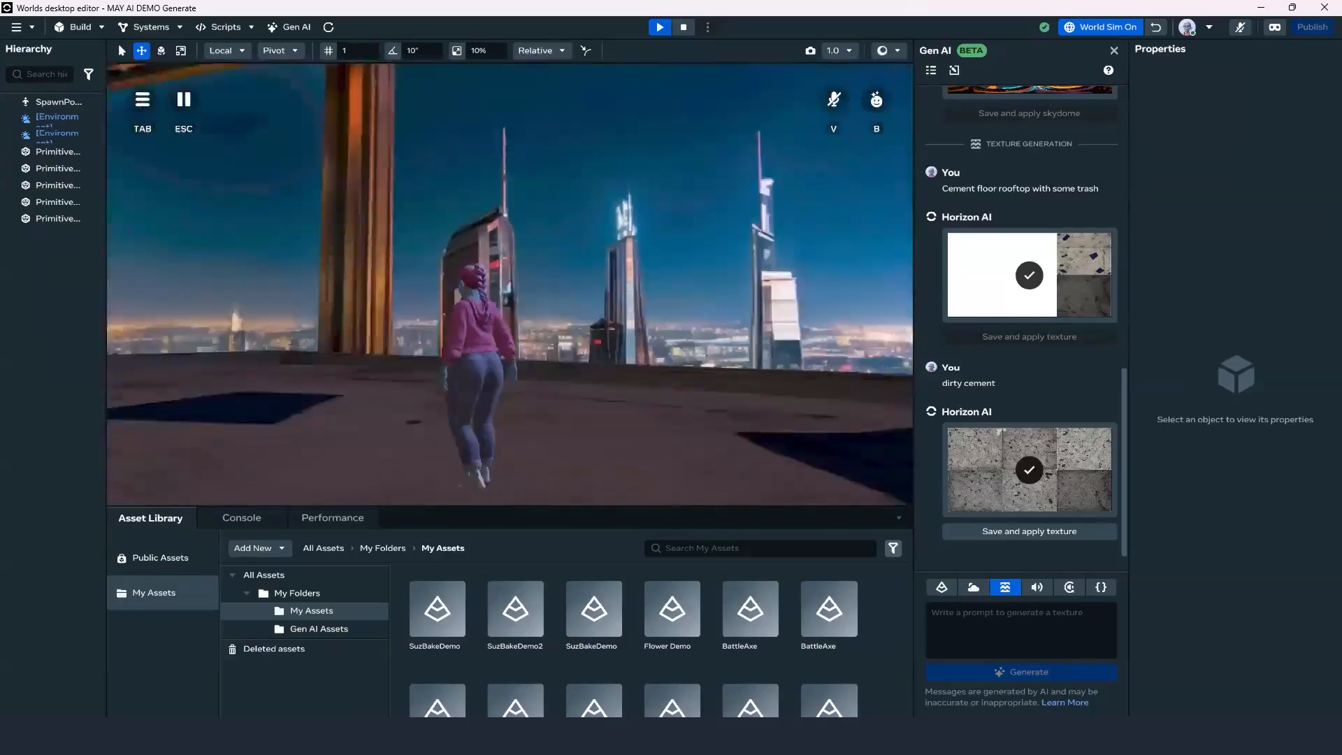
key("w")
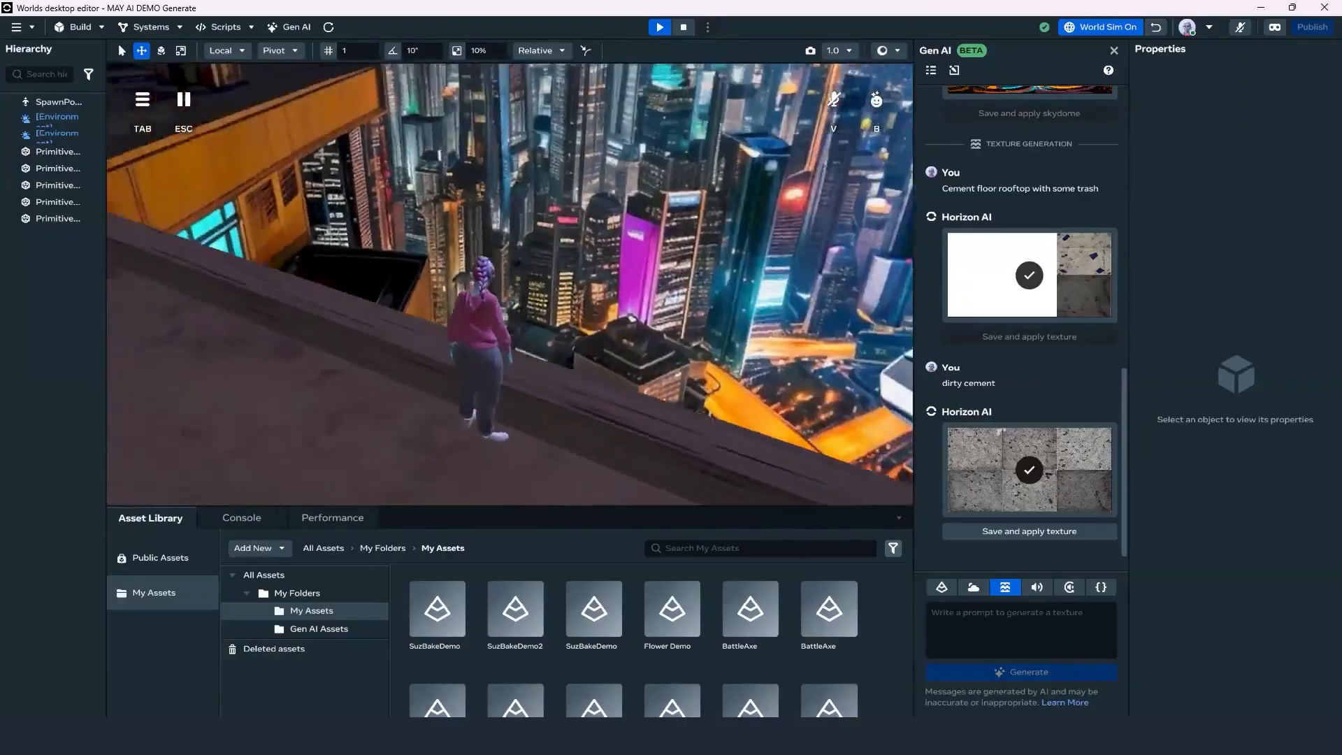
key("w")
key("w")
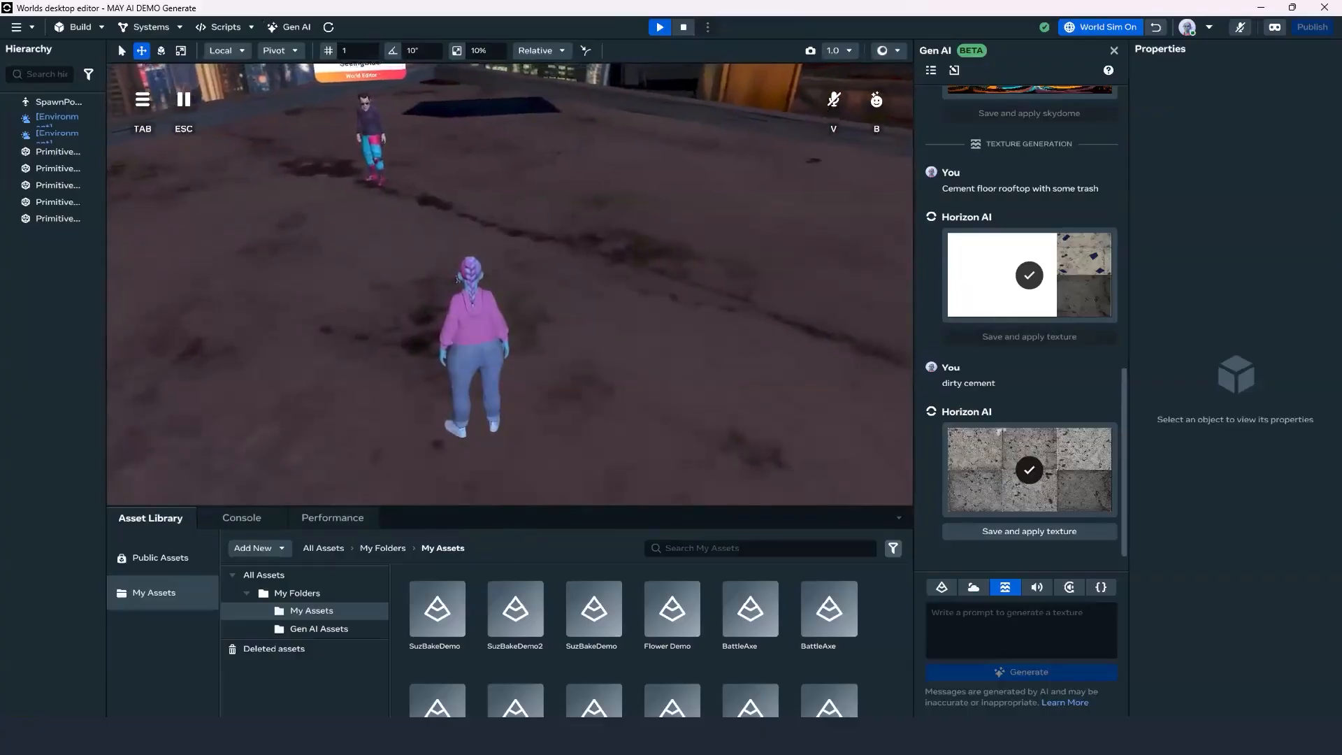
key("w")
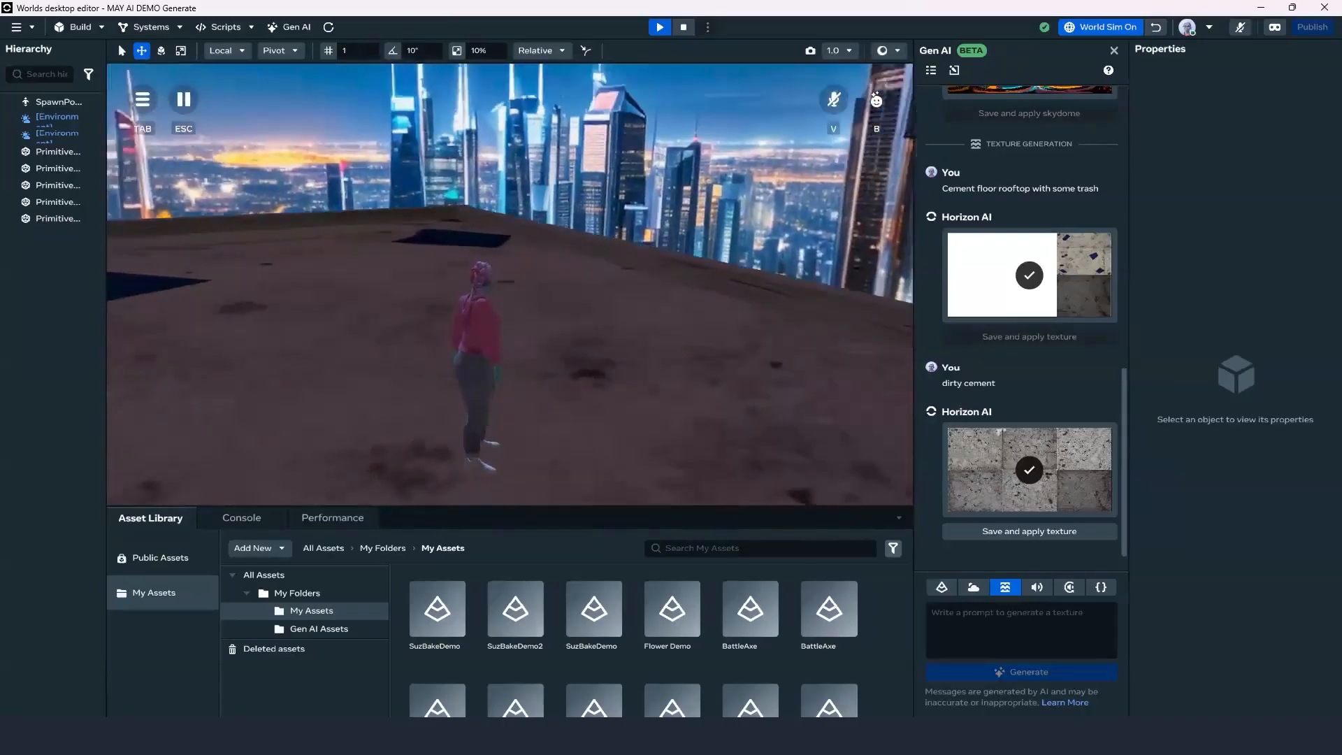
key("w")
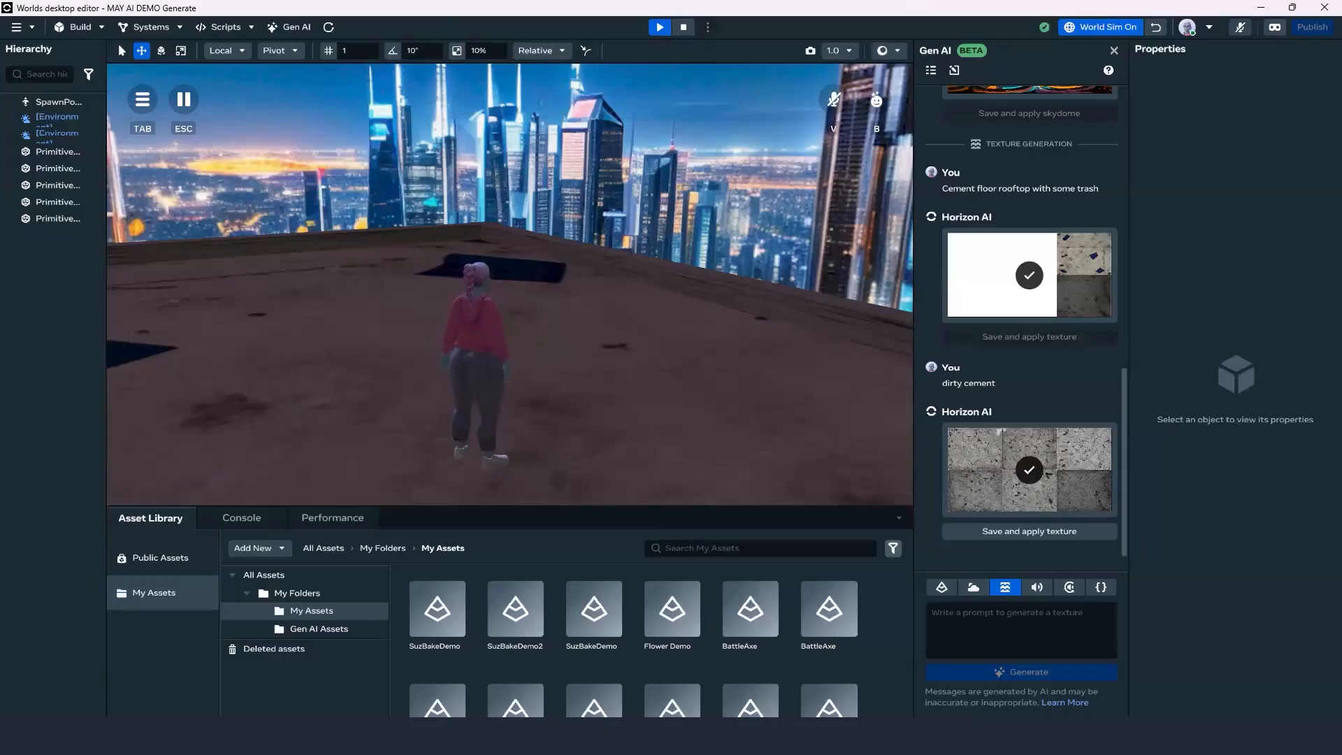
Walk the avatar across the rooftop to look at the skyline past the ledges, and end the world preview.
key("w")
key("w")
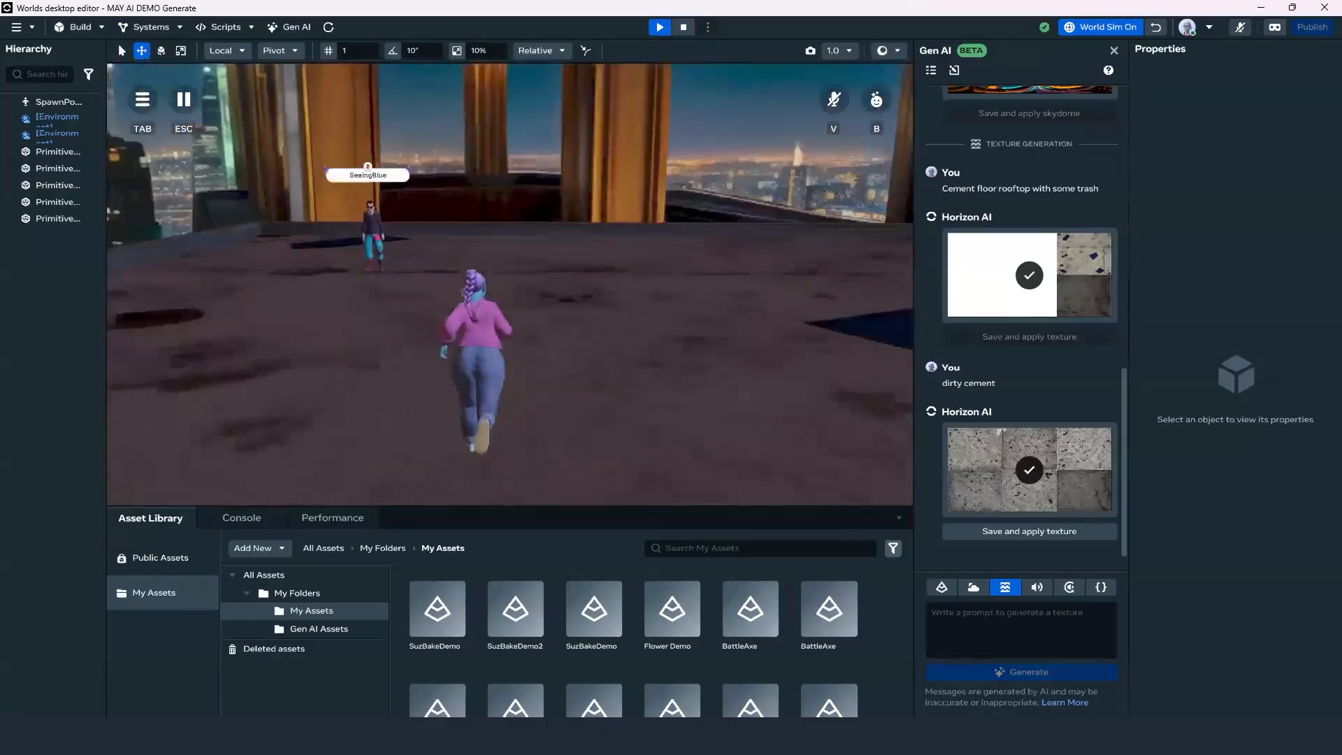
key("w")
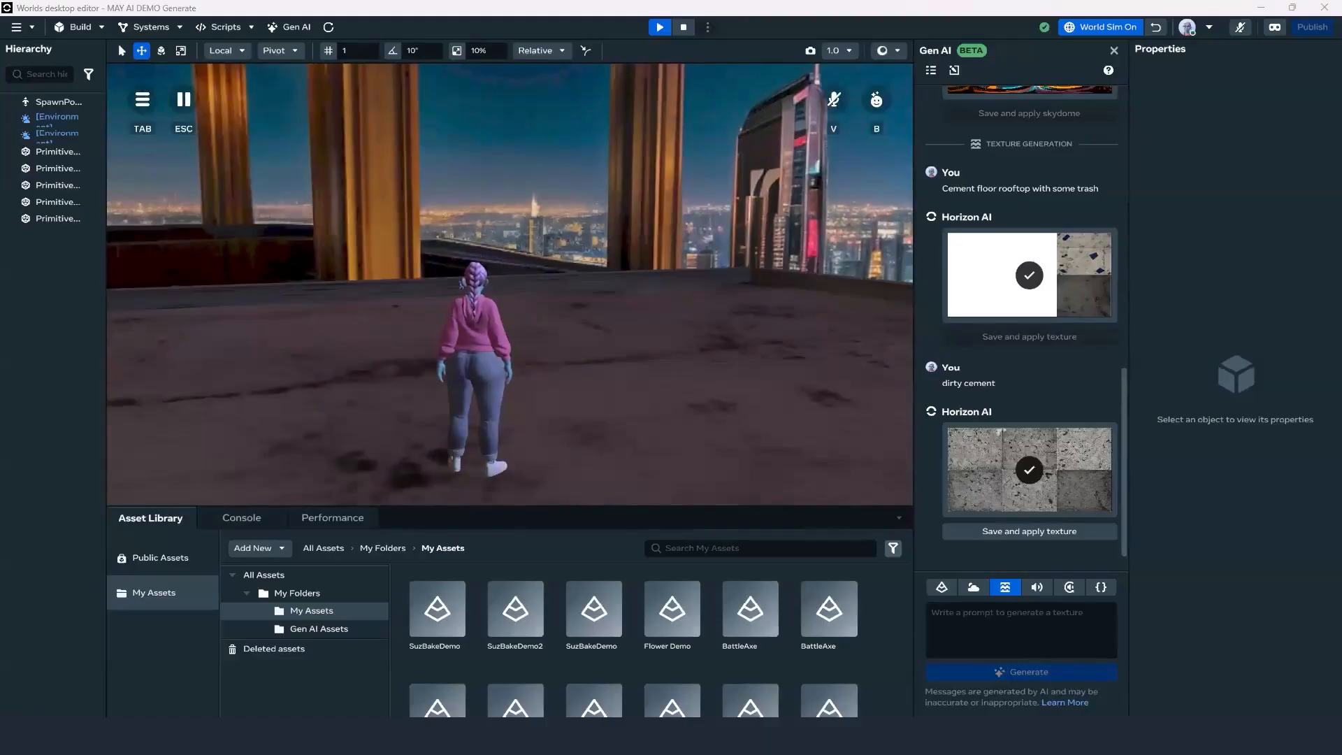
left_click(546, 265)
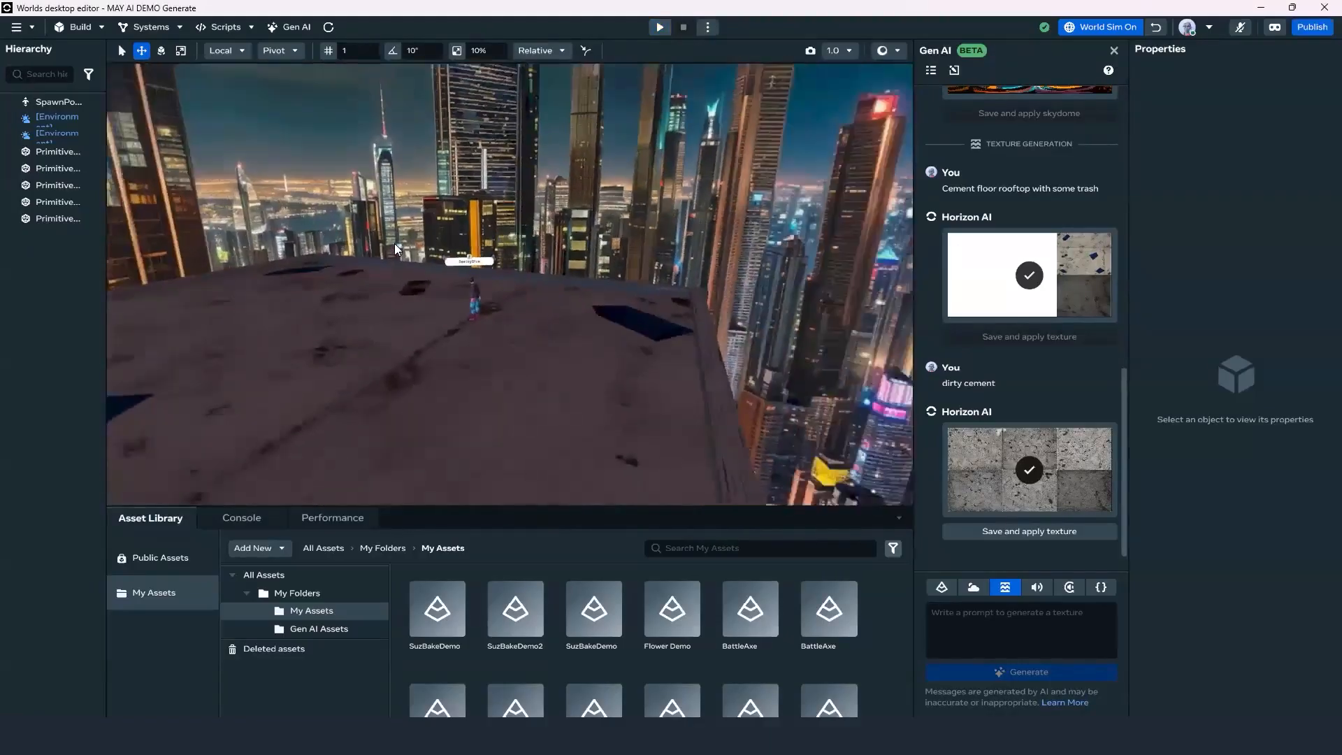
Generate a mesh with the AI prompt "sci fi flying car landing pad, with metalic and neon details".
right_click_drag(395, 243, 586, 289)
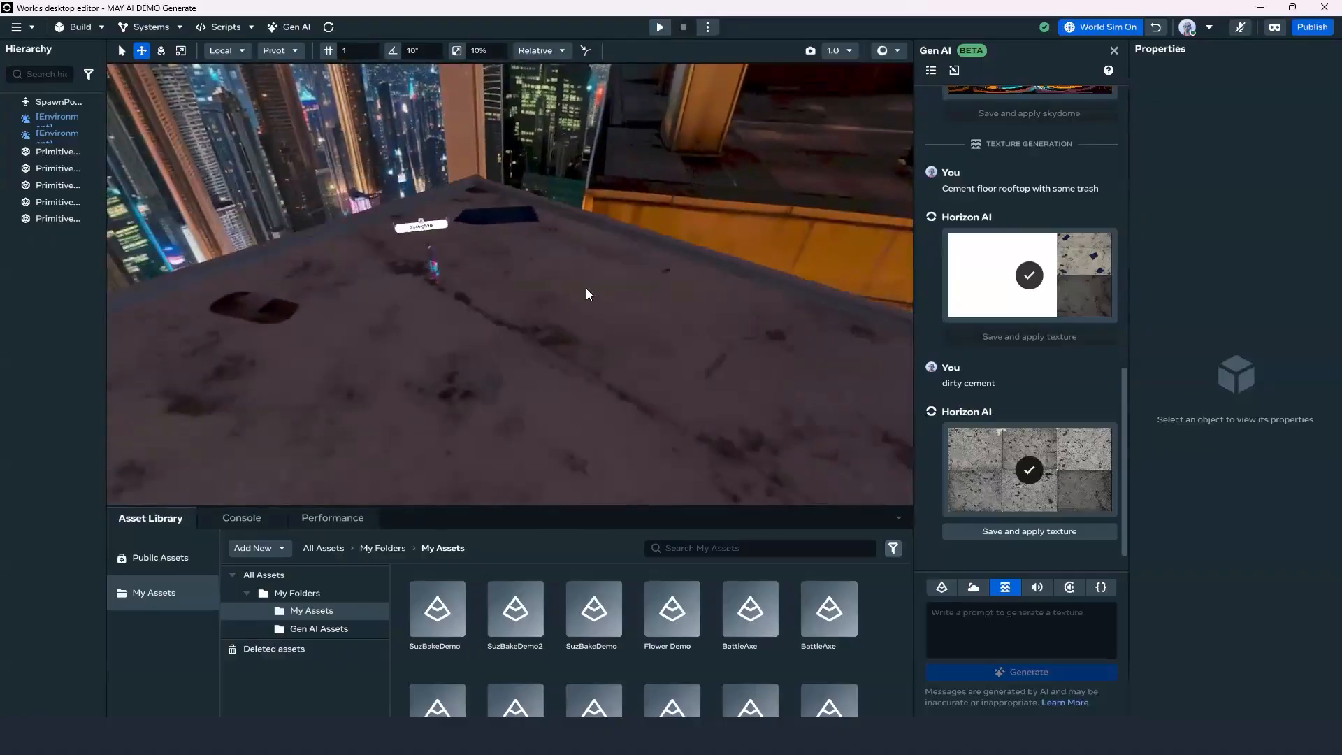
scroll(586, 288, "down", 3)
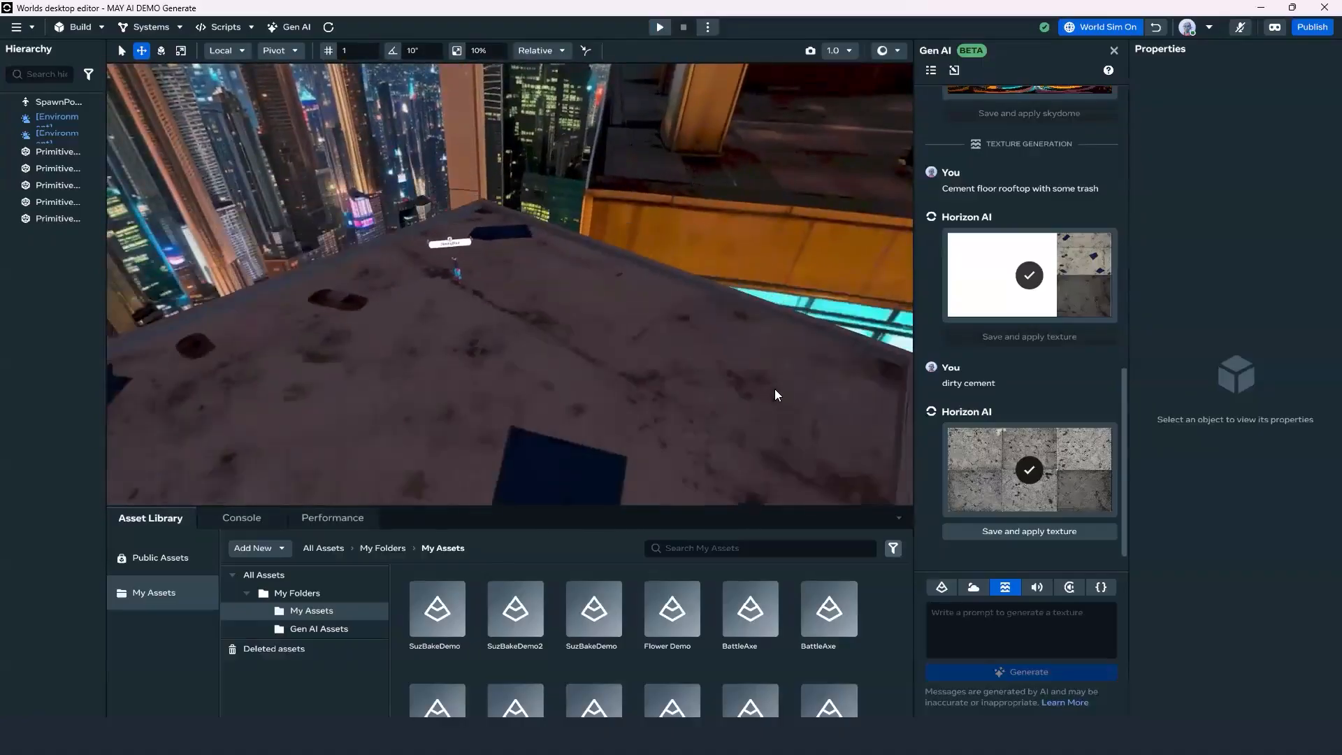
left_click(942, 589)
left_click(1003, 634)
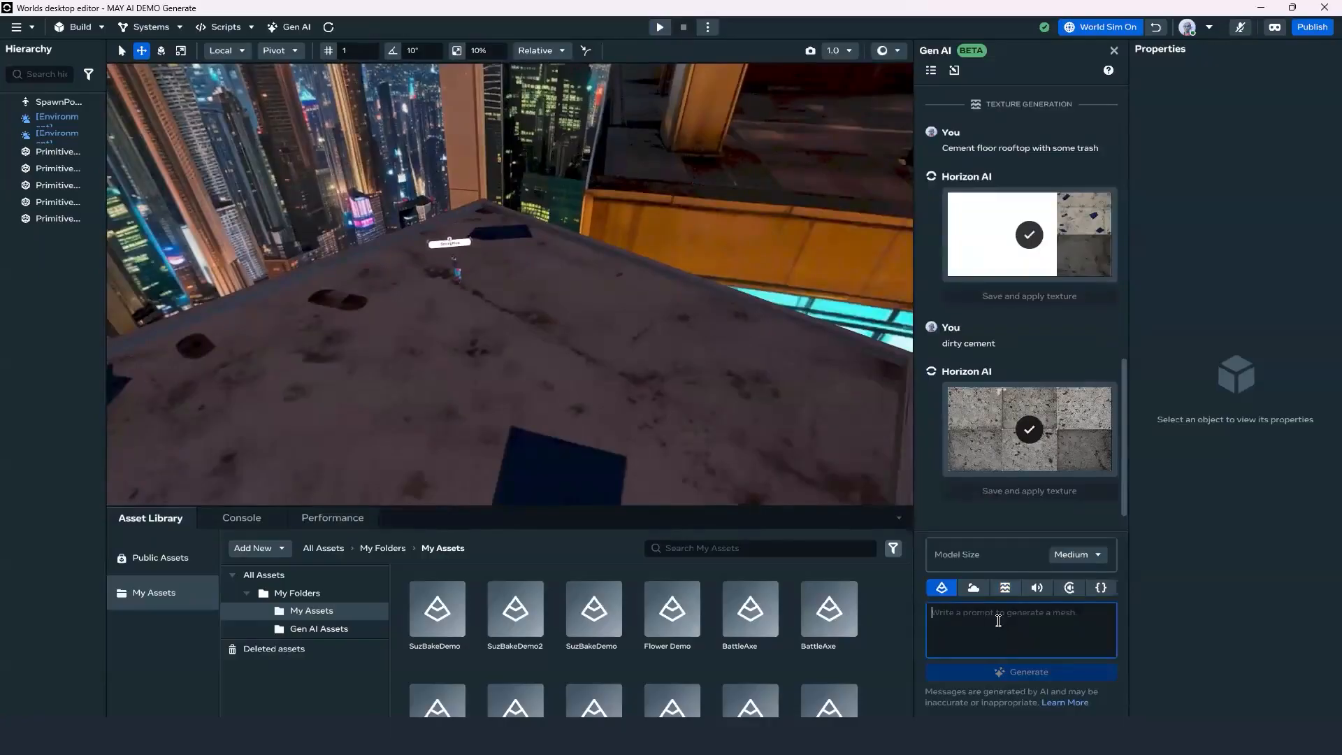
type("s")
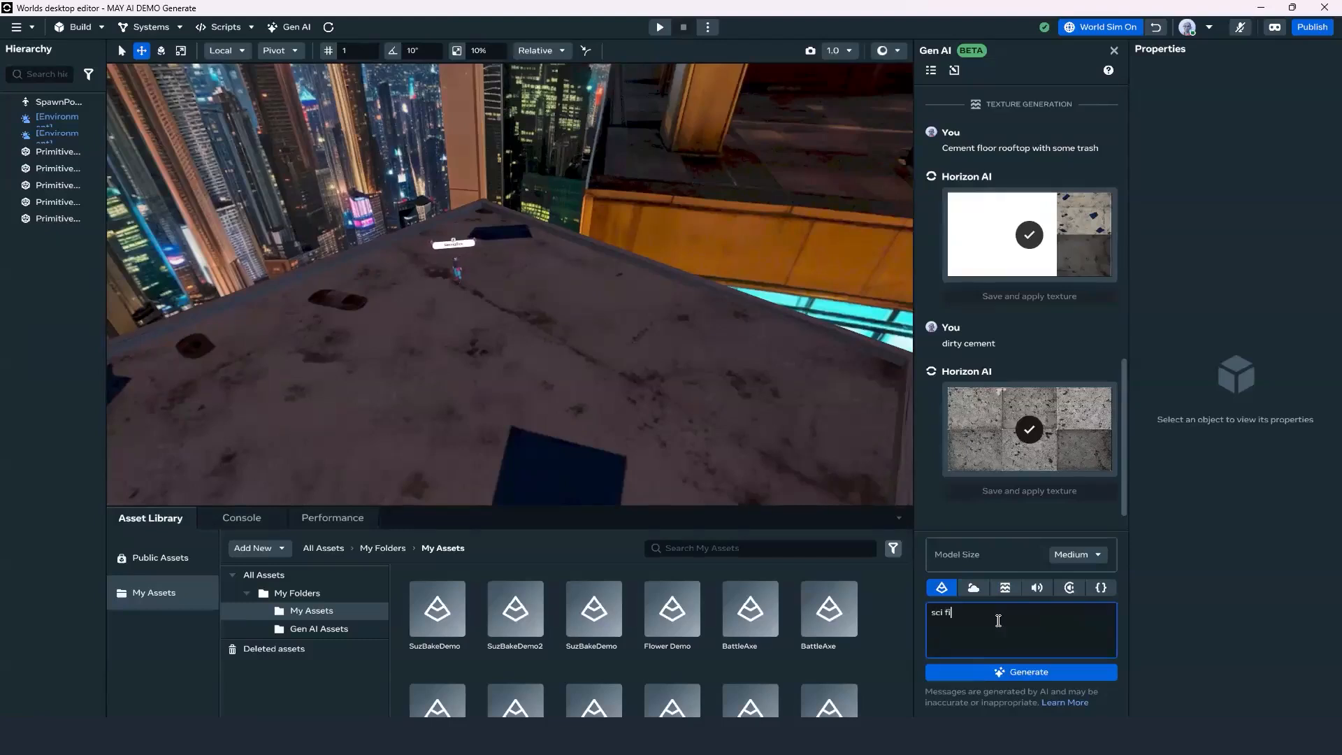
type("ci fi")
type(" car lanf")
type("ing")
key("BackSpace")
key("BackSpace")
key("BackSpace")
key("BackSpace")
key("BackSpace")
key("BackSpace")
key("BackSpace")
key("BackSpace")
key("BackSpace")
key("BackSpace")
type("flying car landing pad, with metalic and neon")
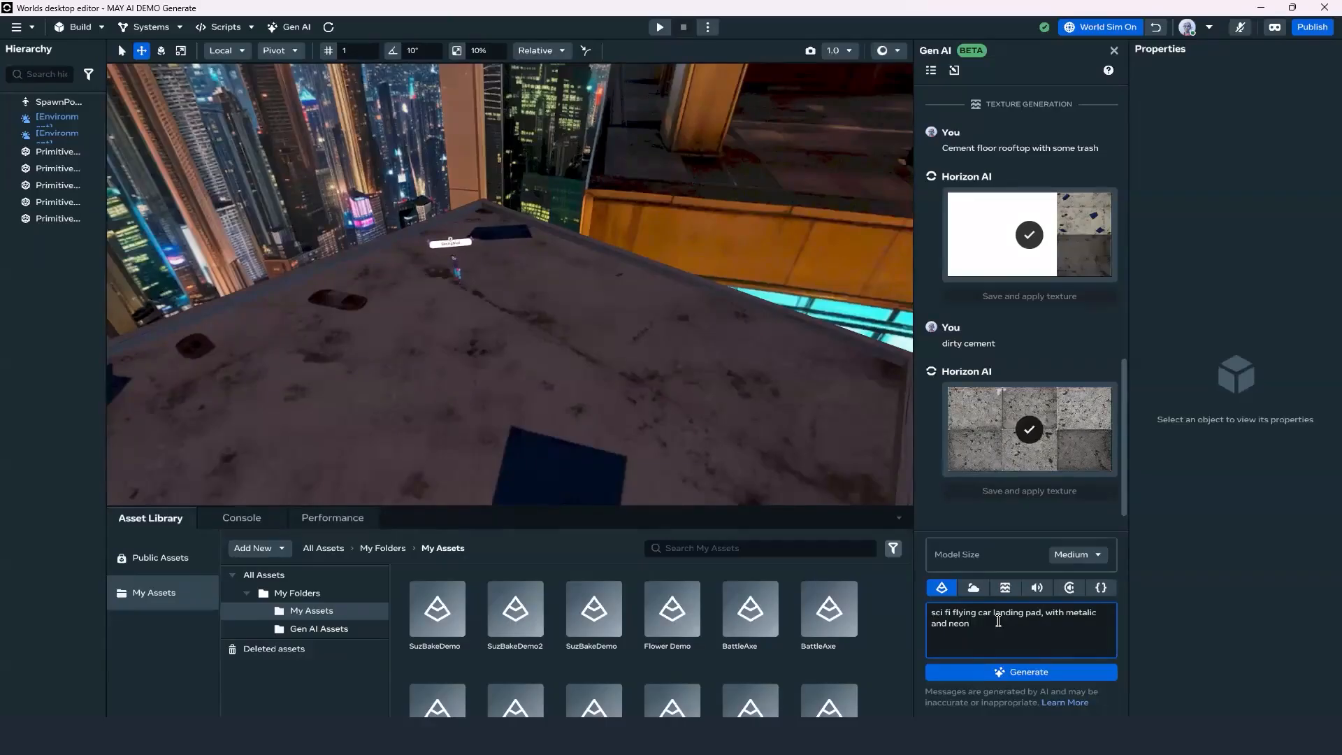
type("details")
left_click(1062, 674)
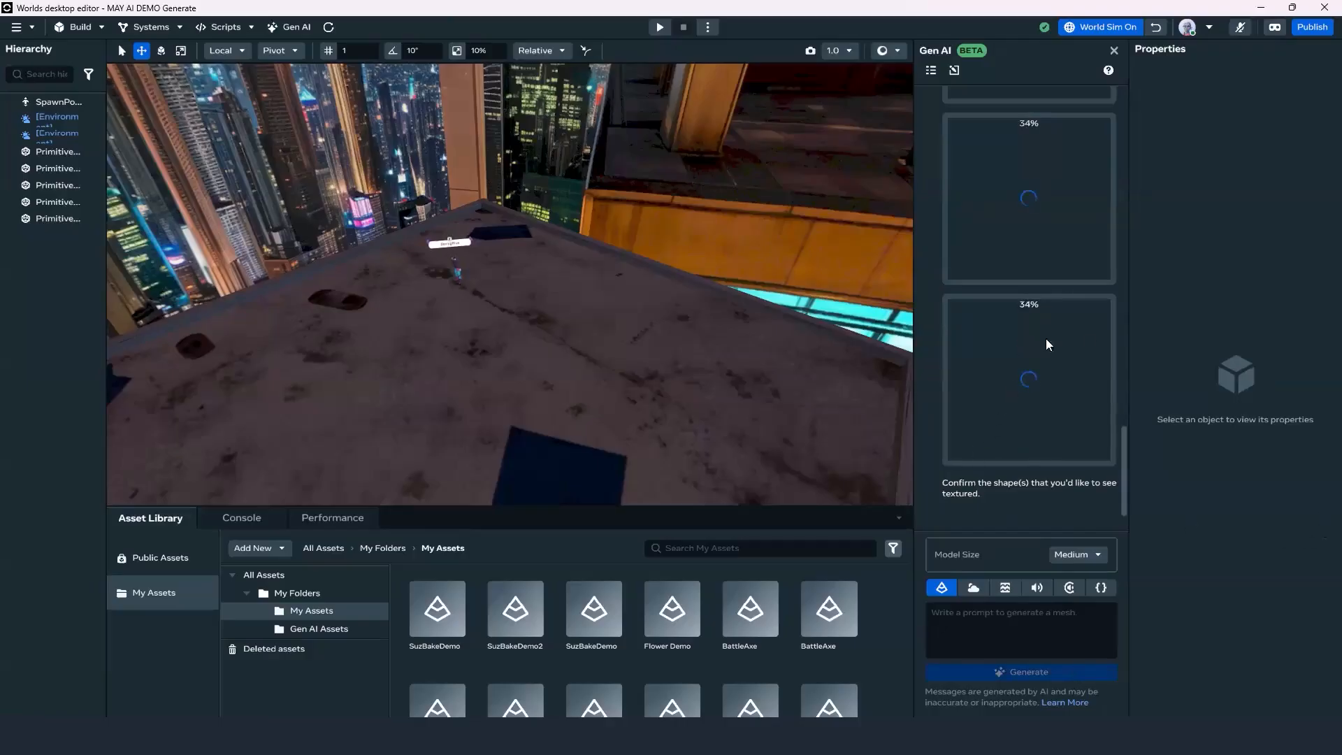
Review the generated landing pad shapes and texture the first one, with the notched rim.
mouse_move(1124, 469)
left_mouse_down()
mouse_move(1121, 344)
mouse_move(1138, 482)
mouse_move(1119, 434)
mouse_move(1119, 481)
mouse_move(1122, 435)
mouse_move(1121, 448)
left_mouse_up()
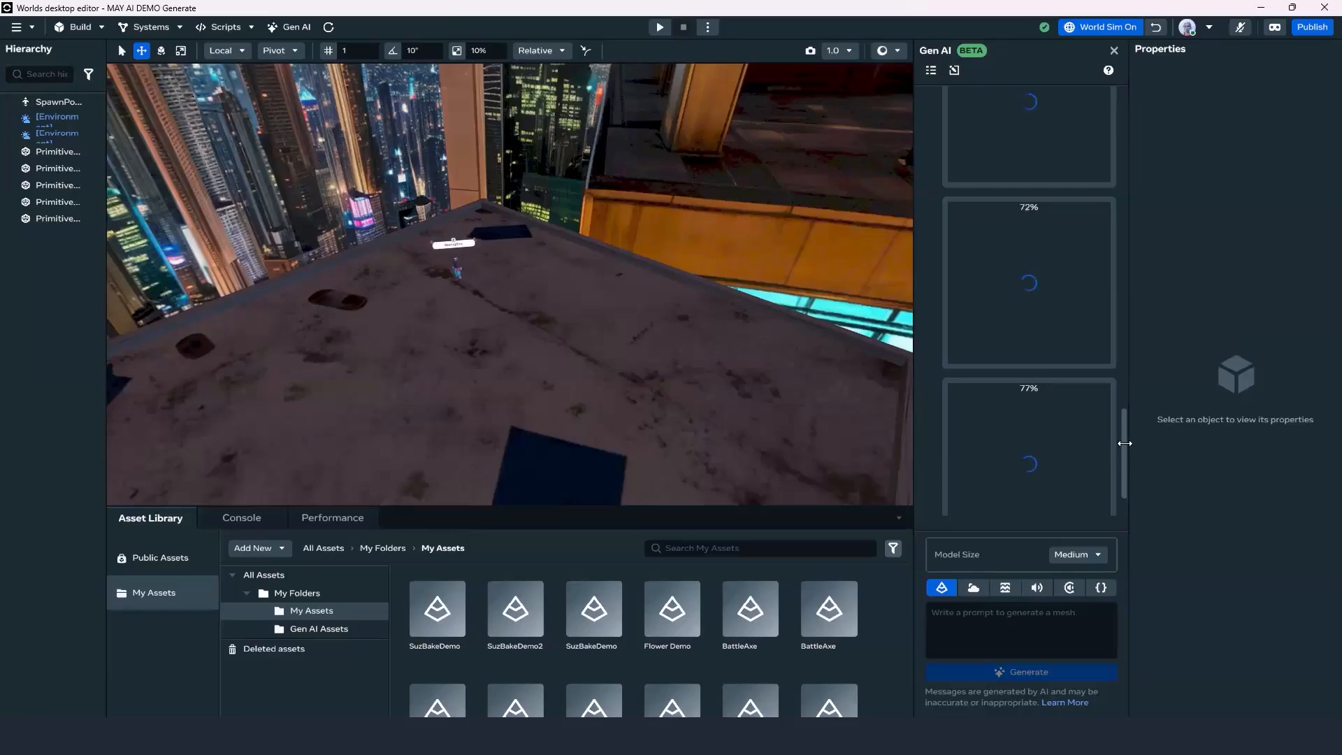
left_click_drag(1123, 440, 1144, 495)
left_click_drag(1134, 412, 1134, 448)
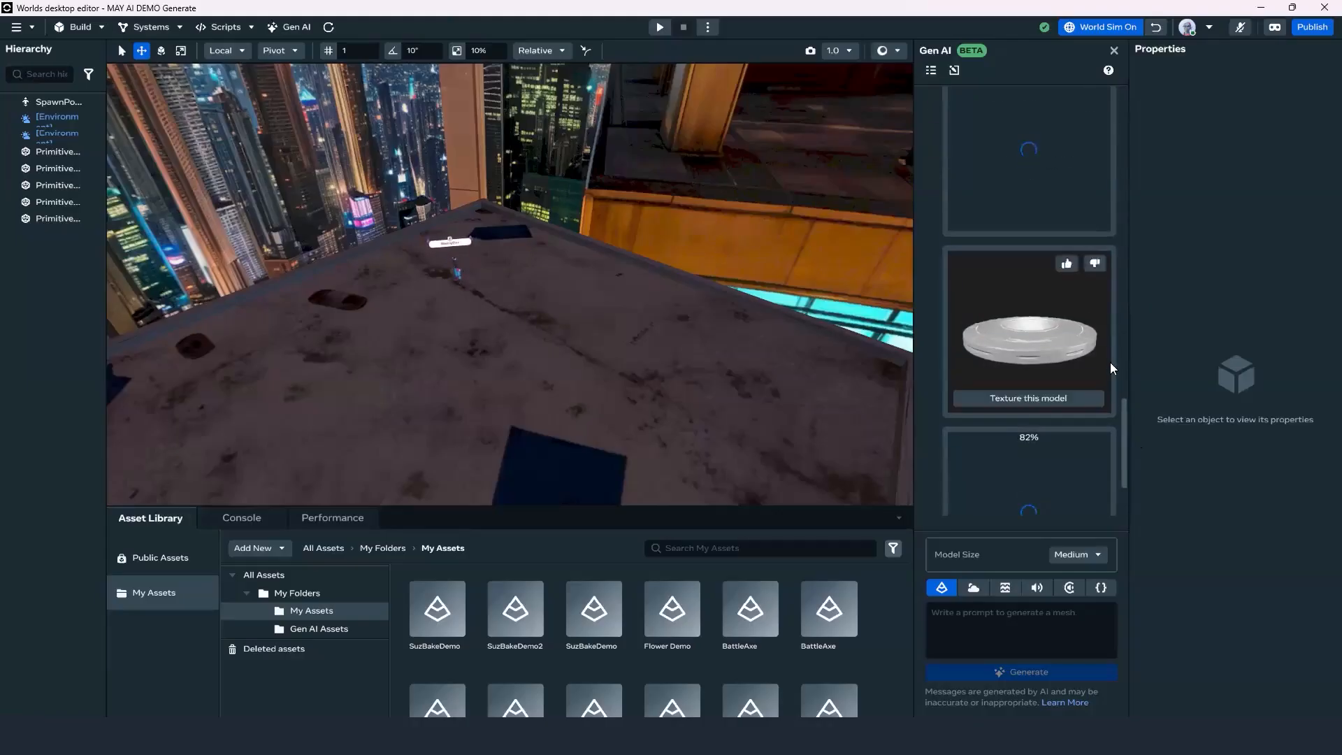
scroll(1106, 427, "up", 2)
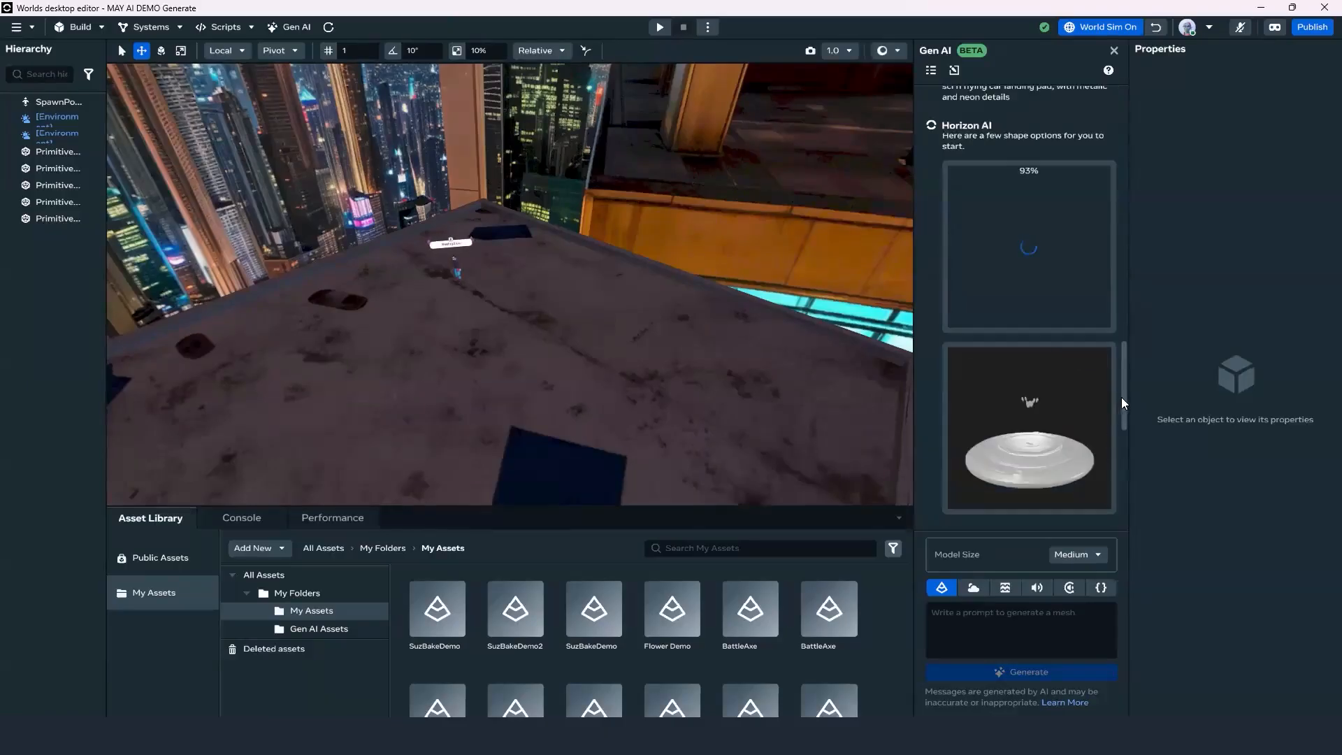
scroll(1121, 431, "down", 1)
mouse_move(1121, 431)
left_mouse_down()
mouse_move(1121, 486)
mouse_move(1121, 419)
left_mouse_up()
mouse_move(1008, 298)
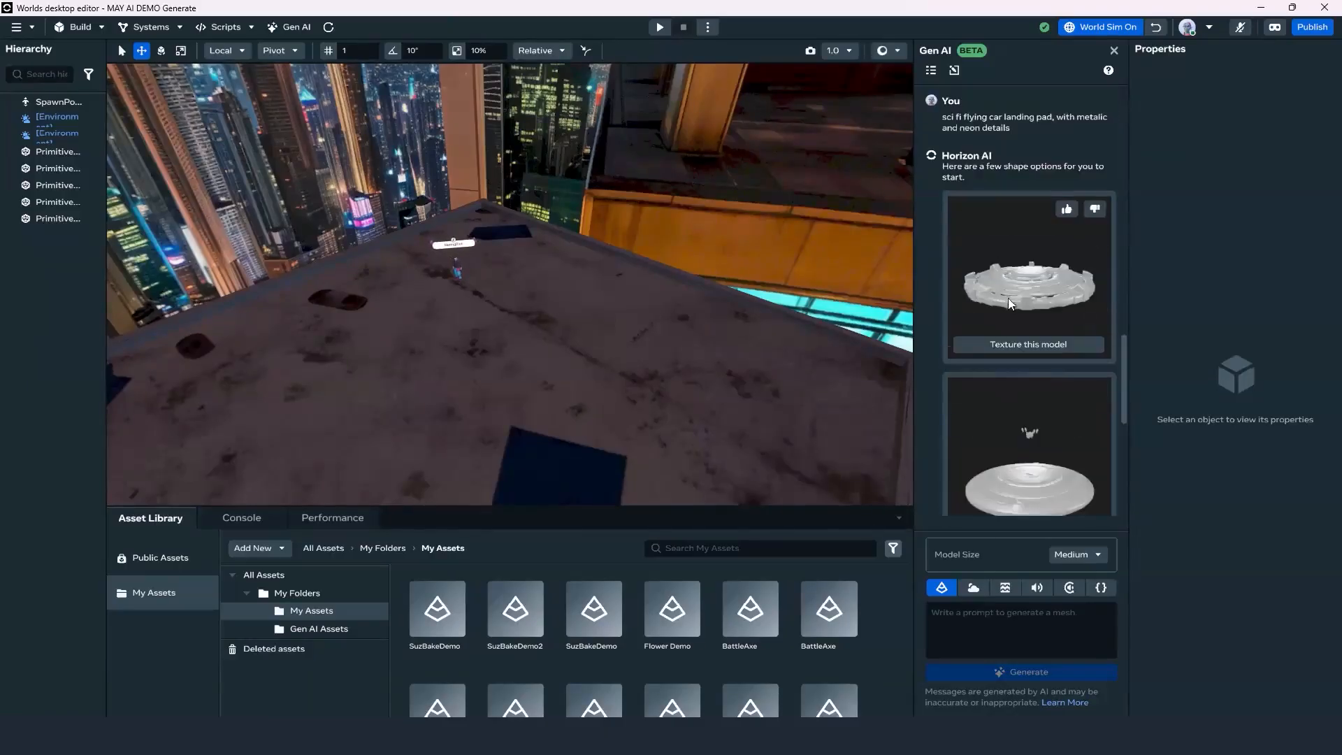
left_click(1022, 344)
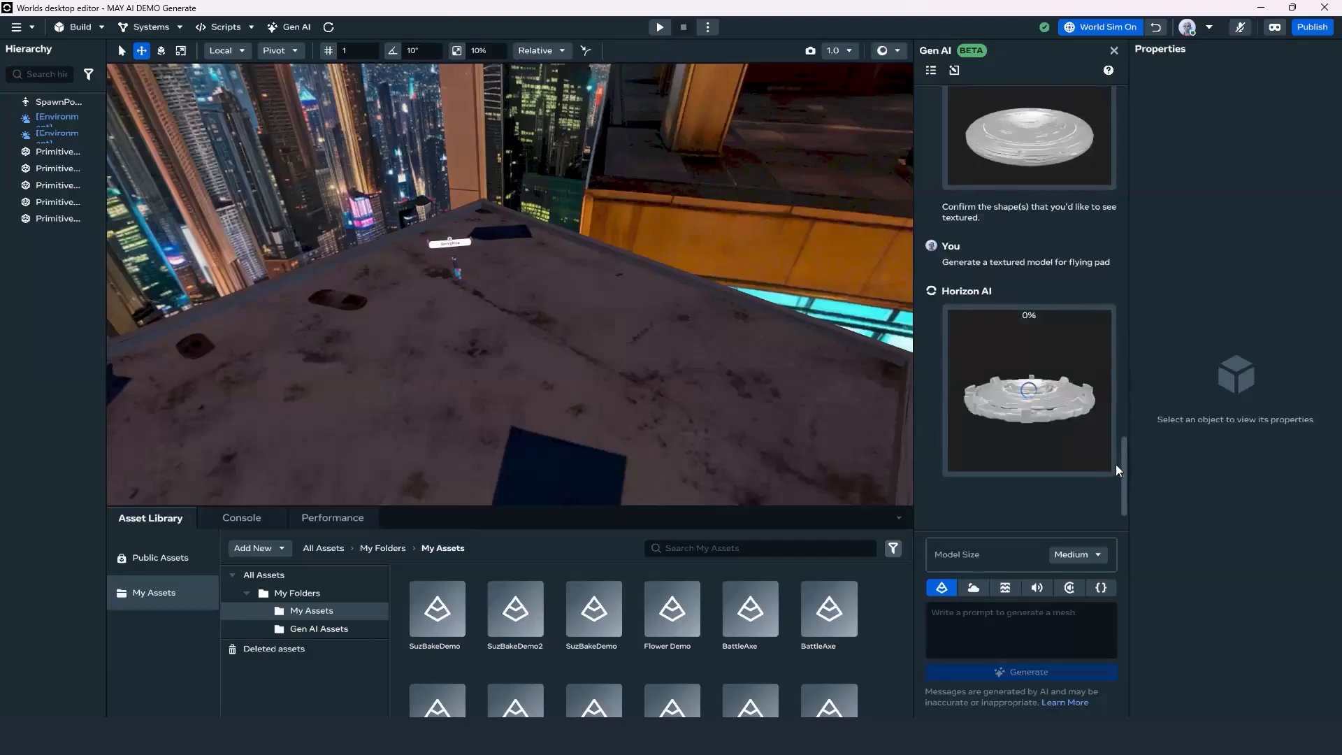
Texture the smooth disc-shaped landing pad, the third option, as well and review the remaining shape options.
left_click_drag(1123, 448, 1124, 395)
mouse_move(1017, 347)
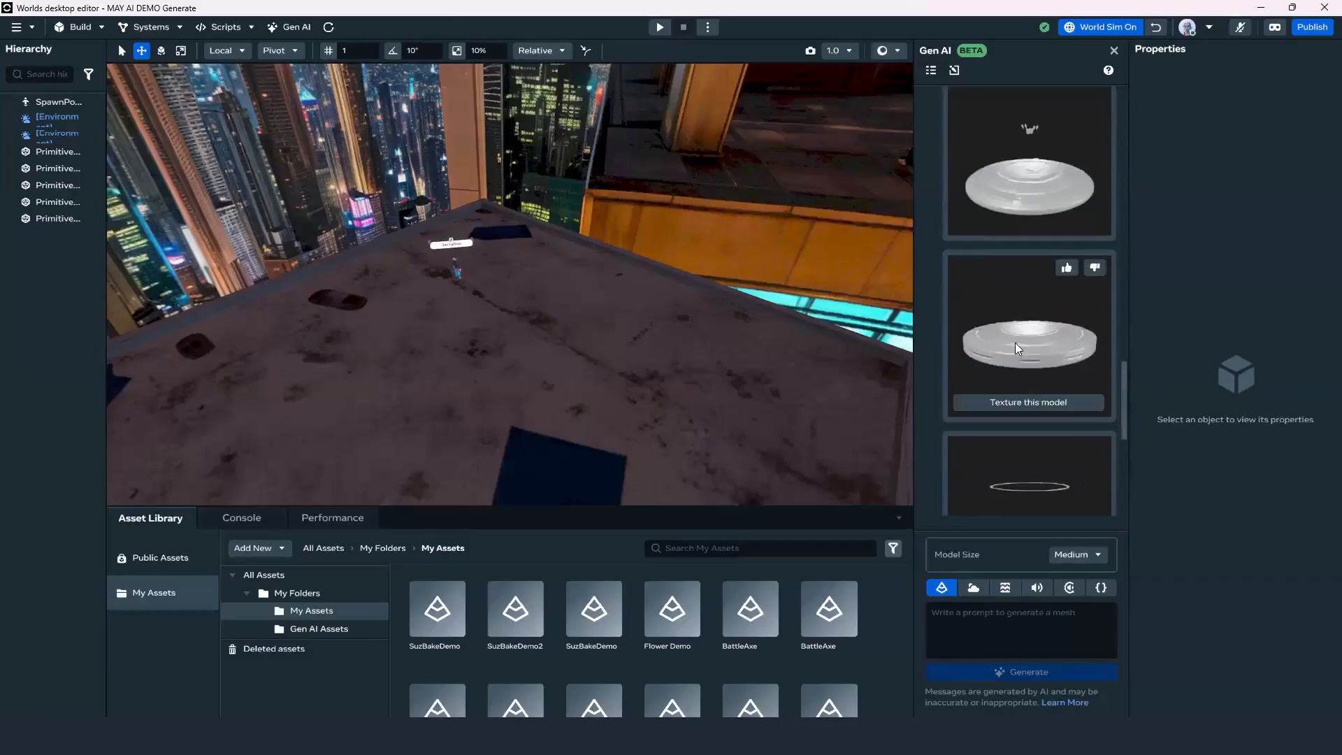
left_click(1028, 406)
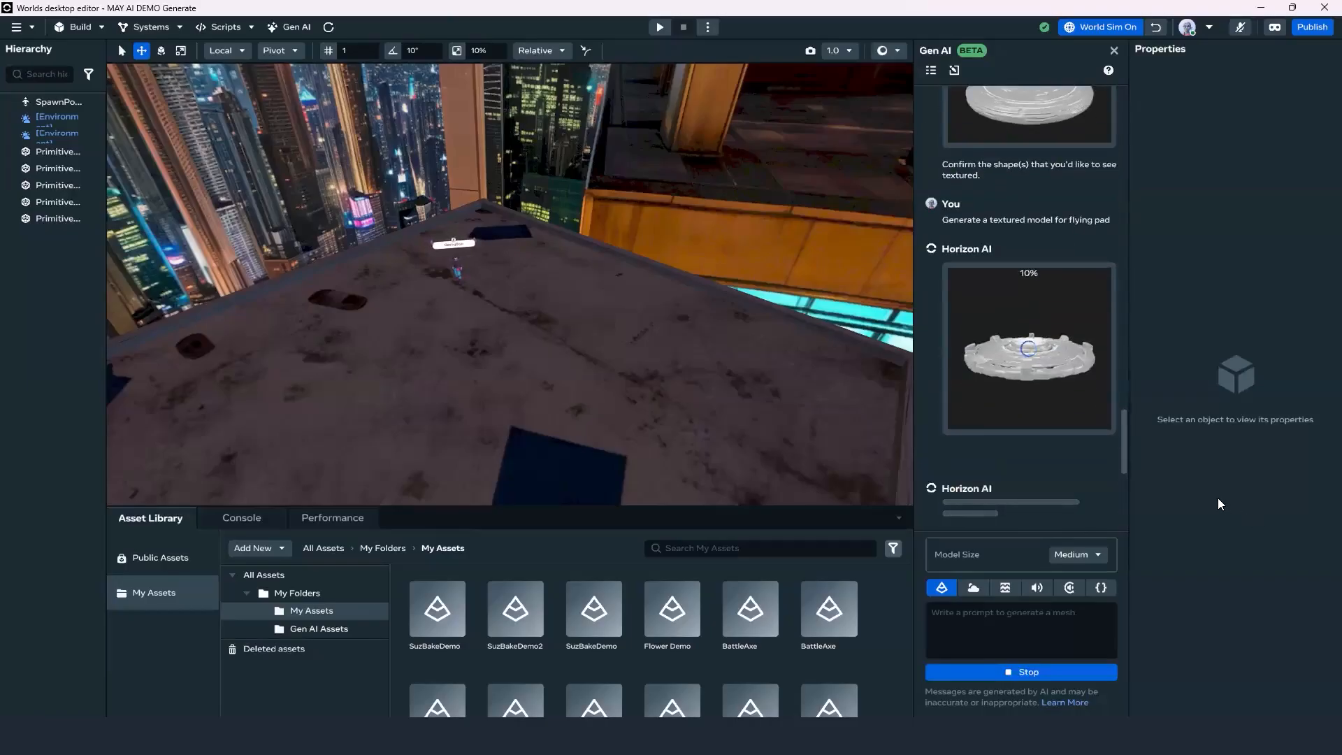
scroll(1038, 358, "up", 5)
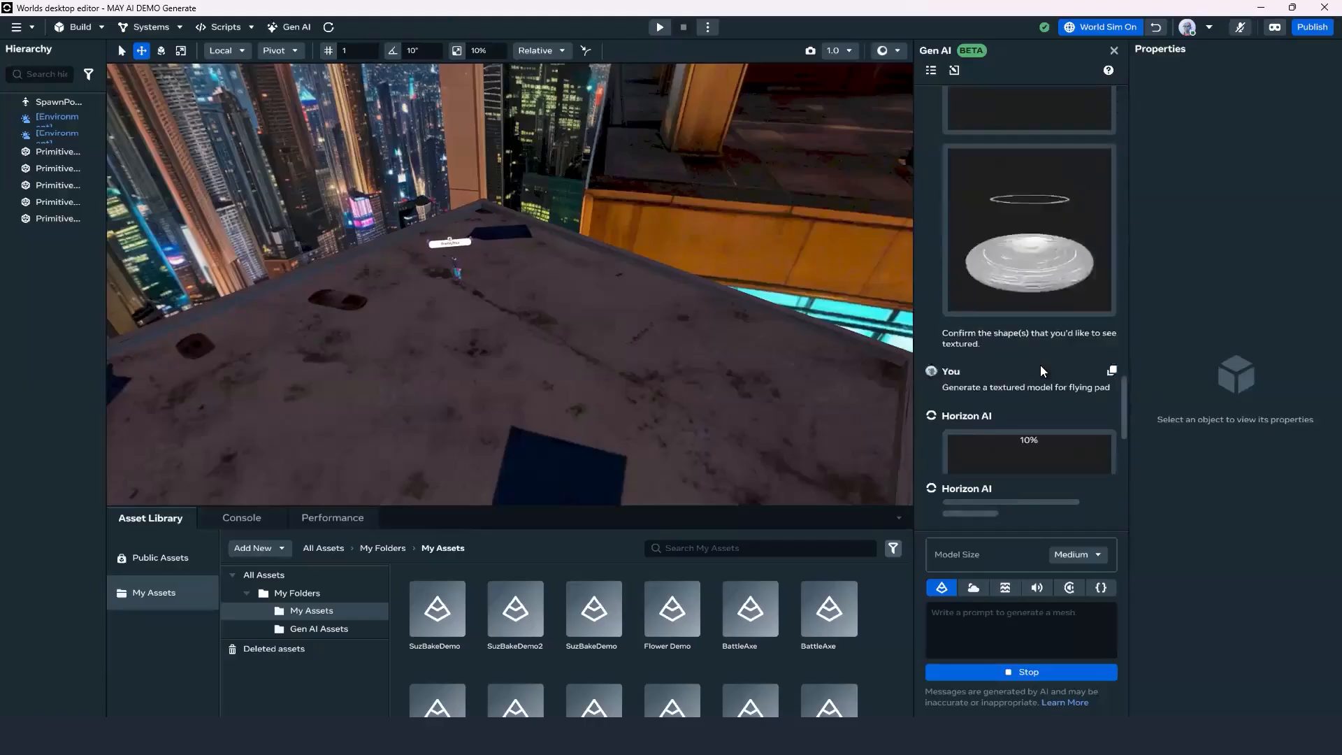
mouse_move(1019, 337)
scroll(1044, 317, "up", 5)
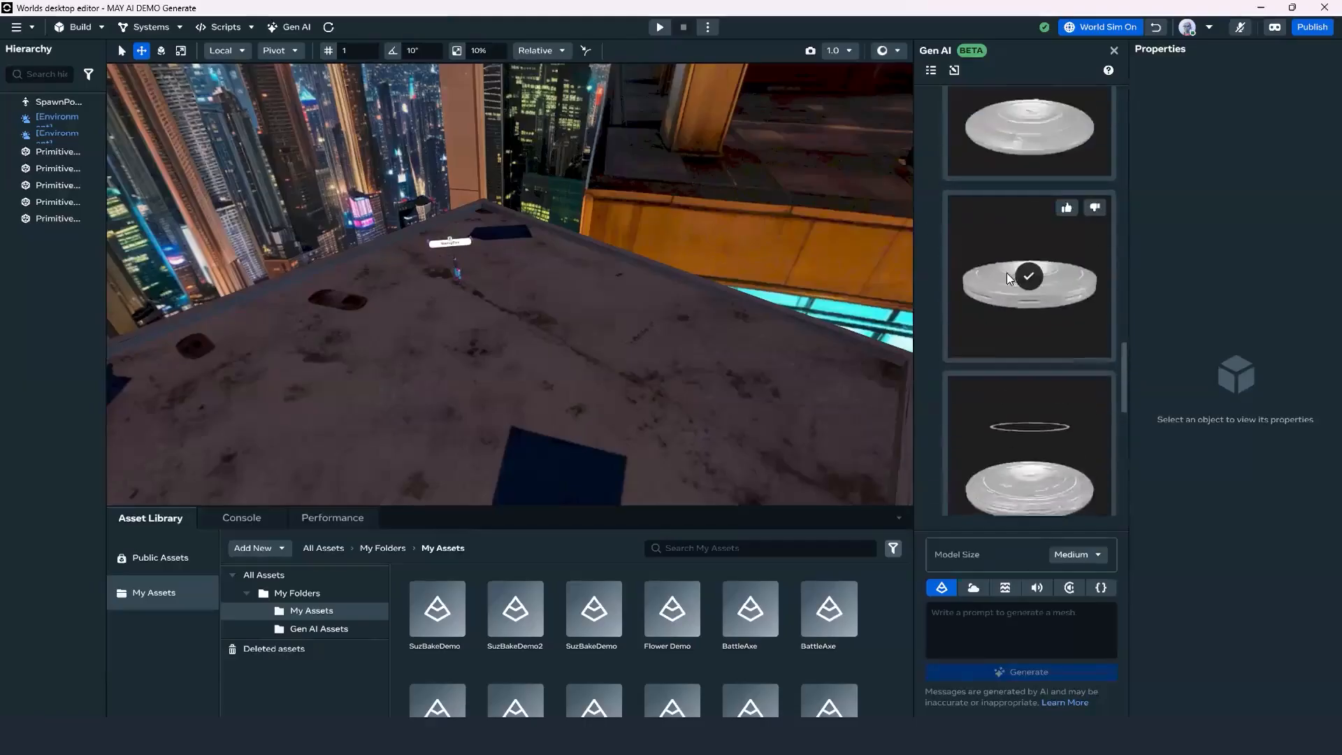
scroll(1028, 271, "up", 1)
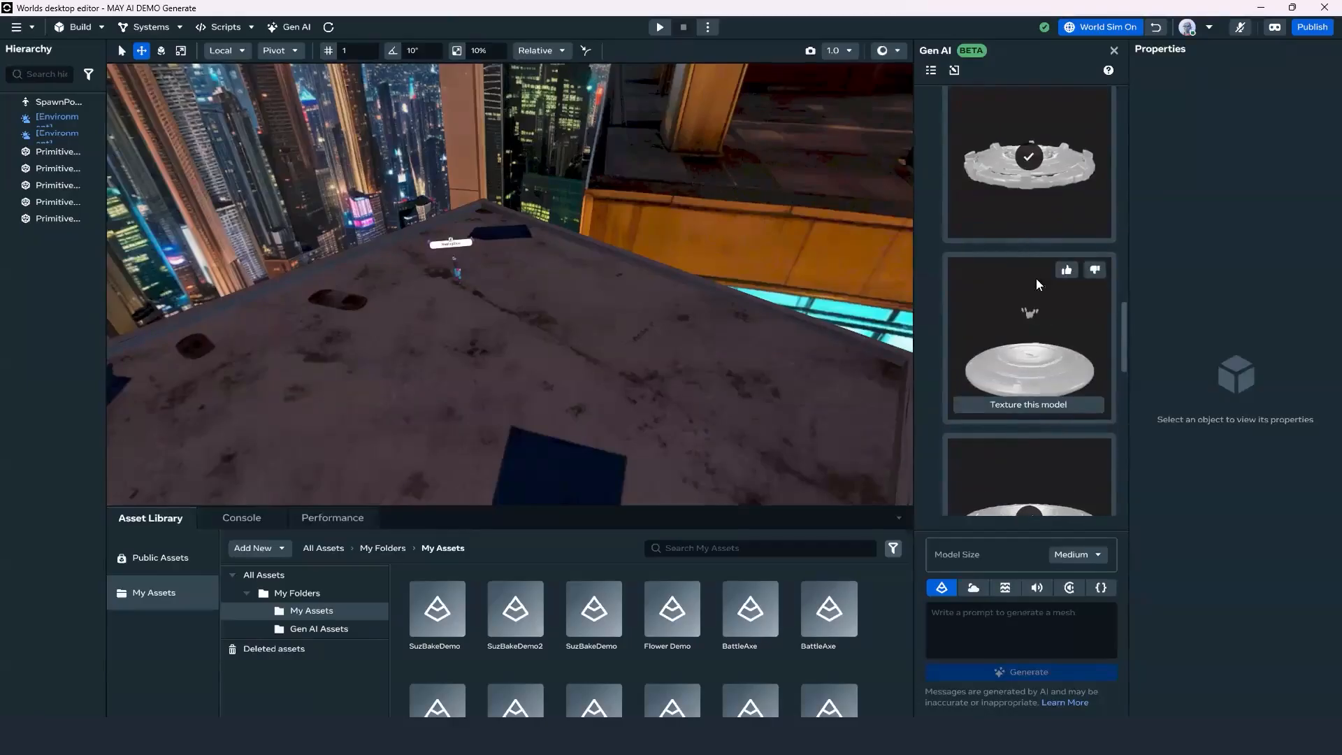
left_click(1033, 313)
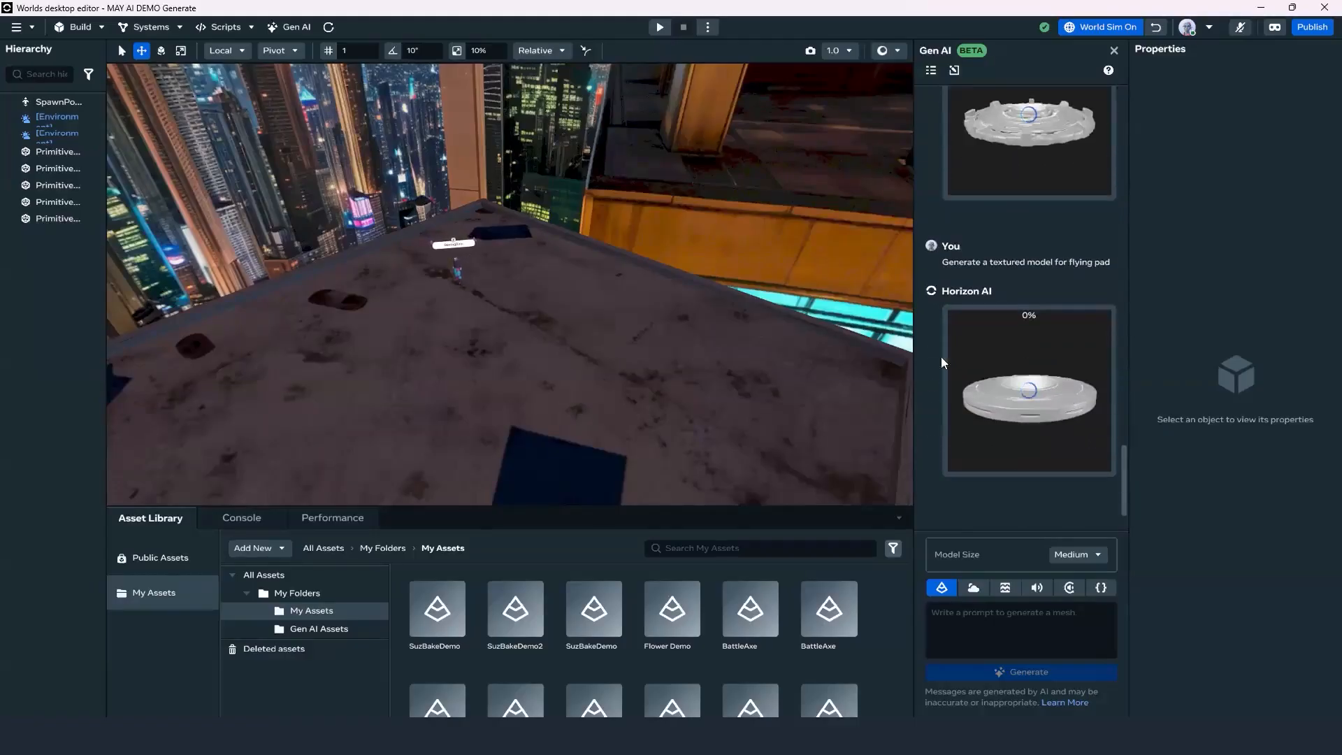
Save both textured landing pad models as assets and show the My Assets folder.
scroll(542, 320, "down", 2)
right_click_drag(542, 313, 714, 219)
scroll(662, 316, "up", 3)
scroll(1078, 253, "up", 3)
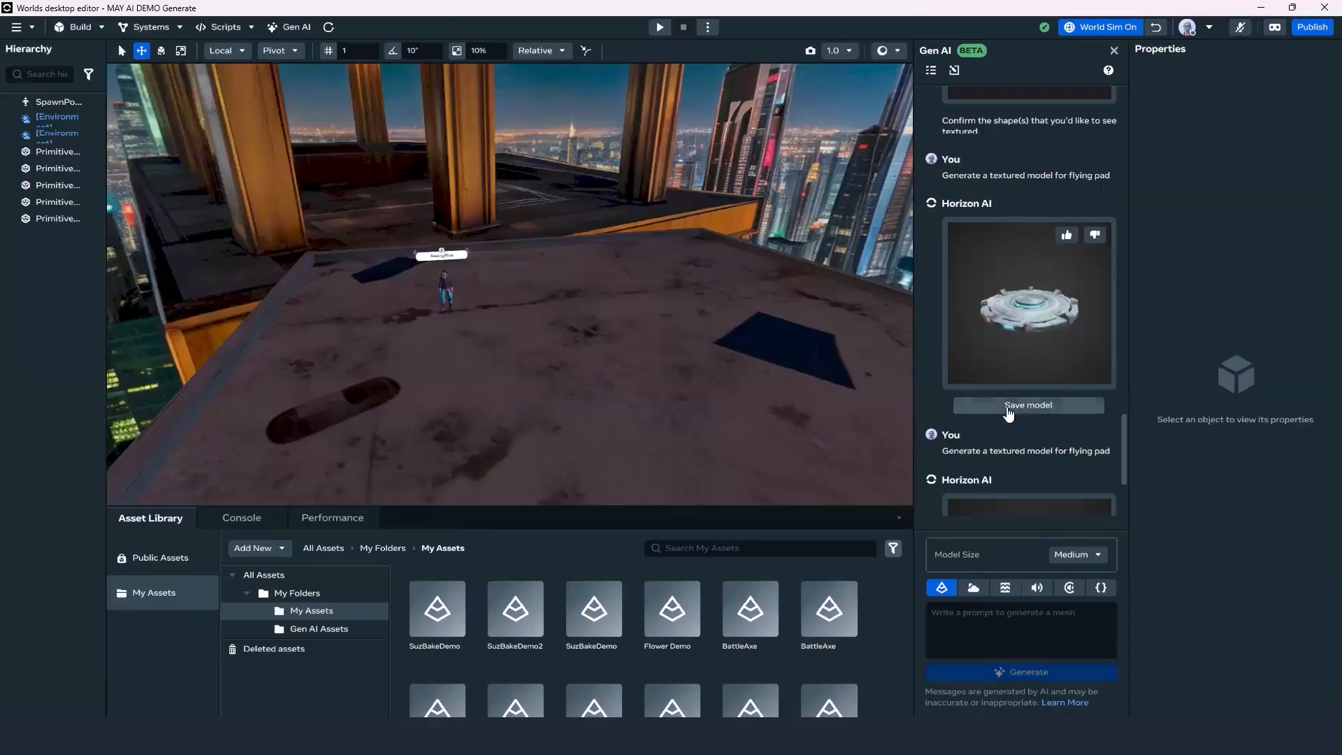
left_click(1040, 407)
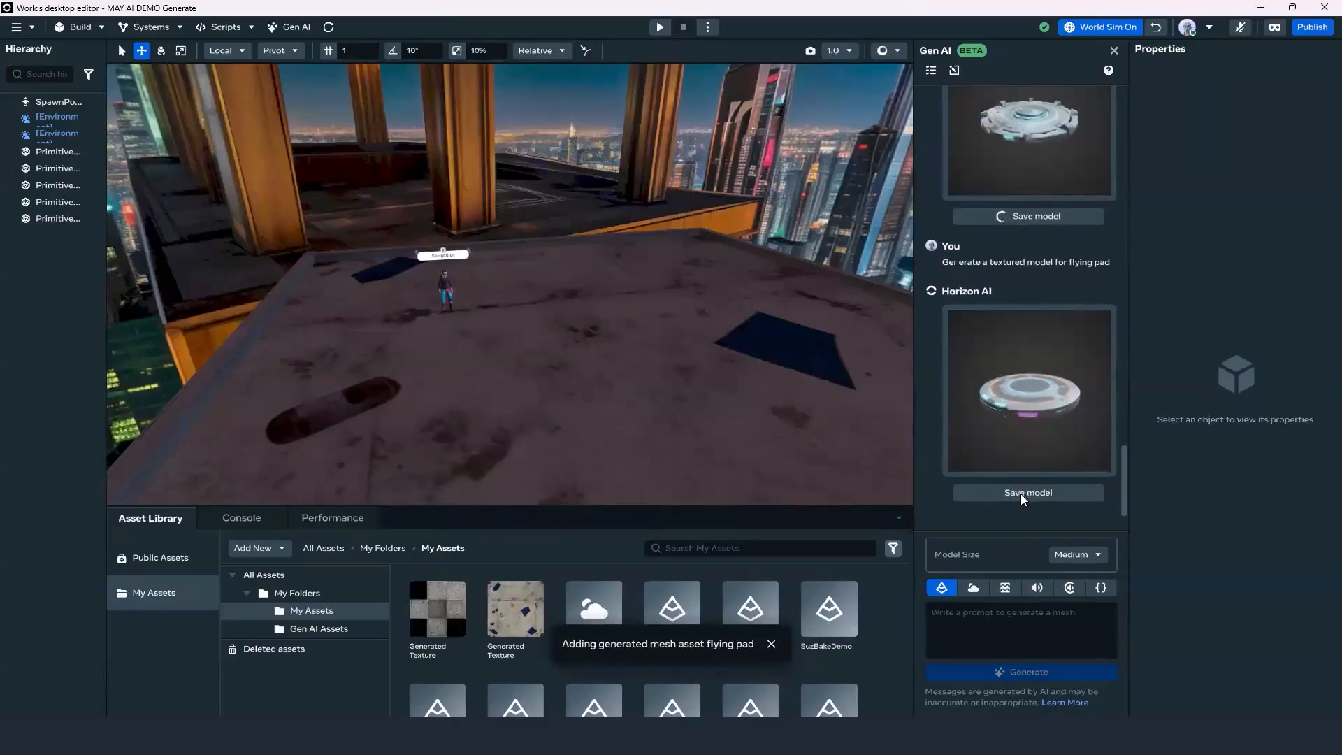
left_click(1050, 496)
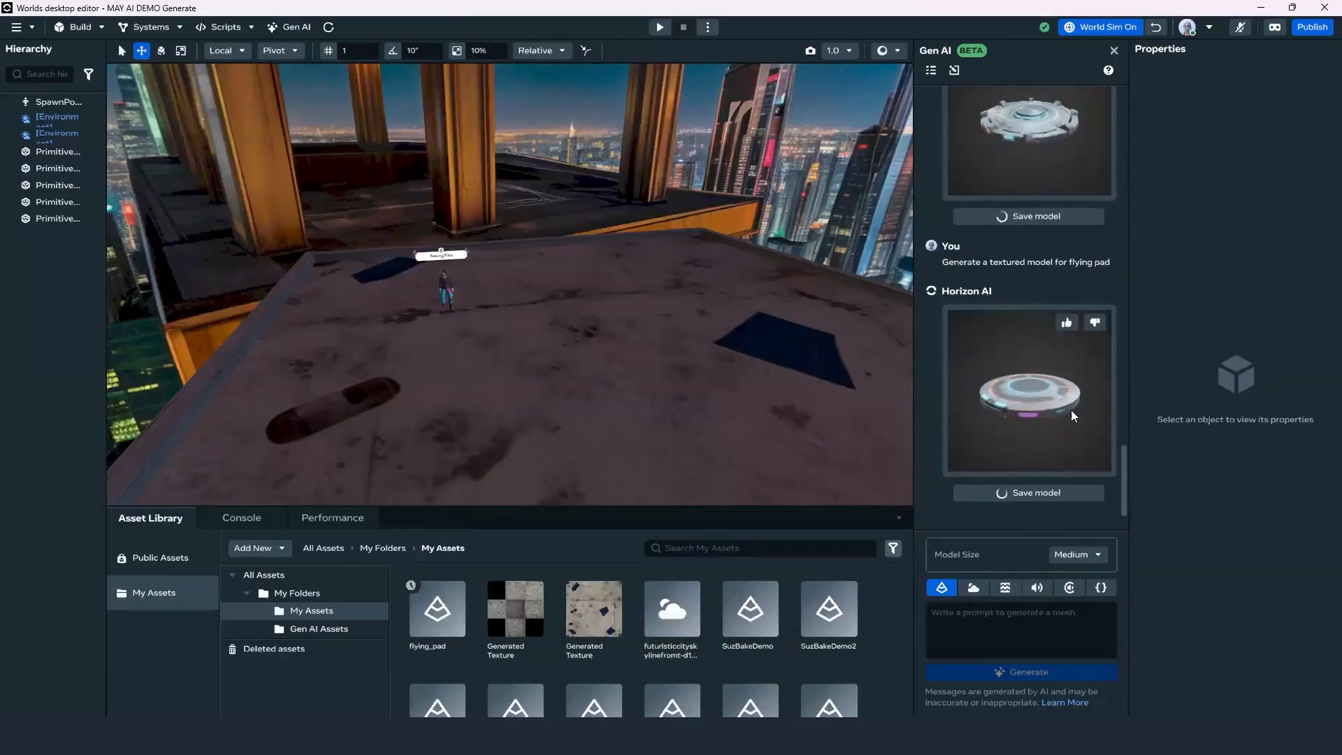
left_click(348, 629)
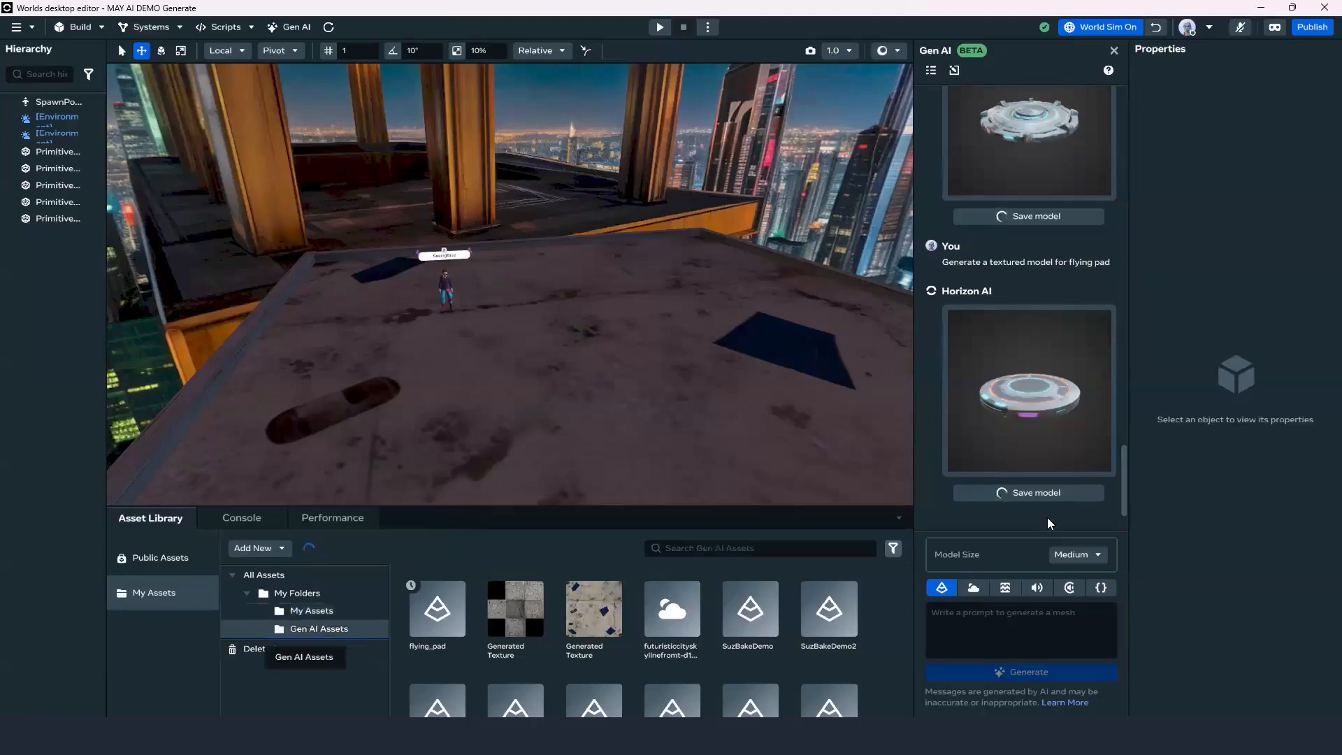
left_click(329, 612)
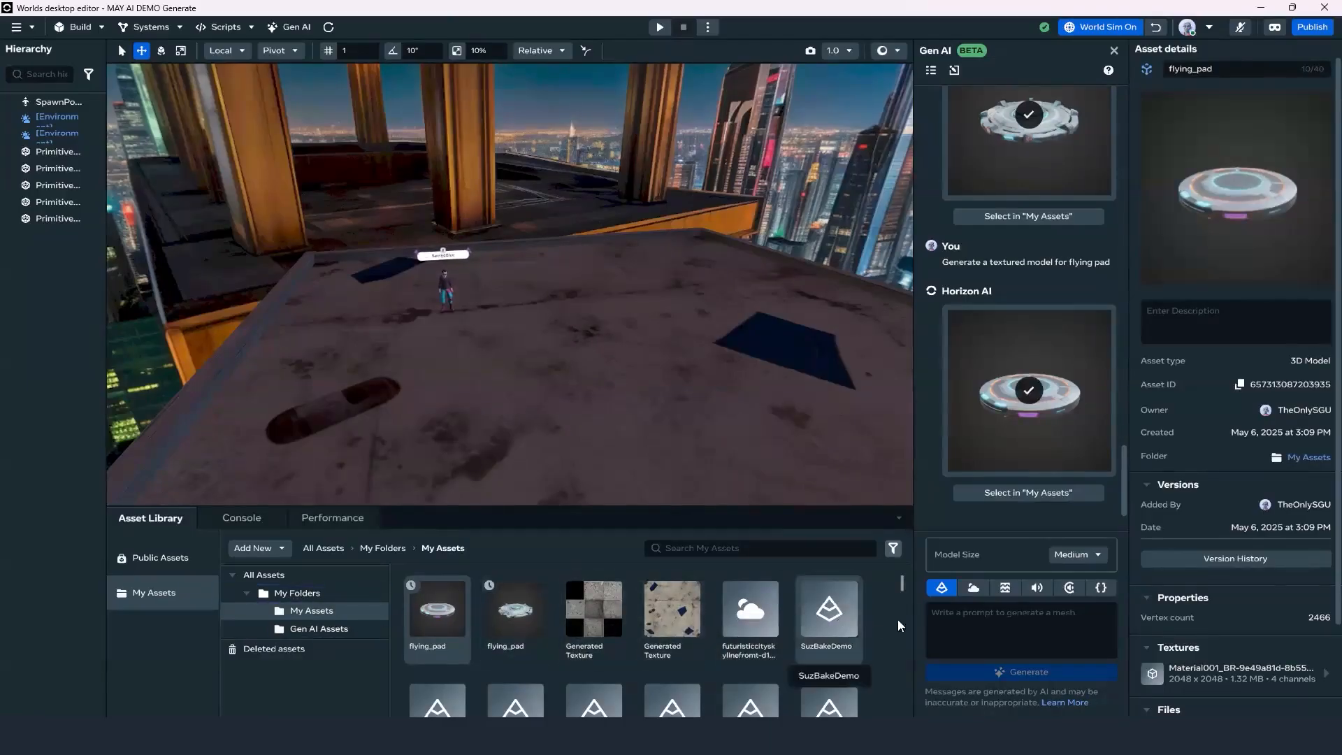
Generate a mesh with the AI prompt "futuristic rooftop water silo, with grungy details and neon lights".
left_click(1007, 624)
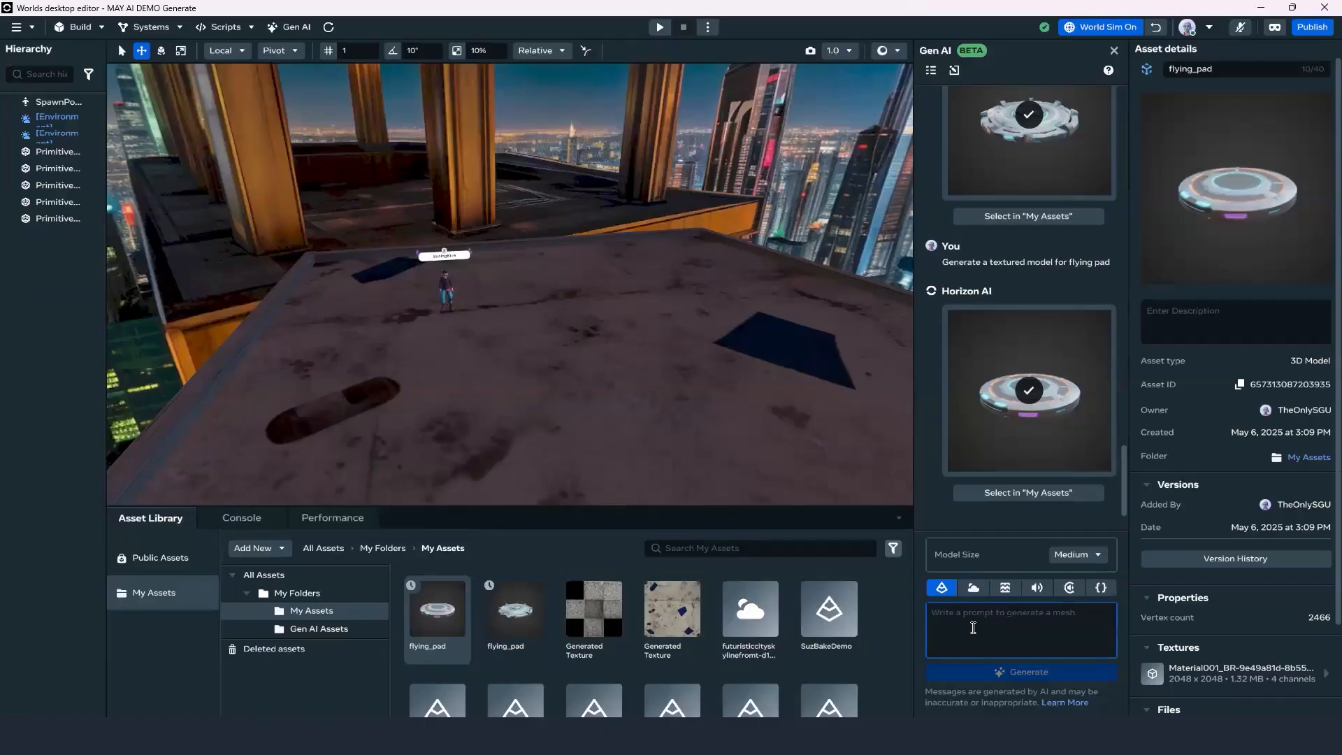
type("fu")
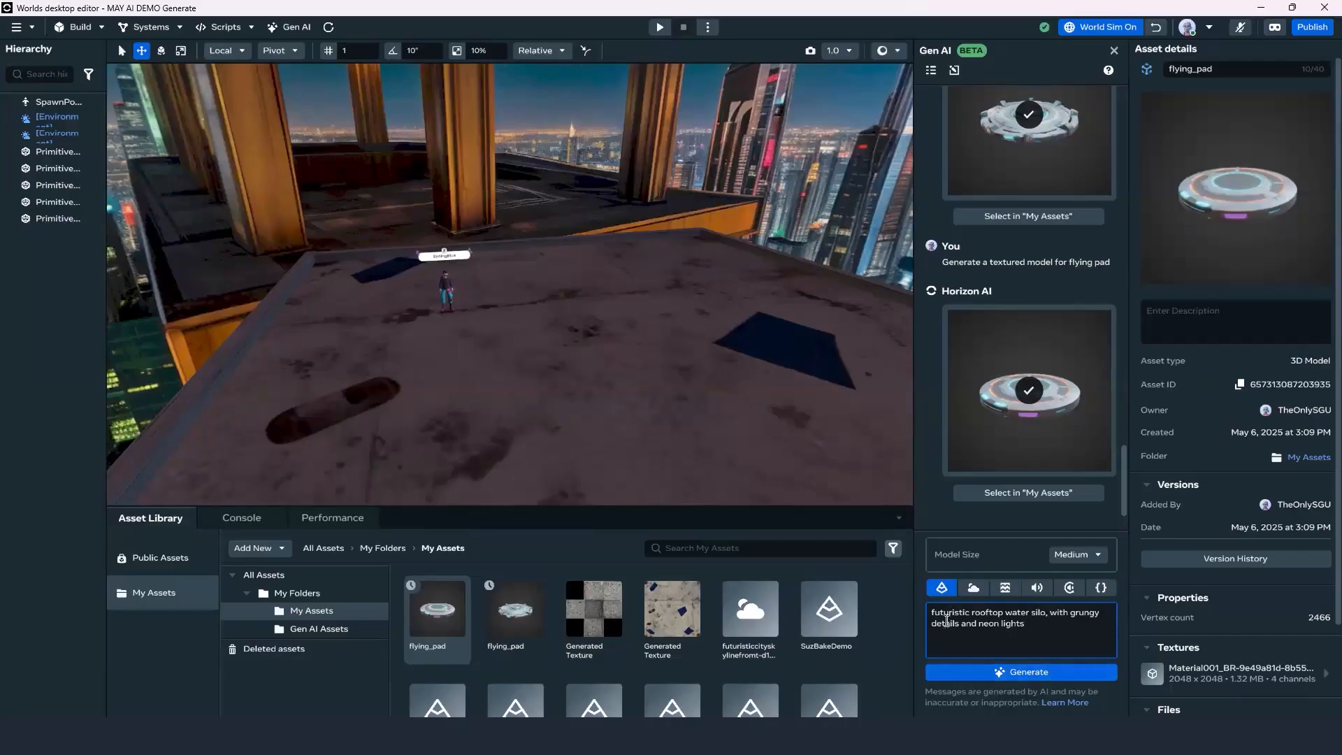
left_click(1028, 674)
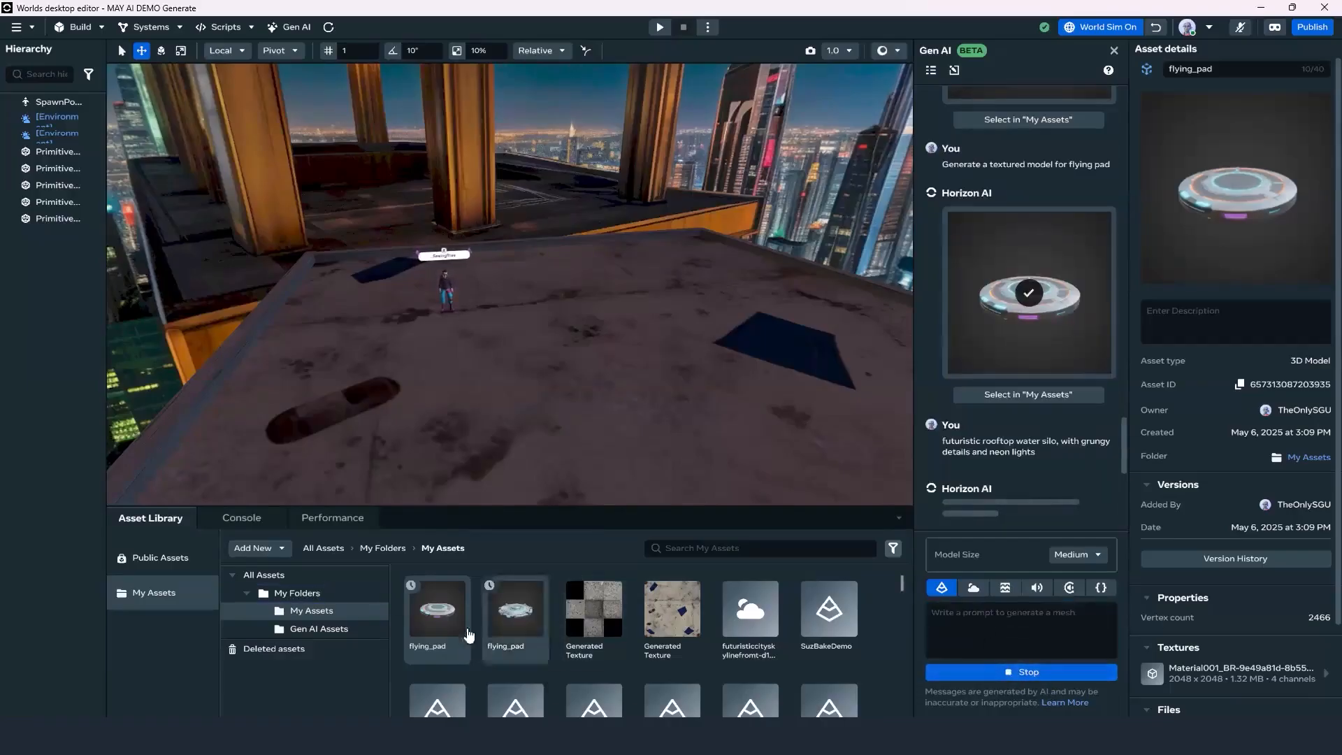
Place the smooth disc-shaped flying_pad model from My Assets on the rooftop at about X -2.04, Y 7.36, Z 15.19.
left_click(318, 628)
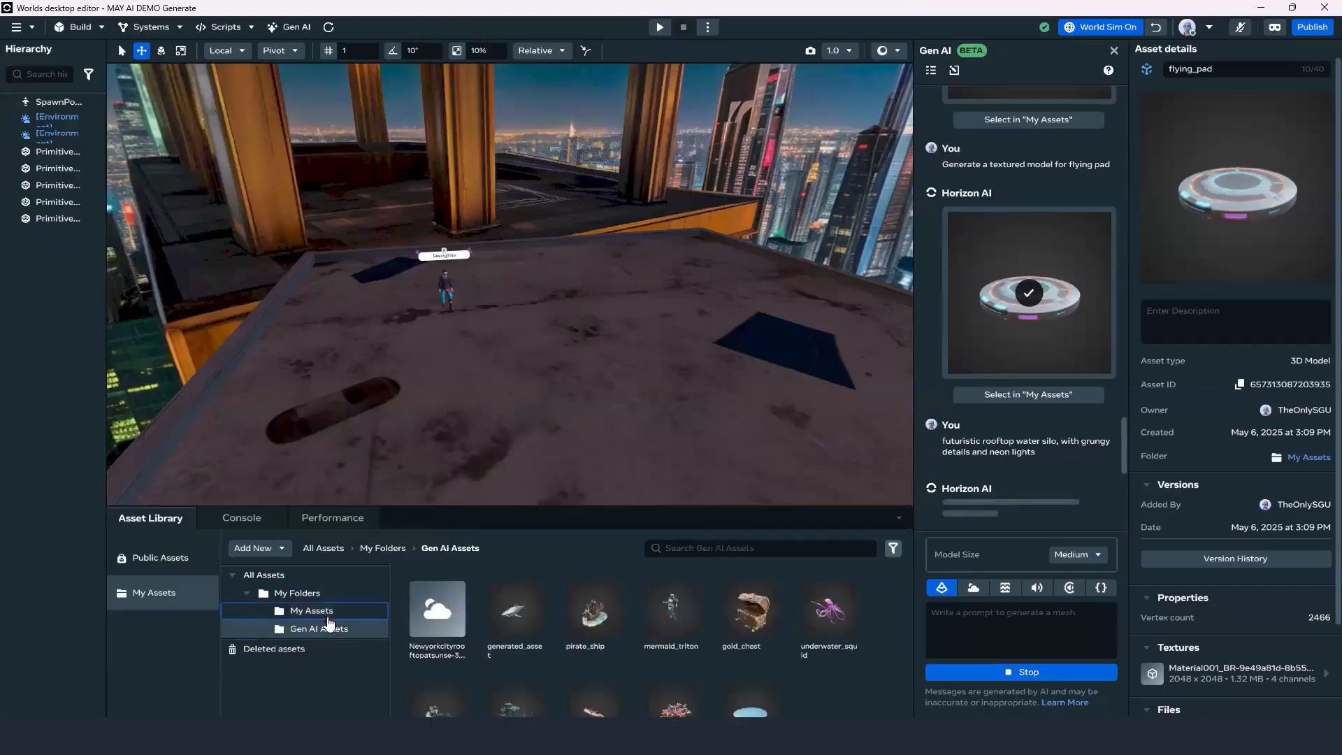
left_click(324, 612)
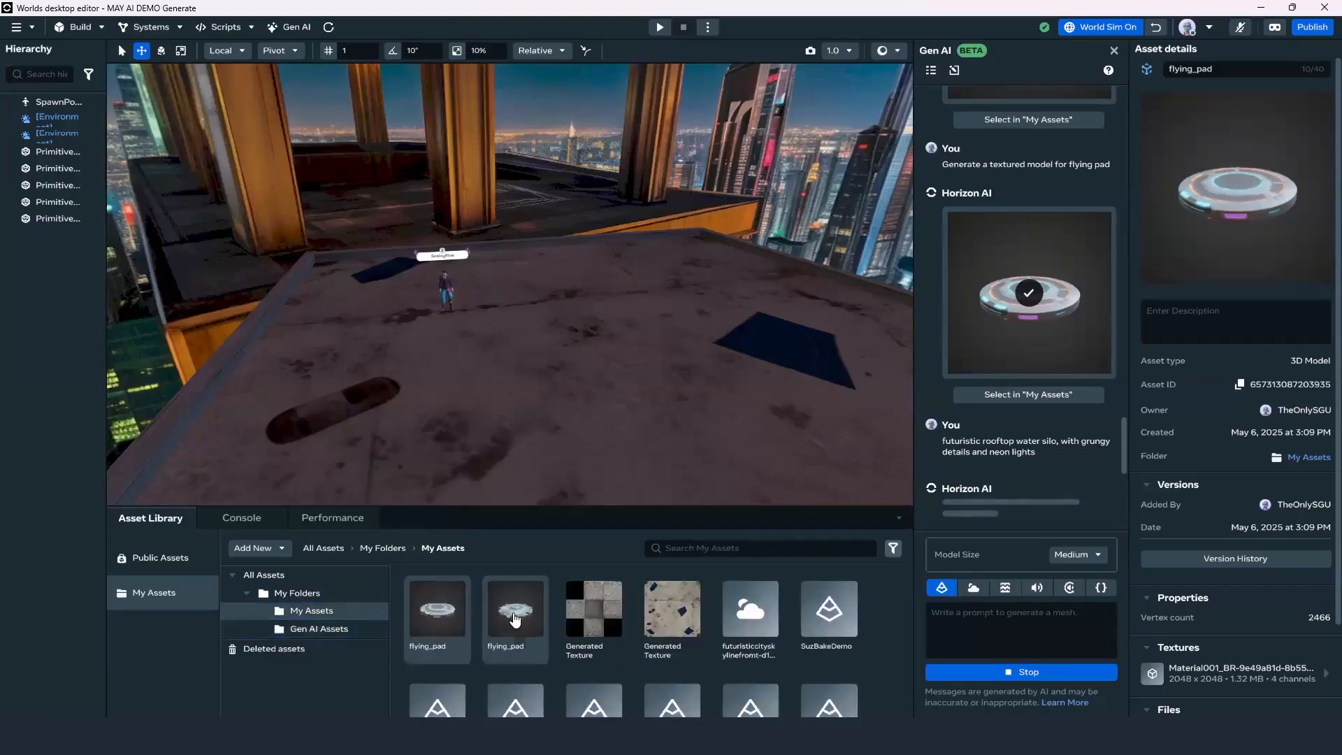
left_click_drag(515, 616, 645, 364)
right_click_drag(734, 408, 606, 361)
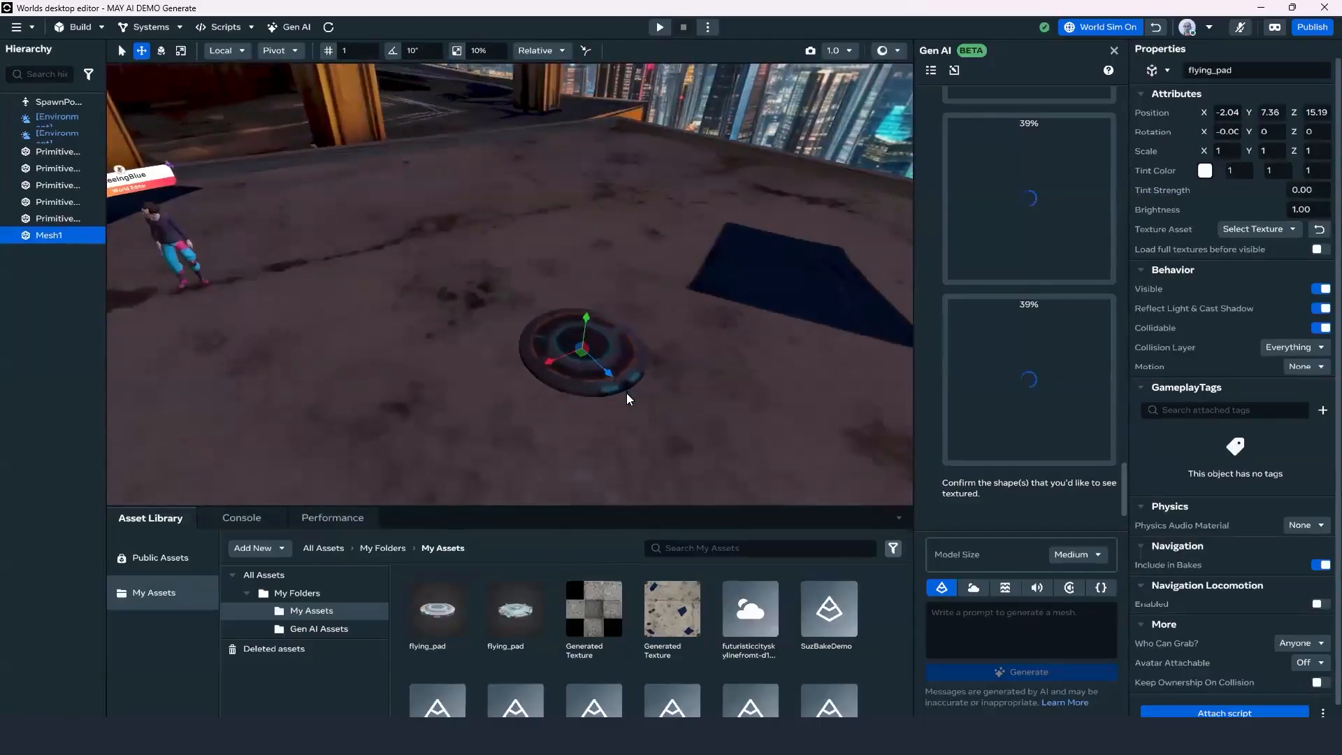
right_click_drag(592, 397, 586, 402)
right_click_drag(670, 368, 576, 342)
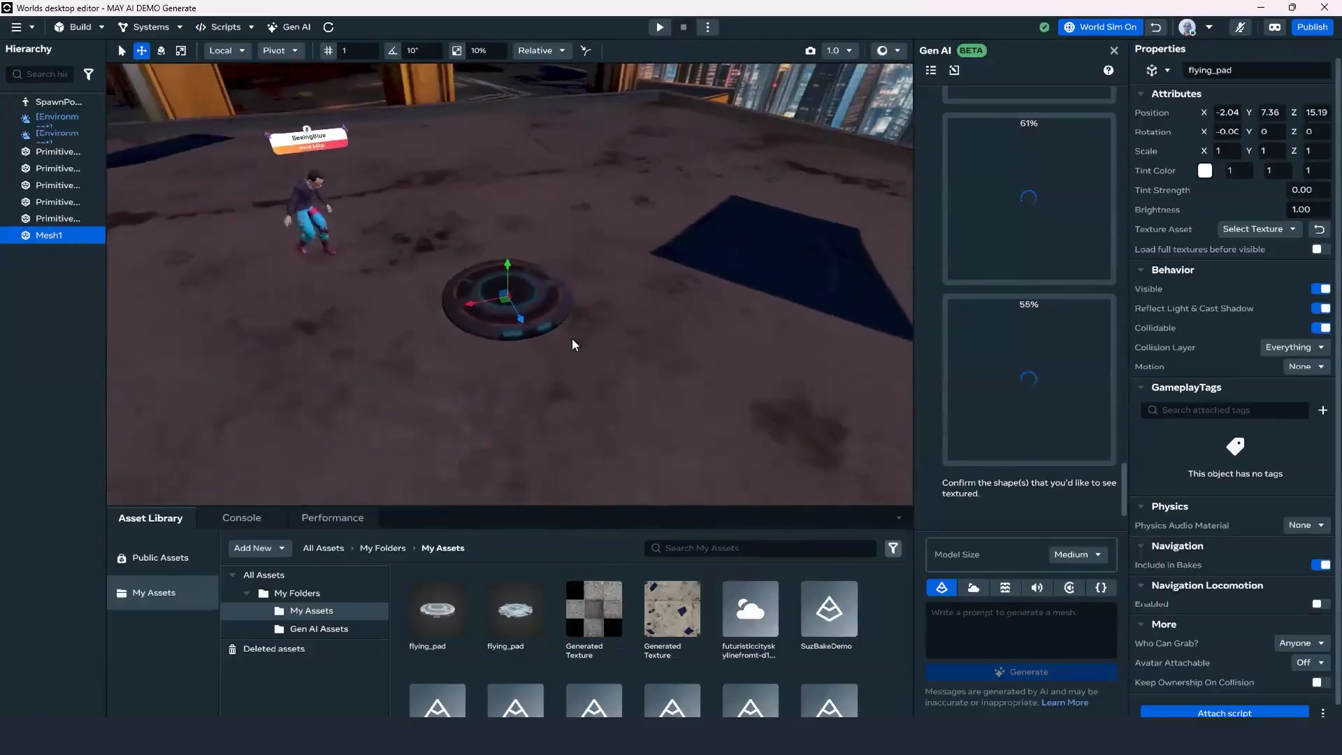
Scale the landing pad uniformly to about 4.11 and inspect it from several sides.
key("r")
left_click_drag(513, 297, 655, 366)
right_click_drag(654, 360, 534, 373)
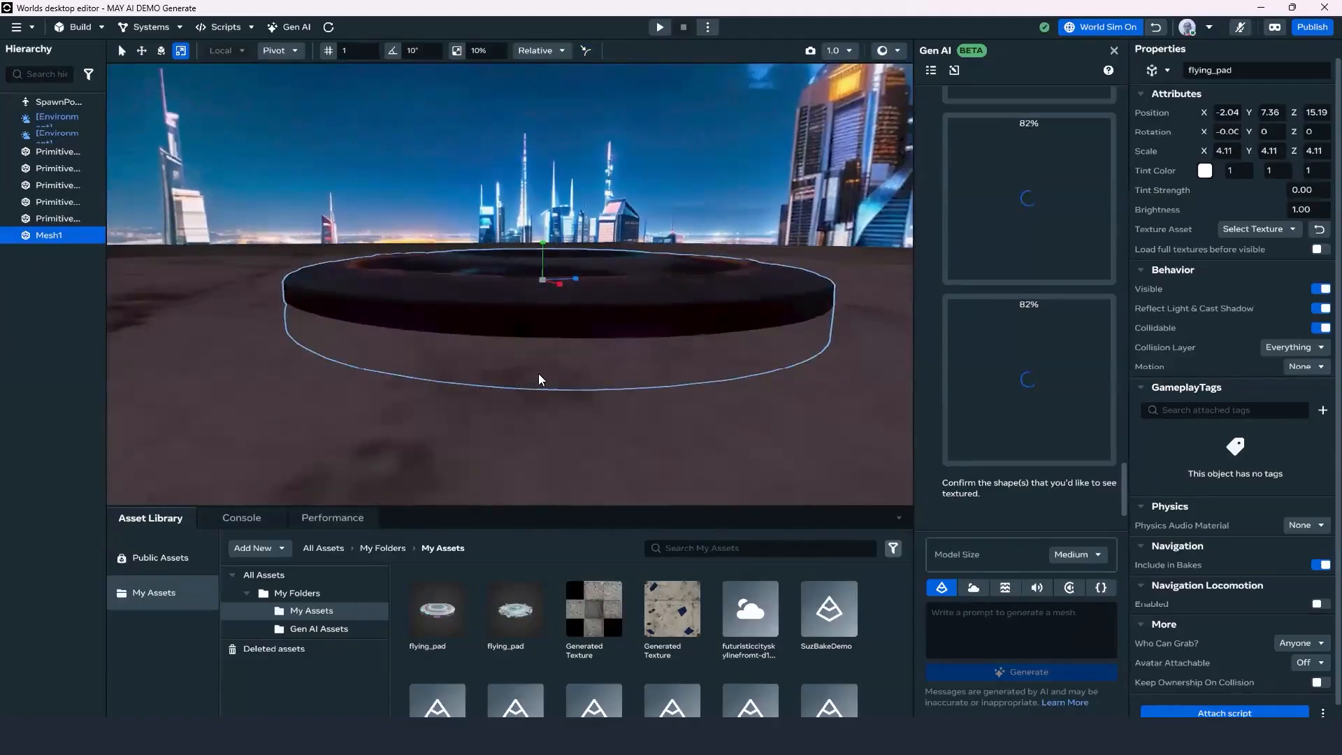
mouse_move(621, 326)
right_mouse_down()
mouse_move(710, 234)
mouse_move(580, 358)
mouse_move(549, 437)
mouse_move(685, 349)
mouse_move(679, 334)
mouse_move(633, 332)
right_mouse_up()
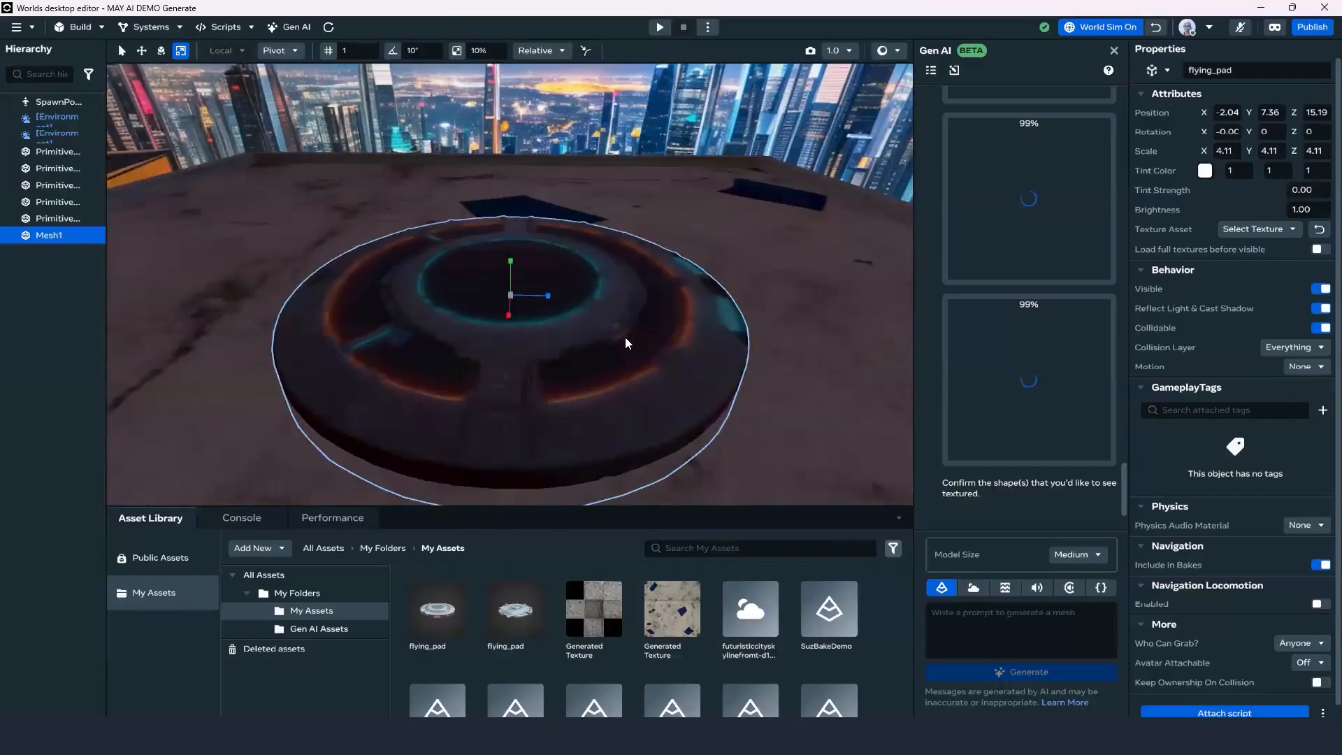
right_click_drag(625, 337, 705, 294)
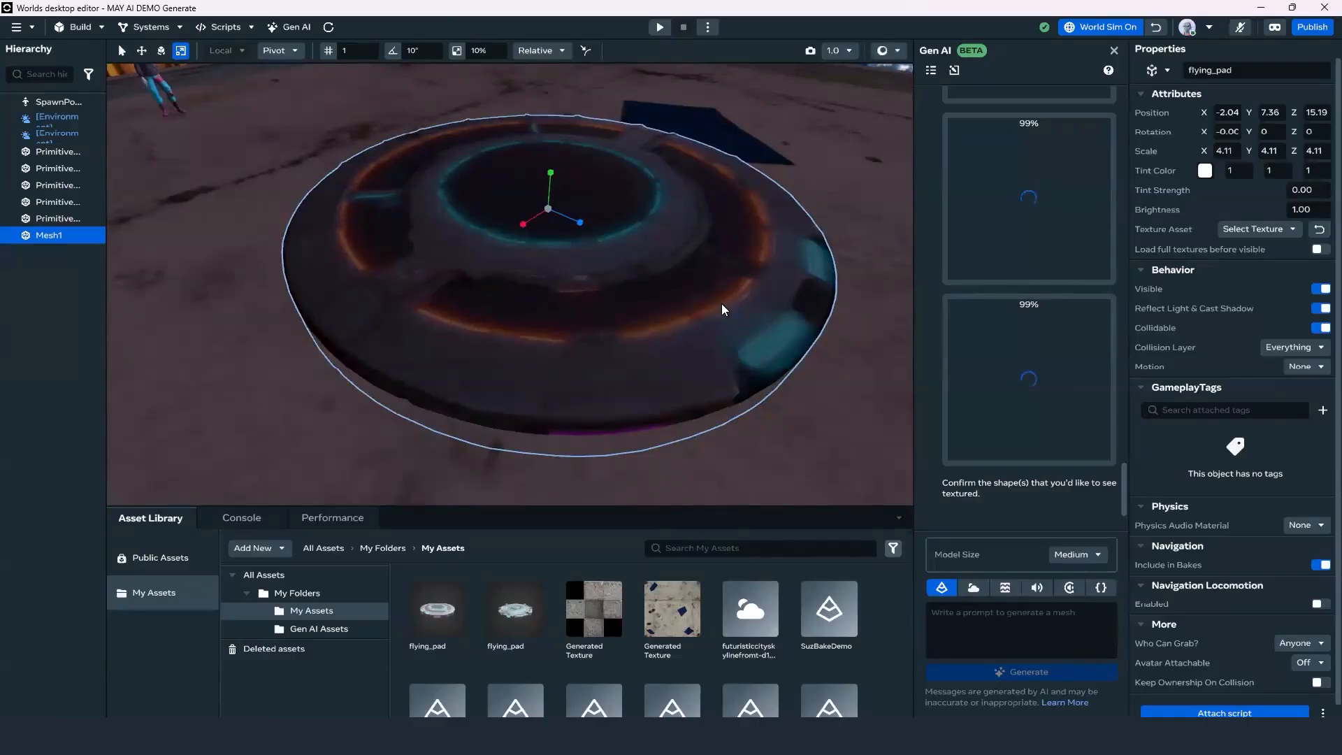
Flatten the disc-shaped landing pad to a Y scale of about 3.28 and raise it to about Y 7.60.
mouse_move(606, 334)
right_mouse_down()
mouse_move(702, 311)
mouse_move(645, 299)
mouse_move(483, 336)
mouse_move(592, 326)
mouse_move(579, 335)
right_mouse_up()
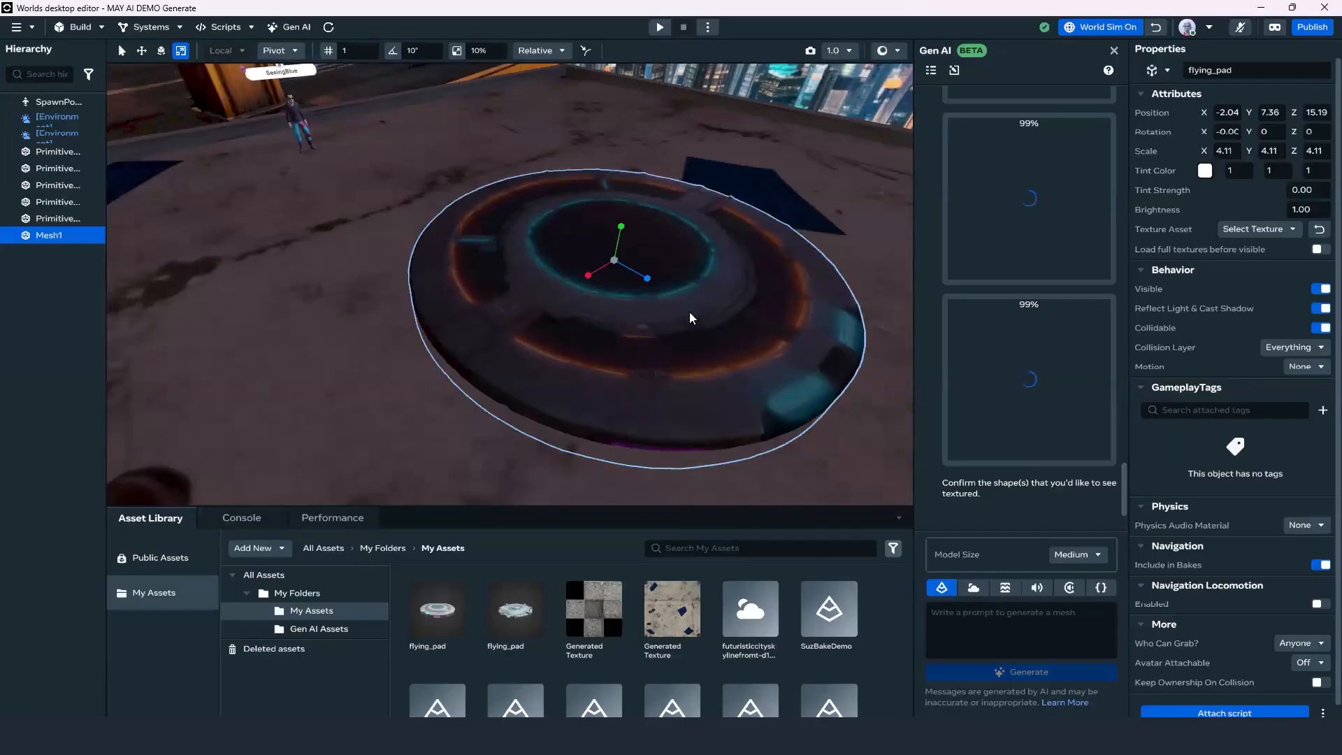
middle_click_drag(690, 312, 607, 223)
mouse_move(535, 138)
left_mouse_down()
mouse_move(554, 167)
mouse_move(533, 121)
left_mouse_up()
key("w")
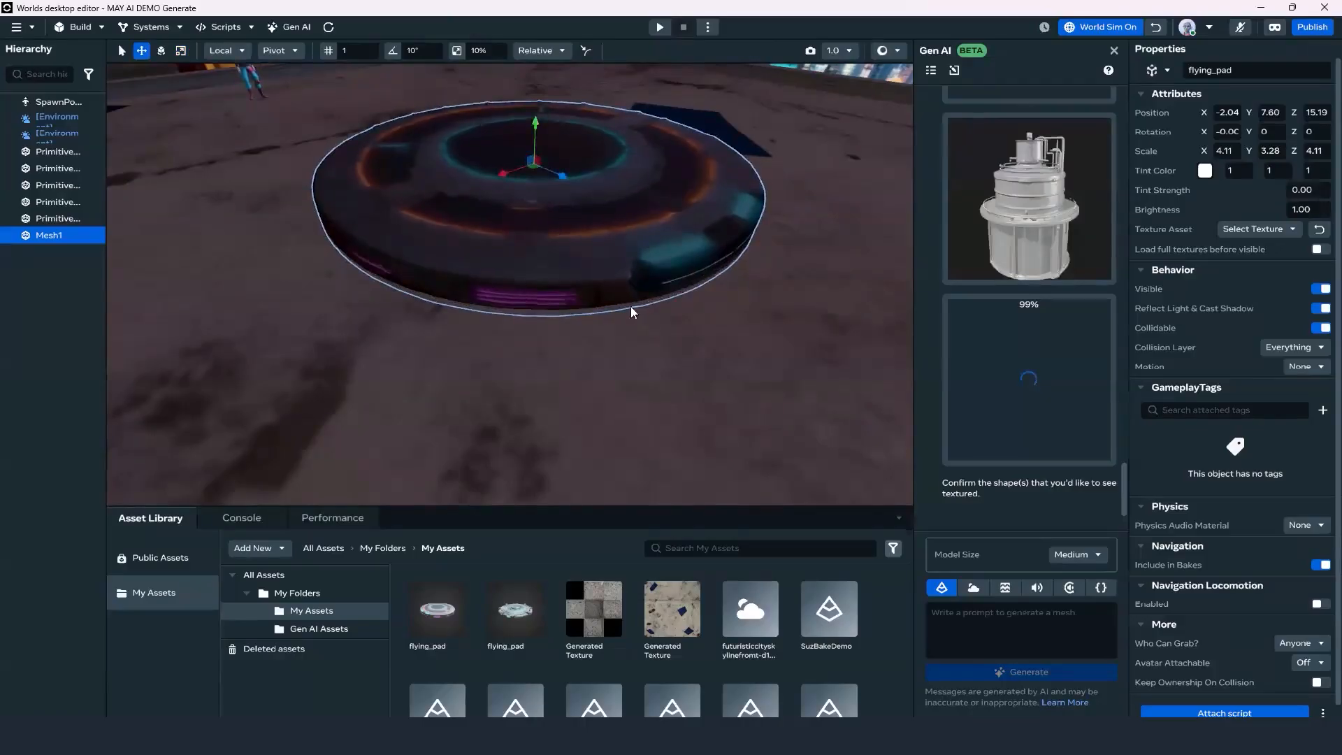
middle_click_drag(631, 307, 538, 251)
left_click_drag(538, 251, 1005, 229, "alt")
scroll(1014, 252, "up", 3)
mouse_move(991, 388)
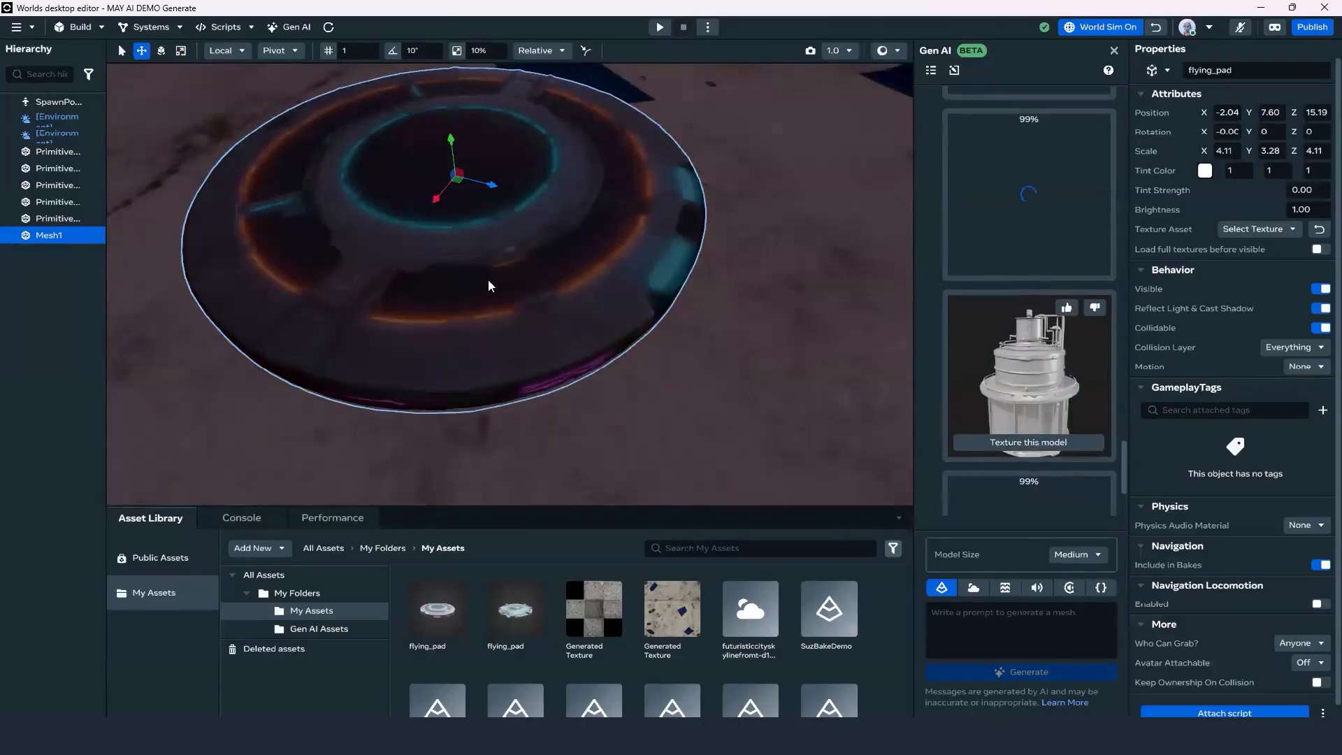
Move the disc-shaped landing pad across the rooftop to about X -5.38, Z 7.86.
scroll(488, 280, "down", 5)
left_click_drag(527, 280, 621, 297, "alt")
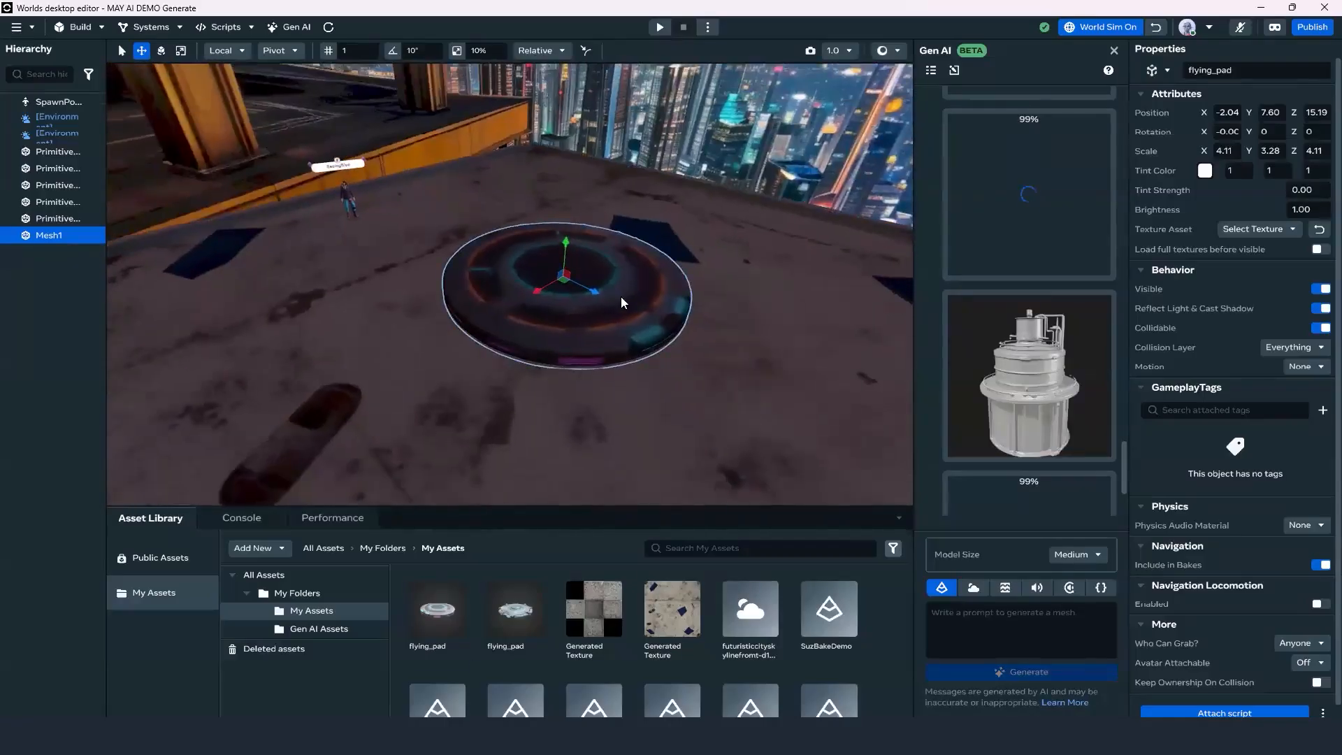
left_click_drag(548, 265, 498, 198)
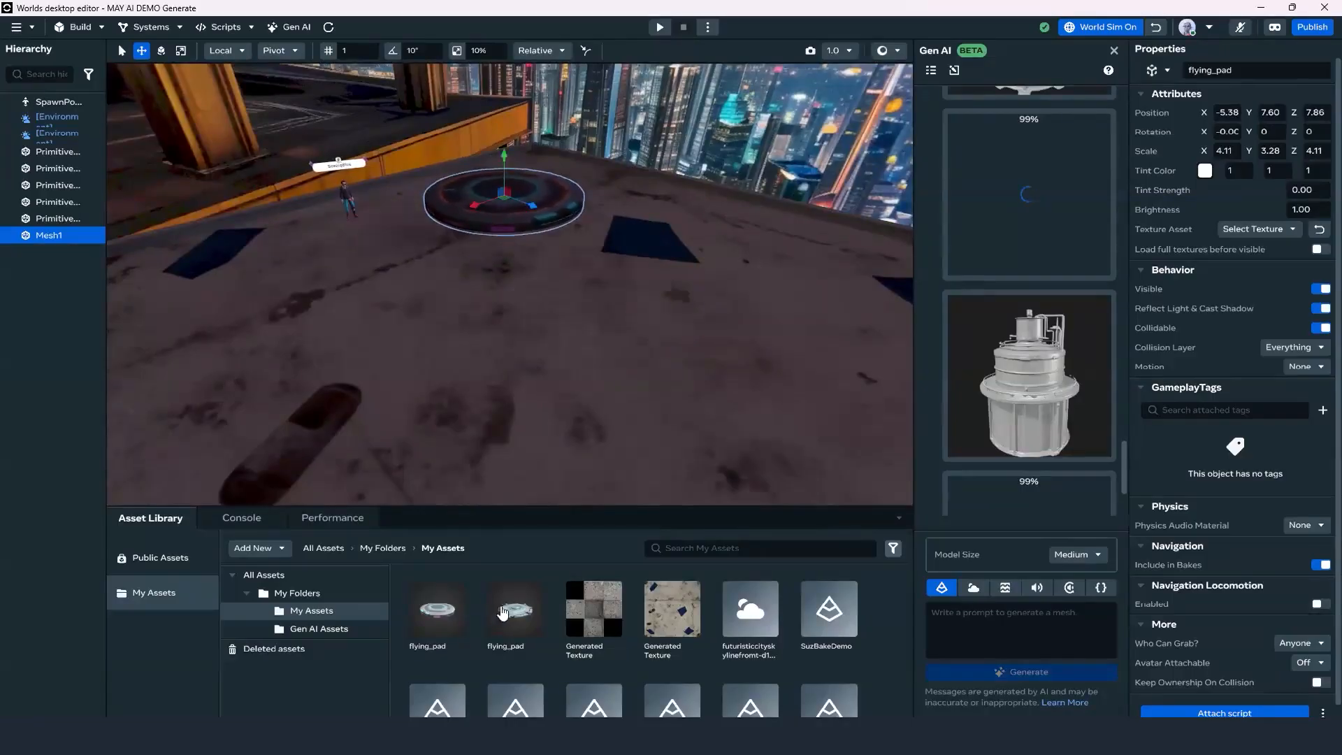
Place the second flying_pad model from My Assets on the rooftop at about X 0.67, Y 7.36, Z 17.90.
left_click(511, 616)
left_click_drag(512, 616, 578, 364)
right_click_drag(565, 411, 555, 375)
scroll(646, 343, "up", 5)
scroll(645, 354, "down", 5)
scroll(583, 370, "up", 2)
scroll(555, 375, "down", 3)
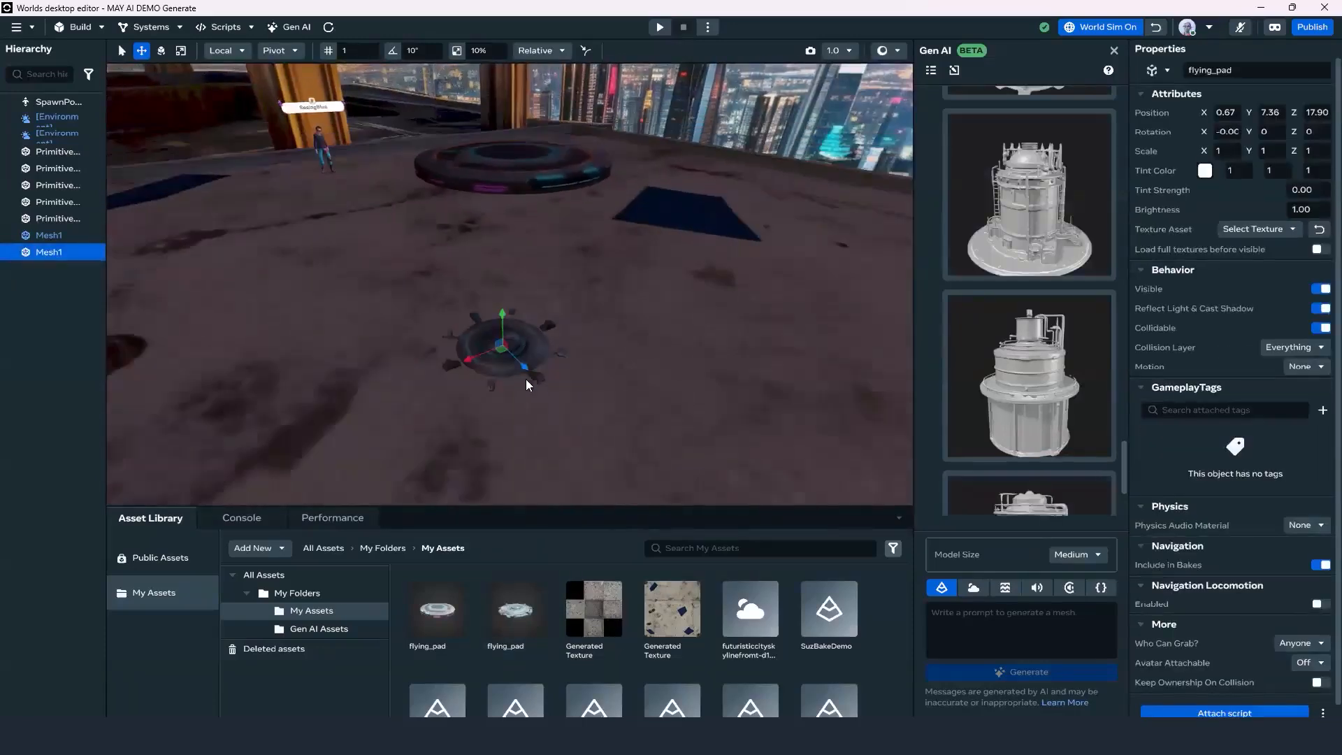
Scale the second landing pad uniformly to about 3.24 and raise it to about Y 7.55.
key("r")
left_click_drag(502, 348, 657, 360)
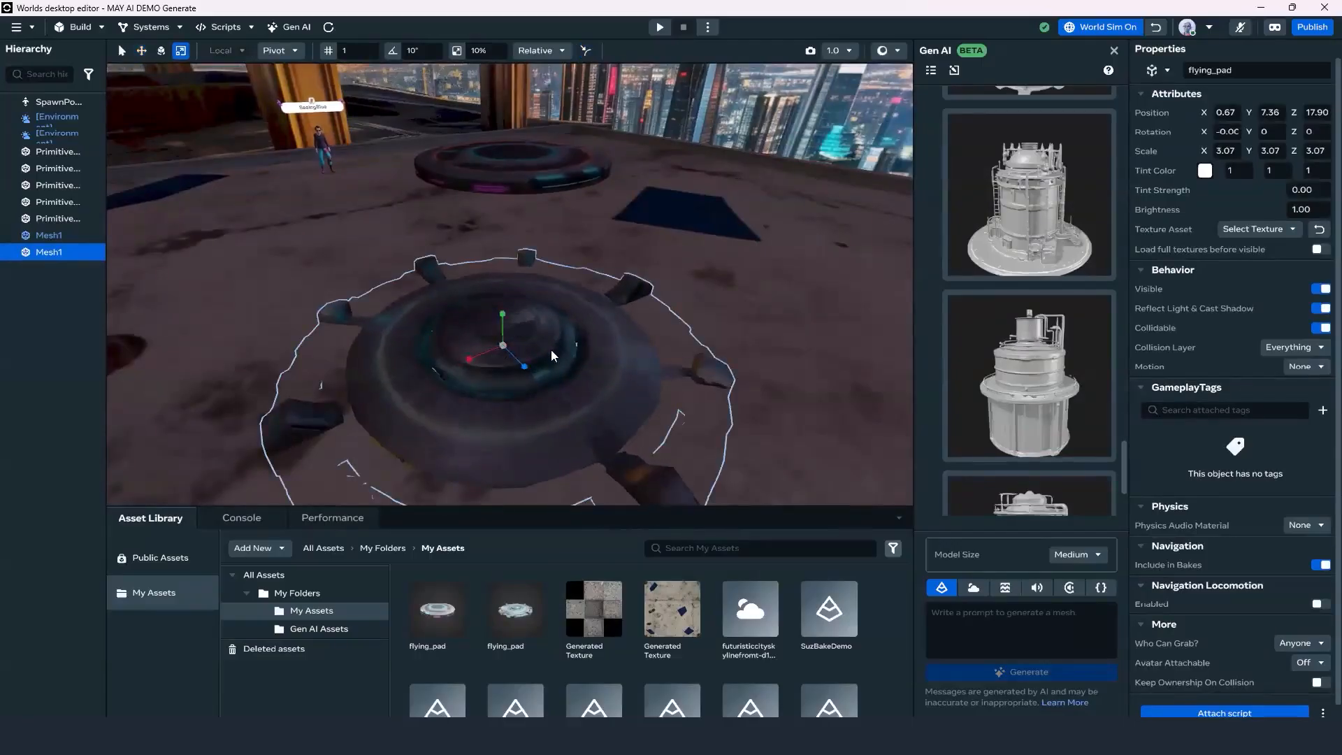
key("w")
mouse_move(503, 313)
left_mouse_down()
mouse_move(501, 293)
mouse_move(512, 305)
left_mouse_up()
scroll(532, 328, "down", 3)
Preview the world from a spot beside the second landing pad, walk the avatar around both pads, and end the preview.
right_click(658, 426)
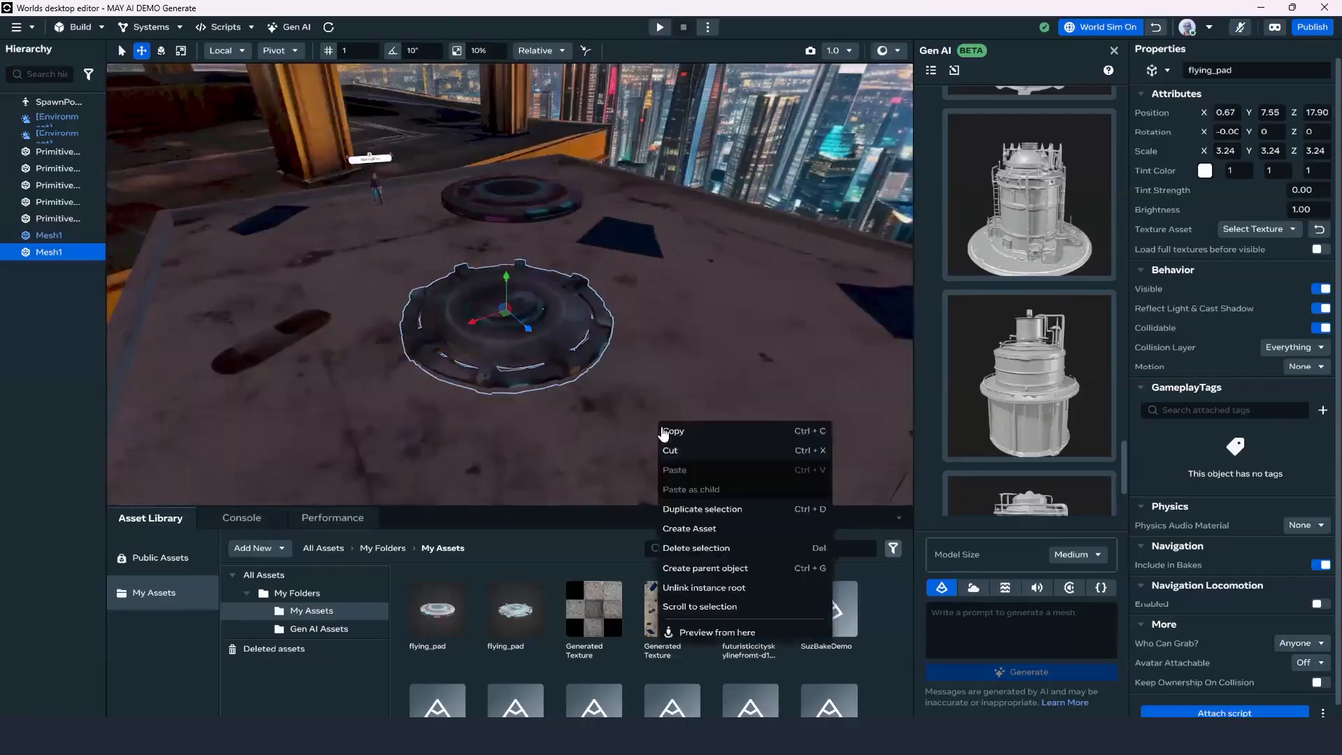
left_click(716, 633)
key("w")
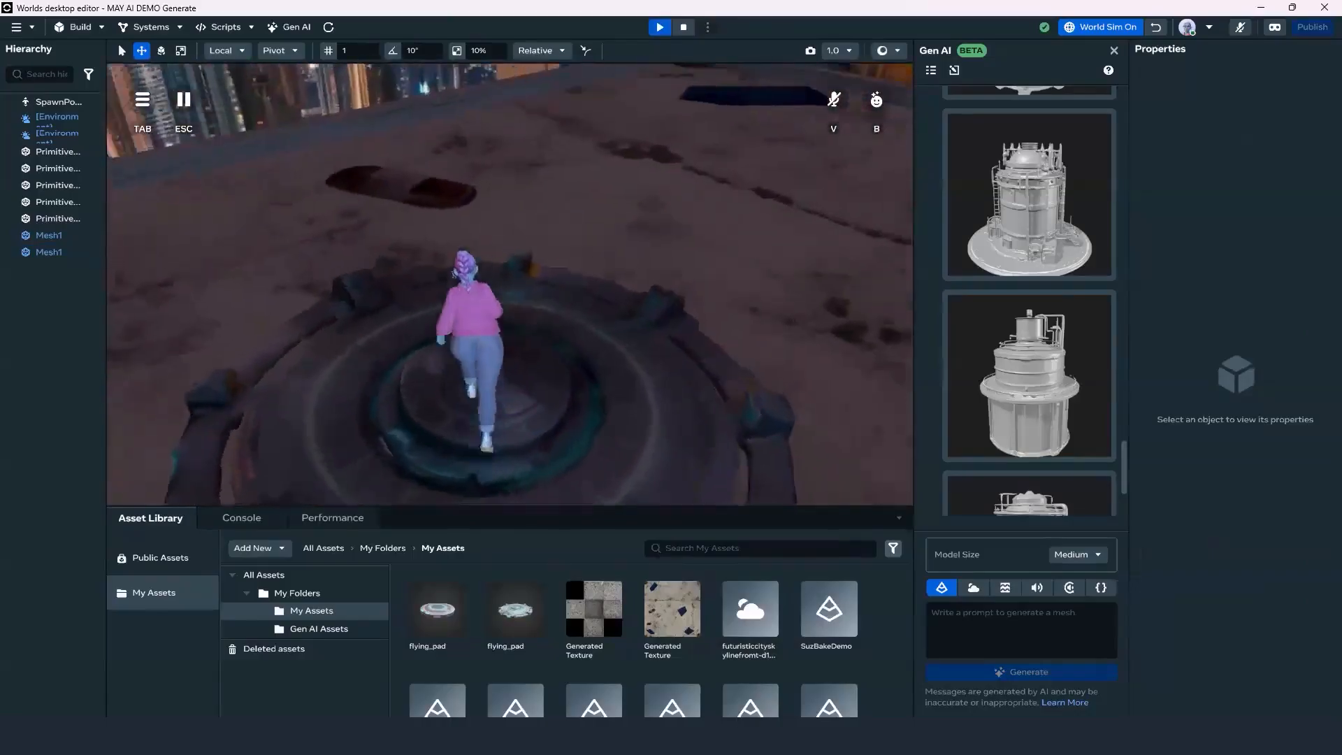
key("w")
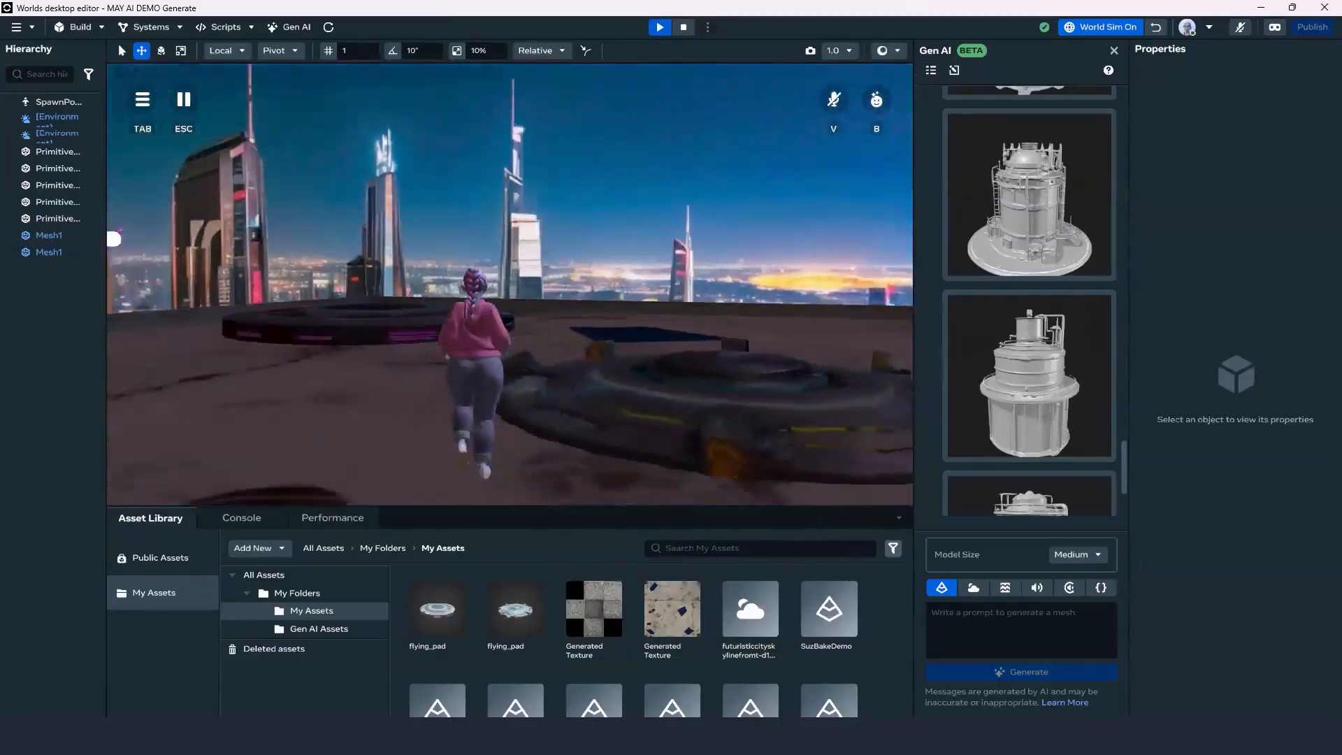
key("w")
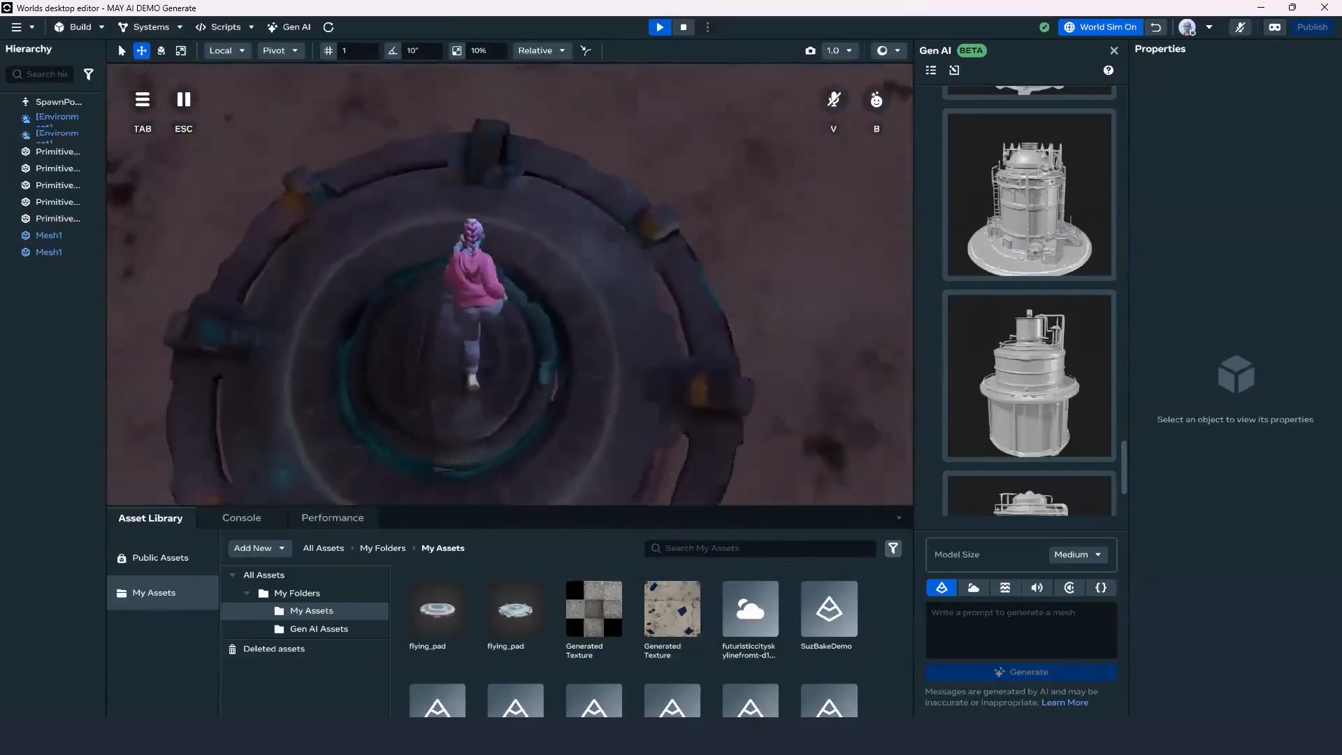
key("w")
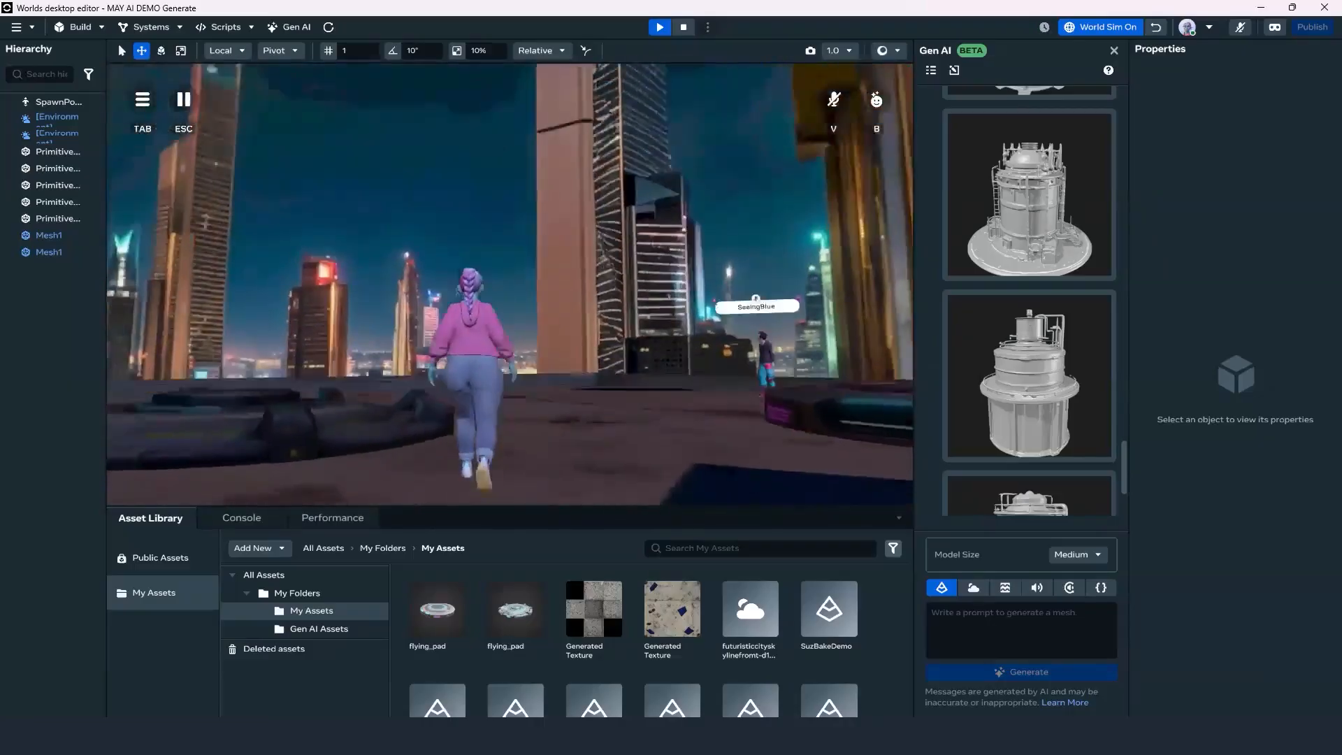
key("w")
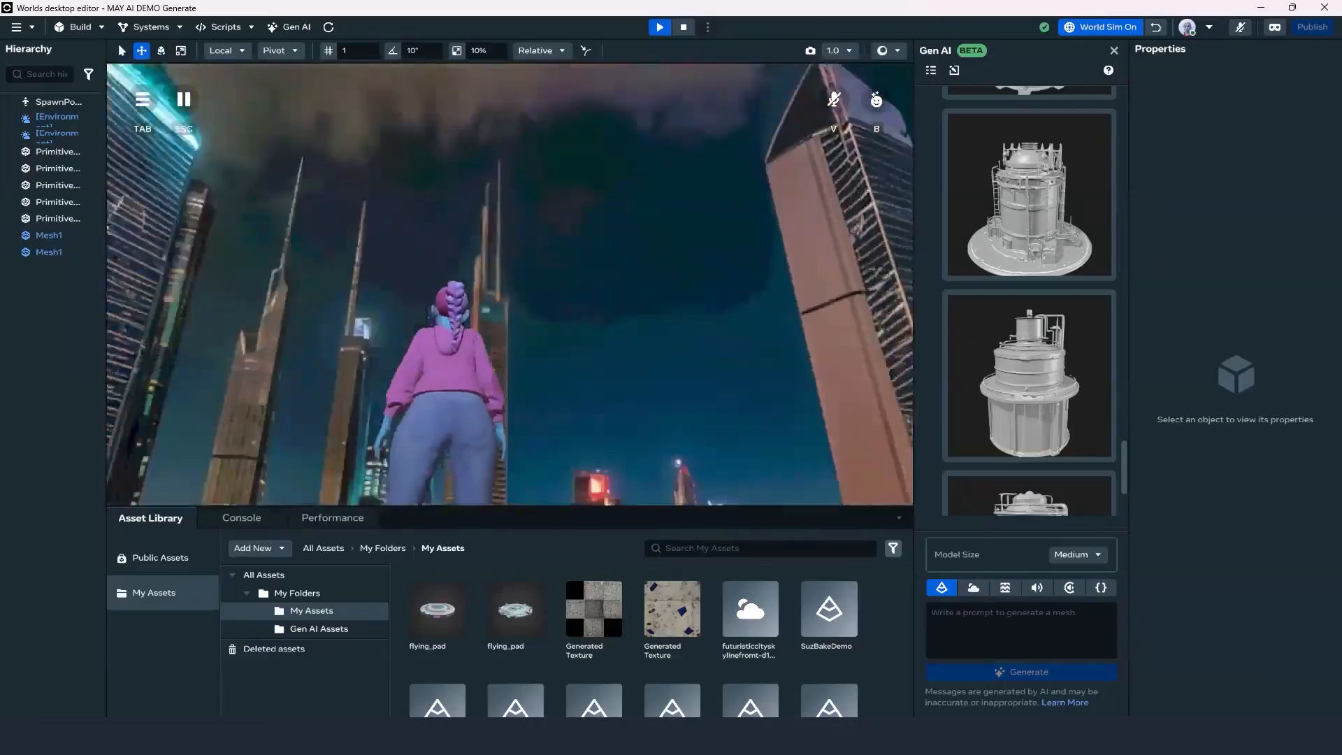
key("w")
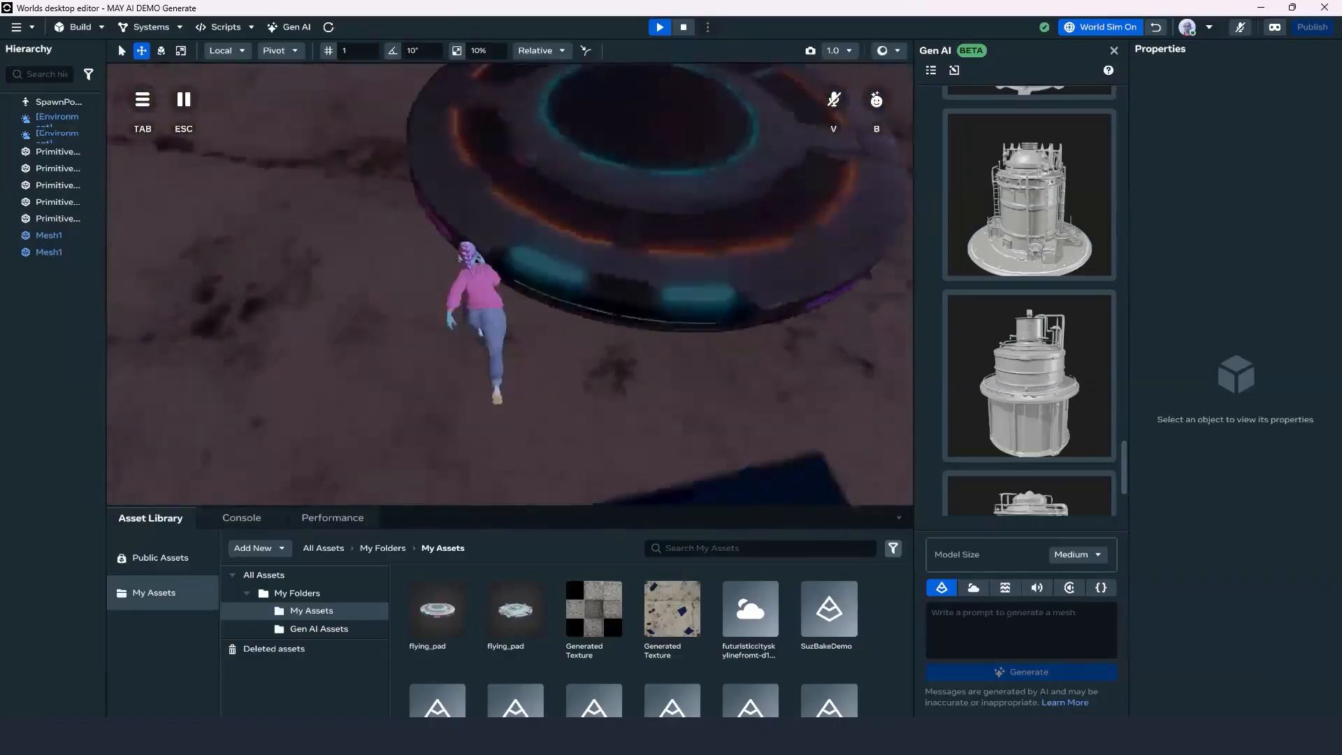
key("w")
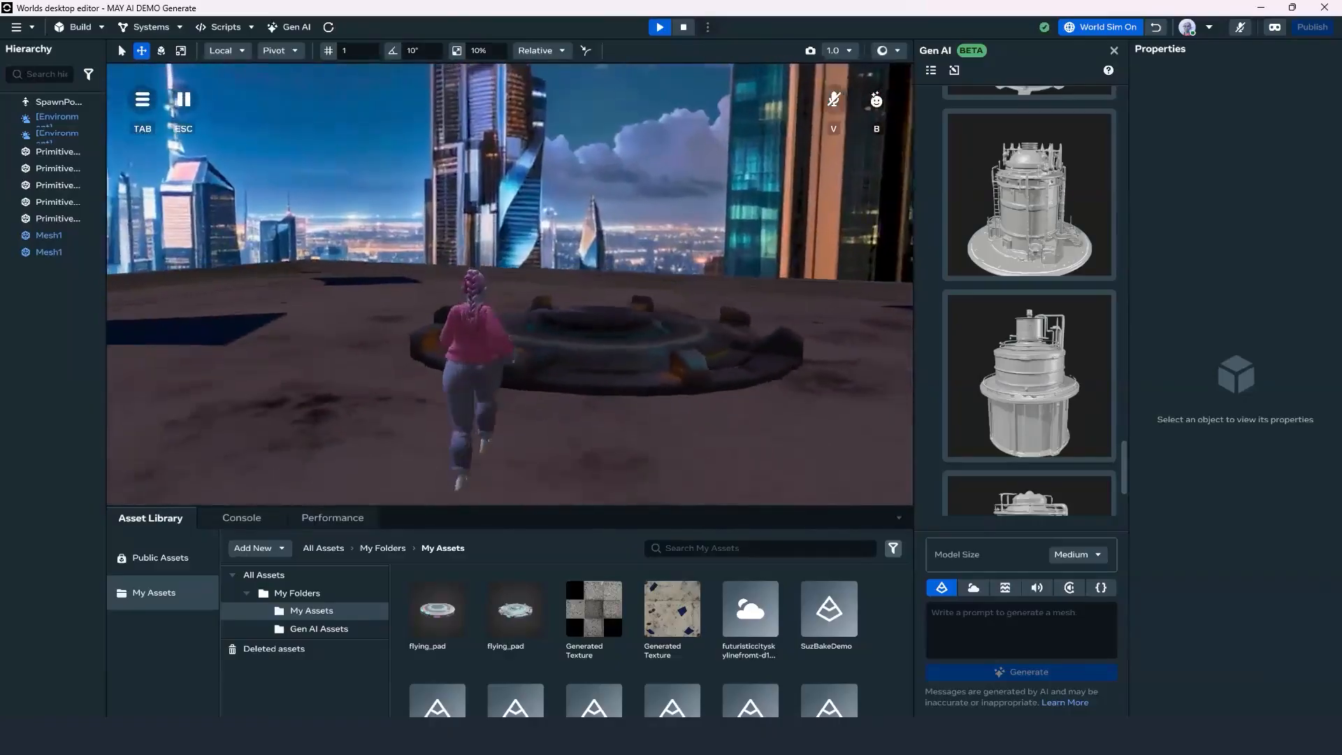
key("w")
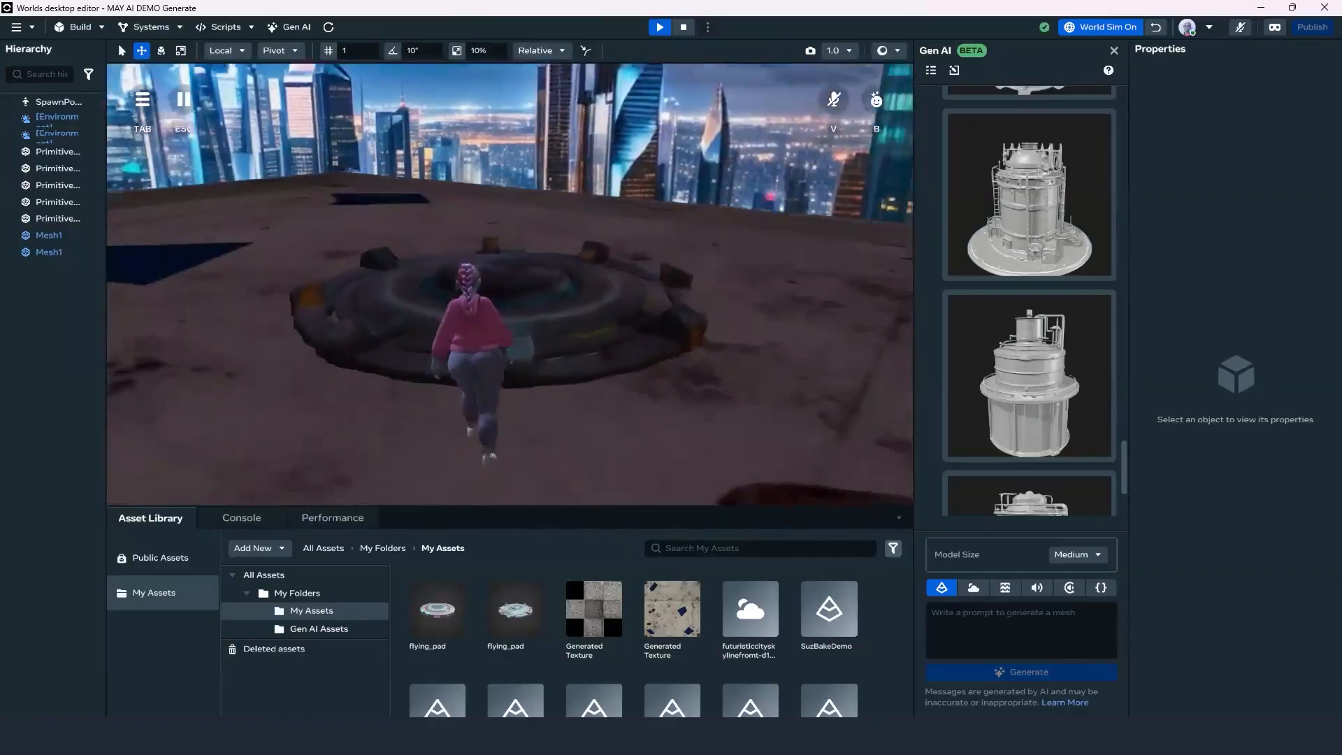
key("ctrl+p")
Examine both landing pads on the rooftop from several angles and review the generated water silo shapes.
right_click_drag(658, 365, 830, 285)
scroll(1058, 308, "up", 2)
scroll(1058, 306, "up", 5)
scroll(1058, 306, "down", 7)
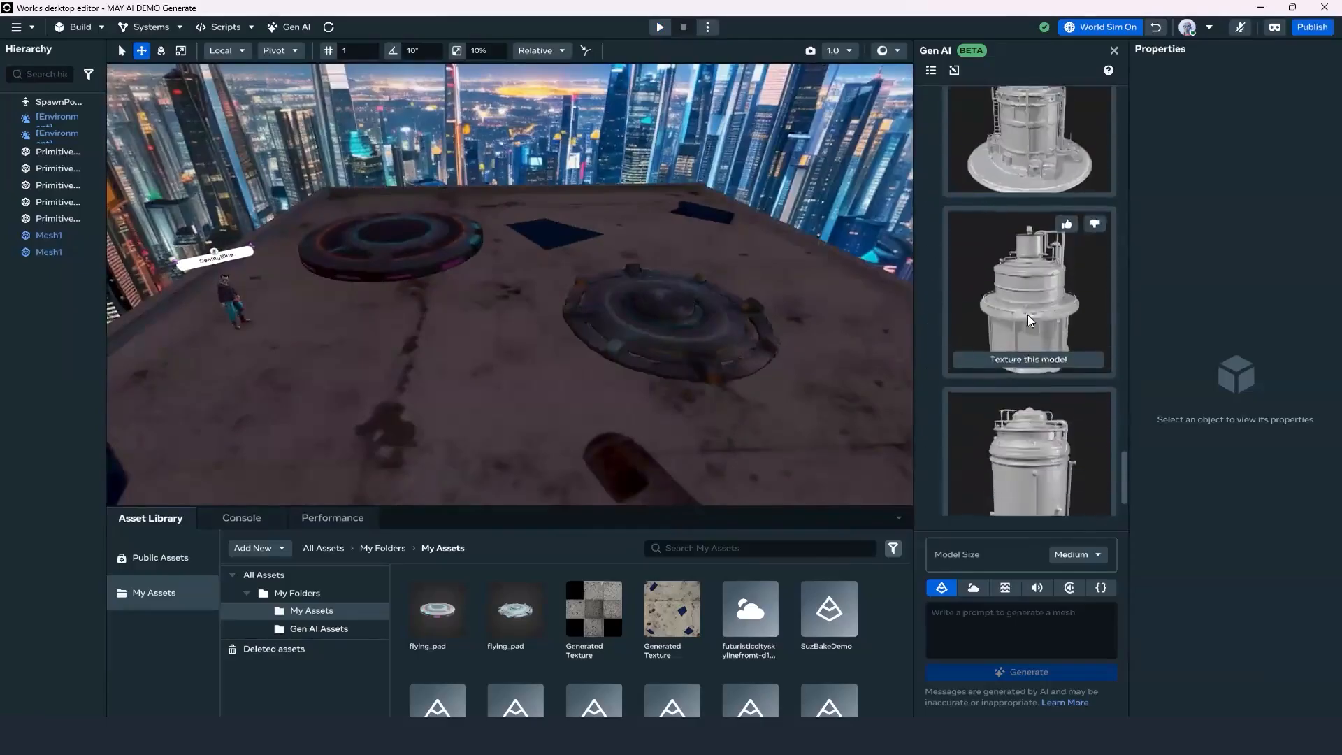
scroll(1026, 280, "down", 2)
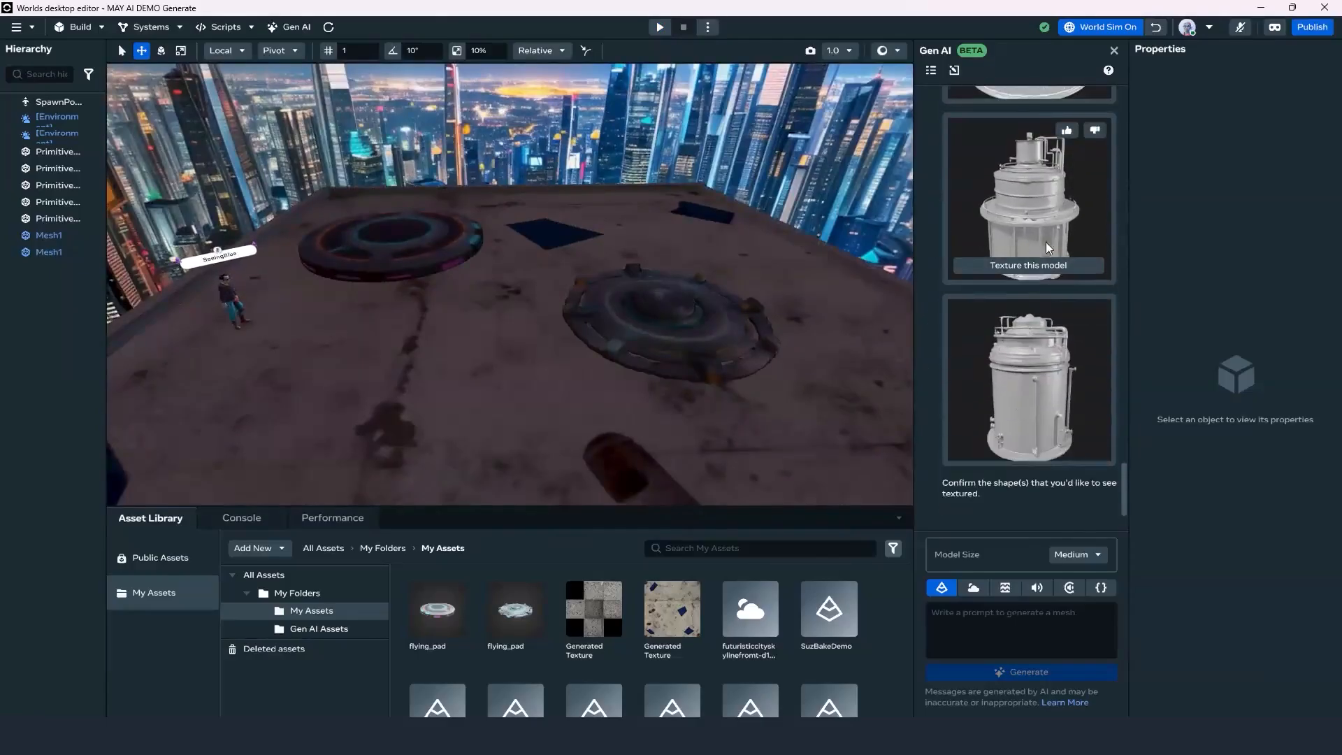
scroll(1014, 265, "up", 2)
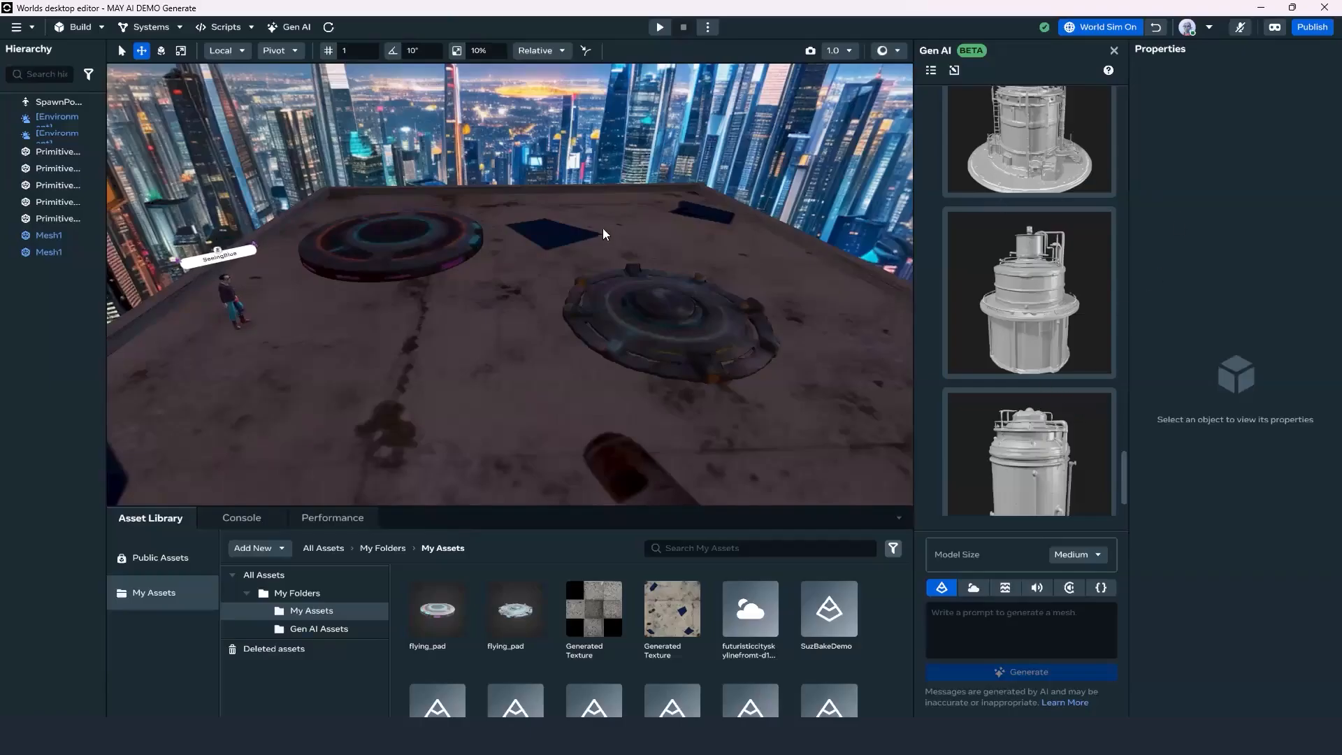
scroll(615, 259, "down", 2)
right_click_drag(614, 271, 638, 248)
scroll(693, 271, "up", 3)
scroll(696, 273, "up", 3)
scroll(568, 235, "down", 5)
right_click_drag(498, 238, 720, 265)
scroll(721, 265, "up", 4)
middle_click_drag(645, 252, 597, 247)
right_click_drag(596, 246, 613, 268)
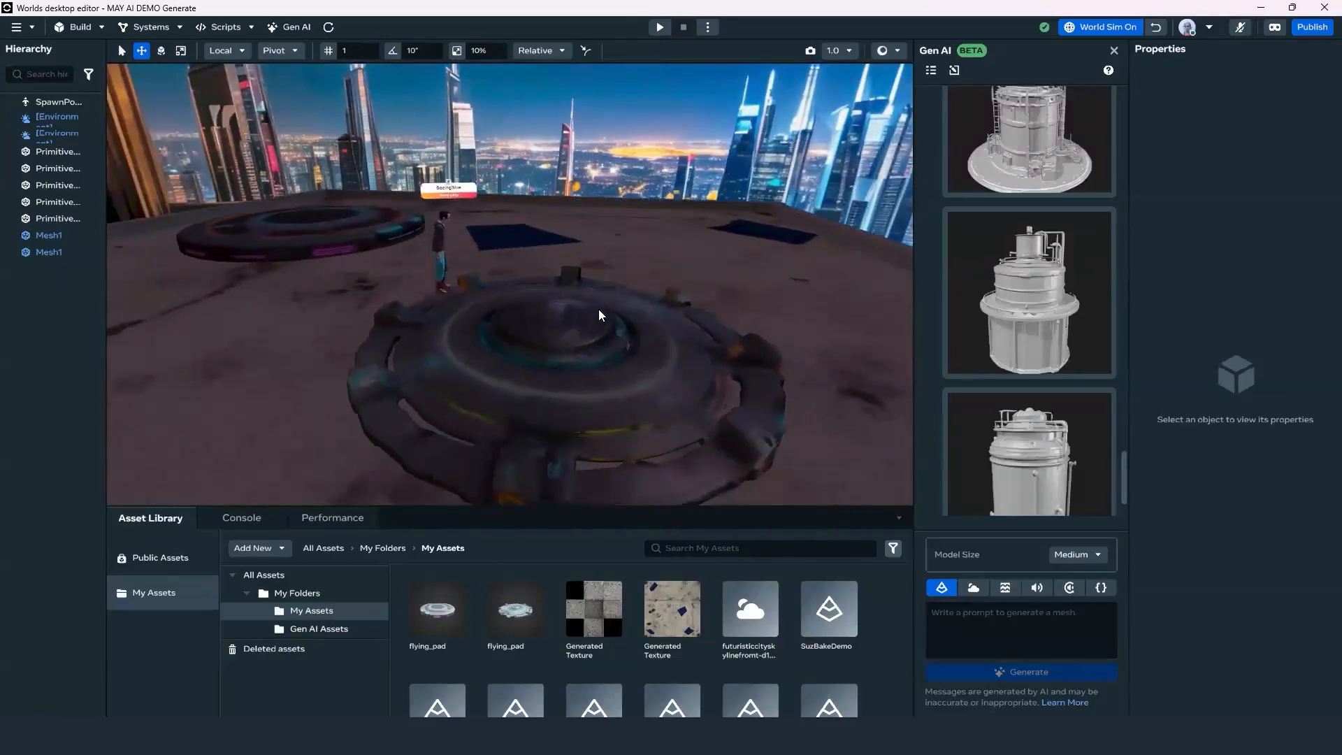
left_click(713, 311)
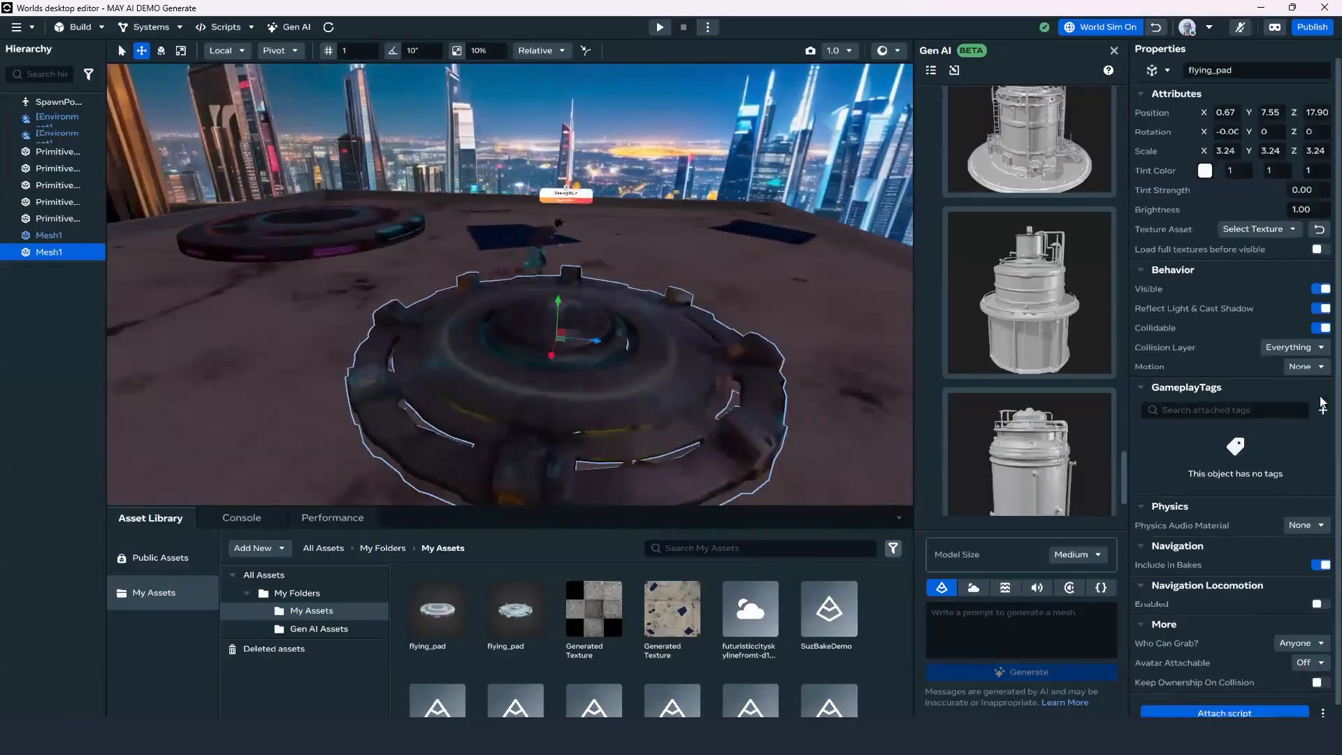
Request textures for two water silo shapes: the one with a collar and top pipes and the one on a wide round base.
mouse_move(1040, 258)
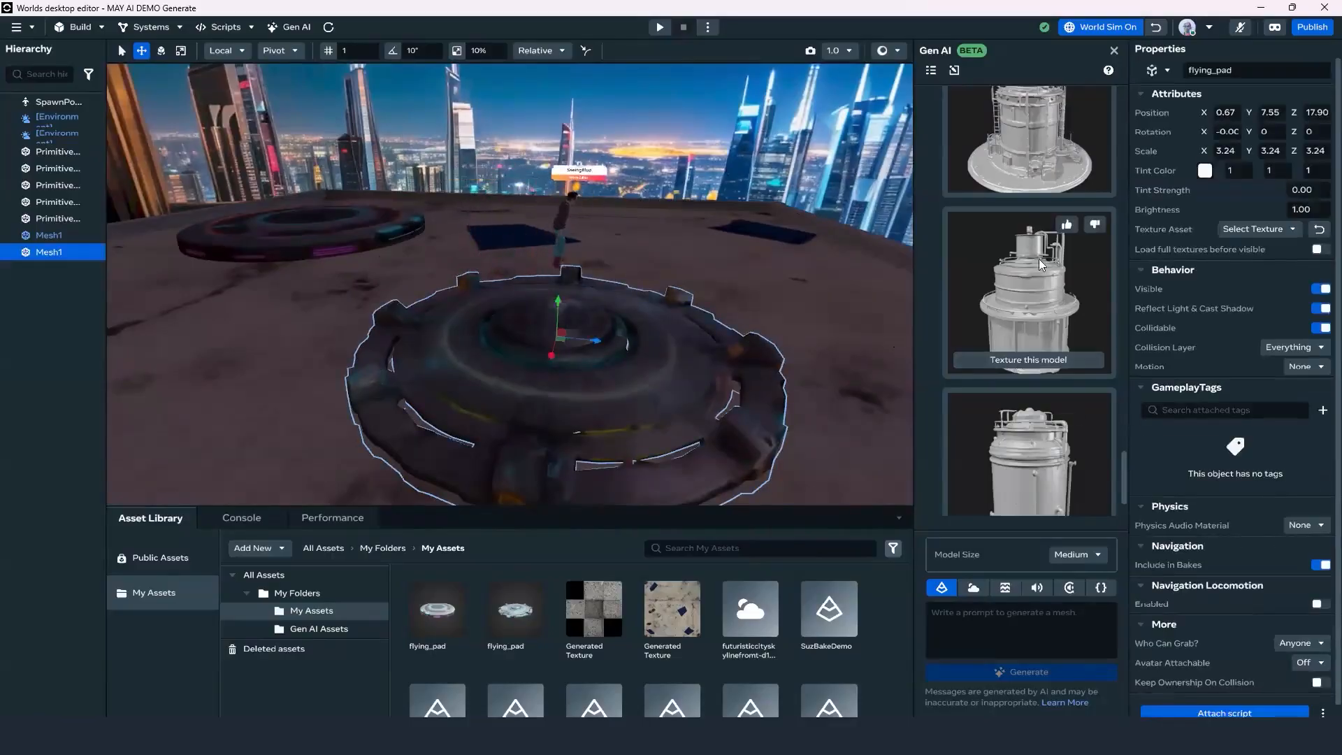
left_click(1038, 361)
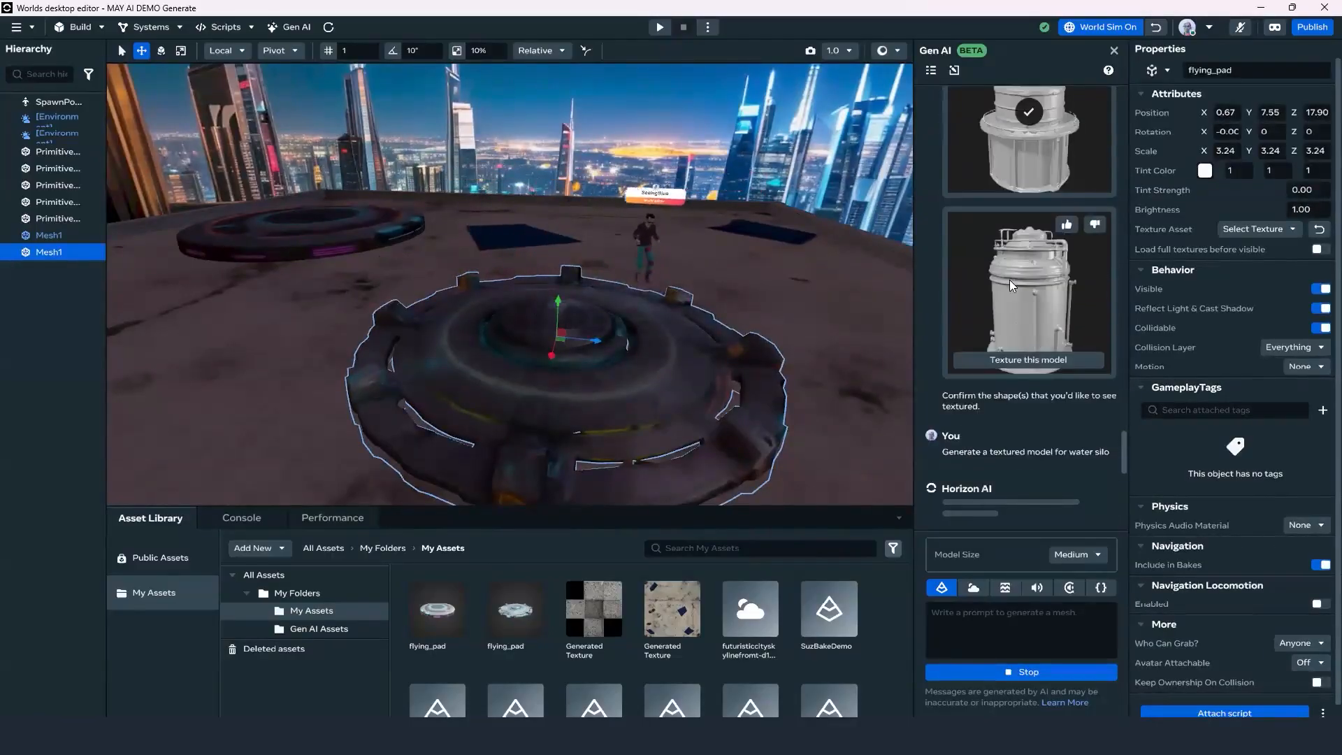
scroll(1053, 301, "up", 3)
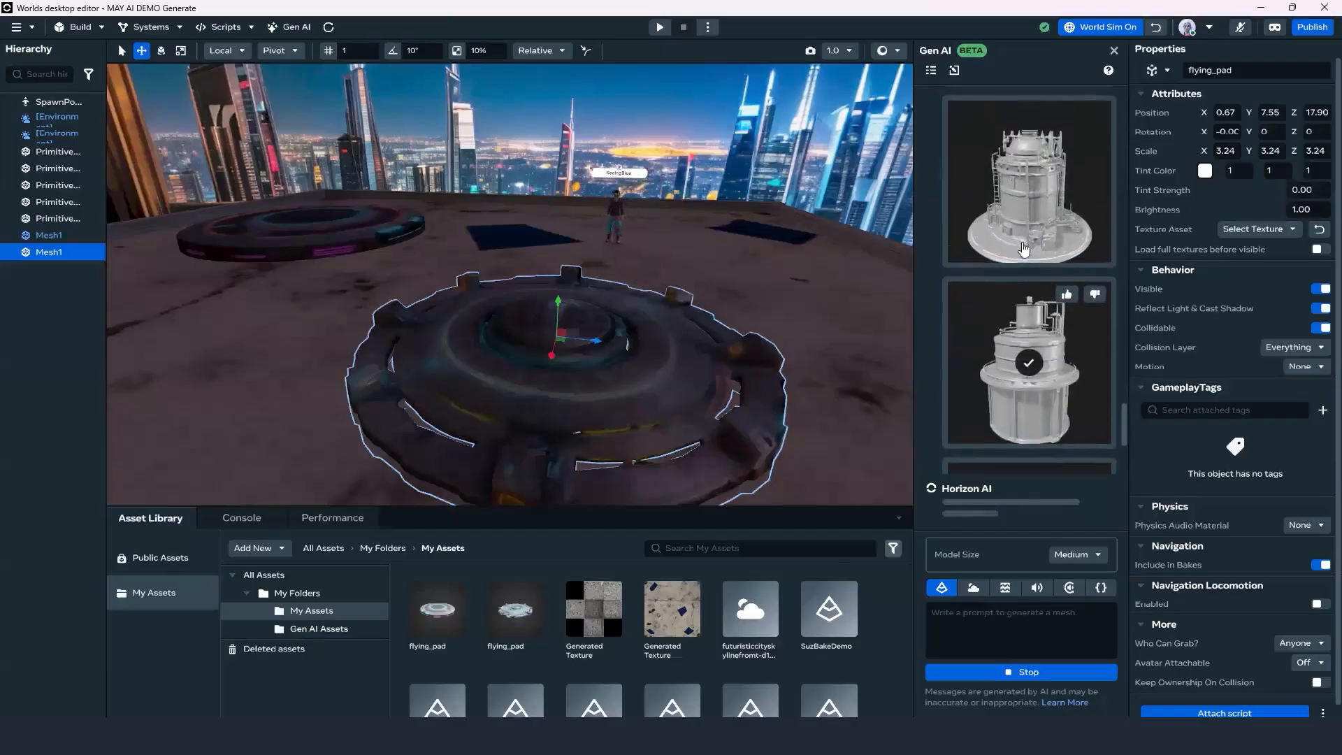
left_click(1019, 244)
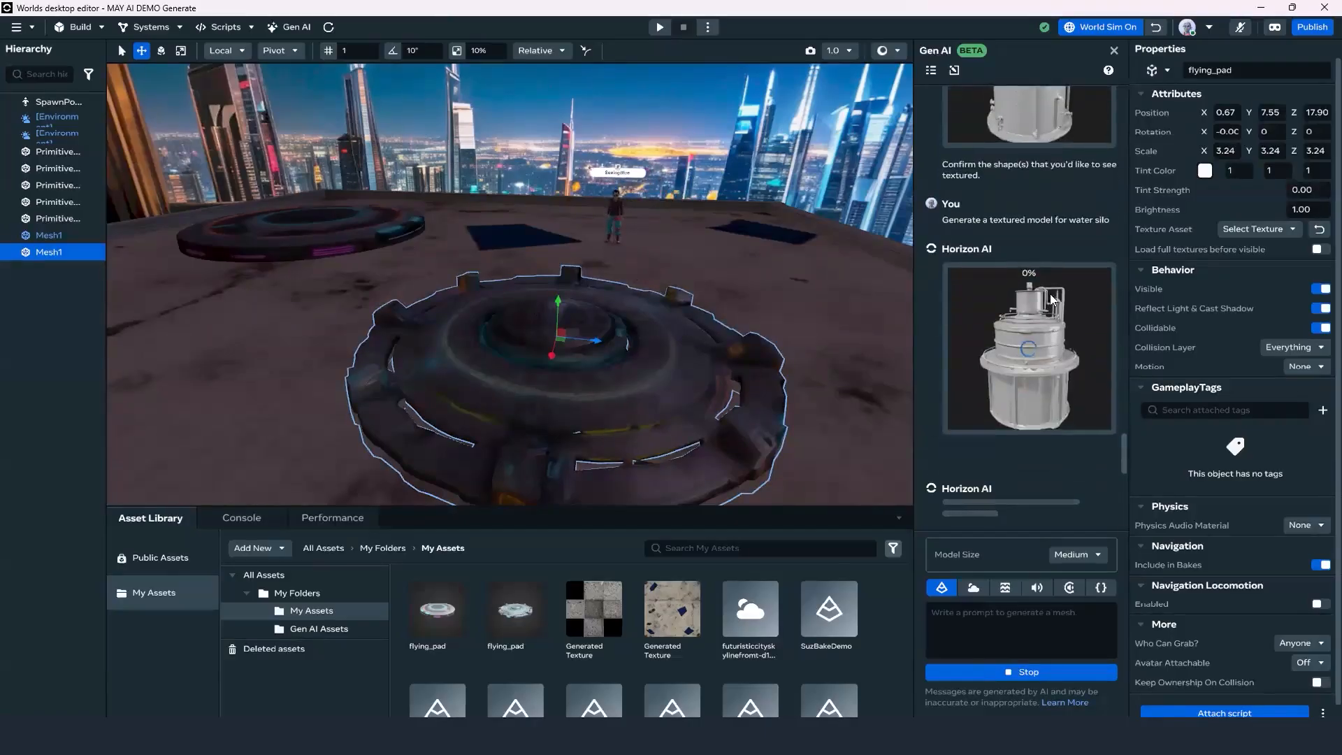
right_click_drag(706, 294, 787, 318)
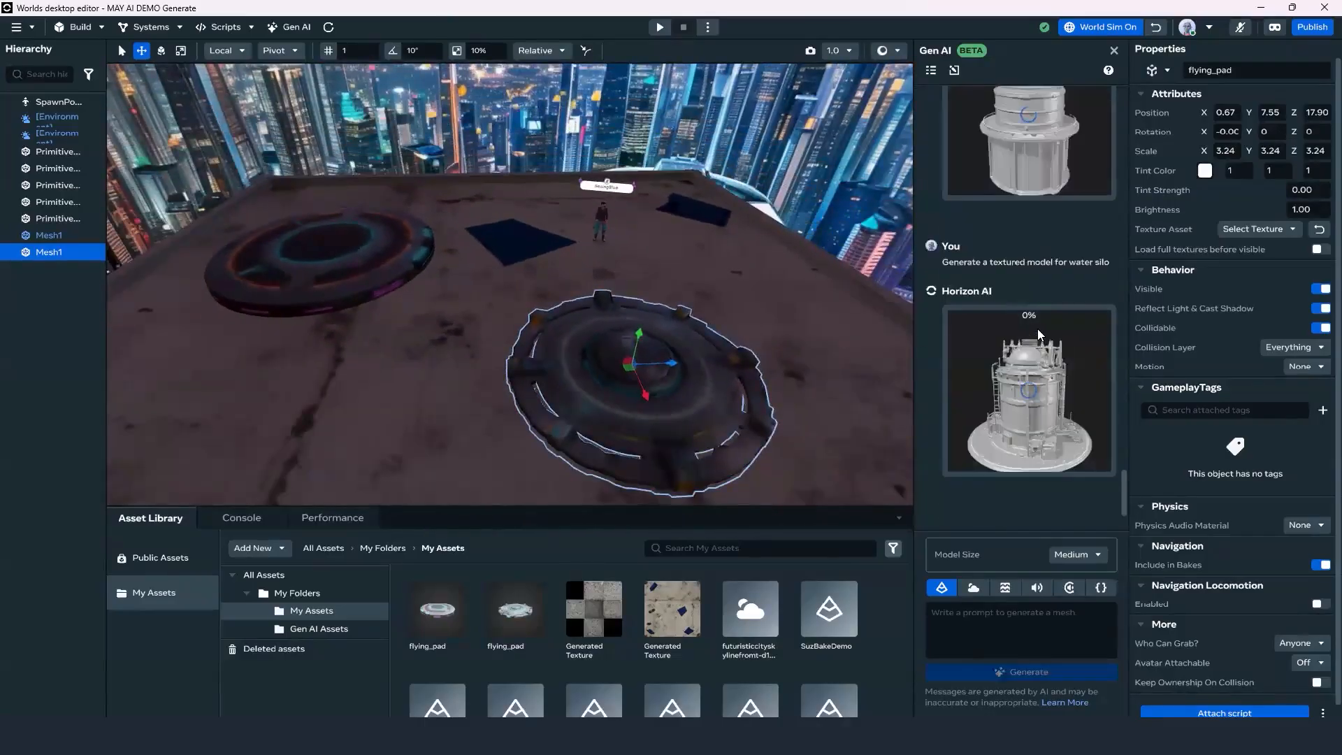
Generate a mesh with the AI prompt "scifi flying car with neon details".
scroll(1050, 402, "up", 3)
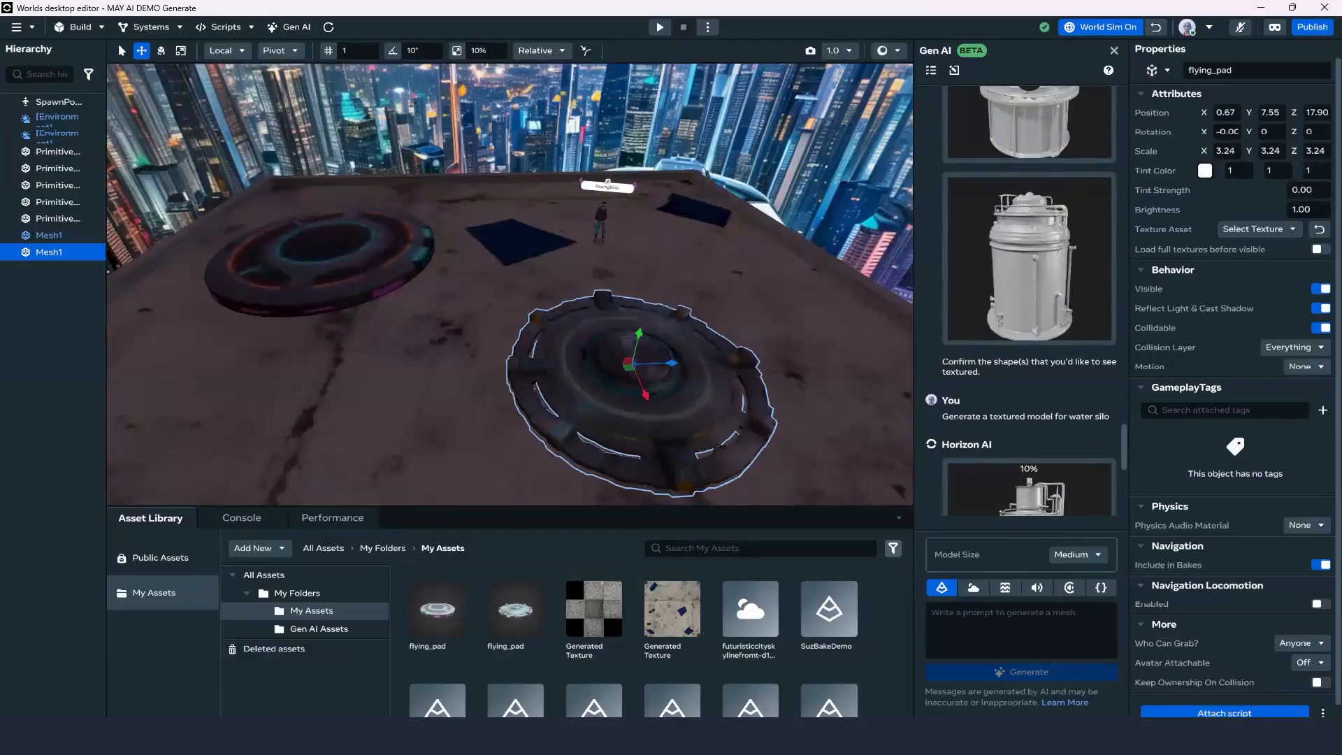
left_click(1032, 624)
type("scifi ")
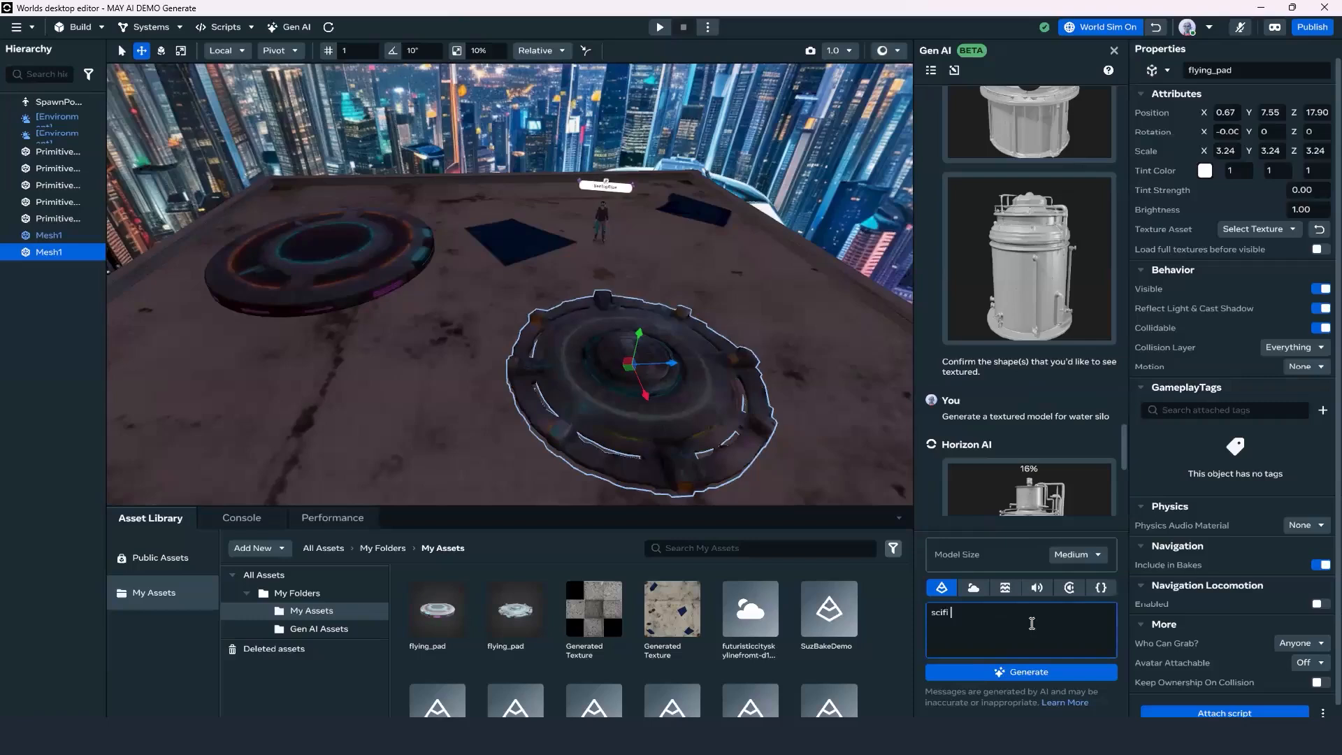
type("flying car with neon details")
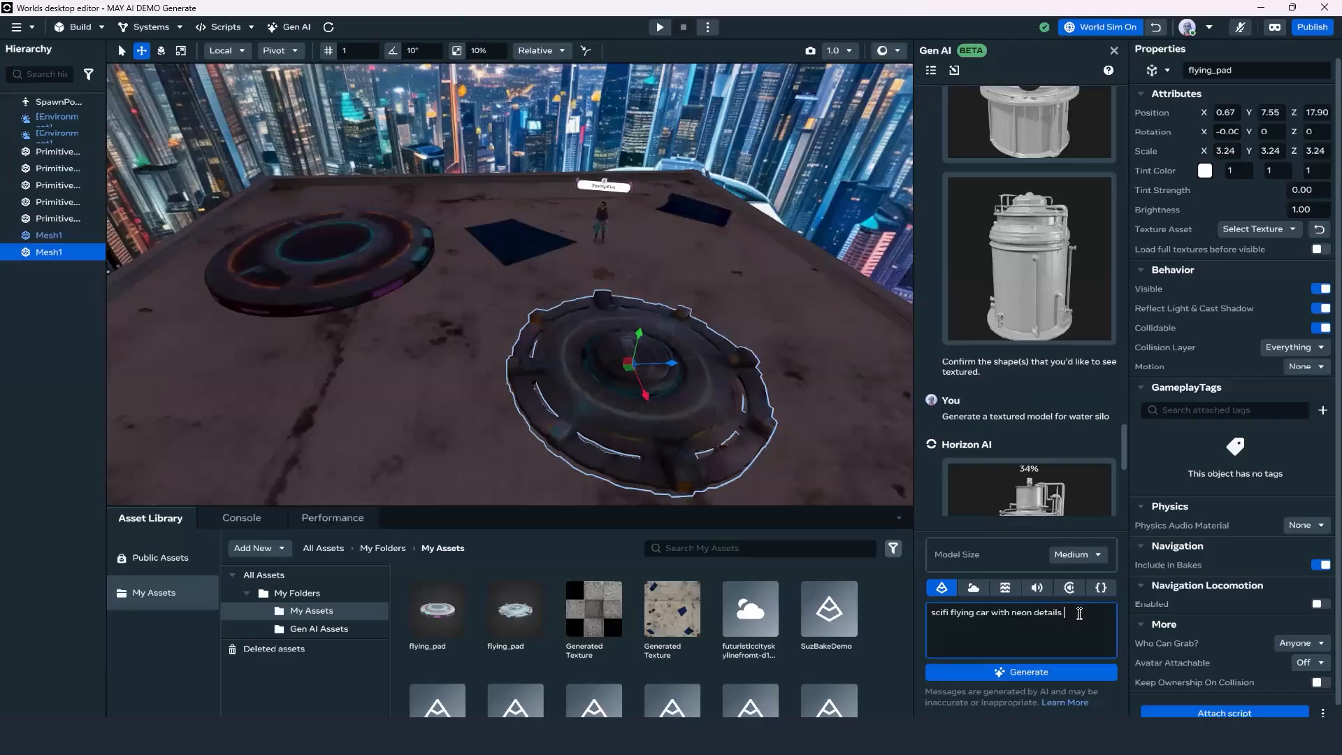
left_click(1040, 672)
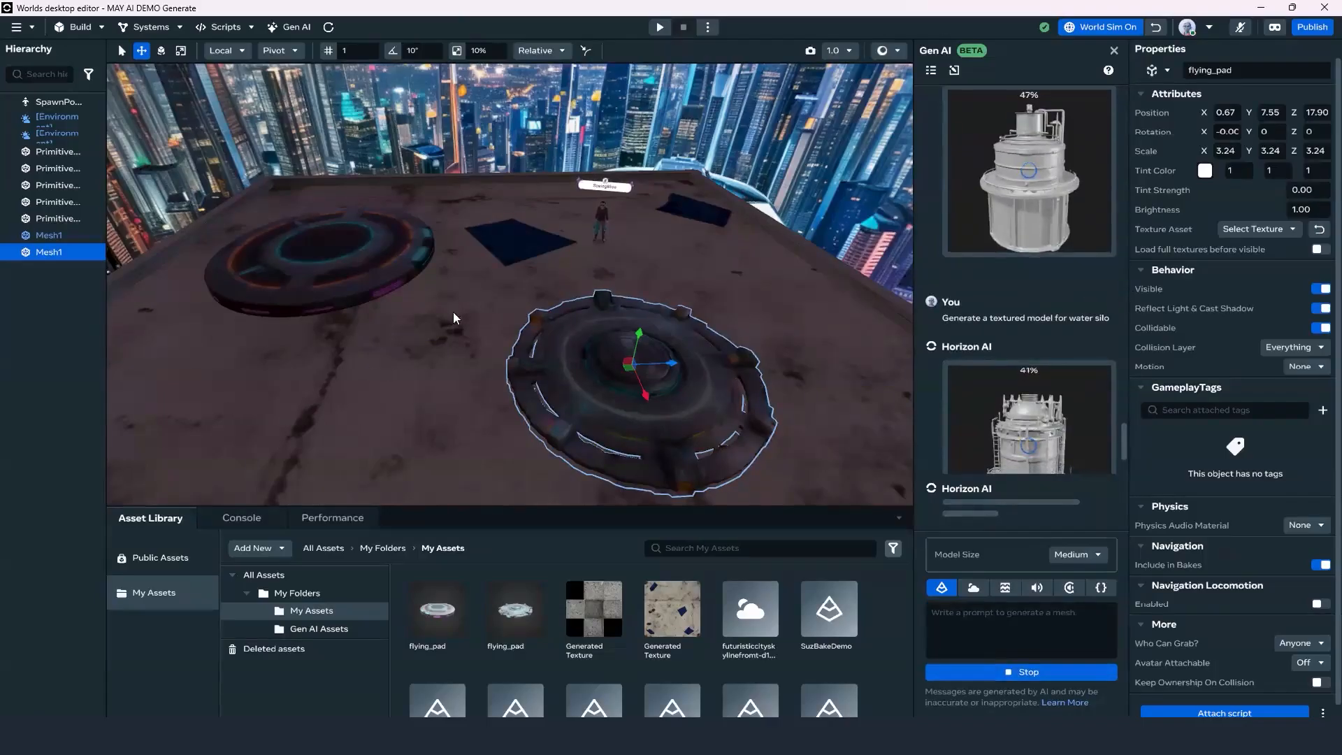
Try to generate a mesh with the AI prompt "futuristic light post".
left_click(994, 617)
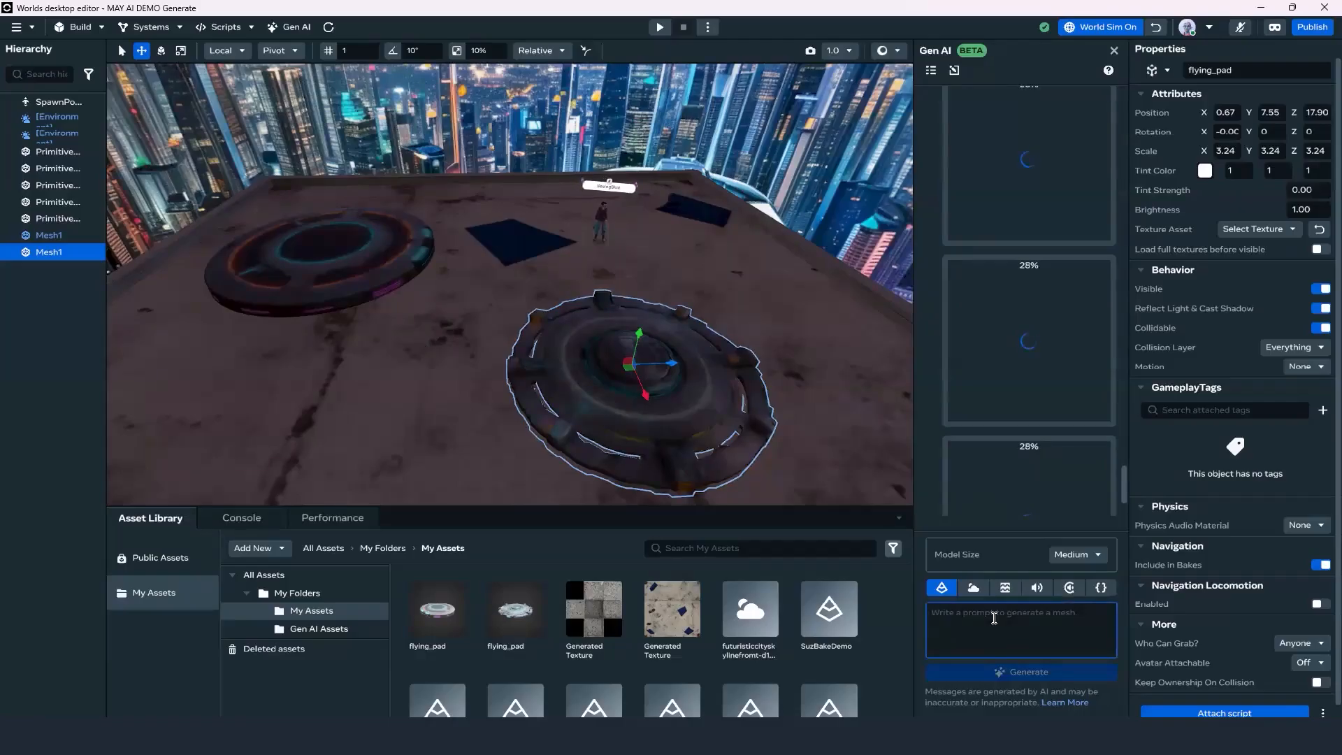
type("futuristic light post")
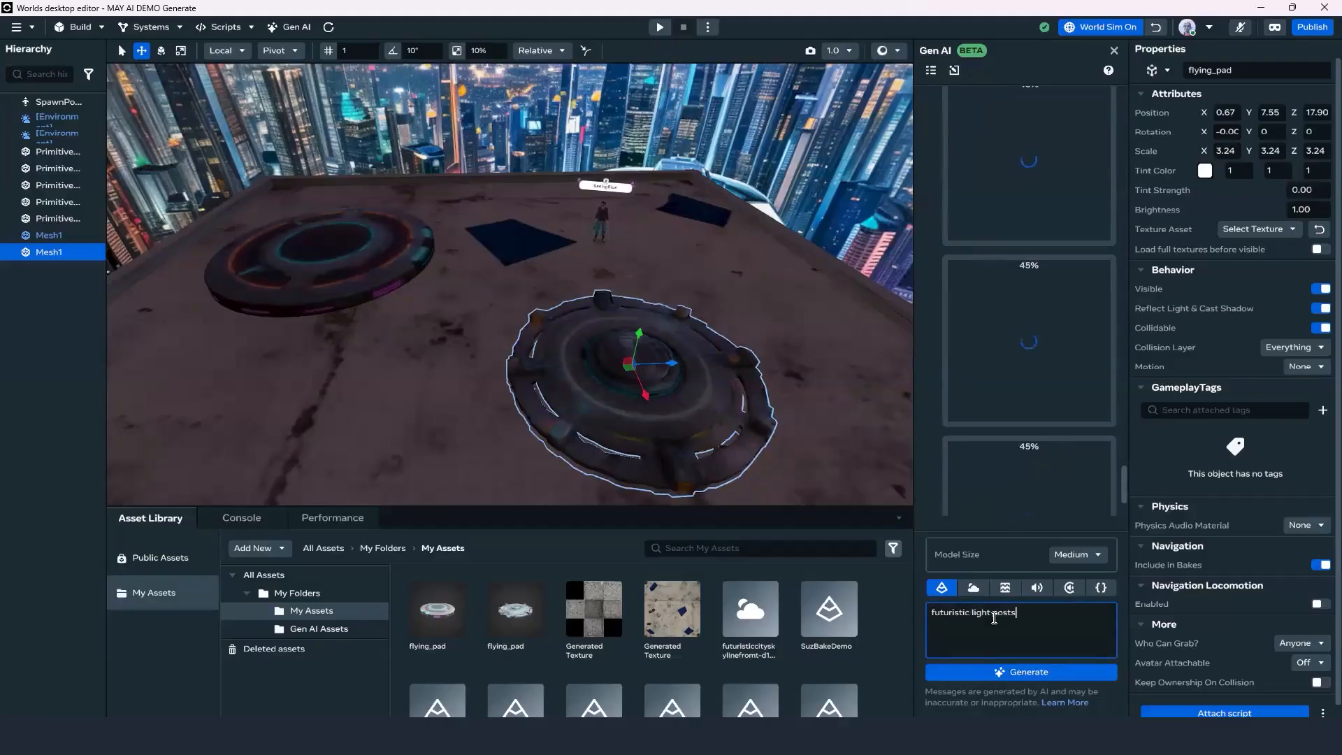
key("BackSpace")
type("t")
left_click(1057, 677)
Save the textured water silo model with the wide round base to the asset library.
scroll(1039, 239, "up", 8)
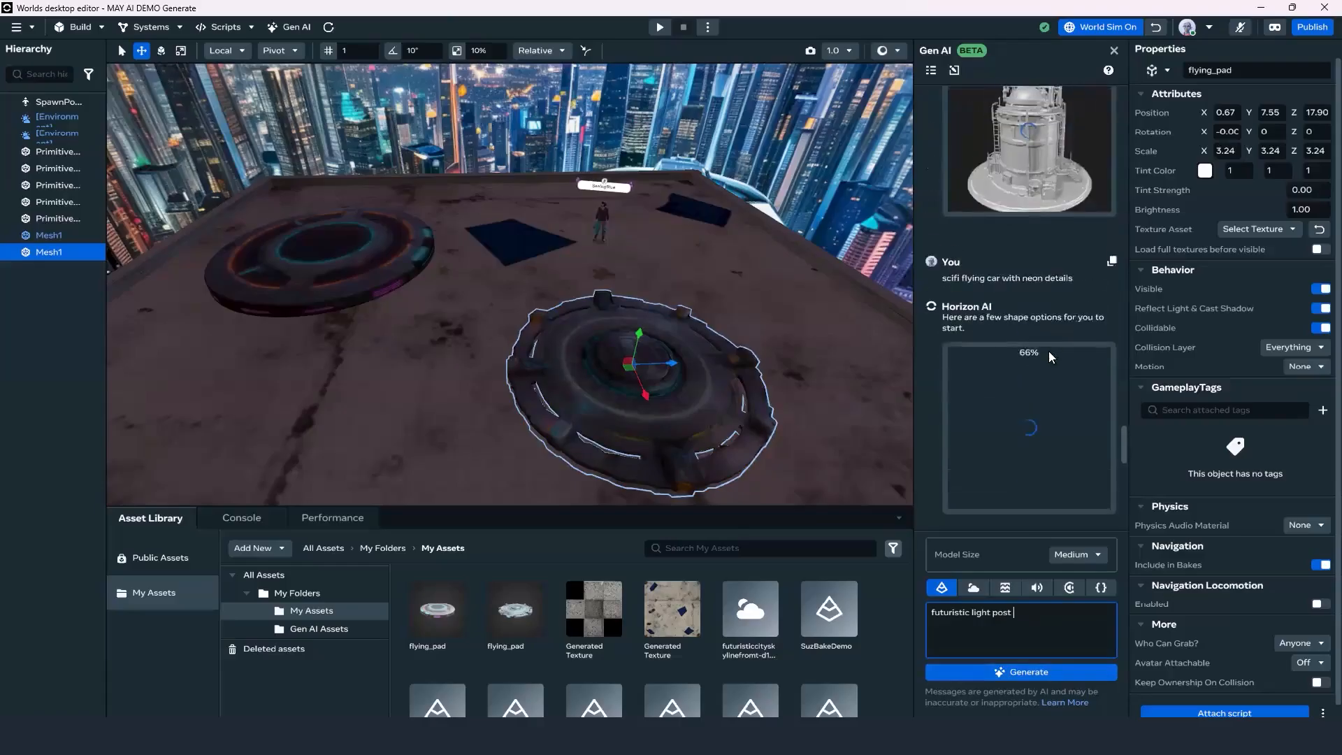
scroll(1049, 351, "up", 5)
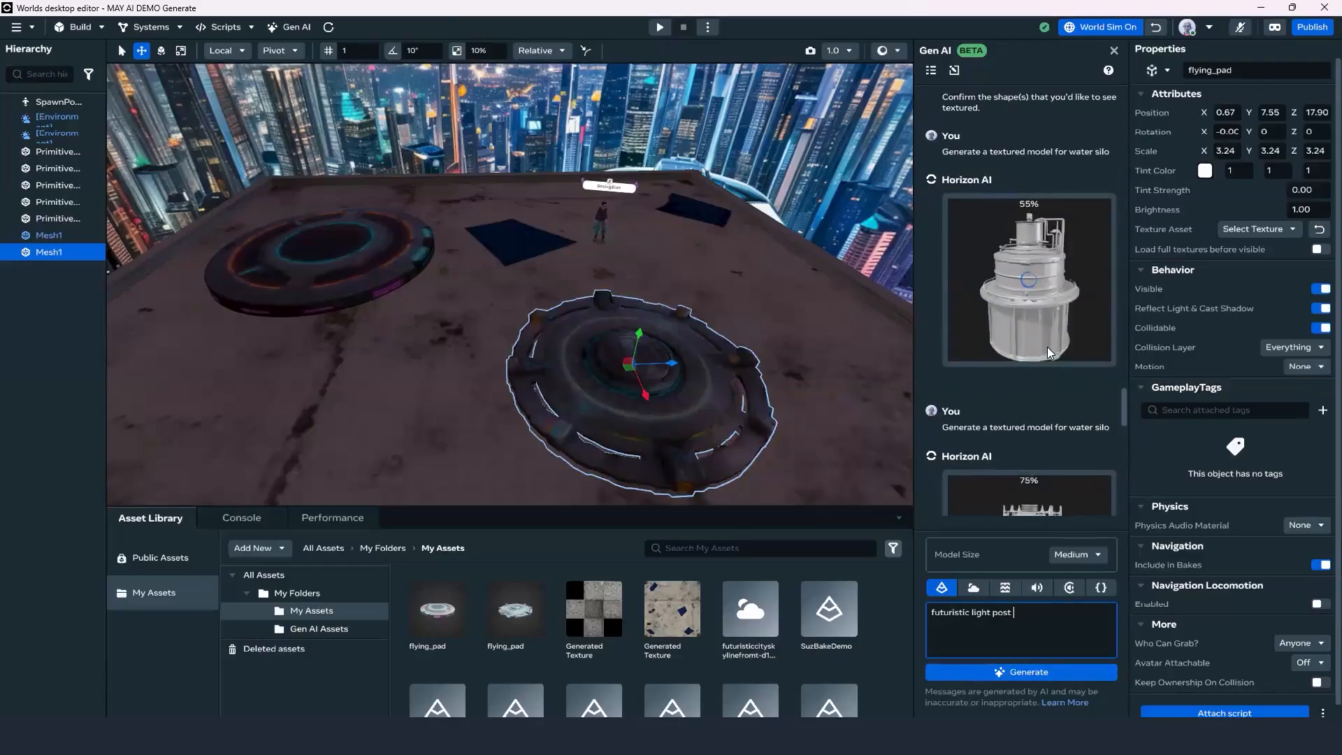
scroll(1047, 346, "down", 1)
scroll(1062, 324, "up", 5)
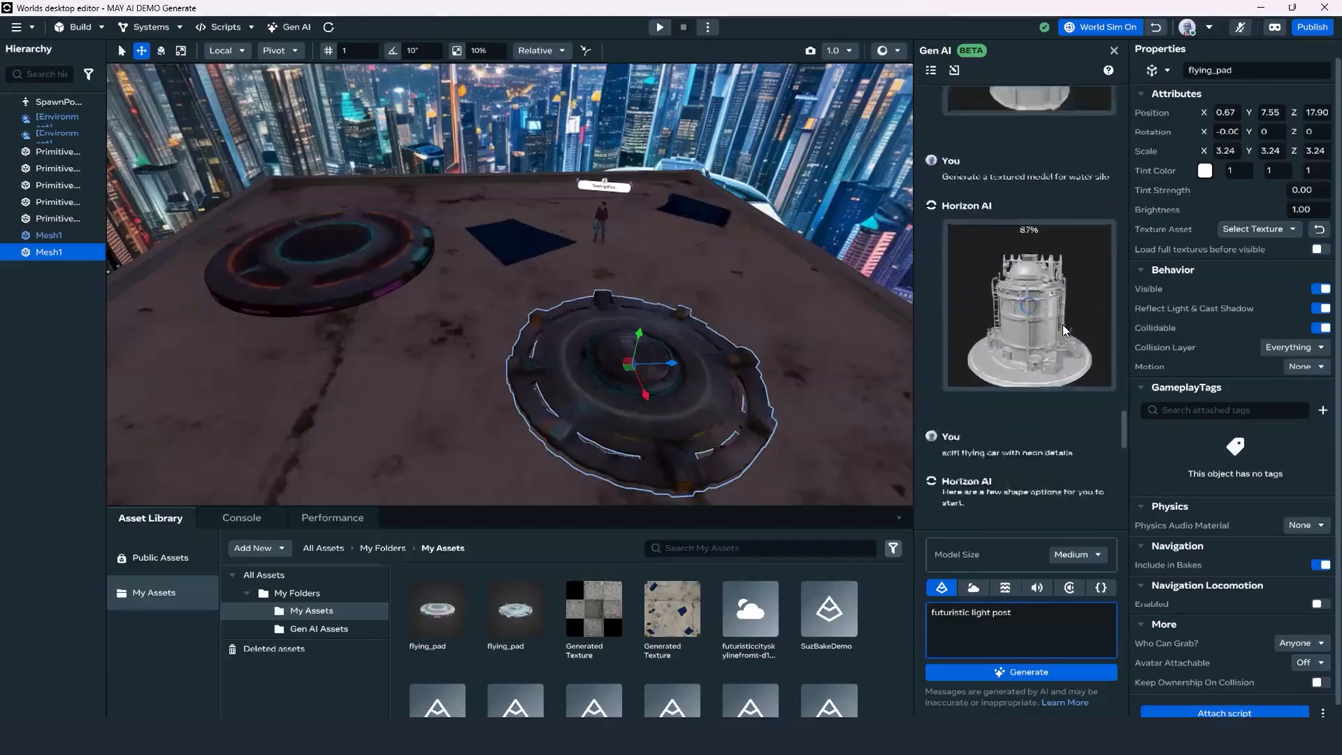
scroll(1061, 323, "up", 2)
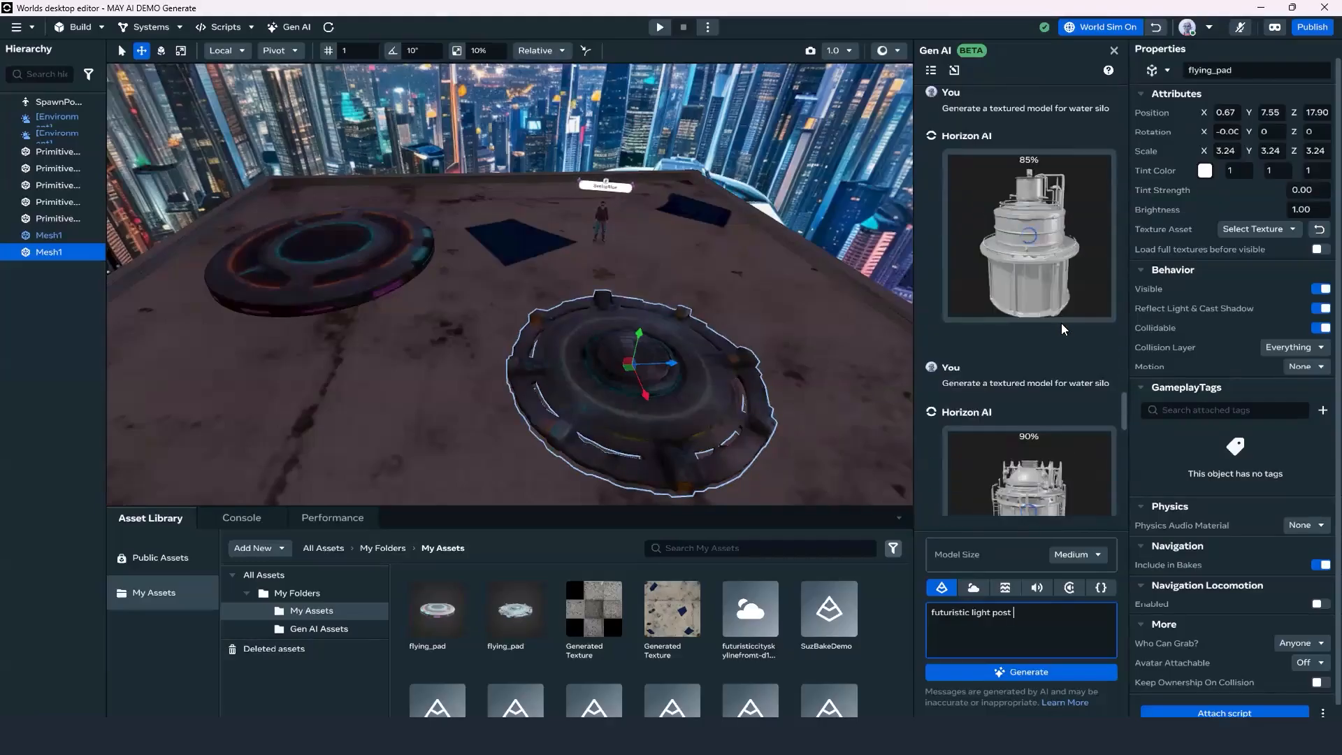
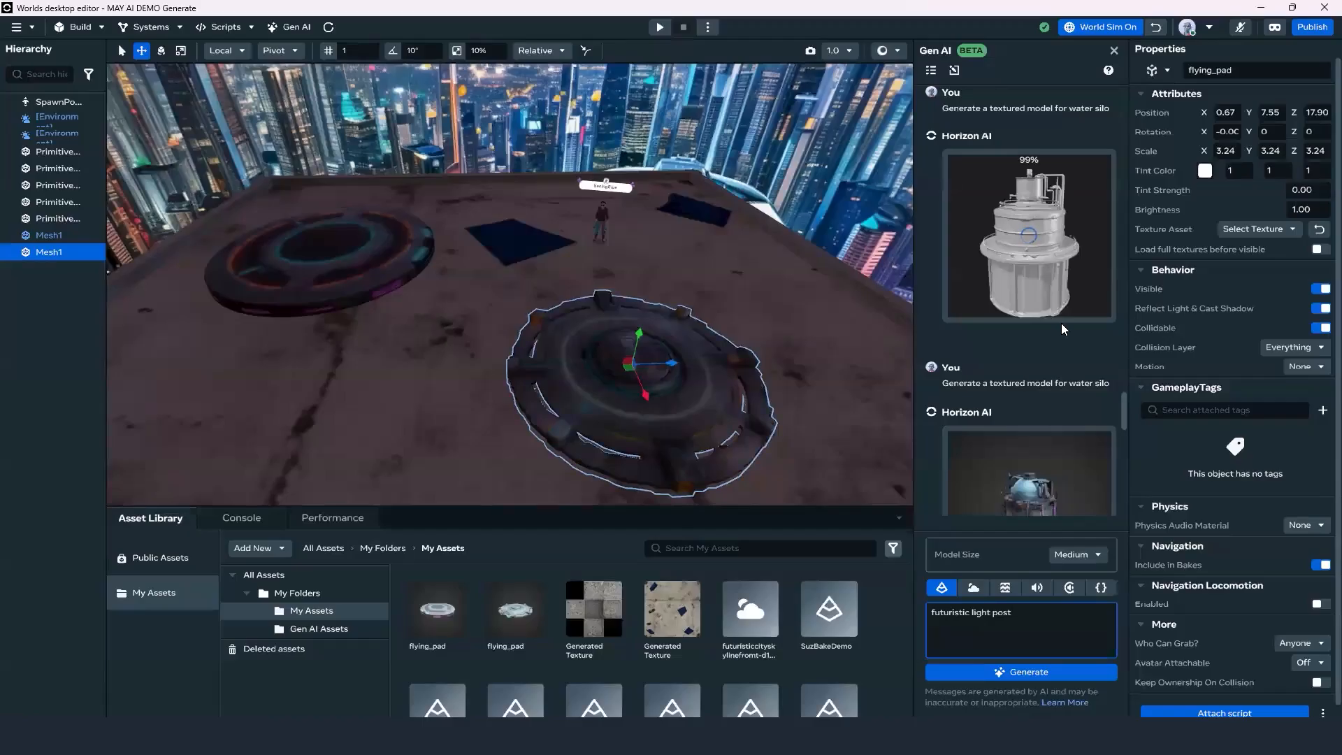
scroll(1057, 388, "down", 3)
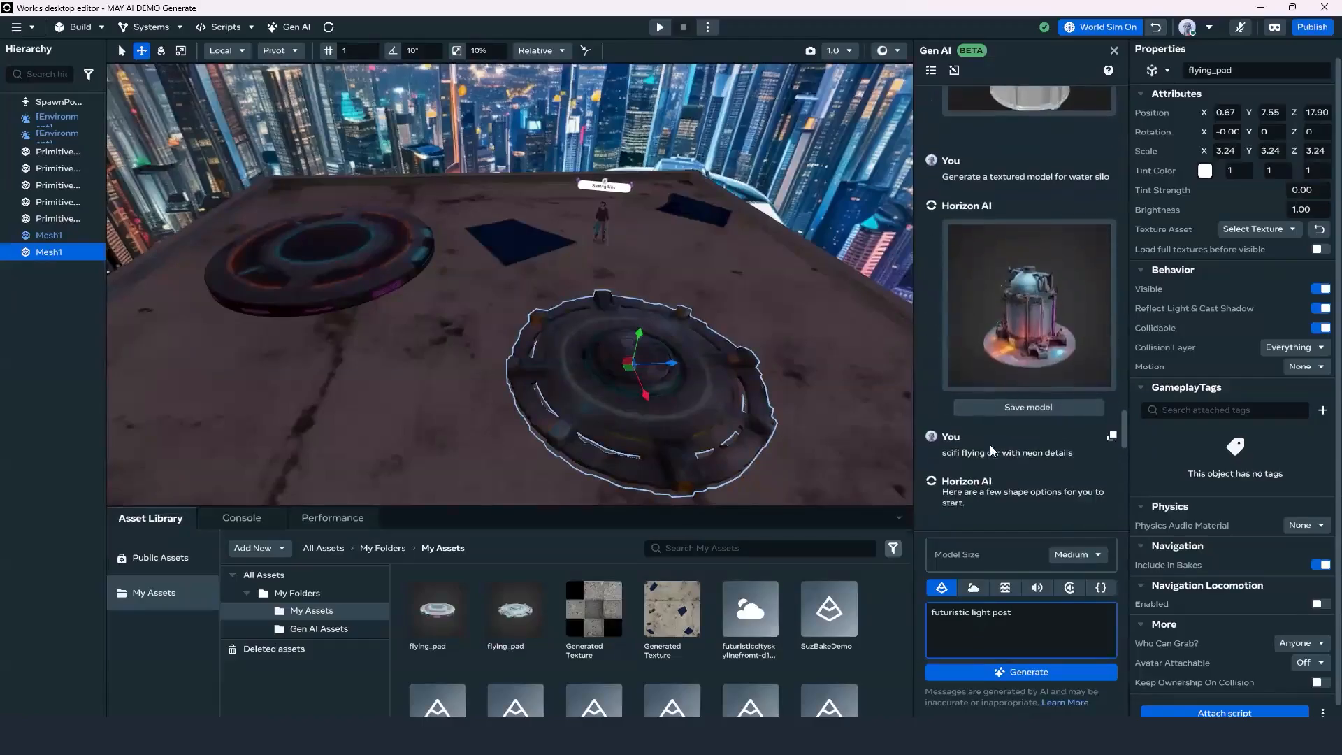
left_click(1030, 414)
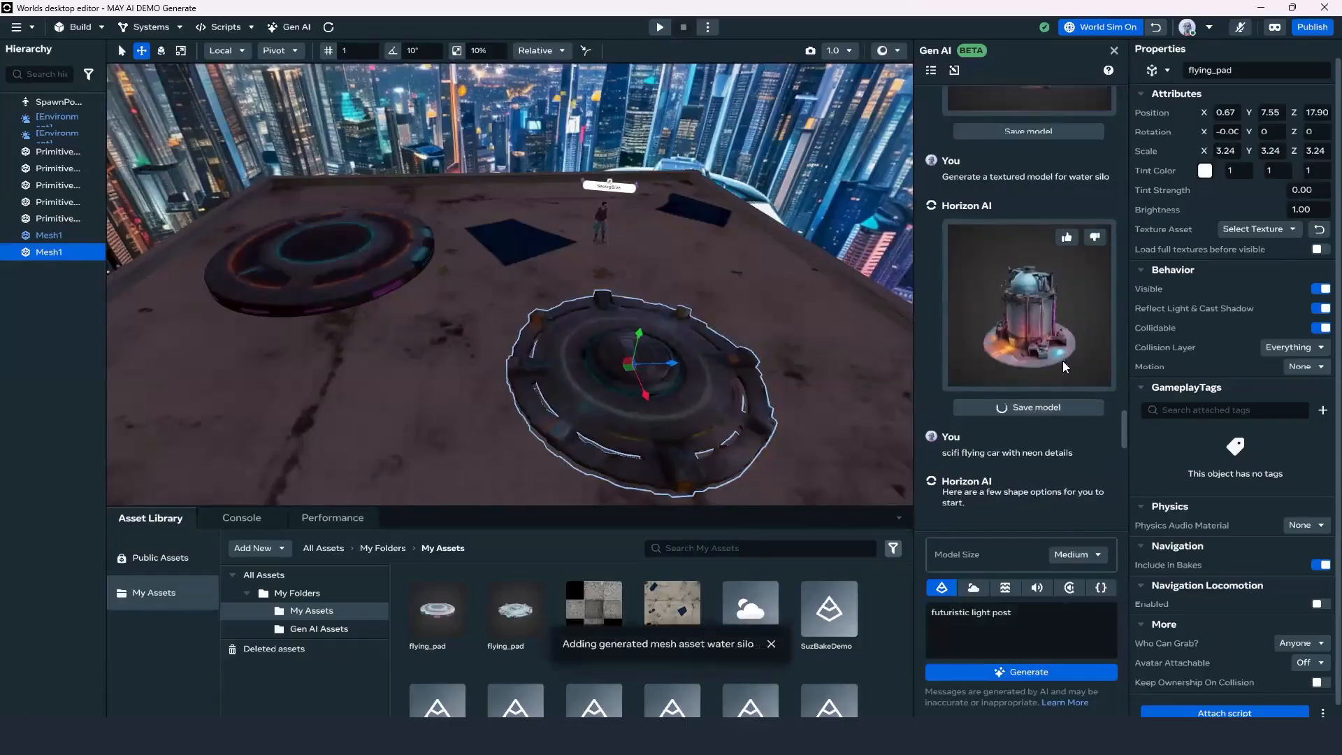
Compare the textured water silos with their original shapes and examine the generated flying car shapes.
scroll(1046, 353, "up", 2)
scroll(1047, 356, "down", 2)
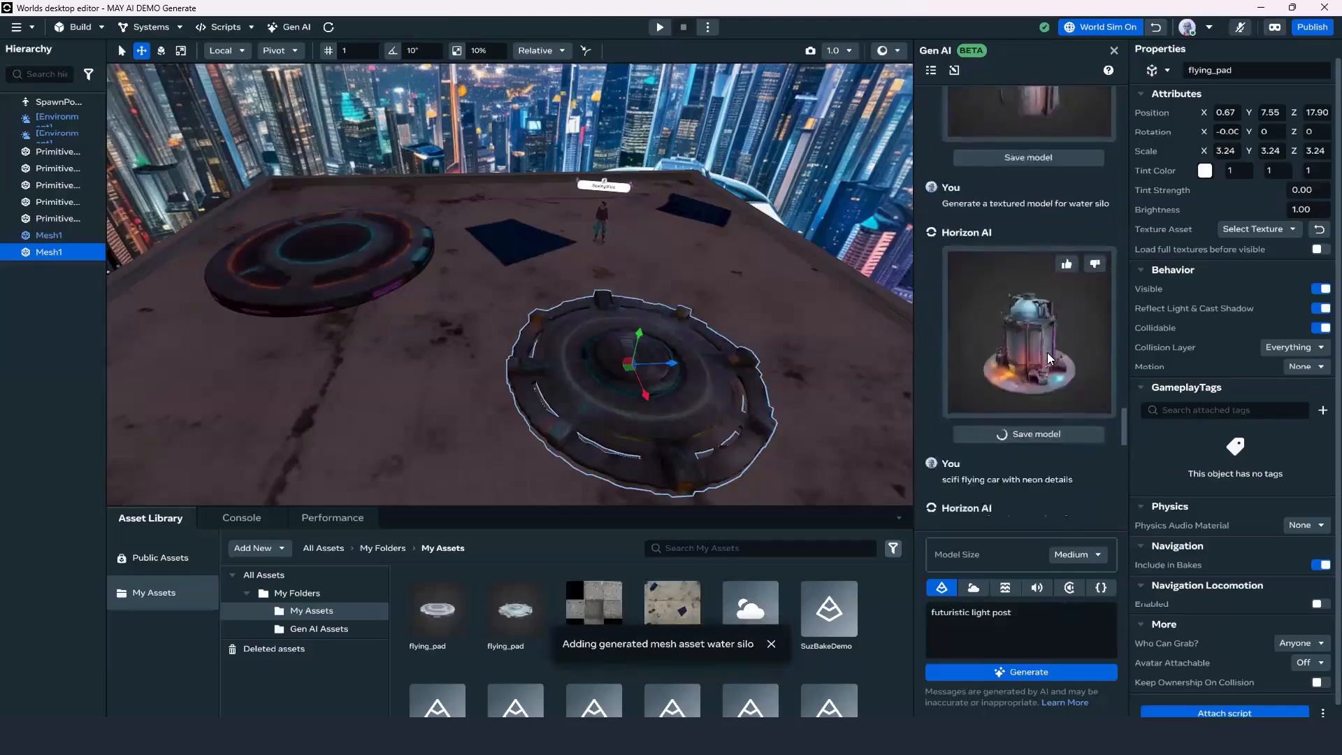
scroll(1057, 374, "up", 3)
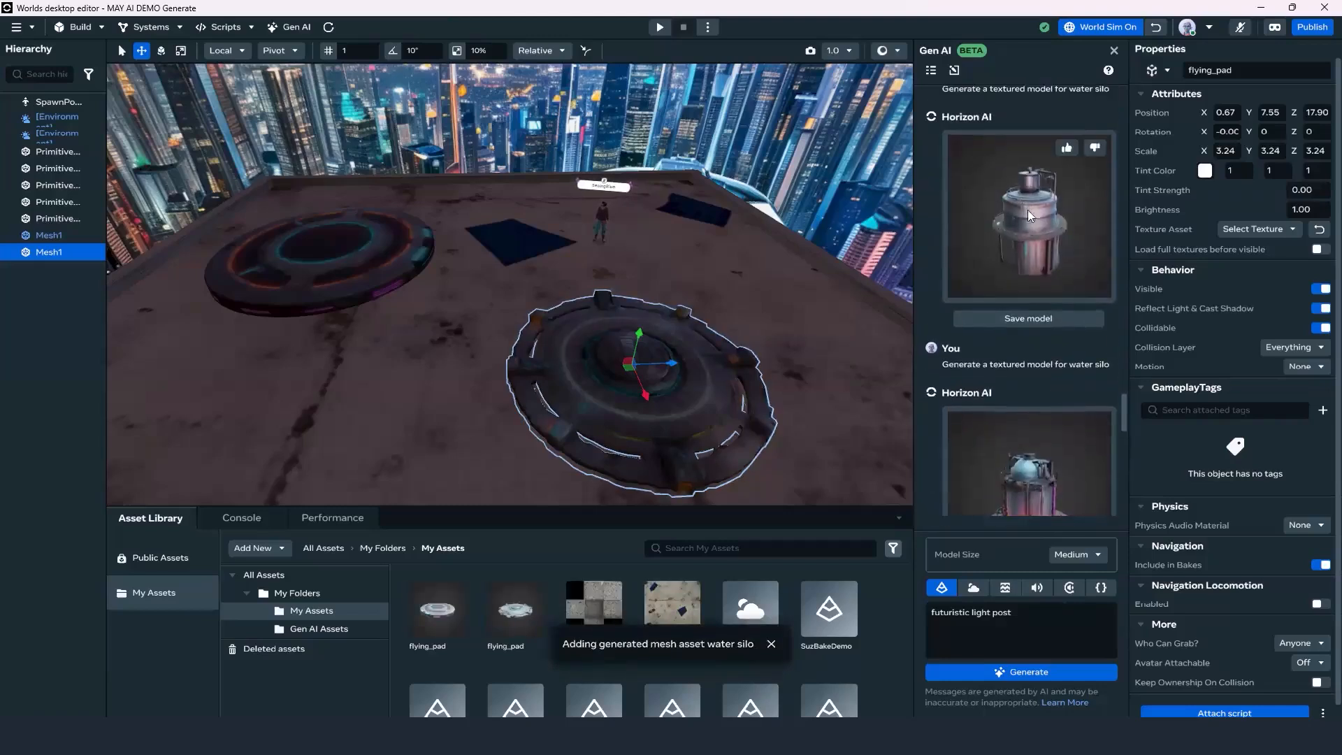
scroll(1025, 400, "down", 2)
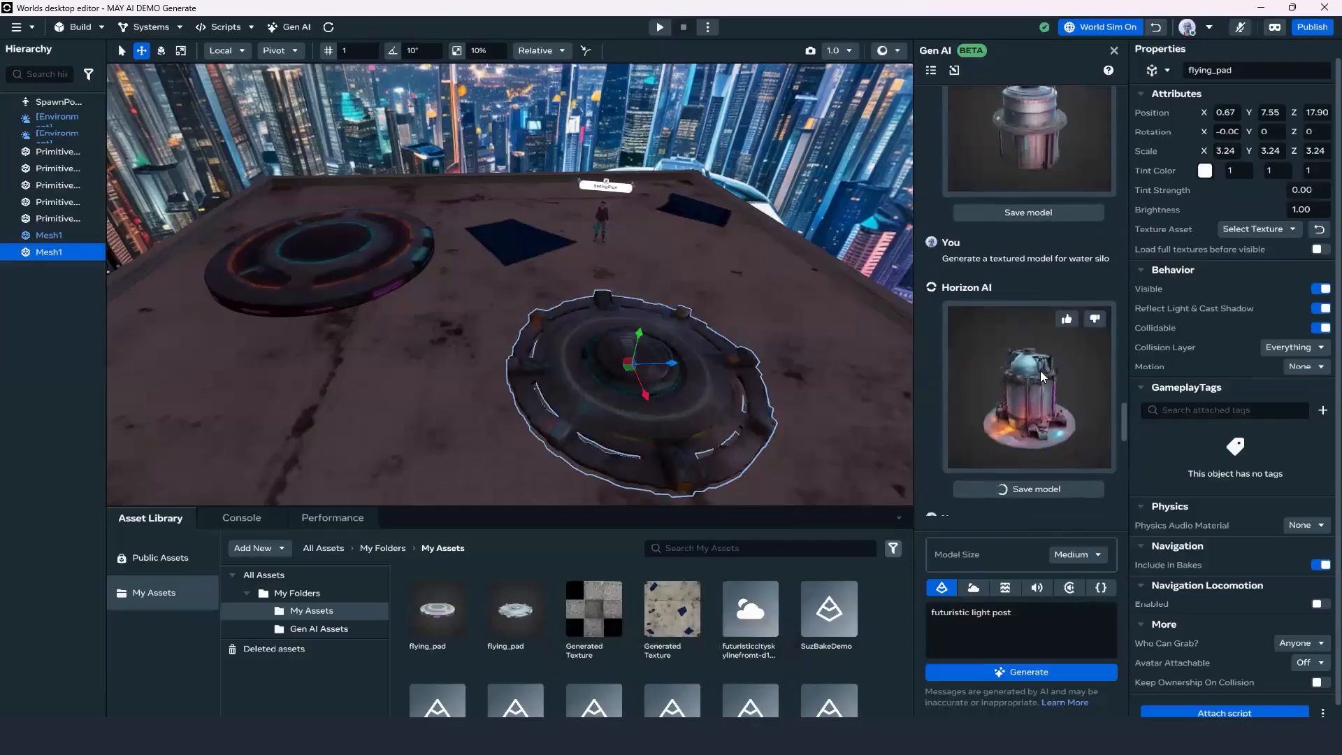
scroll(1028, 345, "up", 5)
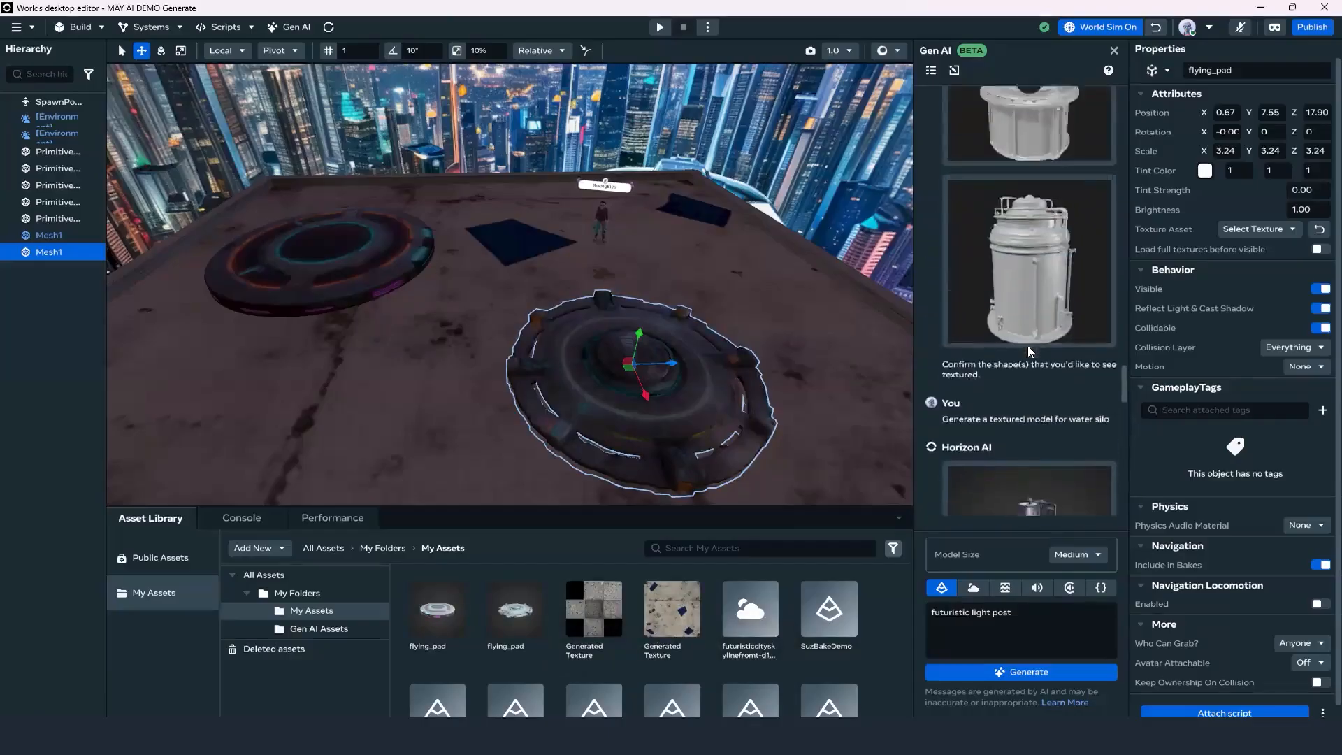
scroll(1029, 345, "up", 5)
scroll(1029, 347, "down", 6)
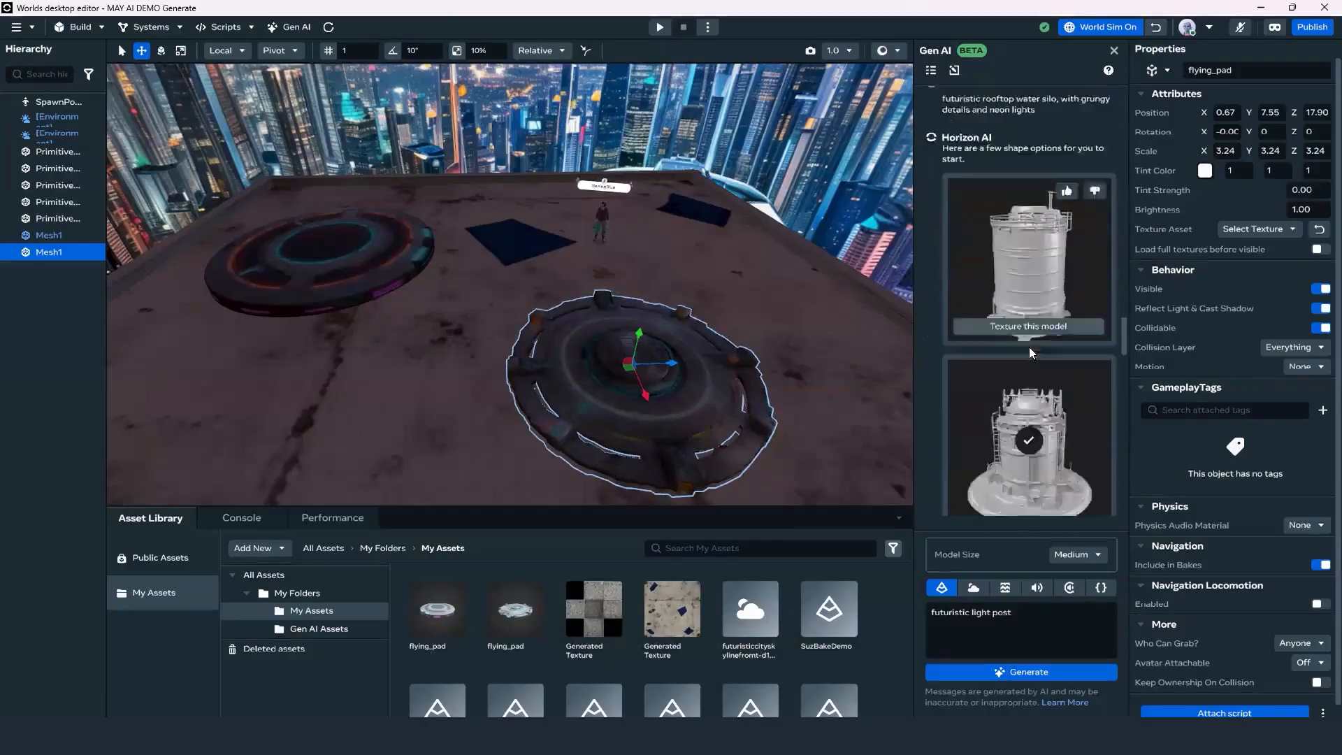
scroll(1030, 347, "down", 10)
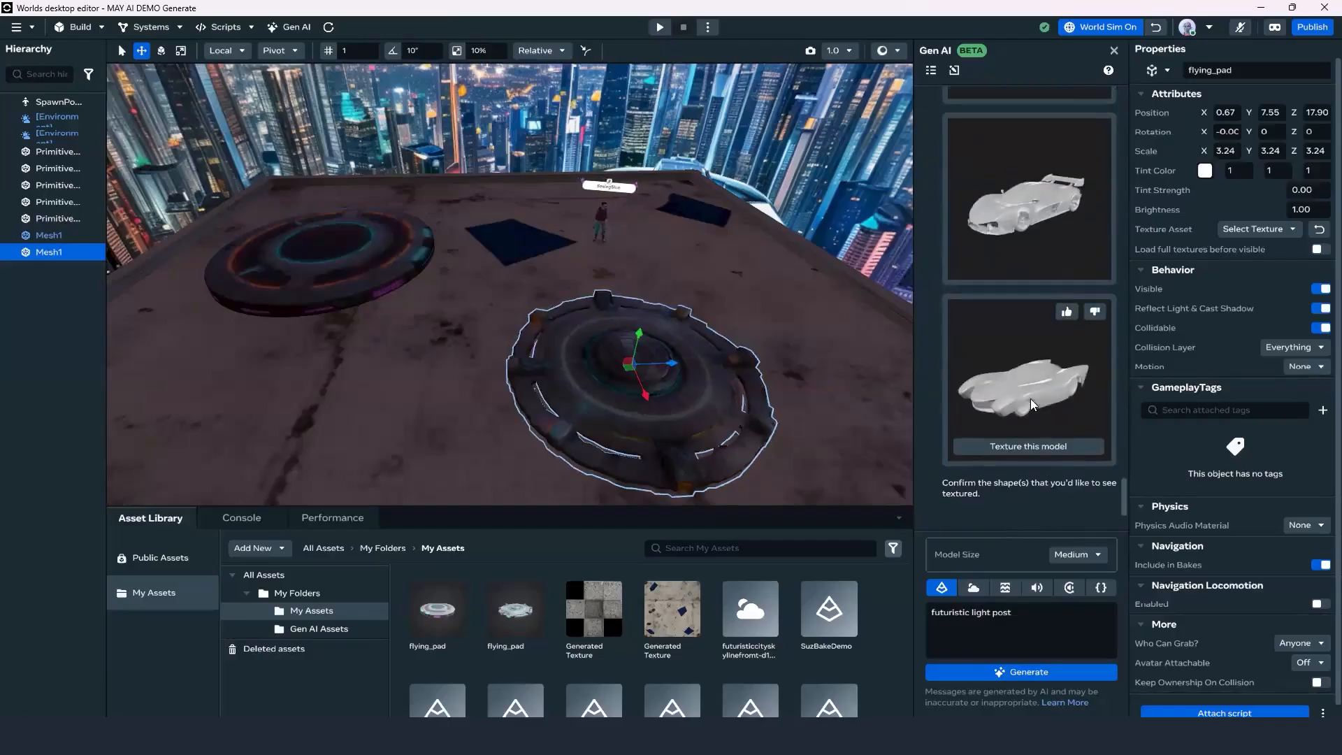
scroll(1033, 381, "up", 5)
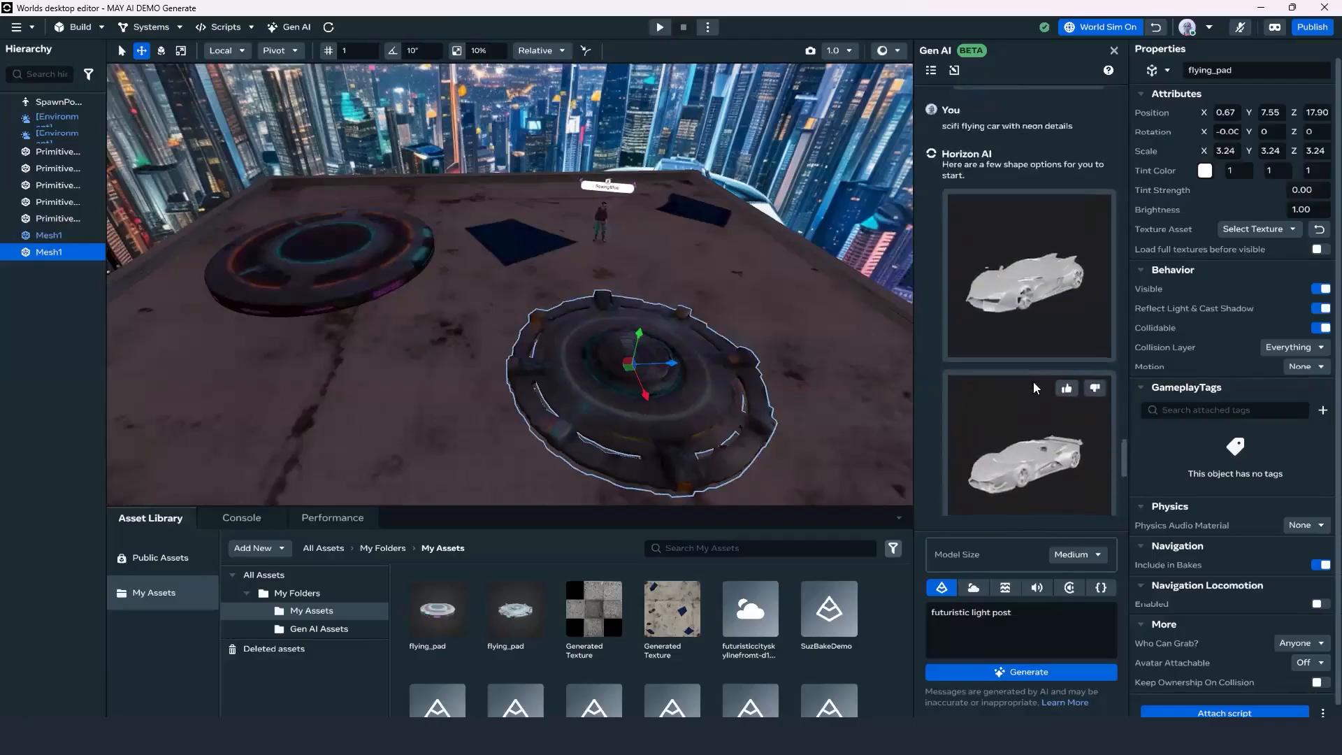
scroll(1033, 381, "up", 4)
scroll(1010, 376, "down", 5)
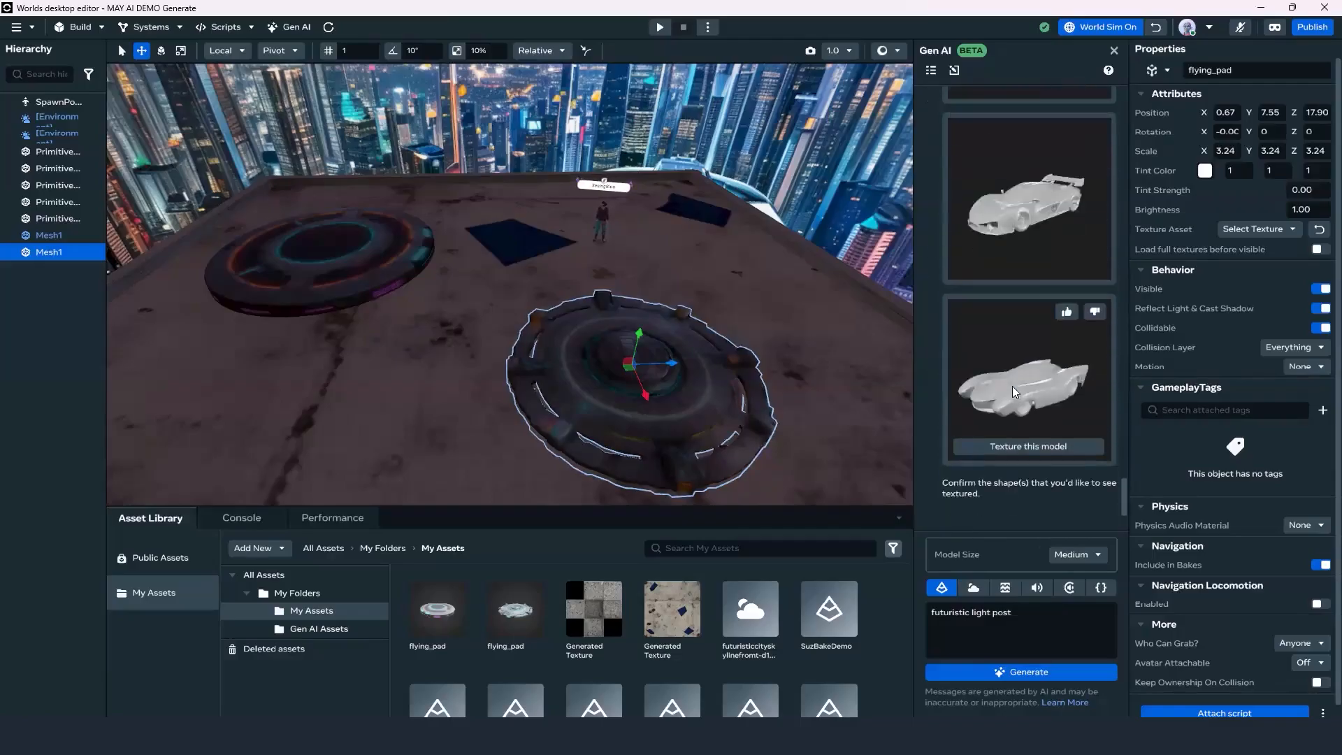
Save the textured water silo model with the collar and top pipes to the asset library.
scroll(1014, 388, "up", 10)
scroll(1007, 335, "up", 3)
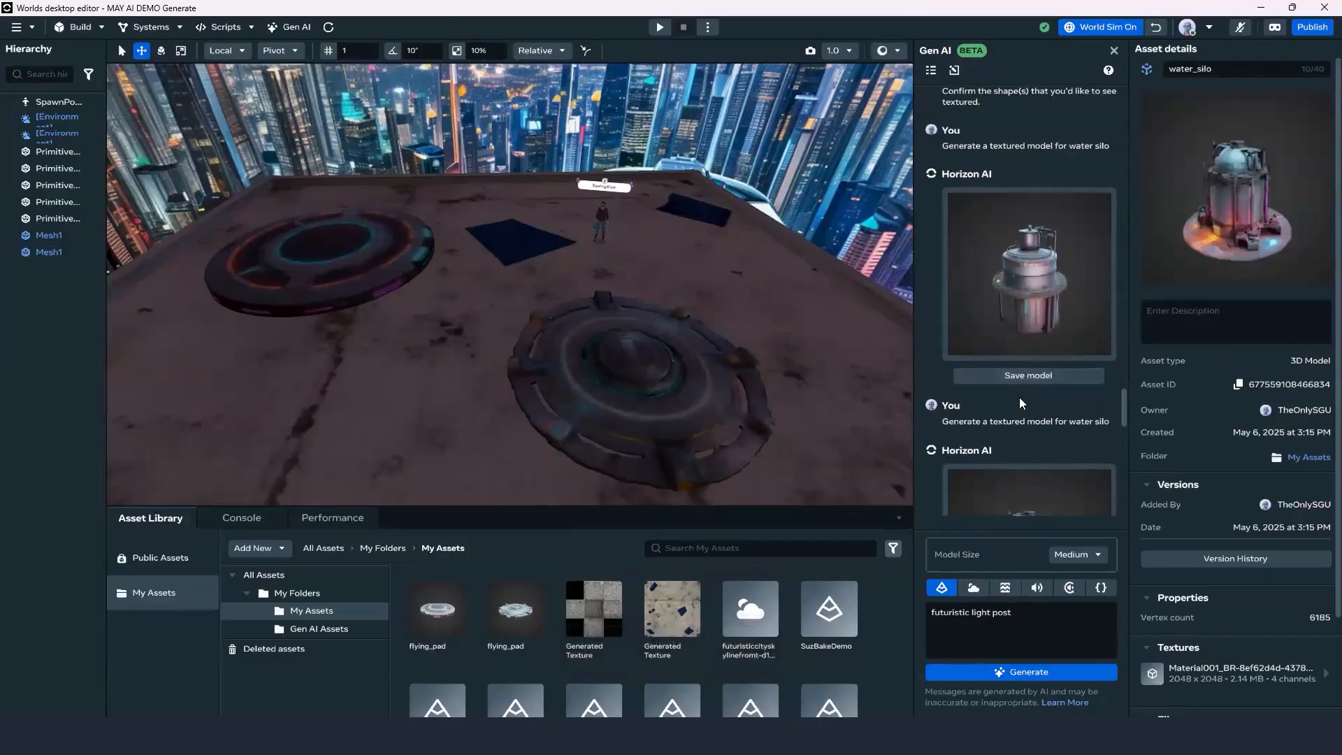
left_click(1034, 376)
scroll(1045, 367, "down", 1)
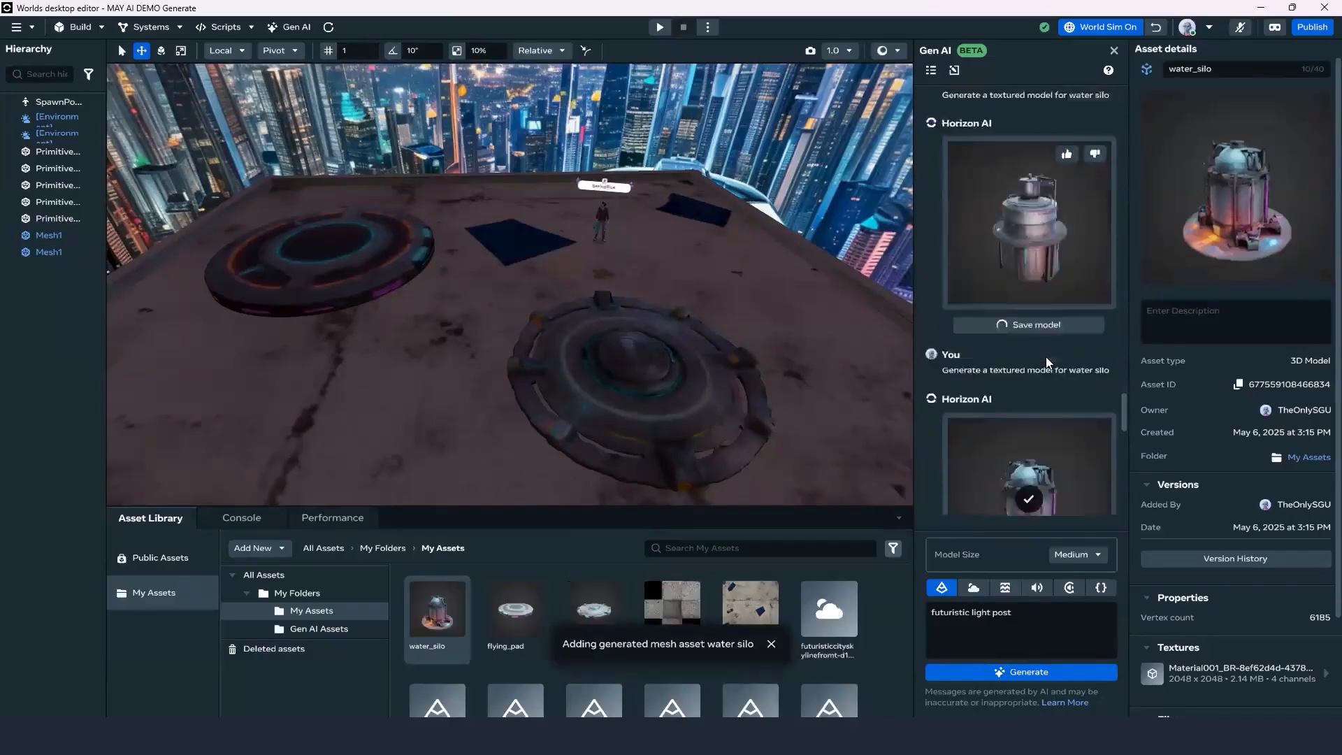
Replace the unsent light post prompt with "flying drone vehicle".
scroll(1046, 358, "down", 10)
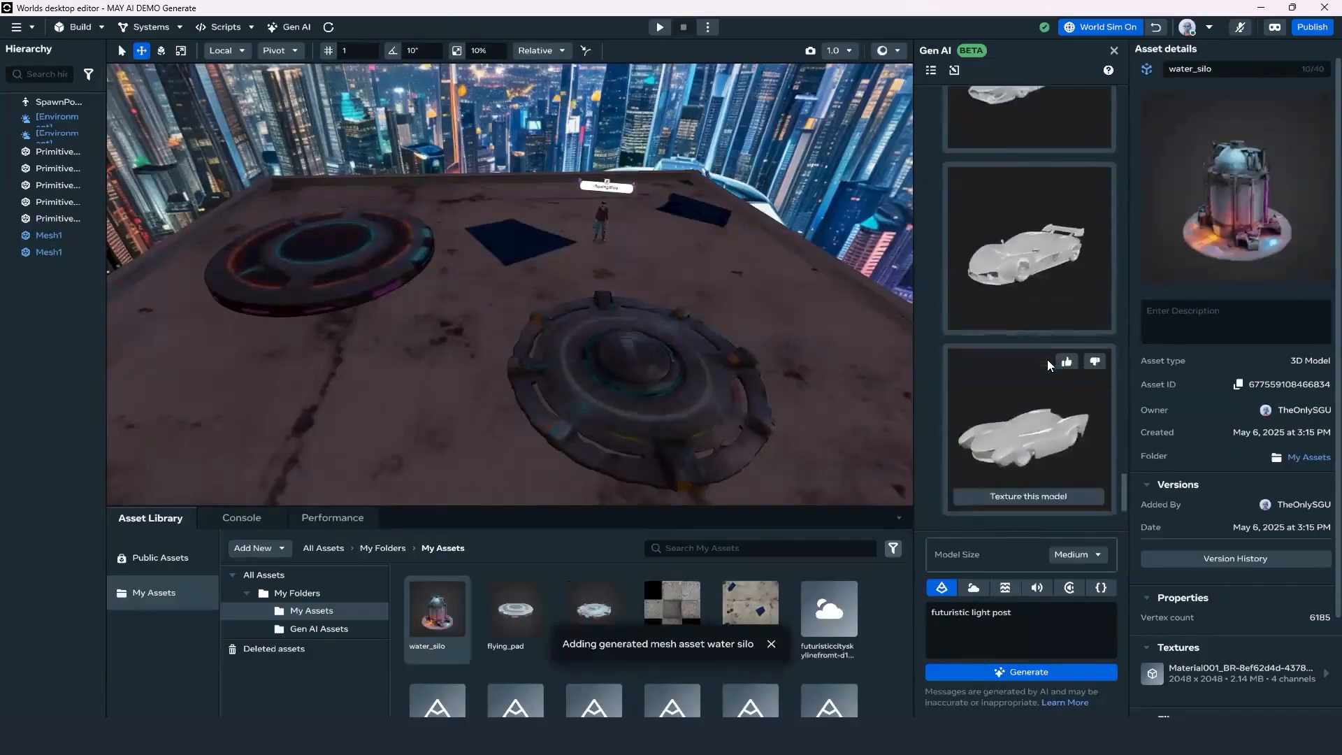
scroll(1047, 359, "down", 1)
left_click_drag(1027, 613, 922, 621)
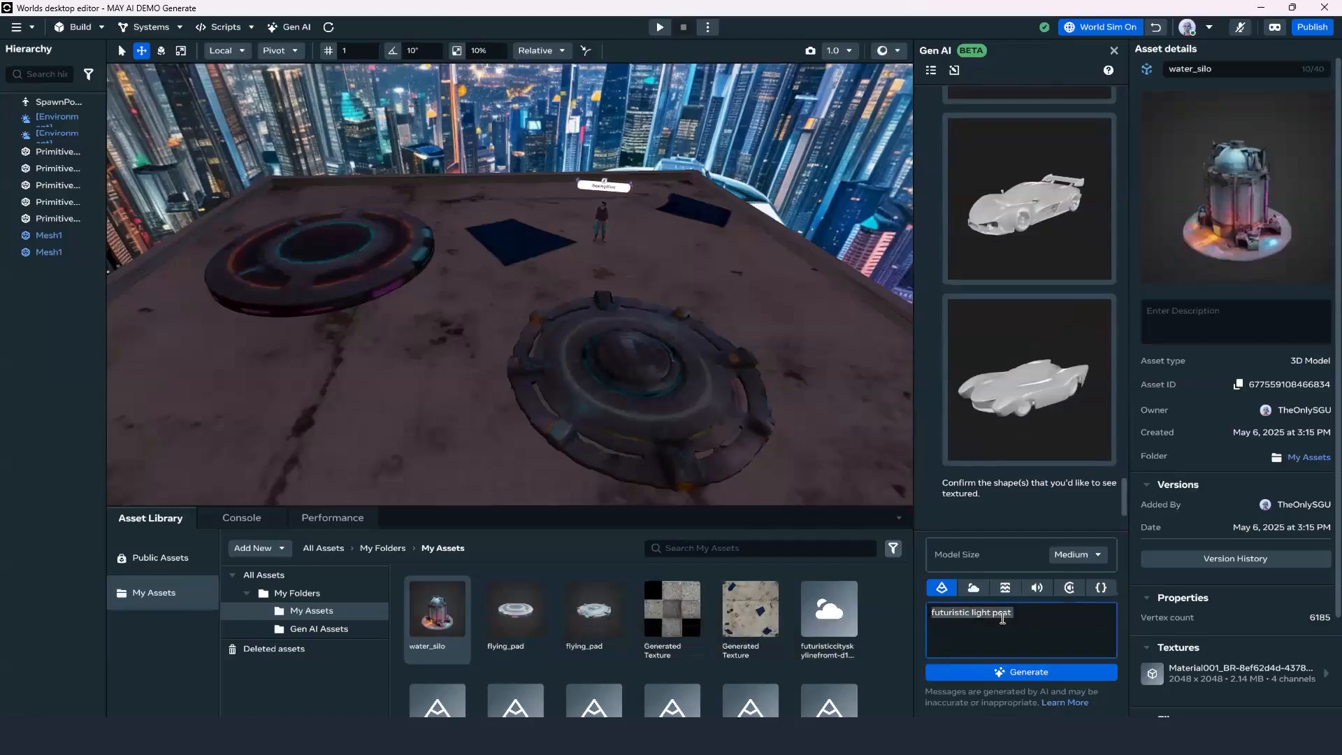
left_click(1064, 623)
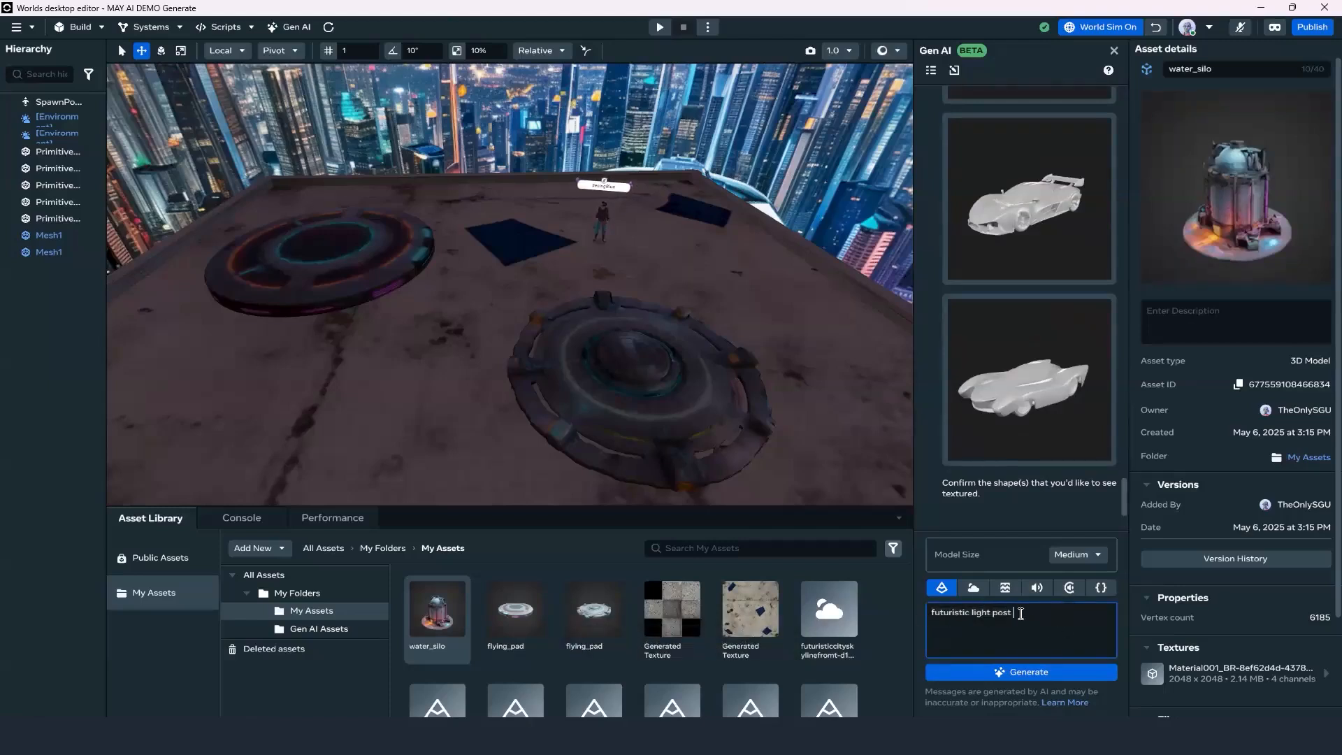
key("ctrl+a")
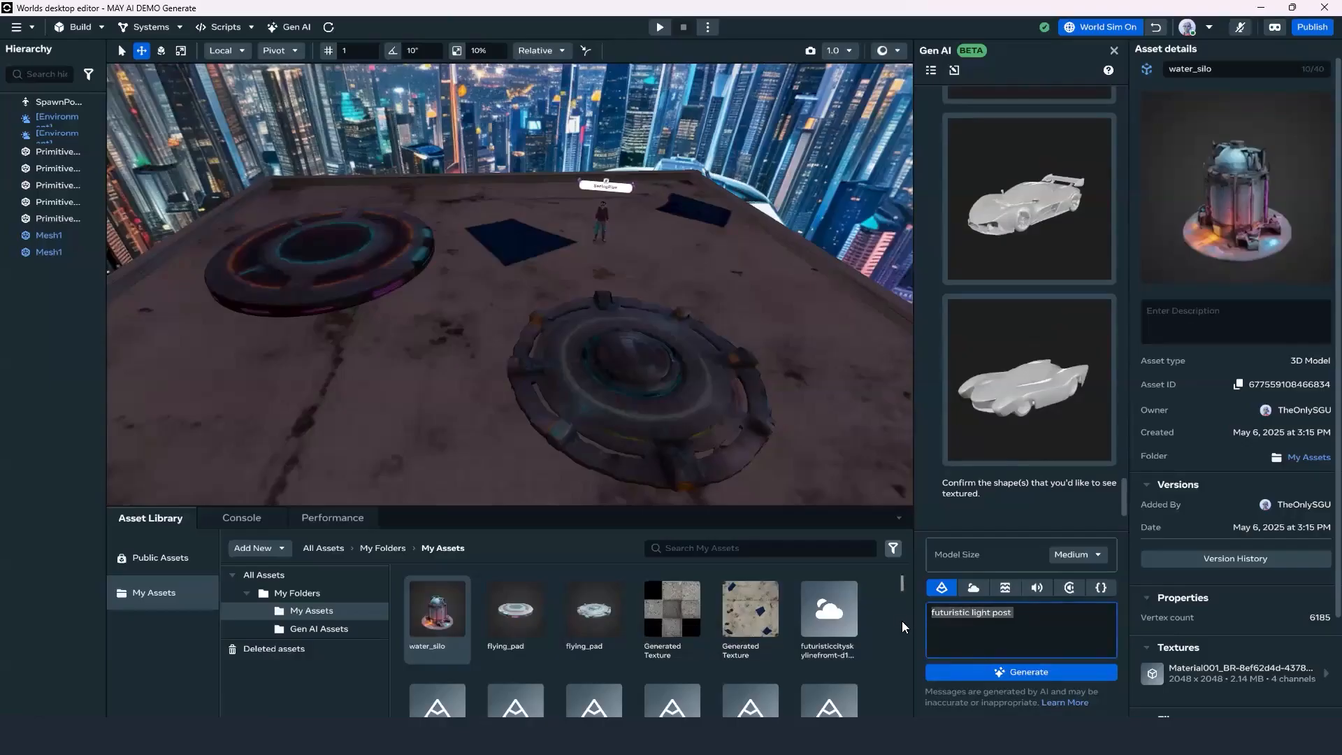
key("BackSpace")
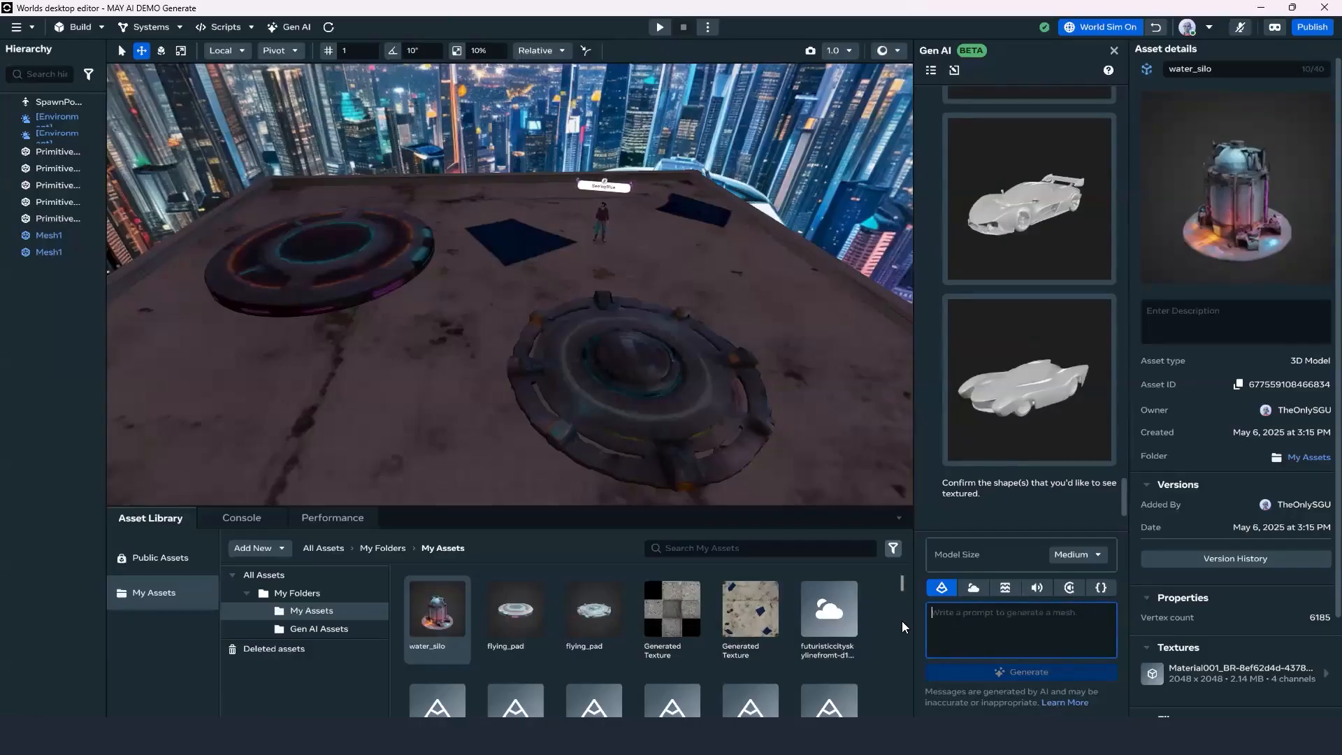
type("flying")
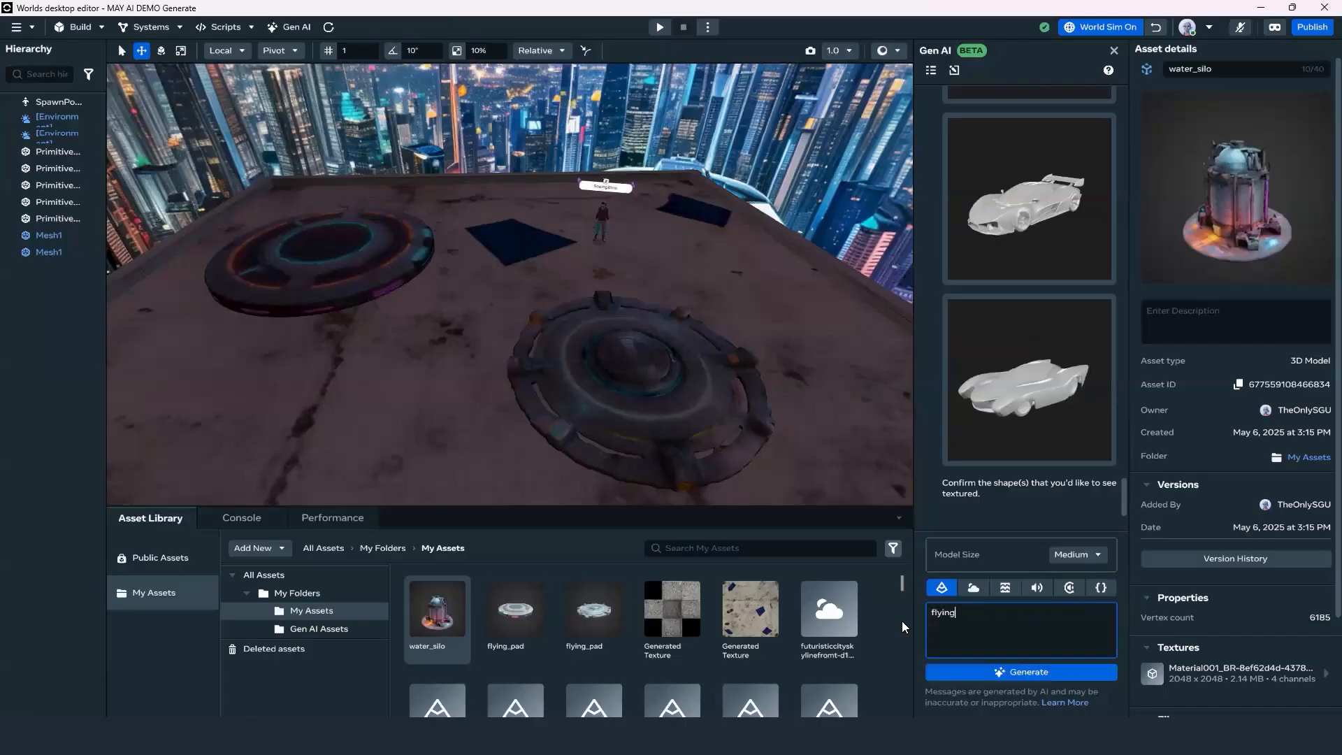
type(" drone")
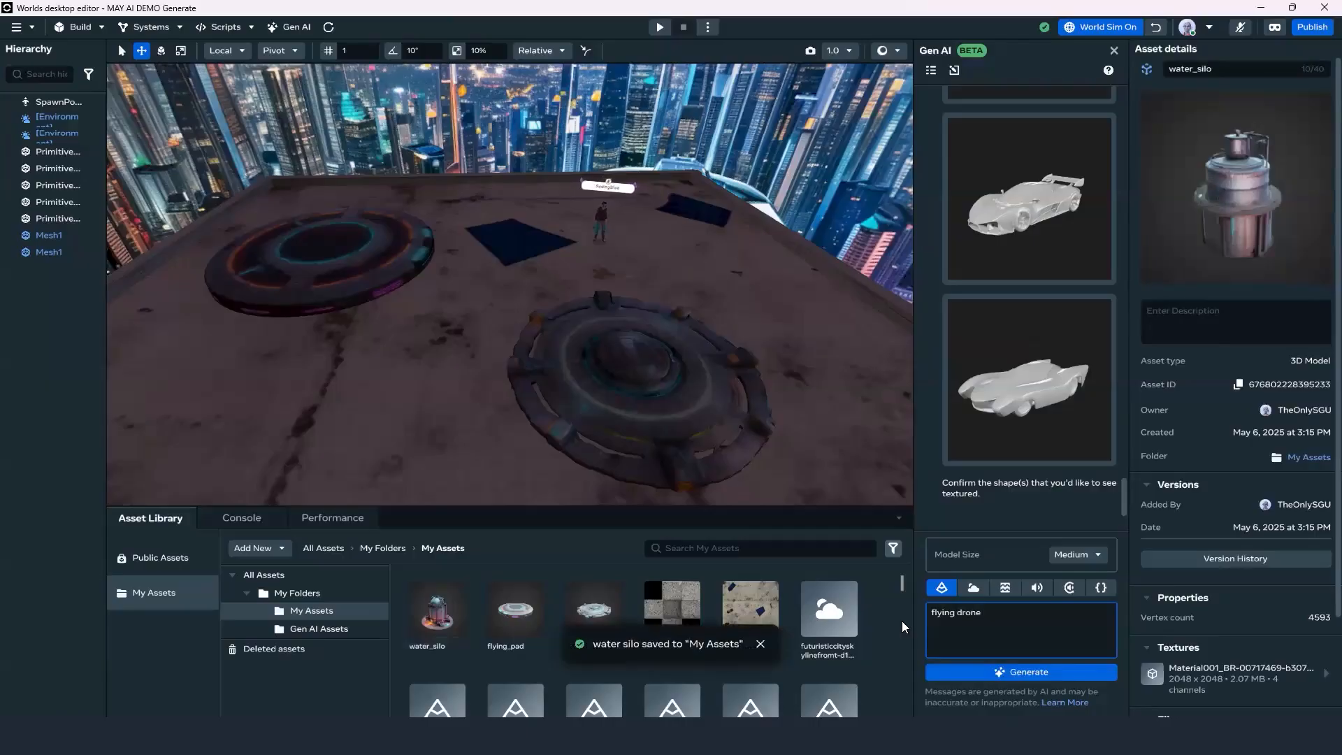
type(" vehicle")
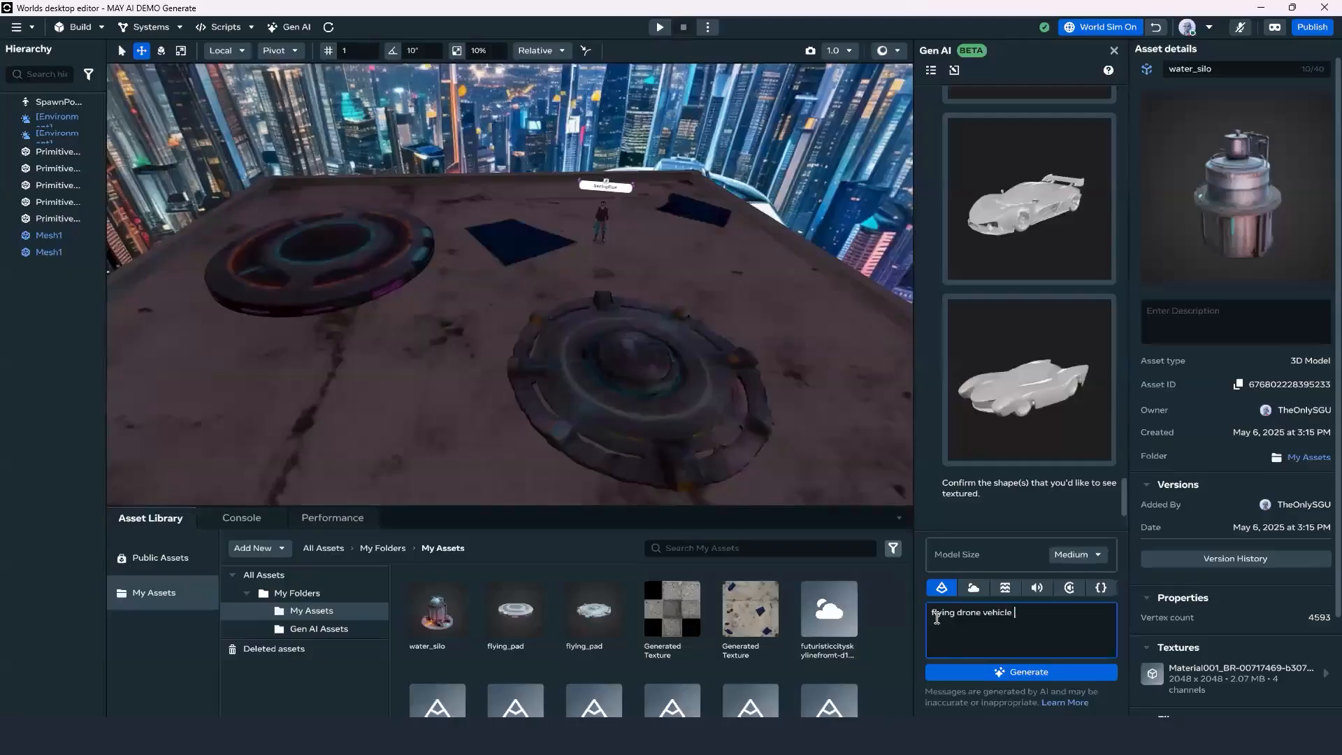
Extend the prompt to "futuristic flying drone vehicle with neon accents" and generate the mesh.
left_click(933, 612)
type("futuristic")
left_click(1067, 619)
type("with neon ")
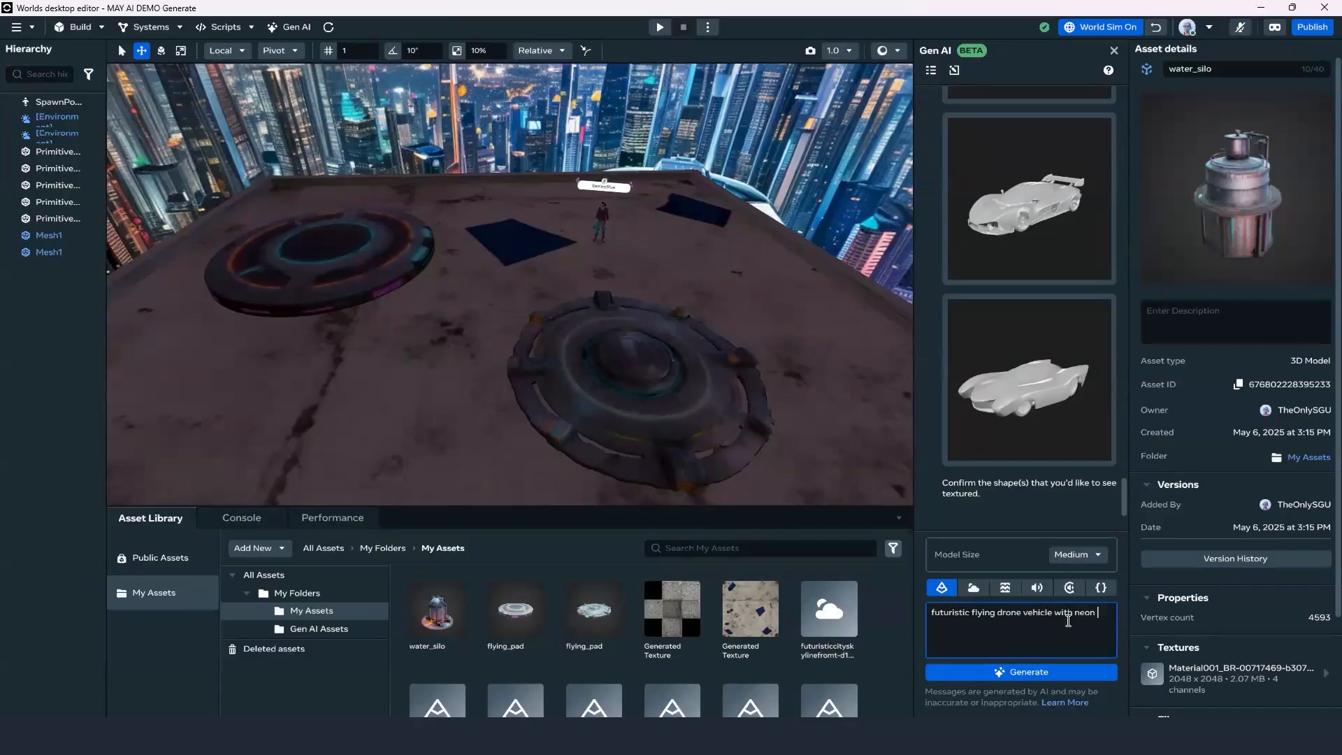
type("accents")
left_click(1041, 672)
Look over the rooftop with its landing pads and review the generated flying drone vehicle shapes.
right_click_drag(505, 393, 514, 424)
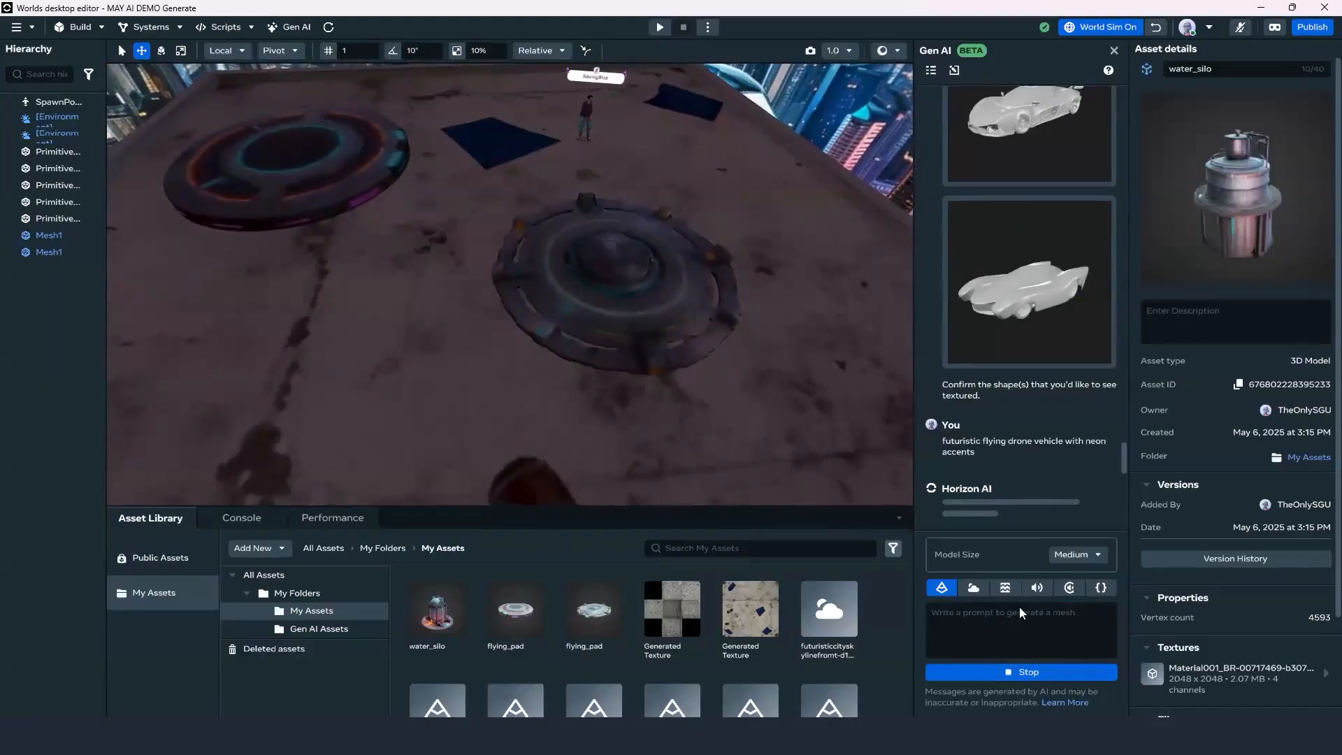
right_click_drag(650, 350, 648, 383)
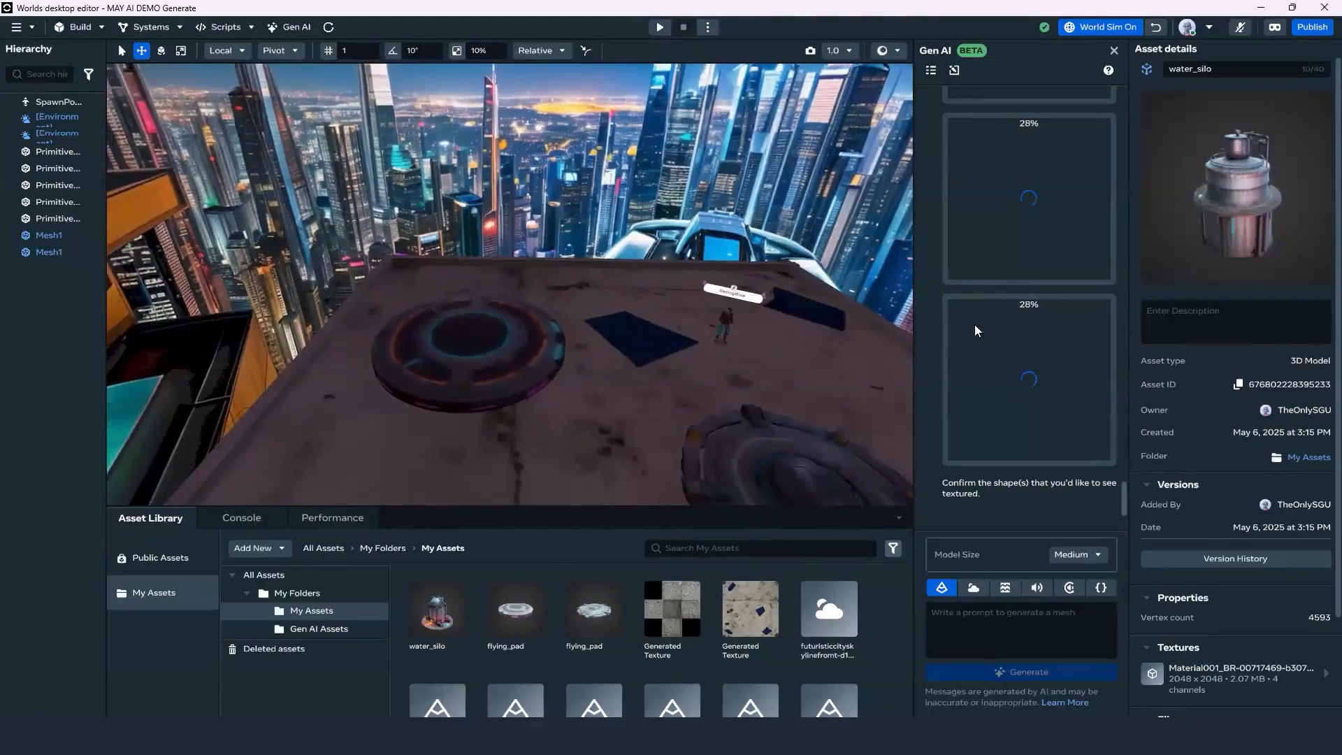
scroll(1041, 291, "up", 5)
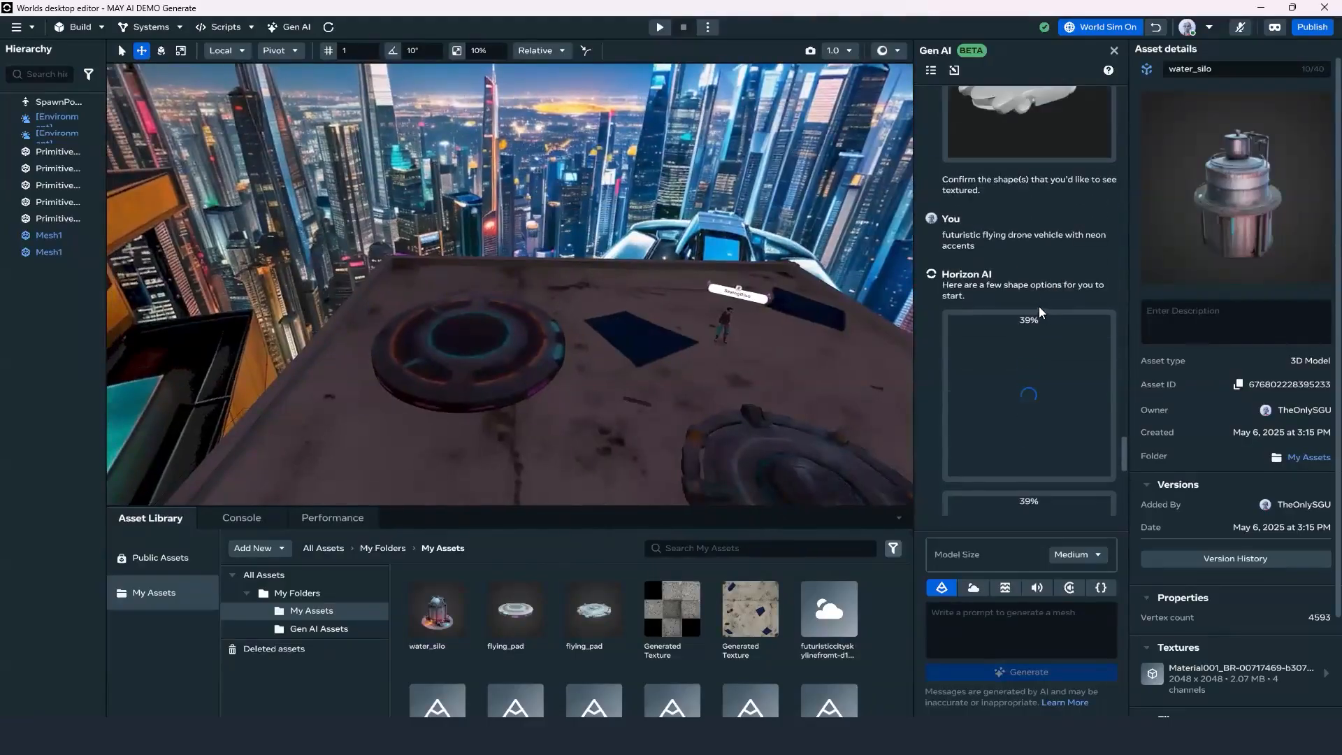
scroll(1015, 332, "up", 10)
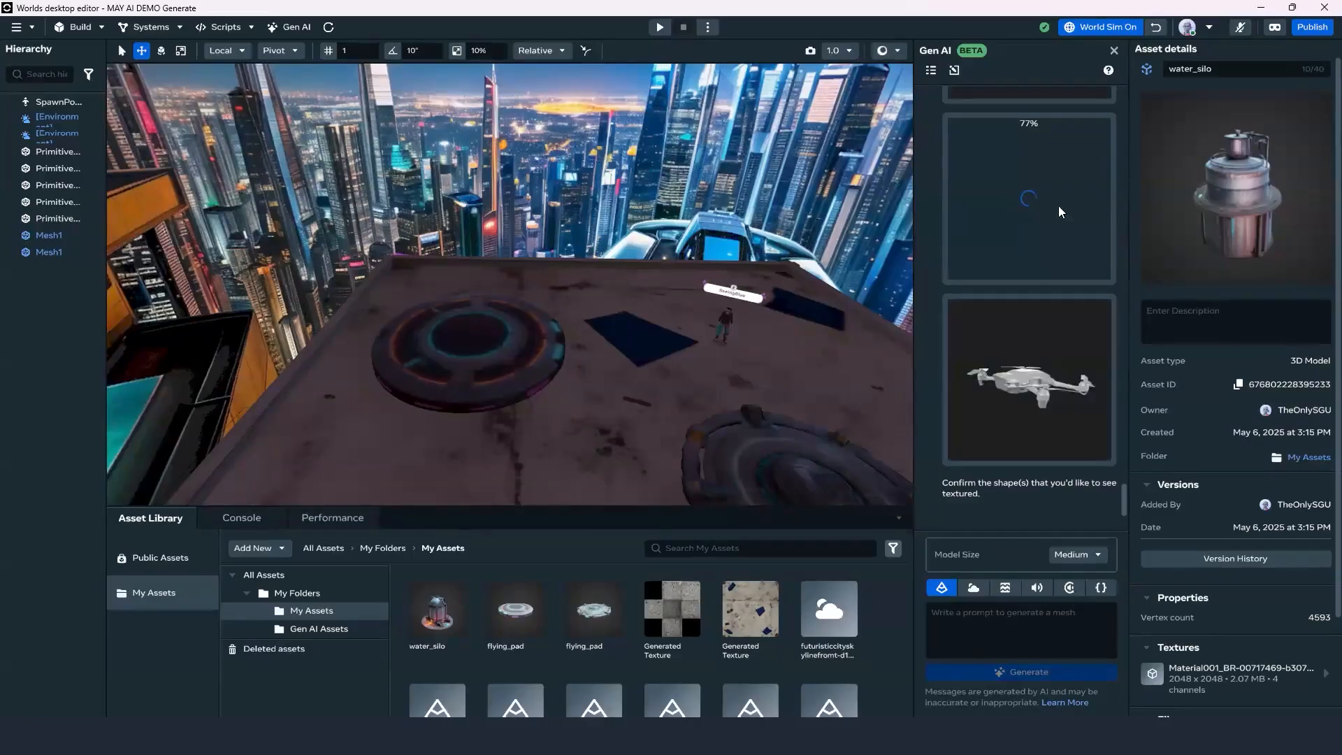
mouse_move(966, 414)
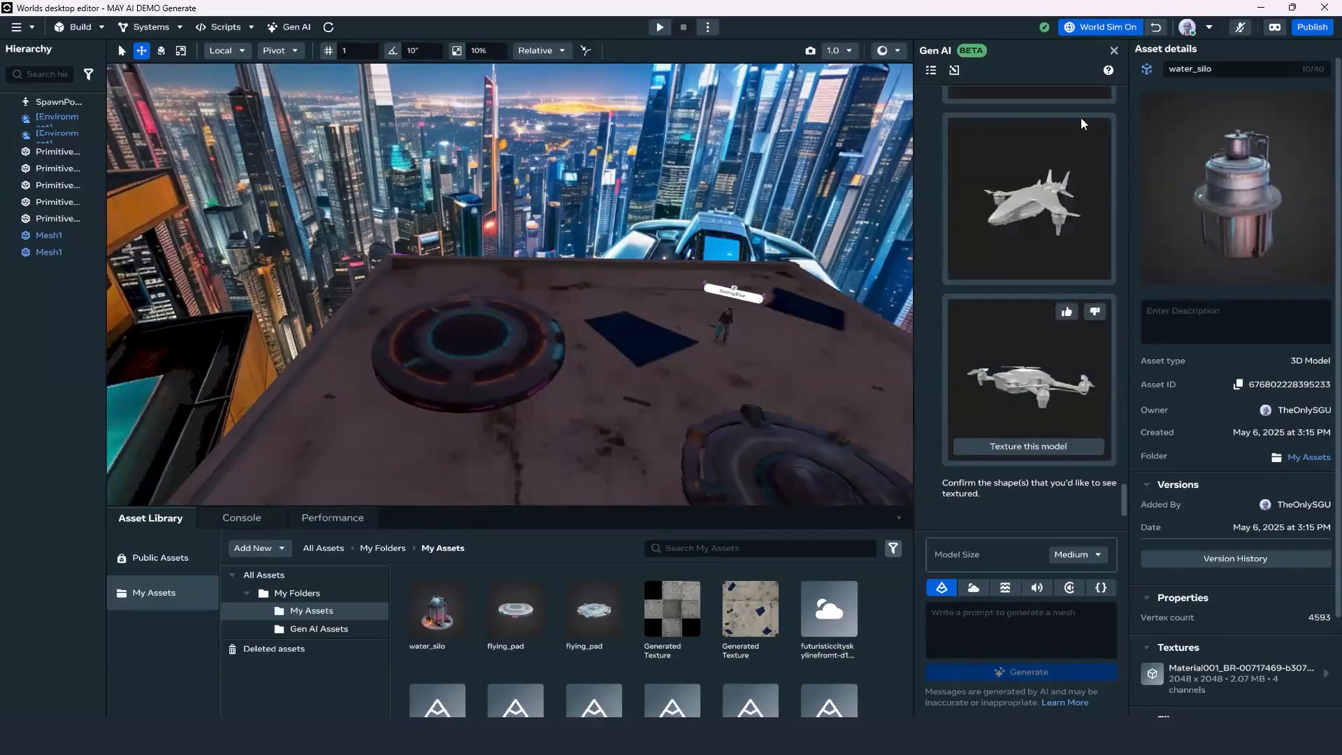
mouse_move(1031, 210)
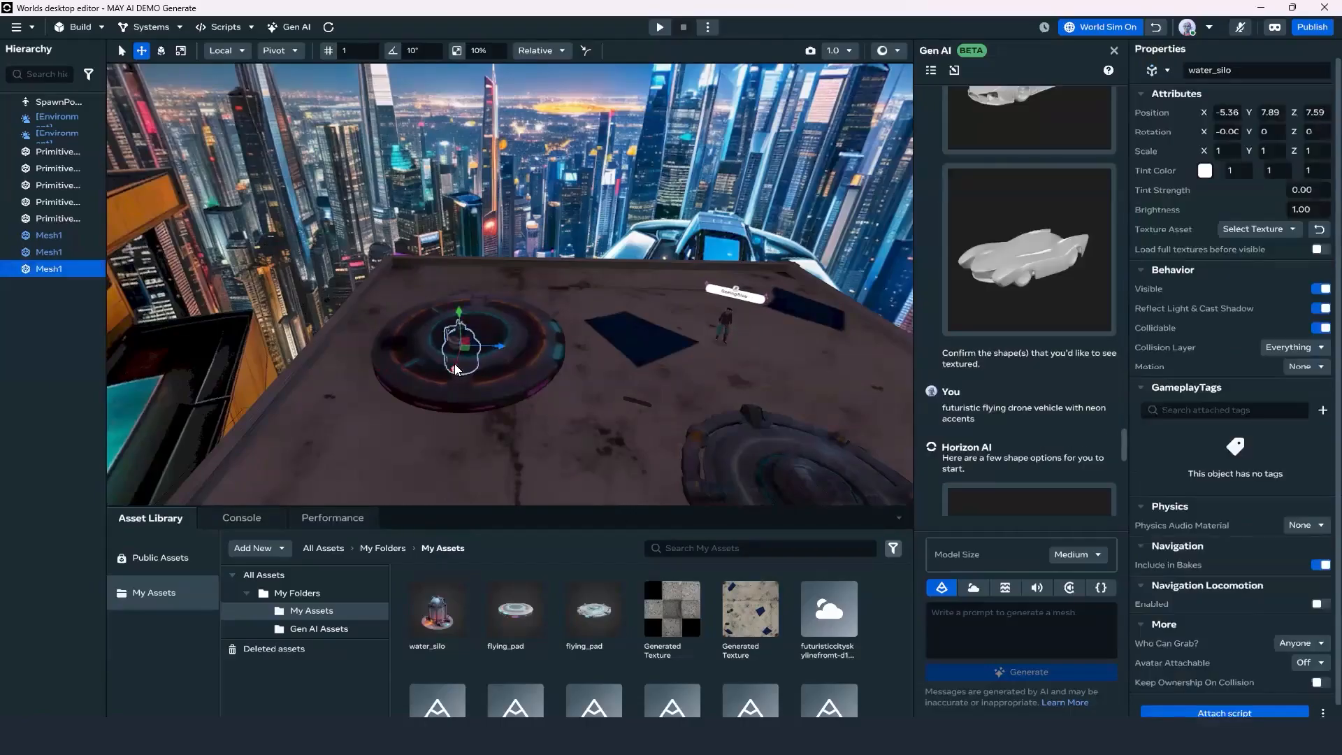
Scale the water silo up uniformly to 6.06 and raise it to a Y position of 13.83.
left_click(471, 342)
left_click_drag(452, 369, 817, 407)
key("r")
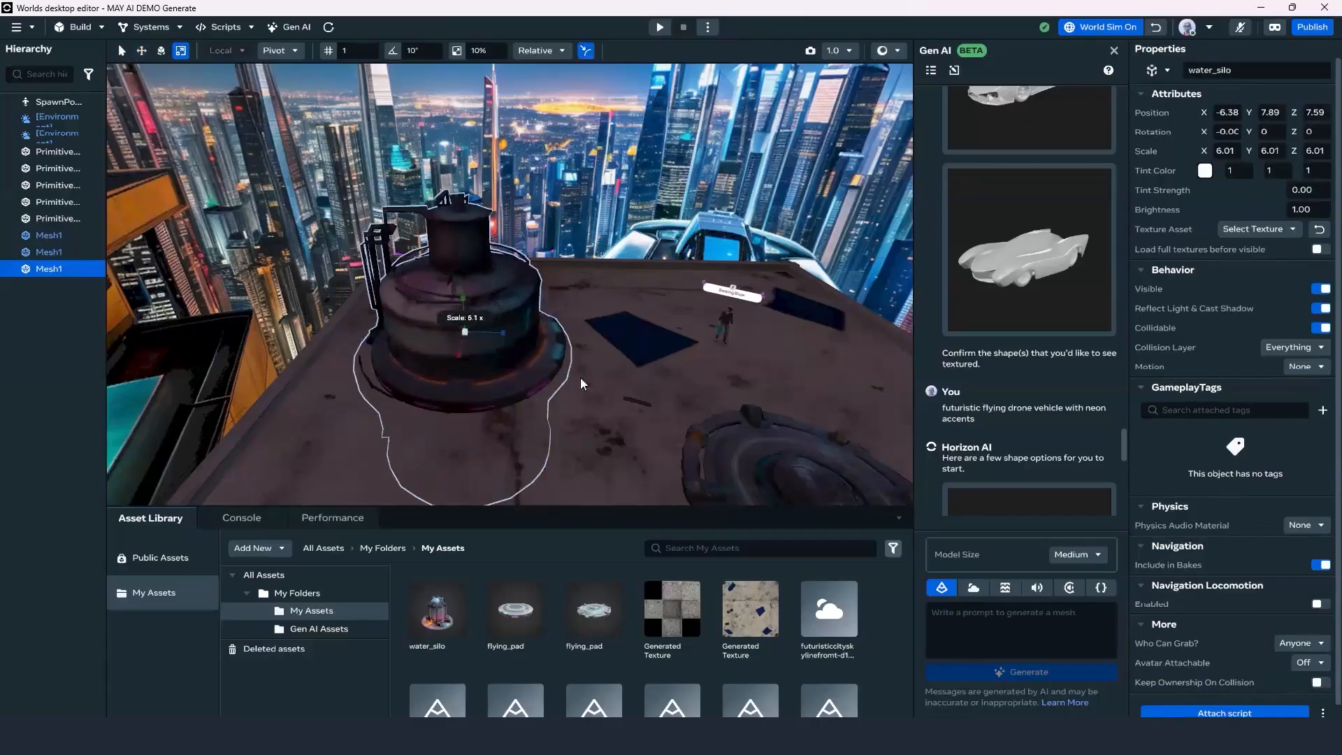
key("w")
left_click_drag(464, 295, 438, 157)
right_click_drag(619, 312, 428, 173)
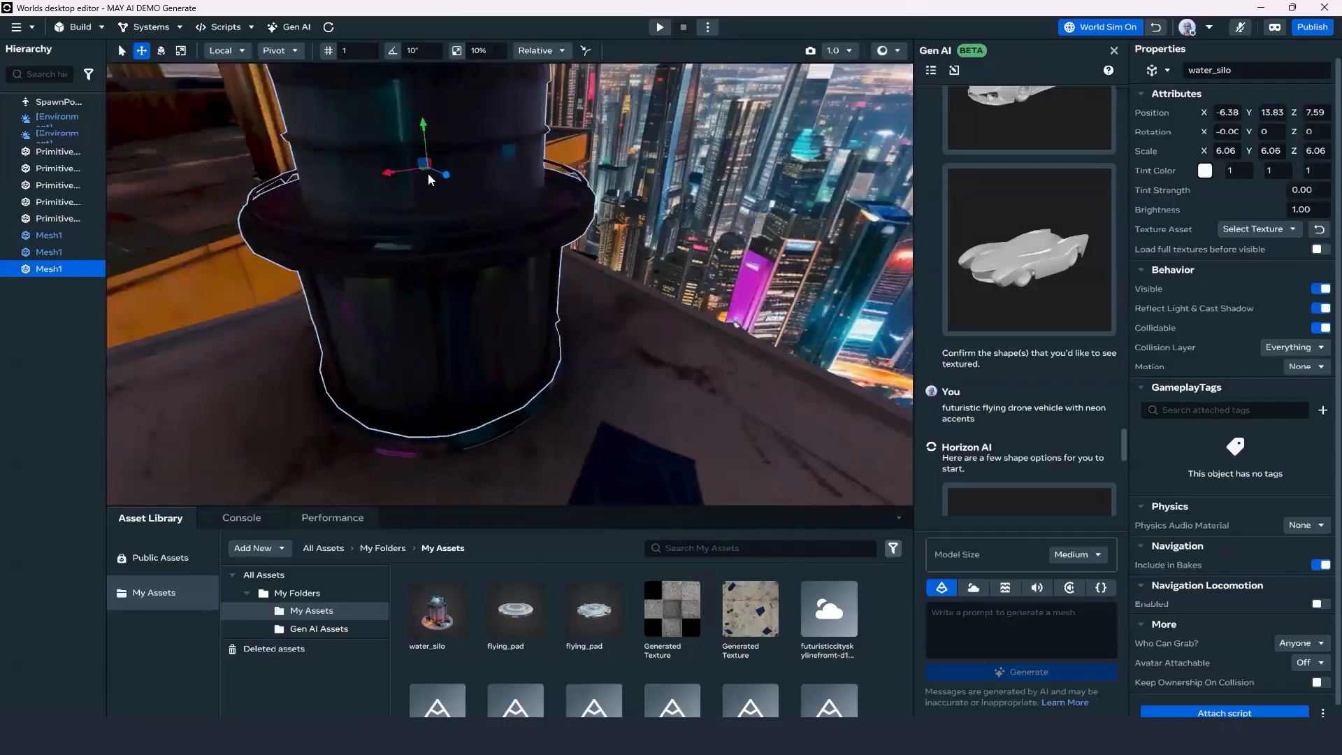
Slide the enlarged water silo along its X axis off the landing pad to a clear rooftop corner.
left_click_drag(390, 173, 386, 173)
key("r")
right_click_drag(494, 274, 619, 244)
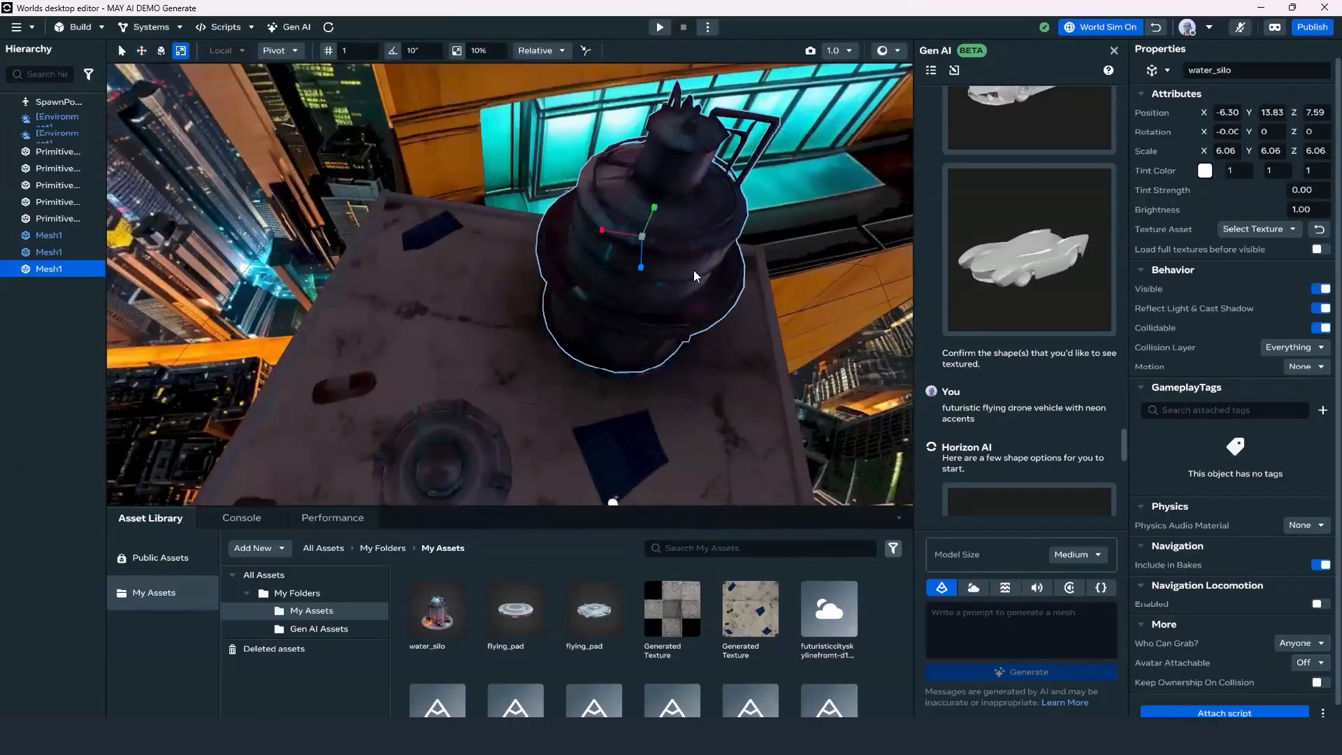
key("w")
left_click_drag(601, 228, 365, 186)
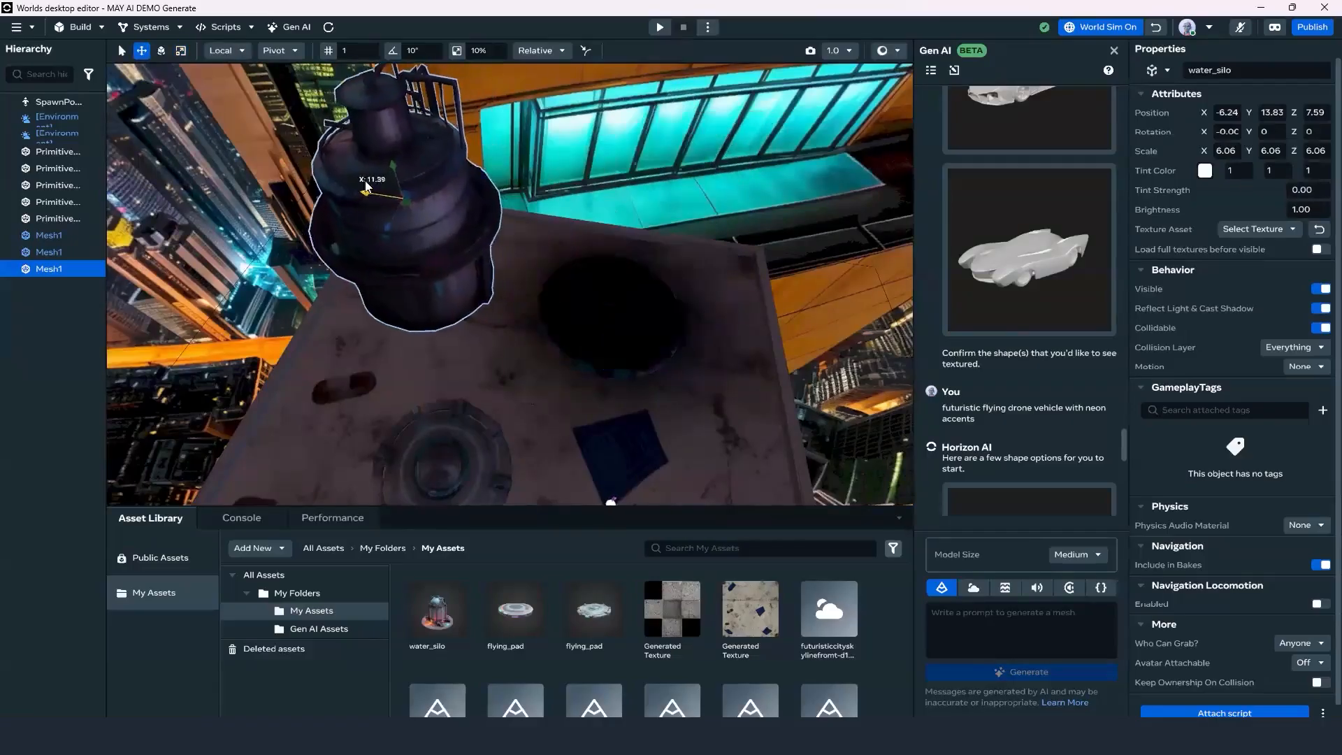
Move the uncovered landing pad beneath the water silo and enlarge it as the silo's base.
left_click(608, 315)
left_click_drag(576, 290, 473, 289)
key("r")
left_click_drag(516, 337, 592, 352, "alt")
right_click_drag(574, 422, 524, 344)
Move the other landing pad across the rooftop, away from the water silo.
left_click(483, 330)
right_click_drag(576, 380, 664, 408)
key("w")
left_click_drag(390, 234, 606, 308)
right_click_drag(457, 319, 470, 352)
middle_click_drag(470, 351, 504, 289)
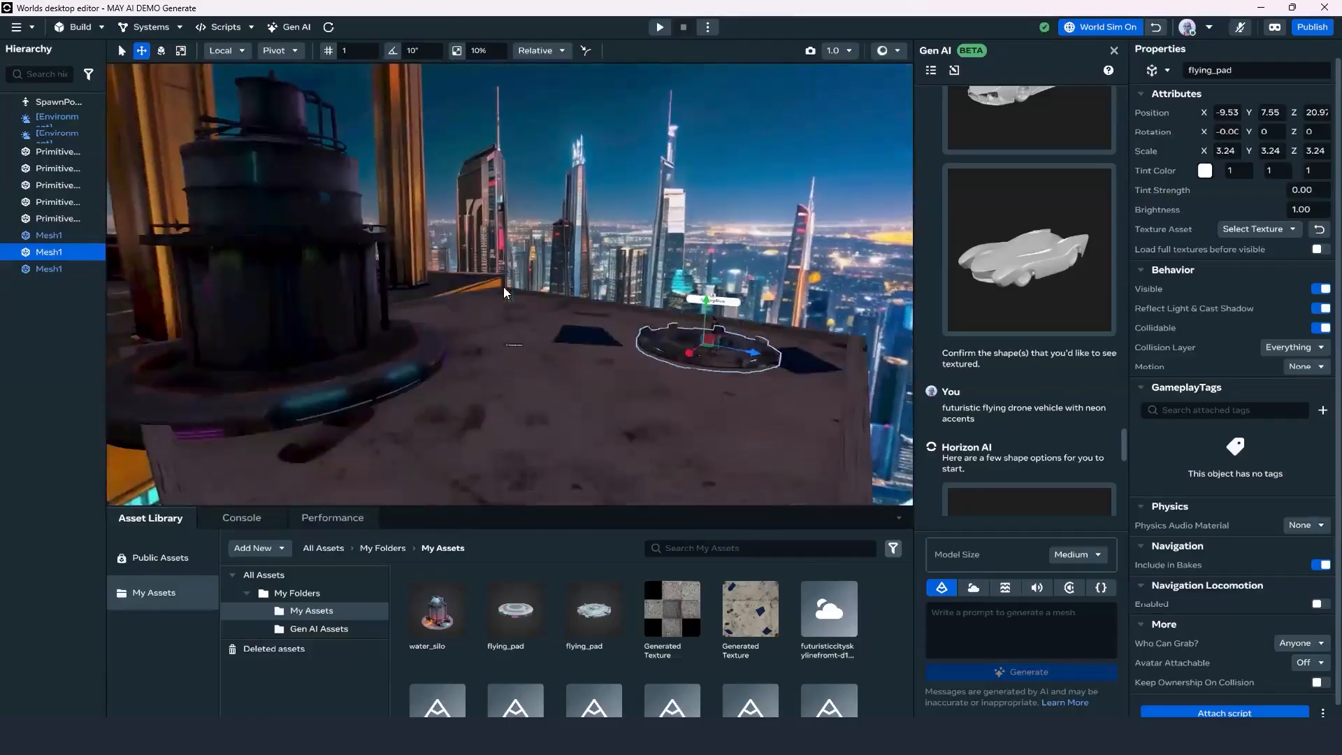
Preview the world from the open rooftop floor, run the avatar around the silo and landing pad, and exit the preview.
scroll(723, 161, "up", 3)
left_click(698, 306)
right_click_drag(698, 306, 629, 339)
right_click(672, 336)
left_click(667, 346)
right_click(669, 347)
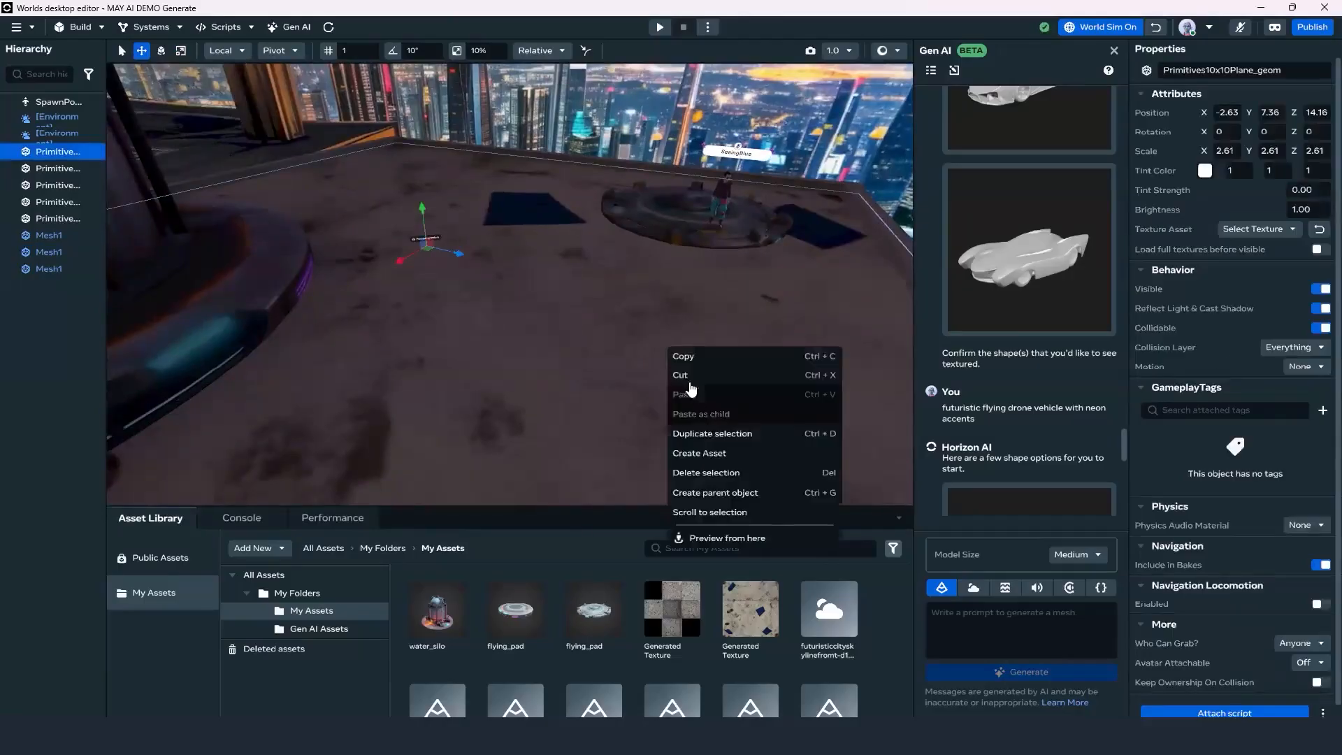
left_click(702, 539)
key("w")
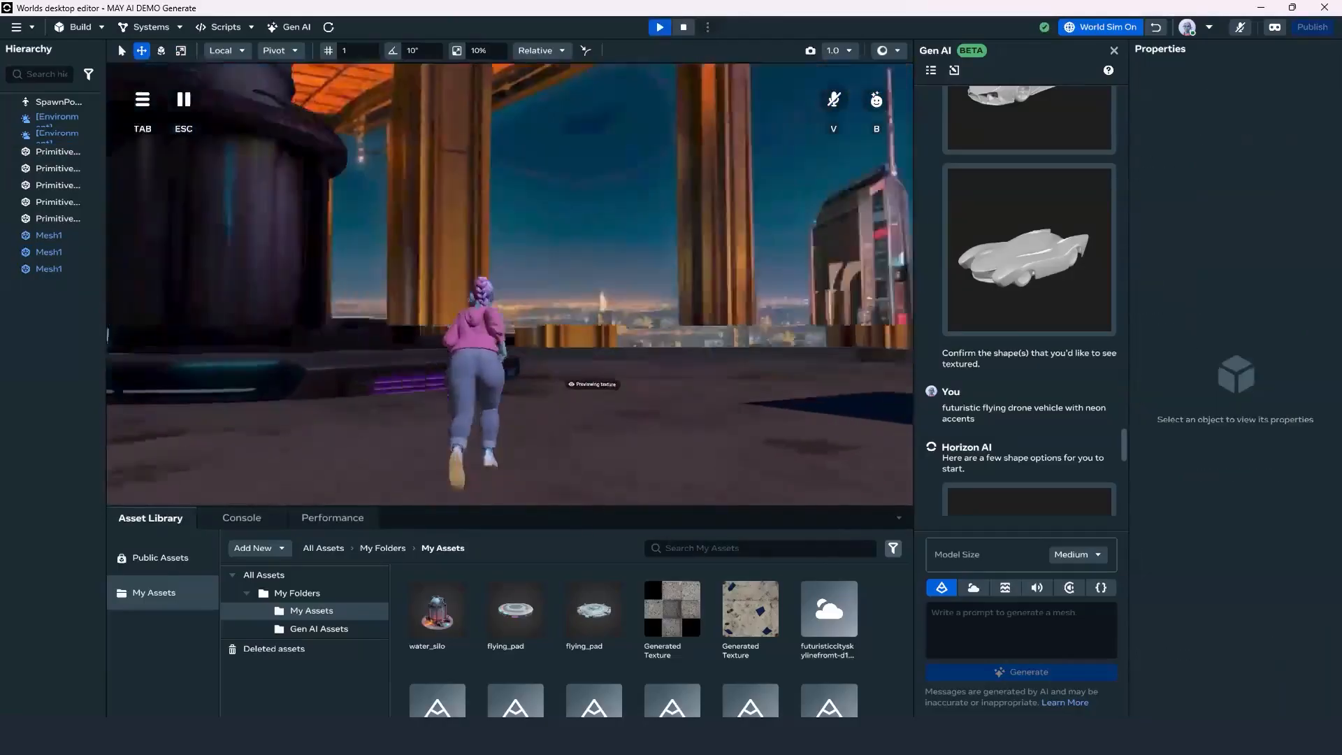
key("w")
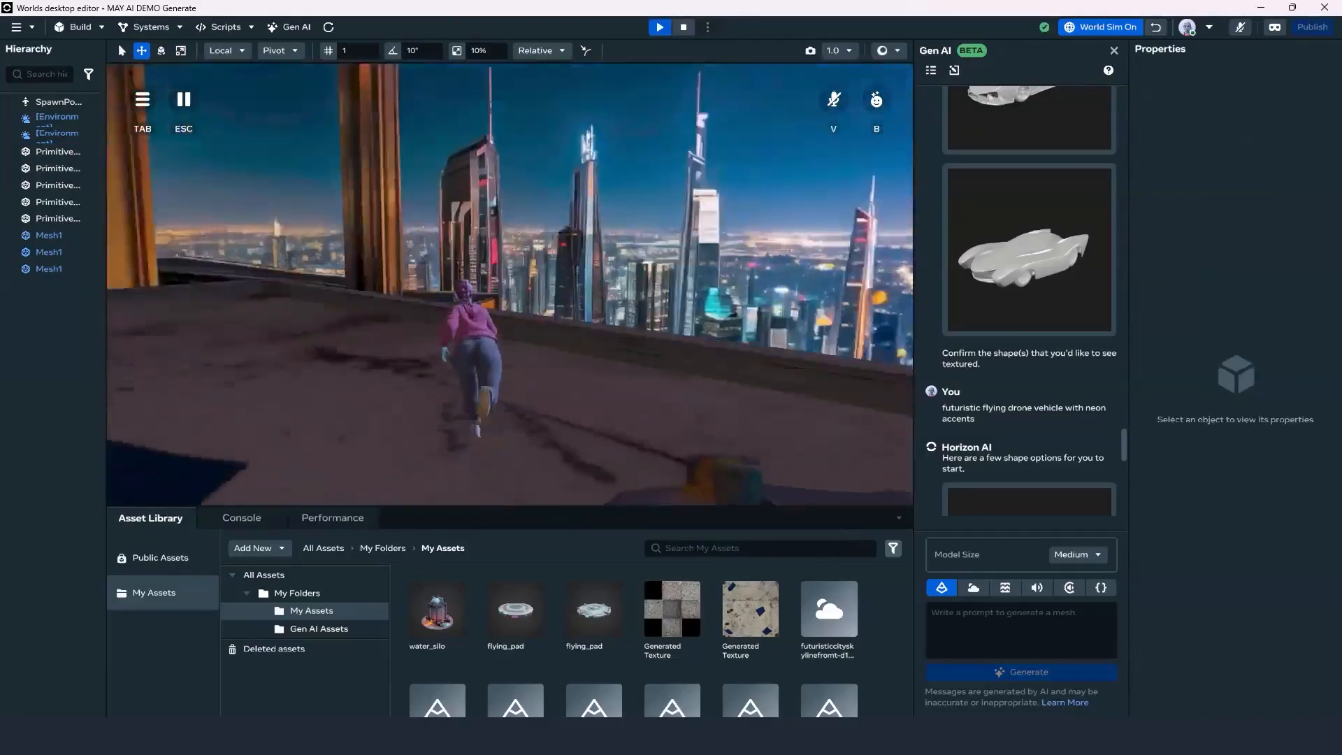
key("w")
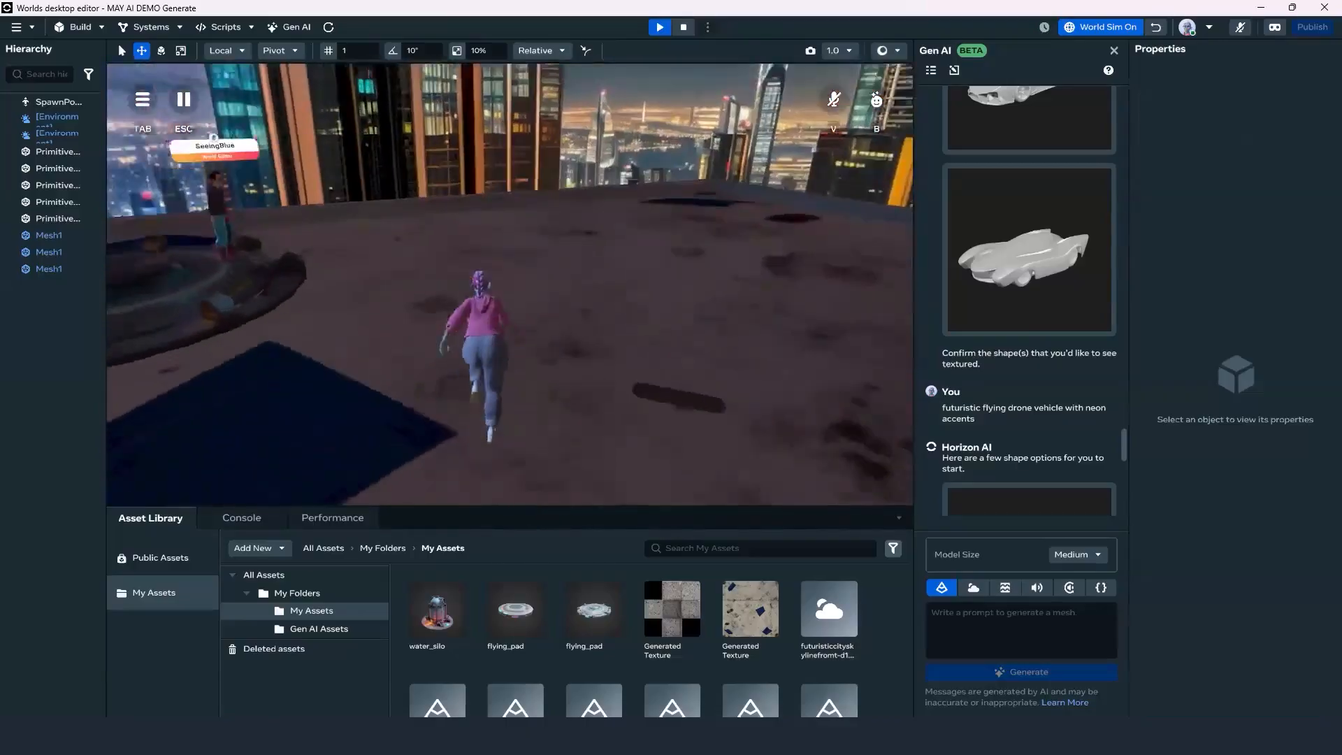
key("w")
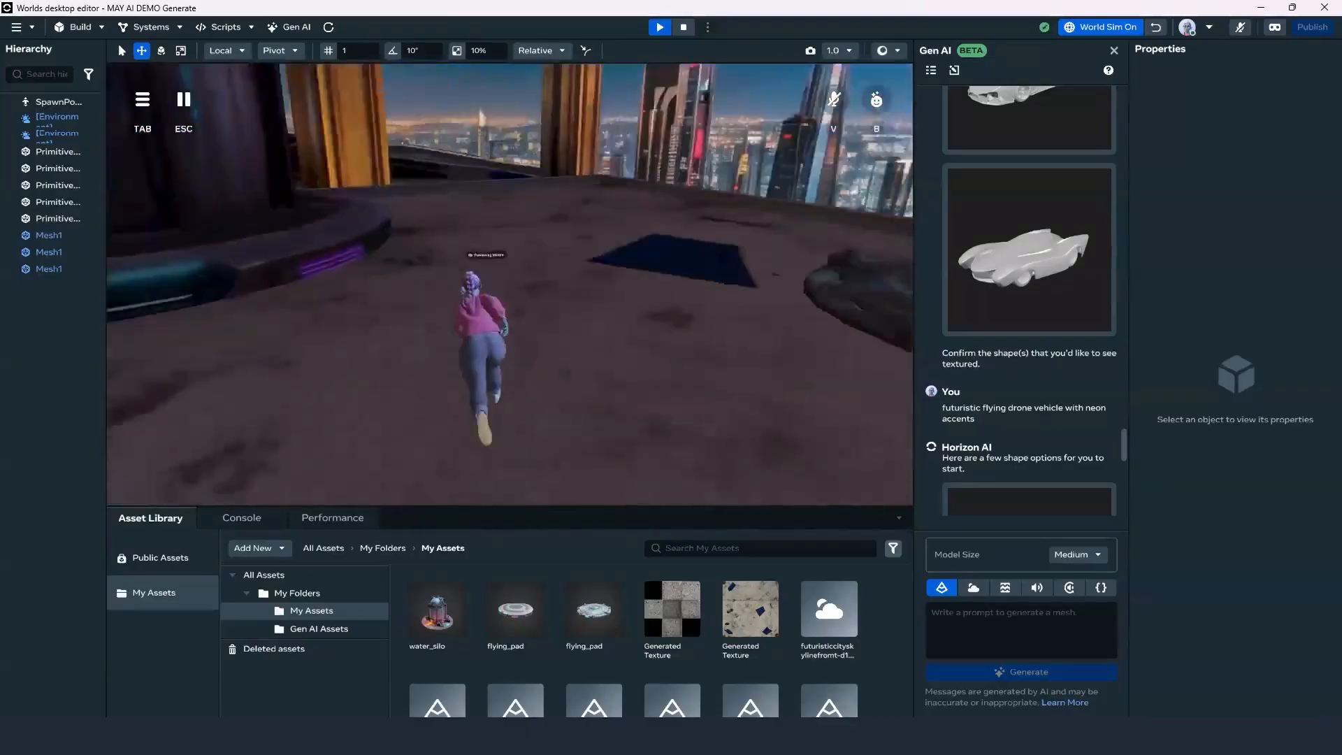
key("Escape")
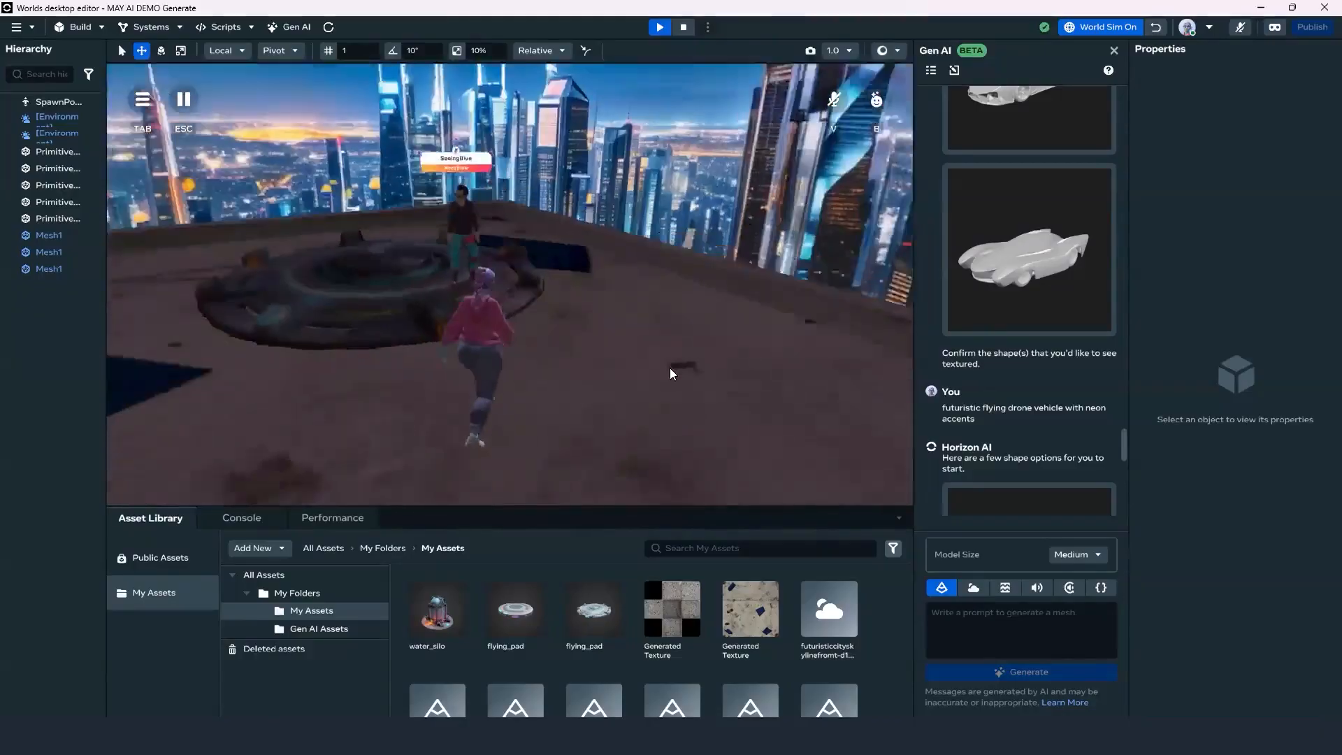
Generate a textured model from the winged, jet-like flying drone shape.
scroll(1012, 370, "down", 10)
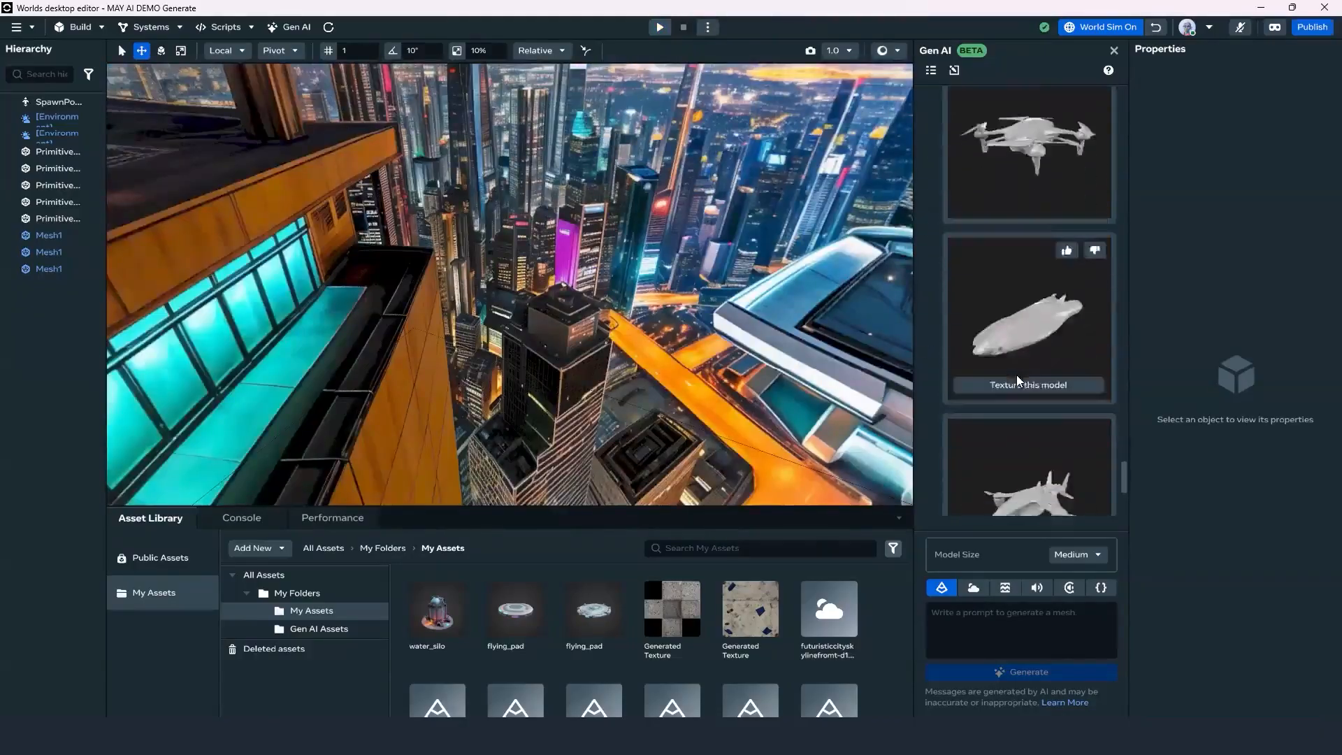
mouse_move(1068, 228)
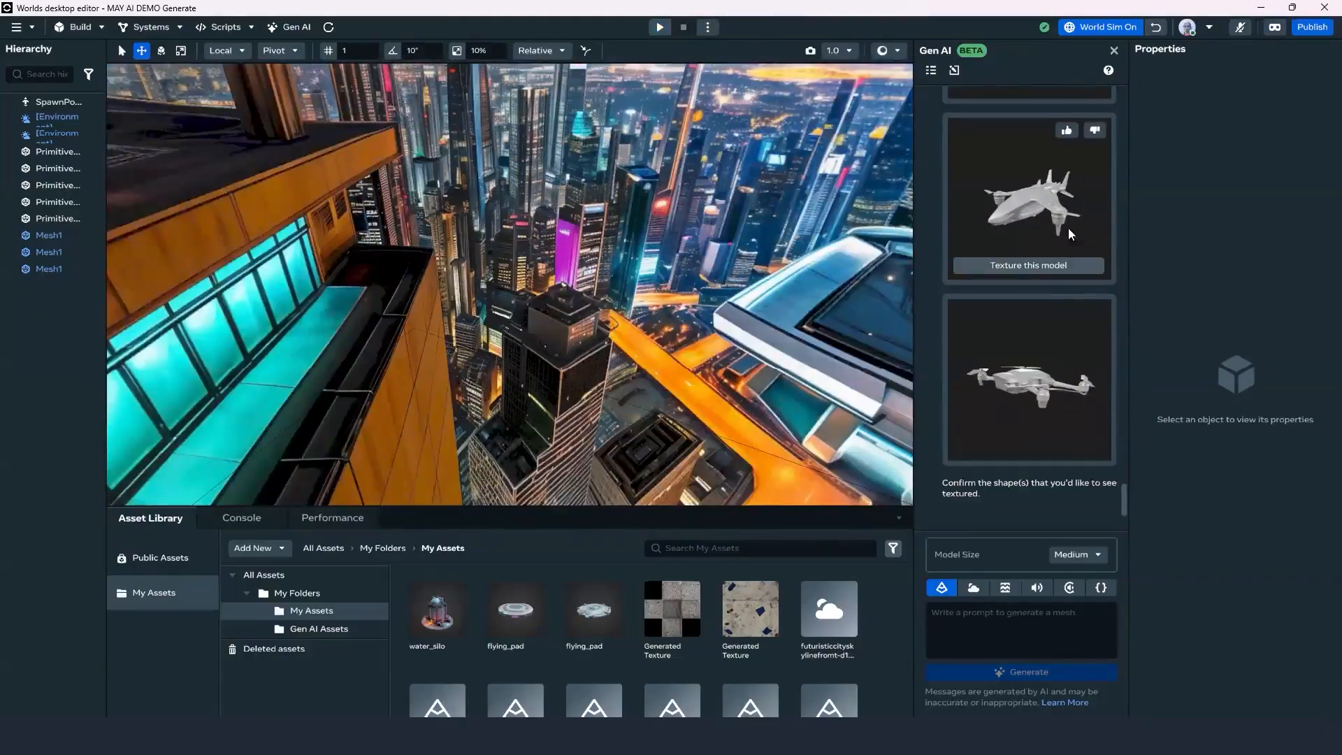
left_click(1027, 266)
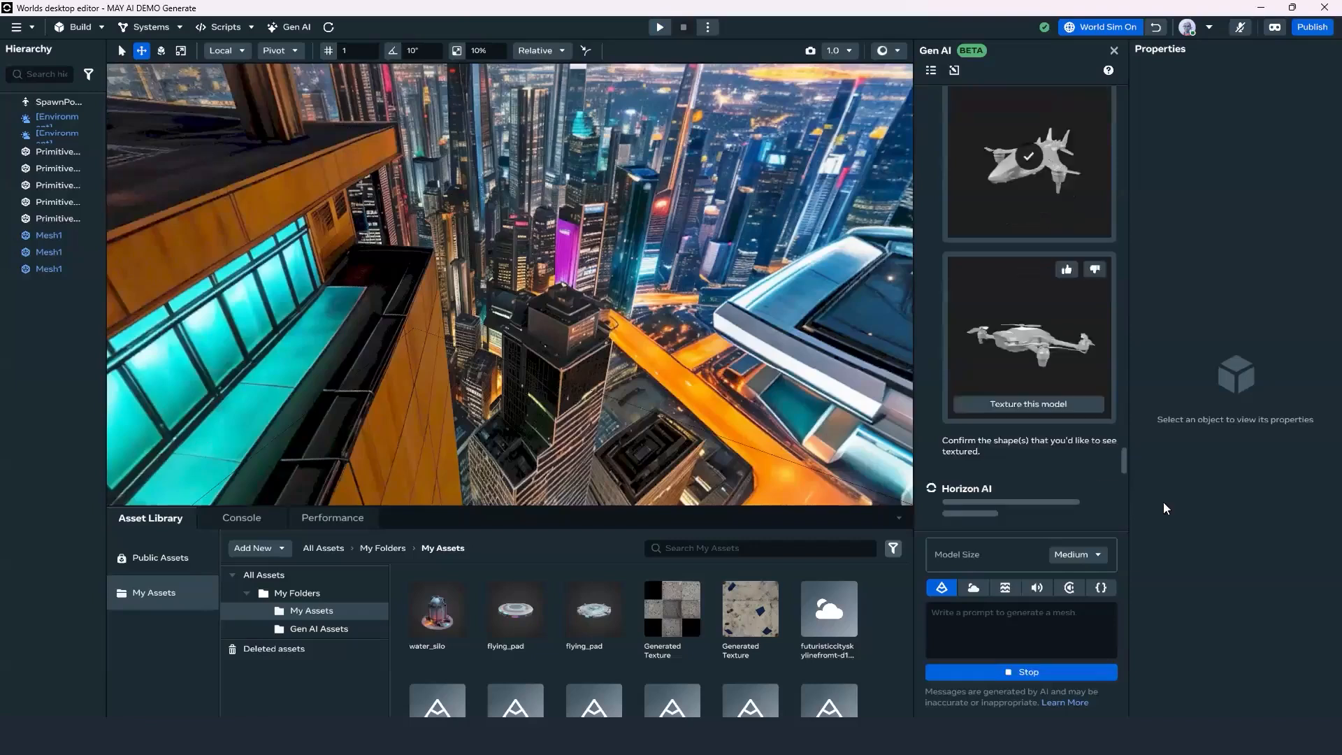
Generate mesh shapes from the prompt "futuristic light post".
type("futuristic light post")
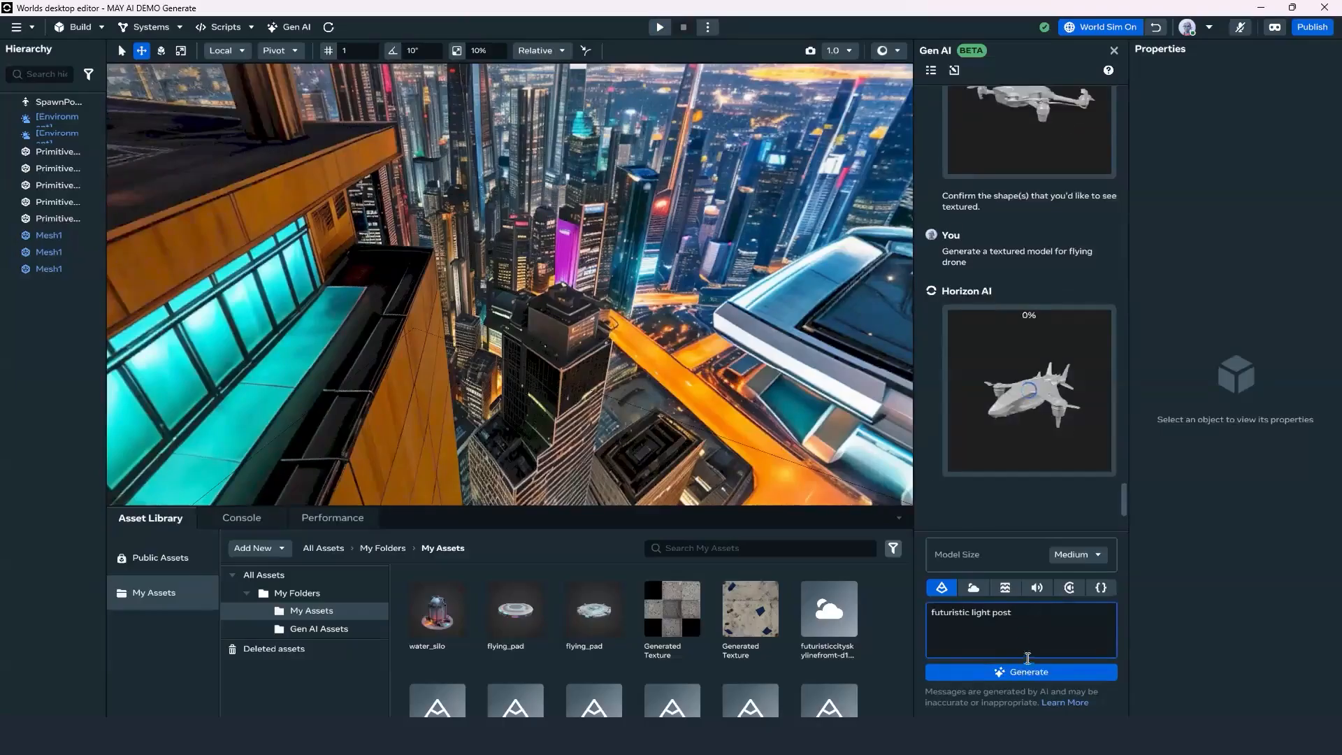
left_click(1027, 672)
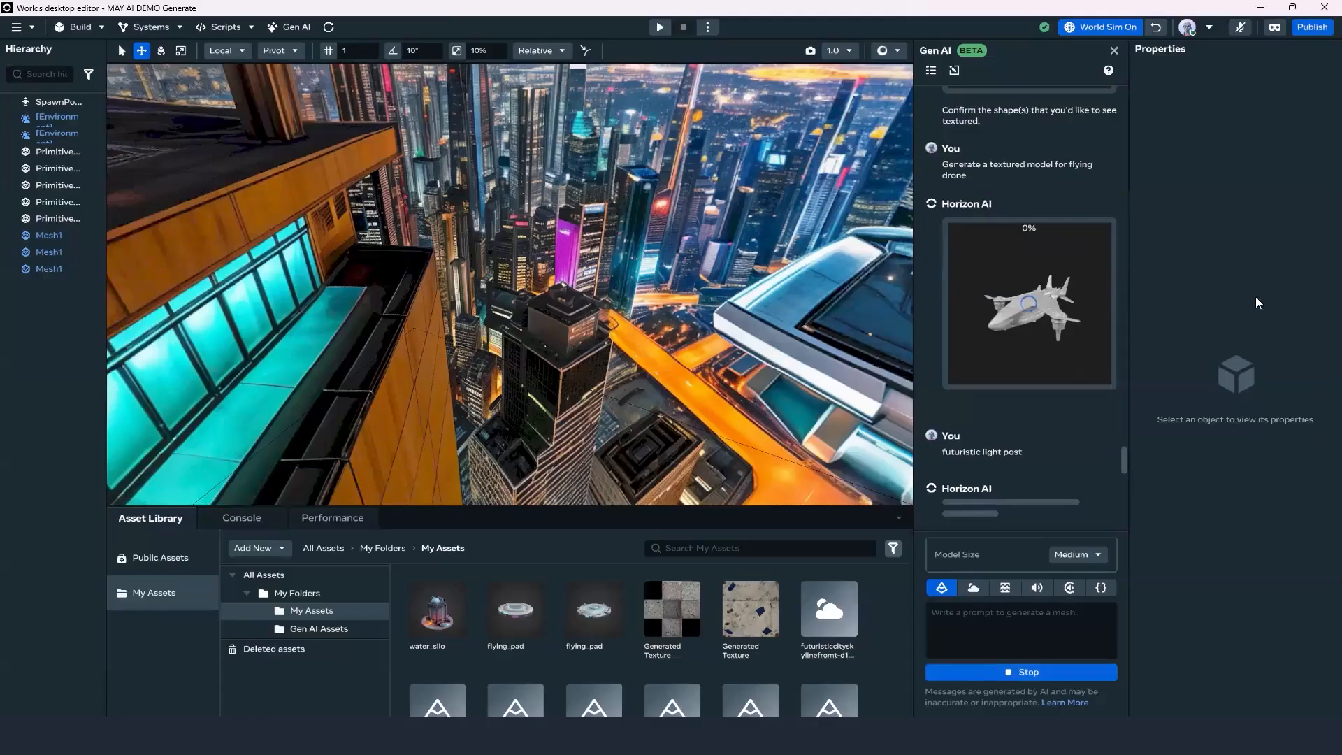
right_click_drag(462, 269, 489, 336)
Compare the generated light post shapes and texture the twisted post with the ball top and the one with flared feet.
mouse_move(1047, 364)
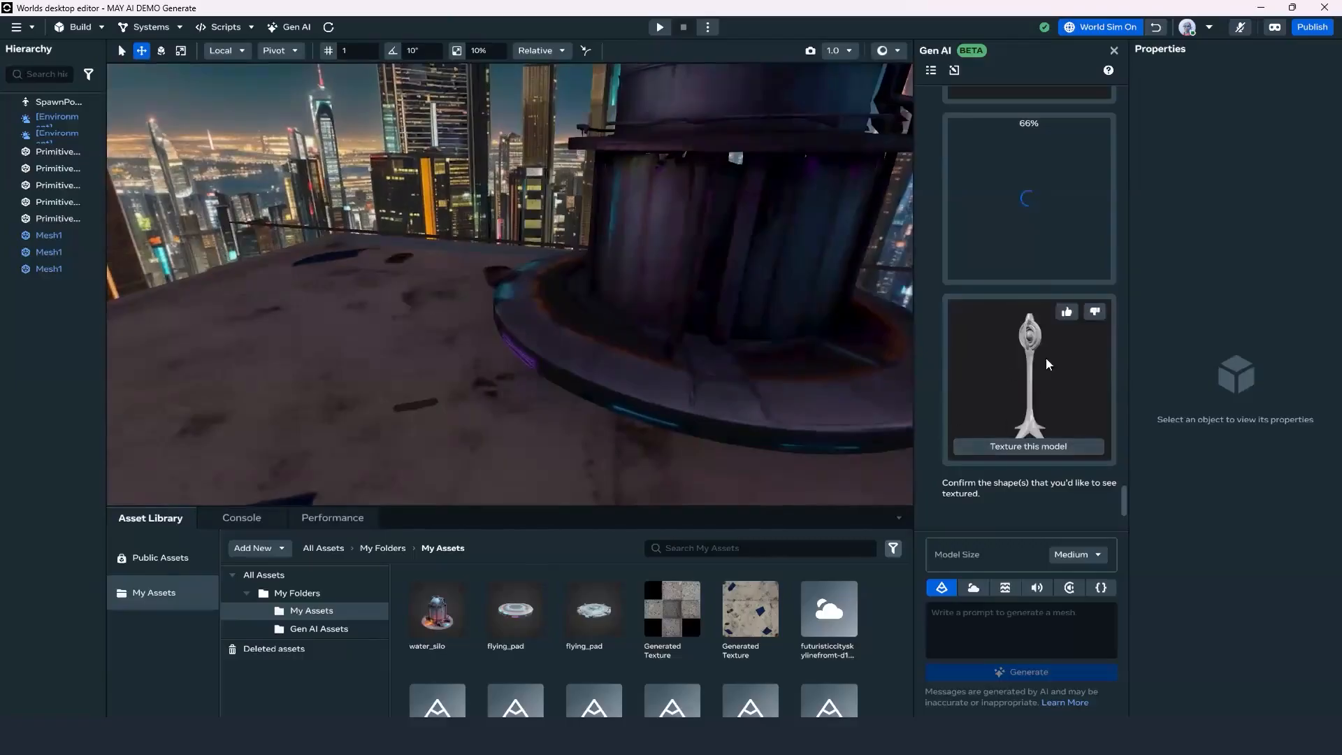
scroll(1030, 371, "up", 9)
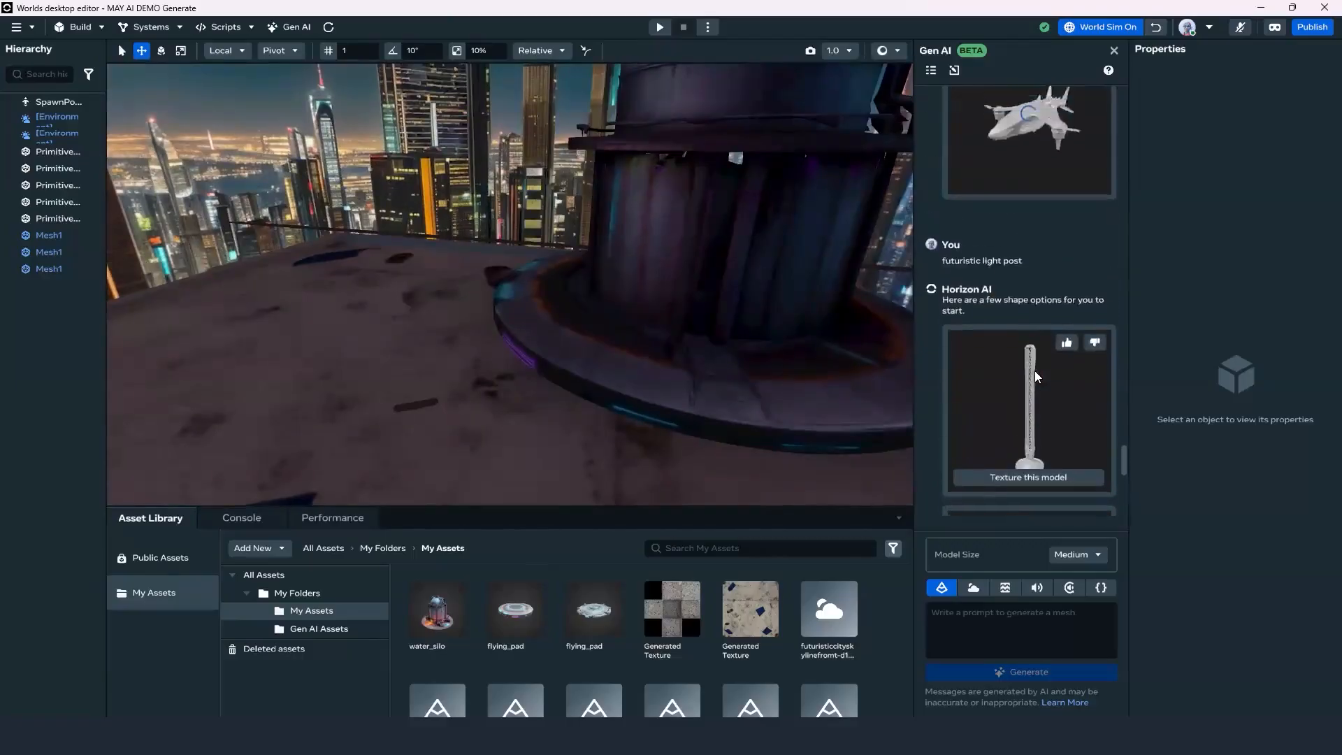
scroll(1034, 371, "down", 4)
scroll(1039, 313, "up", 8)
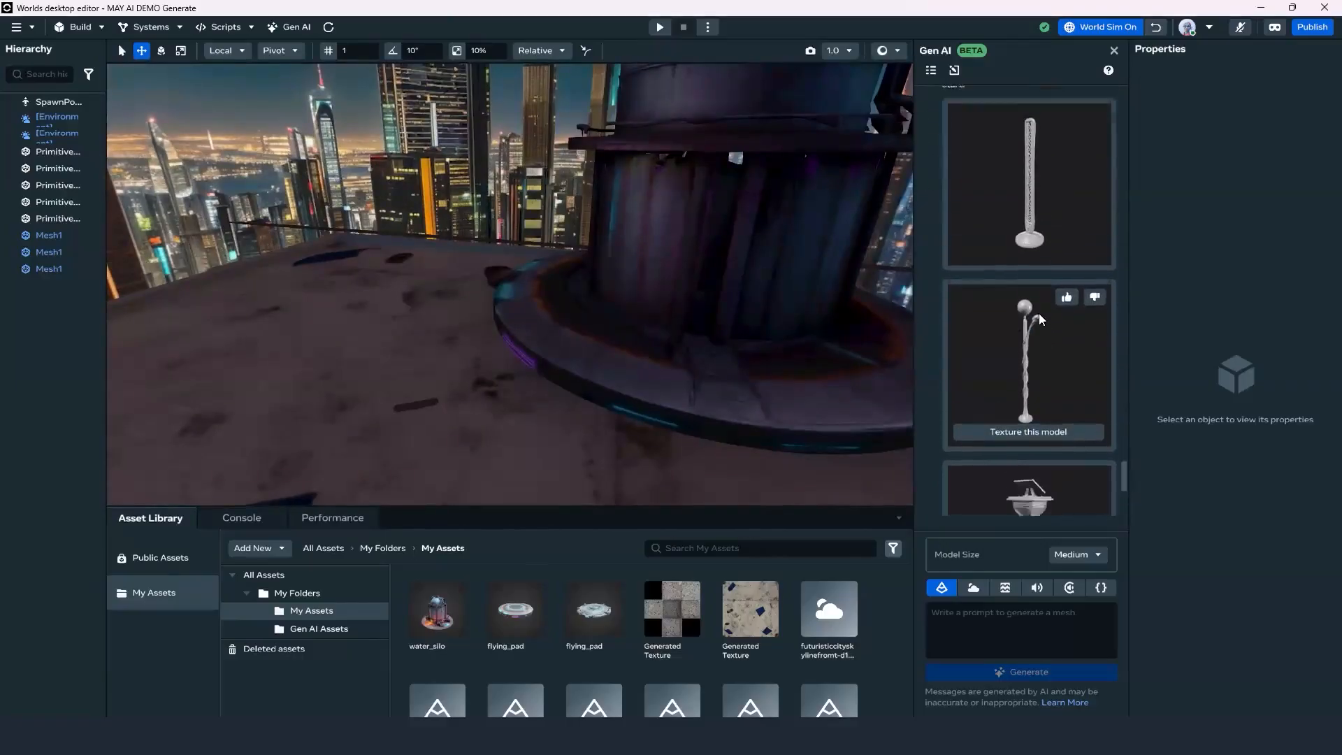
scroll(1045, 367, "down", 4)
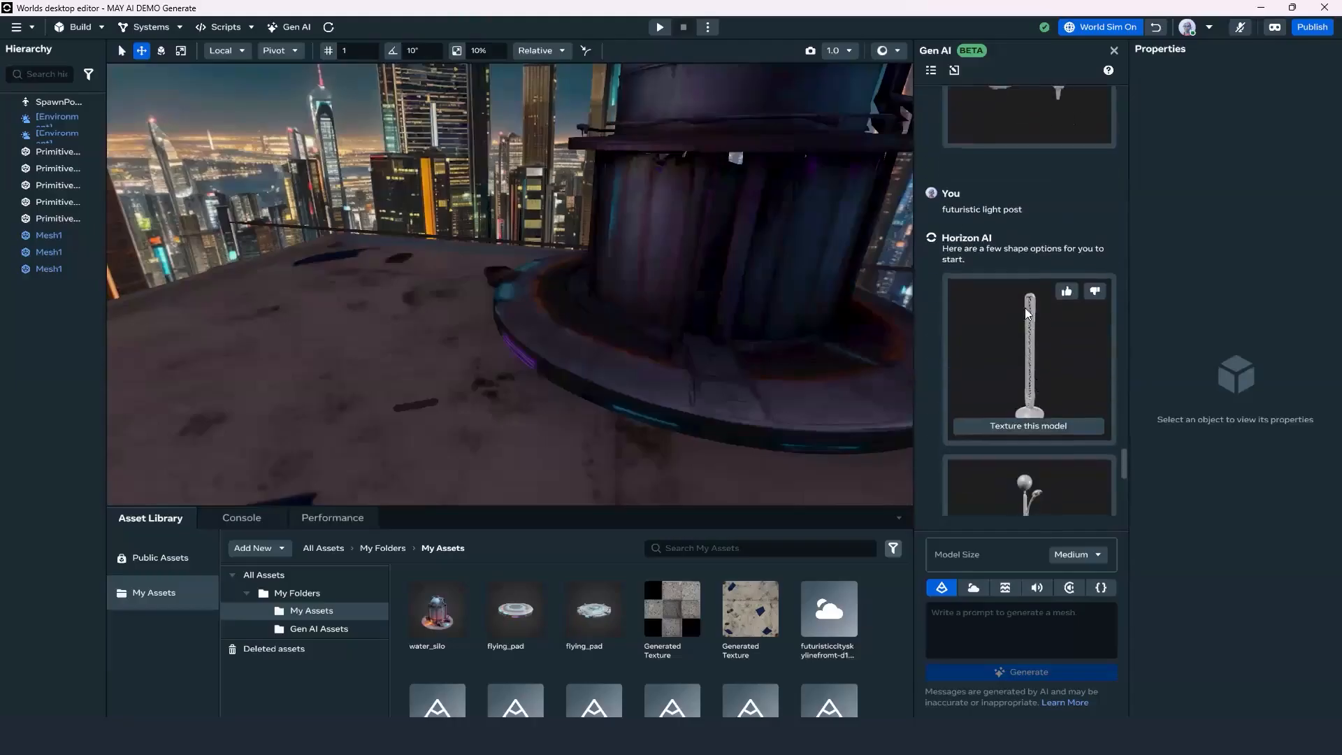
scroll(1030, 331, "up", 4)
scroll(1030, 331, "down", 6)
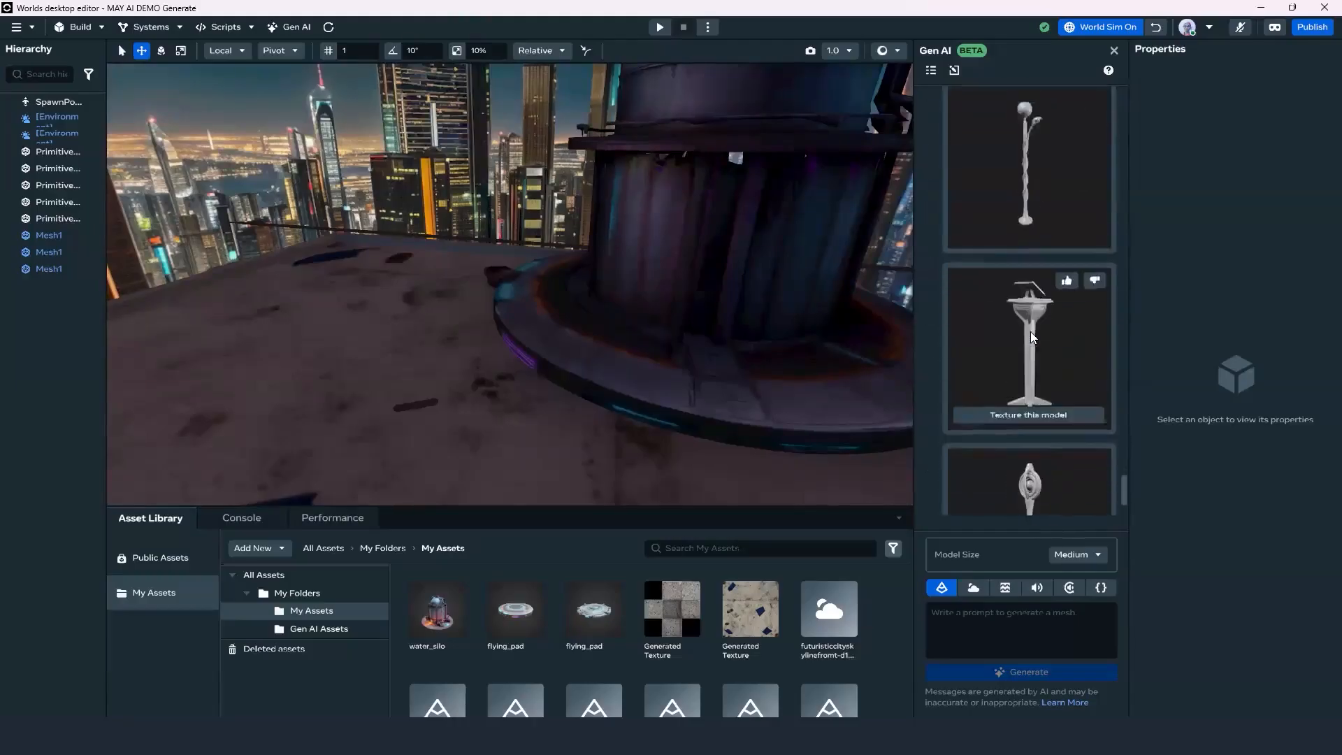
scroll(1031, 336, "down", 1)
scroll(1029, 267, "down", 2)
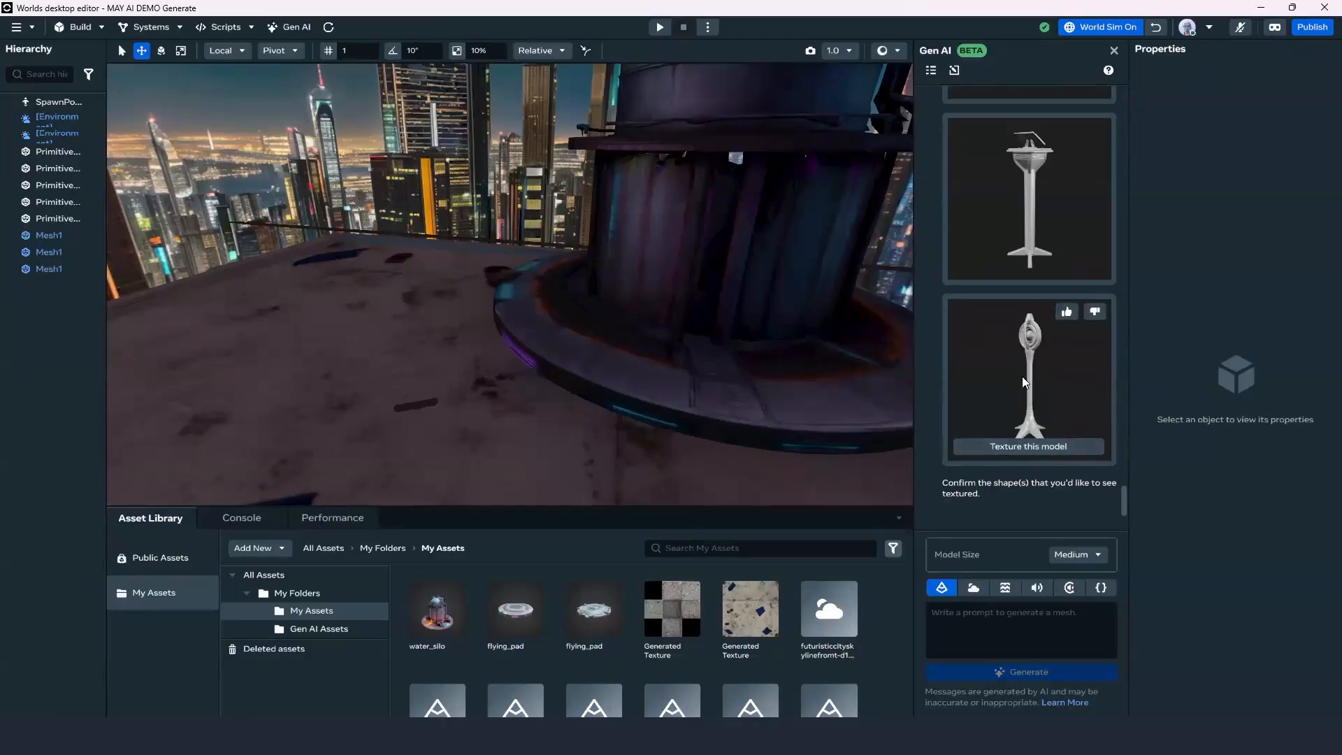
scroll(1023, 404, "up", 2)
scroll(1036, 377, "down", 2)
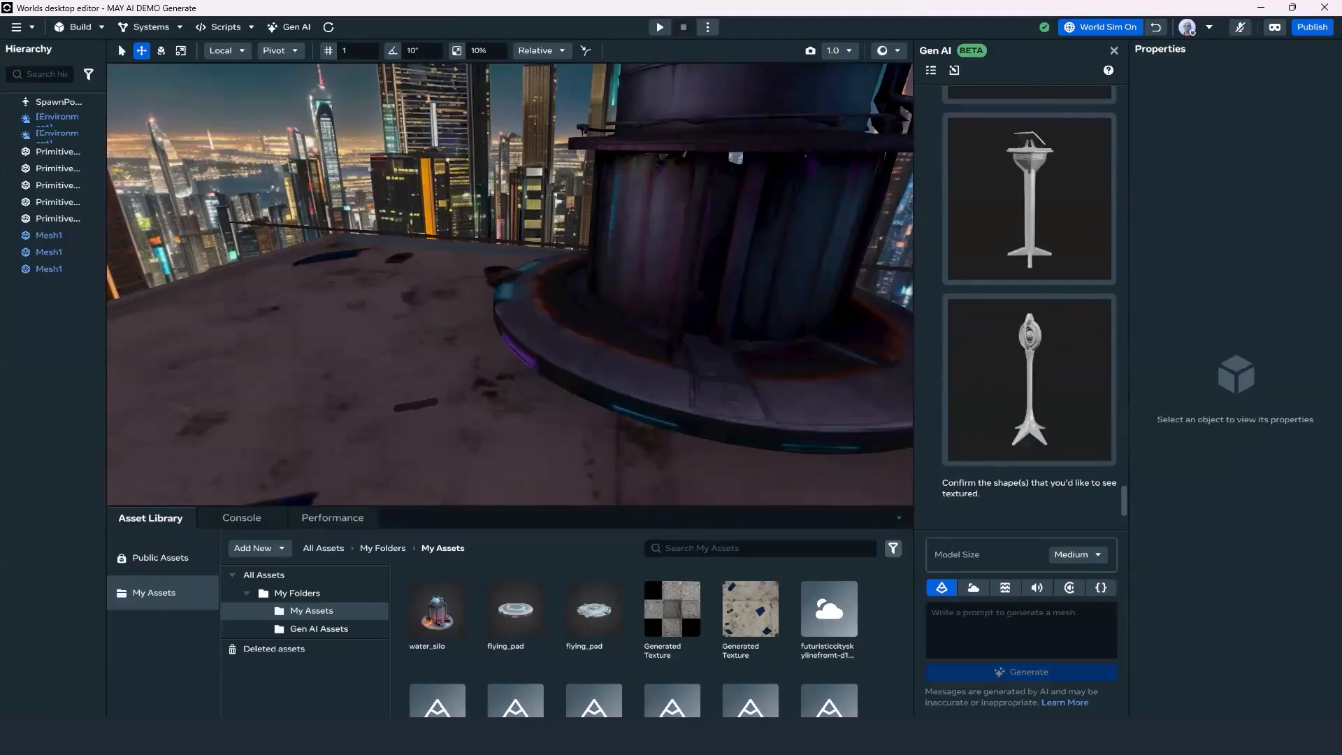
scroll(1082, 201, "up", 2)
scroll(1025, 367, "up", 8)
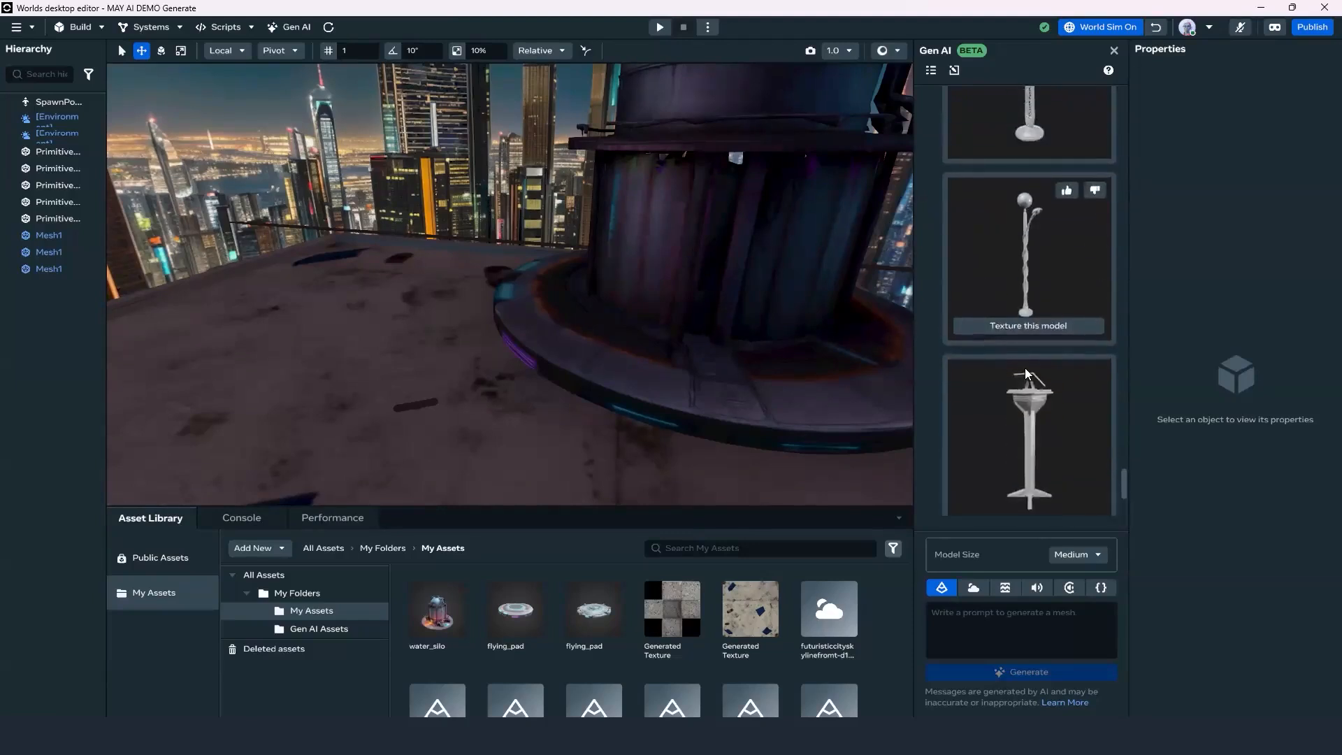
scroll(1023, 368, "down", 3)
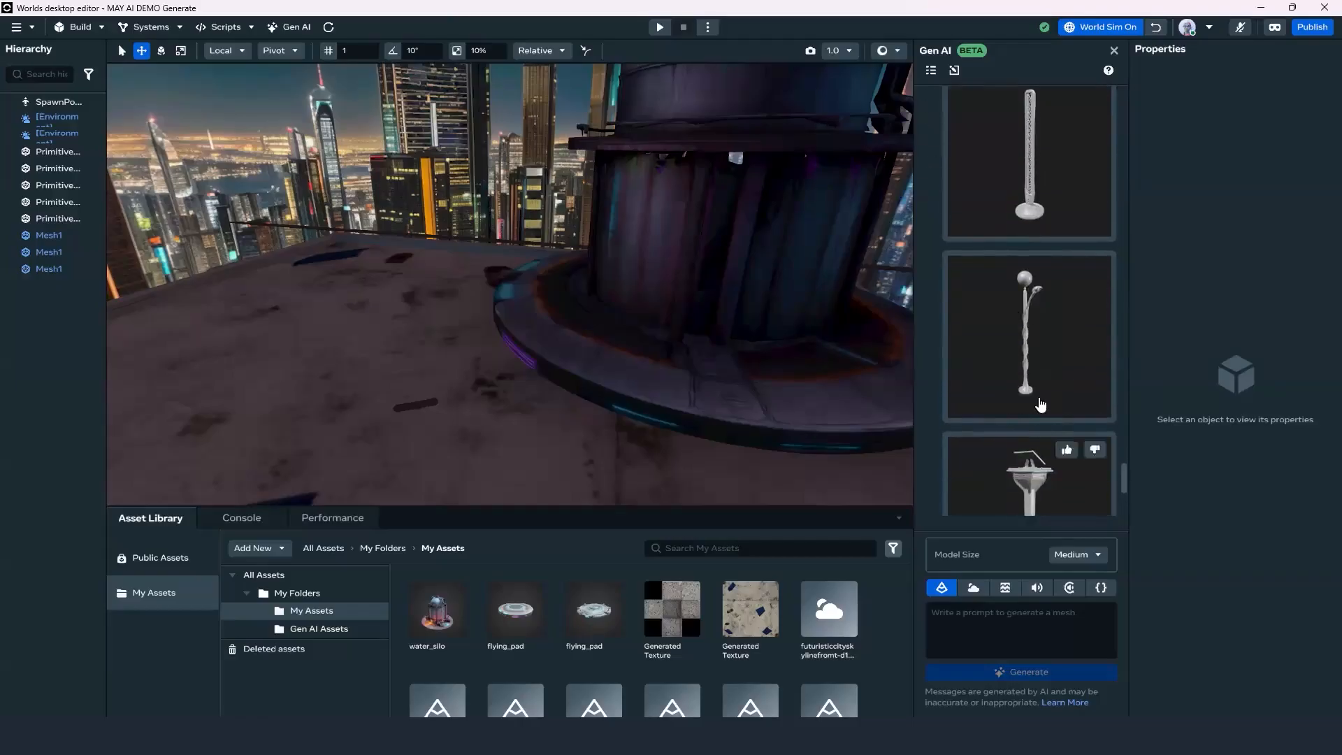
left_click(1028, 404)
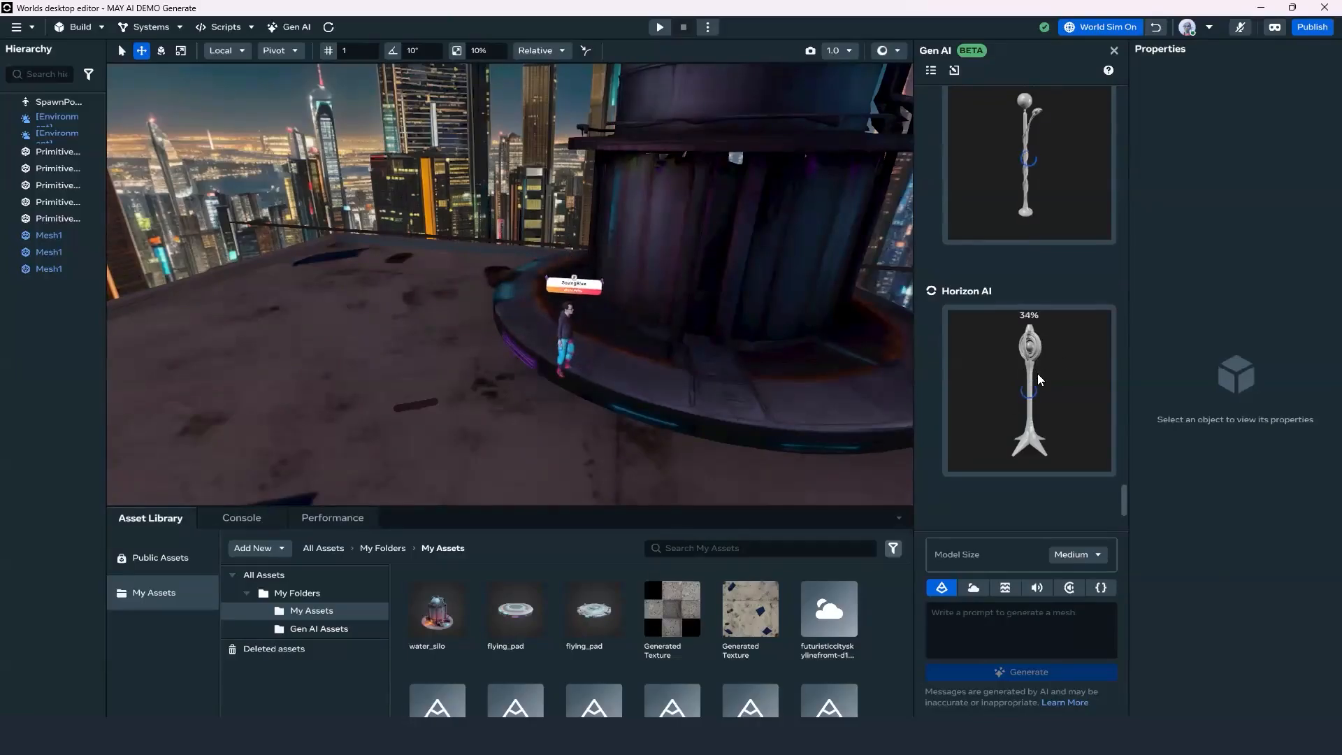
scroll(1038, 373, "up", 1)
scroll(1026, 337, "down", 1)
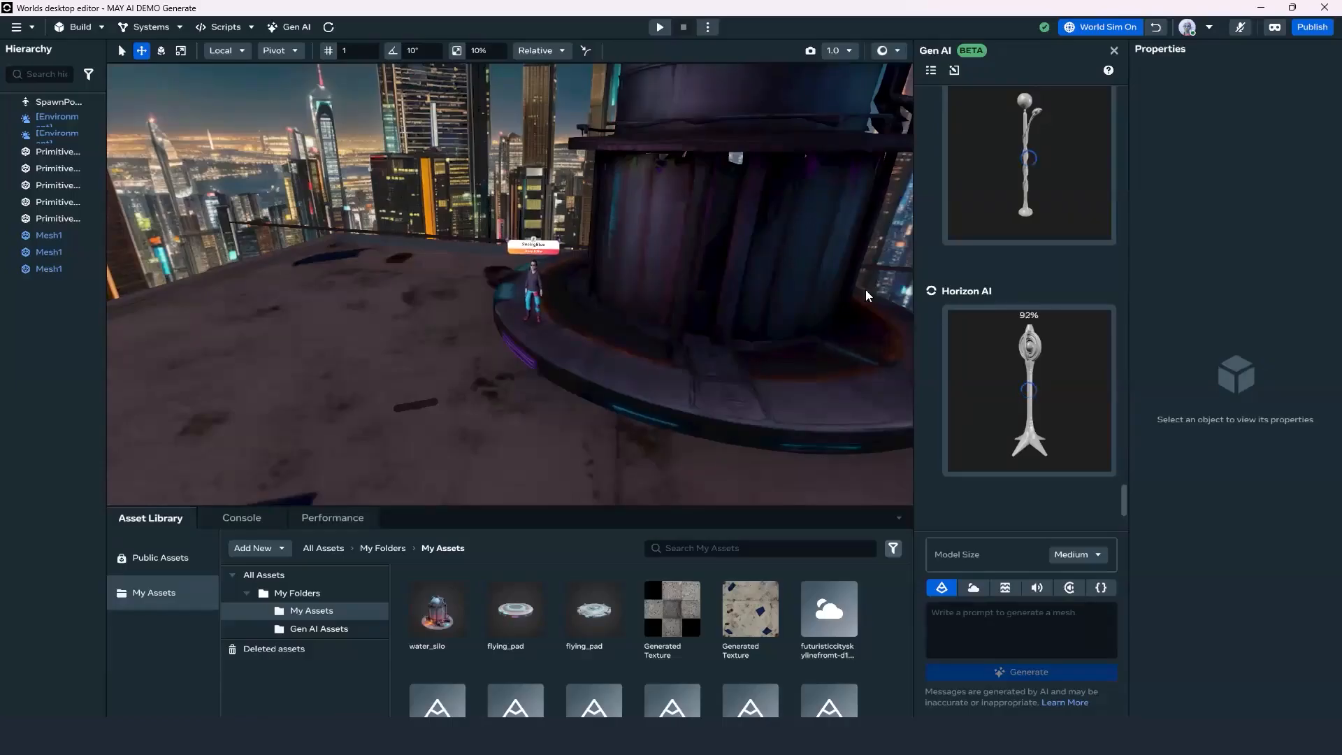
scroll(518, 360, "down", 4)
right_click_drag(520, 358, 605, 349)
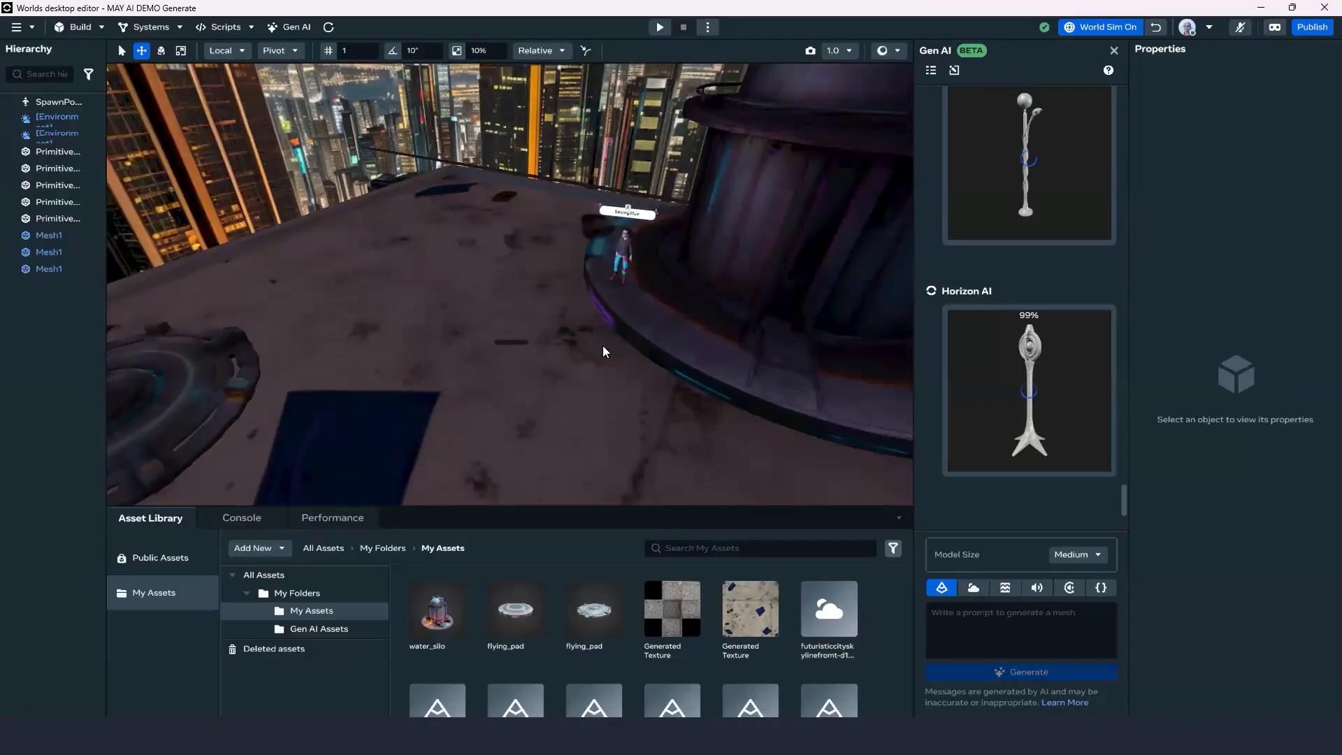
mouse_move(562, 312)
right_mouse_down()
mouse_move(555, 352)
mouse_move(550, 323)
mouse_move(600, 323)
mouse_move(559, 305)
mouse_move(561, 319)
mouse_move(576, 308)
mouse_move(573, 325)
mouse_move(523, 315)
mouse_move(536, 302)
mouse_move(551, 312)
right_mouse_up()
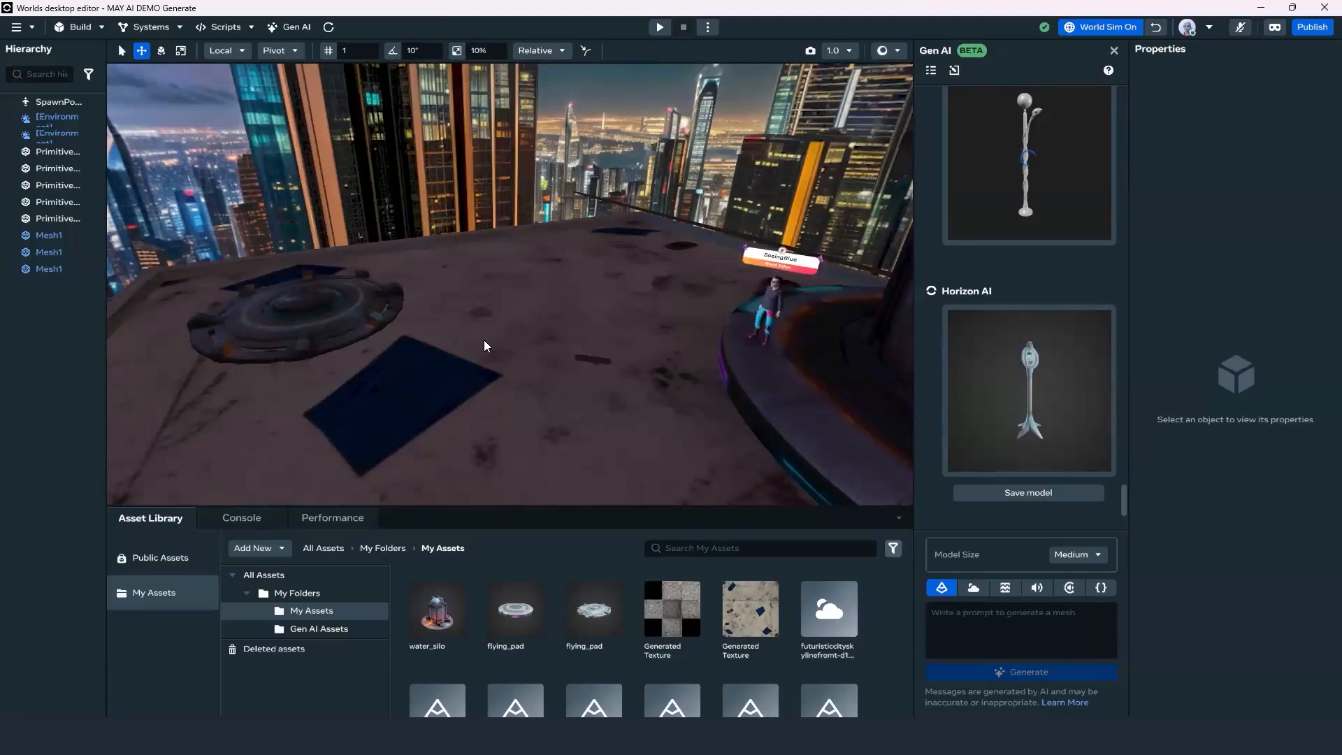
Save the textured light post with the flared feet to the asset library.
right_click_drag(471, 334, 536, 343)
middle_click_drag(536, 343, 627, 323)
mouse_move(627, 321)
right_mouse_down()
mouse_move(659, 338)
mouse_move(654, 306)
mouse_move(636, 337)
mouse_move(689, 338)
mouse_move(678, 323)
mouse_move(698, 321)
mouse_move(719, 338)
mouse_move(626, 342)
mouse_move(593, 323)
mouse_move(641, 322)
mouse_move(629, 318)
mouse_move(662, 341)
mouse_move(606, 334)
mouse_move(697, 323)
mouse_move(684, 318)
mouse_move(704, 292)
mouse_move(718, 325)
mouse_move(677, 294)
mouse_move(674, 324)
mouse_move(722, 303)
mouse_move(637, 306)
right_mouse_up()
scroll(684, 318, "down", 3)
scroll(683, 317, "up", 5)
mouse_move(1033, 393)
left_click(1016, 500)
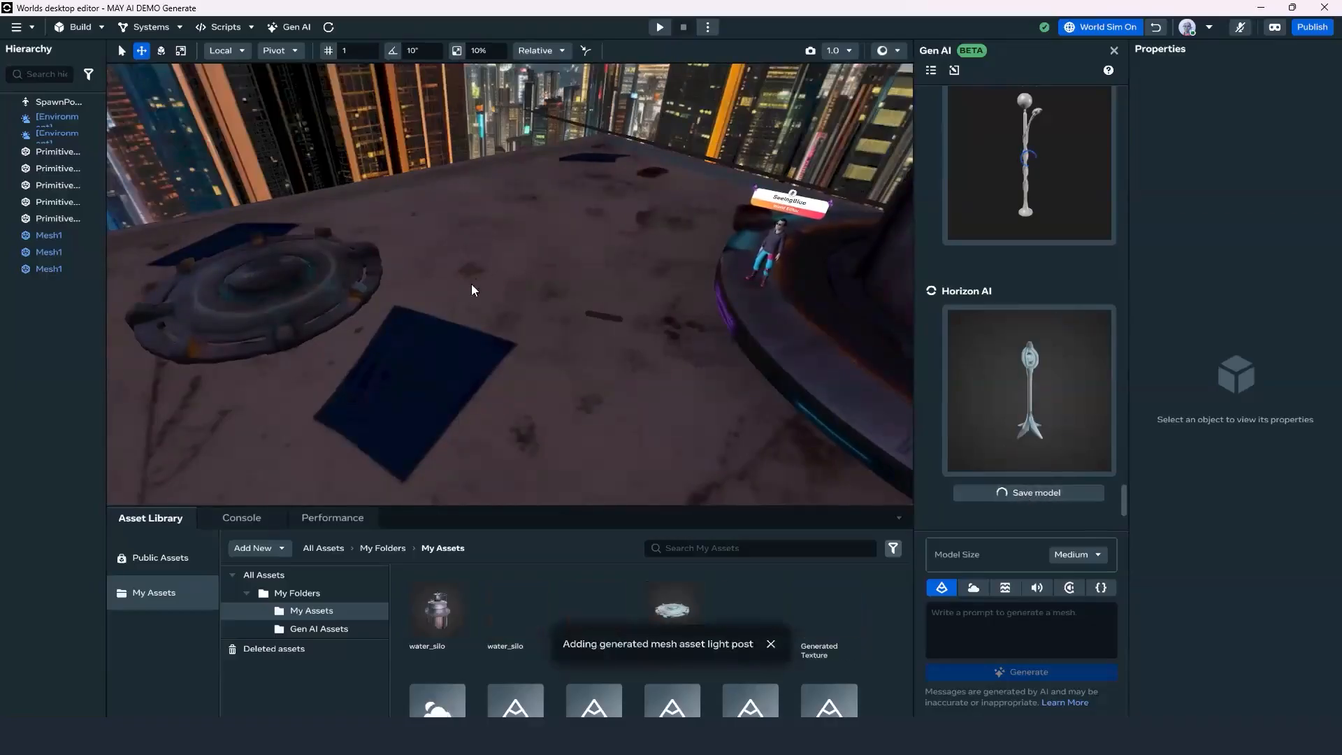
Place the other water_silo asset near the rooftop's edge and scale it uniformly to 3.87.
scroll(529, 365, "down", 4)
right_click_drag(530, 364, 566, 409)
right_click_drag(495, 368, 593, 369)
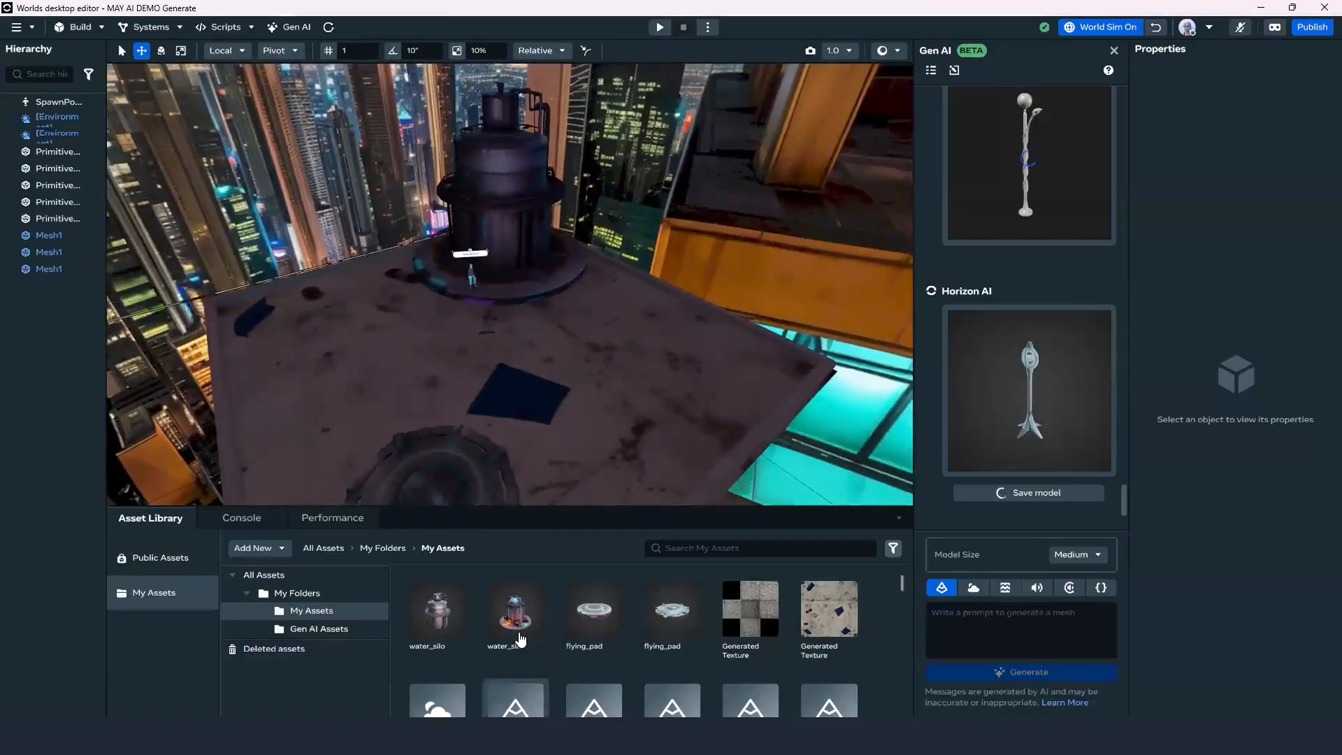
left_click_drag(507, 622, 709, 370)
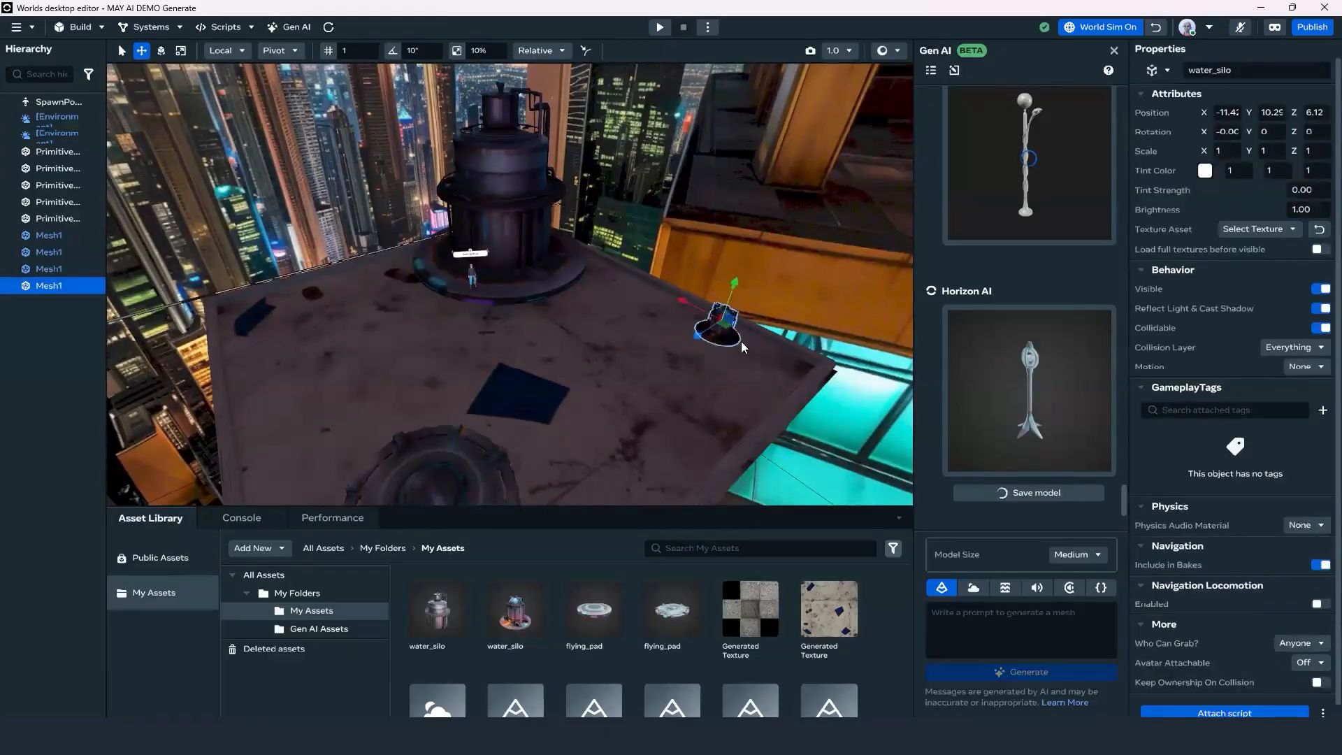
key("r")
left_click_drag(723, 320, 904, 362)
left_click(736, 324)
mouse_move(722, 321)
left_mouse_down()
mouse_move(747, 330)
mouse_move(745, 318)
left_mouse_up()
key("w")
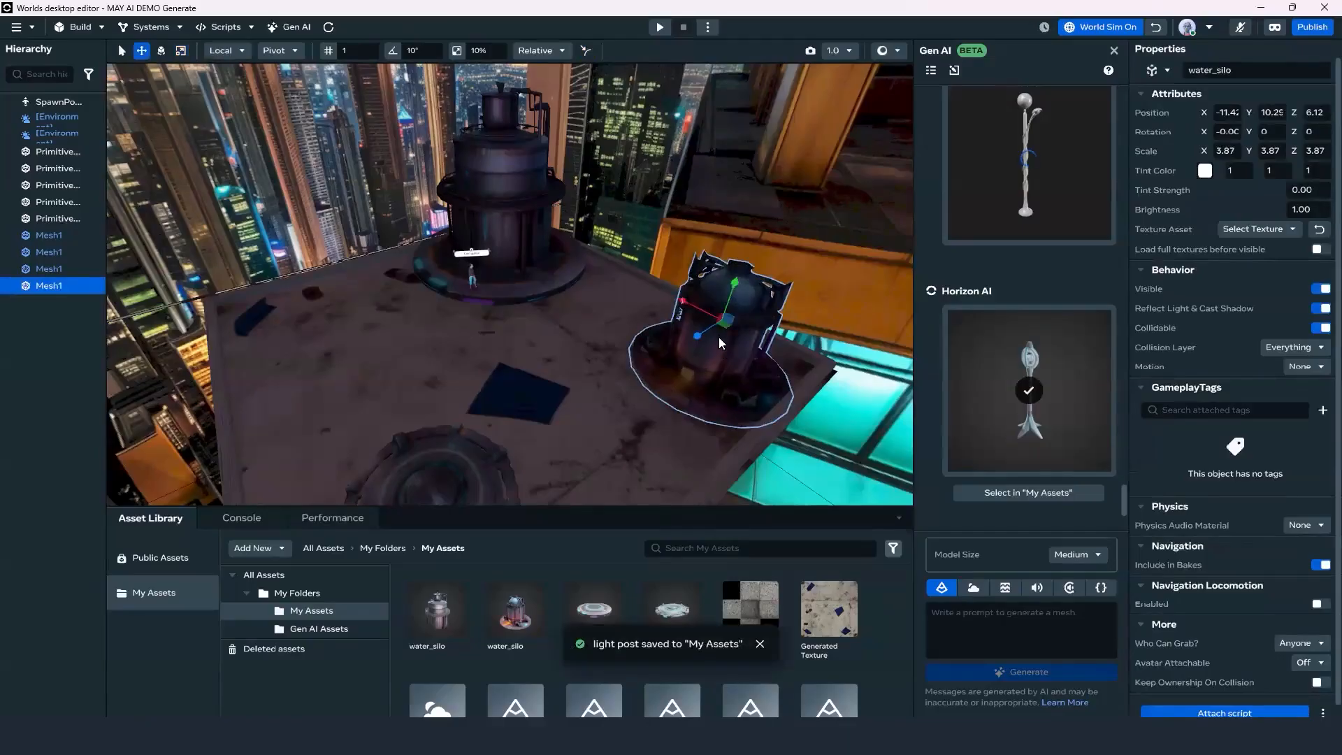
Rotate the smaller water silo and move it beside the large silo near the orange building.
key("e")
left_click_drag(771, 350, 643, 217)
key("w")
Duplicate the smaller water silo and place the copy on the opposite side of the large silo.
key("ctrl+d")
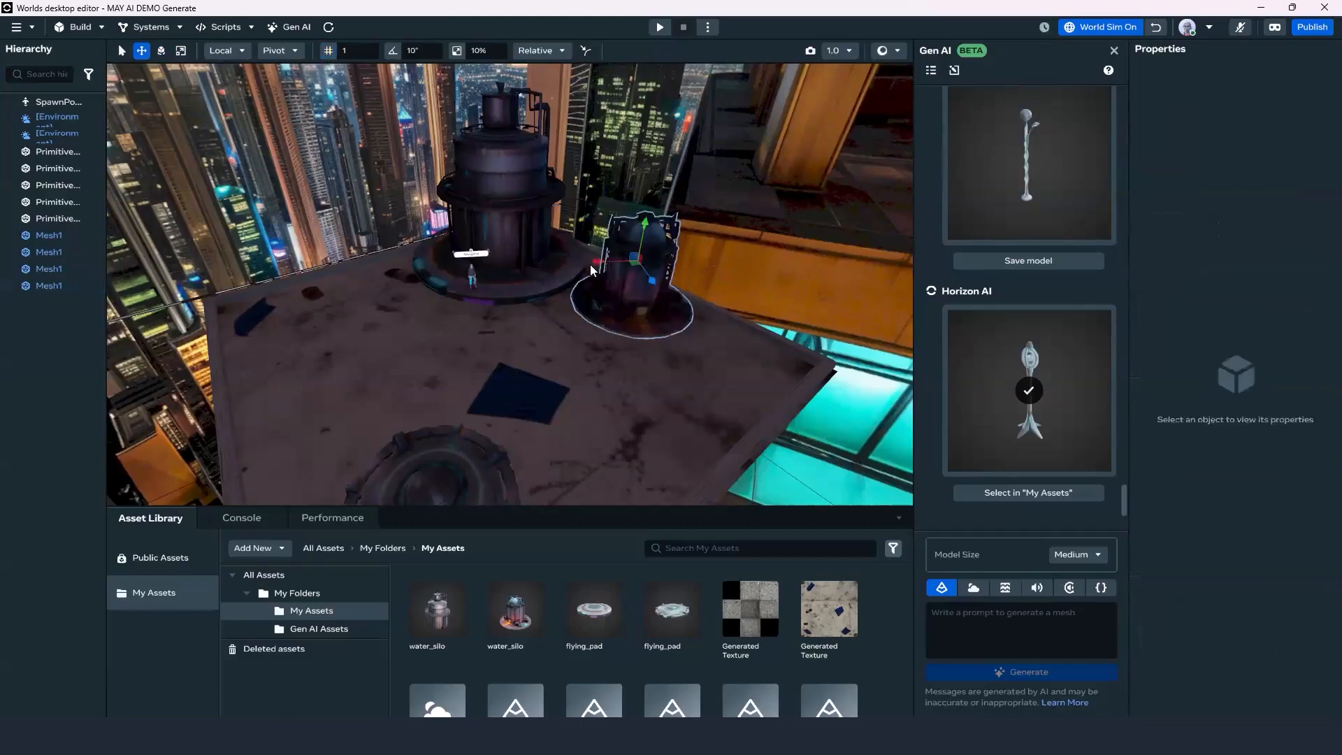
left_click_drag(600, 261, 418, 242)
key("e")
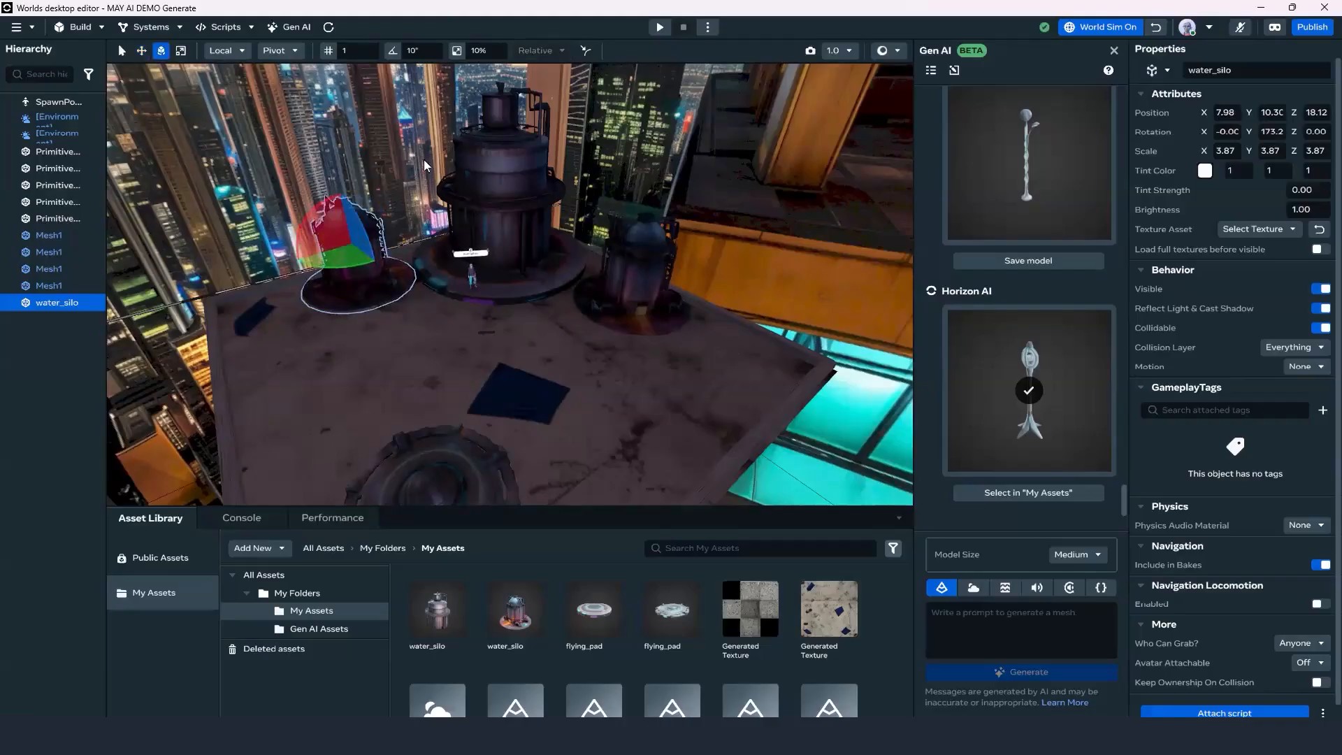
Place the saved light_post asset with the flared feet on the rooftop's dark blue patch in front of the large silo.
left_click(519, 352)
right_click_drag(519, 352, 525, 394)
middle_click_drag(525, 395, 568, 309)
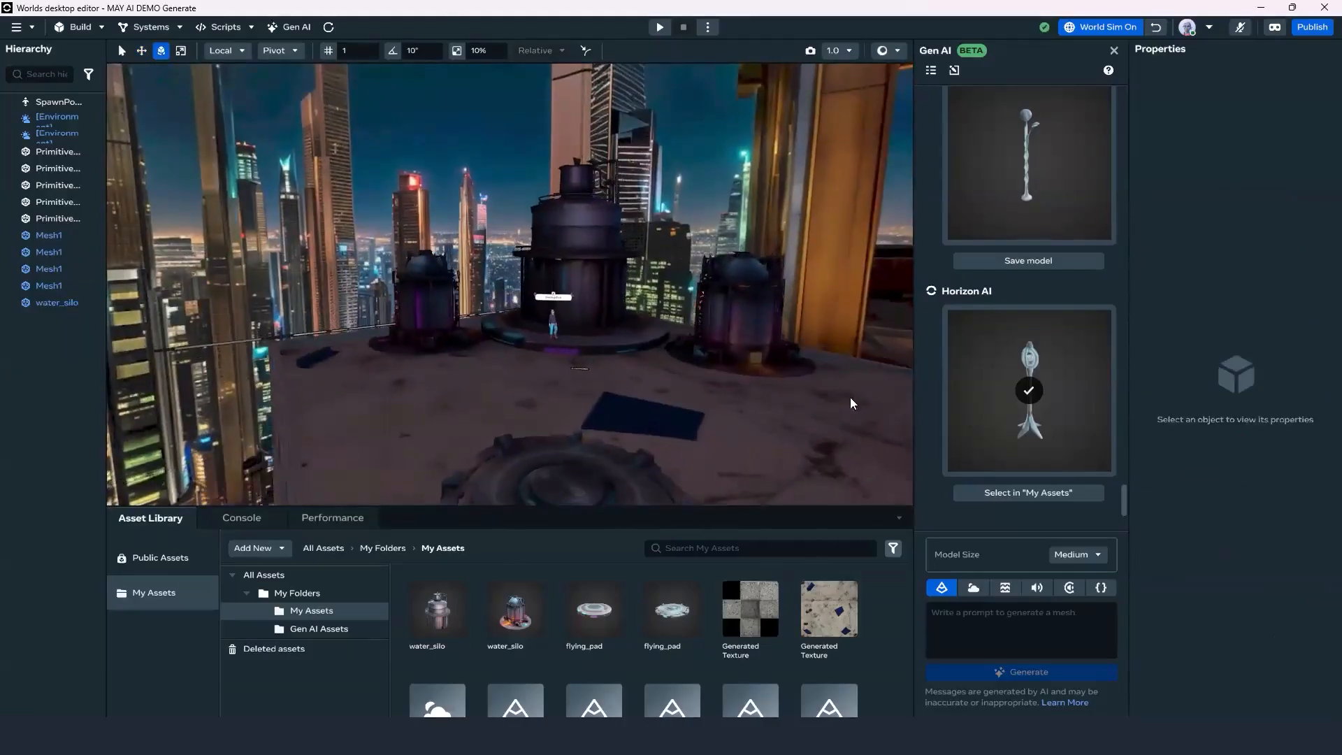
left_click(1037, 493)
left_click_drag(438, 616, 602, 400)
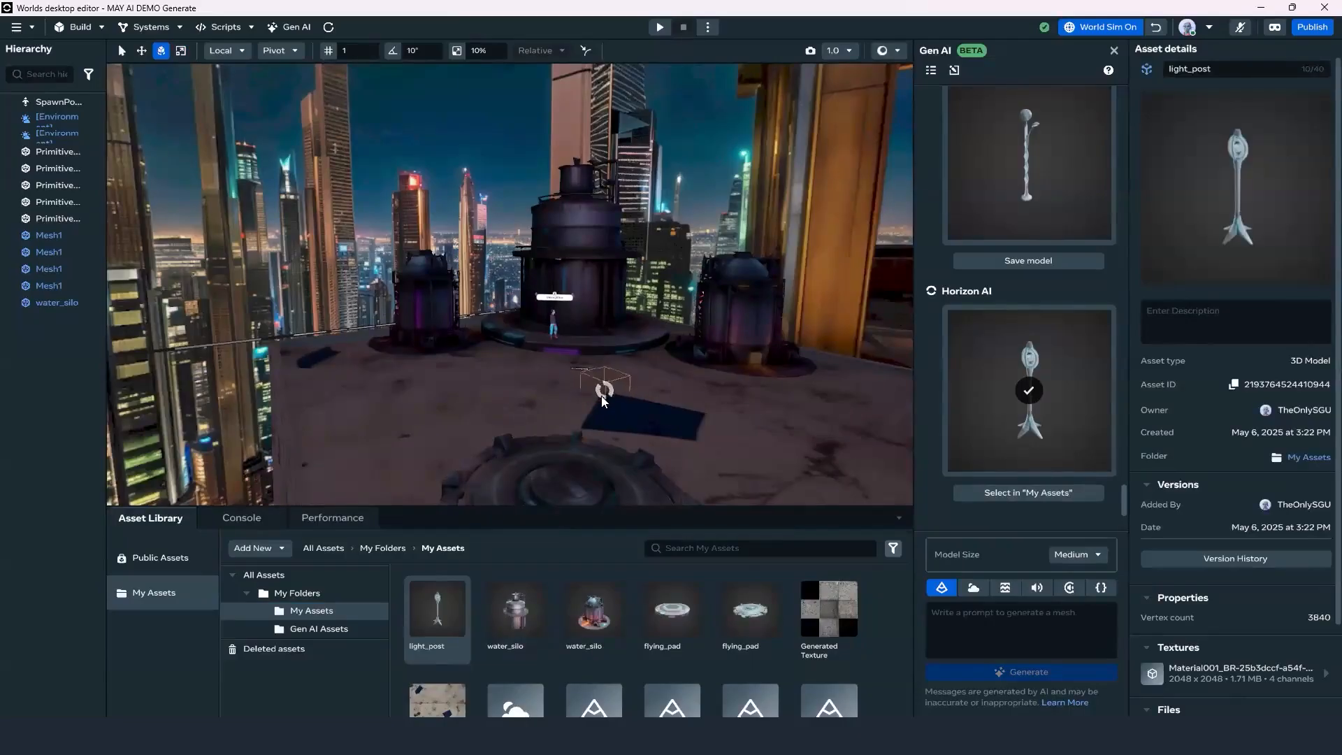
right_click_drag(684, 423, 548, 377)
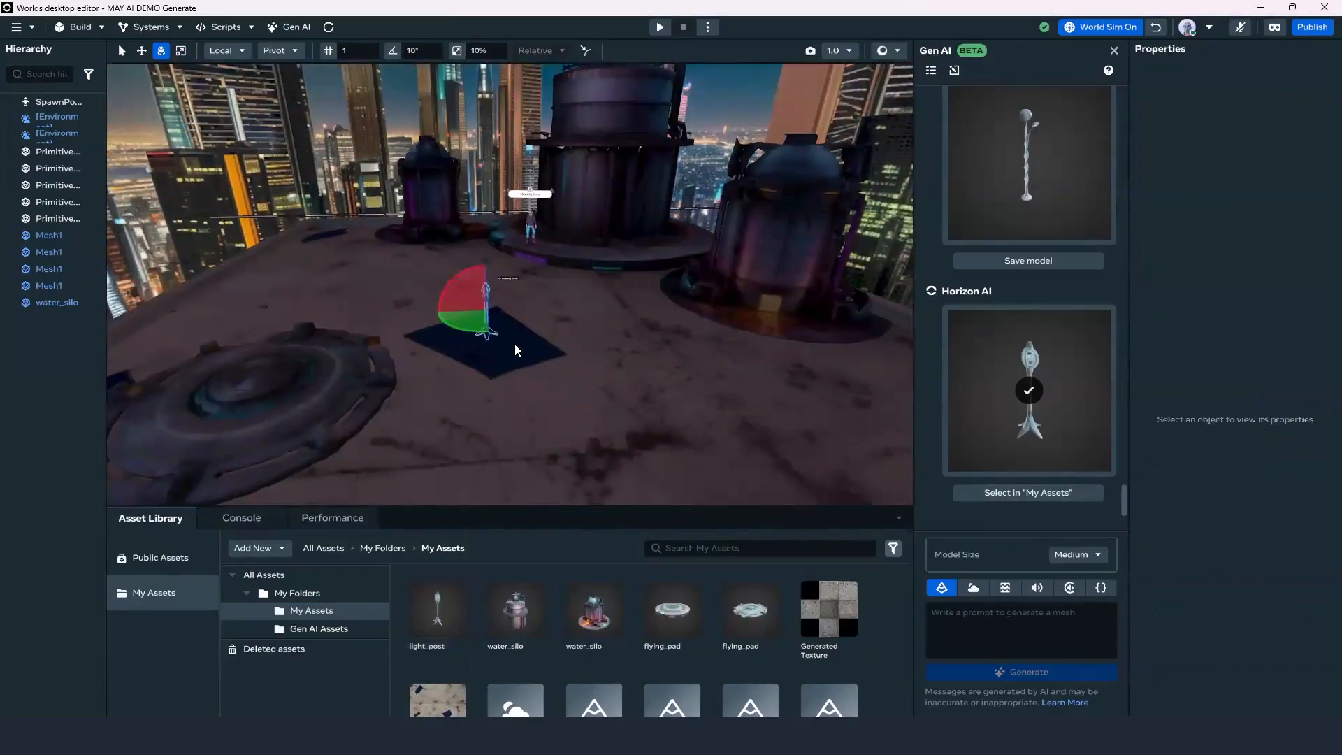
Raise the flared-foot light post above the rooftop and scale it uniformly to 11.13.
scroll(513, 344, "down", 3)
key("w")
left_click_drag(499, 154, 485, 281)
key("r")
scroll(472, 270, "down", 5)
right_click_drag(471, 270, 531, 291)
scroll(530, 293, "down", 4)
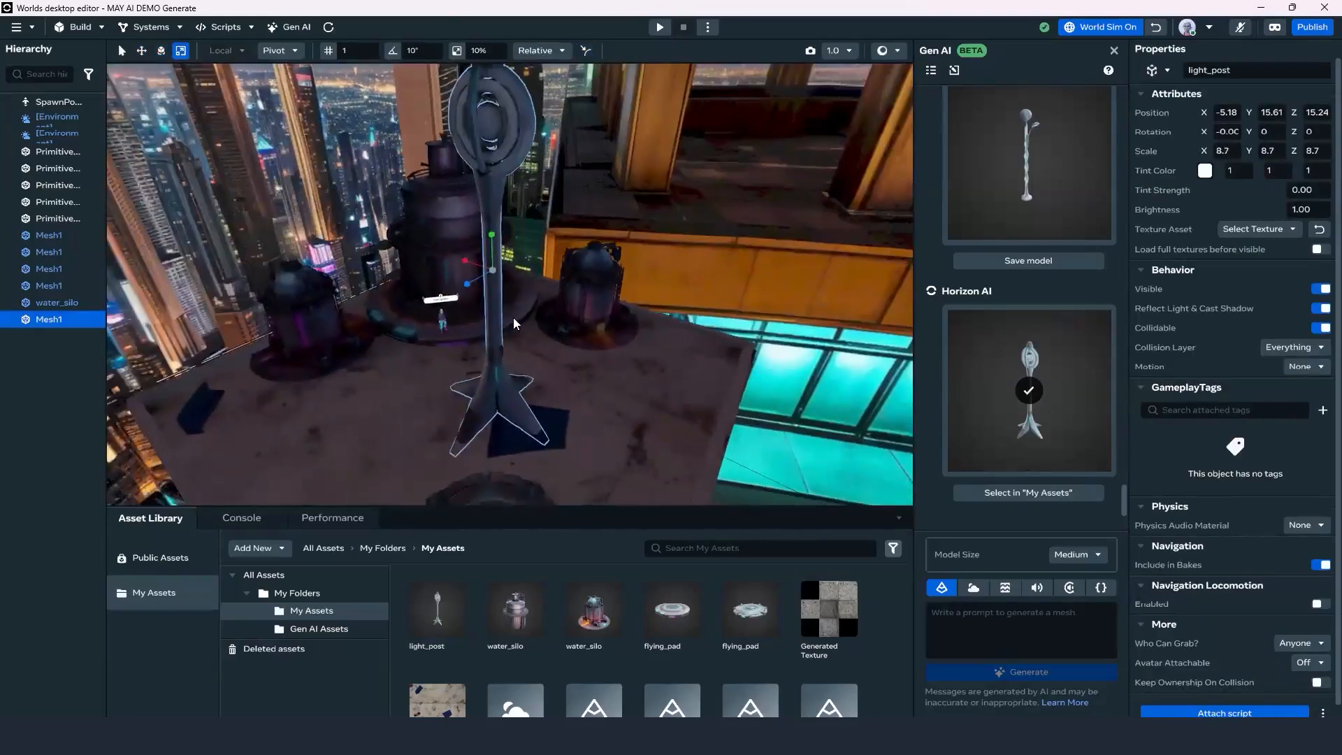
scroll(510, 314, "up", 1)
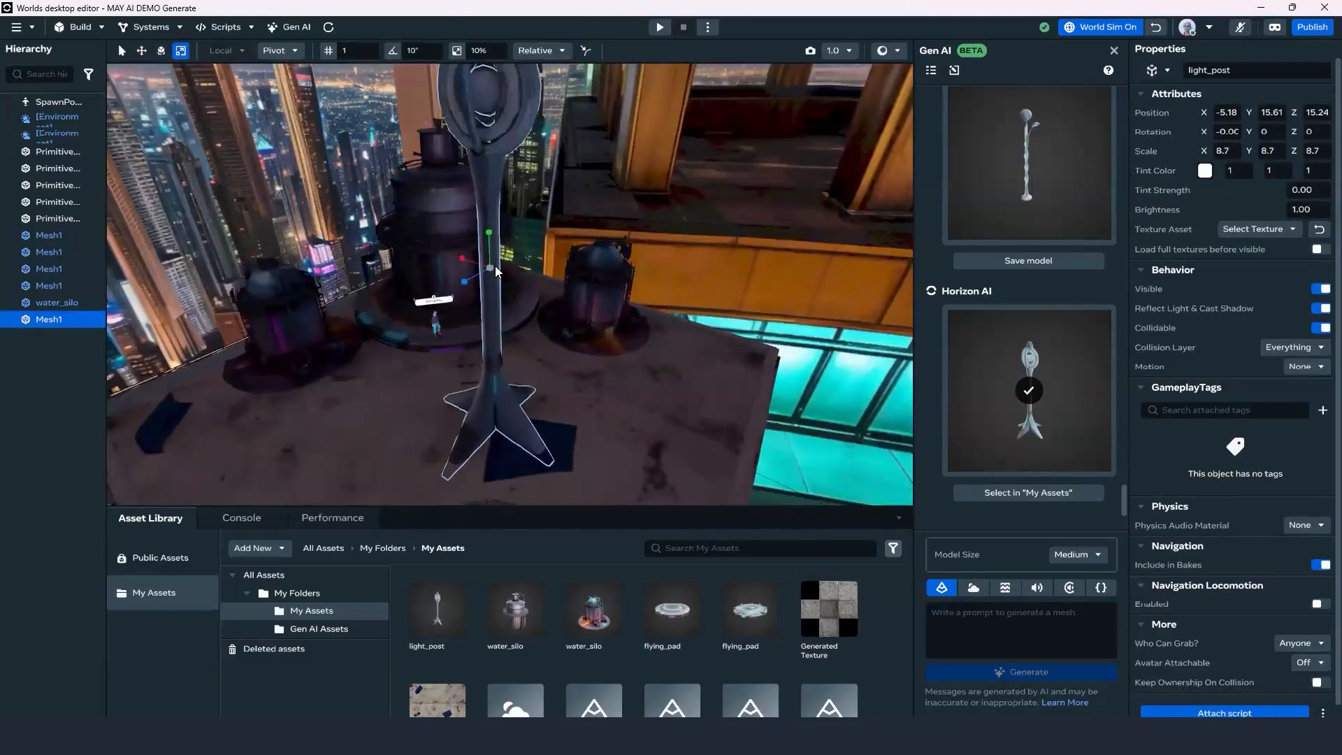
left_click_drag(495, 267, 509, 268)
Shift the flared-foot light post to X -3.57 and raise it to Y 17.41 so its feet stand on the rooftop.
key("w")
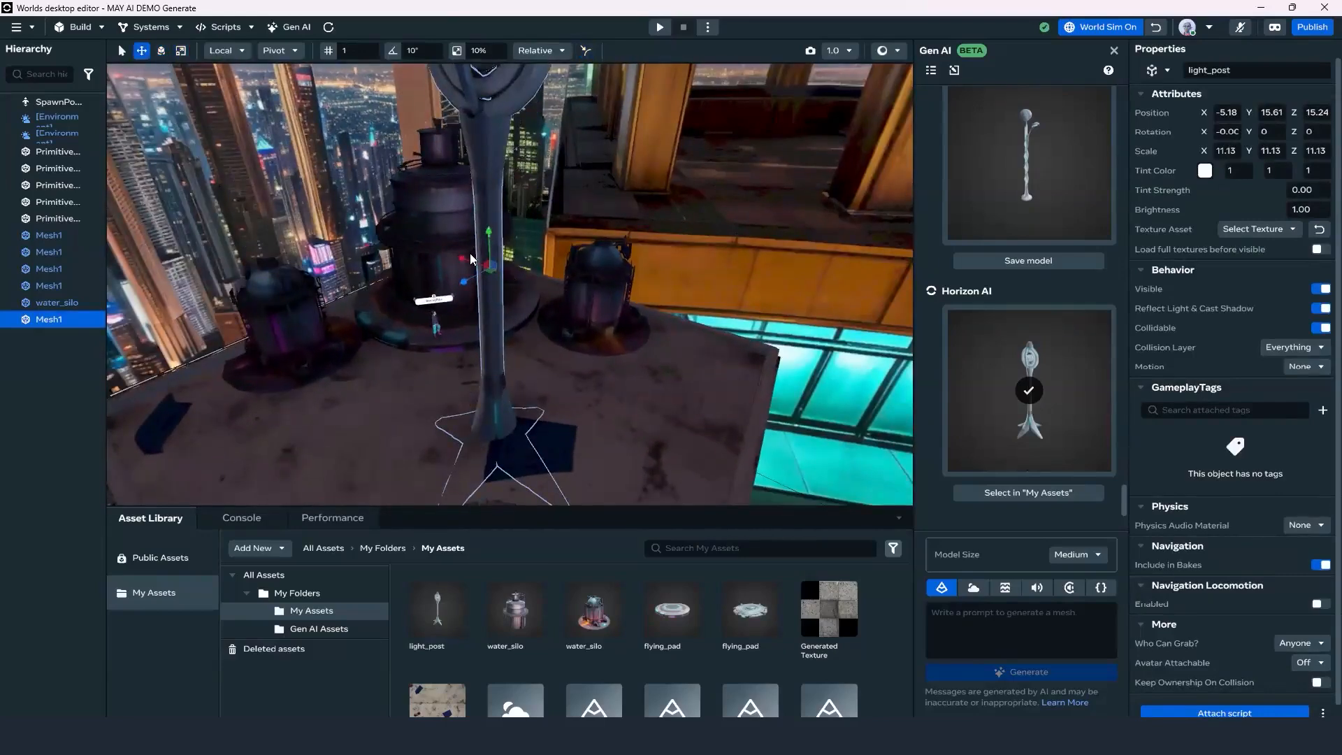
left_click(447, 245)
left_click(498, 302)
left_click_drag(460, 257, 458, 176)
scroll(583, 326, "down", 2)
mouse_move(583, 326)
right_mouse_down()
mouse_move(640, 328)
mouse_move(558, 246)
mouse_move(600, 347)
right_mouse_up()
Preview the world from the rooftop beside the light post and walk around to check the scale, then end the preview.
right_click(600, 347)
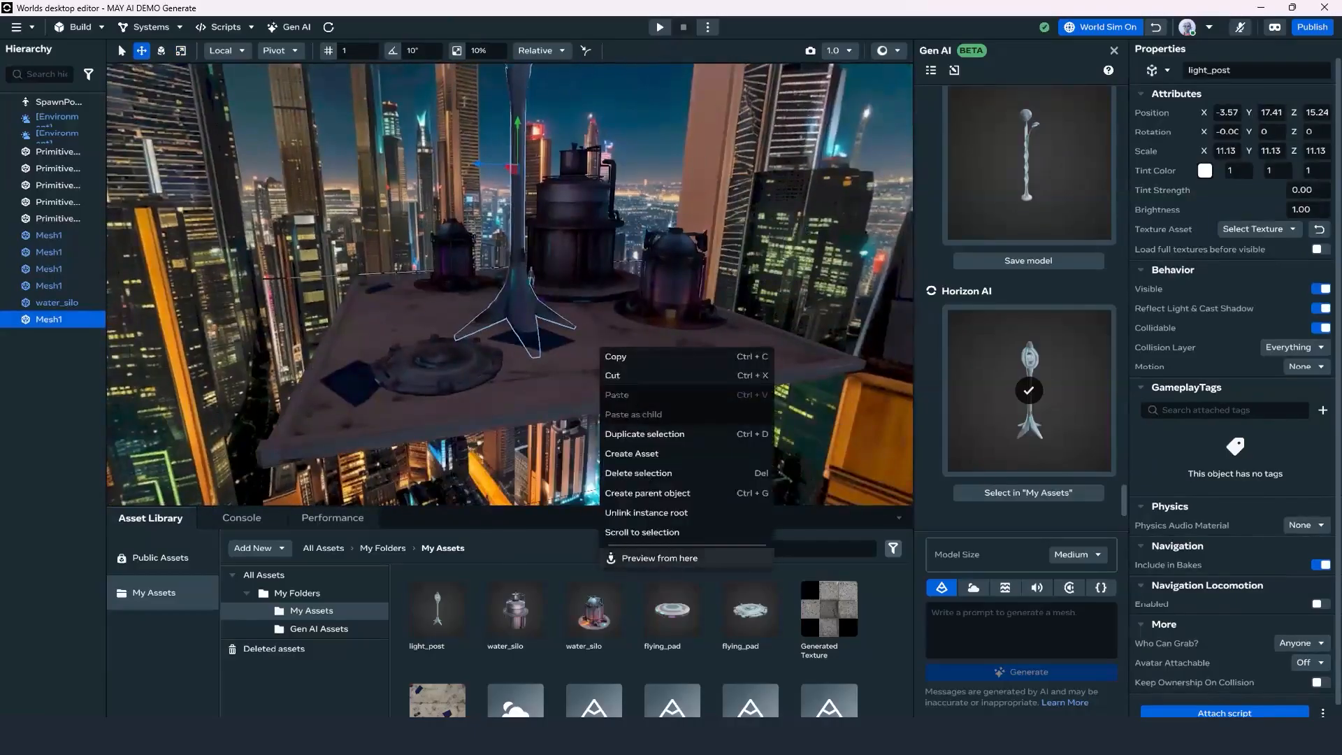
left_click(650, 558)
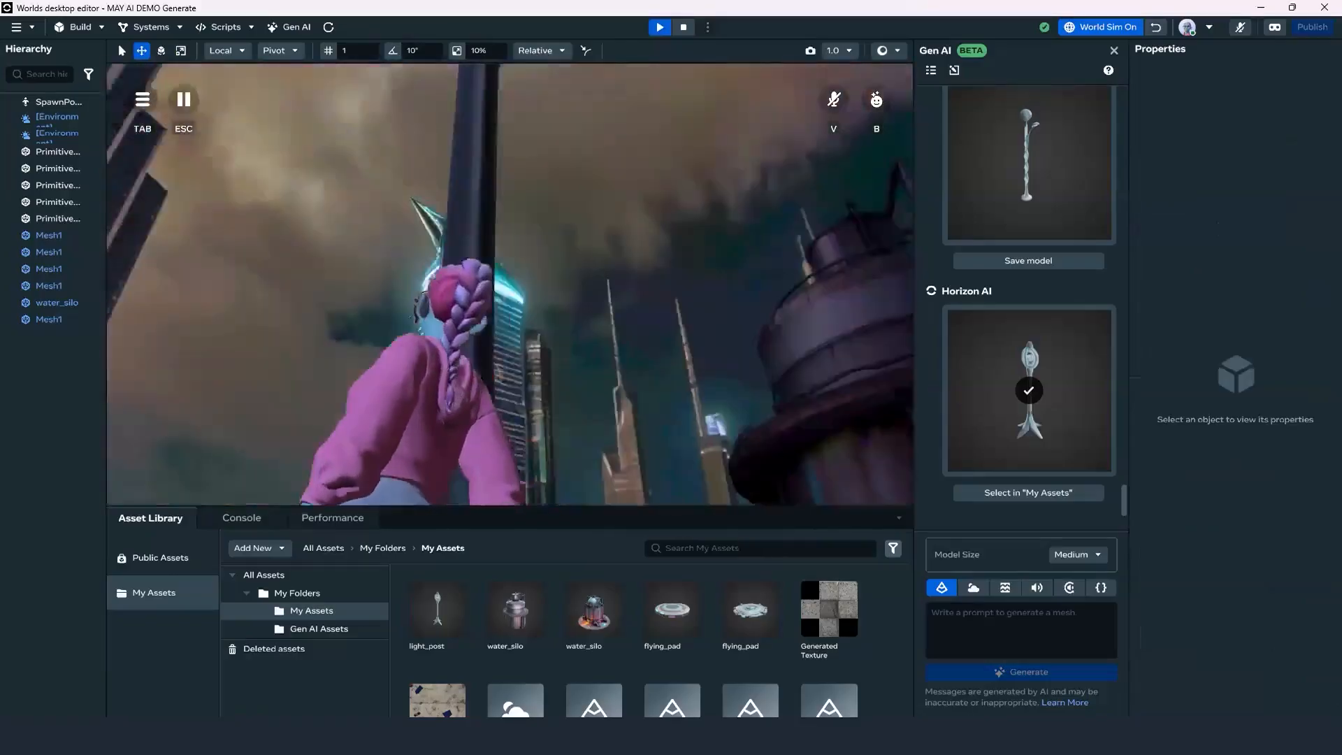
key("w")
key("w")
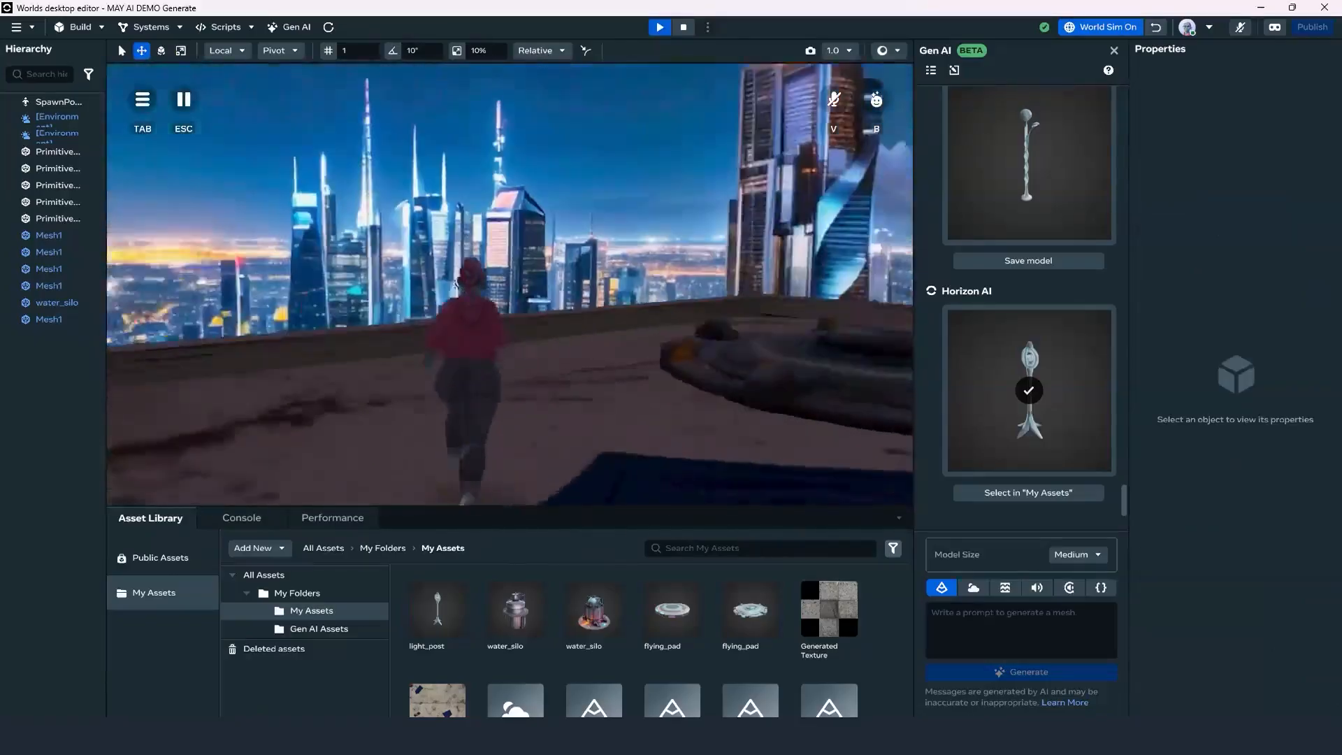
key("w")
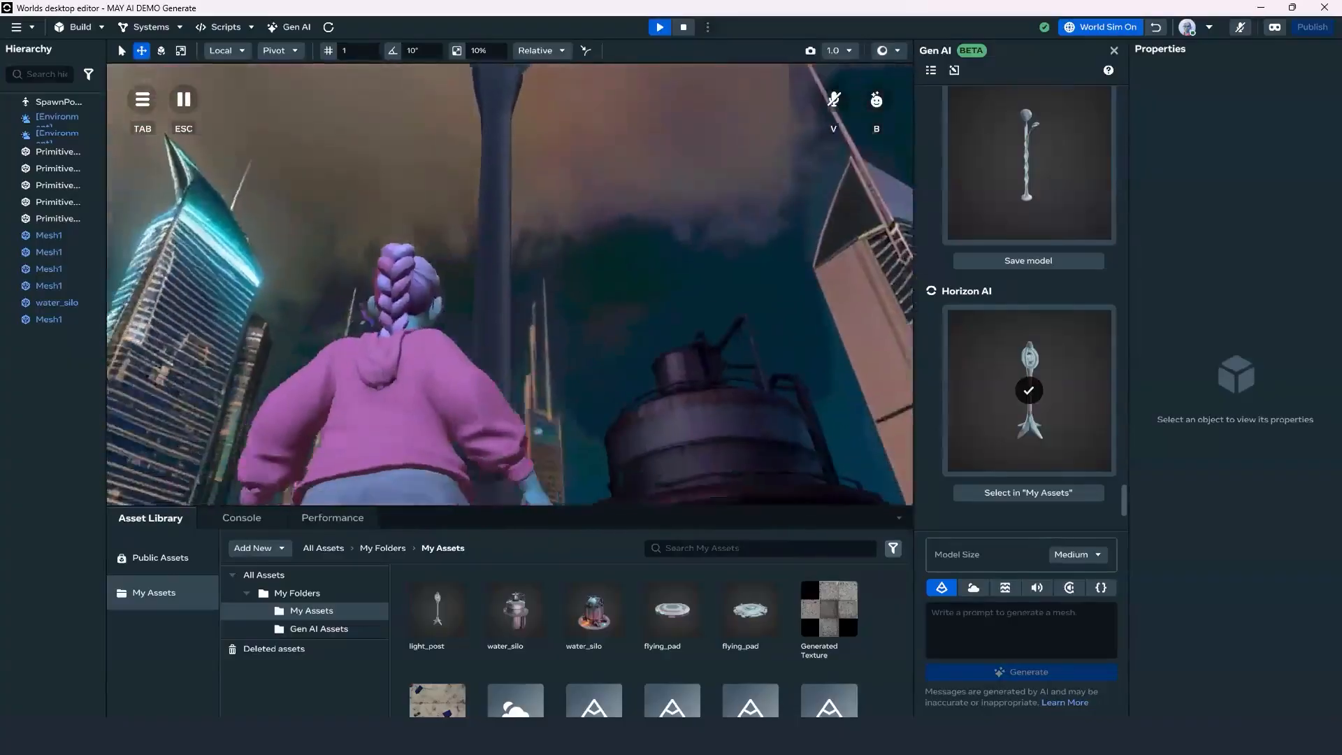
key("w")
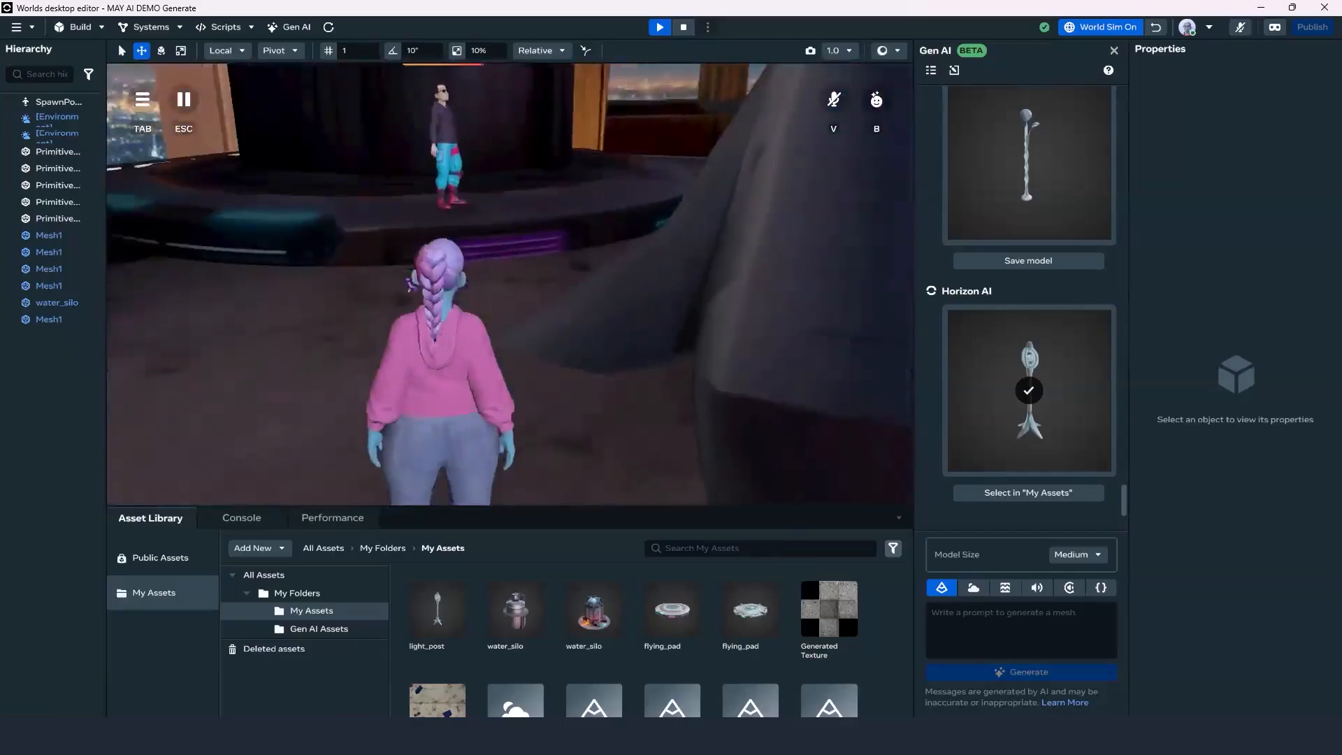
key("w")
key("w")
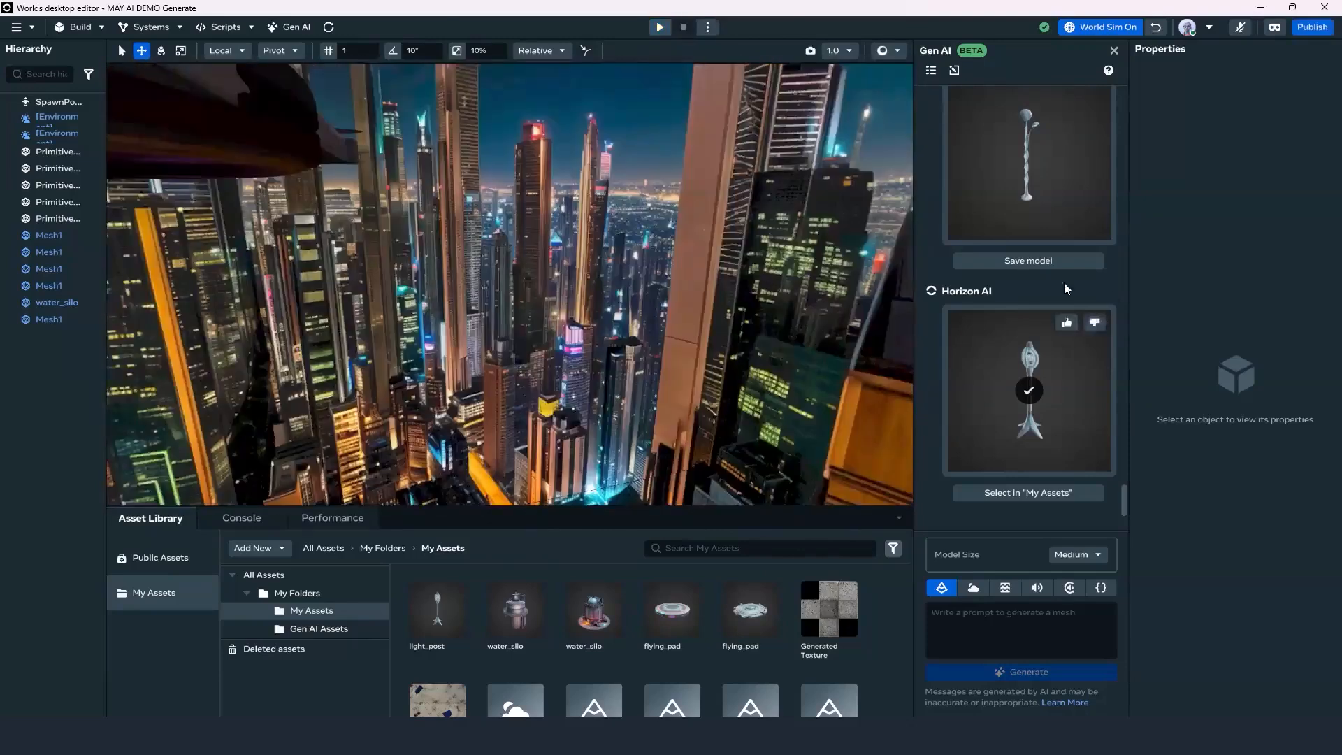
Save the other textured light post, the twisted one with the round head, to the asset library.
scroll(1035, 299, "up", 3)
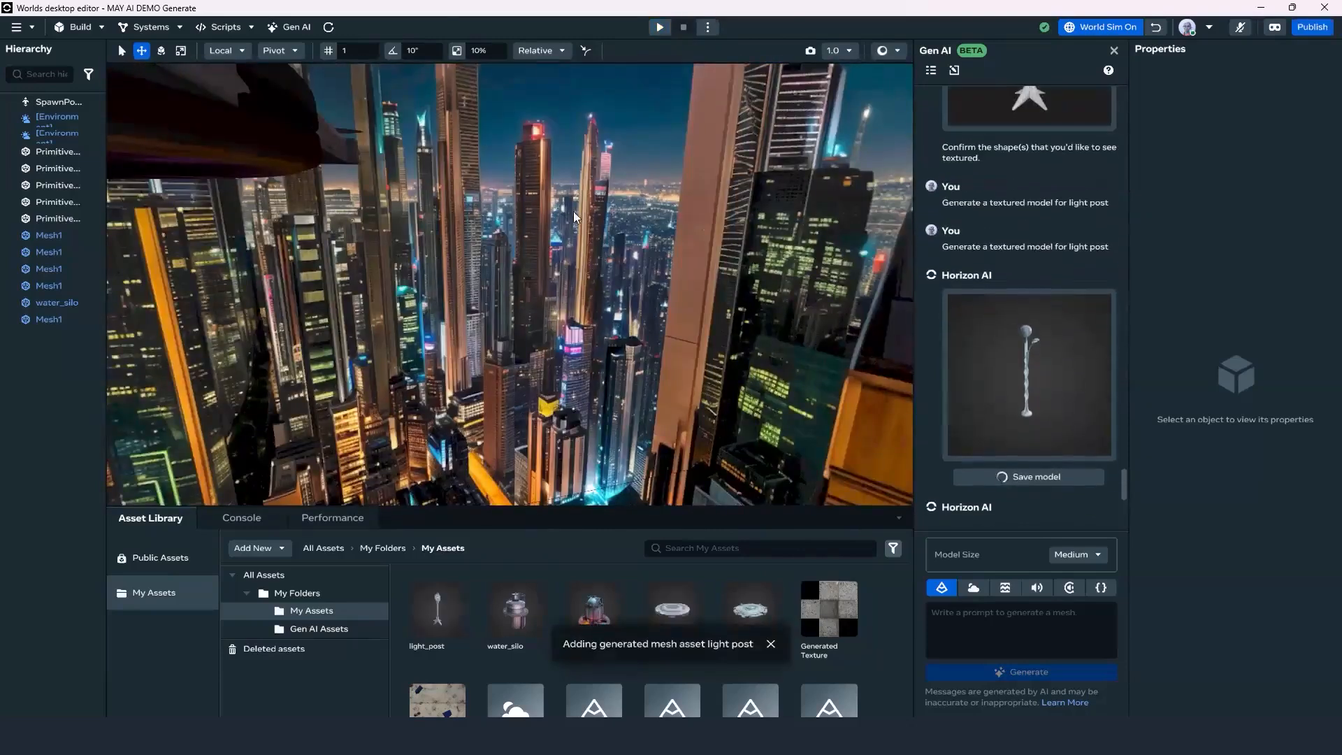
scroll(462, 283, "down", 3)
mouse_move(461, 283)
right_mouse_down()
mouse_move(423, 328)
mouse_move(727, 139)
mouse_move(540, 322)
mouse_move(509, 309)
mouse_move(585, 251)
mouse_move(596, 297)
mouse_move(446, 288)
mouse_move(604, 279)
mouse_move(497, 269)
mouse_move(955, 341)
right_mouse_up()
scroll(441, 315, "down", 3)
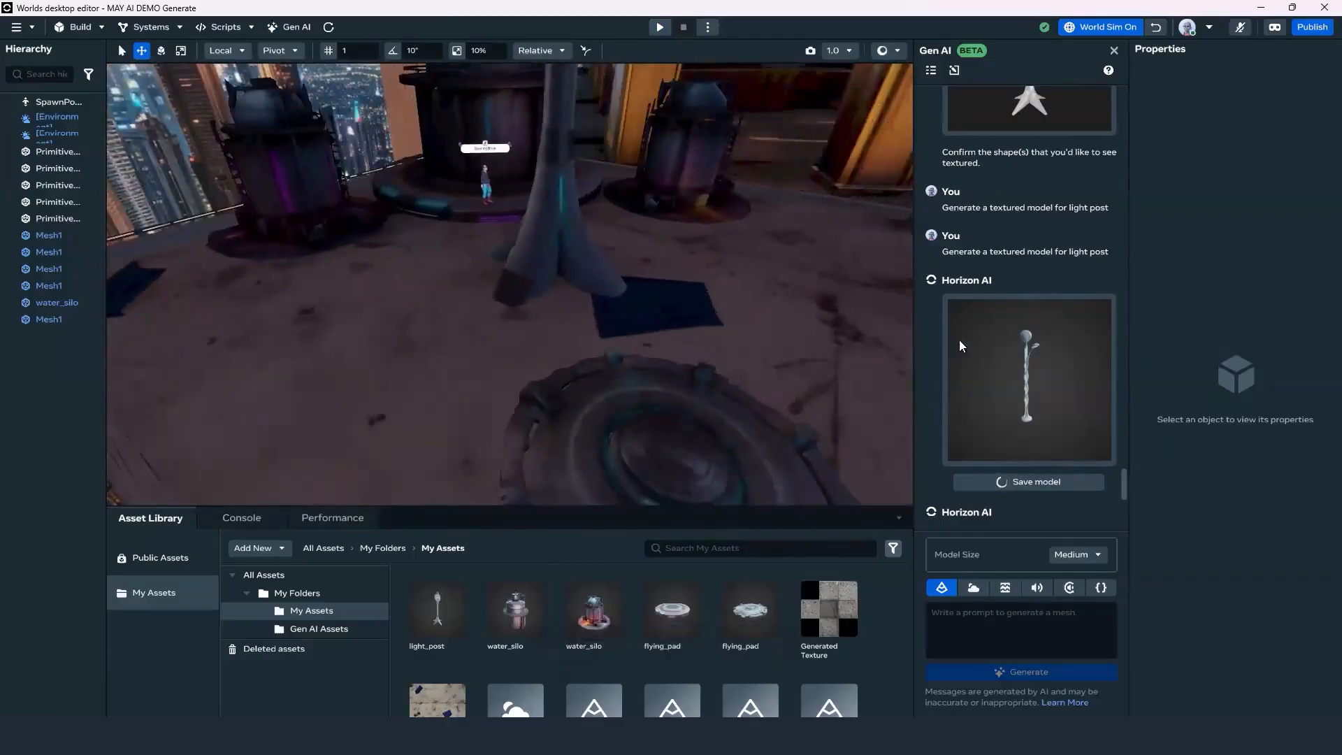
Find the textured flying drone in the generation history and save its model to the asset library.
scroll(1034, 273, "up", 10)
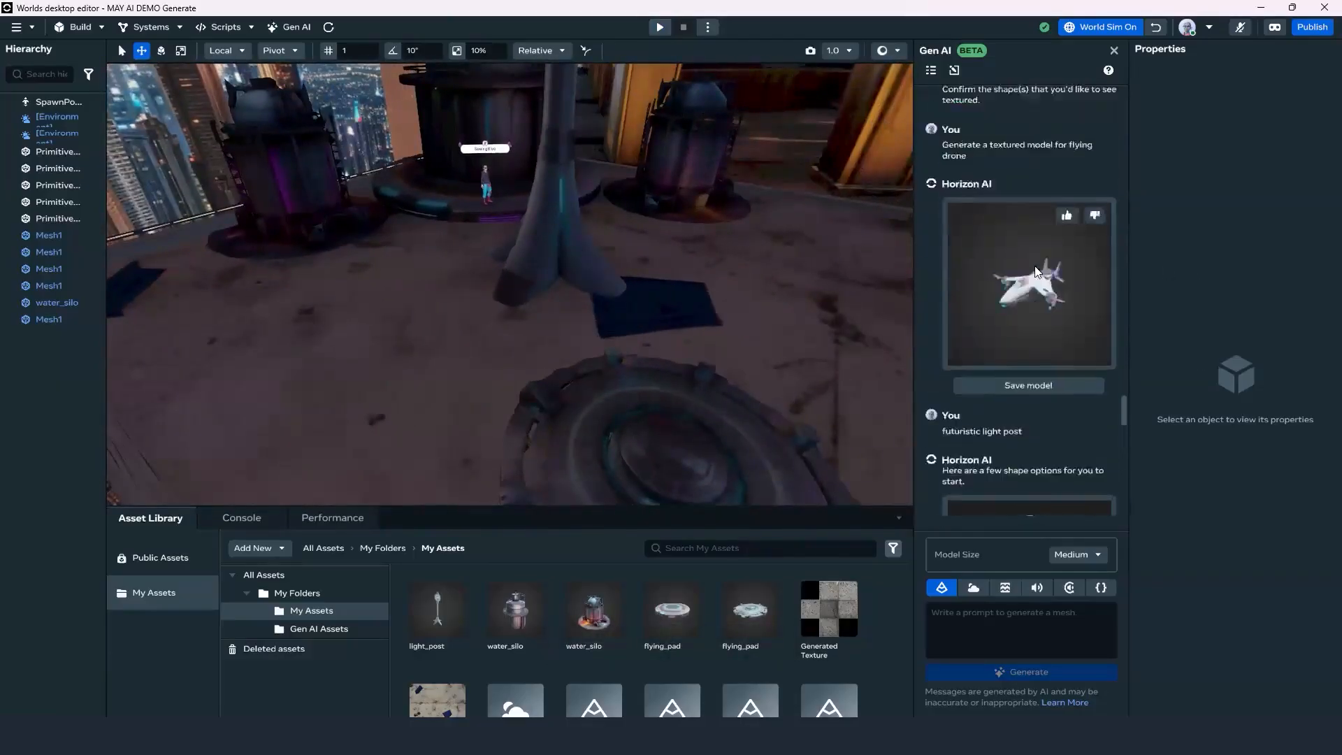
scroll(1037, 328, "down", 2)
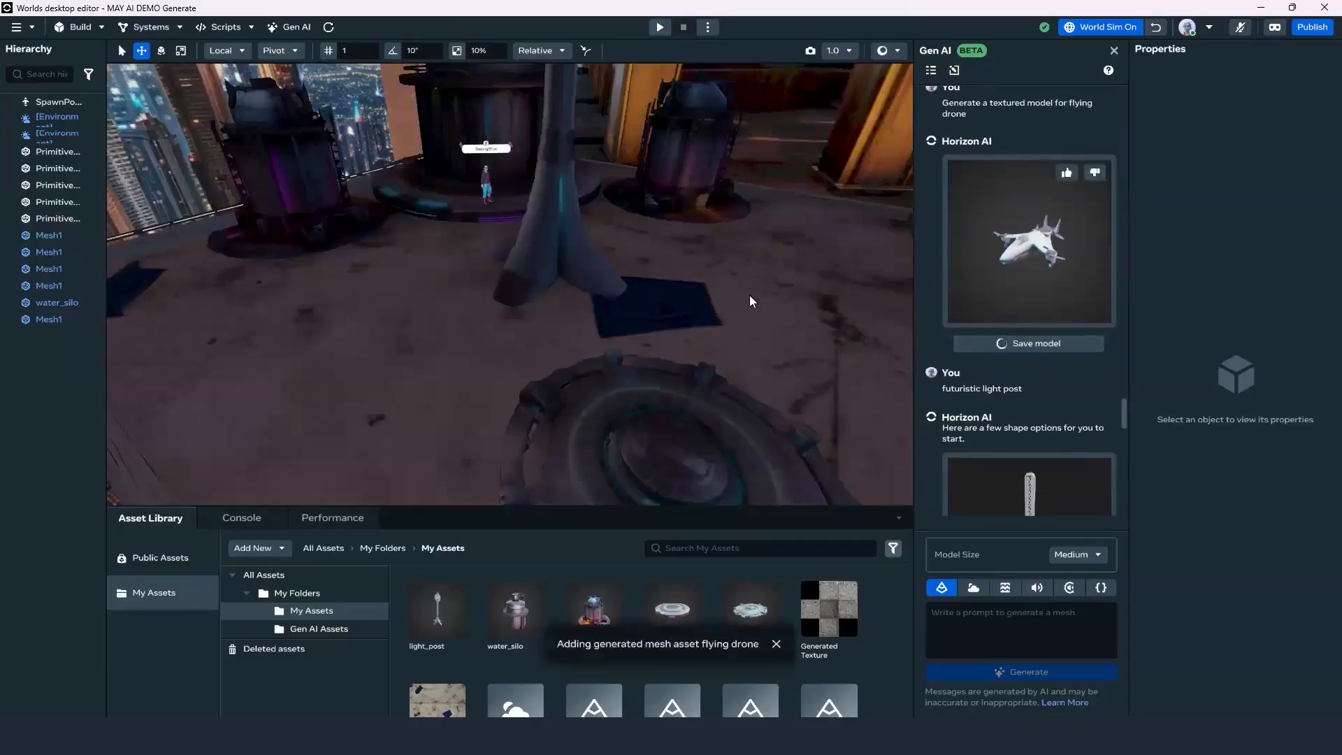
right_click_drag(675, 281, 710, 228)
key("d")
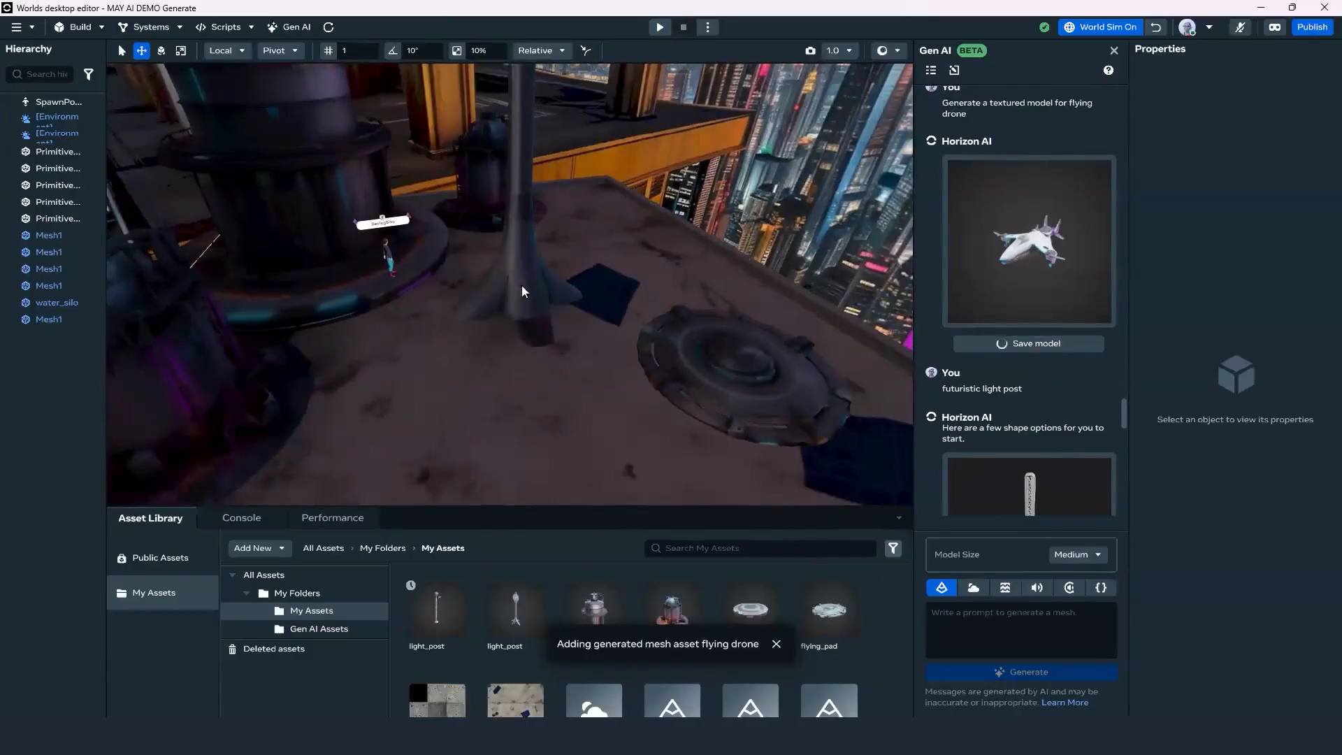
key("w")
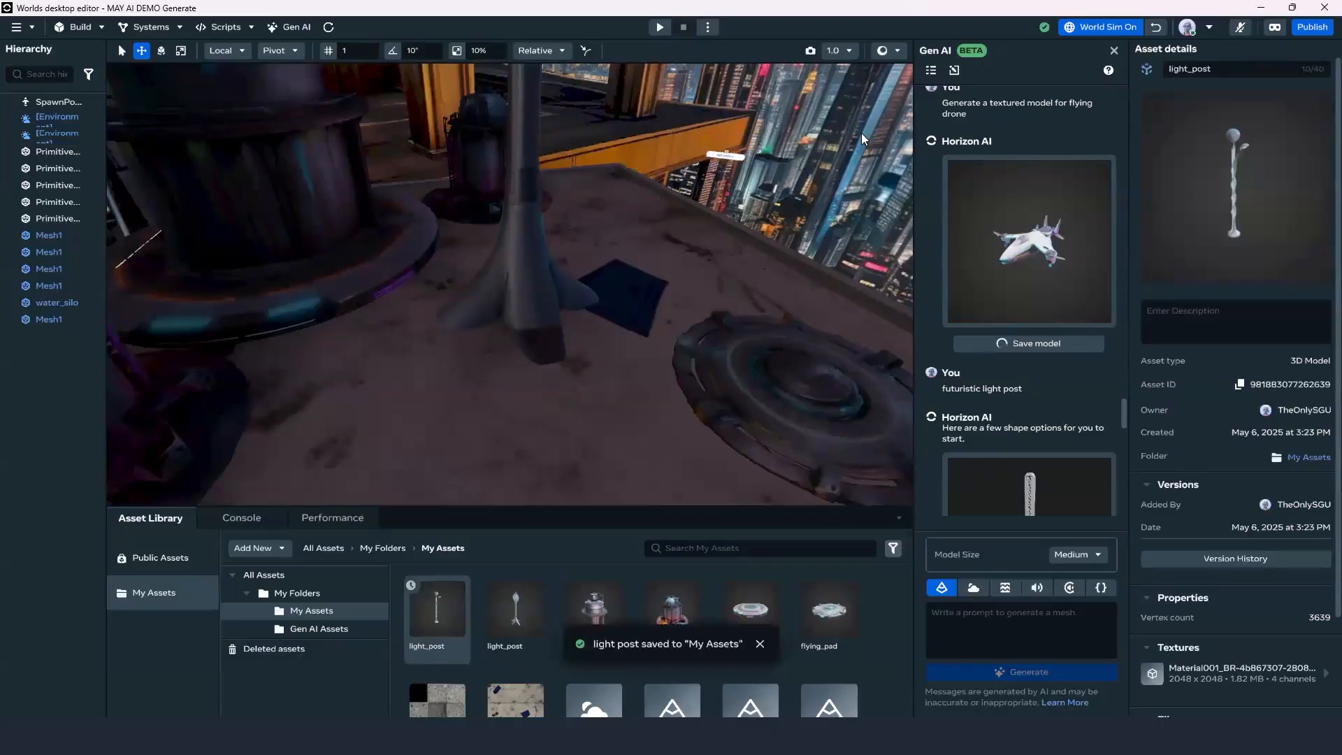
Place the flying_drone asset above the landing pad near the rooftop's edge and scale it uniformly to 3.55.
right_click_drag(780, 265, 333, 218)
mouse_move(428, 302)
right_mouse_down()
mouse_move(398, 289)
mouse_move(541, 250)
mouse_move(487, 283)
mouse_move(626, 238)
mouse_move(571, 274)
mouse_move(607, 302)
mouse_move(611, 247)
mouse_move(527, 297)
mouse_move(594, 276)
mouse_move(581, 263)
mouse_move(638, 265)
mouse_move(620, 233)
mouse_move(620, 270)
mouse_move(725, 264)
mouse_move(553, 264)
mouse_move(639, 317)
mouse_move(563, 330)
mouse_move(599, 248)
mouse_move(565, 248)
mouse_move(595, 278)
mouse_move(571, 283)
mouse_move(568, 317)
mouse_move(622, 335)
right_mouse_up()
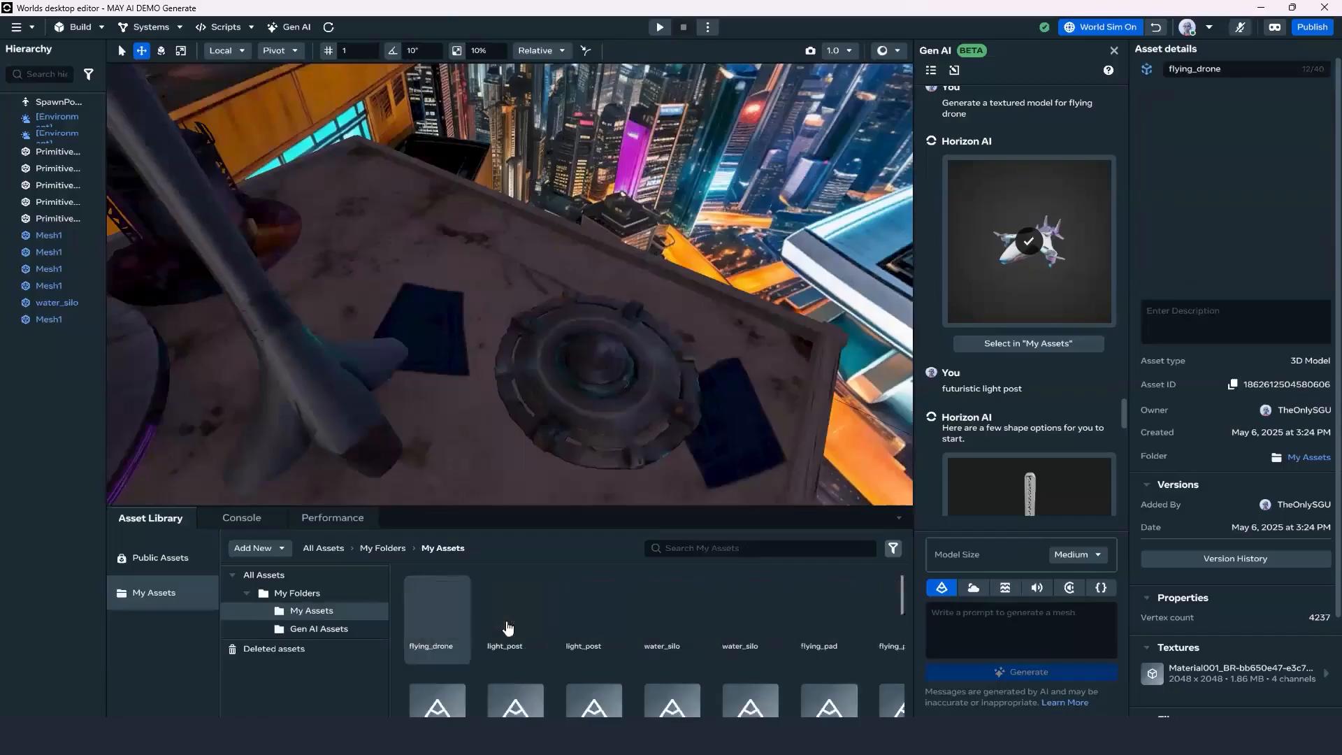
right_click_drag(536, 266, 471, 185)
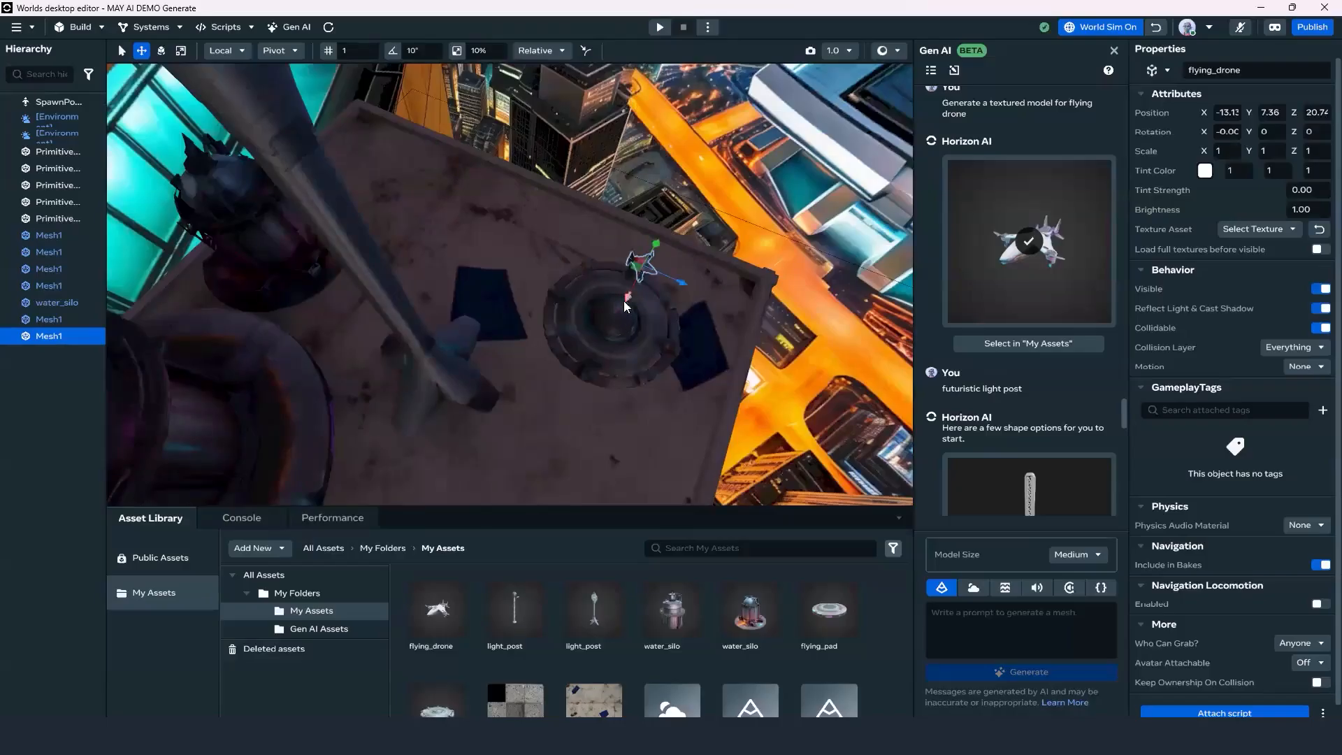
right_click_drag(667, 342, 633, 185)
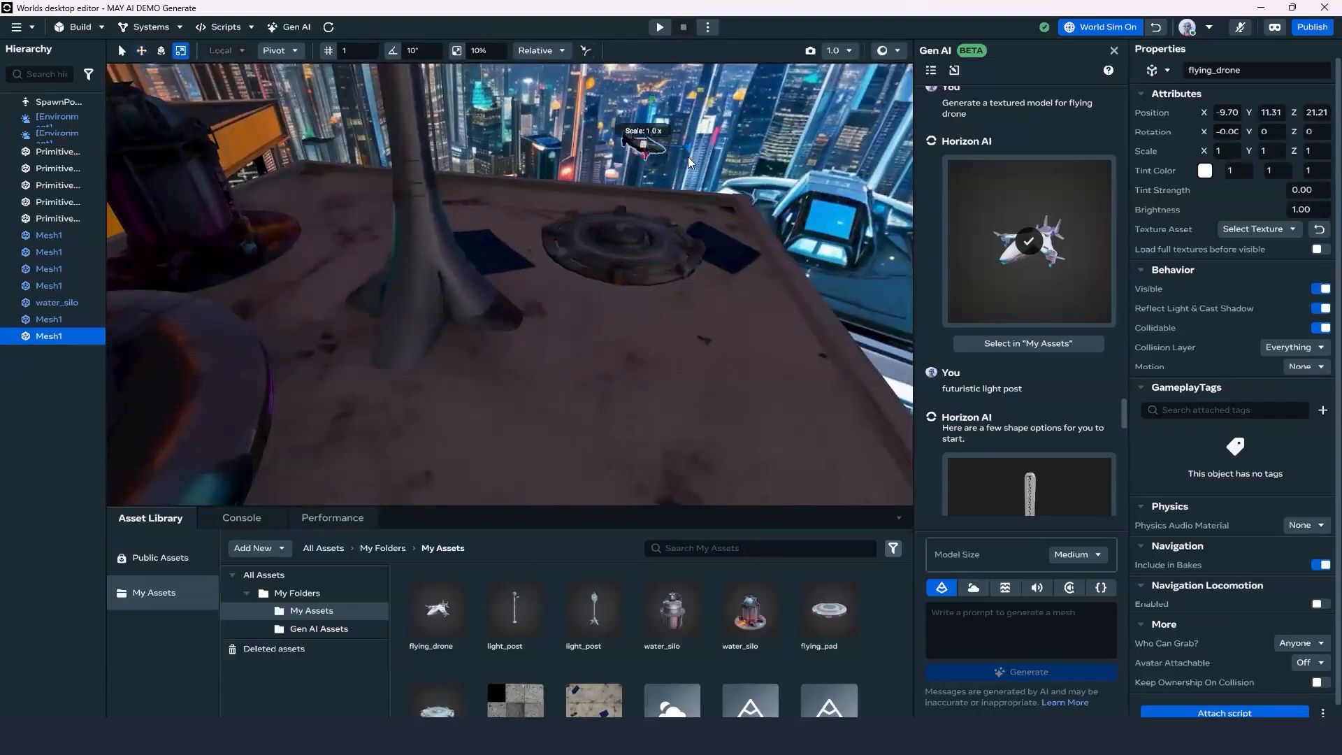
left_click_drag(822, 186, 749, 253)
Place the twisted light_post asset near the rooftop's edge beyond the landing pad and scale it uniformly to 3.52.
right_click_drag(750, 253, 559, 311)
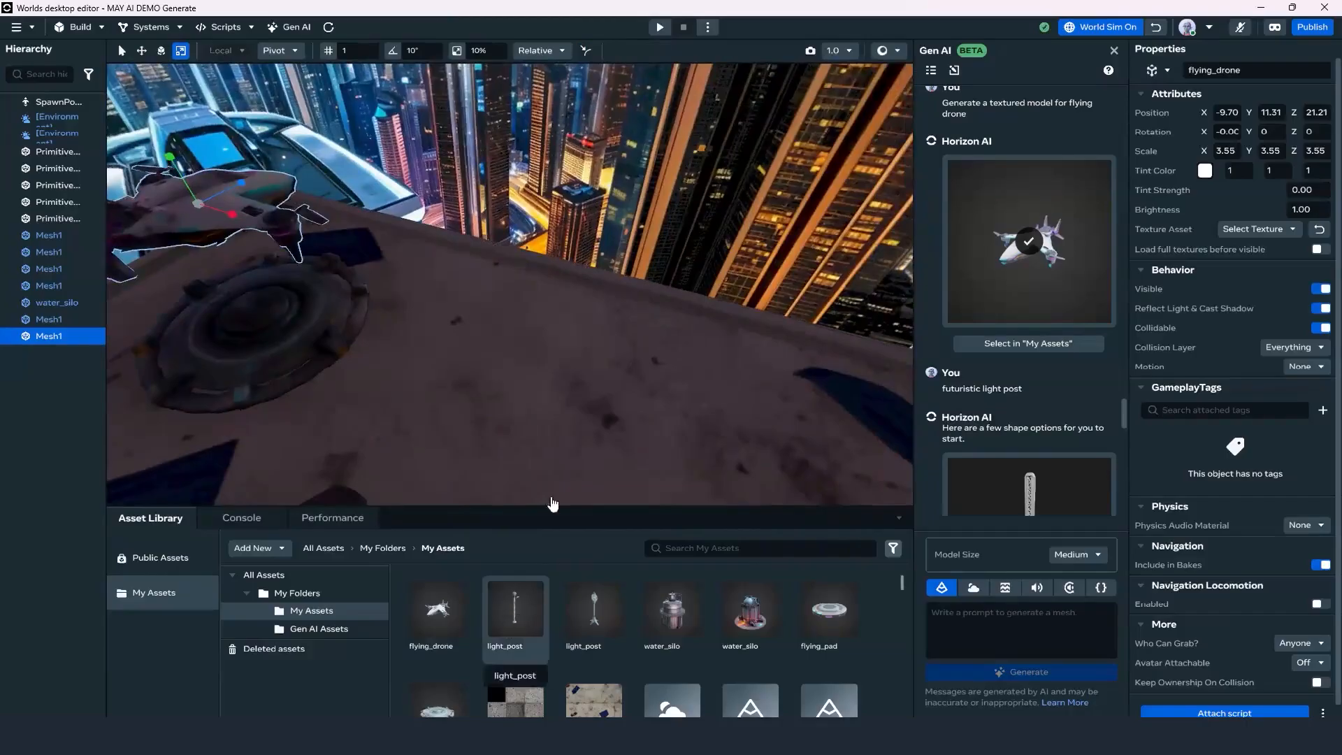
left_click_drag(585, 308, 610, 340)
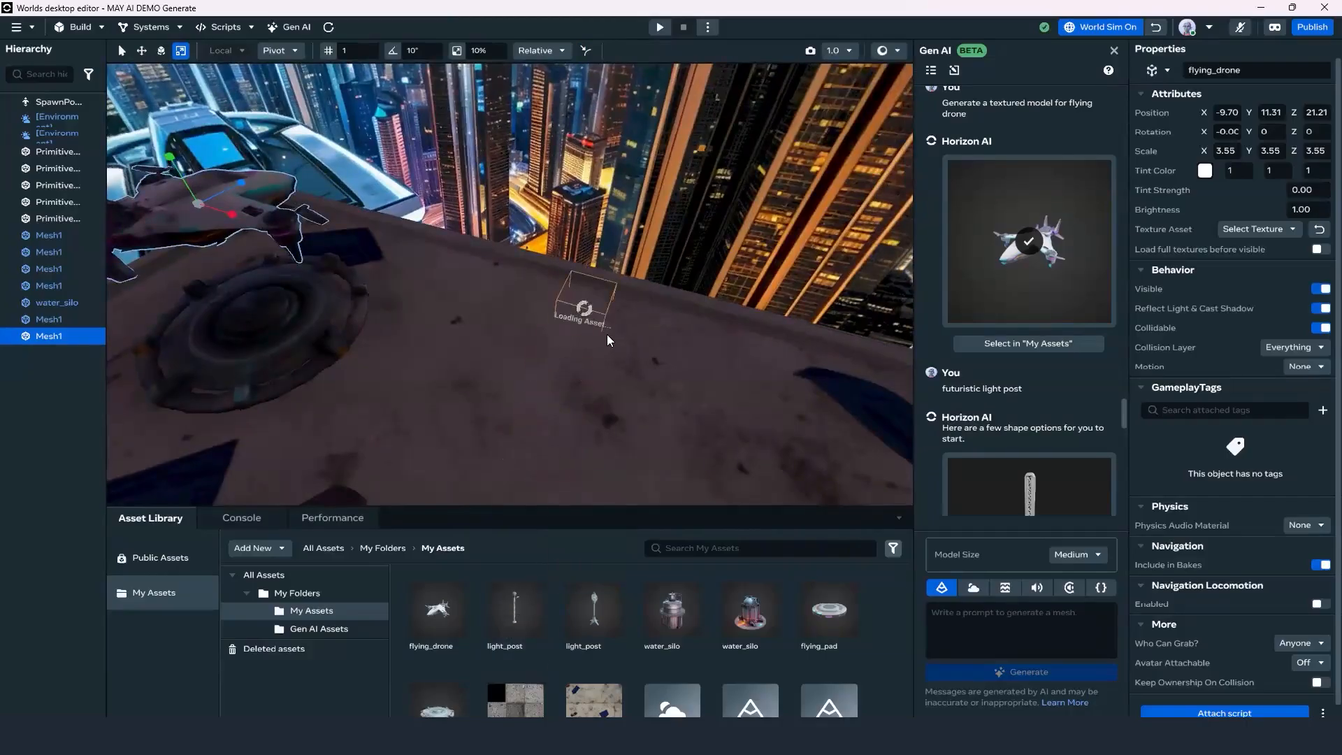
scroll(608, 332, "down", 2)
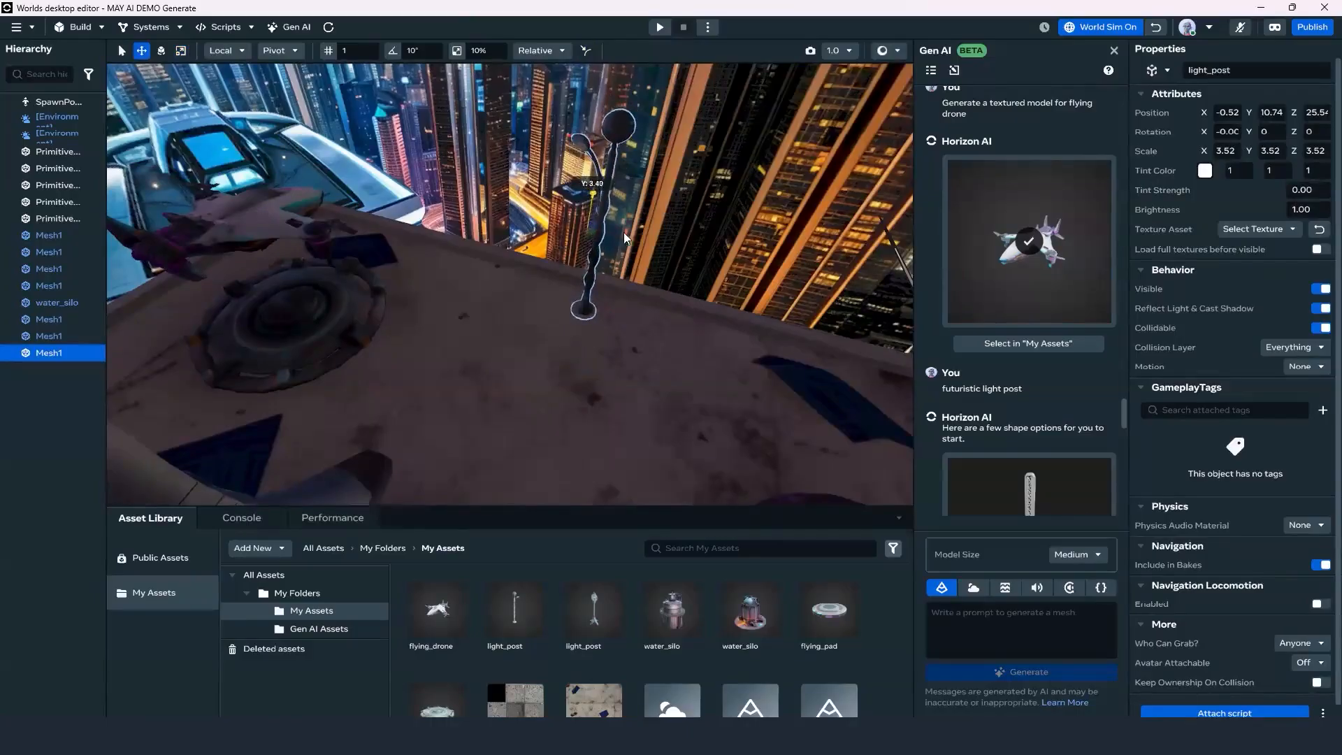
Raise the twisted light post to Y 10.76 and rotate it to about 267 degrees around the Y axis.
left_click_drag(625, 233, 624, 232)
right_click_drag(624, 232, 617, 274)
key("e")
left_click_drag(653, 221, 690, 206)
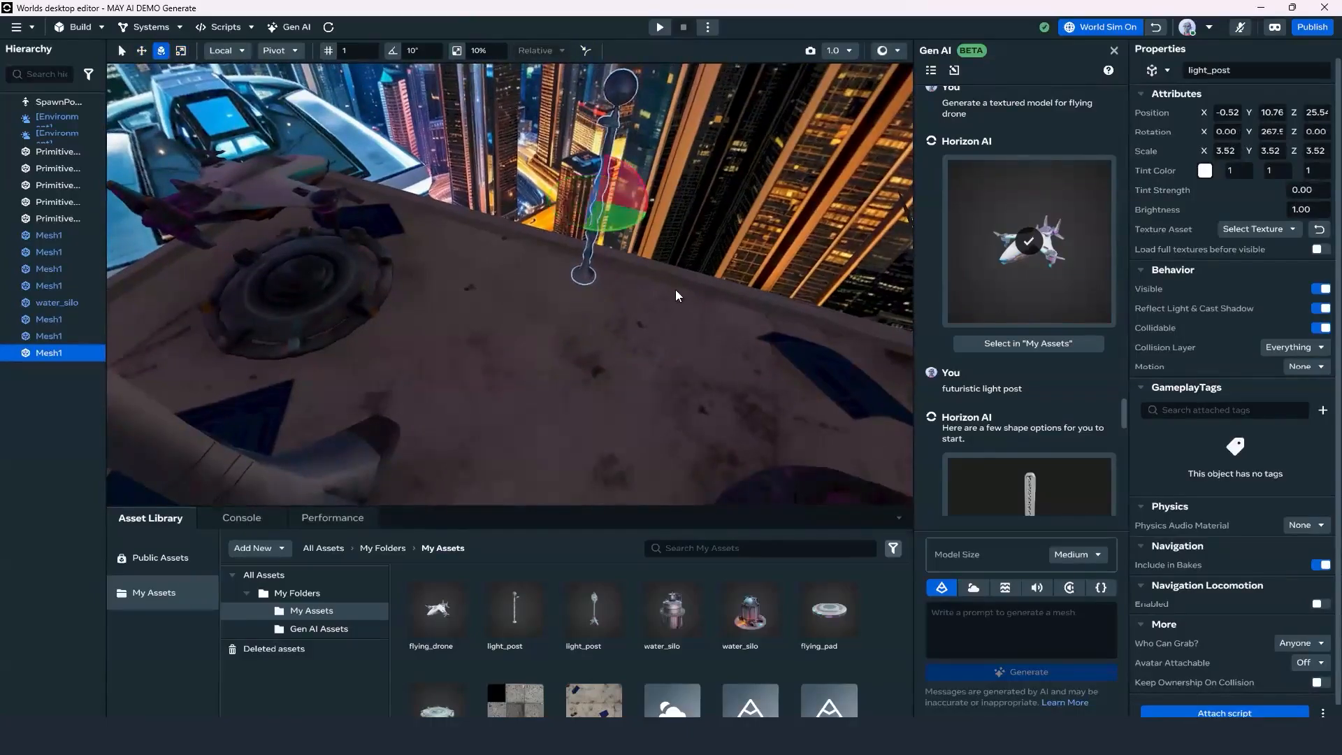
Duplicate the twisted light post and move the copy along the rooftop's edge toward the smaller silo.
right_click_drag(675, 290, 665, 284)
key("w")
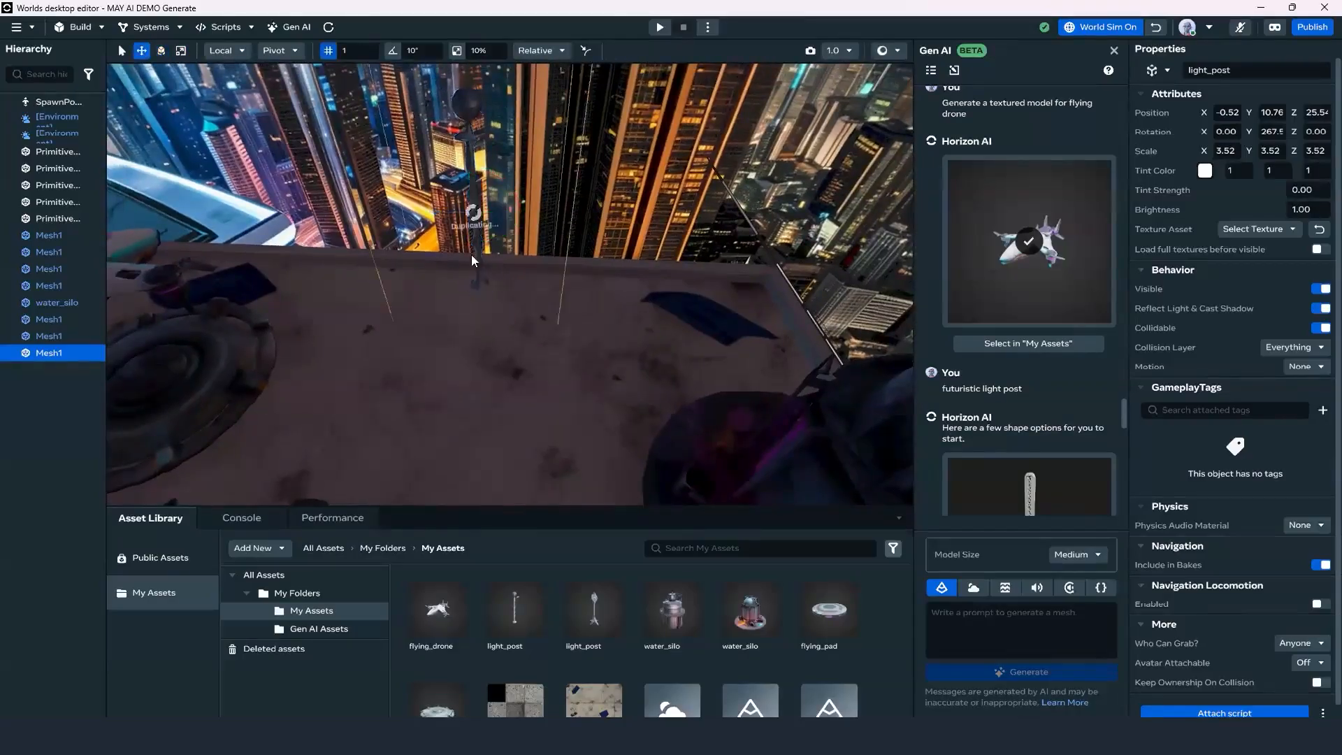
key("ctrl+d")
left_click_drag(449, 212, 702, 233)
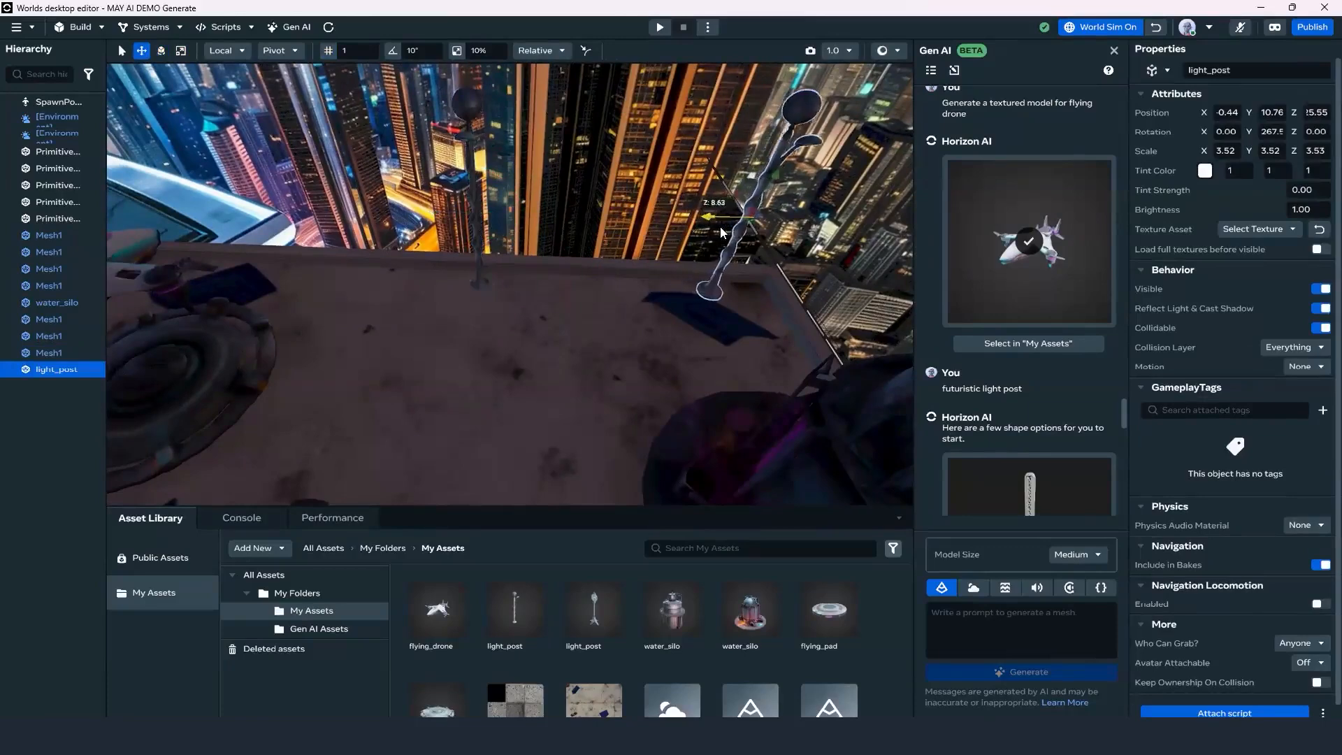
Preview the world from the rooftop and walk past the silos, light posts, landing pad and flying drone to examine the layout.
right_click_drag(600, 288, 466, 295)
right_click(466, 295)
left_click(525, 526)
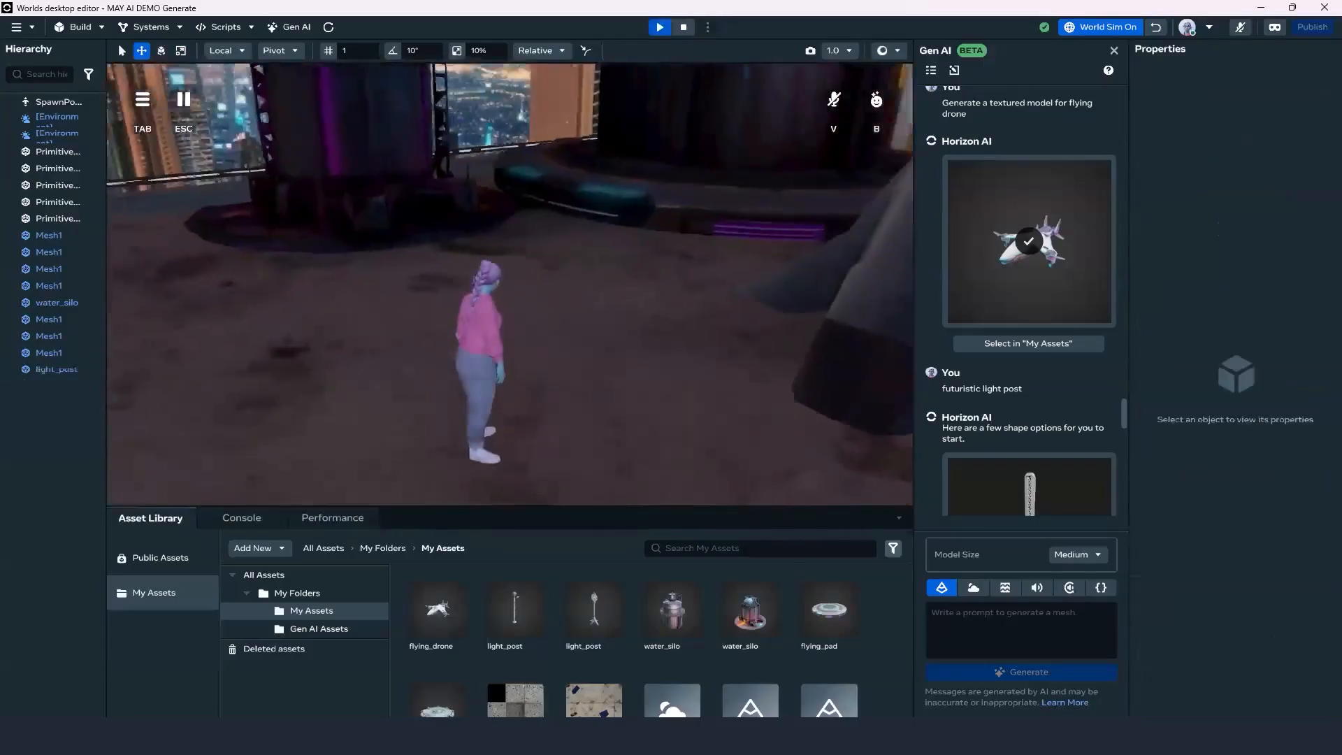
key("w")
key("w")
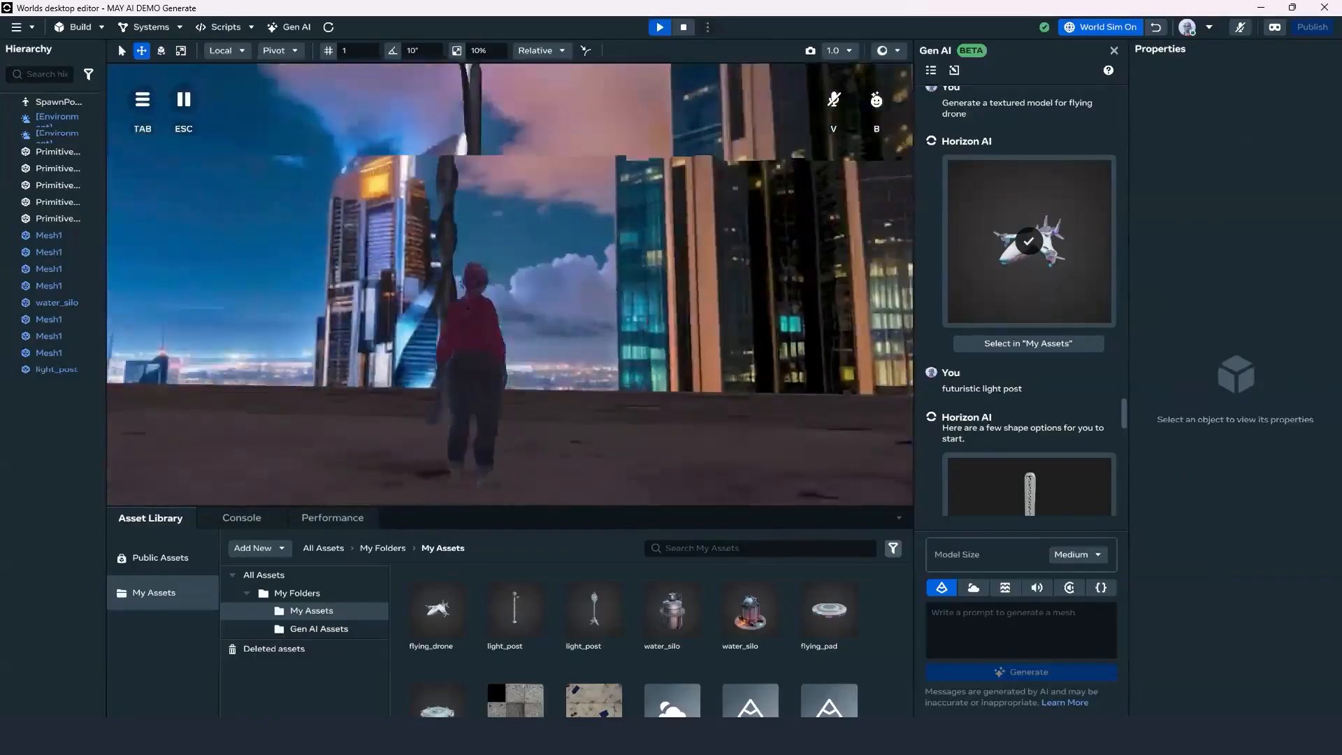
key("w")
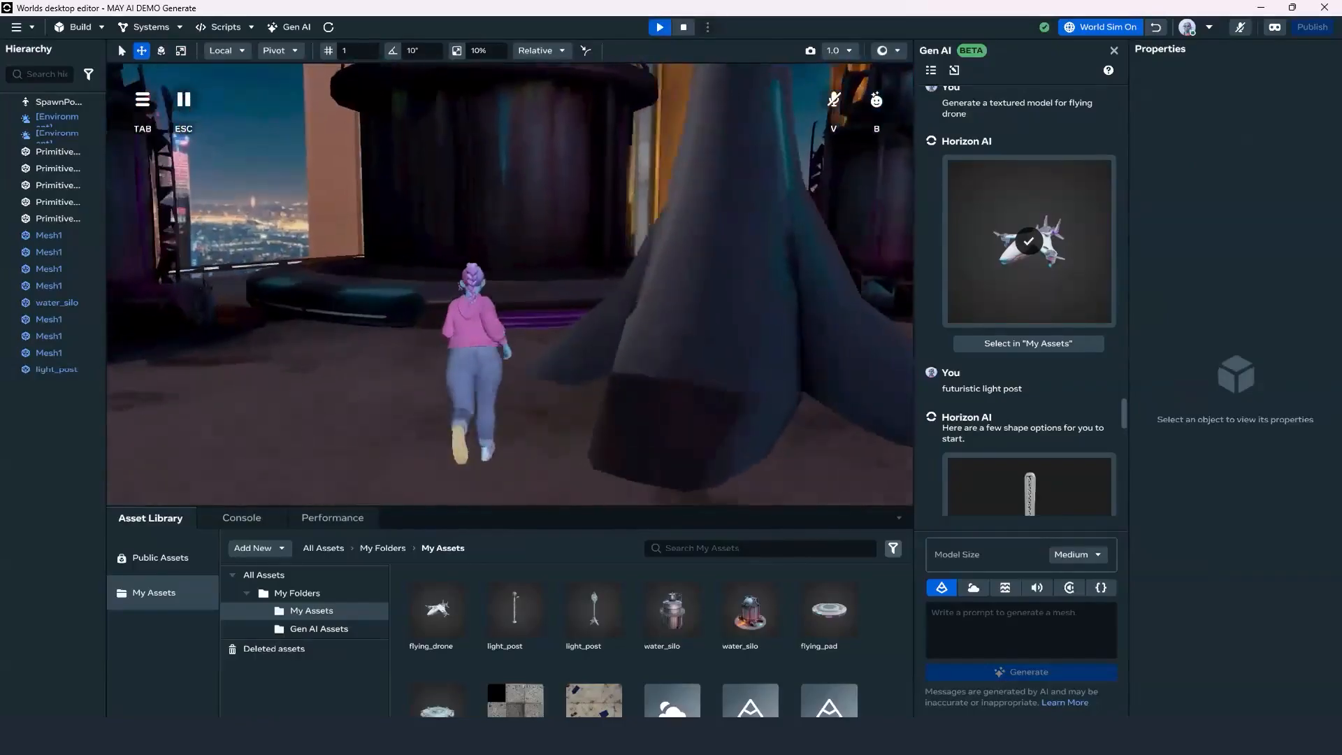
key("w")
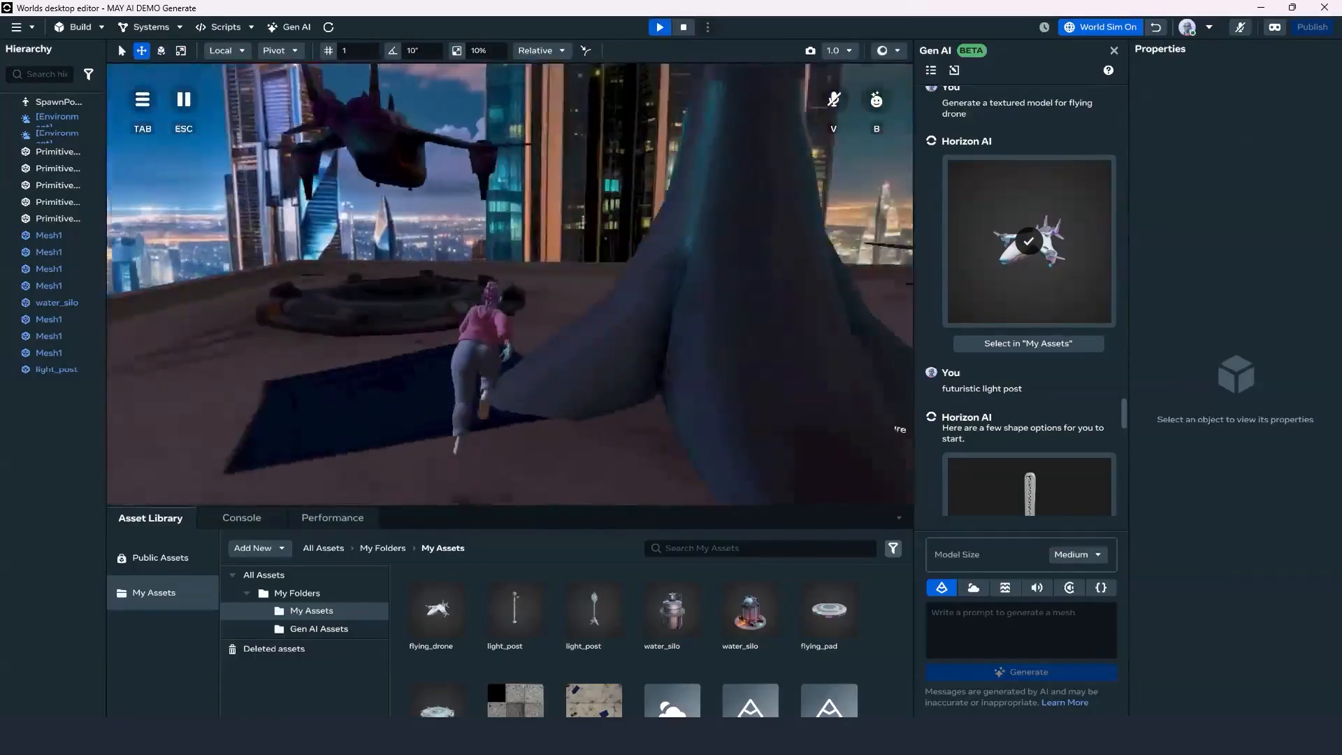
key("w")
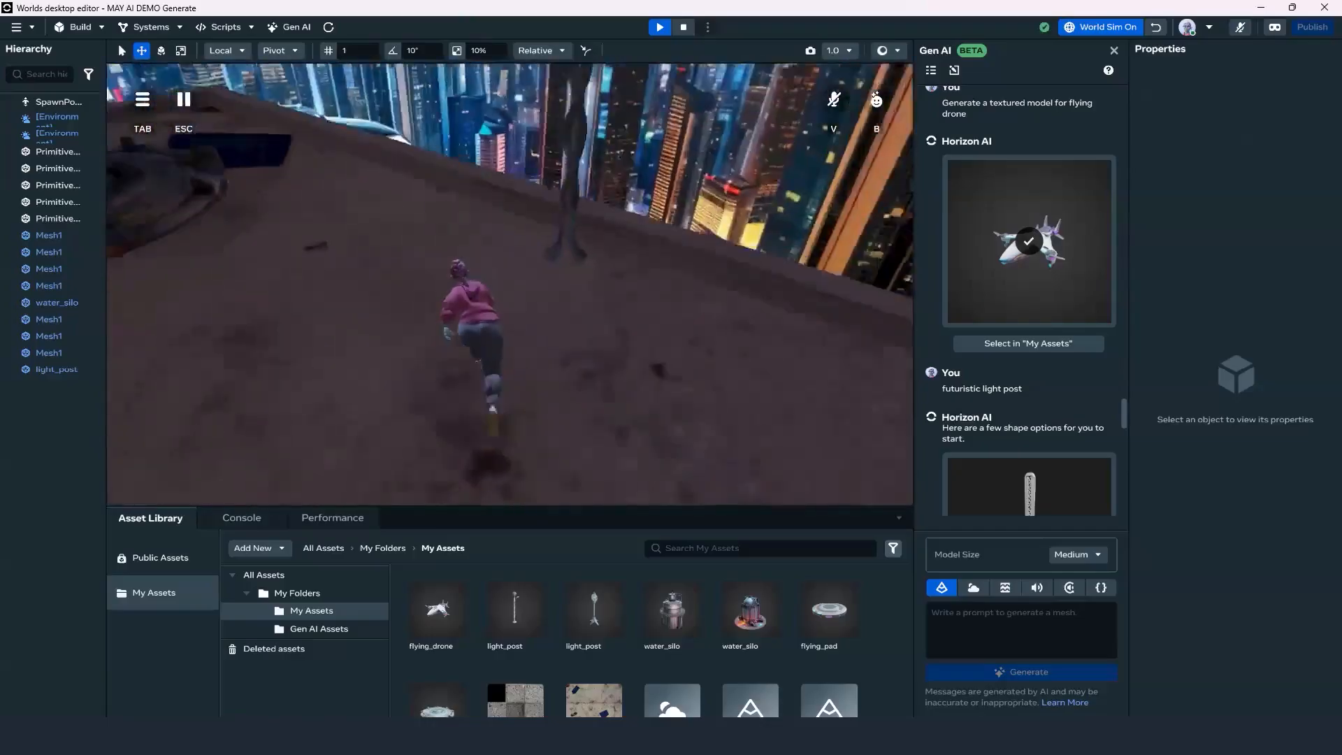
key("w")
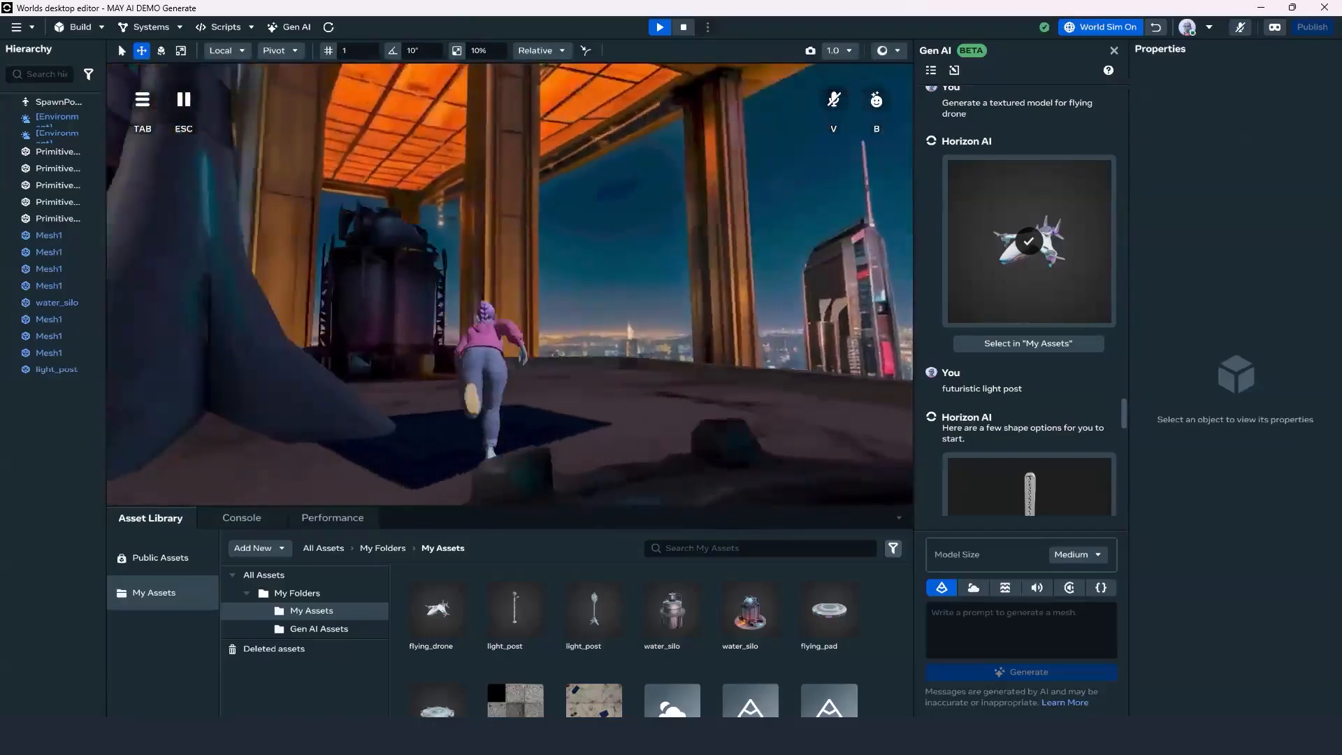
key("w")
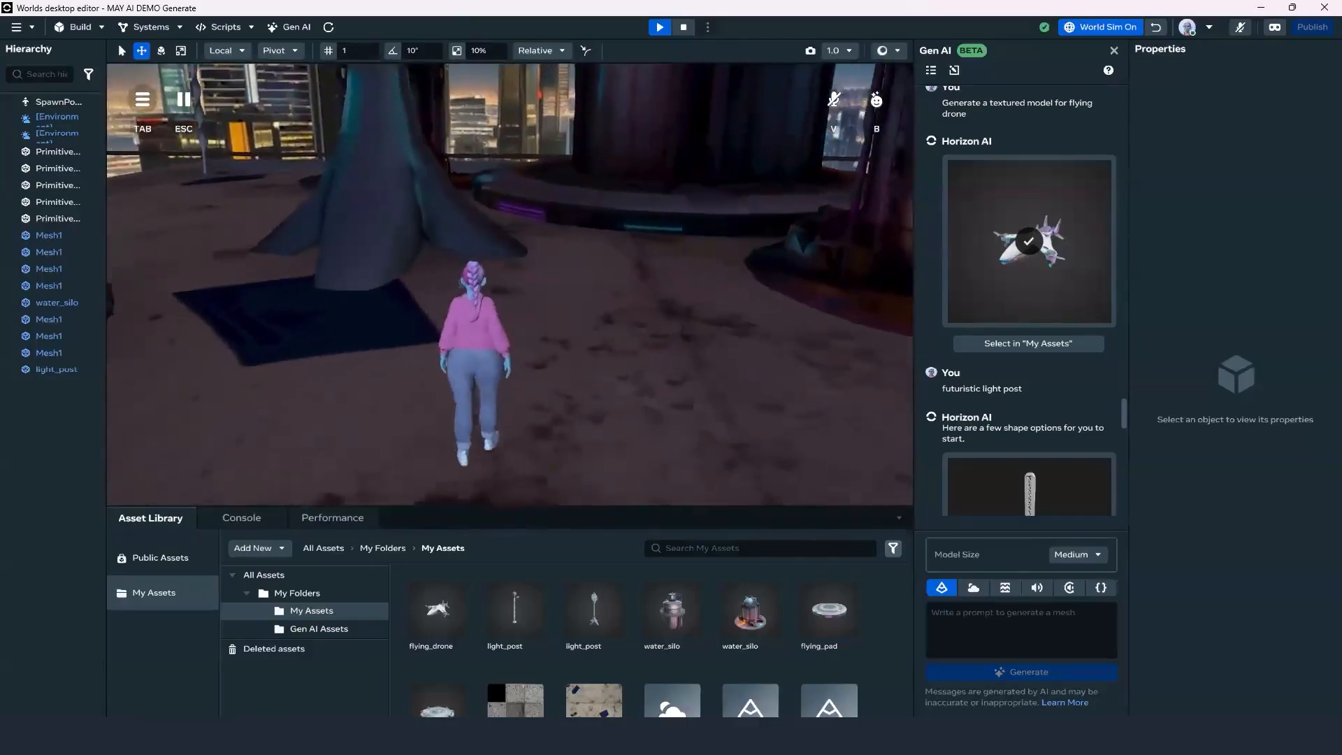